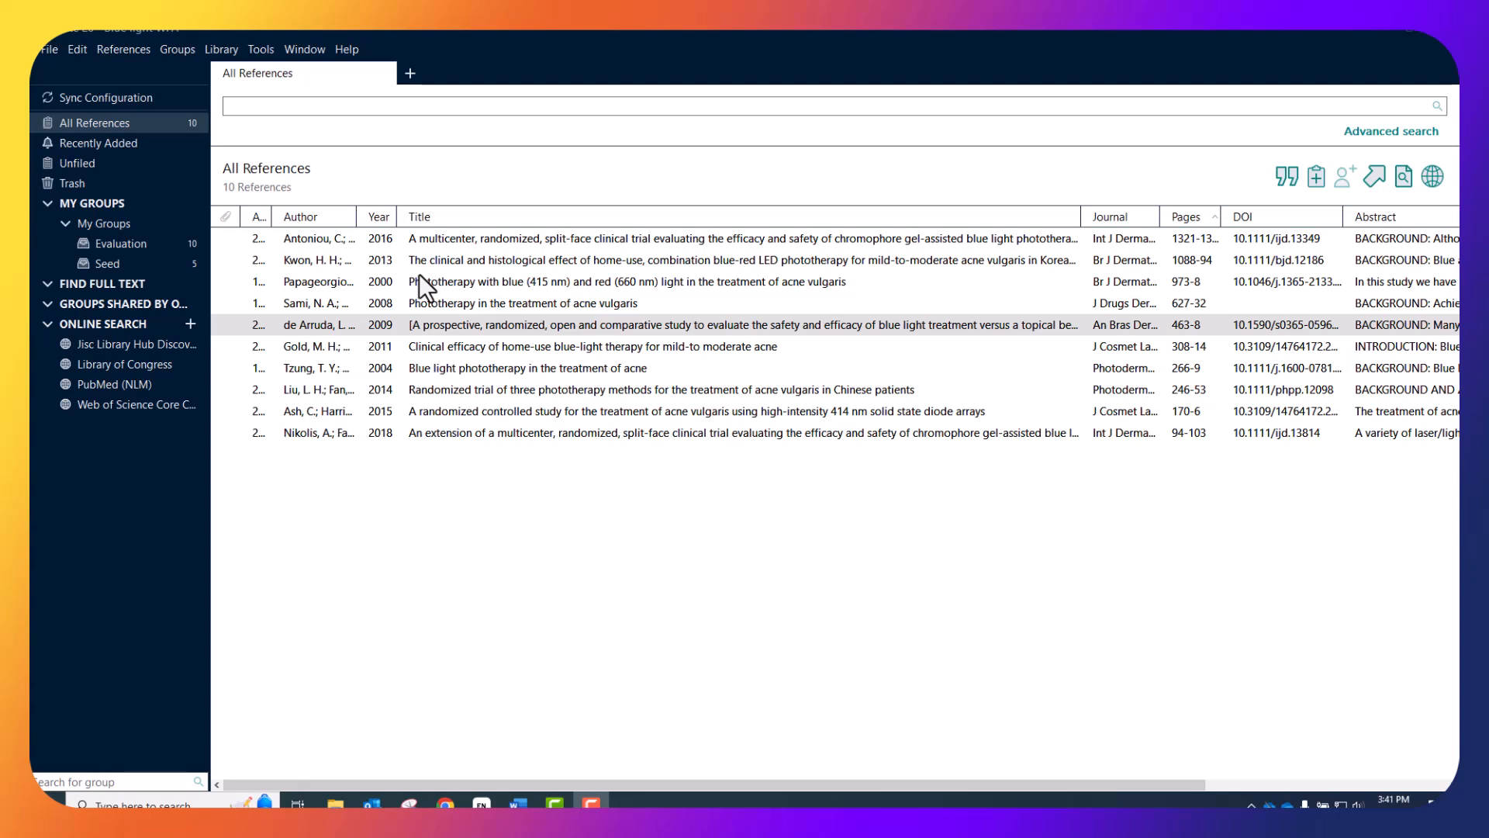
View the Evaluation group, and select all references in the Seed group.
{"action": "left_click", "coordinate": [128, 242]}
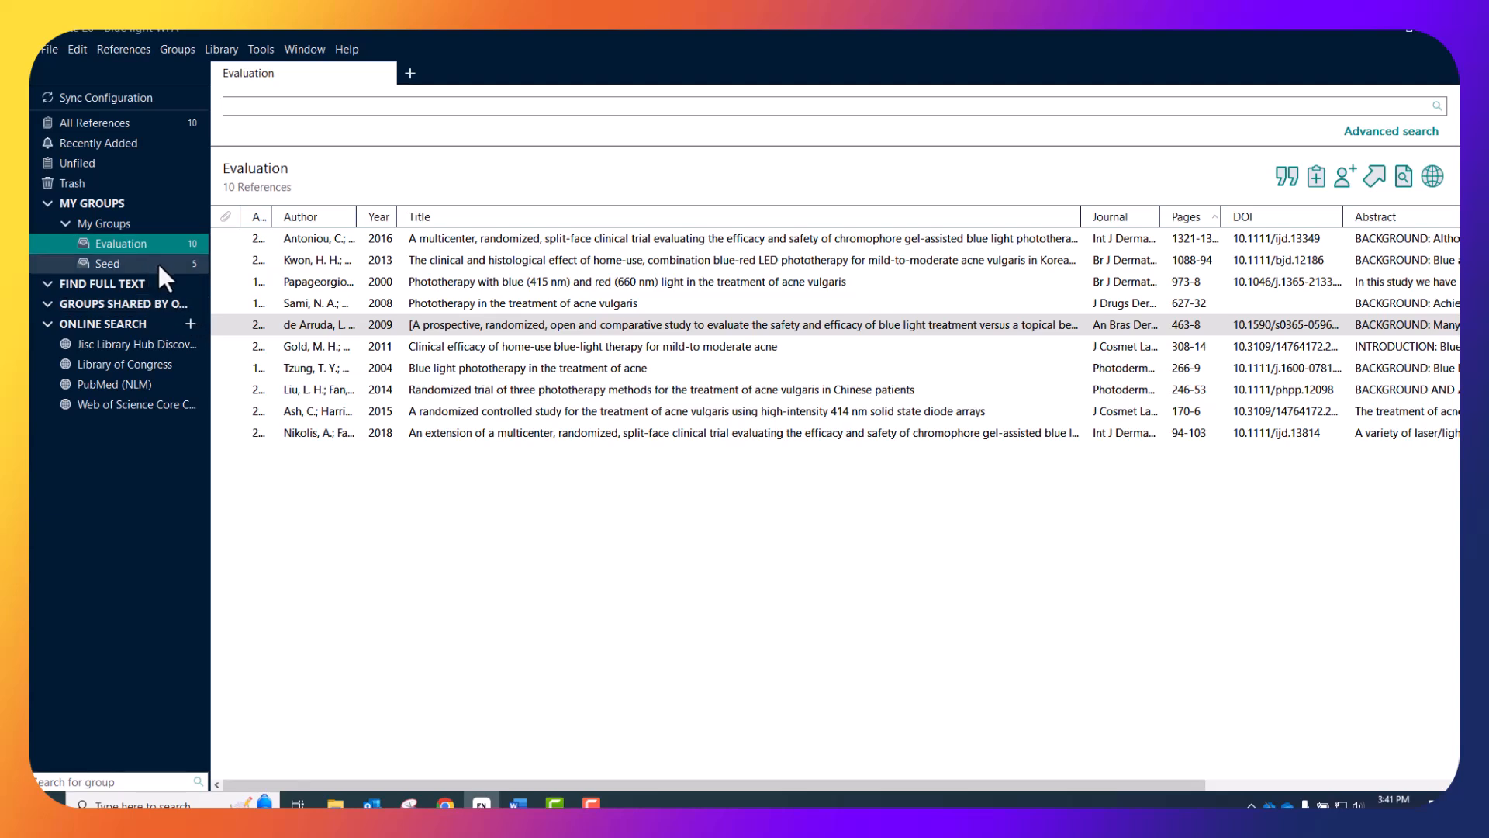
{"action": "left_click", "coordinate": [157, 262]}
{"action": "left_click", "coordinate": [621, 285]}
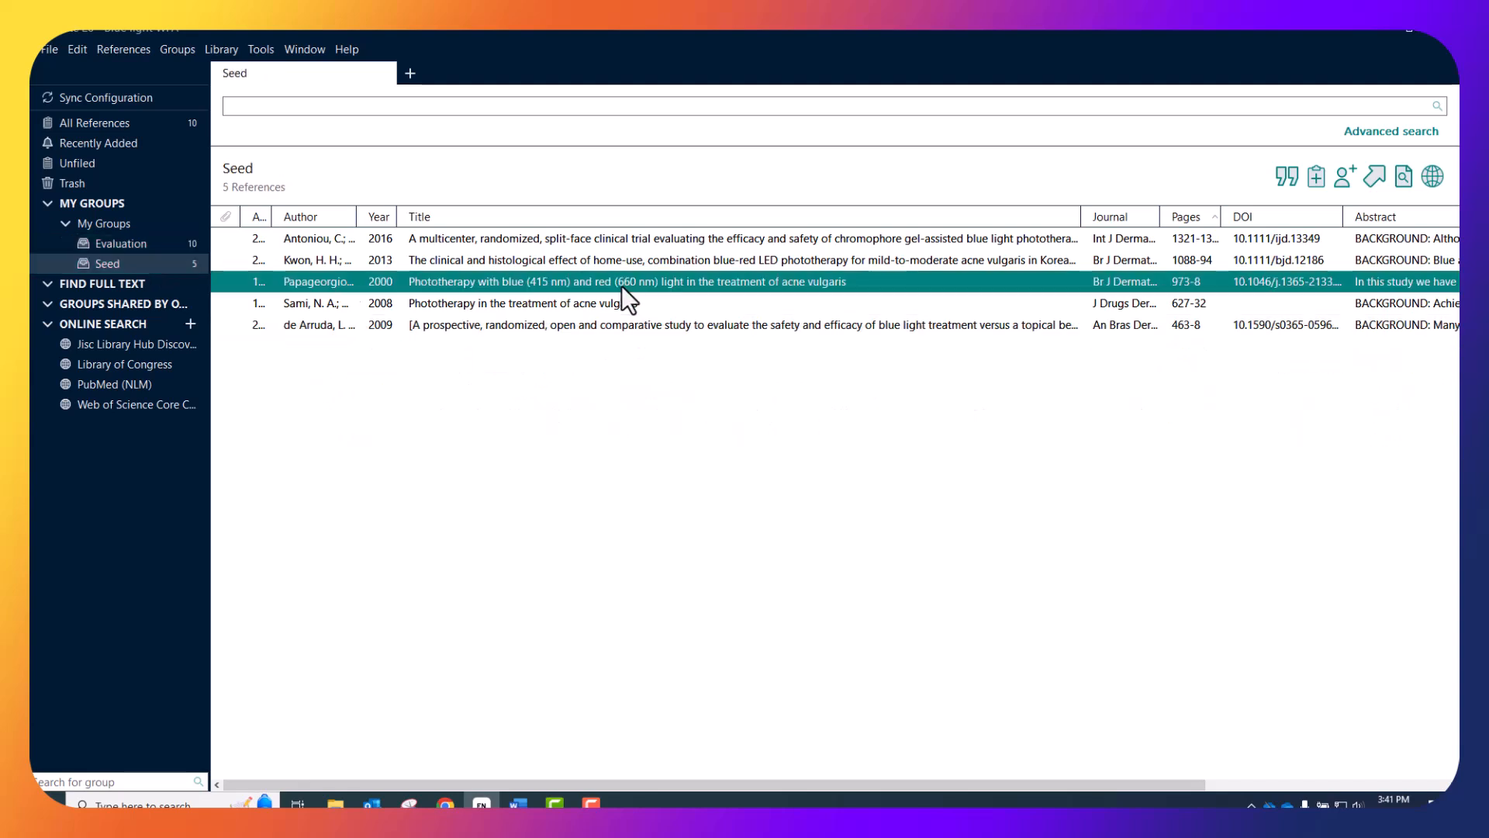
{"action": "key", "text": "ctrl+a"}
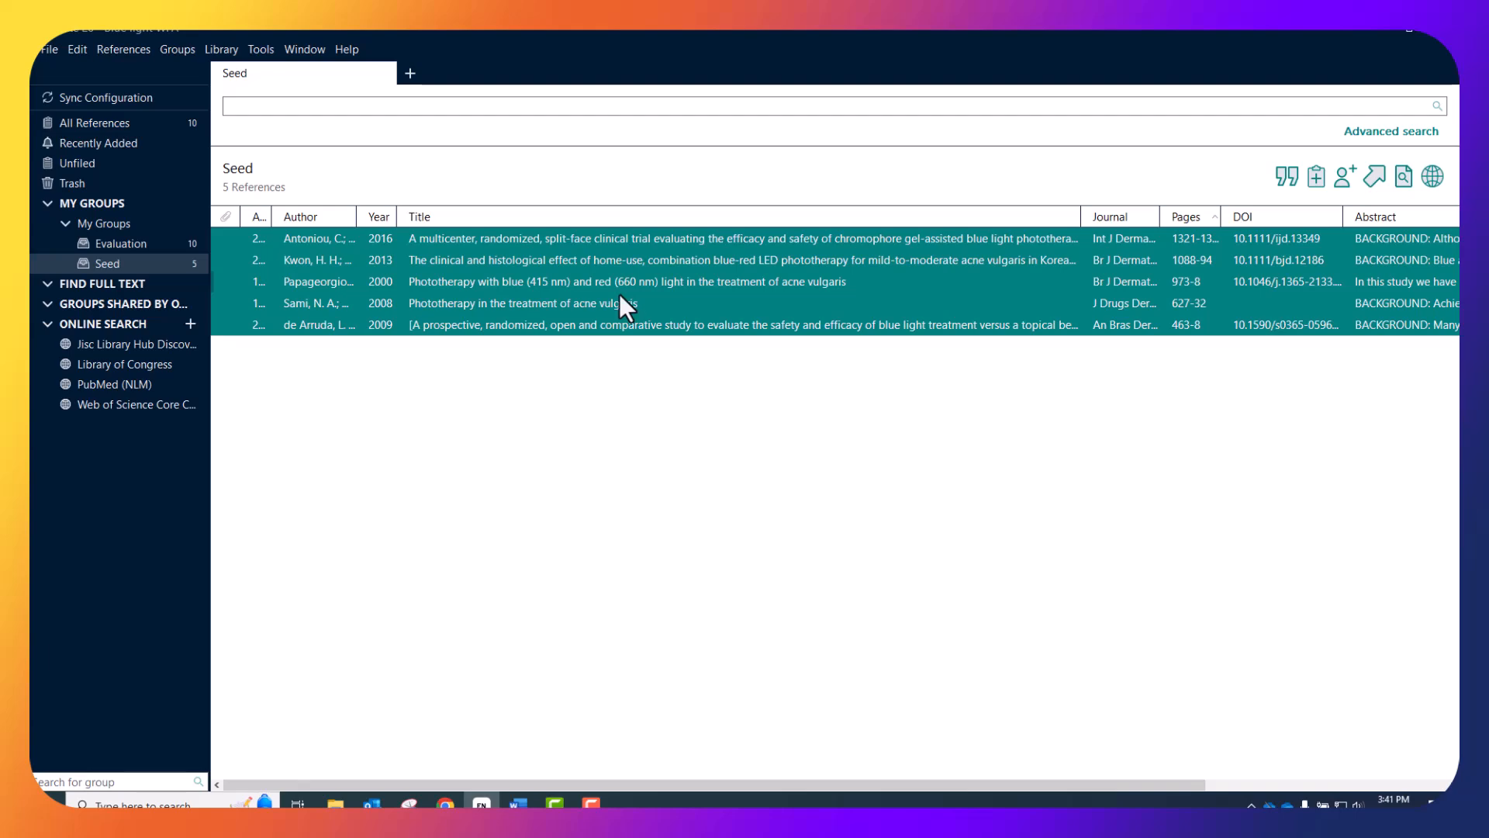
Export the selected references to Downloads as an XML file named Blue light WFA.
{"action": "left_click", "coordinate": [46, 52]}
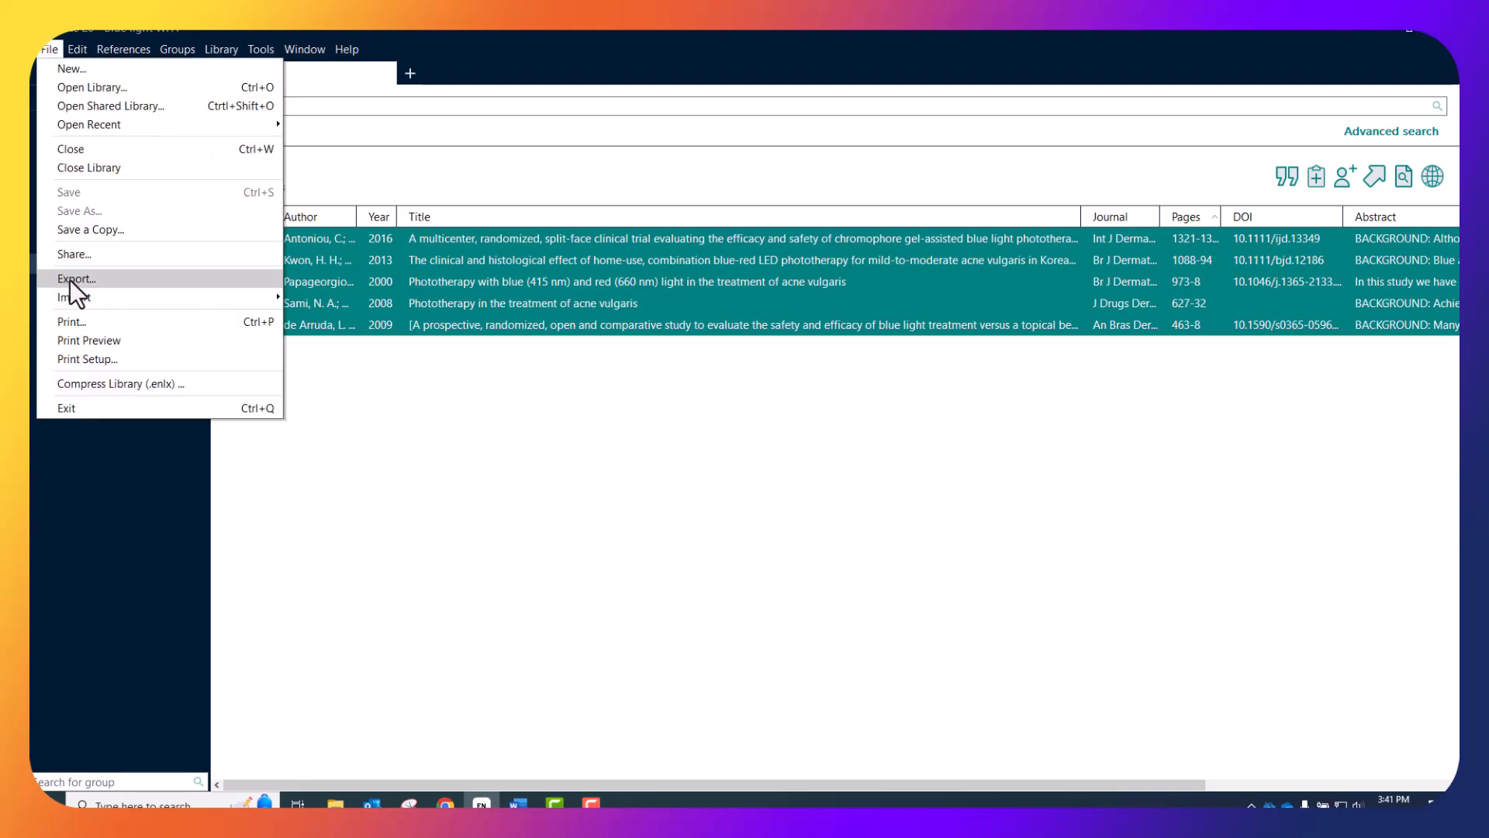
{"action": "left_click", "coordinate": [70, 278]}
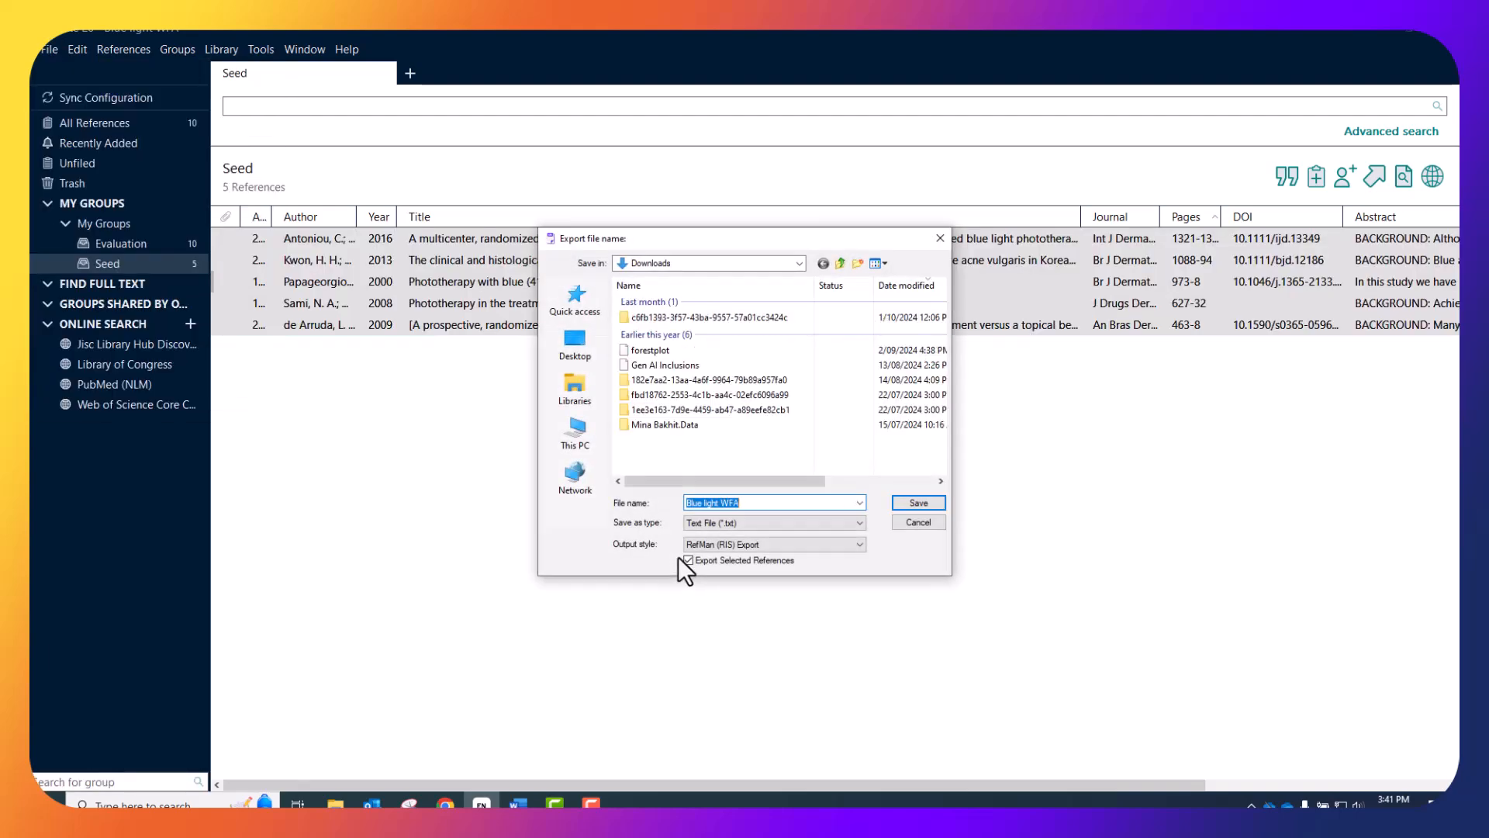
{"action": "left_click", "coordinate": [750, 524]}
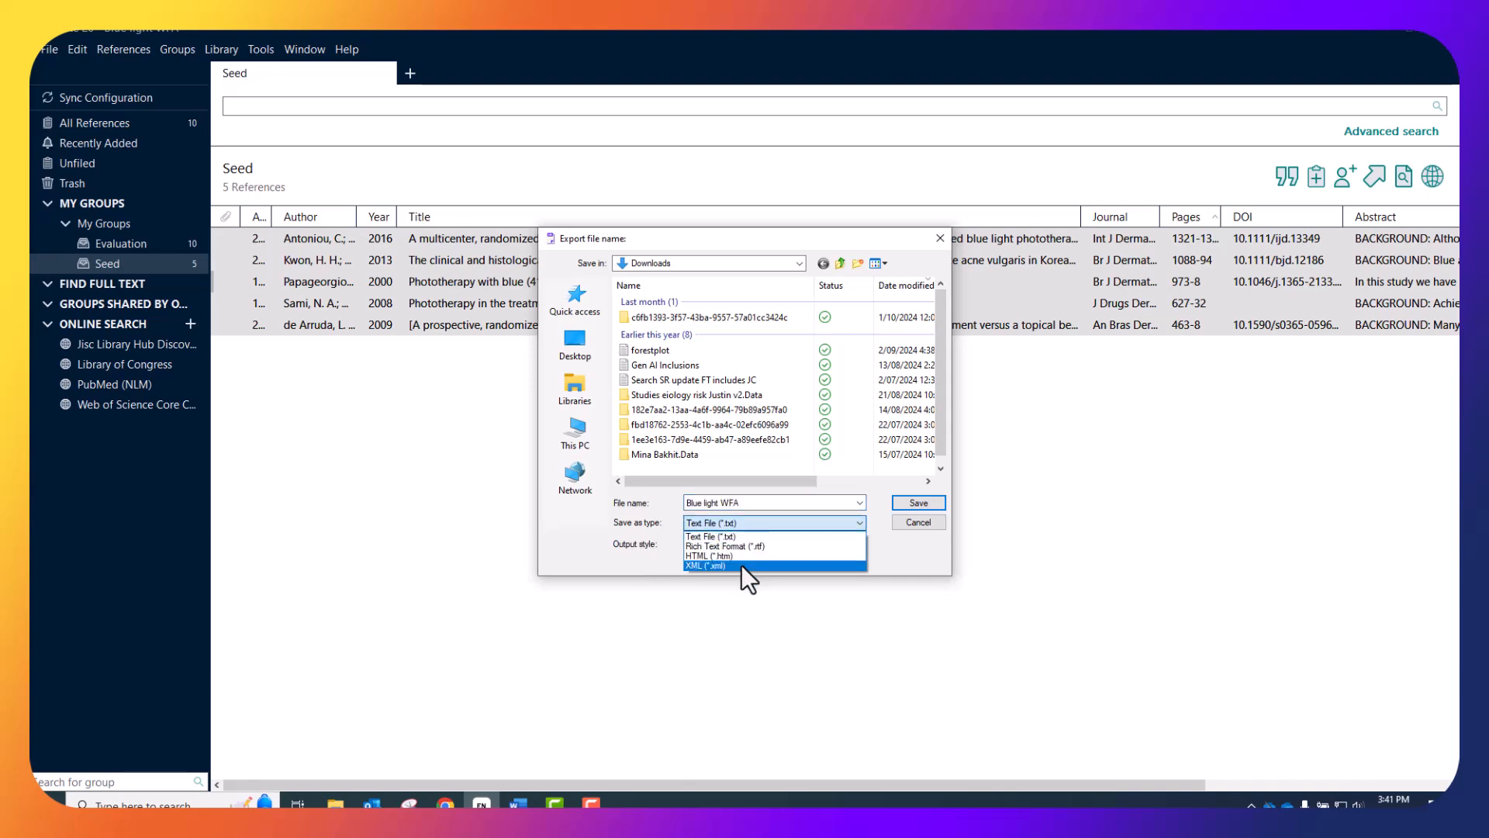
{"action": "left_click", "coordinate": [742, 564]}
{"action": "left_click", "coordinate": [916, 504]}
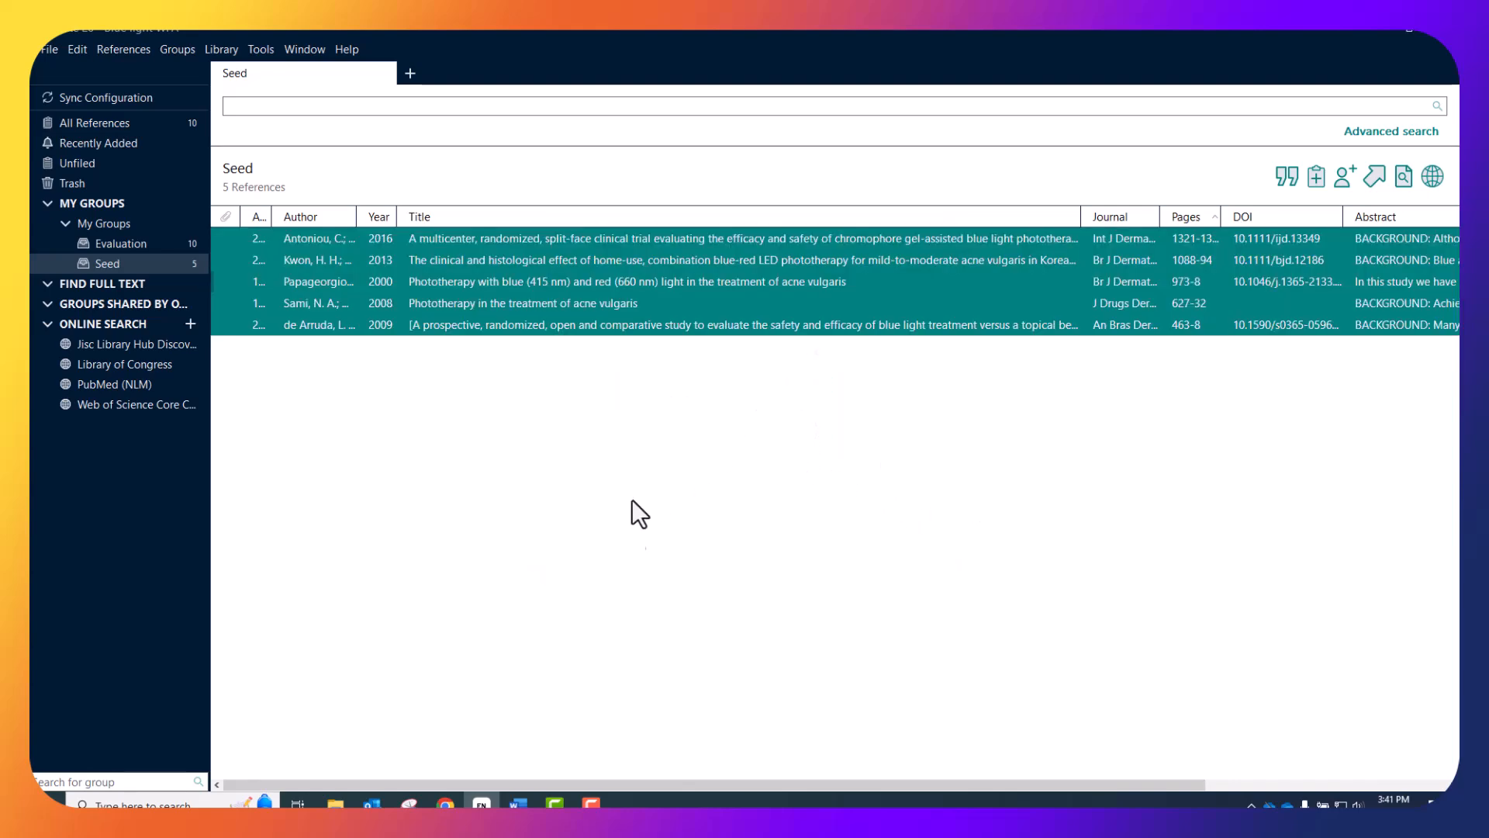
Switch to TERA in Chrome, open the Word Freq tool and unload its current file so another can be chosen.
{"action": "left_click", "coordinate": [445, 804]}
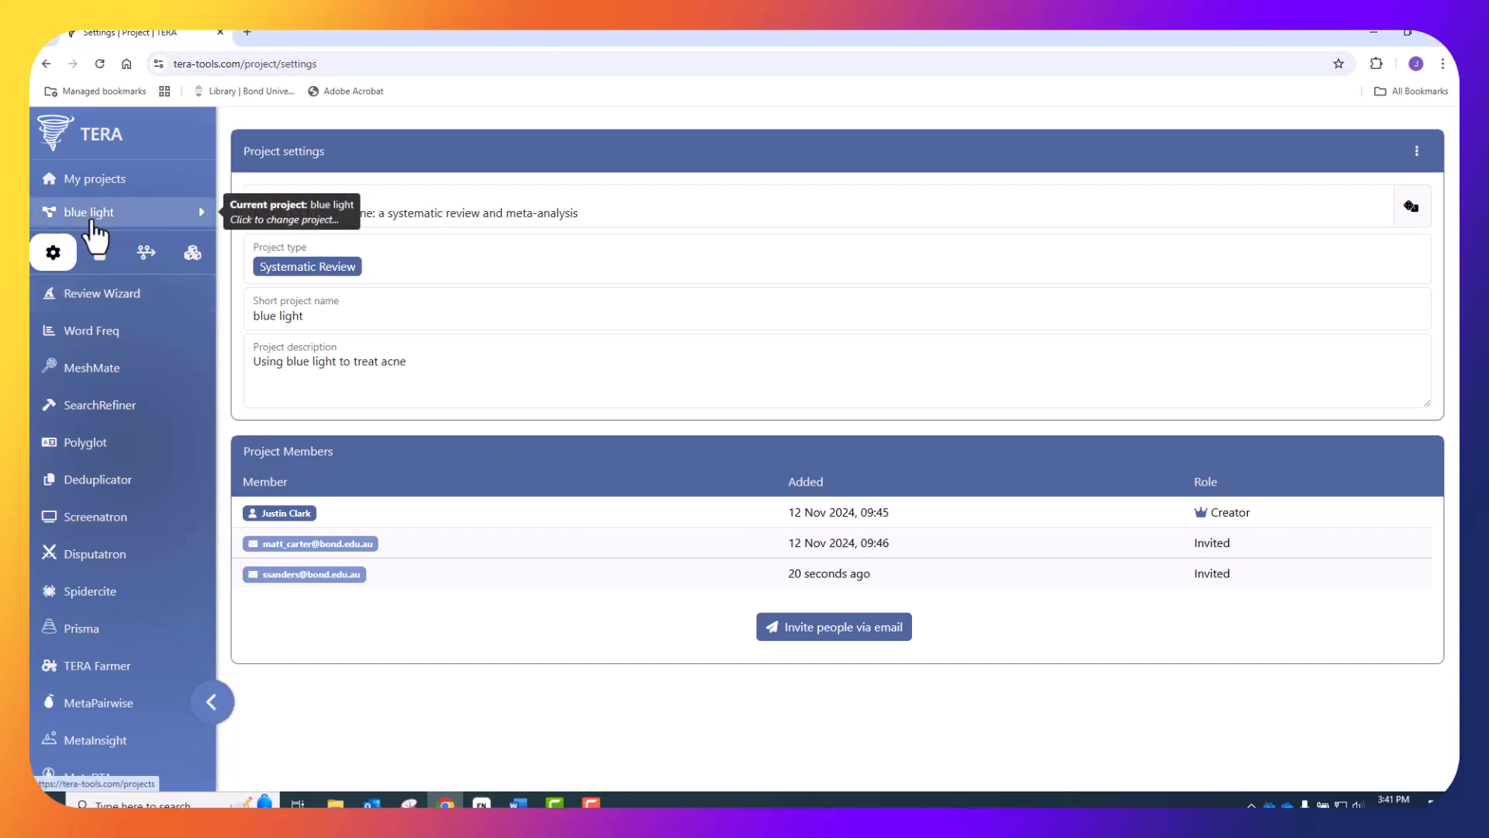
{"action": "left_click", "coordinate": [115, 333]}
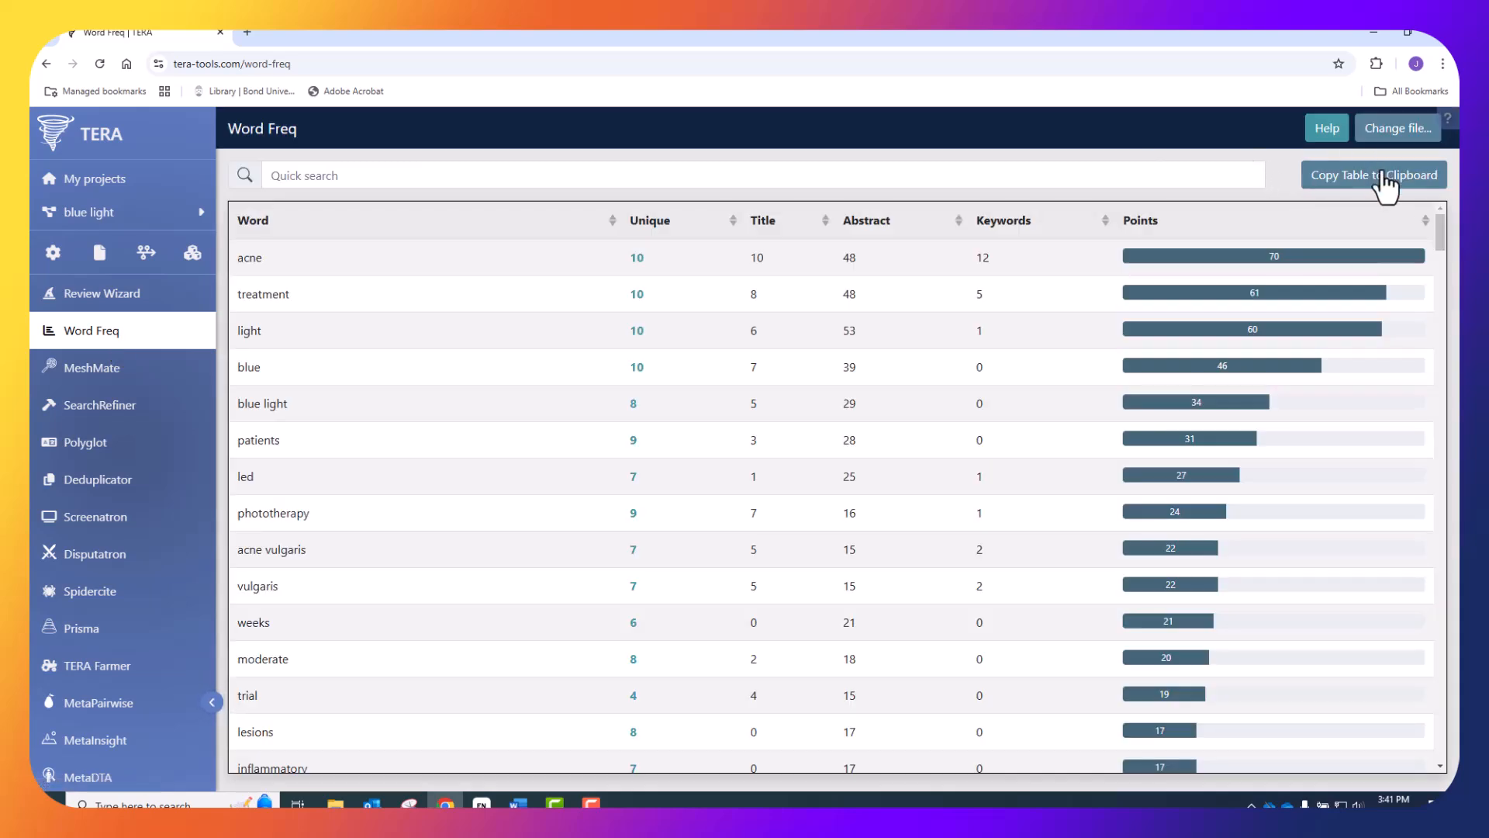
{"action": "left_click", "coordinate": [1380, 178]}
{"action": "left_click", "coordinate": [871, 159]}
{"action": "left_click", "coordinate": [1398, 134]}
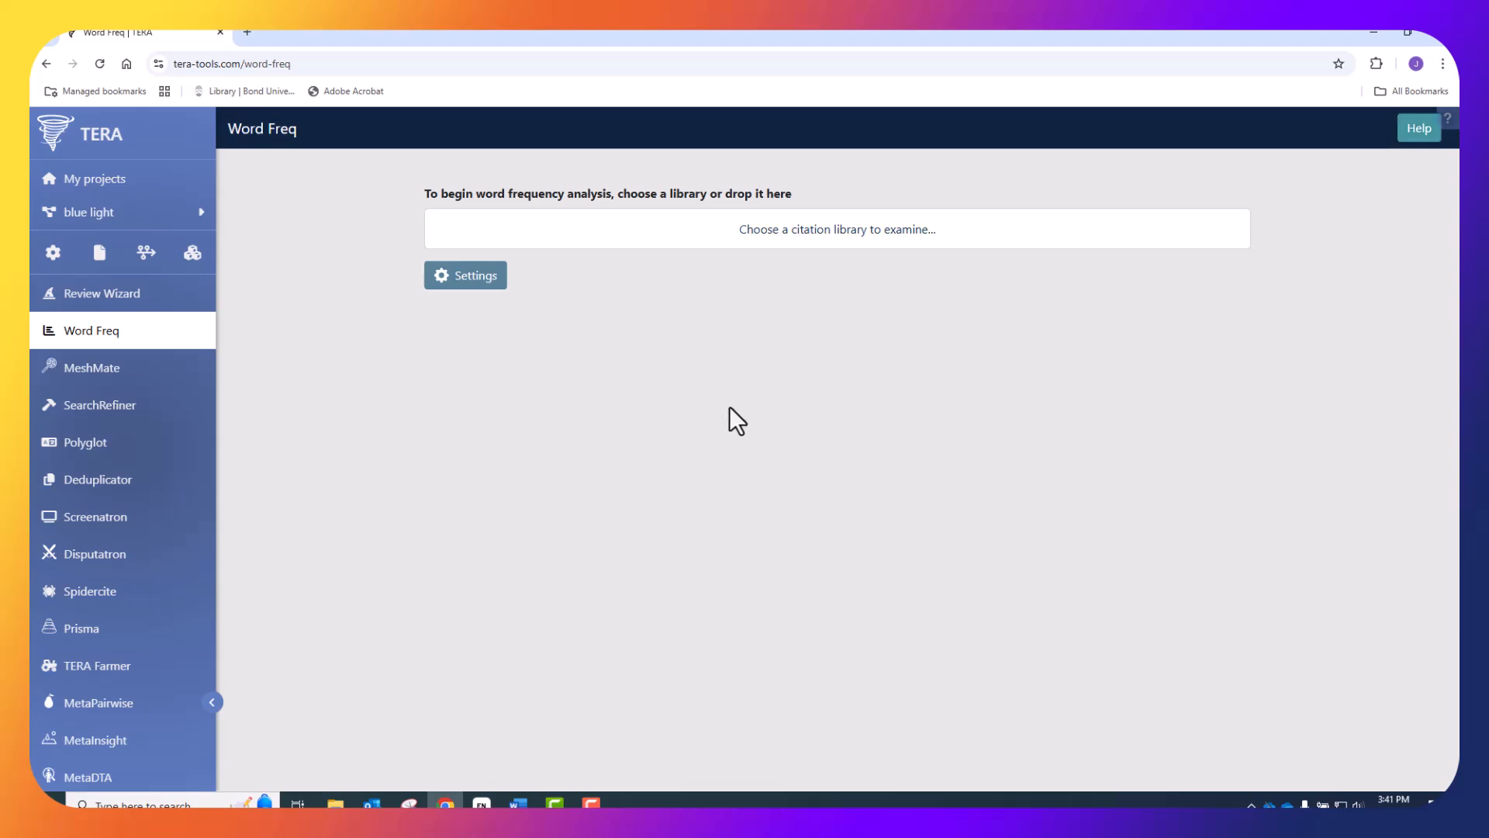
Upload Blue light WFA from the Downloads folder as a citation library and run the word frequency analysis on Blue light WFA.xml.
{"action": "left_click", "coordinate": [811, 241]}
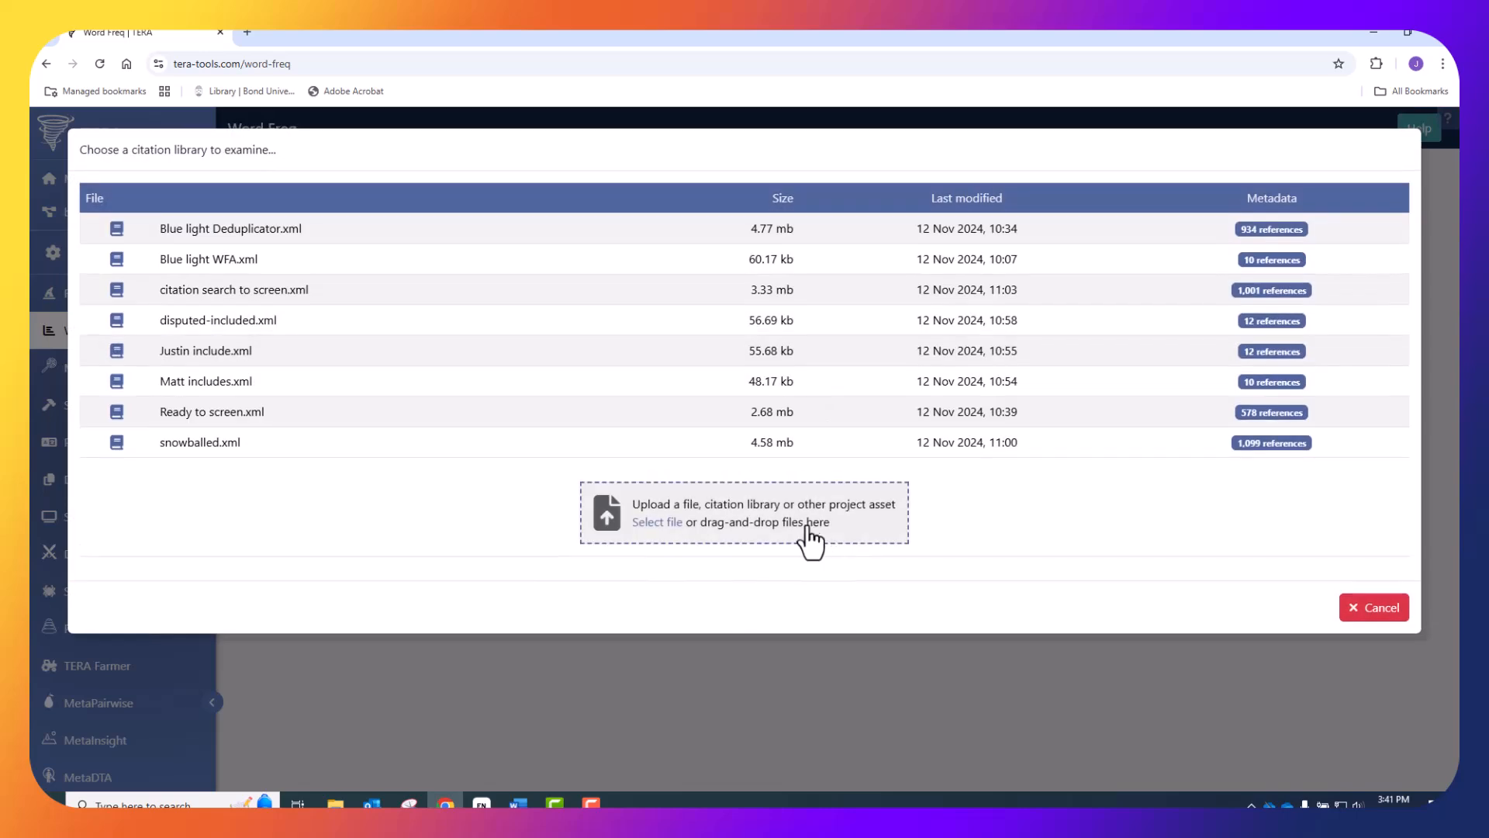
{"action": "left_click", "coordinate": [809, 527]}
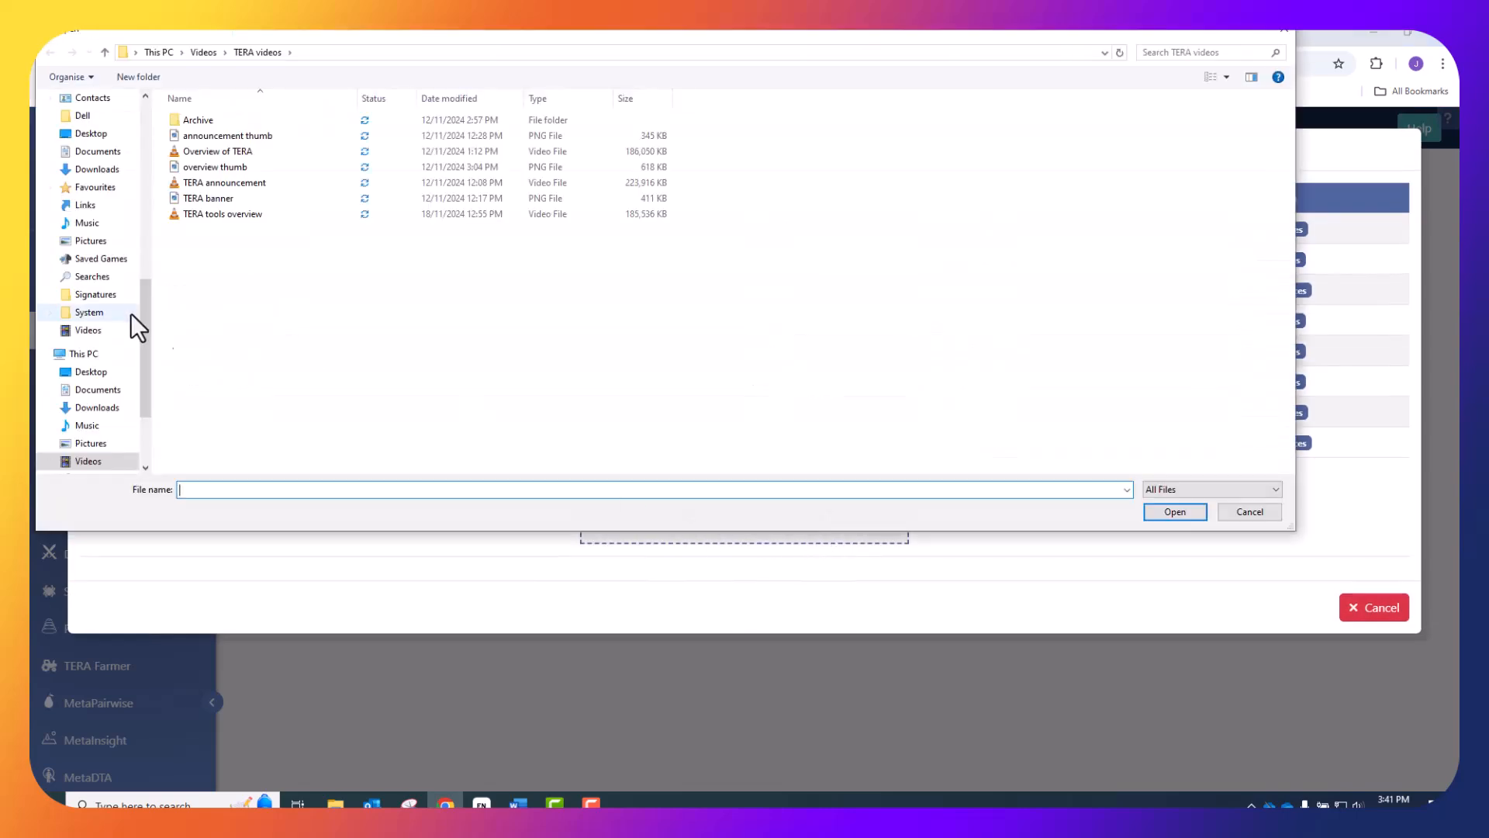
{"action": "left_click", "coordinate": [89, 169]}
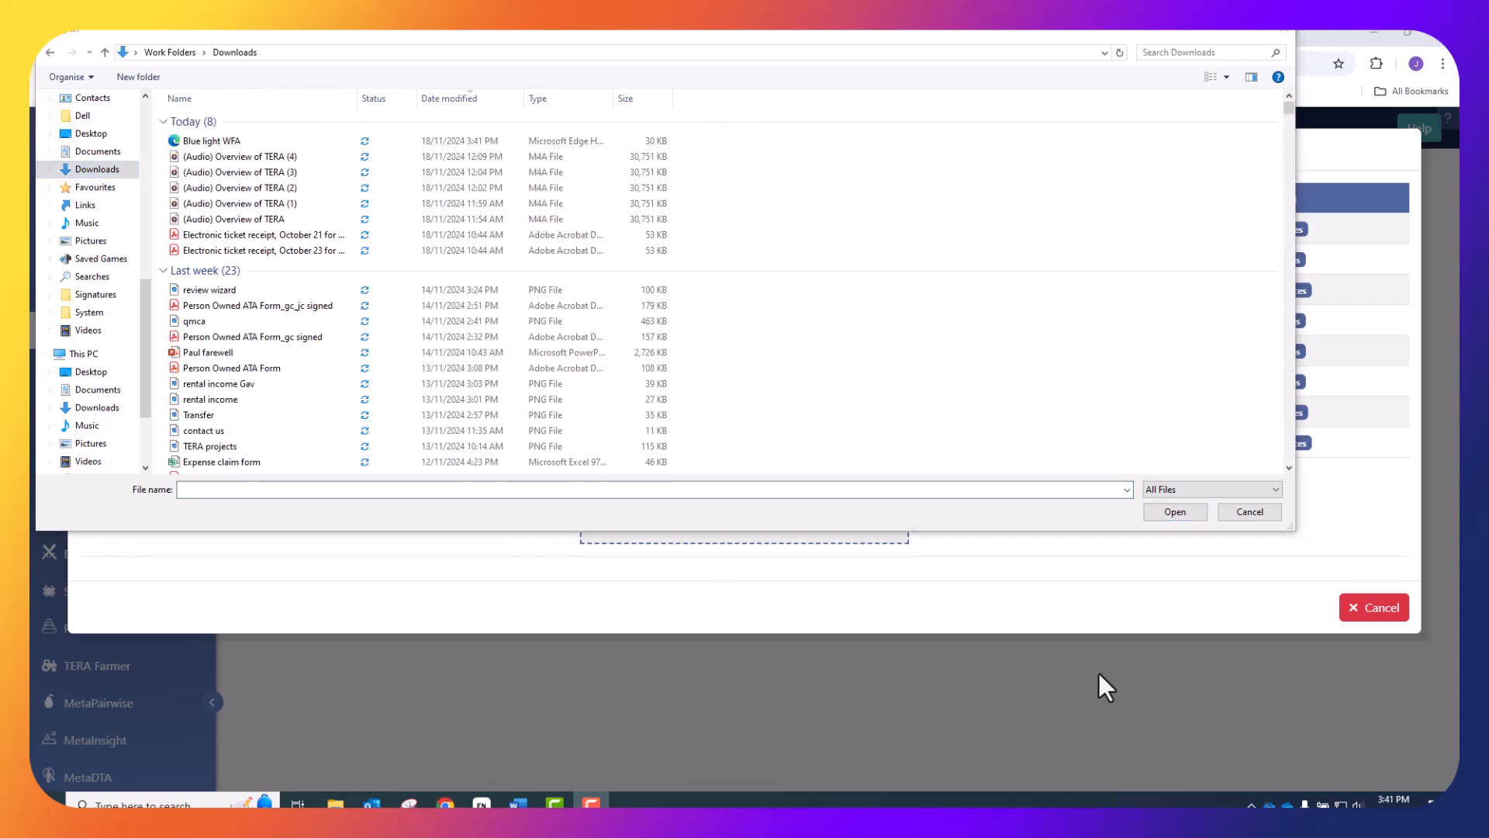
{"action": "left_click", "coordinate": [334, 143]}
{"action": "left_click", "coordinate": [1176, 515]}
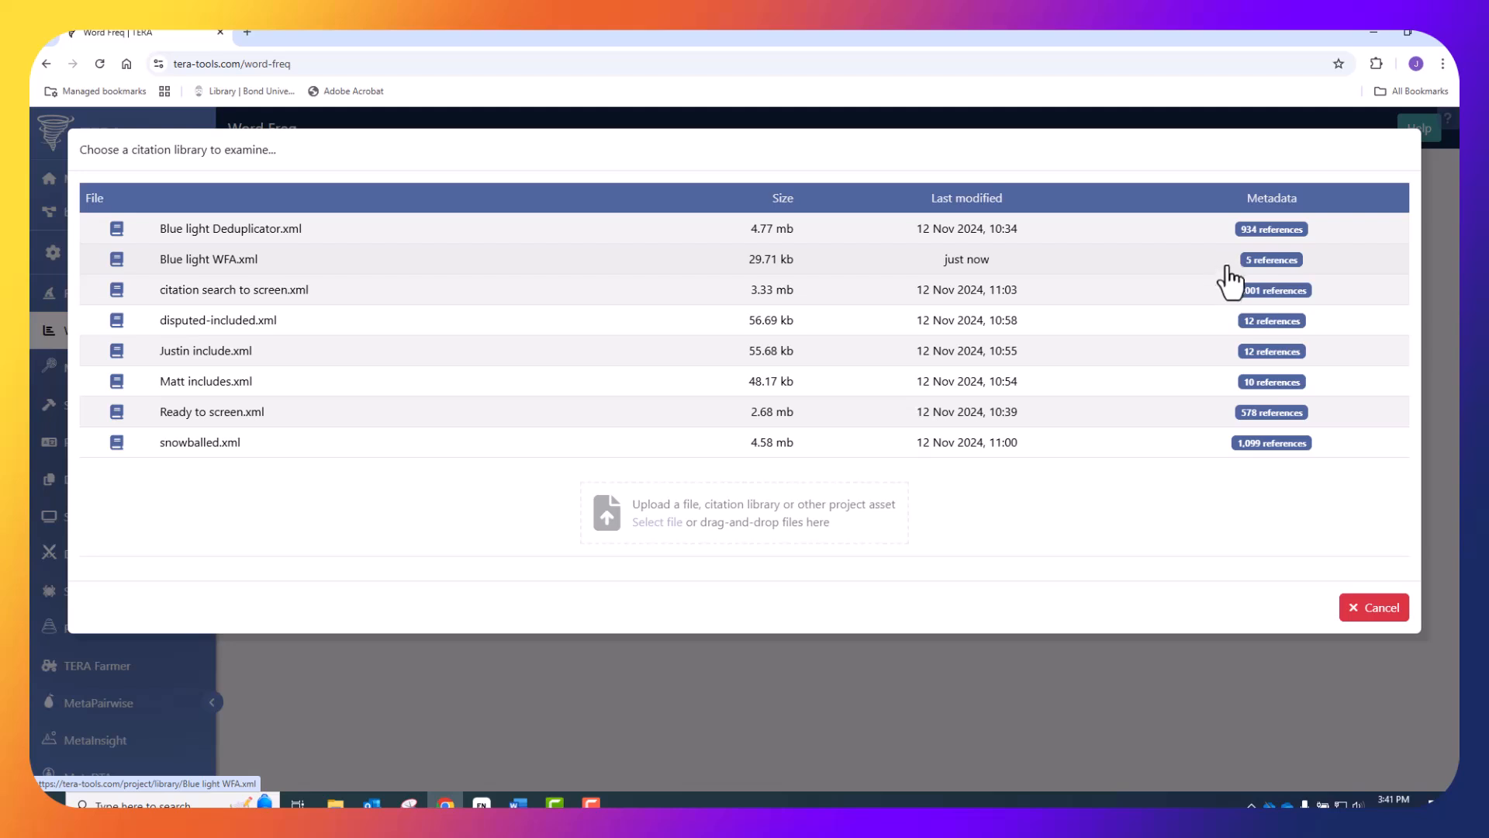
{"action": "left_click", "coordinate": [207, 262]}
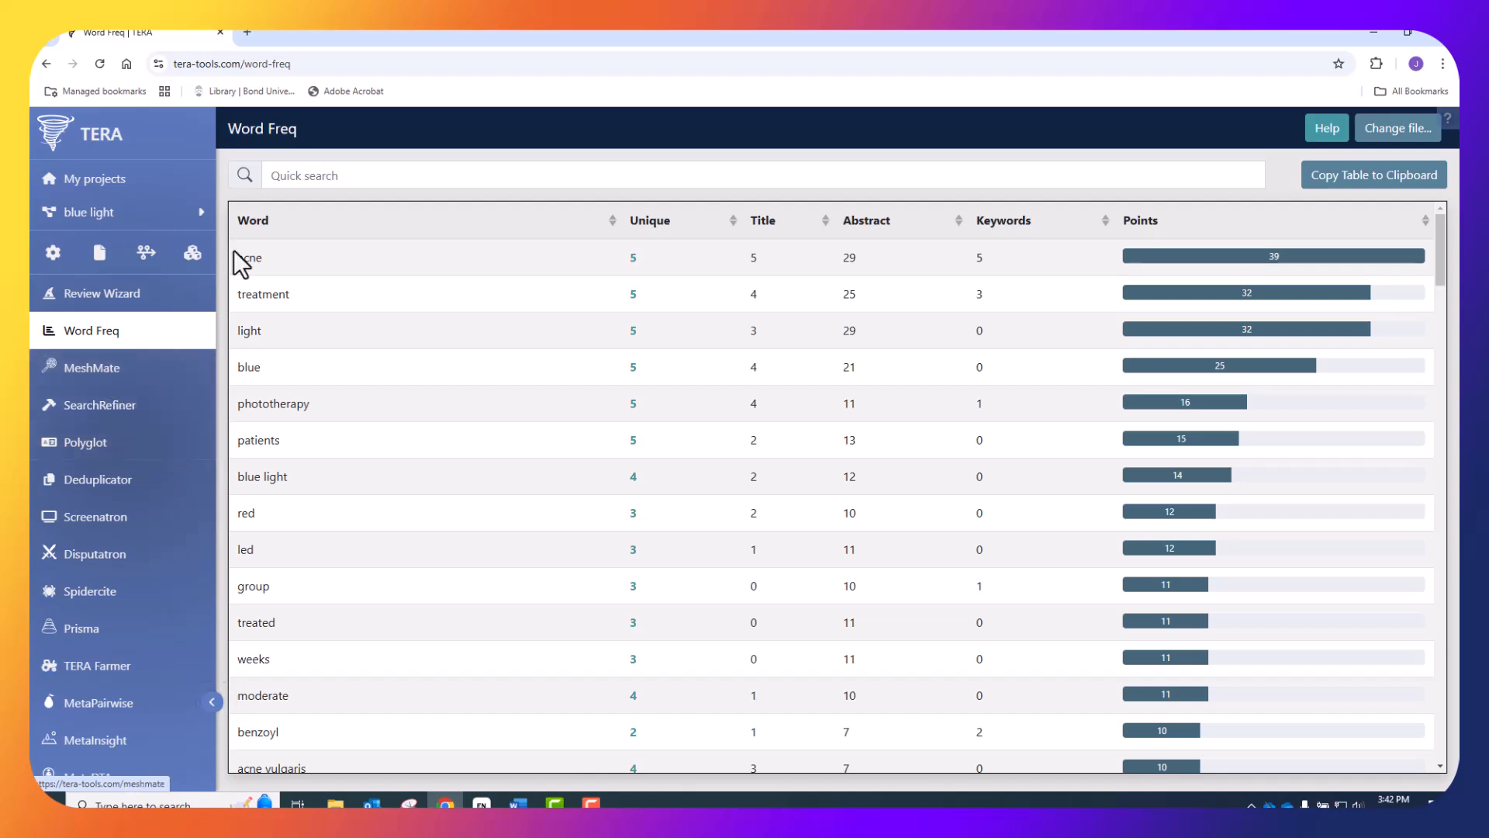
Copy "acne" from the word frequency table into the Word document as the search line "Acne OR".
{"action": "left_click_drag", "start_coordinate": [280, 273], "coordinate": [235, 271]}
{"action": "key", "text": "ctrl+c"}
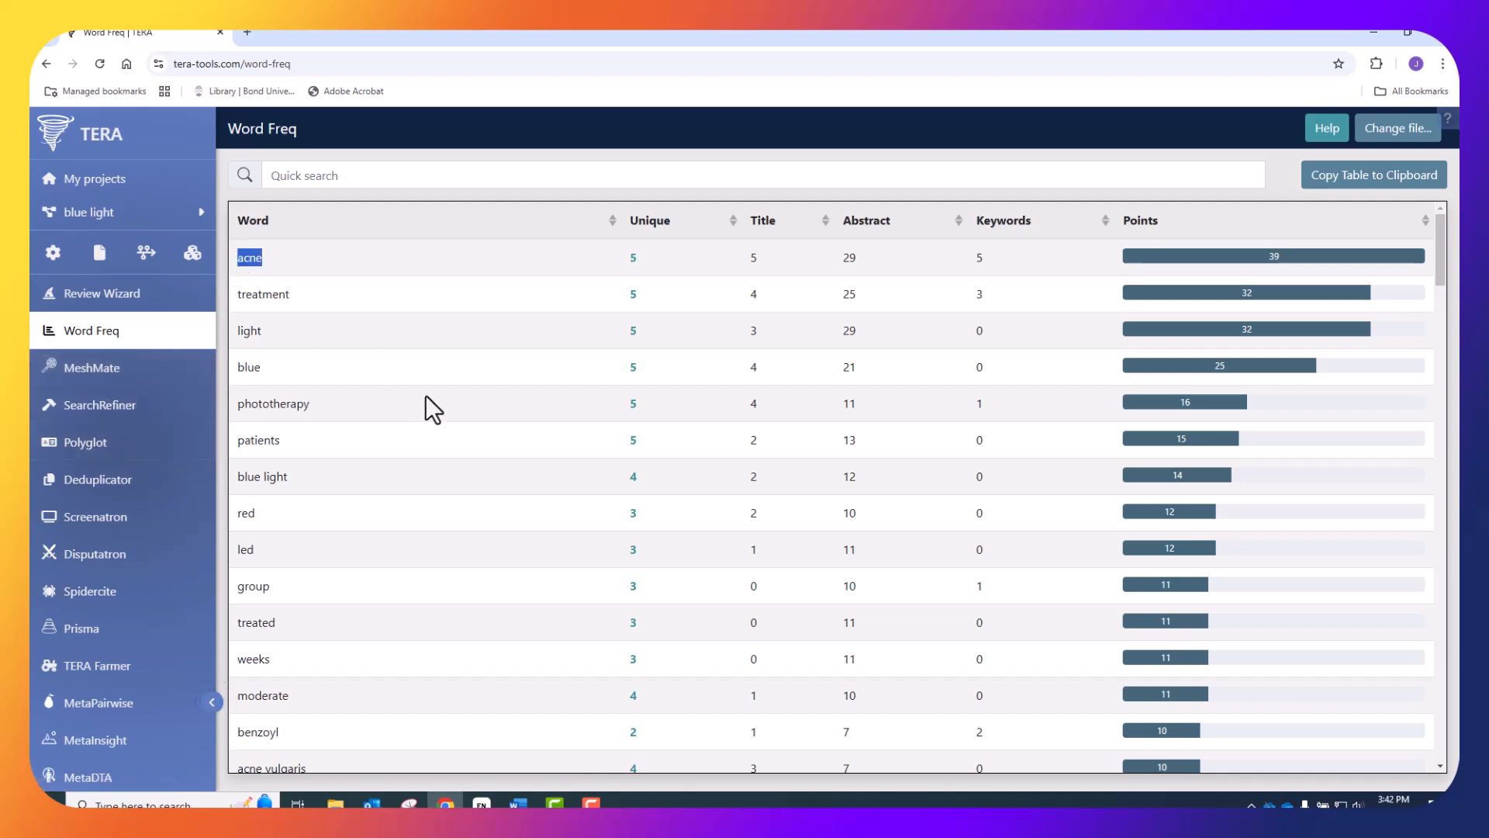
{"action": "left_click", "coordinate": [518, 803]}
{"action": "key", "text": "ctrl+v"}
{"action": "type", "text": "OR"}
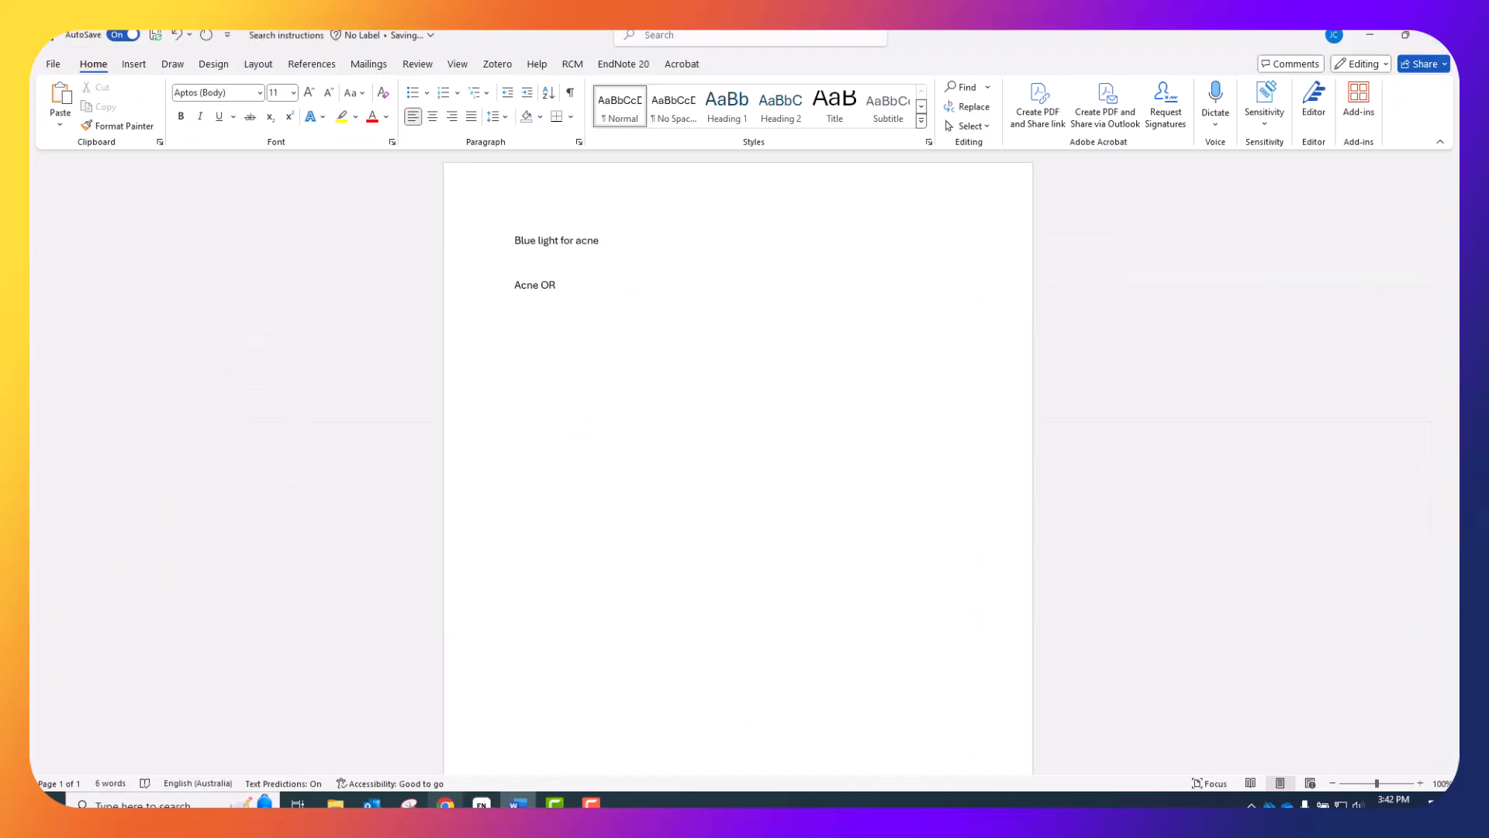
Pick "phototherapy" from the word frequency table and add the lines "AND" and "Phototherapy OR" below the acne line in Word.
{"action": "left_click", "coordinate": [445, 803]}
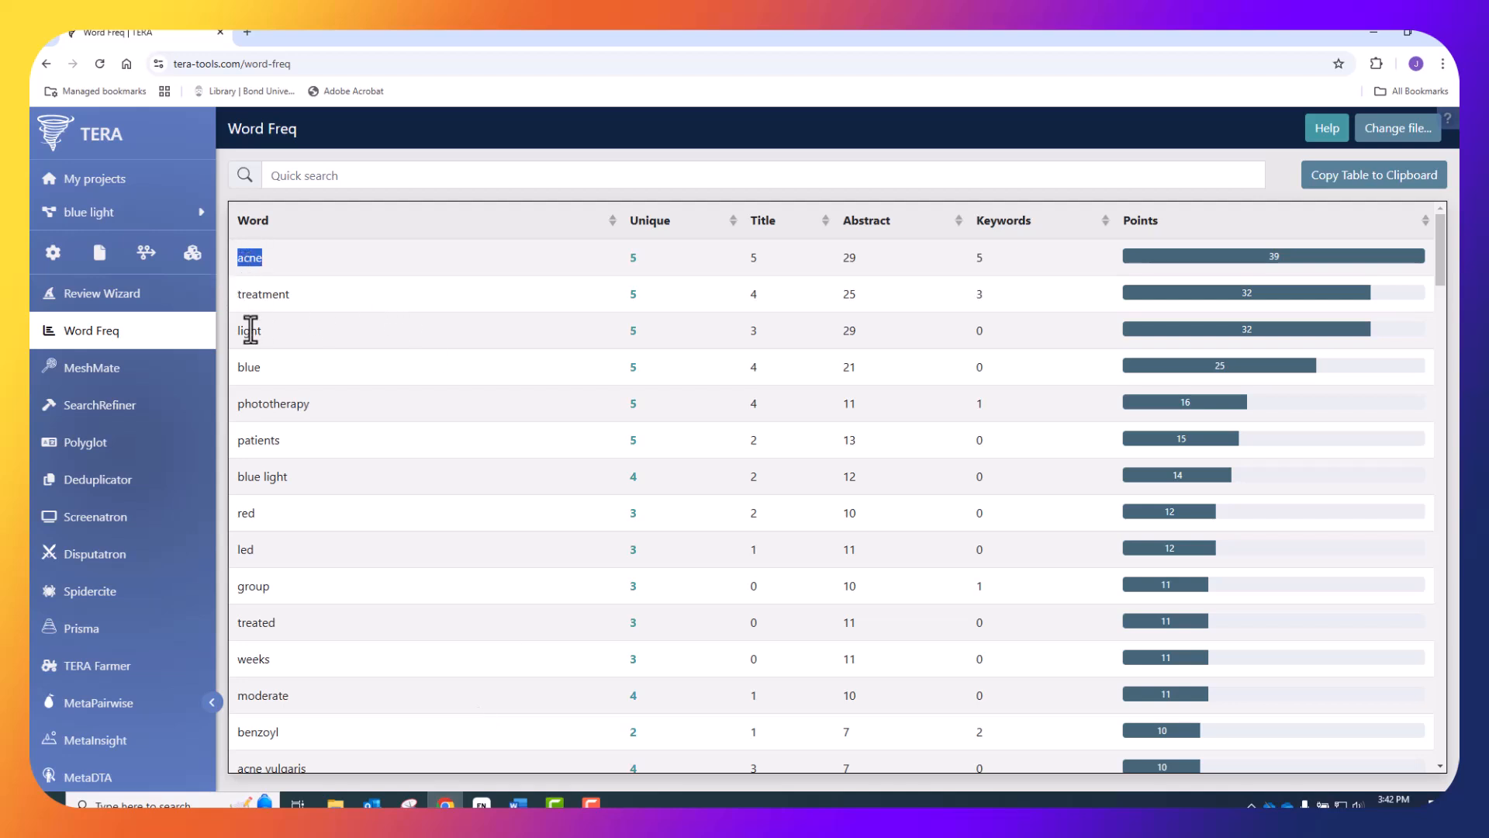
{"action": "left_click_drag", "start_coordinate": [323, 418], "coordinate": [234, 405]}
{"action": "left_click", "coordinate": [554, 803]}
{"action": "left_click", "coordinate": [518, 803]}
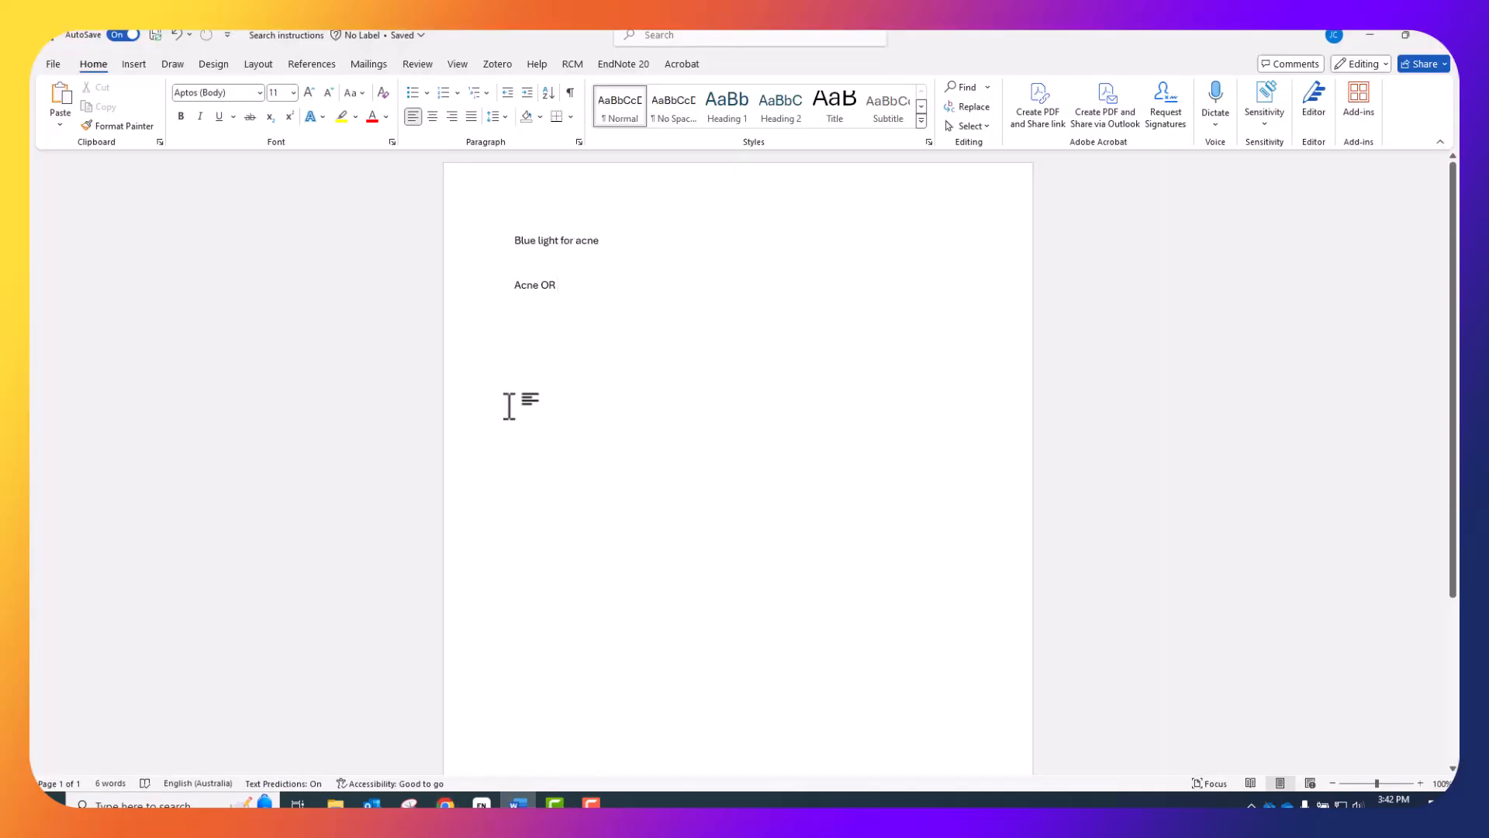
{"action": "key", "text": "Return"}
{"action": "type", "text": "AND"}
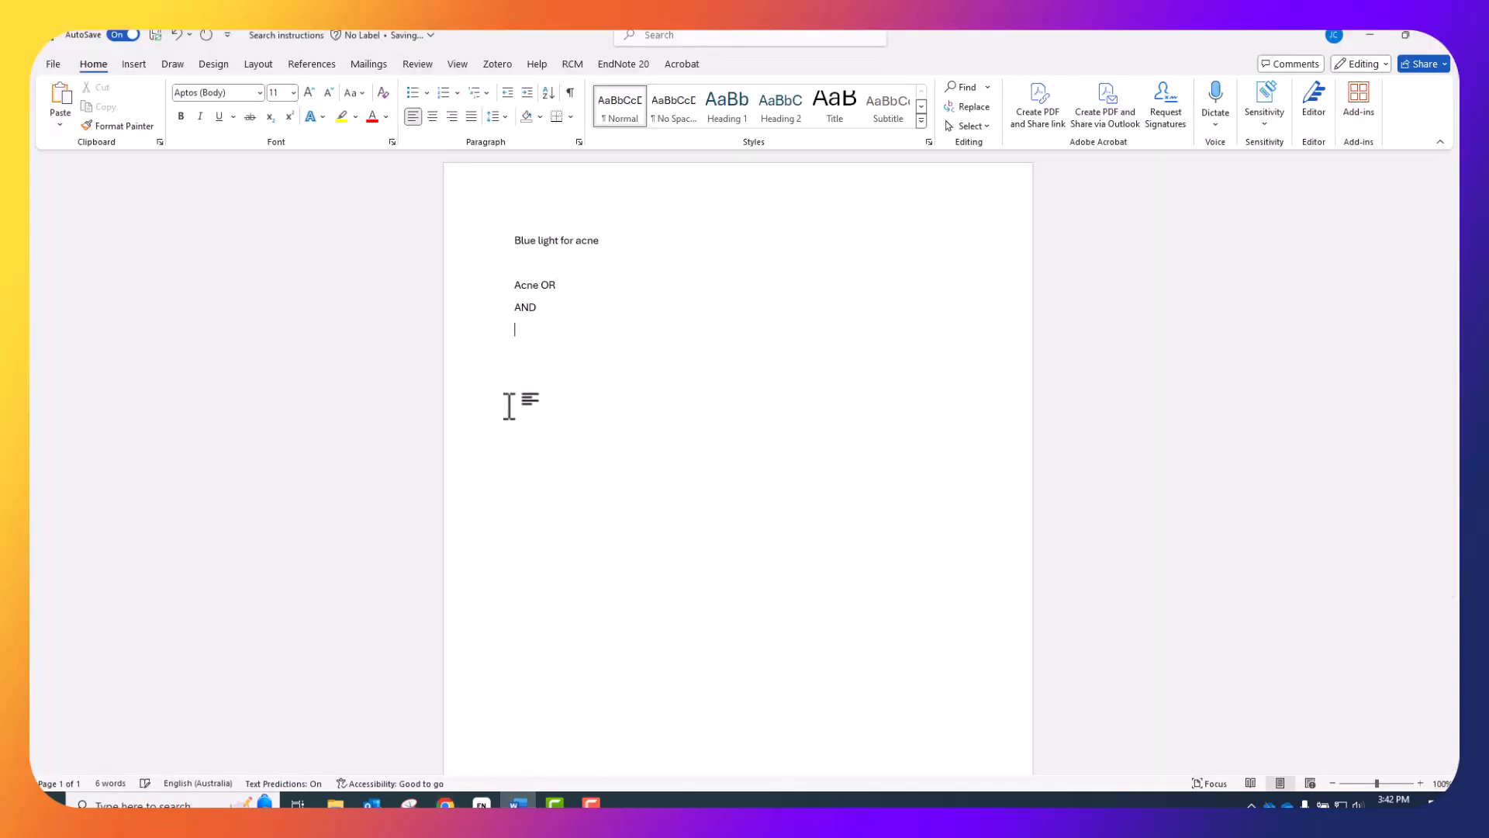
{"action": "type", "text": "phototherapy"}
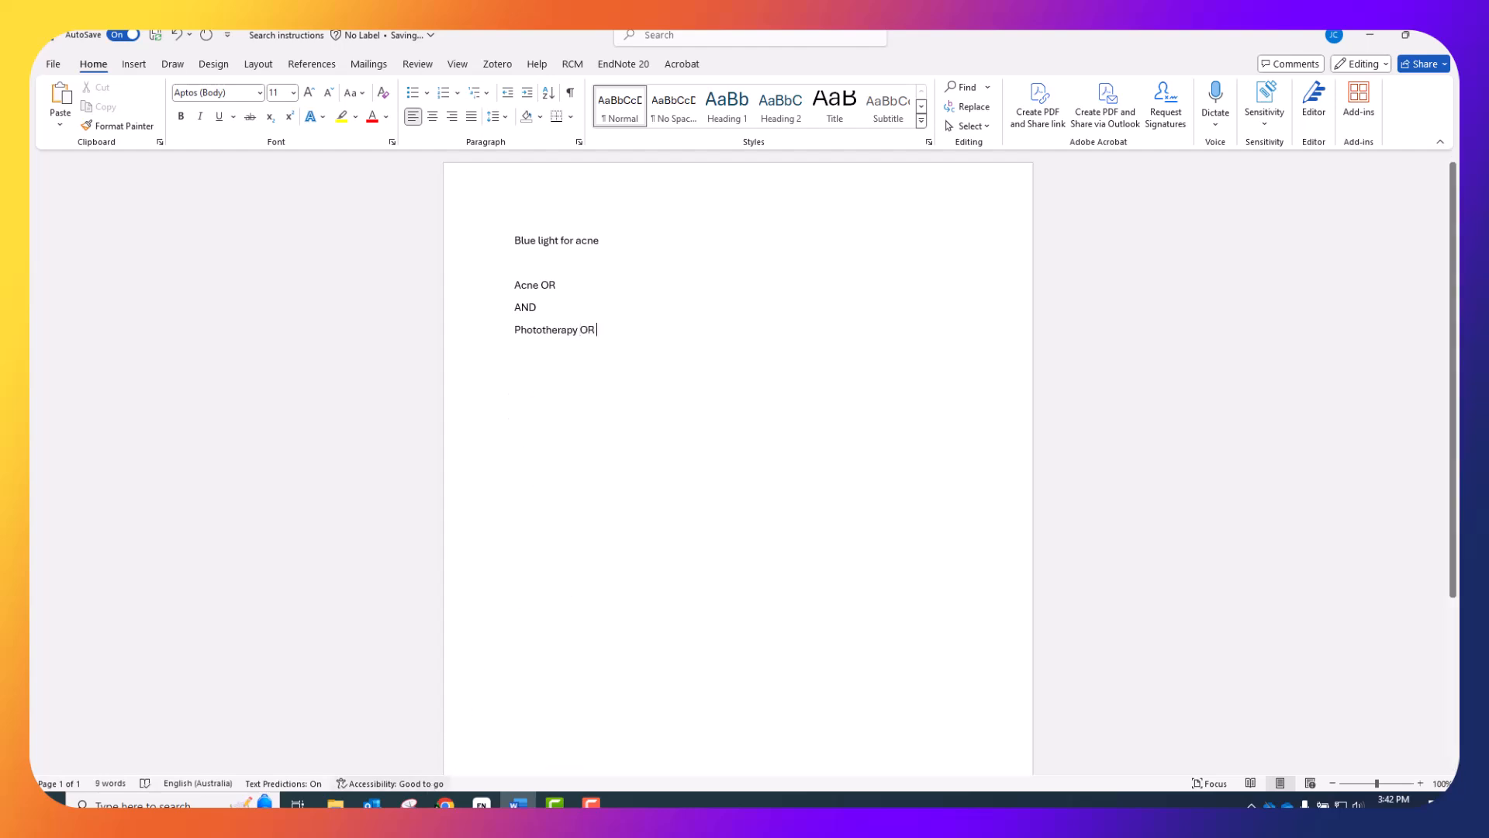
Copy "blue light" from the word frequency table to the end of the phototherapy line in Word, followed by "OR".
{"action": "left_click", "coordinate": [446, 804]}
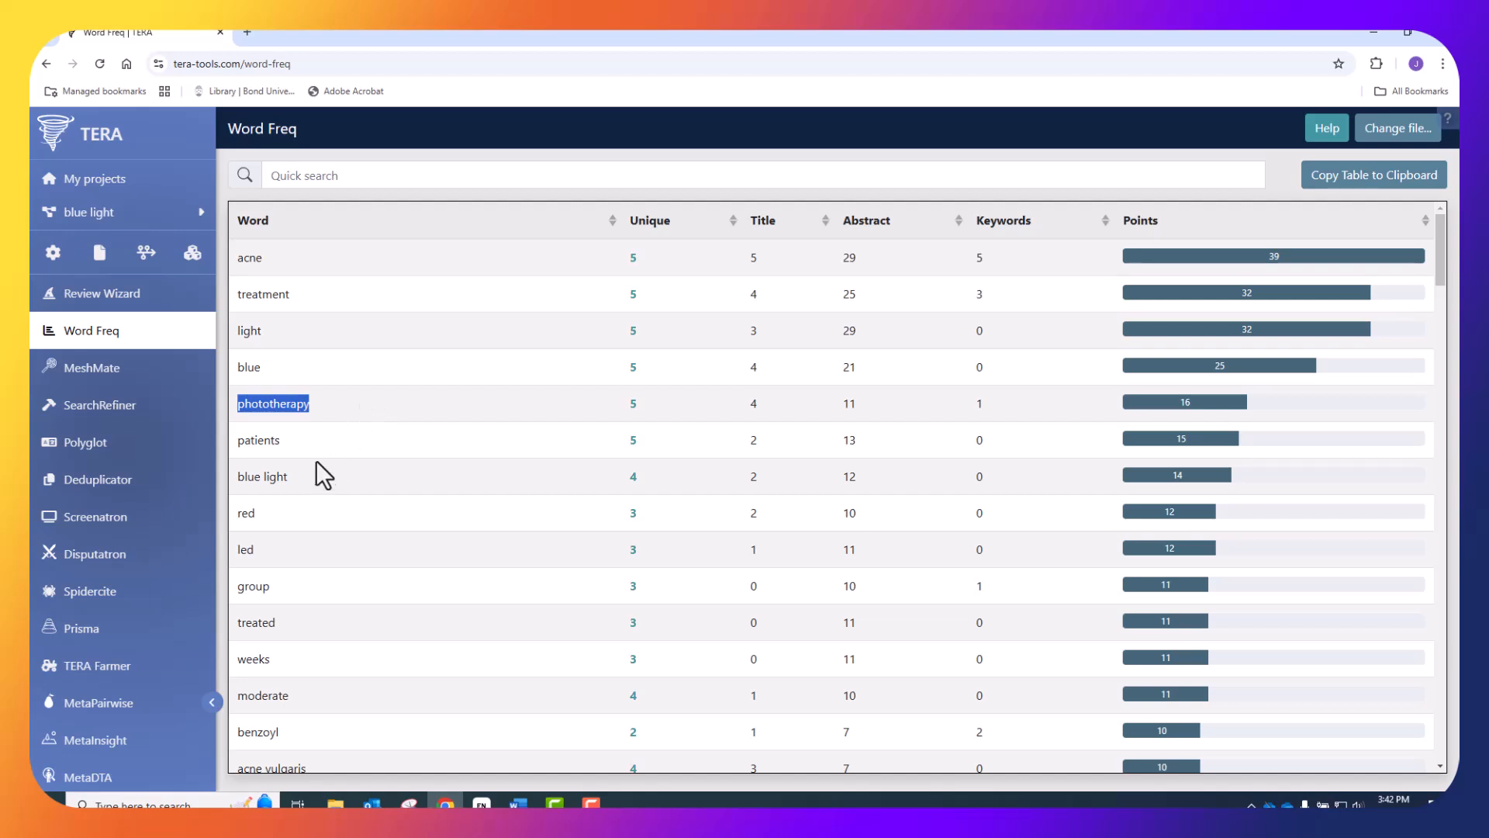
{"action": "left_click_drag", "start_coordinate": [295, 477], "coordinate": [237, 476]}
{"action": "key", "text": "ctrl+c"}
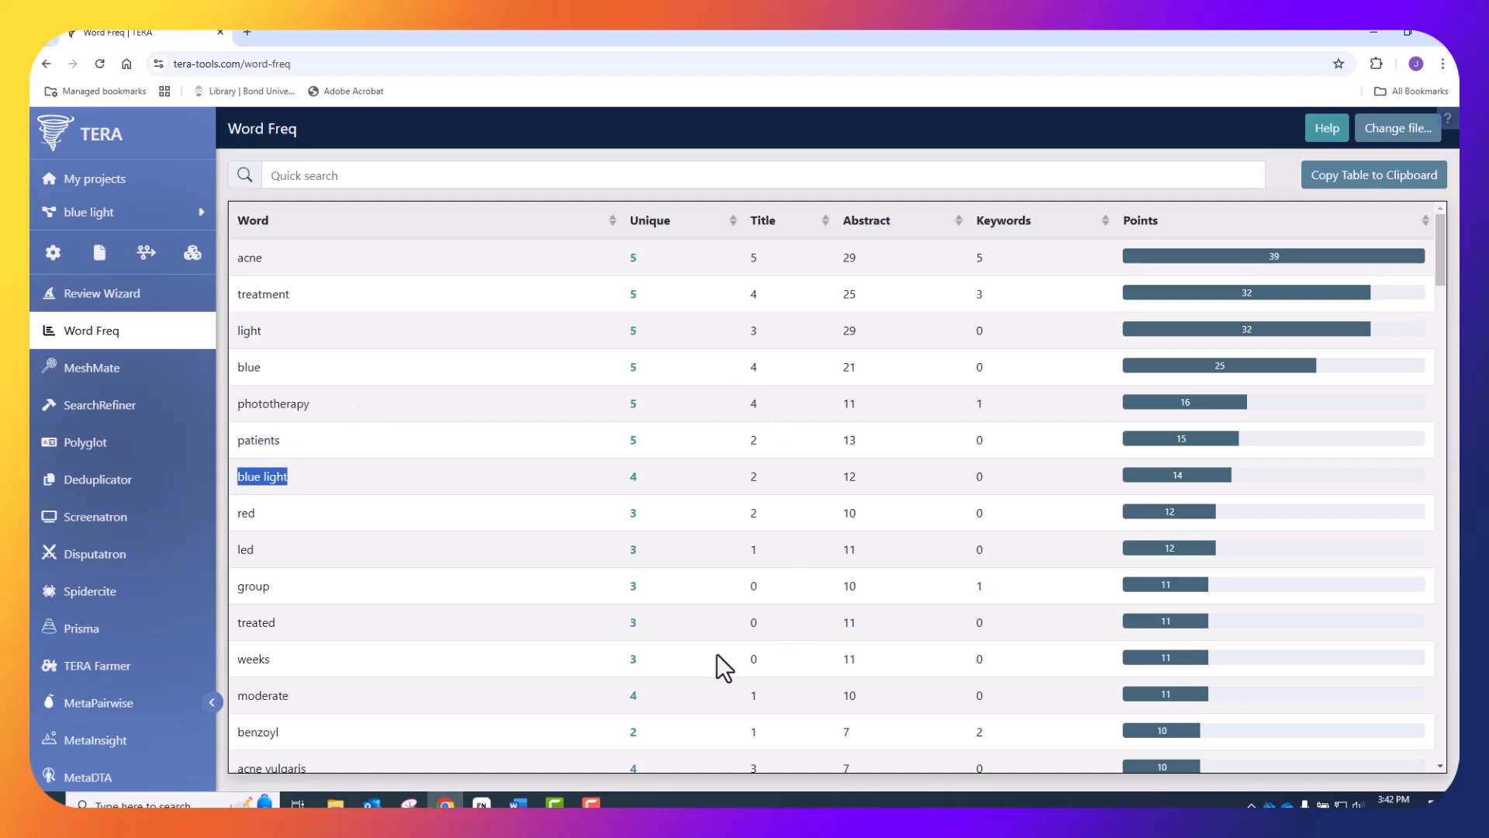
{"action": "left_click", "coordinate": [518, 803]}
{"action": "key", "text": "ctrl+v"}
{"action": "type", "text": "OR"}
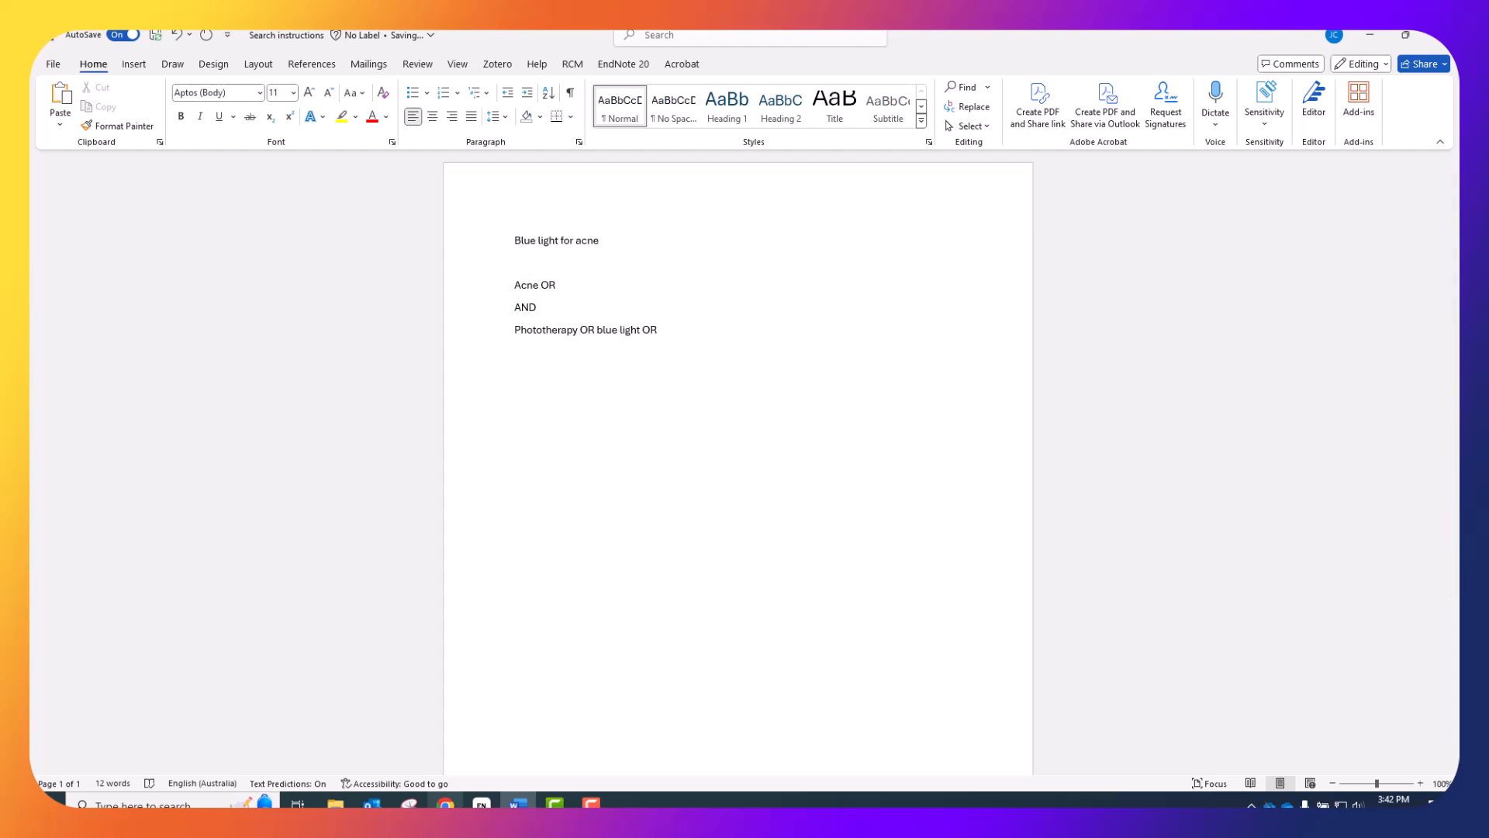
Copy "led" from the word frequency table to the end of the phototherapy line in Word, followed by "OR".
{"action": "mouse_move", "coordinate": [445, 804]}
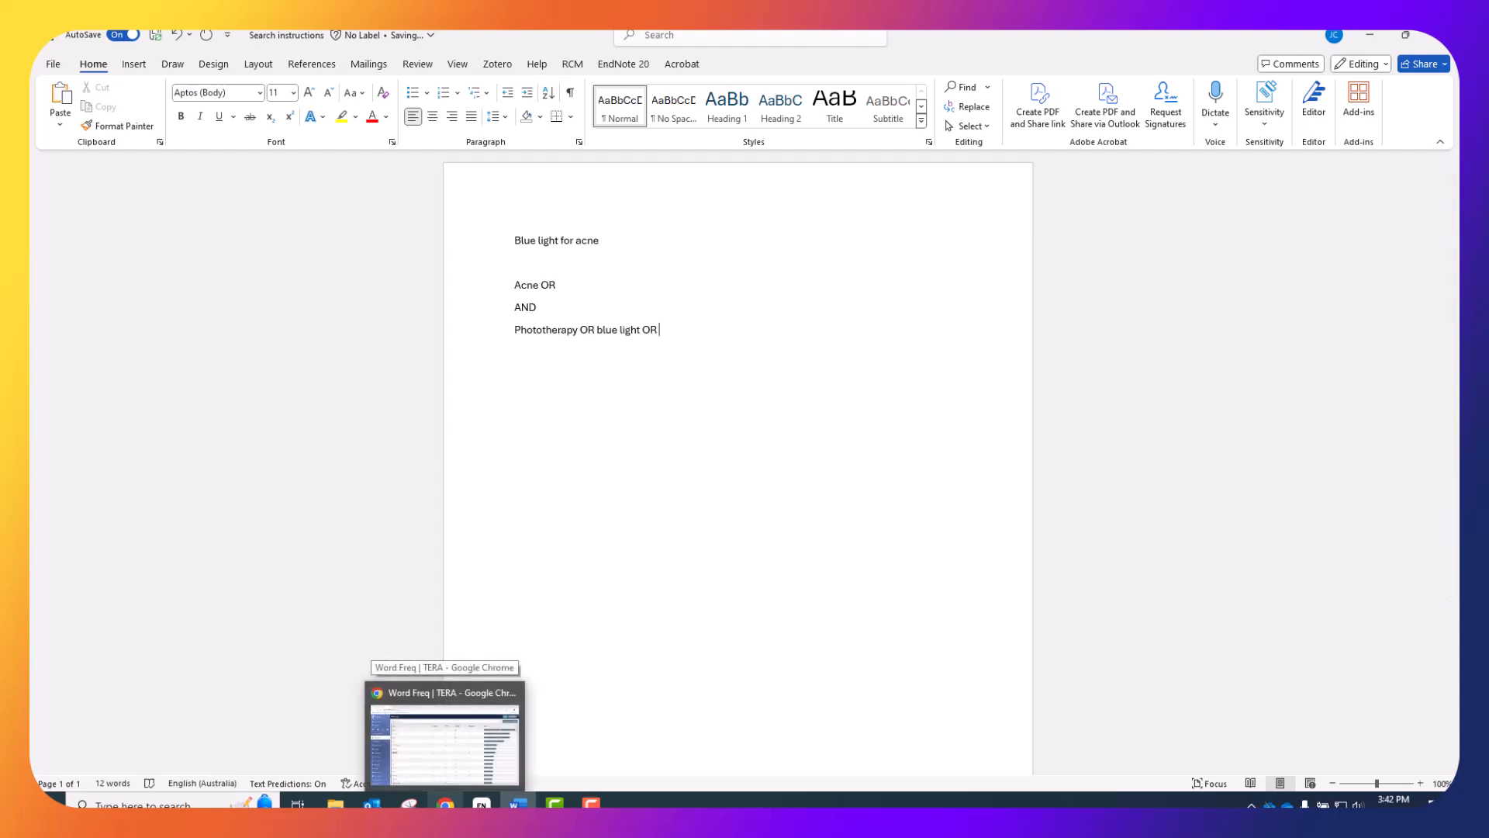
{"action": "left_click", "coordinate": [444, 733]}
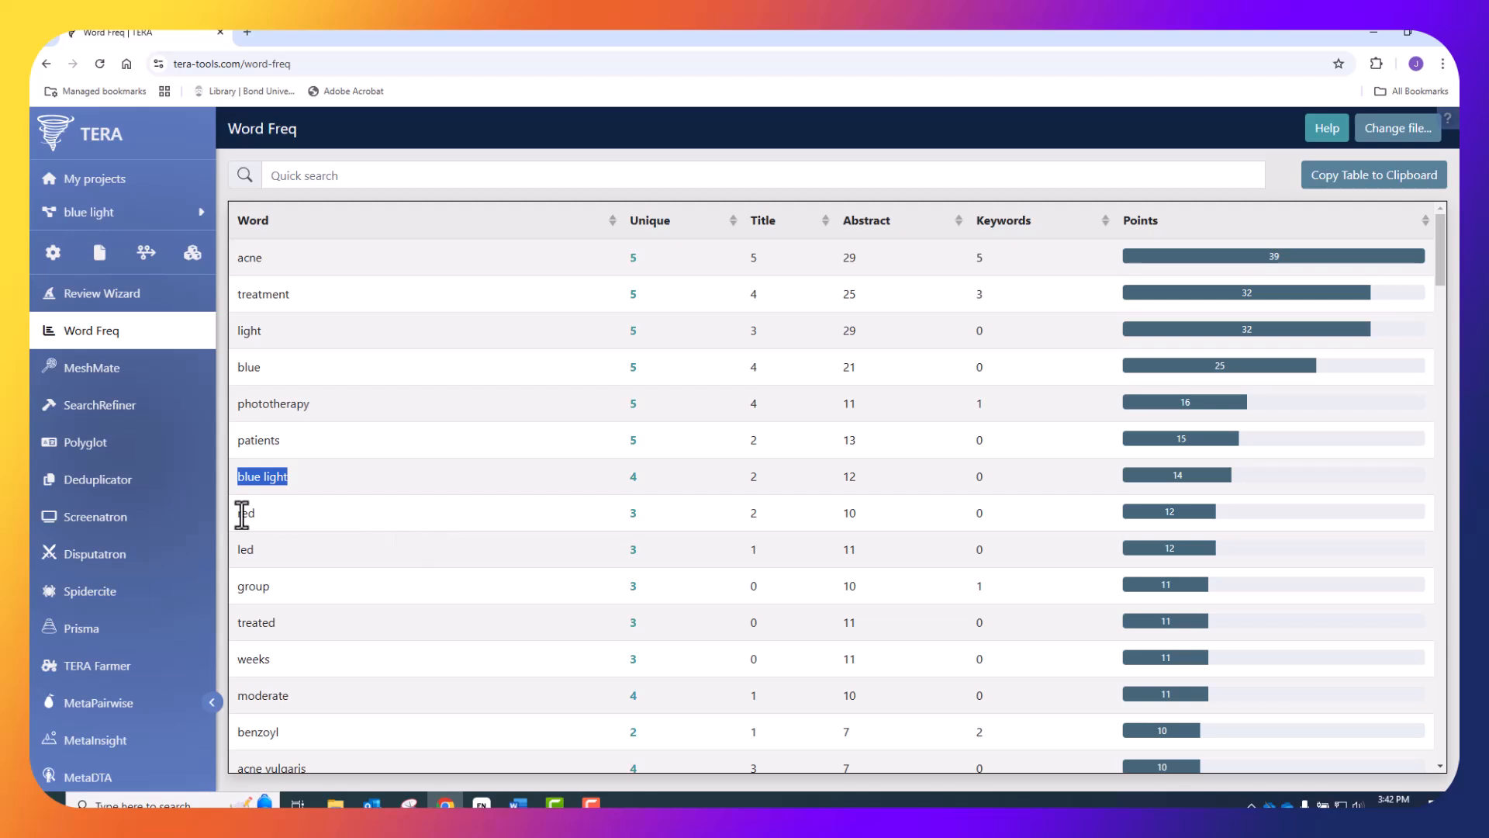
{"action": "mouse_move", "coordinate": [259, 547]}
{"action": "left_mouse_down"}
{"action": "mouse_move", "coordinate": [213, 547]}
{"action": "mouse_move", "coordinate": [238, 551]}
{"action": "left_mouse_up"}
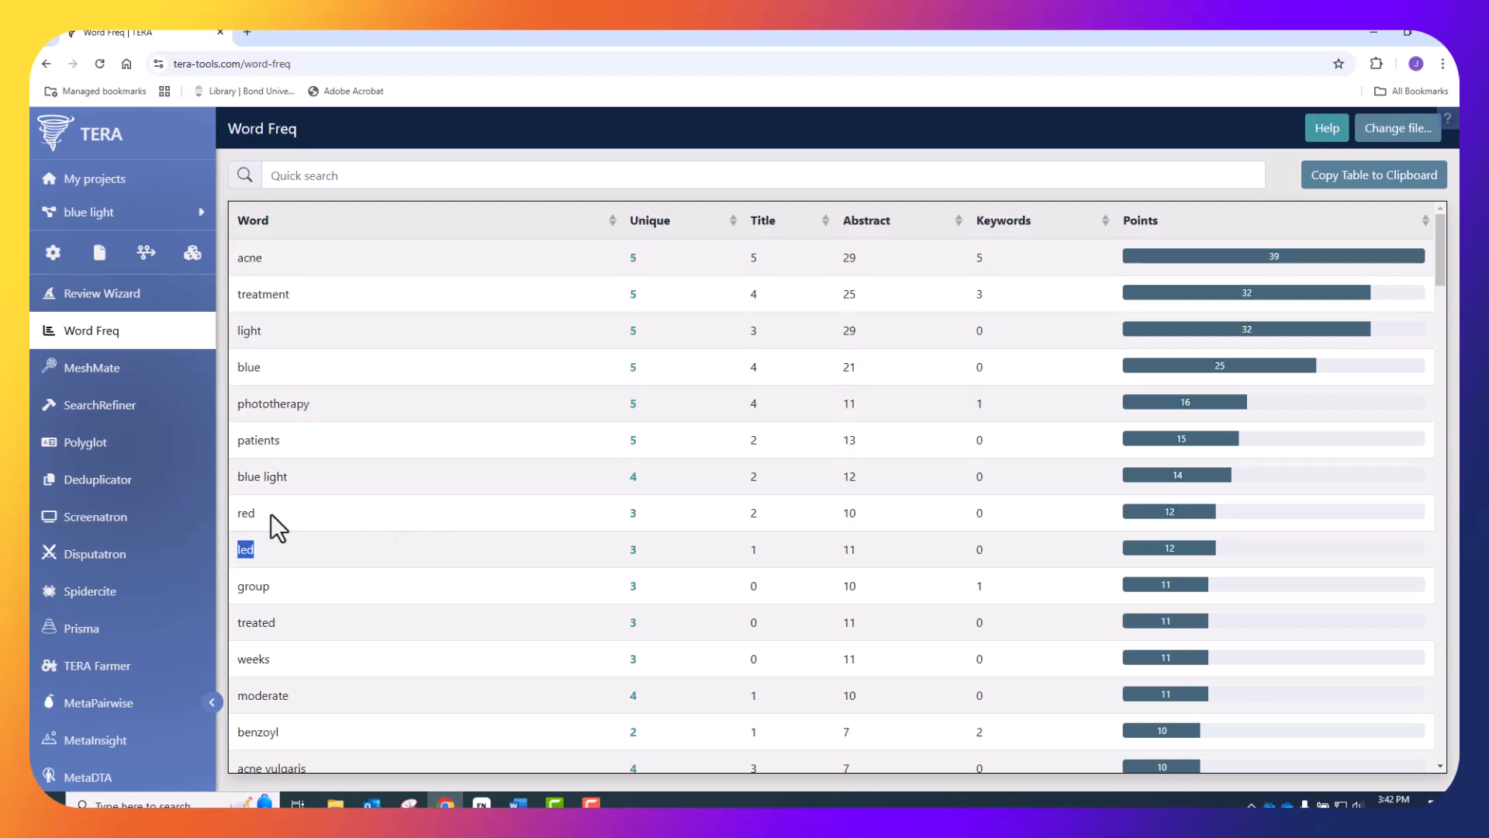
{"action": "key", "text": "ctrl+c"}
{"action": "left_click", "coordinate": [518, 803]}
{"action": "key", "text": "ctrl+v"}
{"action": "type", "text": "OR"}
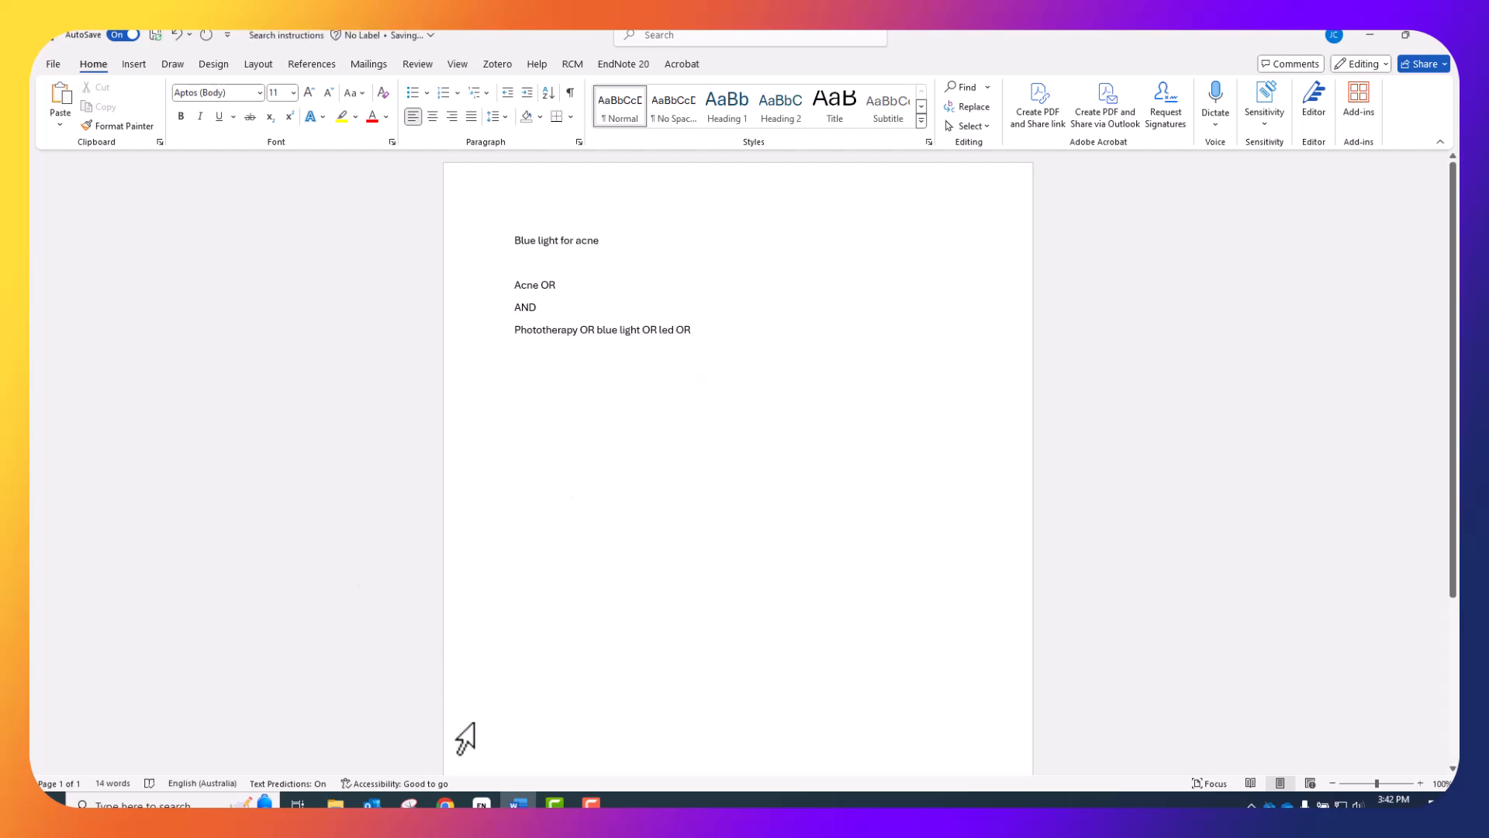
Copy "vulgaris" from the word frequency table to the end of the "Acne OR" line in Word.
{"action": "left_click", "coordinate": [445, 802]}
{"action": "scroll", "coordinate": [308, 505], "scroll_direction": "down", "scroll_amount": 3}
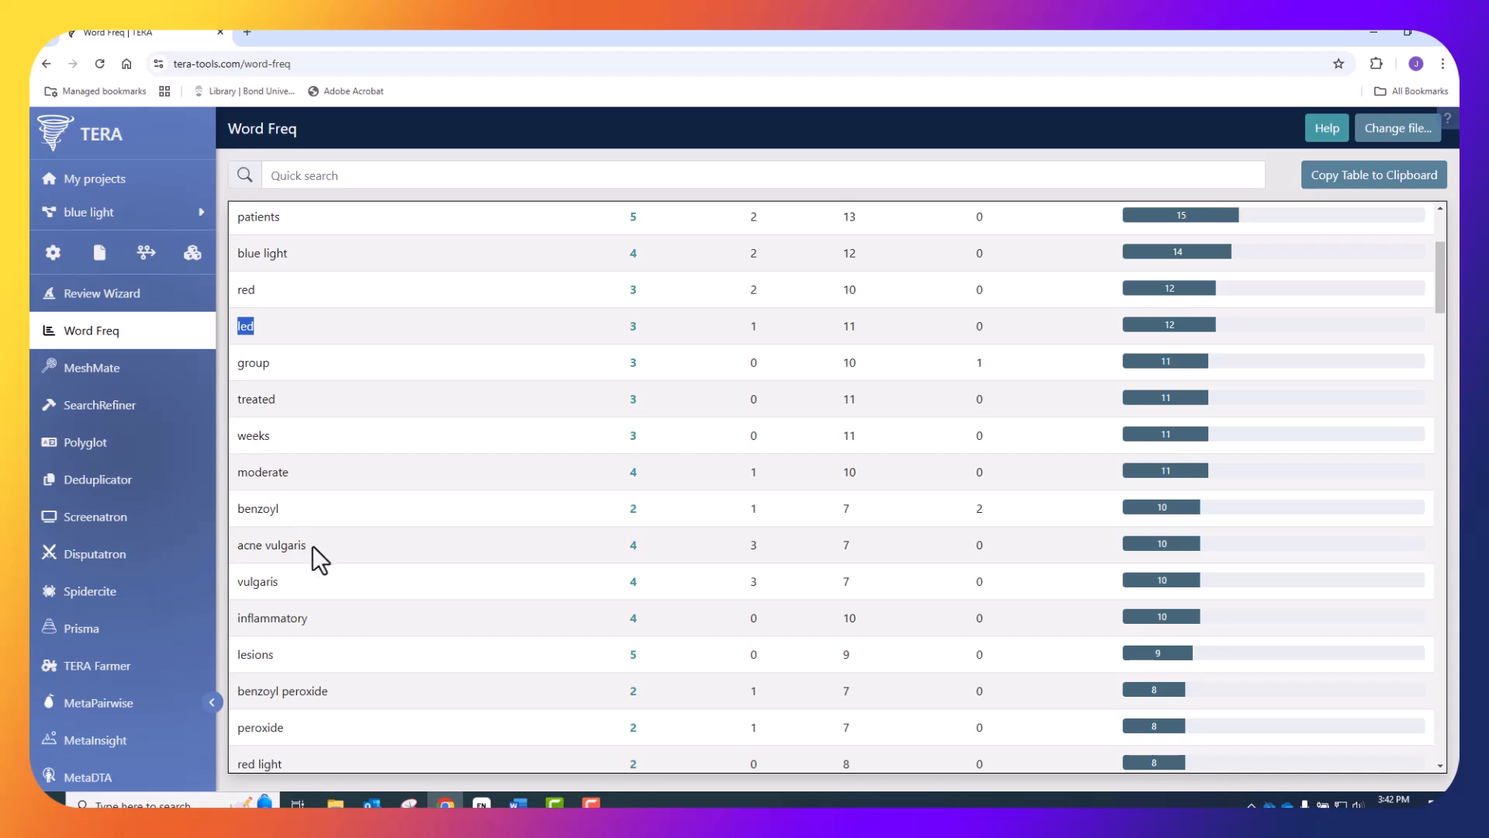
{"action": "left_click_drag", "start_coordinate": [296, 580], "coordinate": [241, 584]}
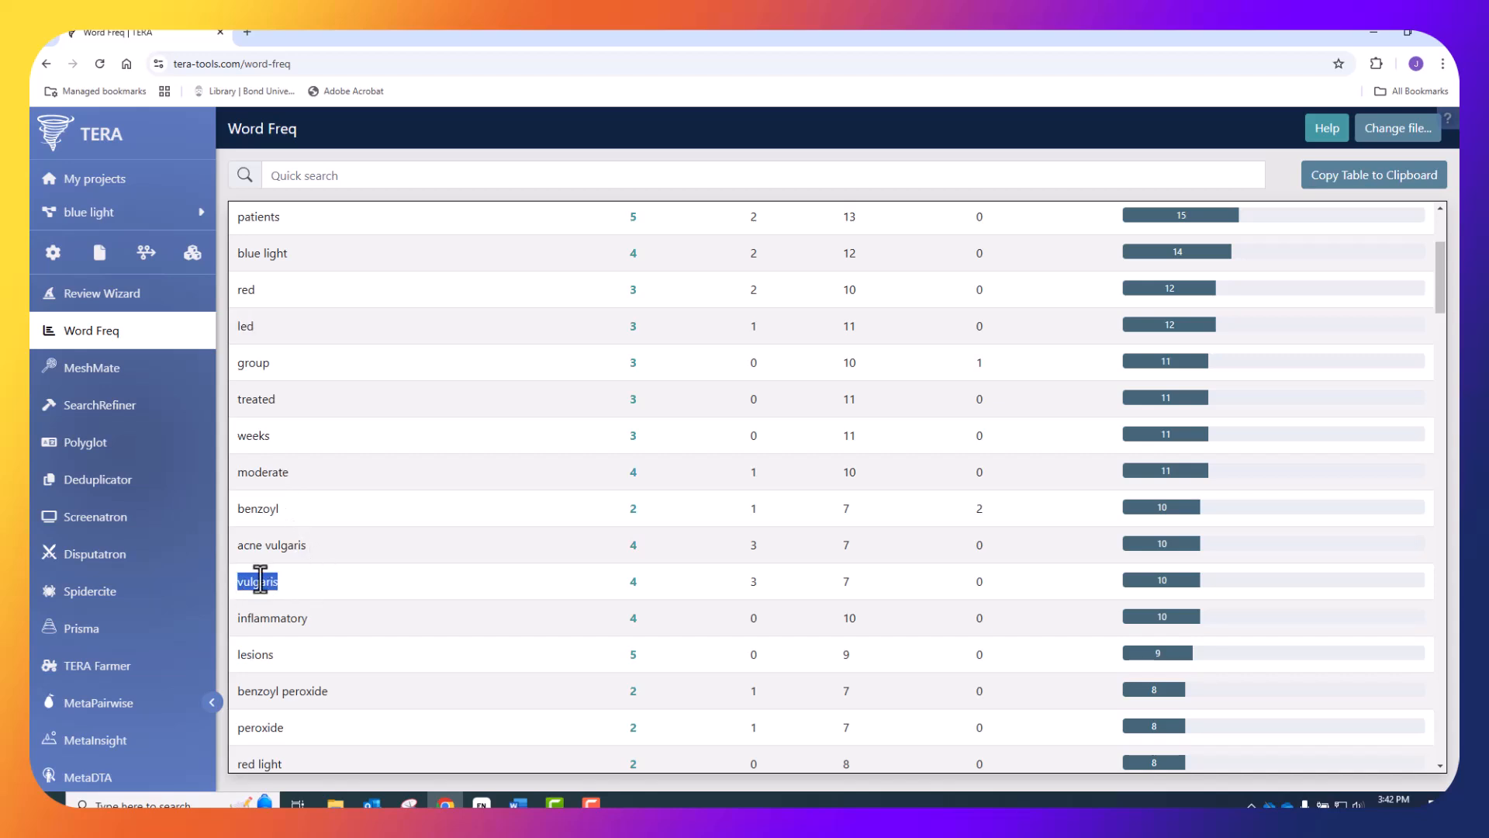
{"action": "left_click", "coordinate": [519, 803]}
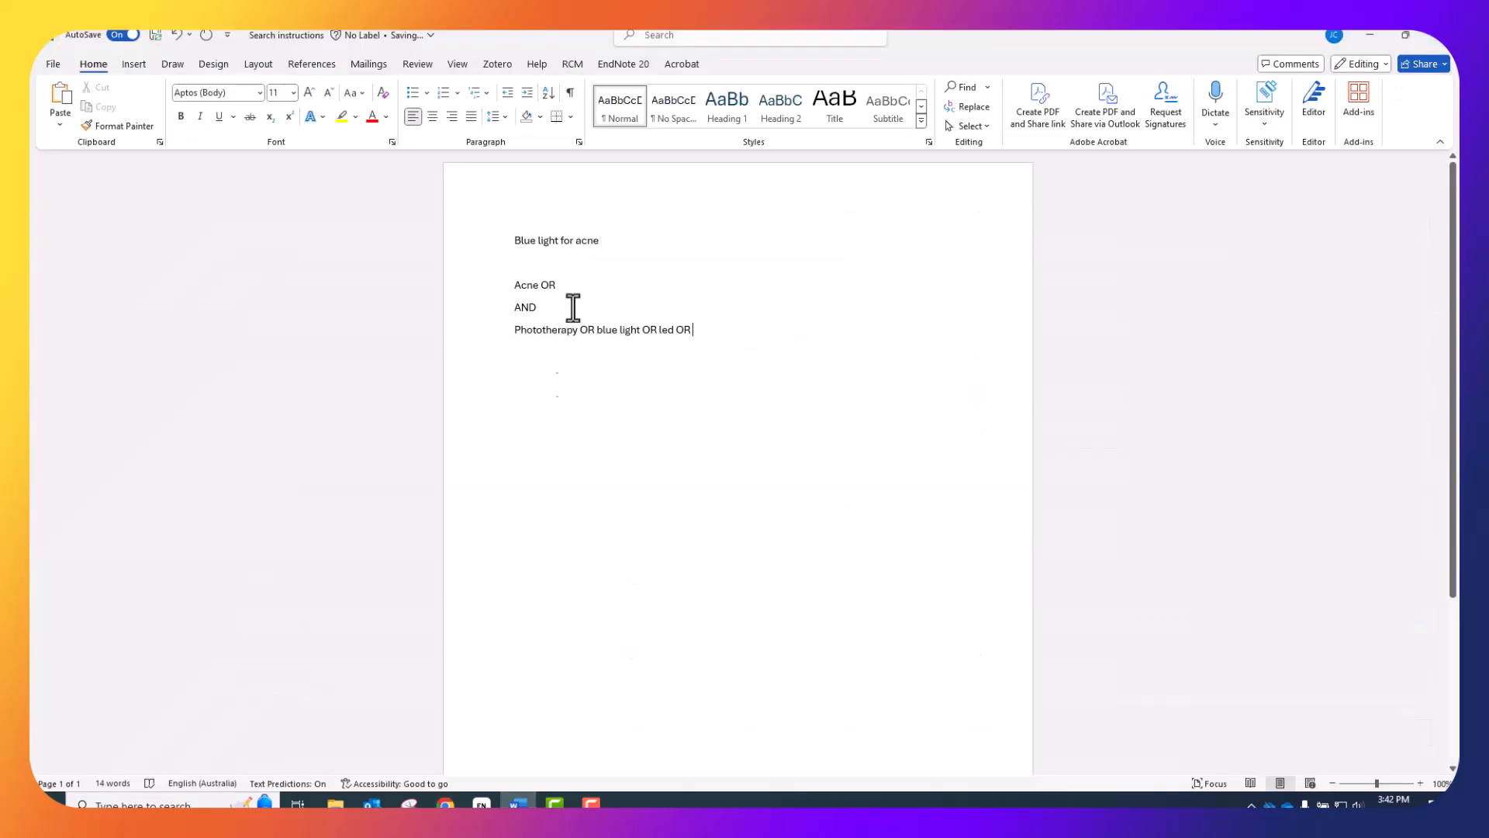
{"action": "left_click", "coordinate": [595, 288]}
{"action": "key", "text": "ctrl+v"}
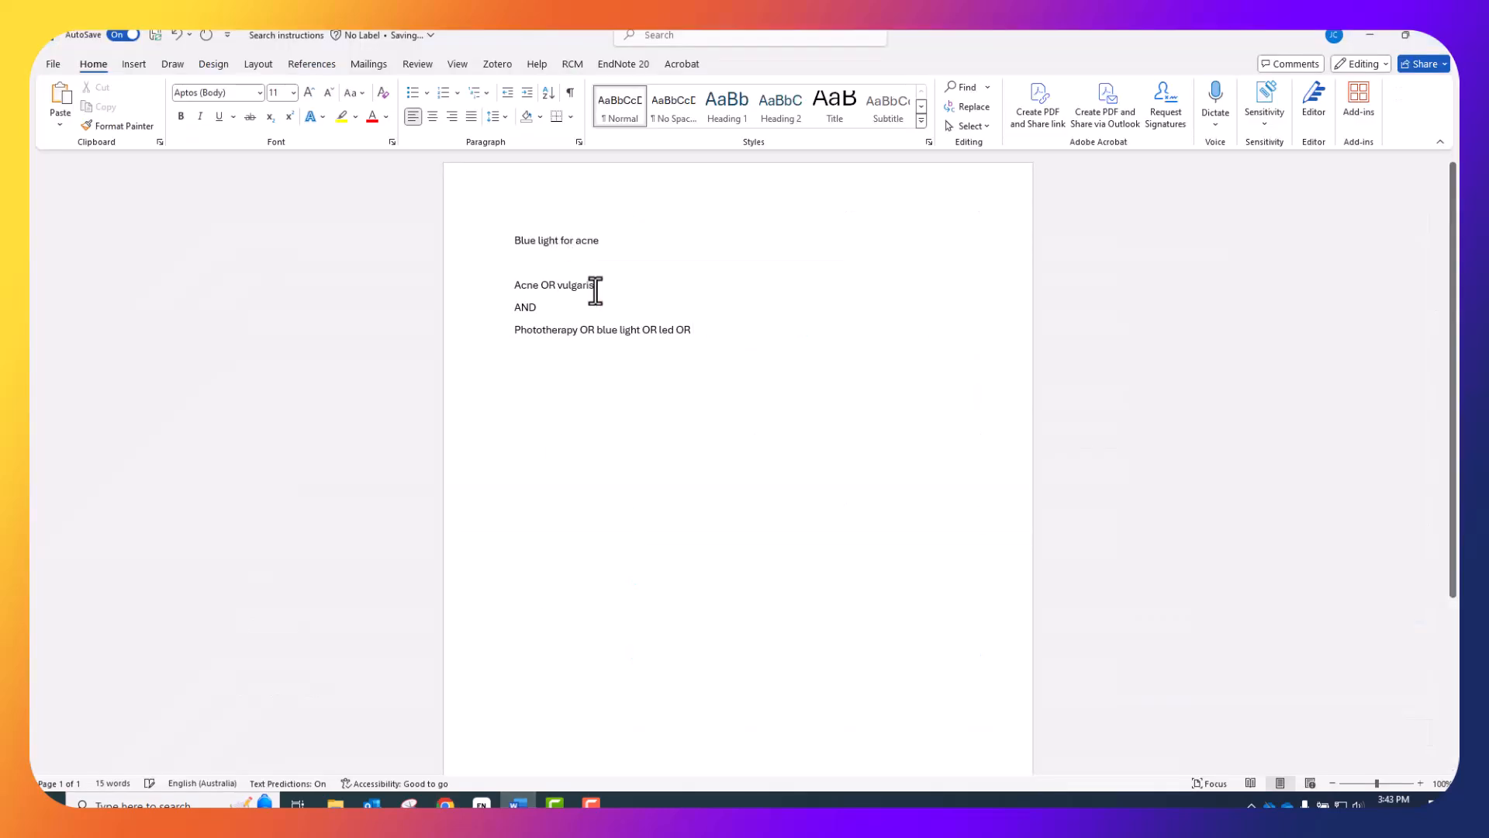
Copy "lesions" from the word frequency table into the acne line in Word, making it "Acne OR vulgaris OR lesions OR".
{"action": "left_click", "coordinate": [446, 803]}
{"action": "scroll", "coordinate": [270, 680], "scroll_direction": "down", "scroll_amount": 4}
{"action": "double_click", "coordinate": [272, 358]}
{"action": "key", "text": "ctrl+c"}
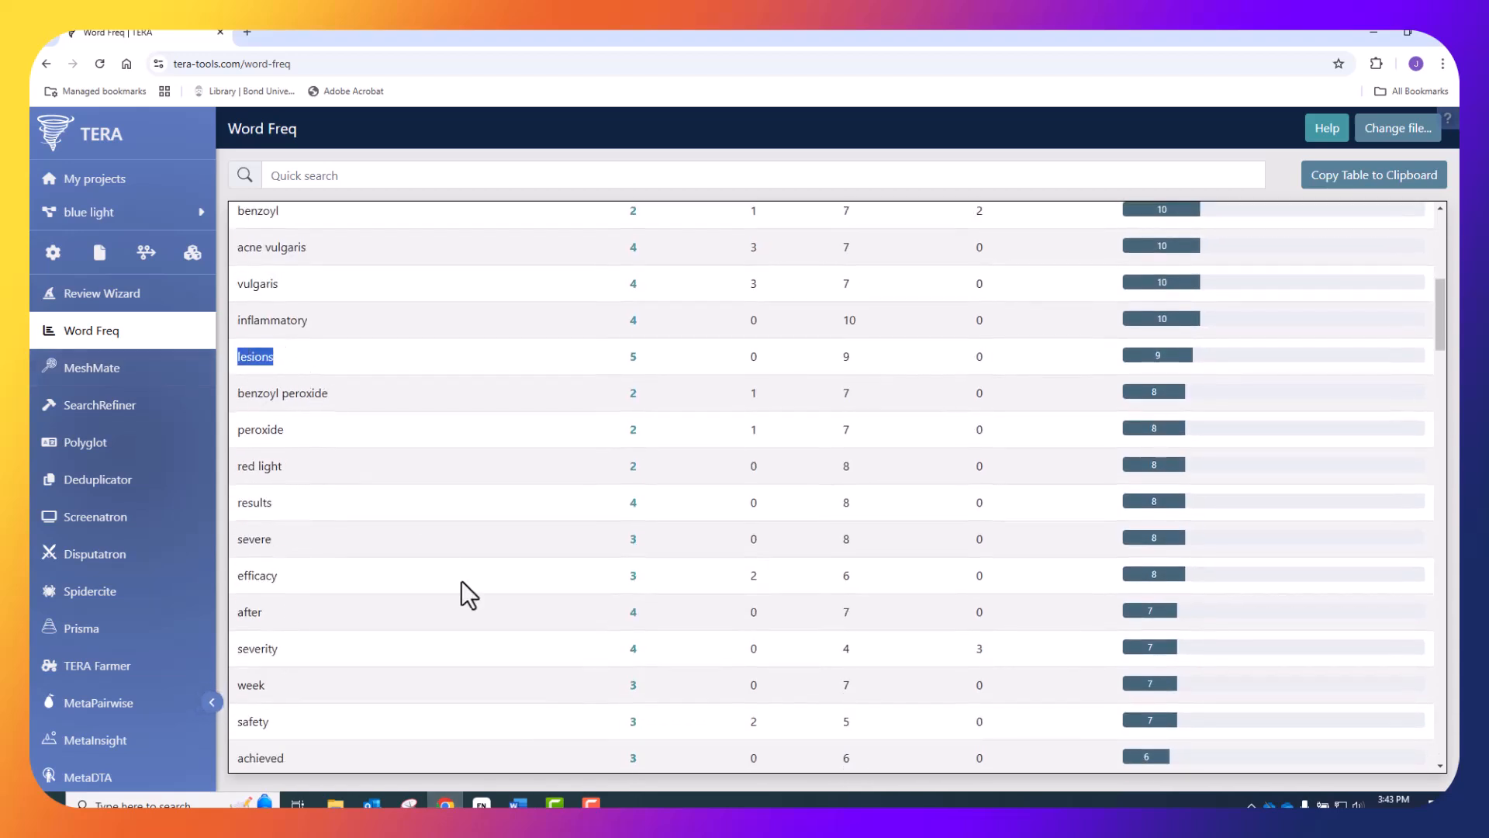
{"action": "left_click", "coordinate": [518, 803]}
{"action": "key", "text": "ctrl+v"}
{"action": "type", "text": "OR"}
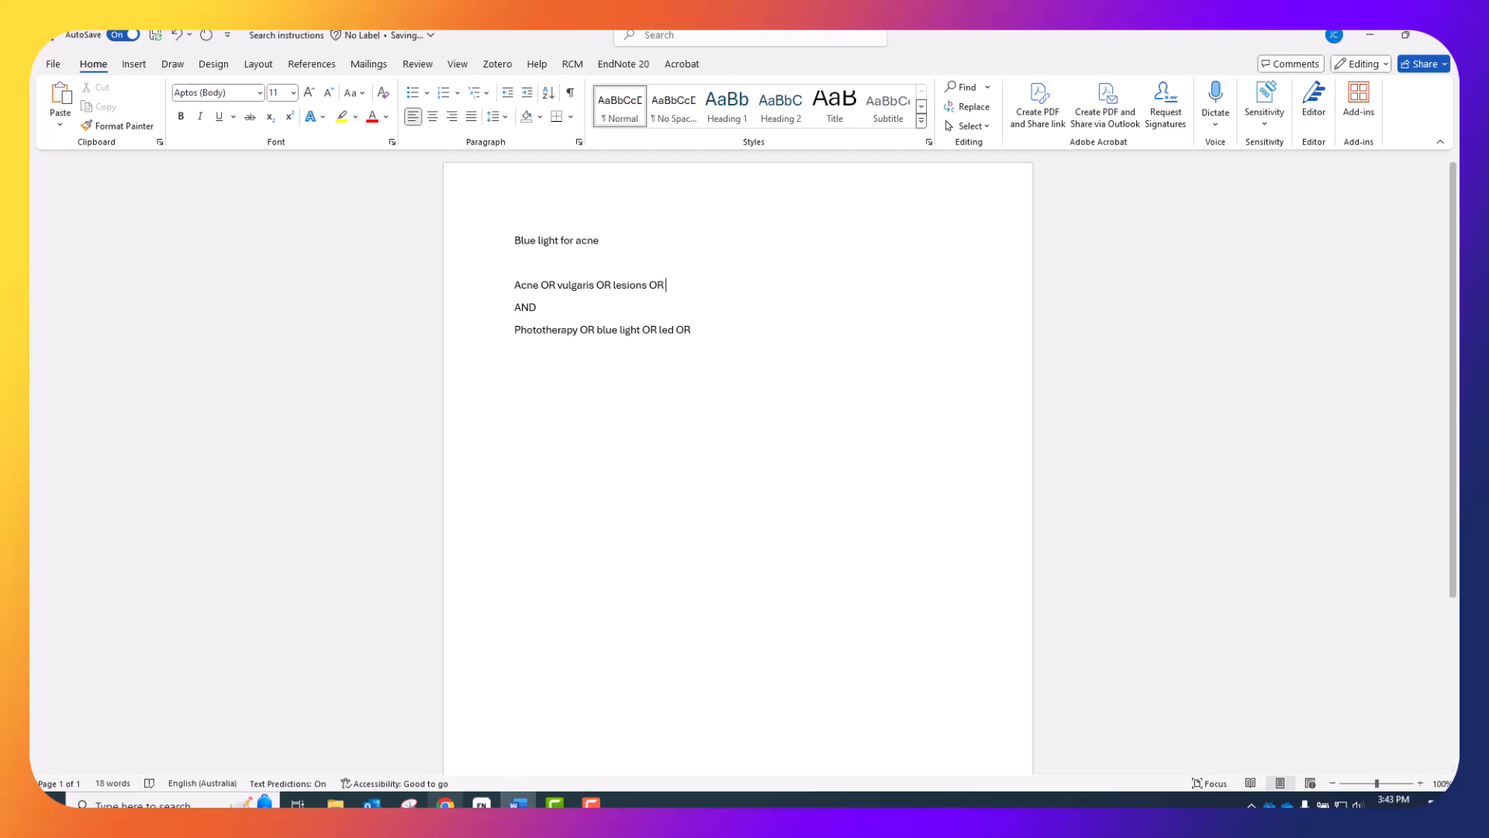
Copy "laser" from the word frequency table to the end of the phototherapy line in Word, followed by "OR".
{"action": "left_click", "coordinate": [445, 802]}
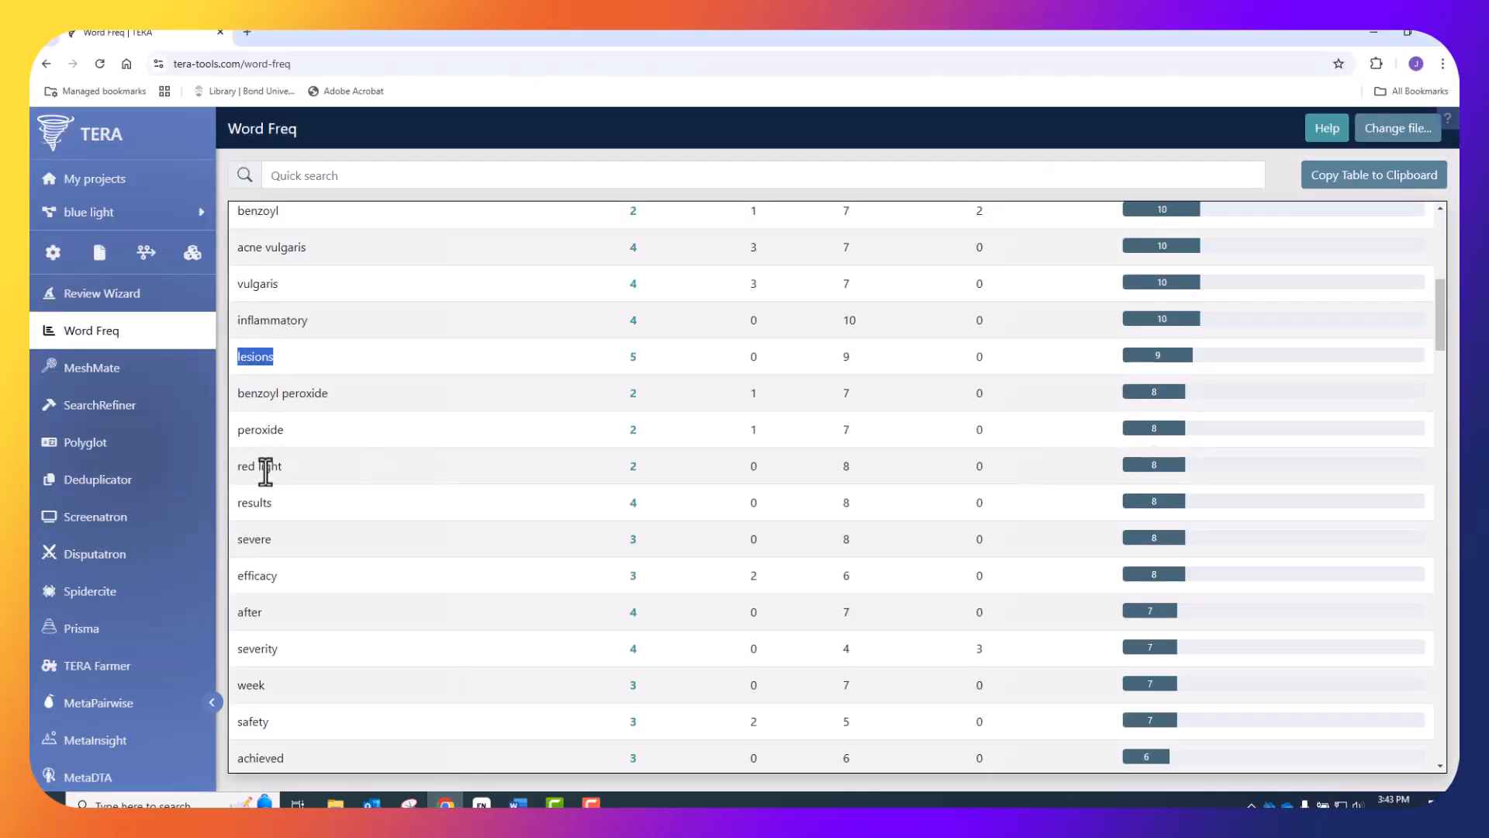
{"action": "left_click_drag", "start_coordinate": [298, 461], "coordinate": [227, 468]}
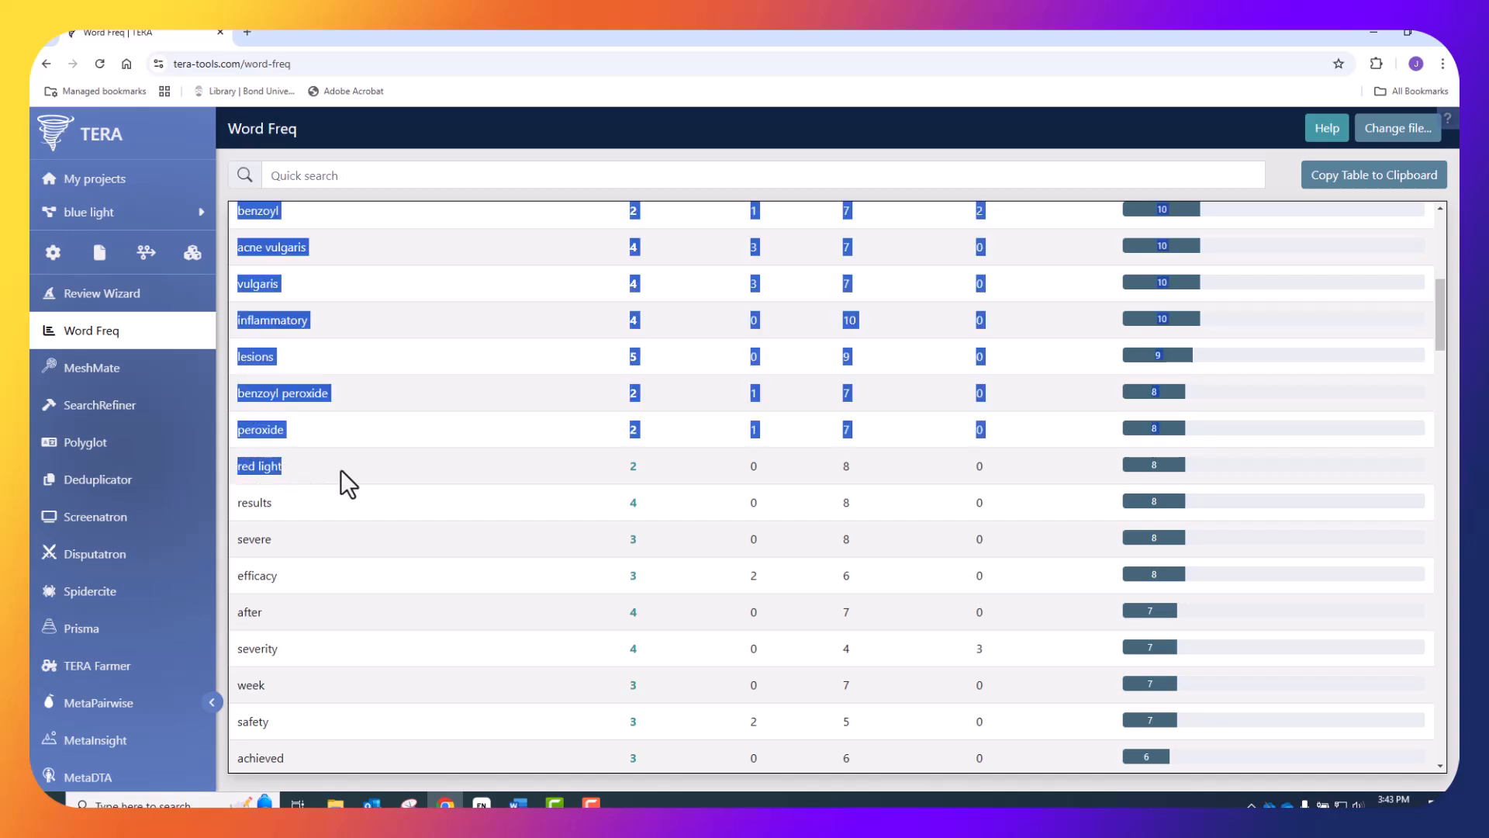
{"action": "scroll", "coordinate": [325, 481], "scroll_direction": "down", "scroll_amount": 5}
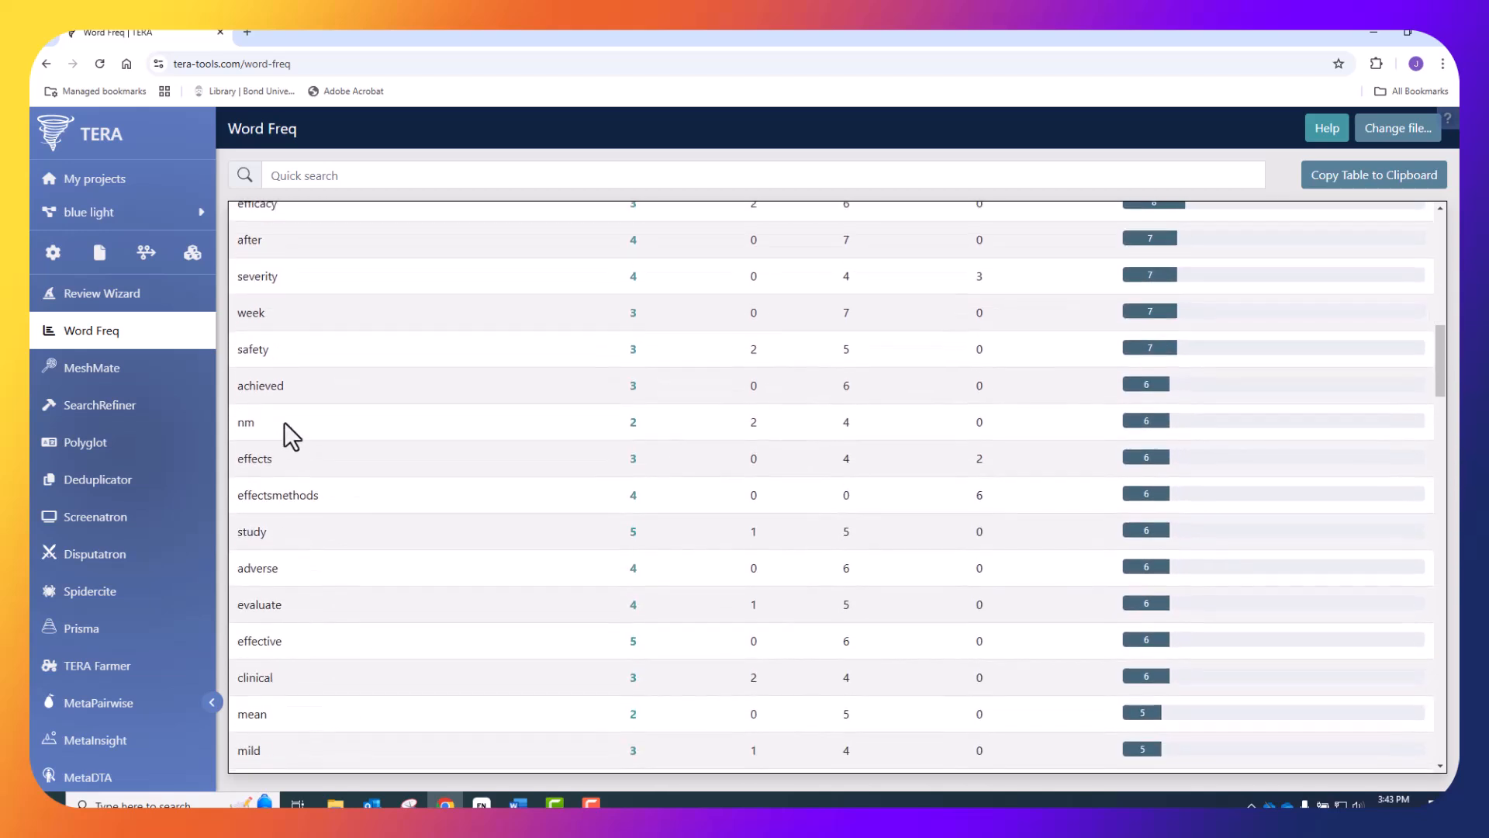
{"action": "scroll", "coordinate": [272, 524], "scroll_direction": "down", "scroll_amount": 3}
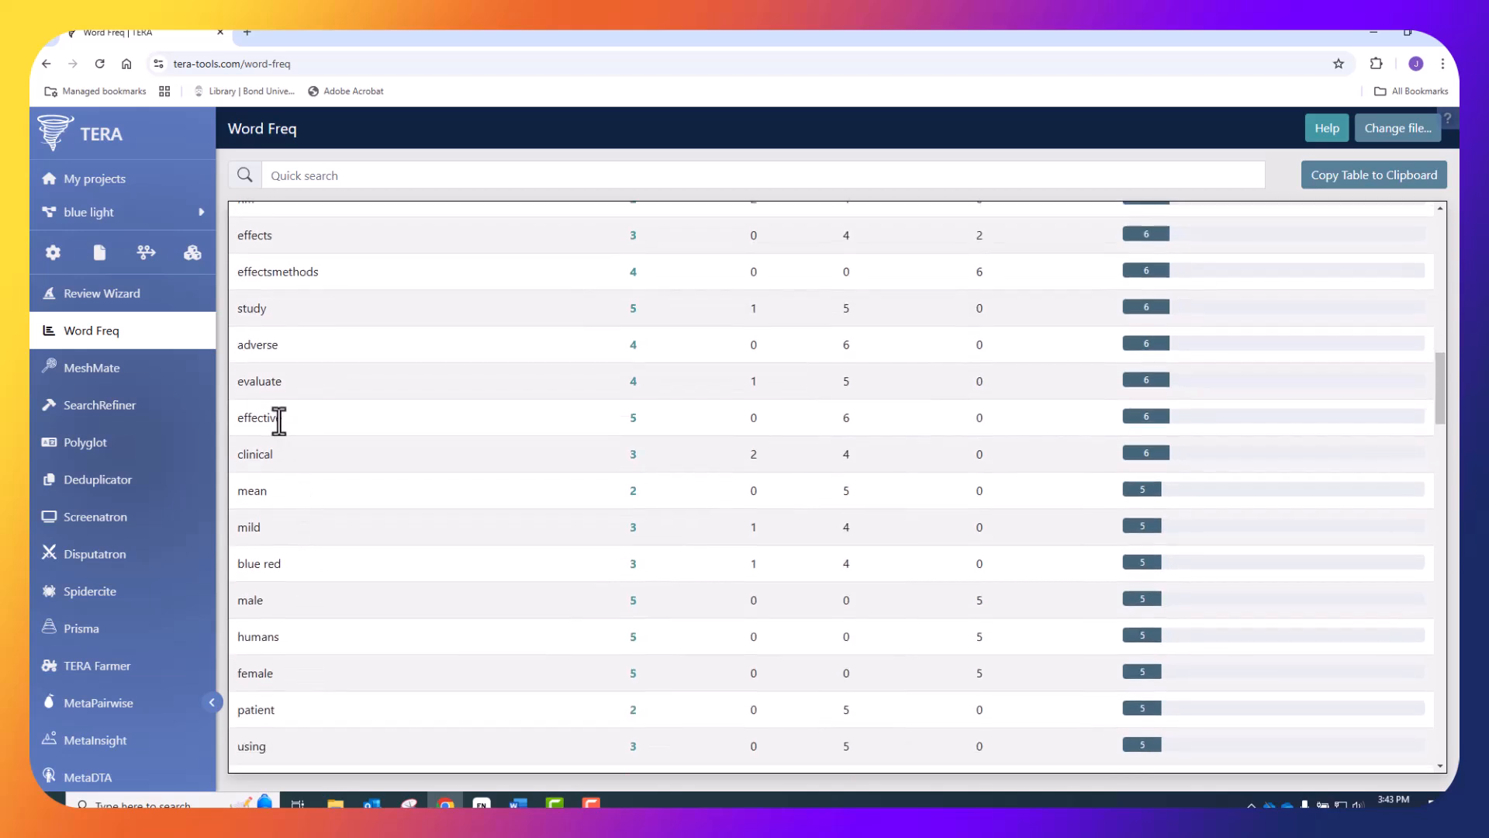
{"action": "scroll", "coordinate": [333, 543], "scroll_direction": "down", "scroll_amount": 4}
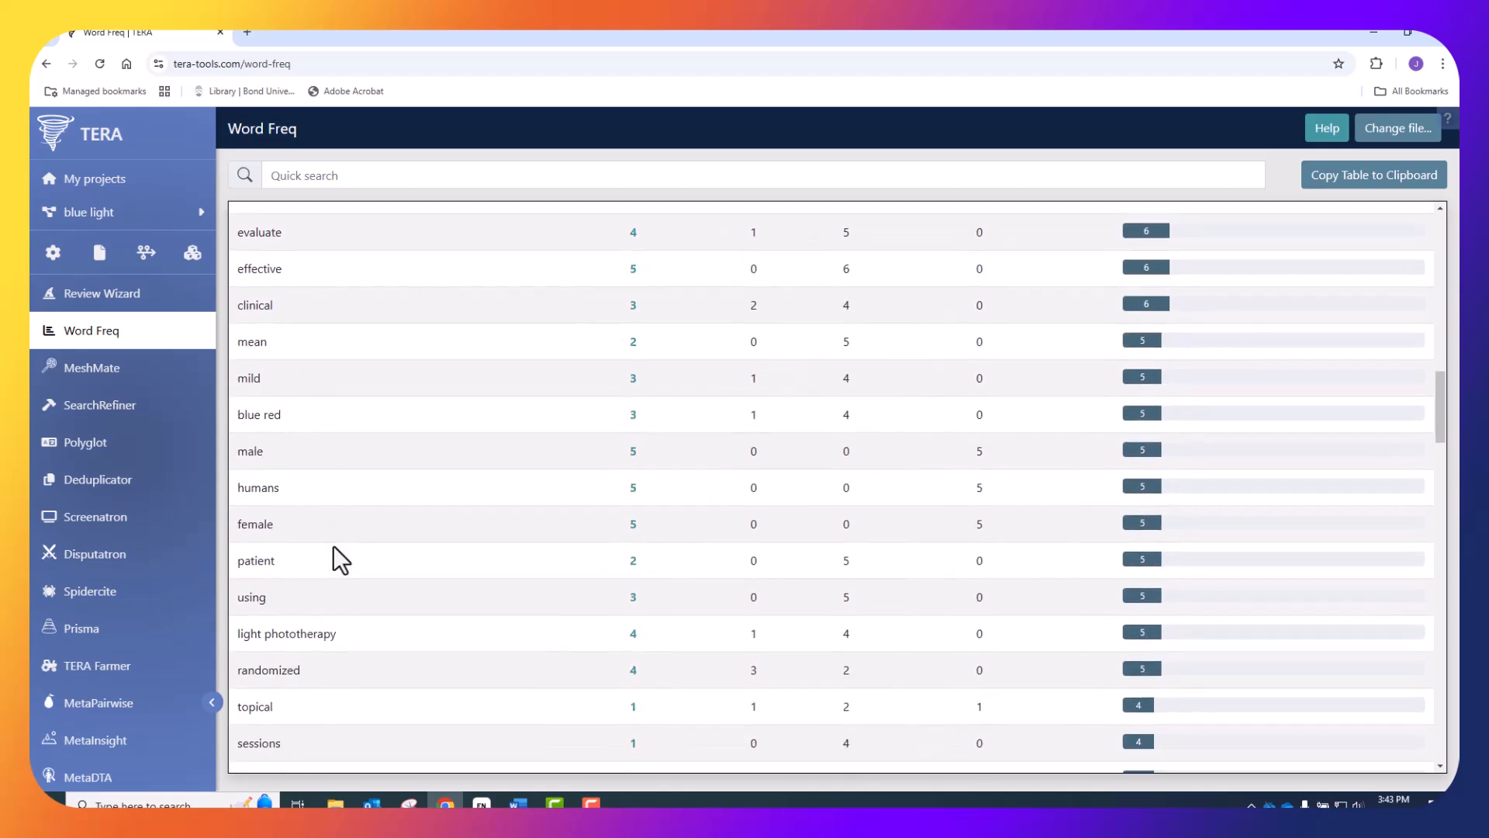
{"action": "scroll", "coordinate": [333, 485], "scroll_direction": "down", "scroll_amount": 4}
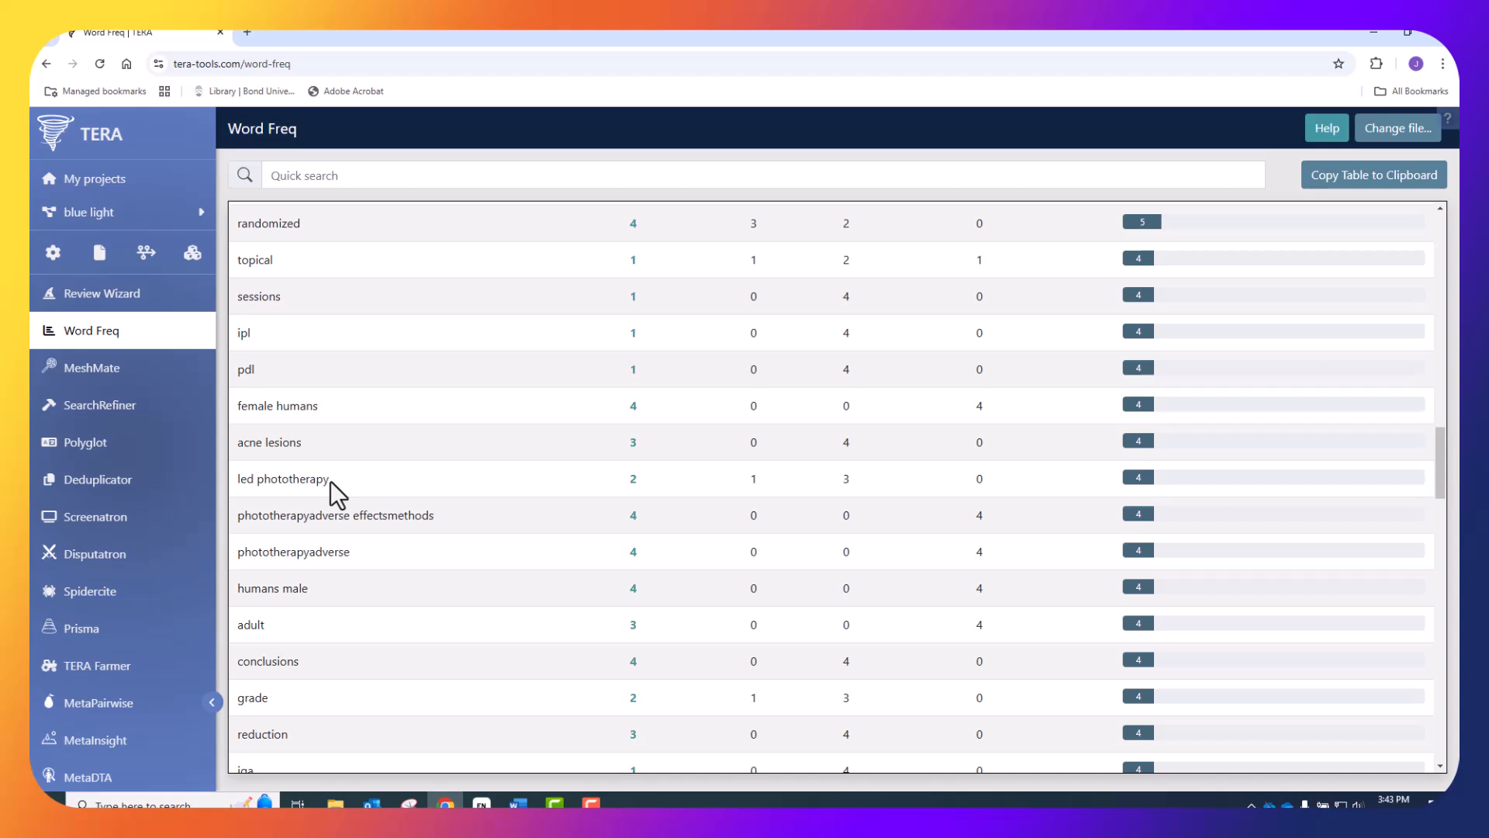
{"action": "scroll", "coordinate": [330, 483], "scroll_direction": "down", "scroll_amount": 2}
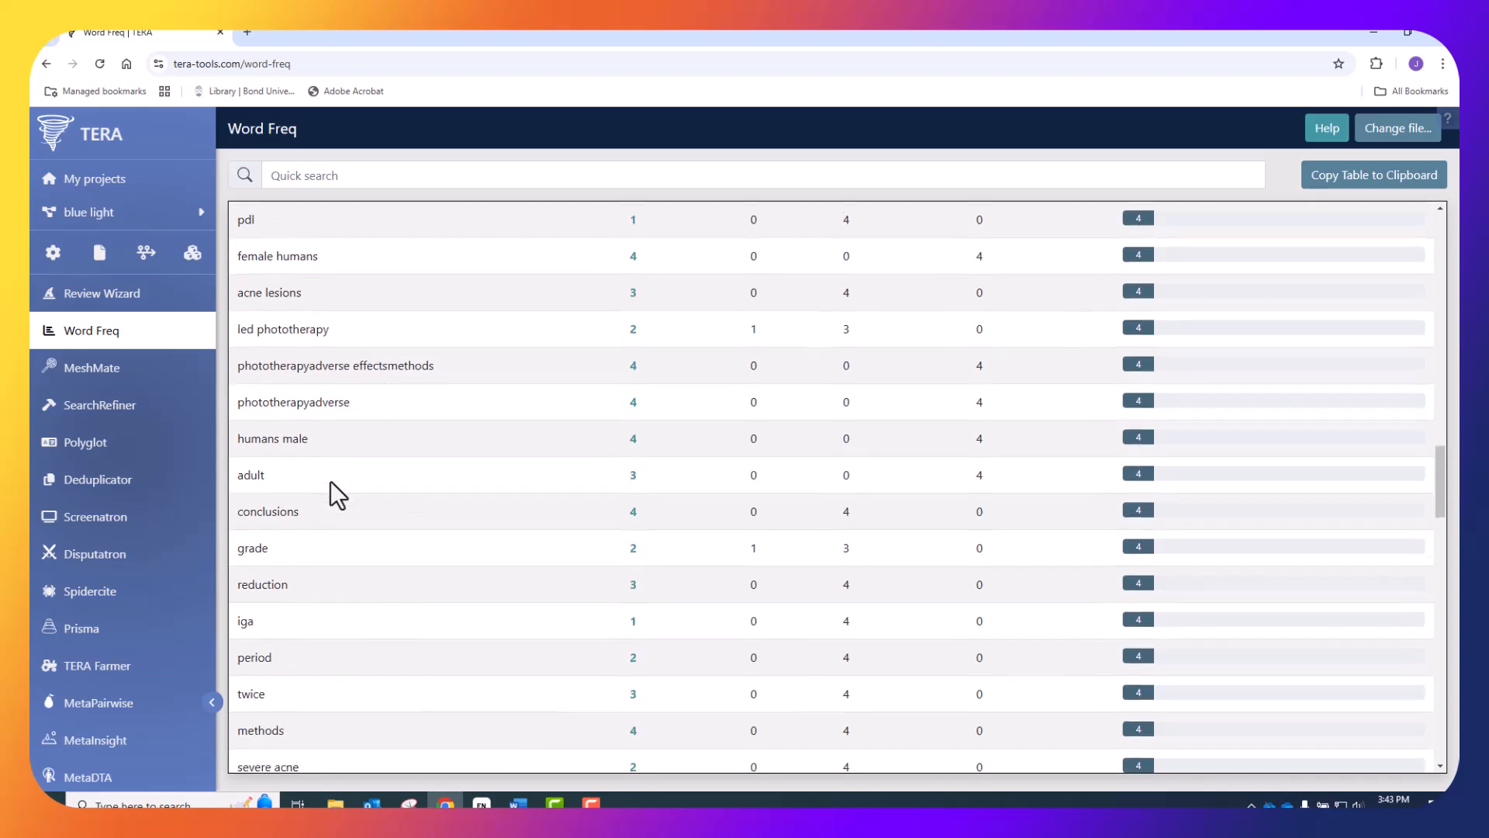
{"action": "scroll", "coordinate": [330, 483], "scroll_direction": "down", "scroll_amount": 4}
{"action": "scroll", "coordinate": [318, 343], "scroll_direction": "down", "scroll_amount": 2}
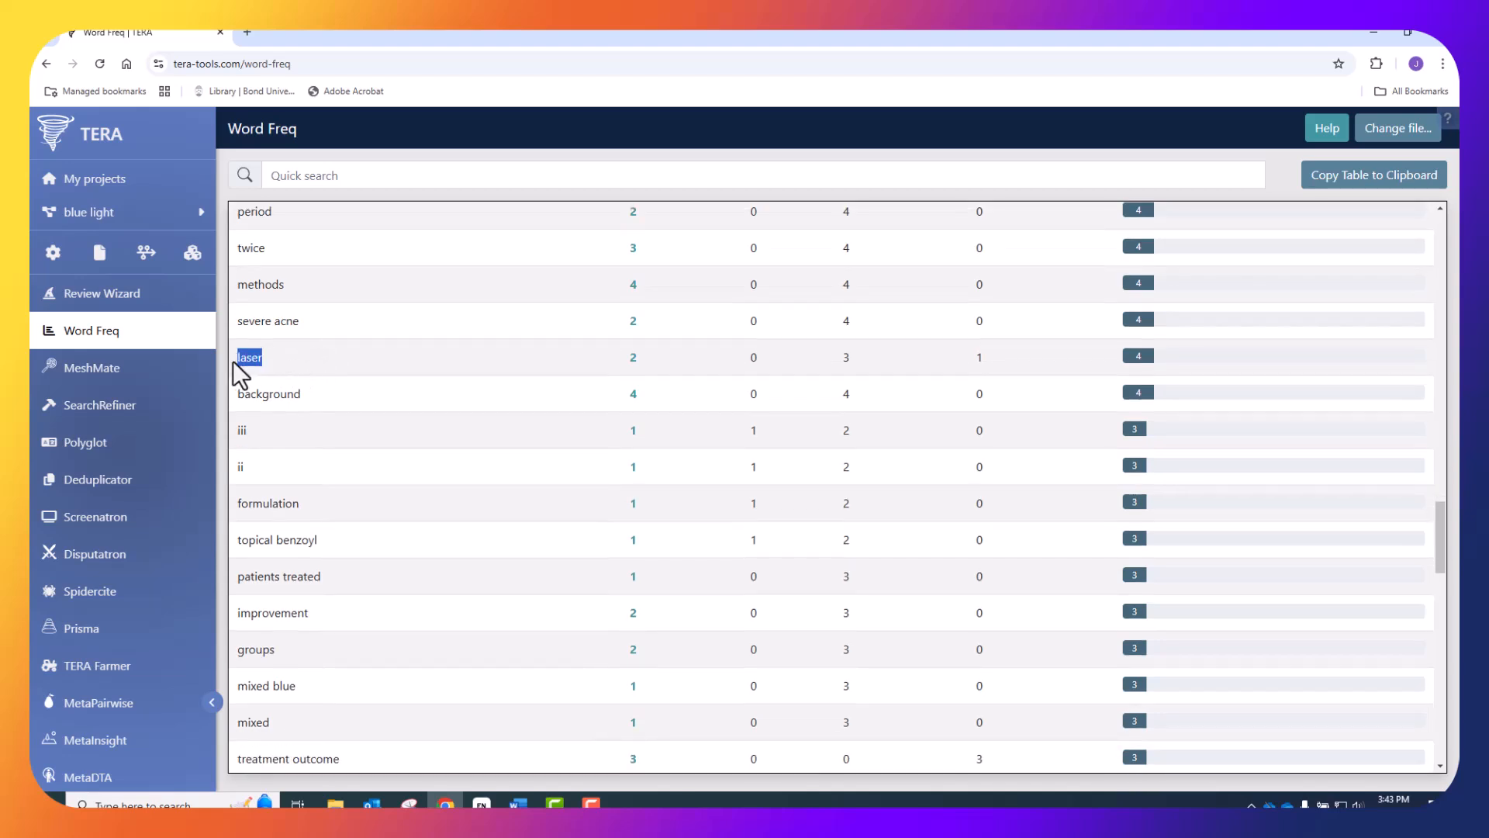
{"action": "left_click", "coordinate": [518, 802]}
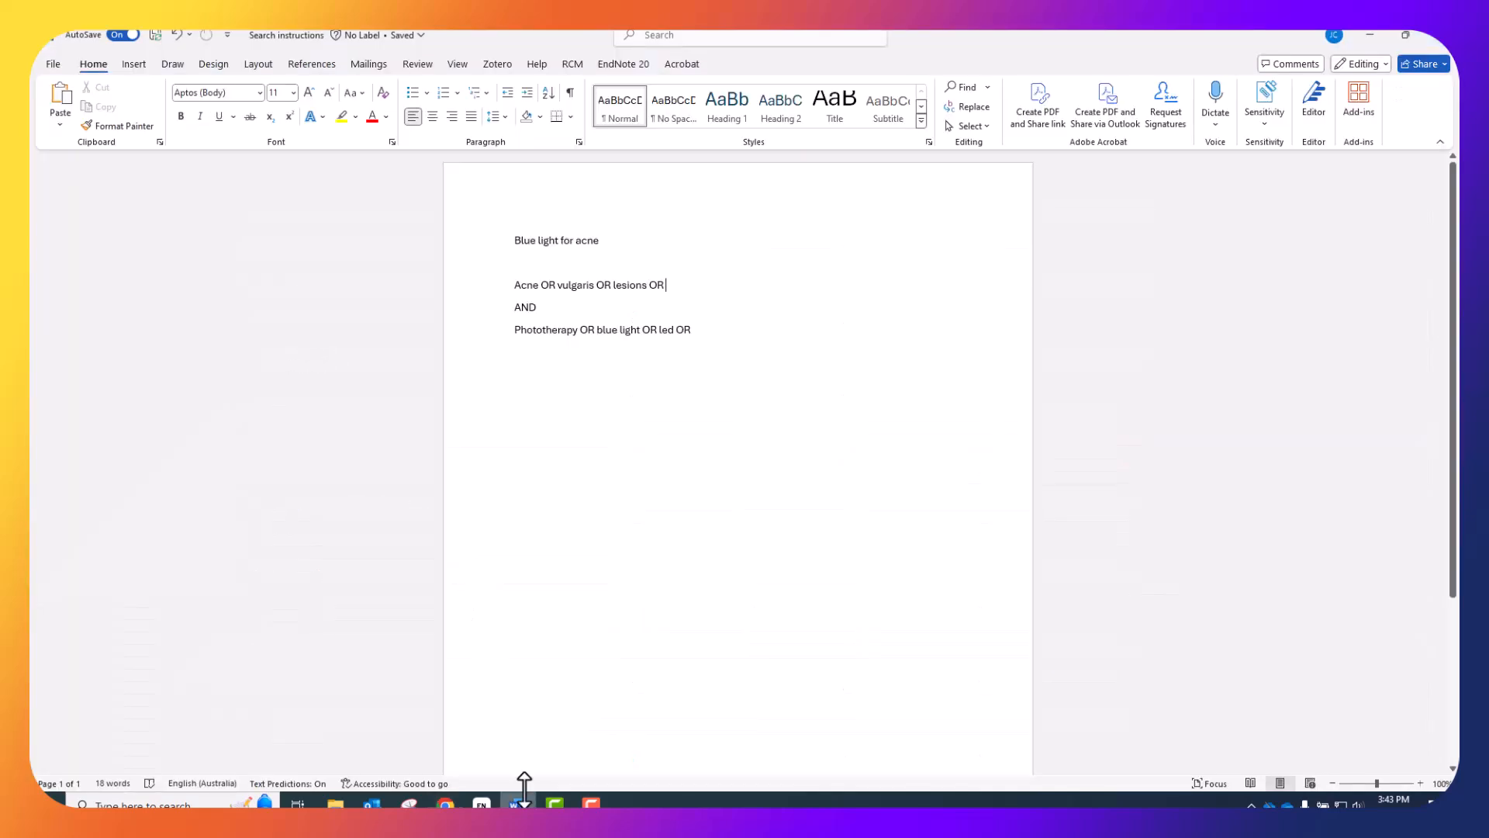
{"action": "type", "text": "laser OR"}
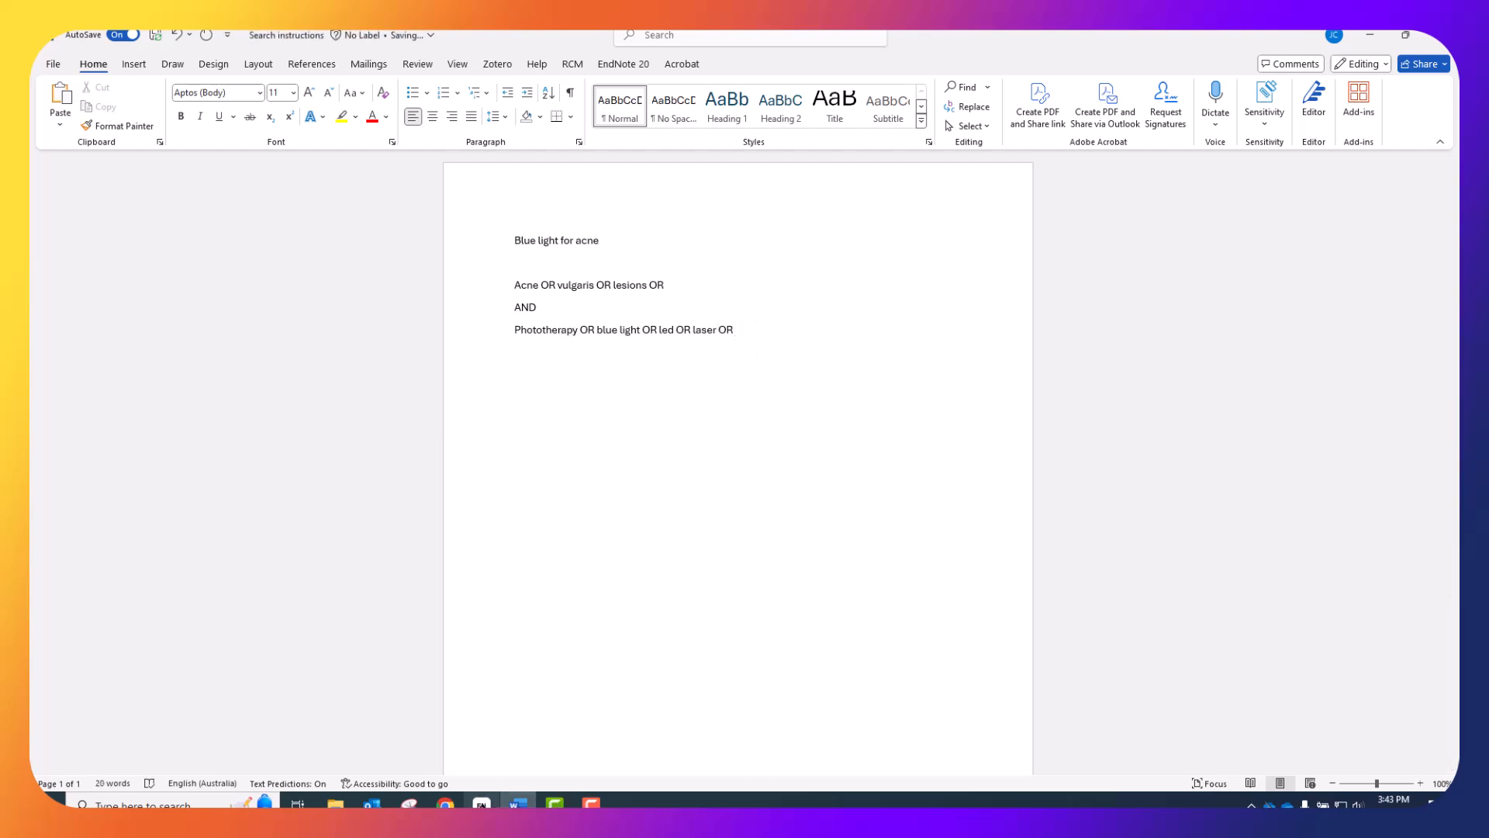
Copy "lesion" from the word frequency table to the end of the acne line in Word, followed by "OR".
{"action": "left_click", "coordinate": [445, 803]}
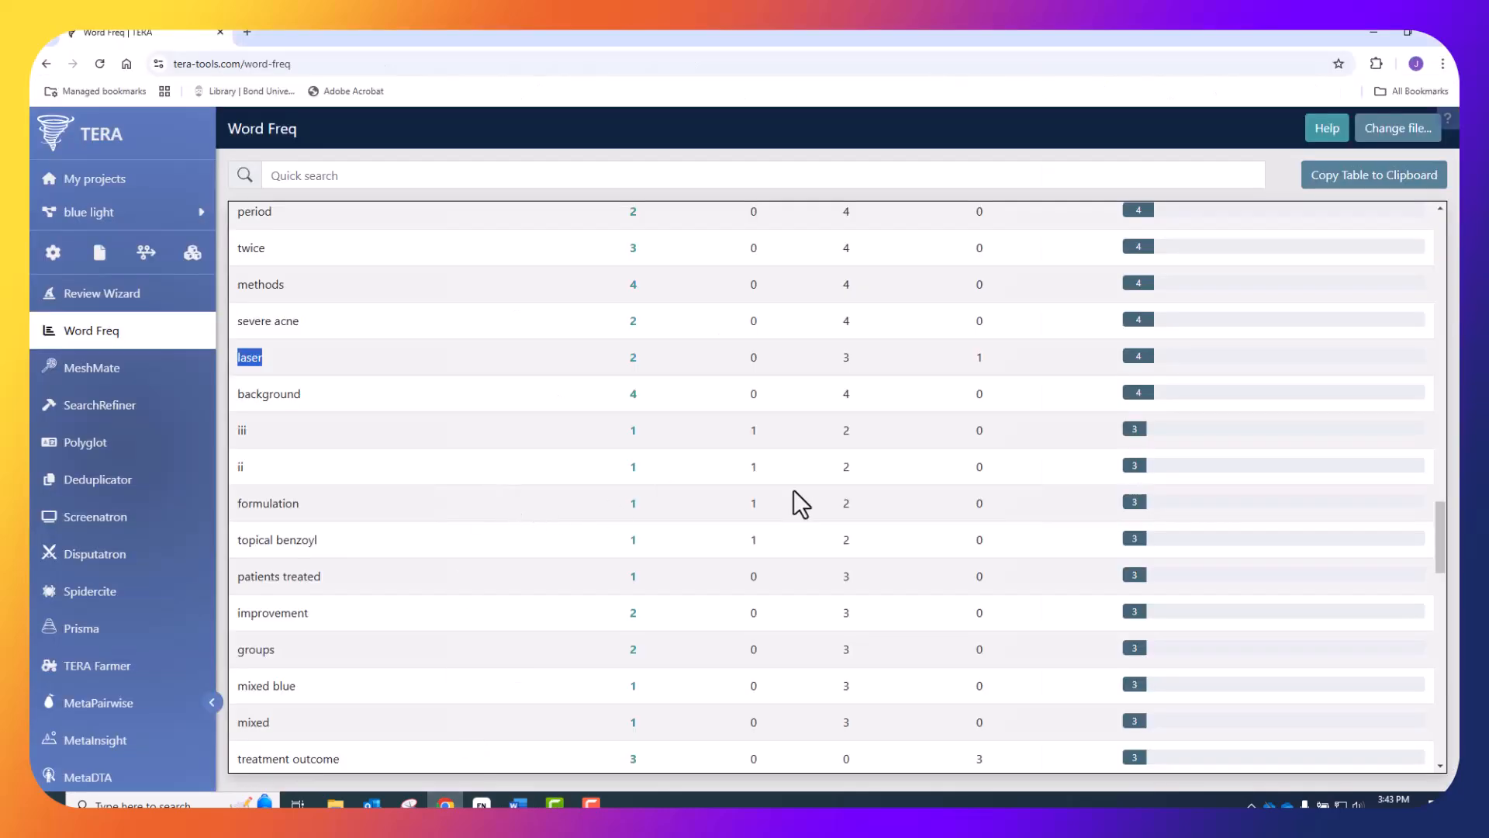
{"action": "scroll", "coordinate": [784, 481], "scroll_direction": "down", "scroll_amount": 8}
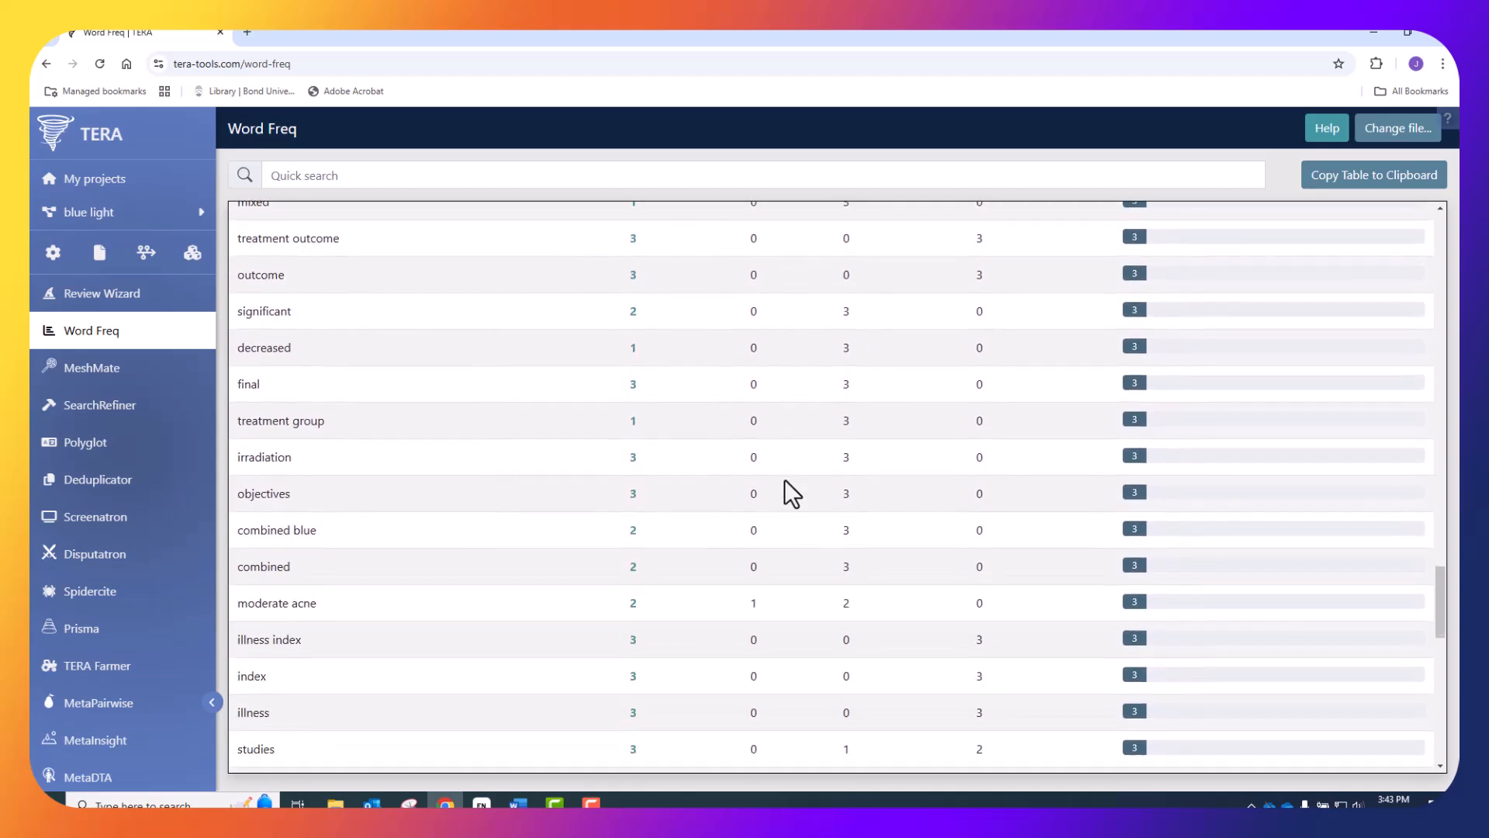
{"action": "scroll", "coordinate": [784, 479], "scroll_direction": "down", "scroll_amount": 5}
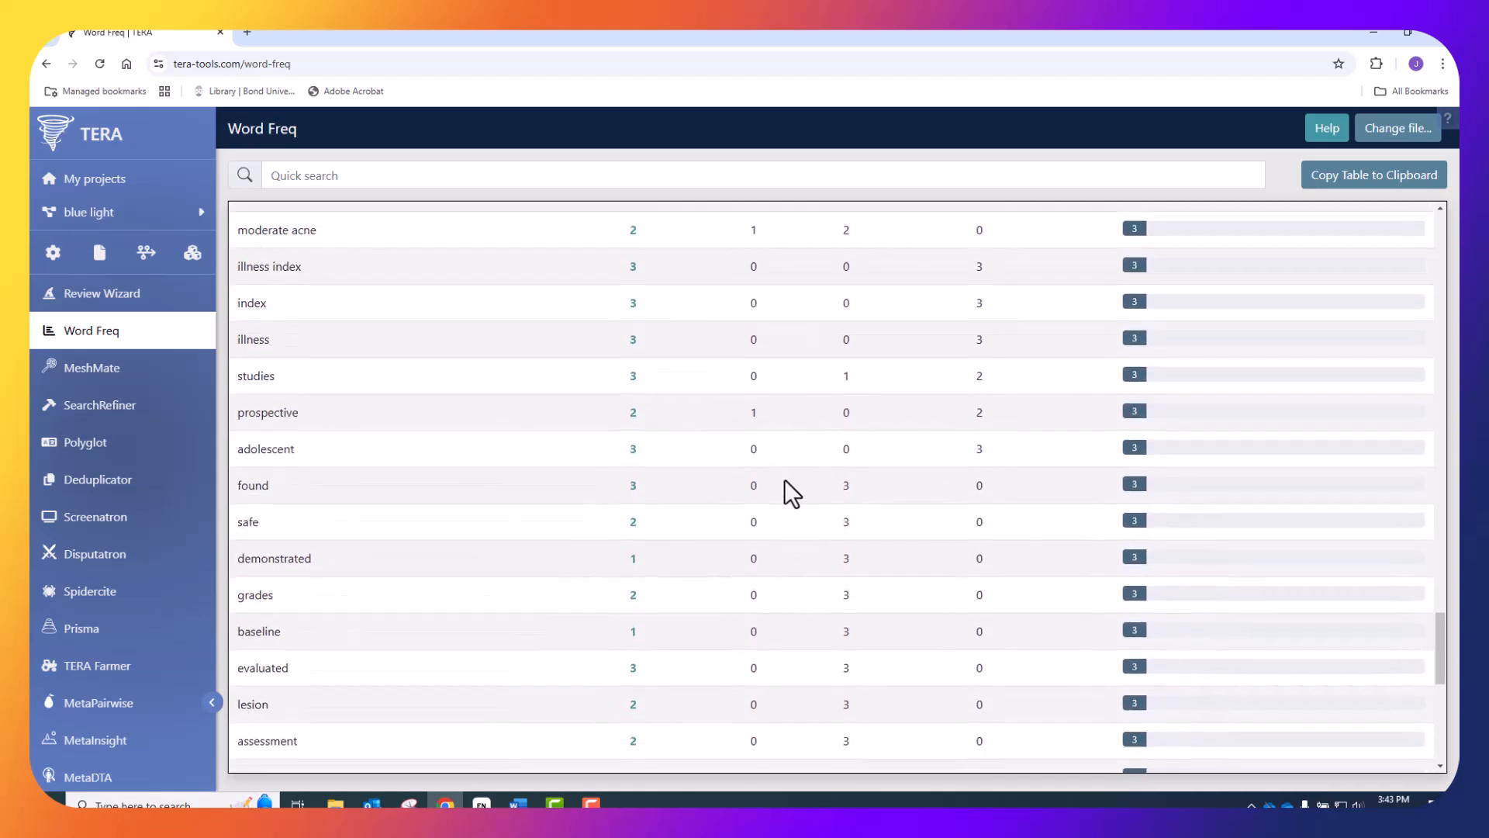
{"action": "scroll", "coordinate": [785, 487], "scroll_direction": "down", "scroll_amount": 3}
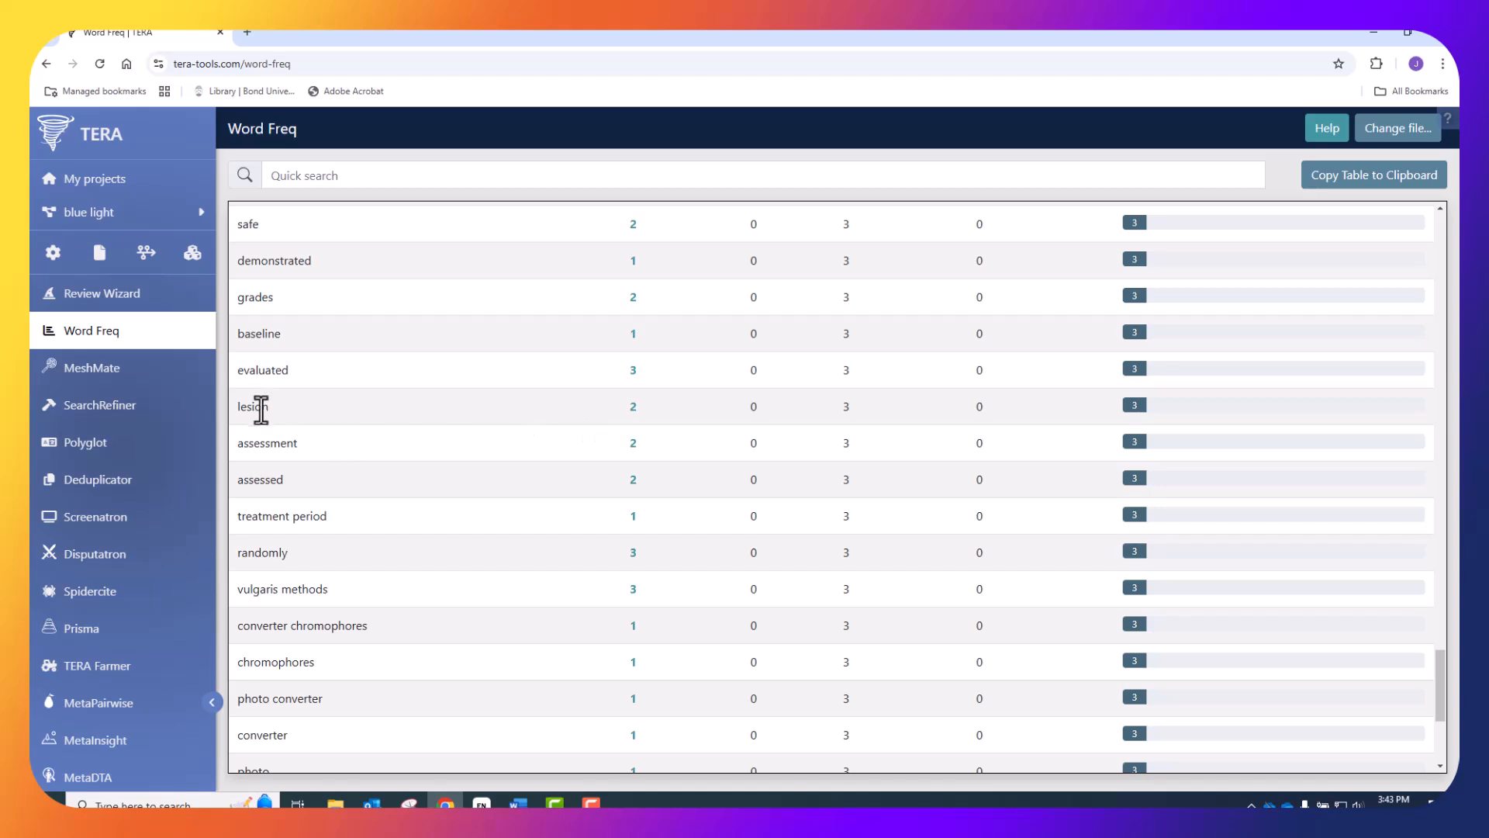
{"action": "left_click_drag", "start_coordinate": [278, 406], "coordinate": [230, 407]}
{"action": "key", "text": "ctrl+c"}
{"action": "left_click", "coordinate": [518, 803]}
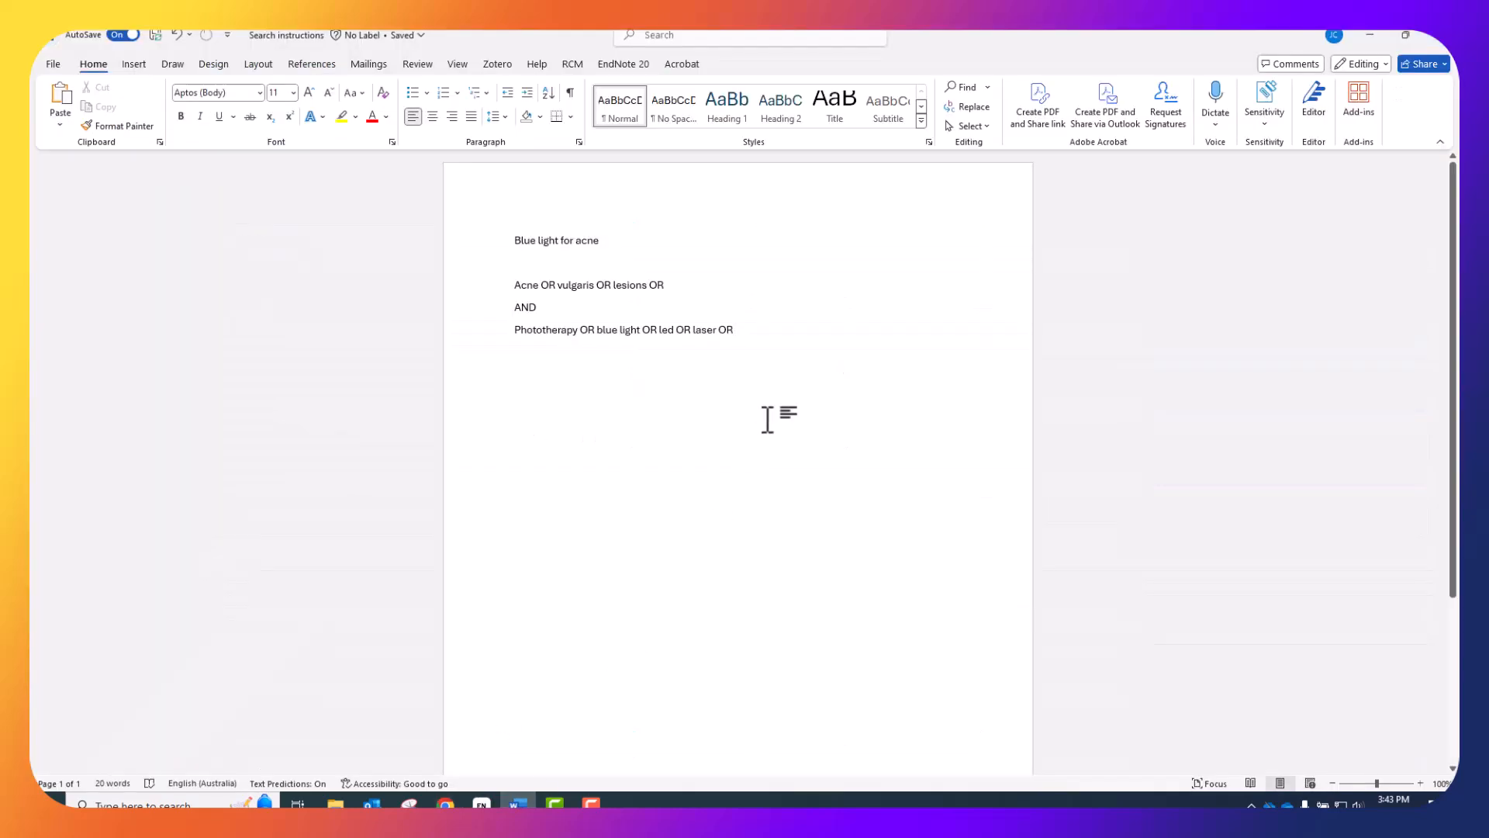
{"action": "left_click", "coordinate": [714, 285]}
{"action": "key", "text": "ctrl+v"}
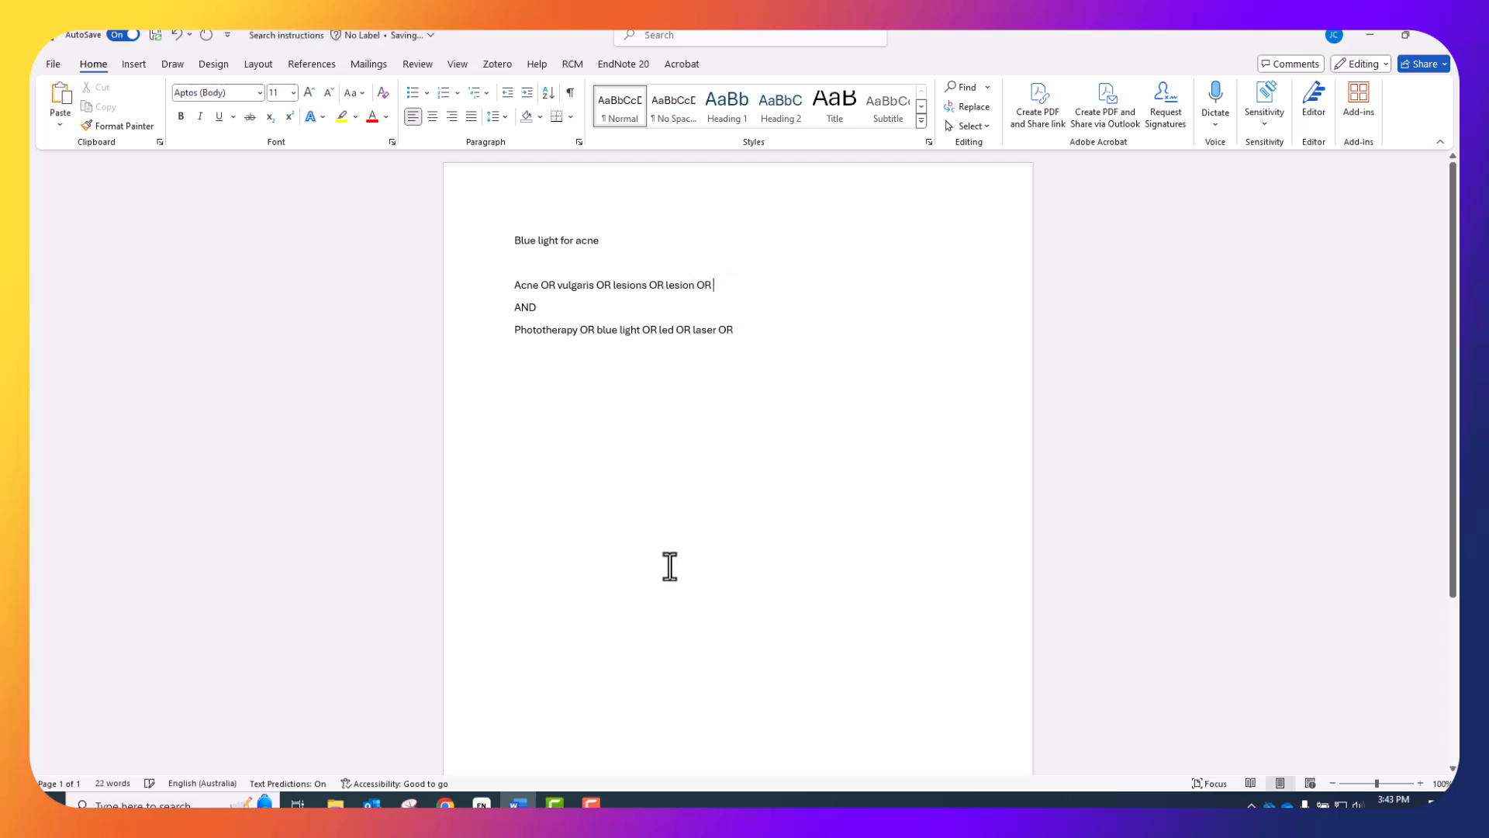
Check the remaining word frequency rows for further terms and review the acne and phototherapy lines in Word.
{"action": "left_click", "coordinate": [445, 804]}
{"action": "scroll", "coordinate": [582, 524], "scroll_direction": "down", "scroll_amount": 4}
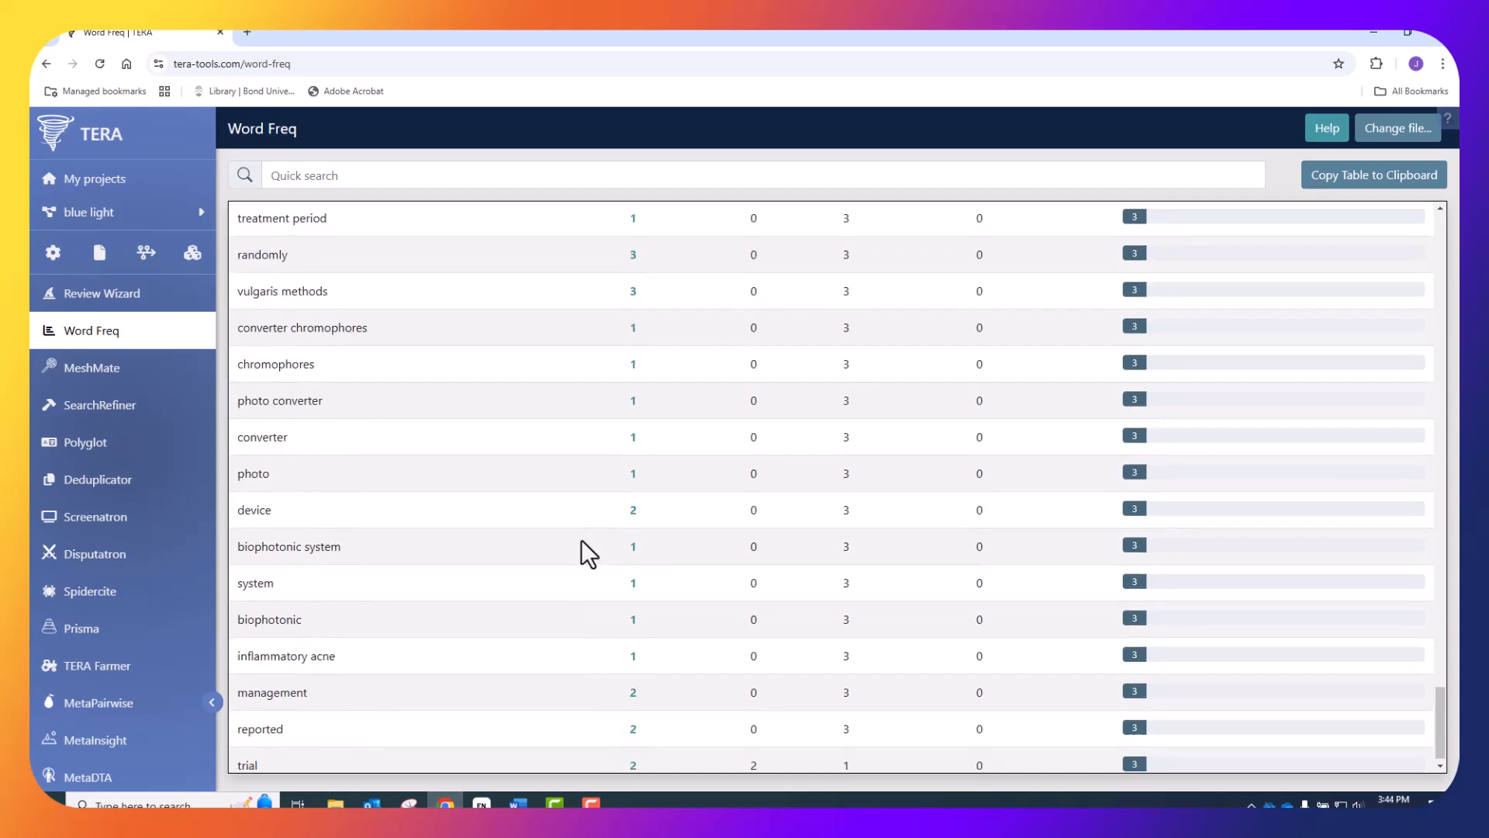
{"action": "scroll", "coordinate": [578, 548], "scroll_direction": "down", "scroll_amount": 1}
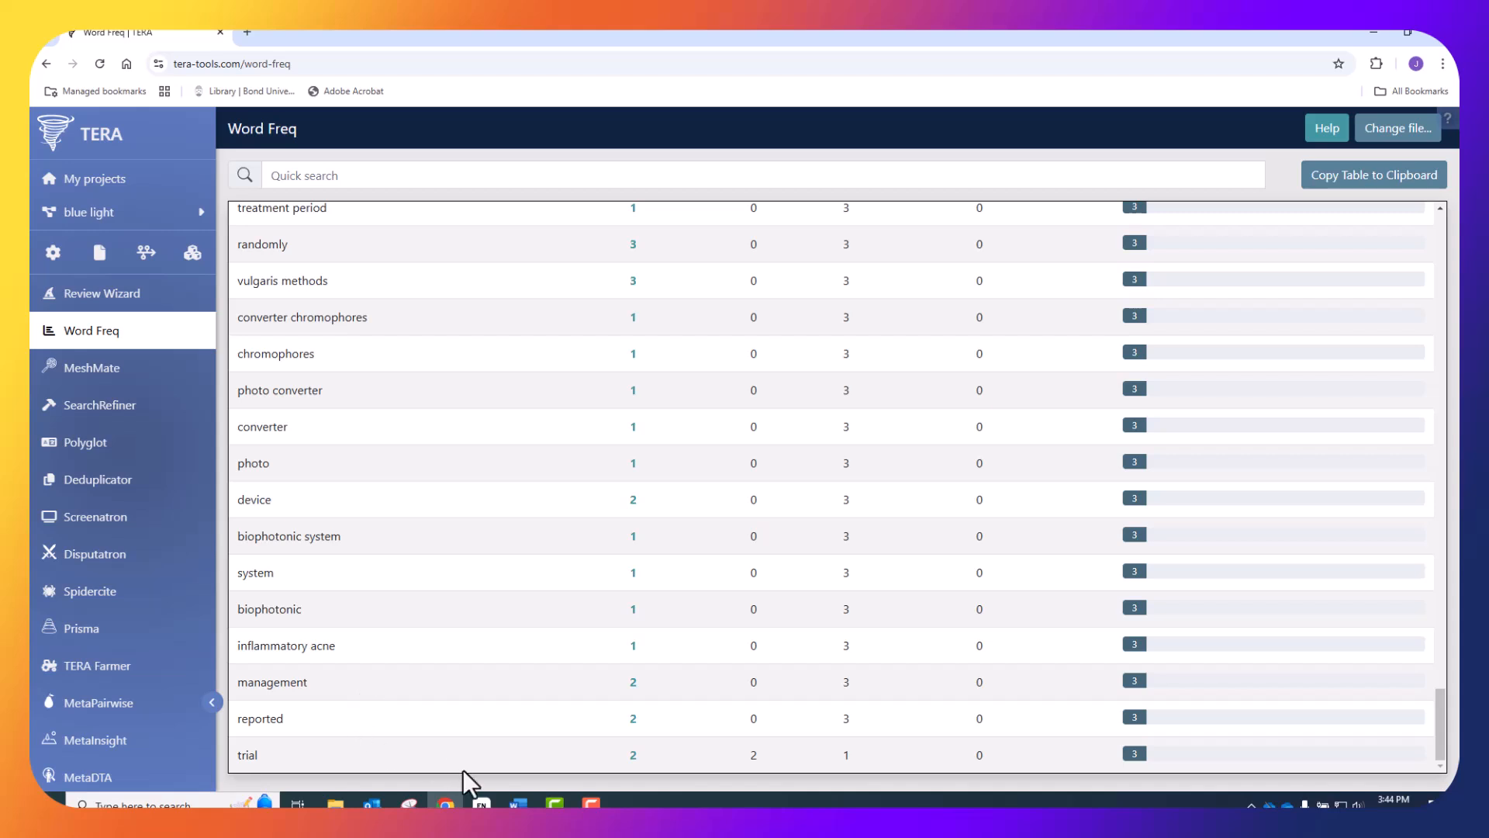
{"action": "left_click", "coordinate": [518, 804]}
{"action": "left_click_drag", "start_coordinate": [513, 284], "coordinate": [718, 286]}
{"action": "left_click", "coordinate": [574, 330]}
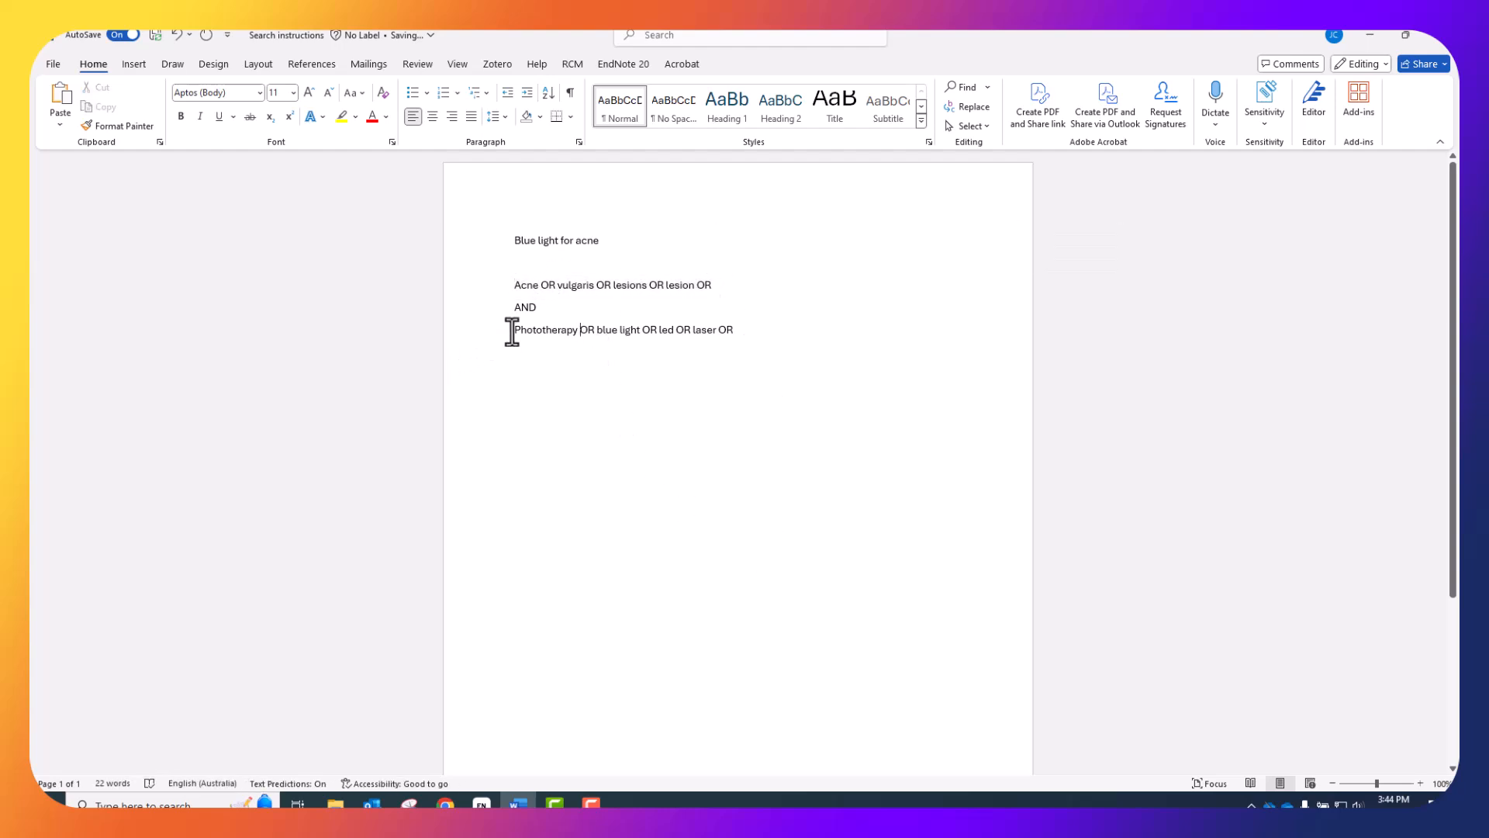
{"action": "left_click_drag", "start_coordinate": [512, 332], "coordinate": [788, 336]}
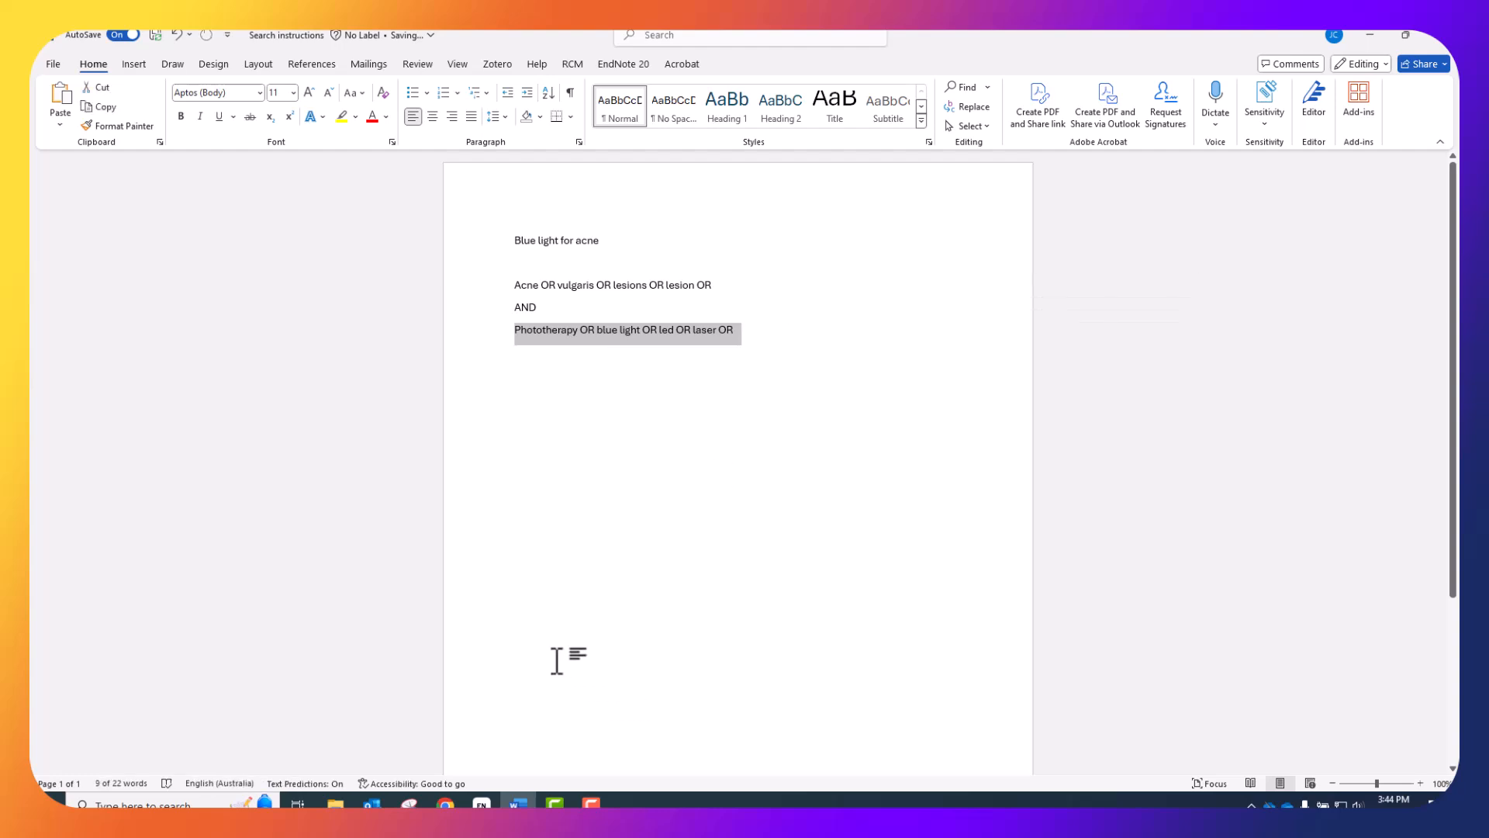
{"action": "left_click", "coordinate": [533, 332]}
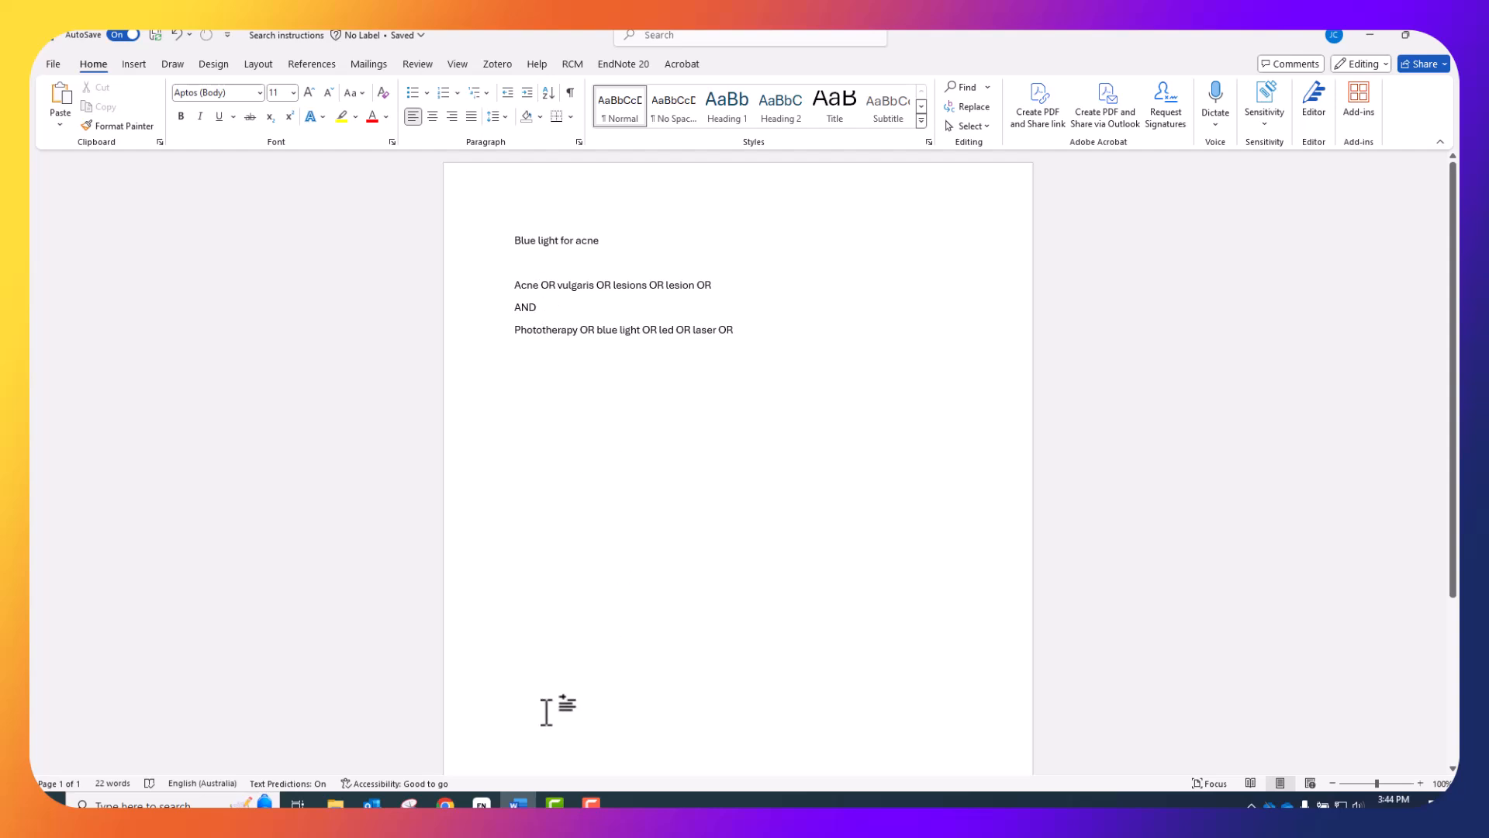
Search TERA's MeshMate for MeSH terms matching "blue light for acne", replacing the existing query.
{"action": "left_click", "coordinate": [446, 803]}
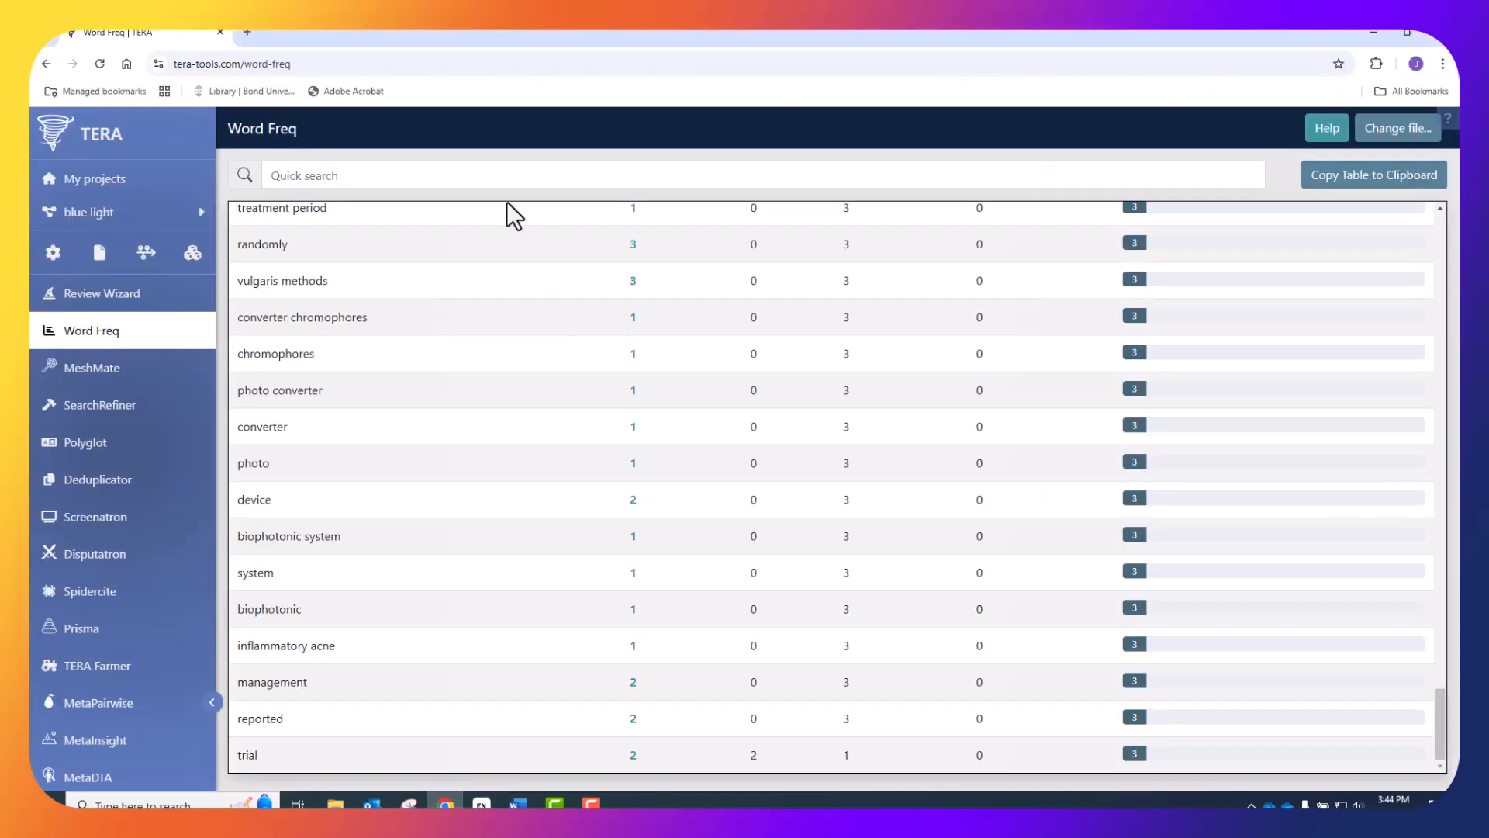
{"action": "left_click", "coordinate": [81, 378]}
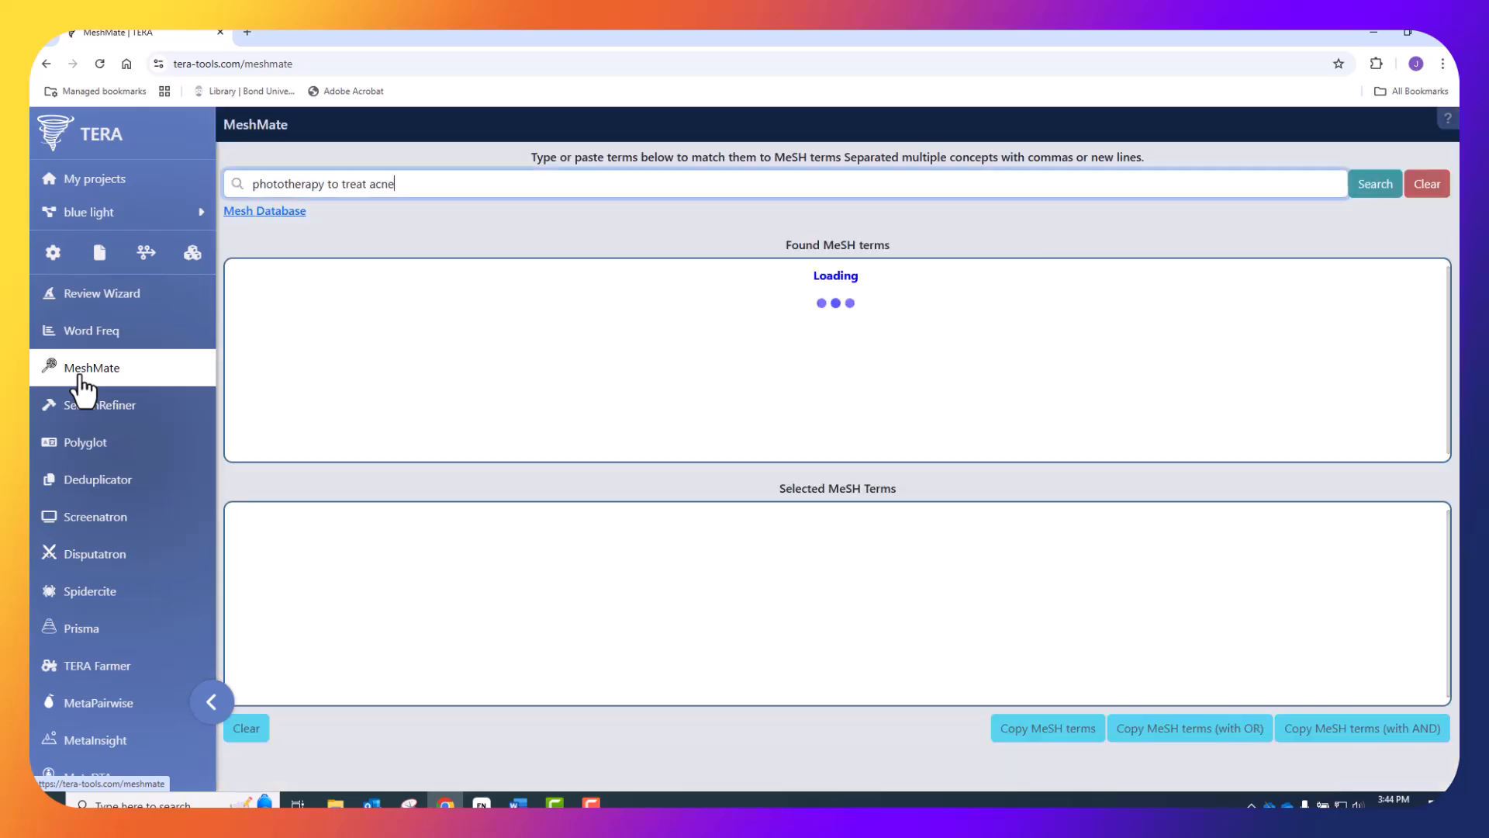
{"action": "left_click", "coordinate": [1427, 184]}
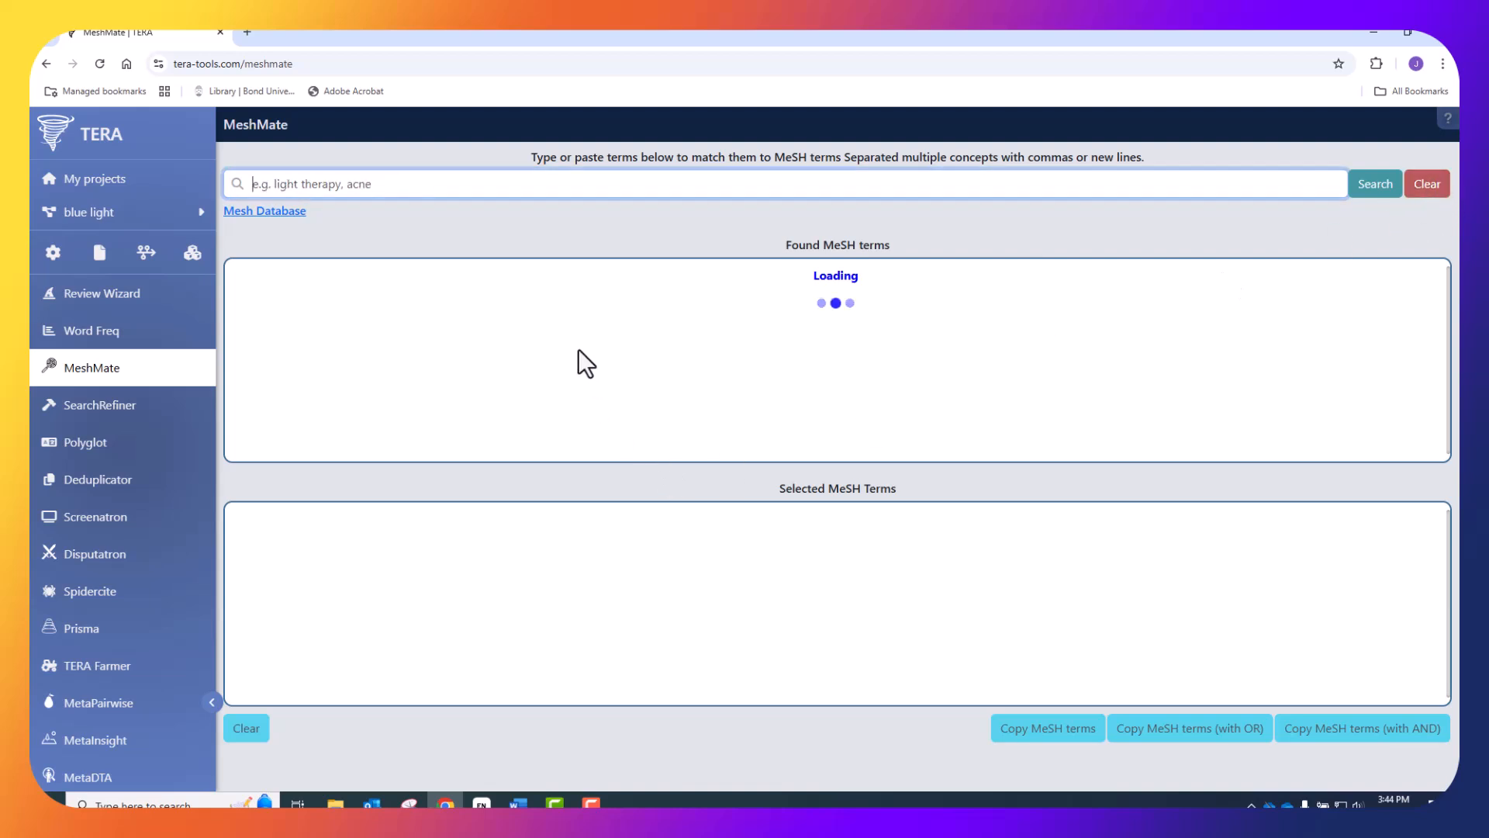
{"action": "type", "text": "b"}
{"action": "key", "text": "BackSpace"}
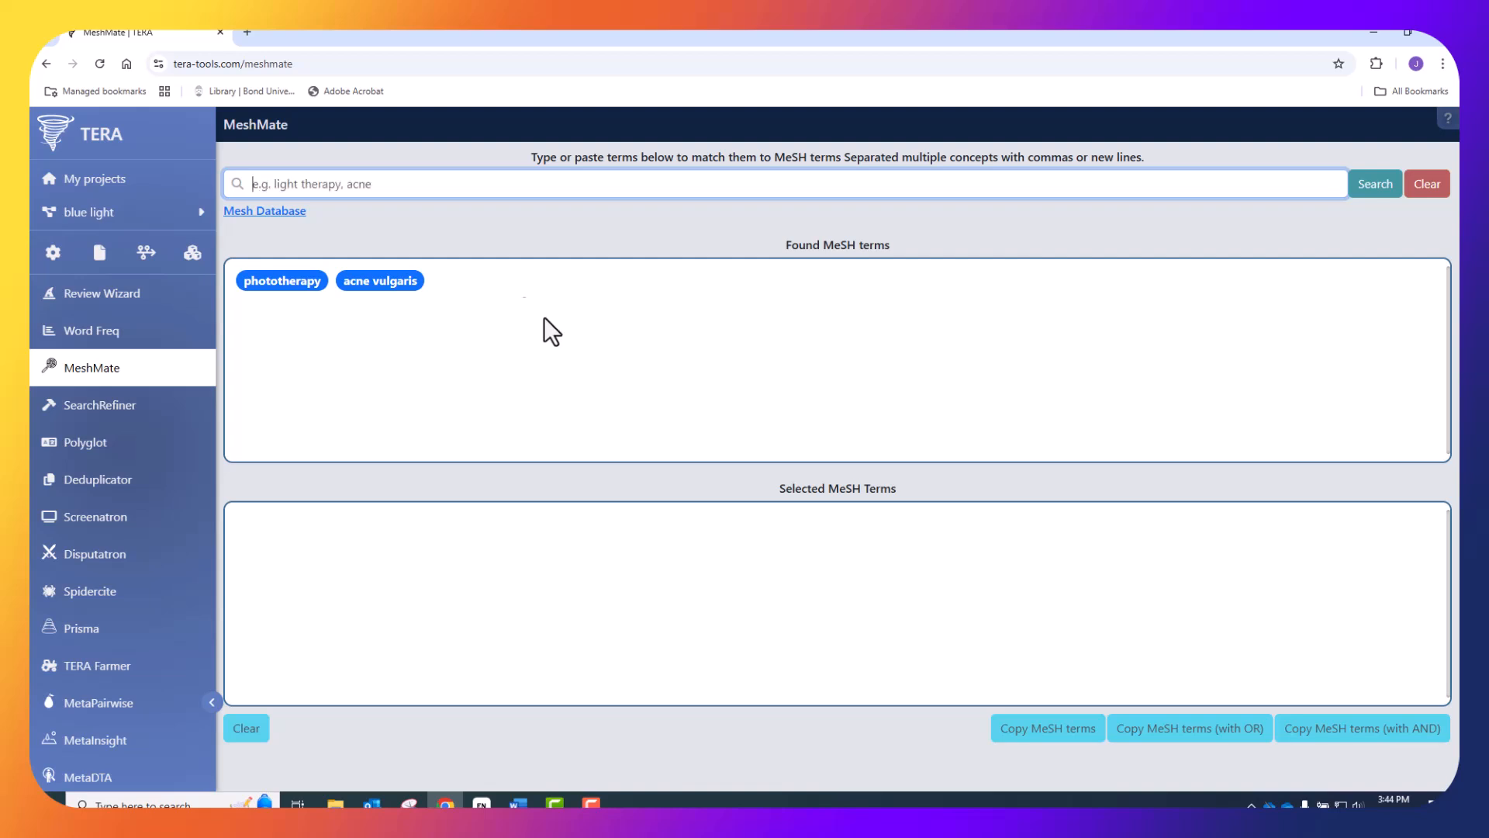
{"action": "type", "text": "blue light for acne"}
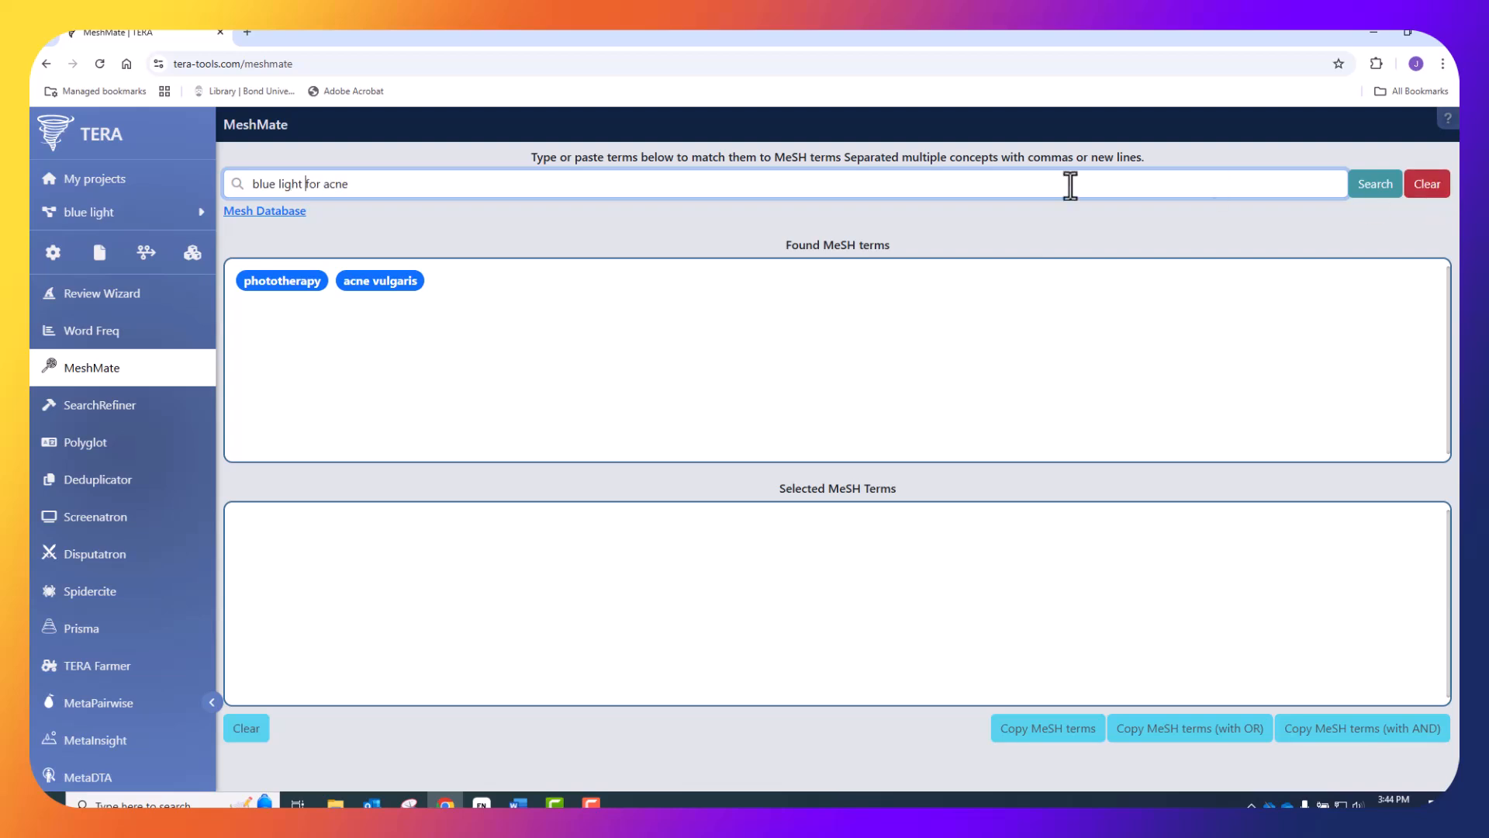
{"action": "left_click", "coordinate": [1377, 188]}
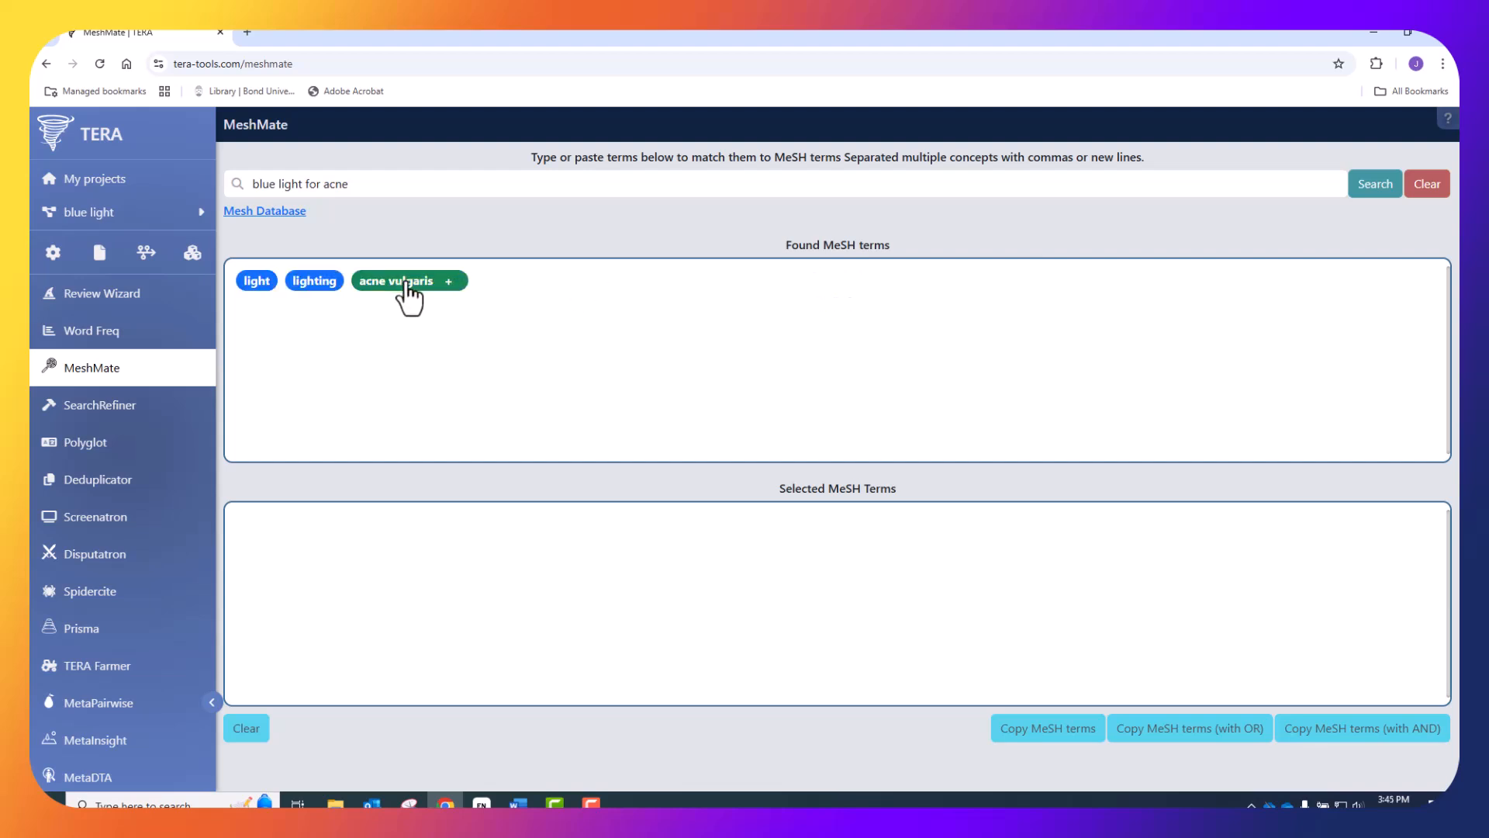
Copy the "acne vulgaris" MeSH term from MeshMate to the start of the acne line in Word, followed by "OR".
{"action": "left_click", "coordinate": [407, 284]}
{"action": "left_click", "coordinate": [1052, 732]}
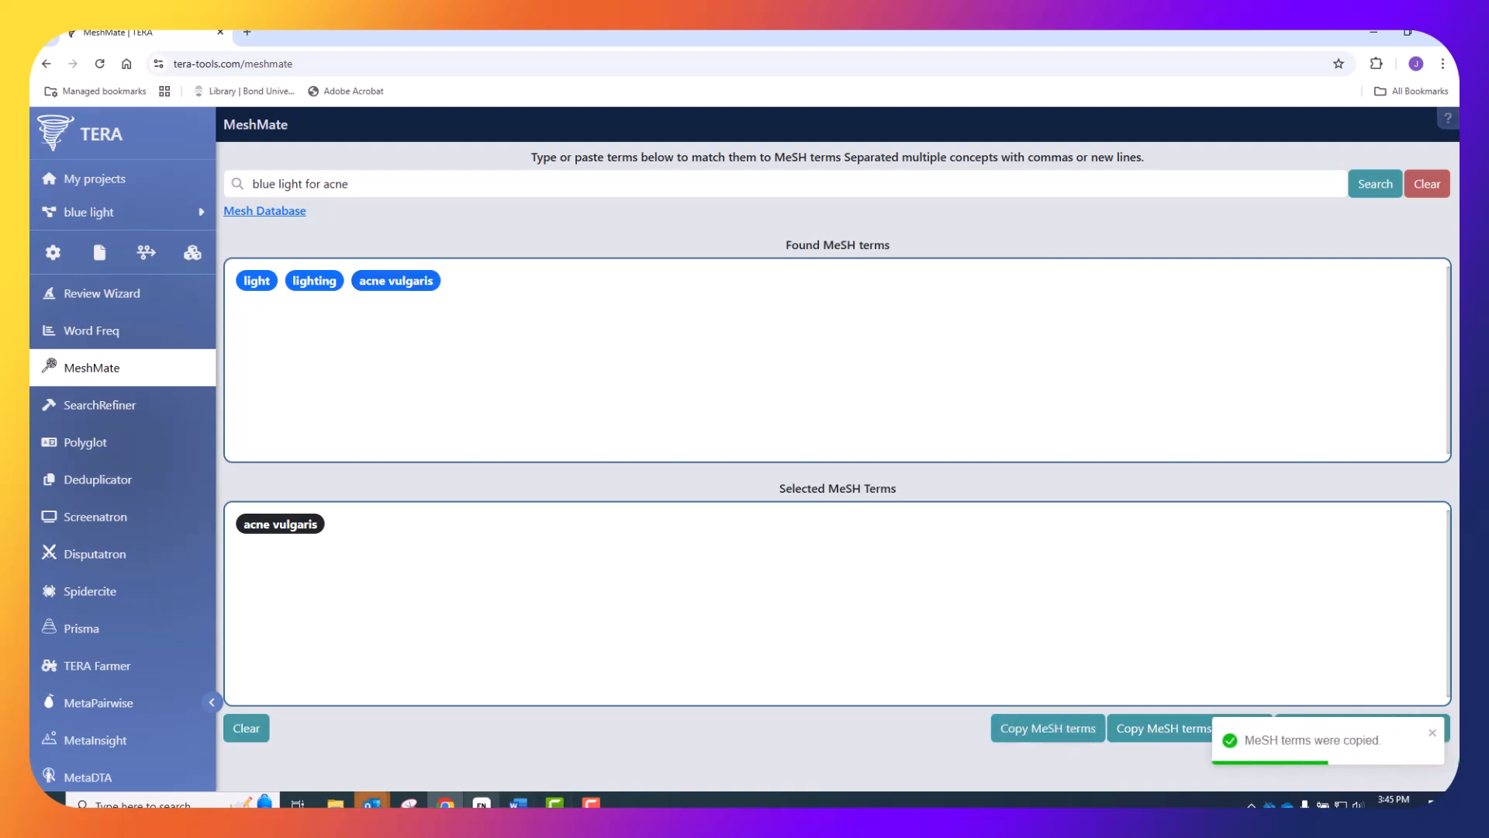
{"action": "left_click", "coordinate": [518, 803]}
{"action": "left_click", "coordinate": [509, 287]}
{"action": "key", "text": "ctrl+v"}
{"action": "type", "text": "OR"}
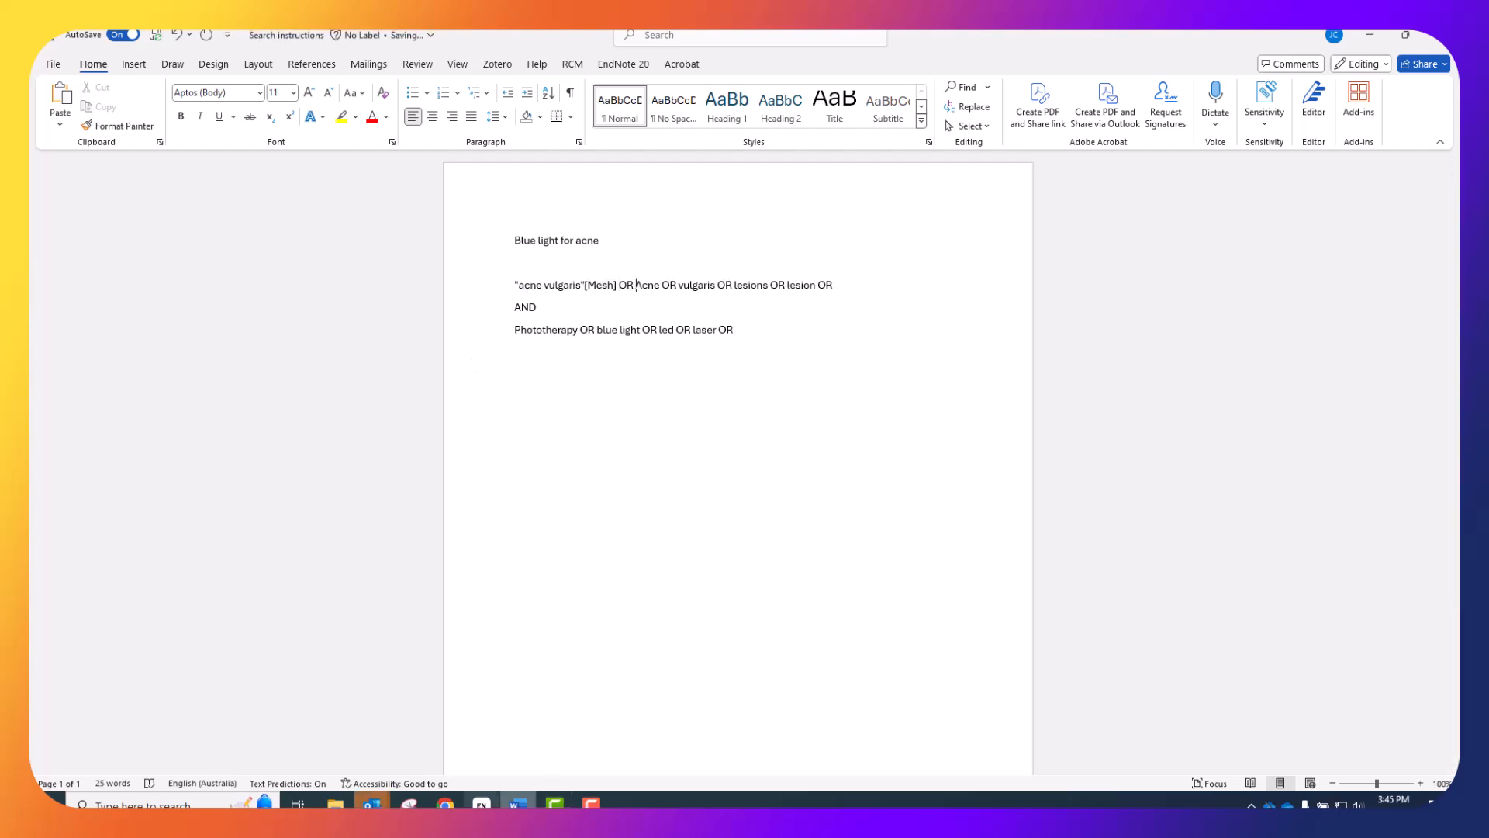
Search MeshMate for "phototherapy" and add the found phototherapy term to the selected MeSH terms.
{"action": "left_click", "coordinate": [446, 803]}
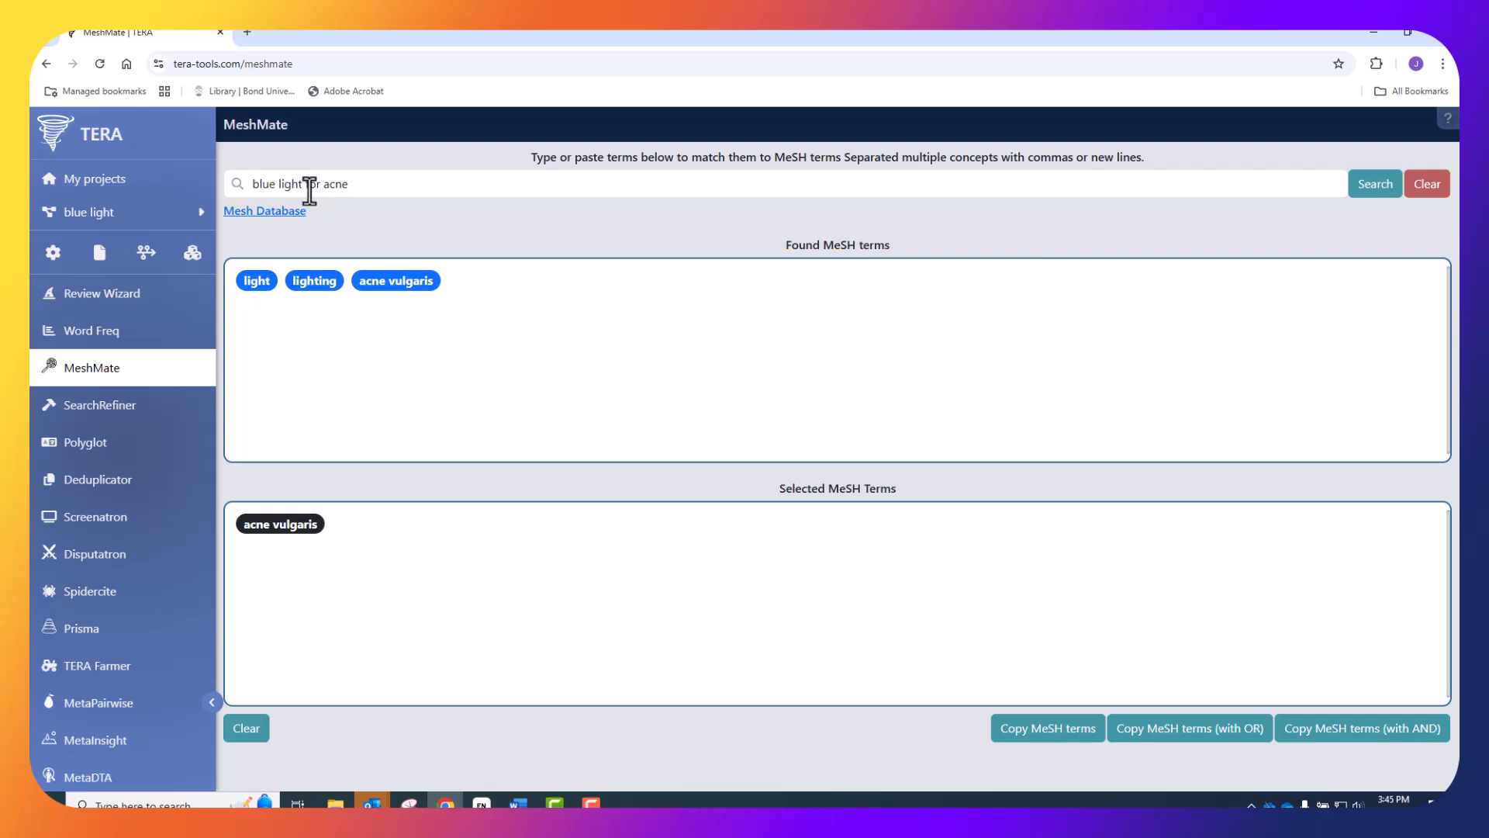
{"action": "triple_click", "coordinate": [380, 185]}
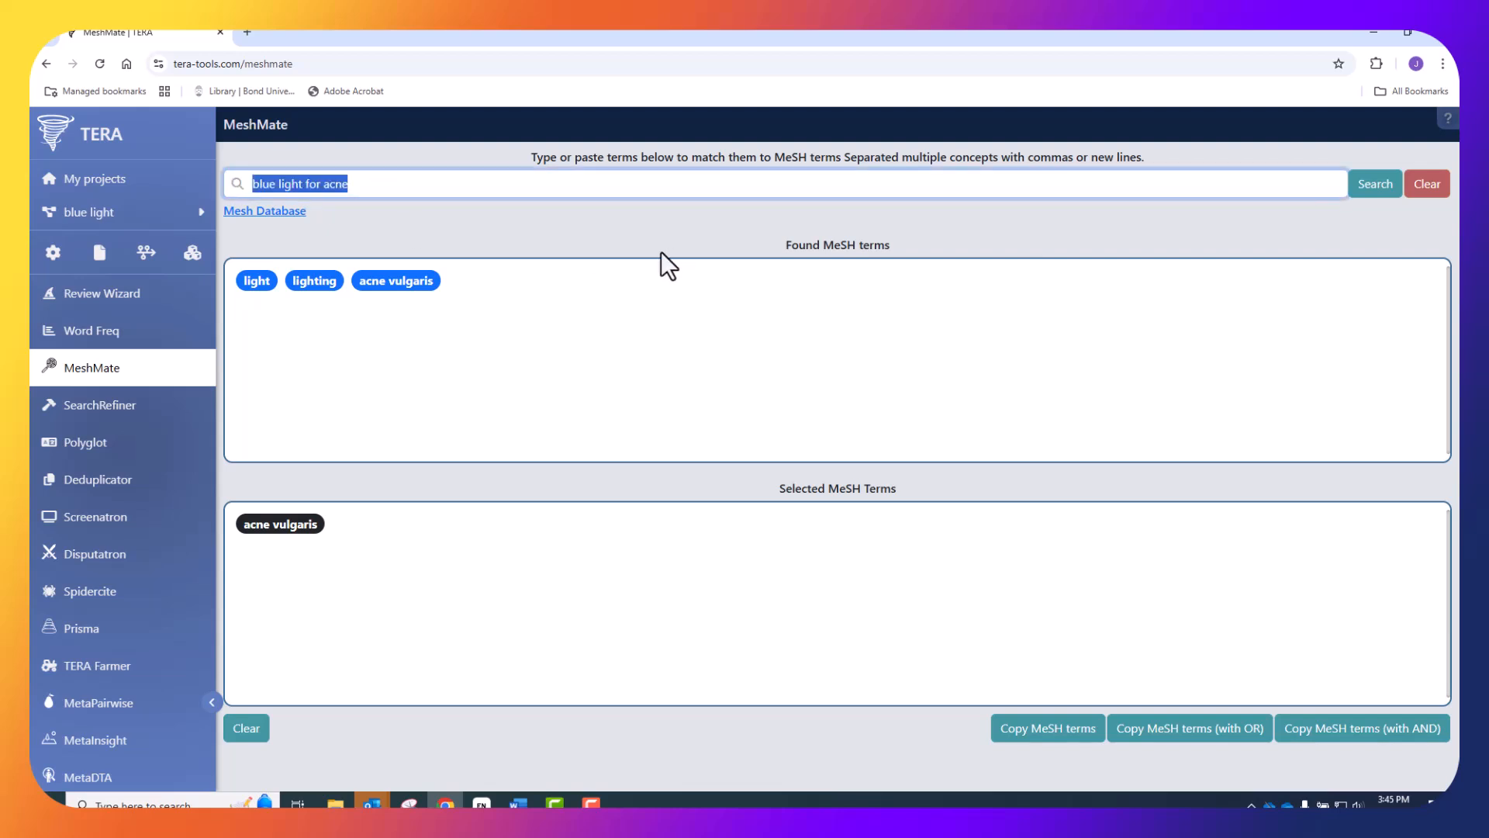
{"action": "type", "text": "pho"}
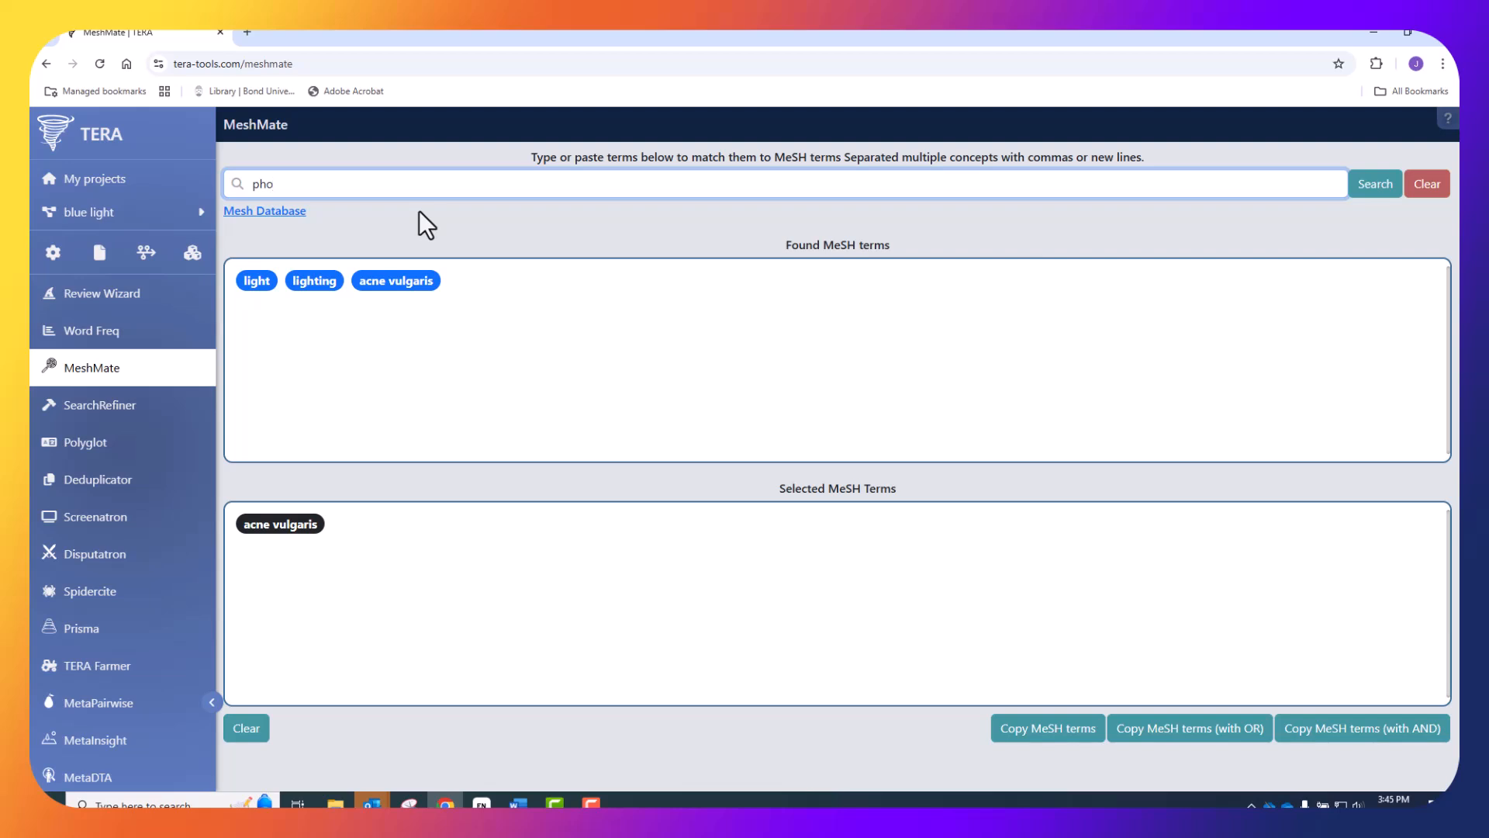
{"action": "left_click", "coordinate": [996, 239]}
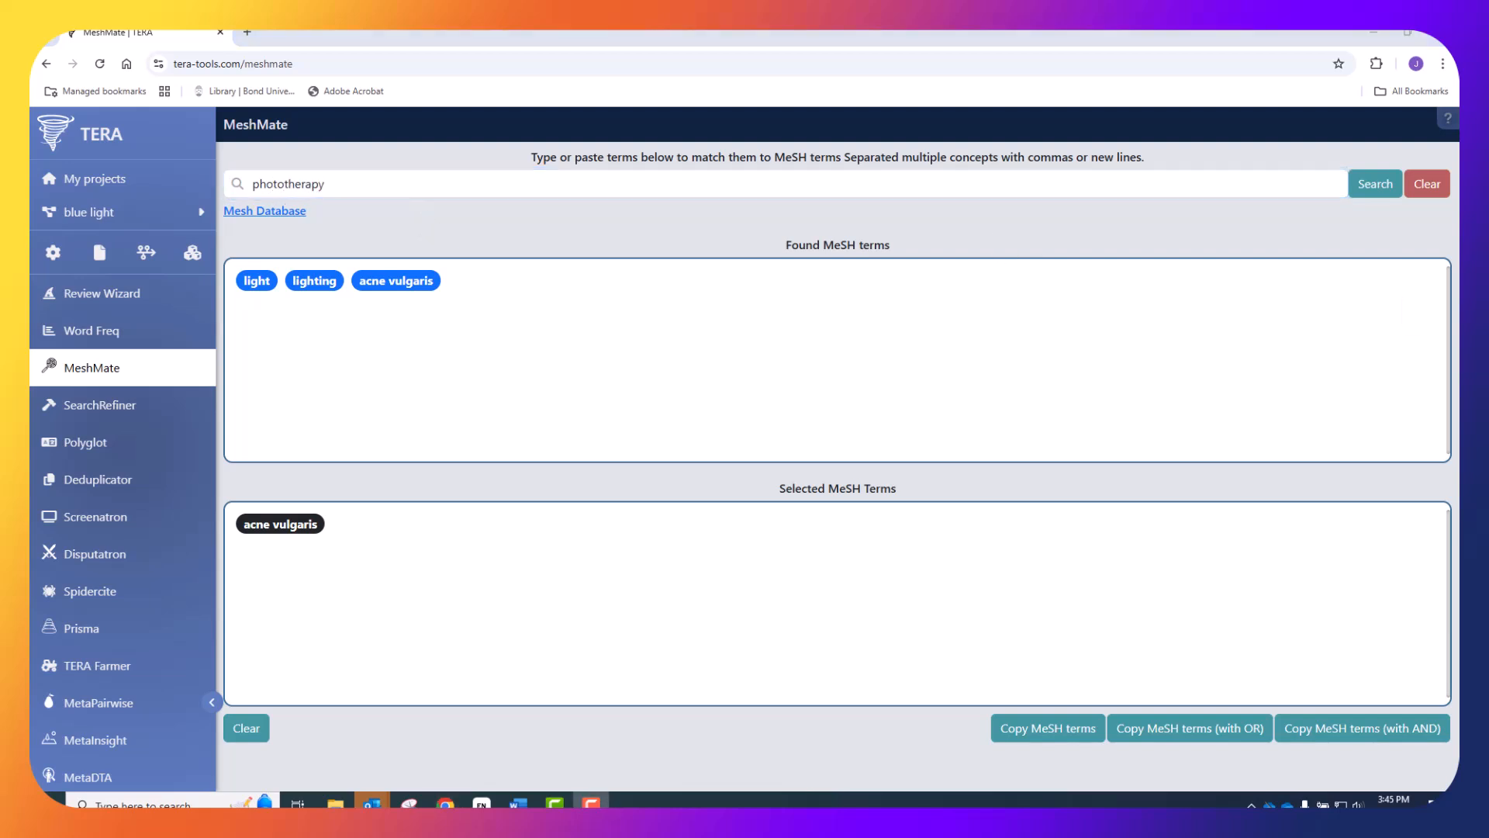
{"action": "left_click", "coordinate": [1377, 186]}
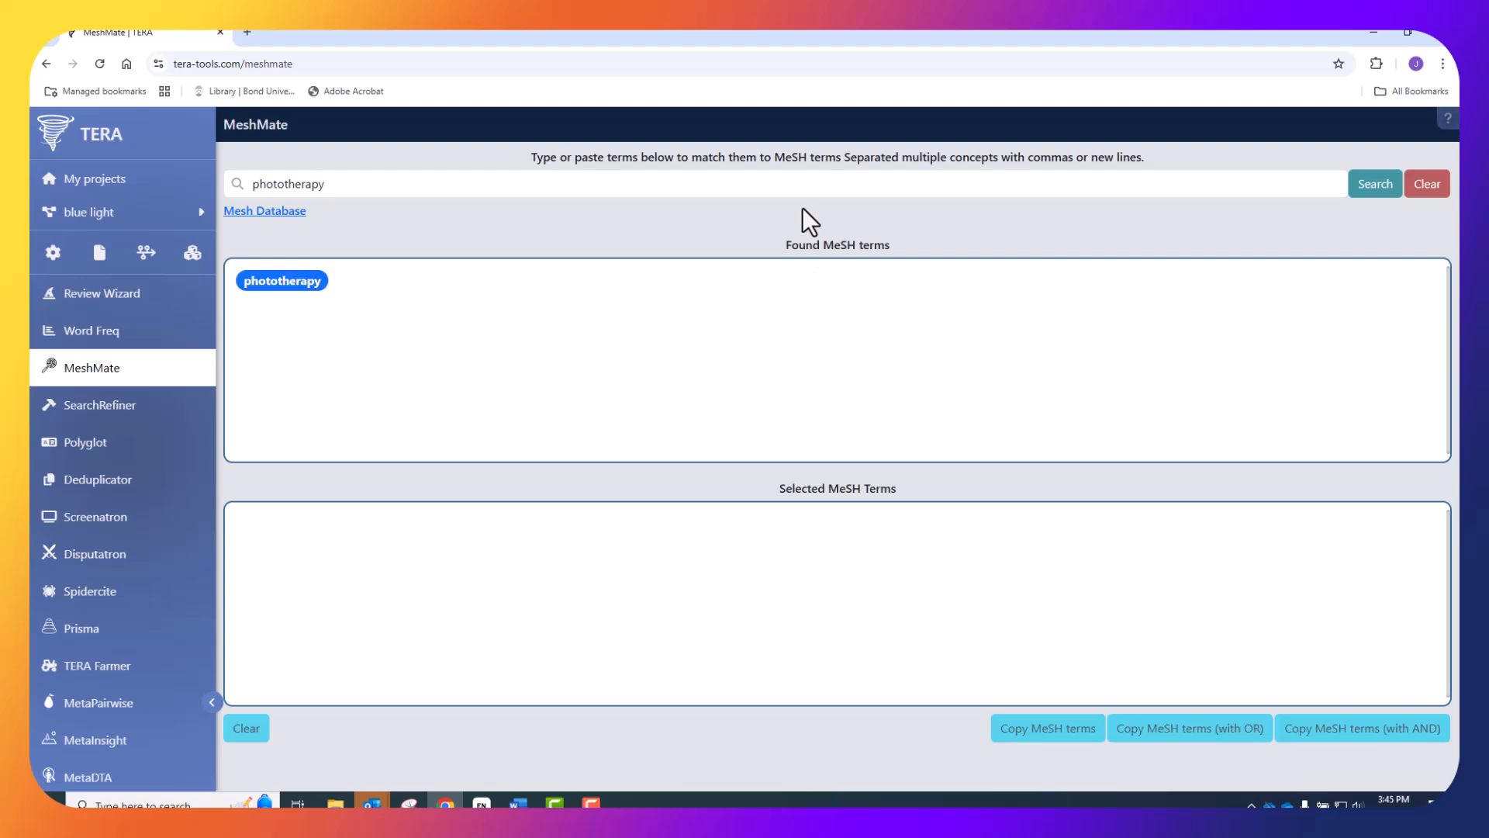
{"action": "left_click", "coordinate": [287, 299]}
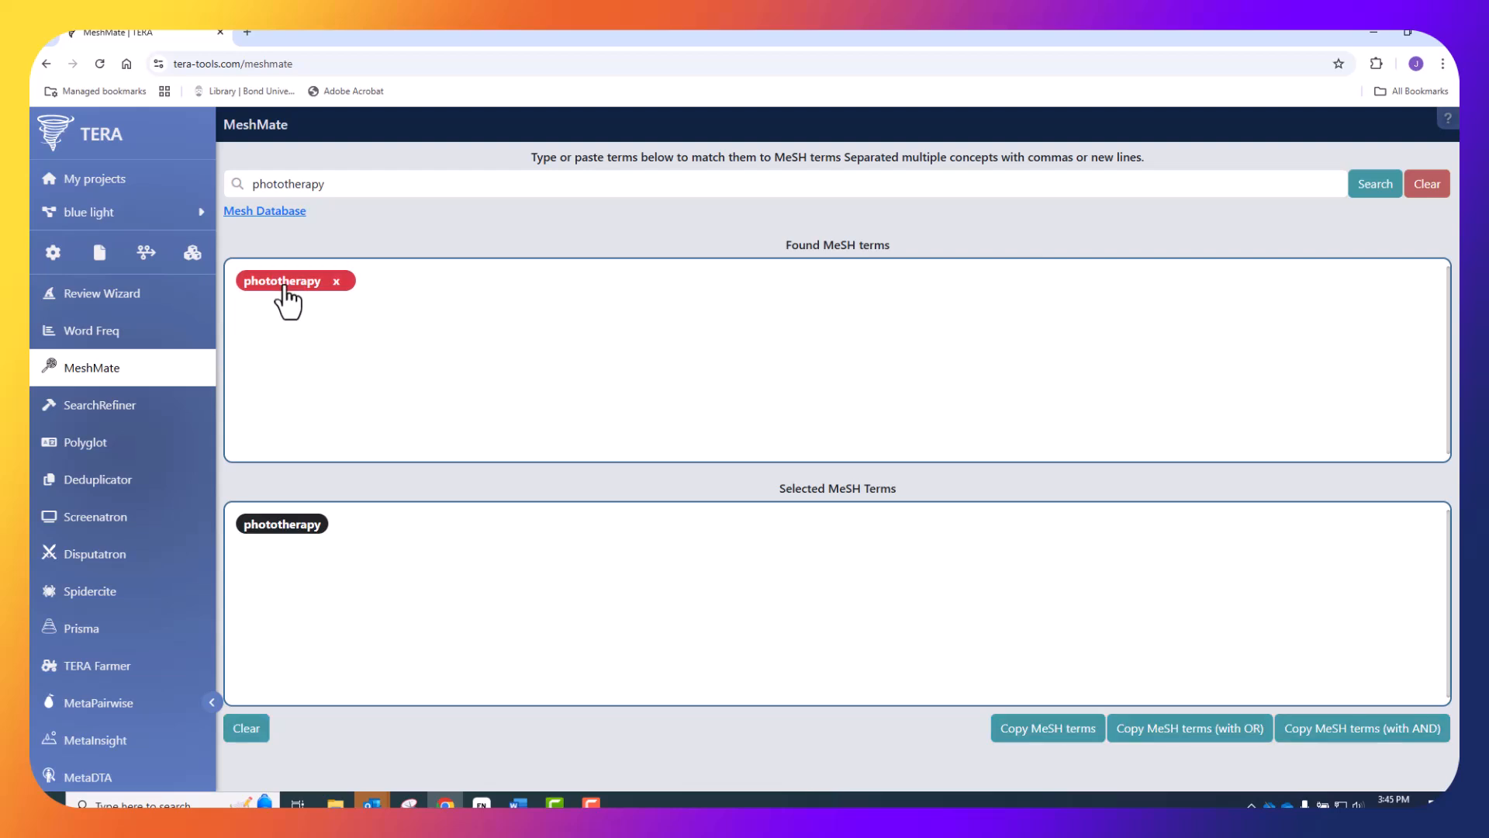
Copy the selected phototherapy MeSH term from MeshMate to the start of the phototherapy line in Word, followed by "OR".
{"action": "left_click", "coordinate": [1008, 744]}
{"action": "left_click", "coordinate": [519, 802]}
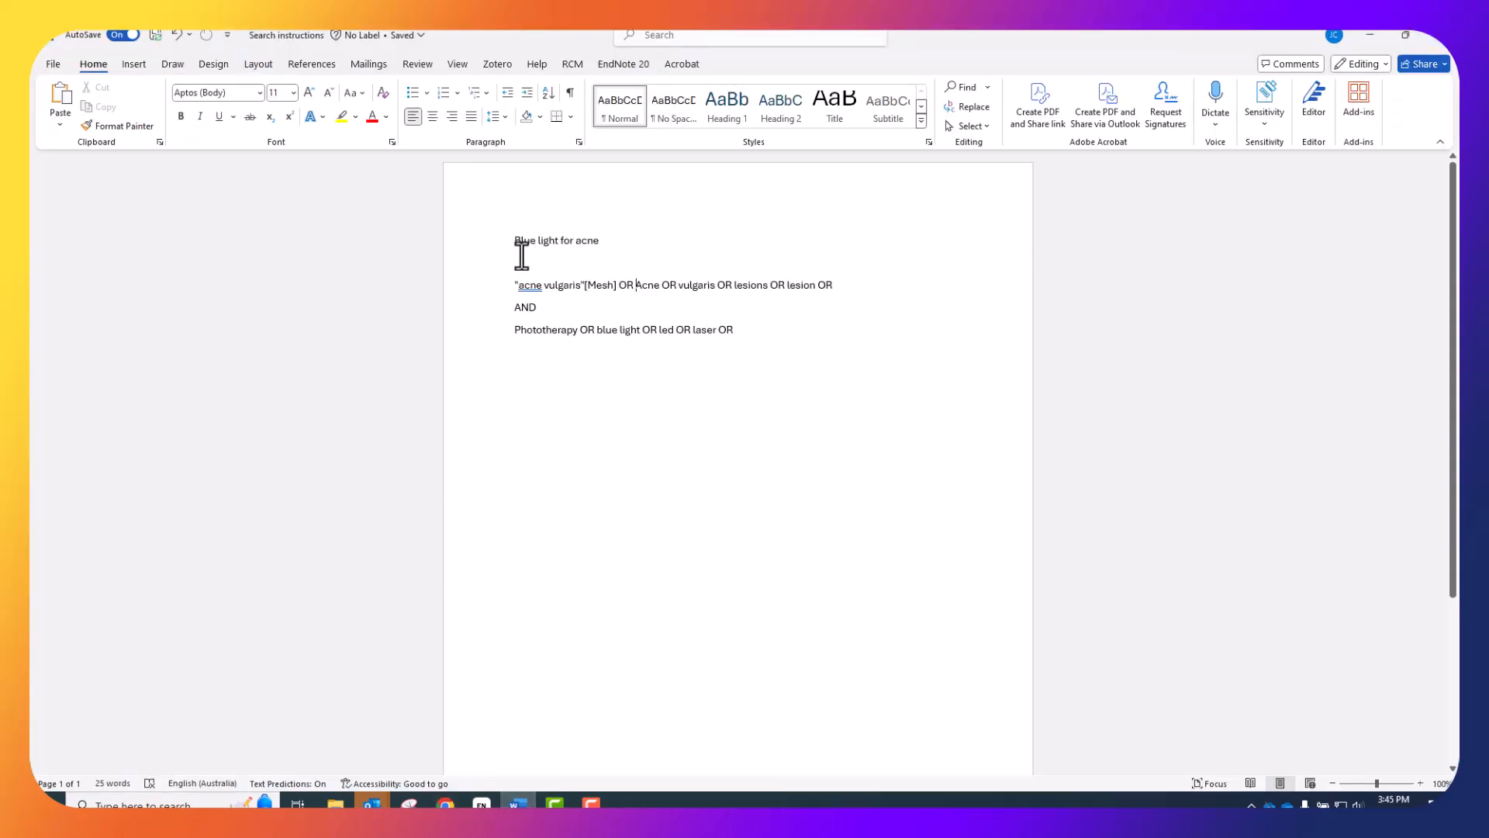
{"action": "left_click", "coordinate": [516, 336]}
{"action": "key", "text": "ctrl+v"}
{"action": "type", "text": "OR"}
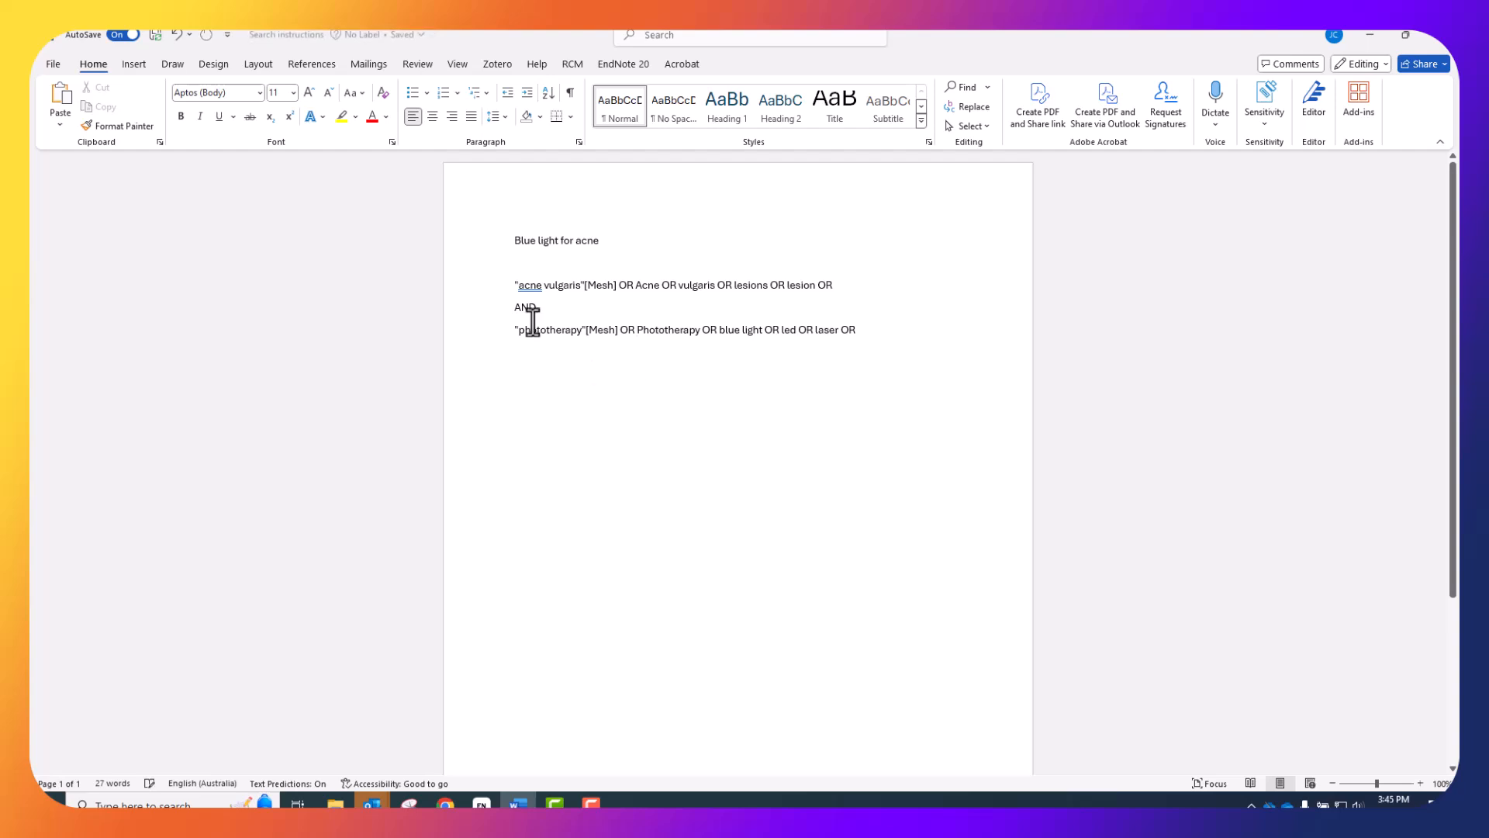
Add the [tiab] field tag after Acne, vulgaris, lesions and lesion in the acne line.
{"action": "left_click", "coordinate": [659, 287]}
{"action": "type", "text": "[tiab]"}
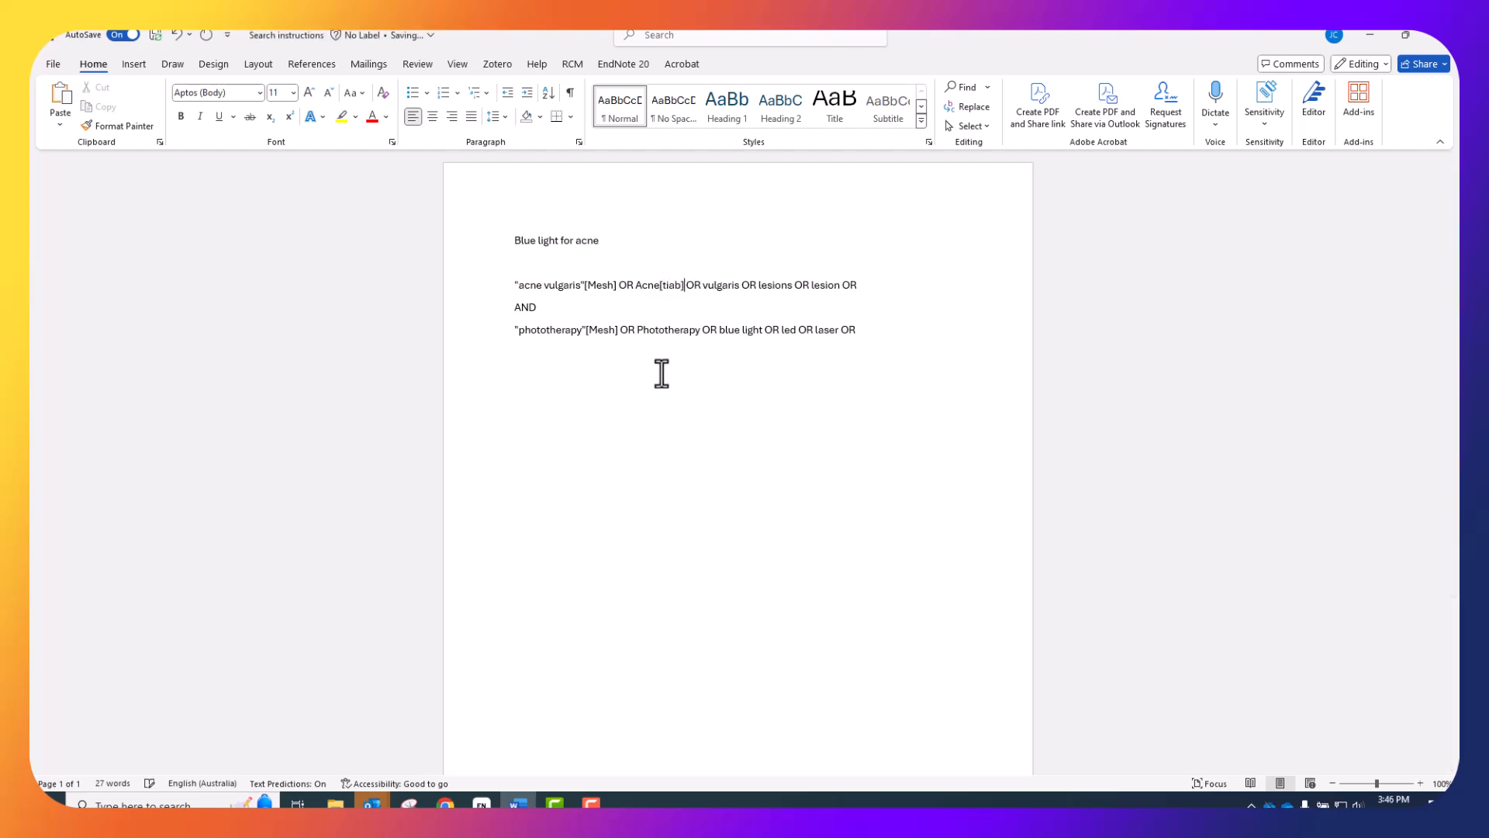
{"action": "left_click", "coordinate": [740, 285]}
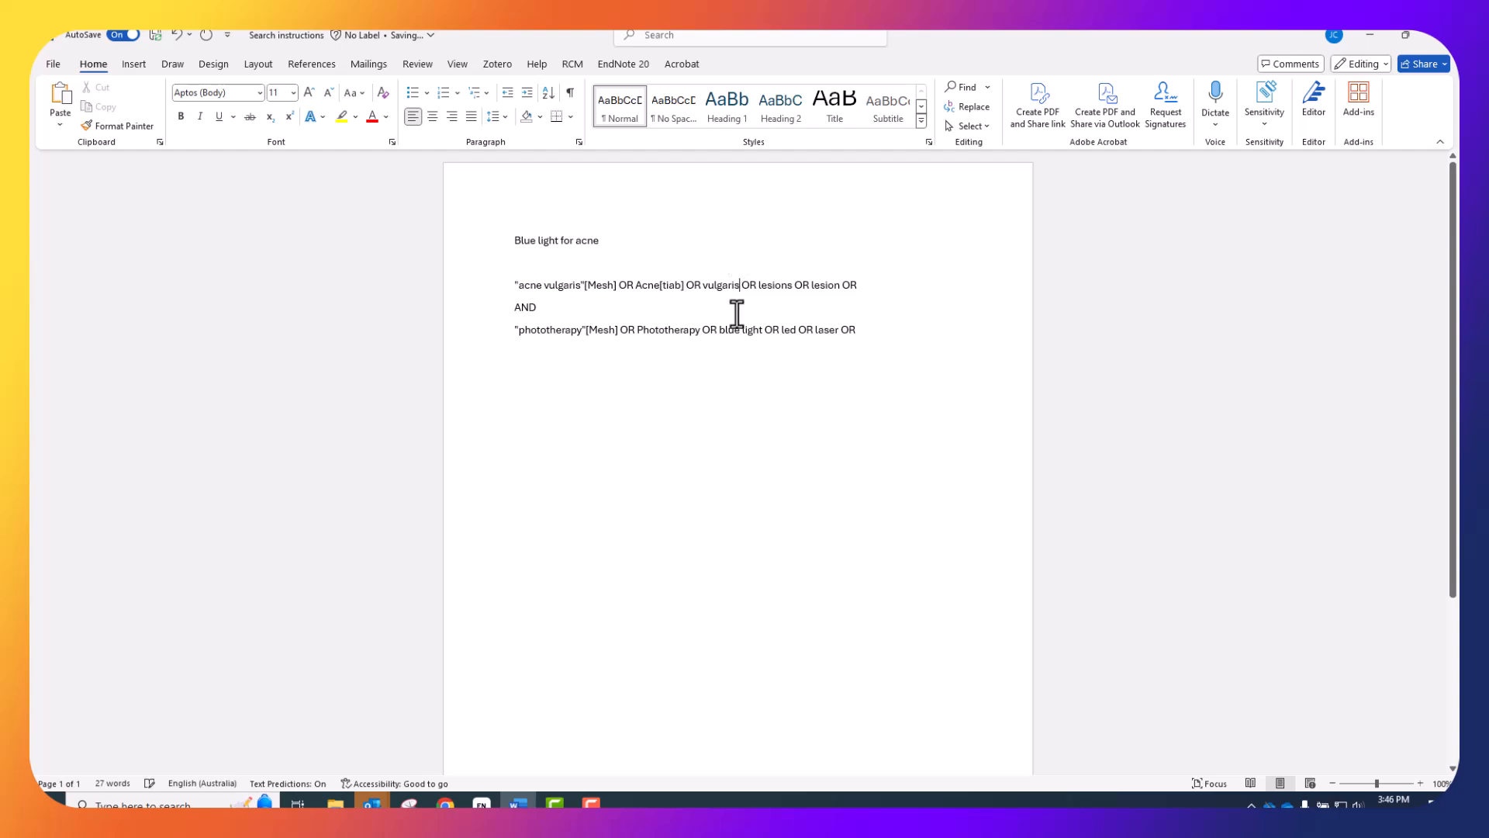
{"action": "type", "text": "[tiab]"}
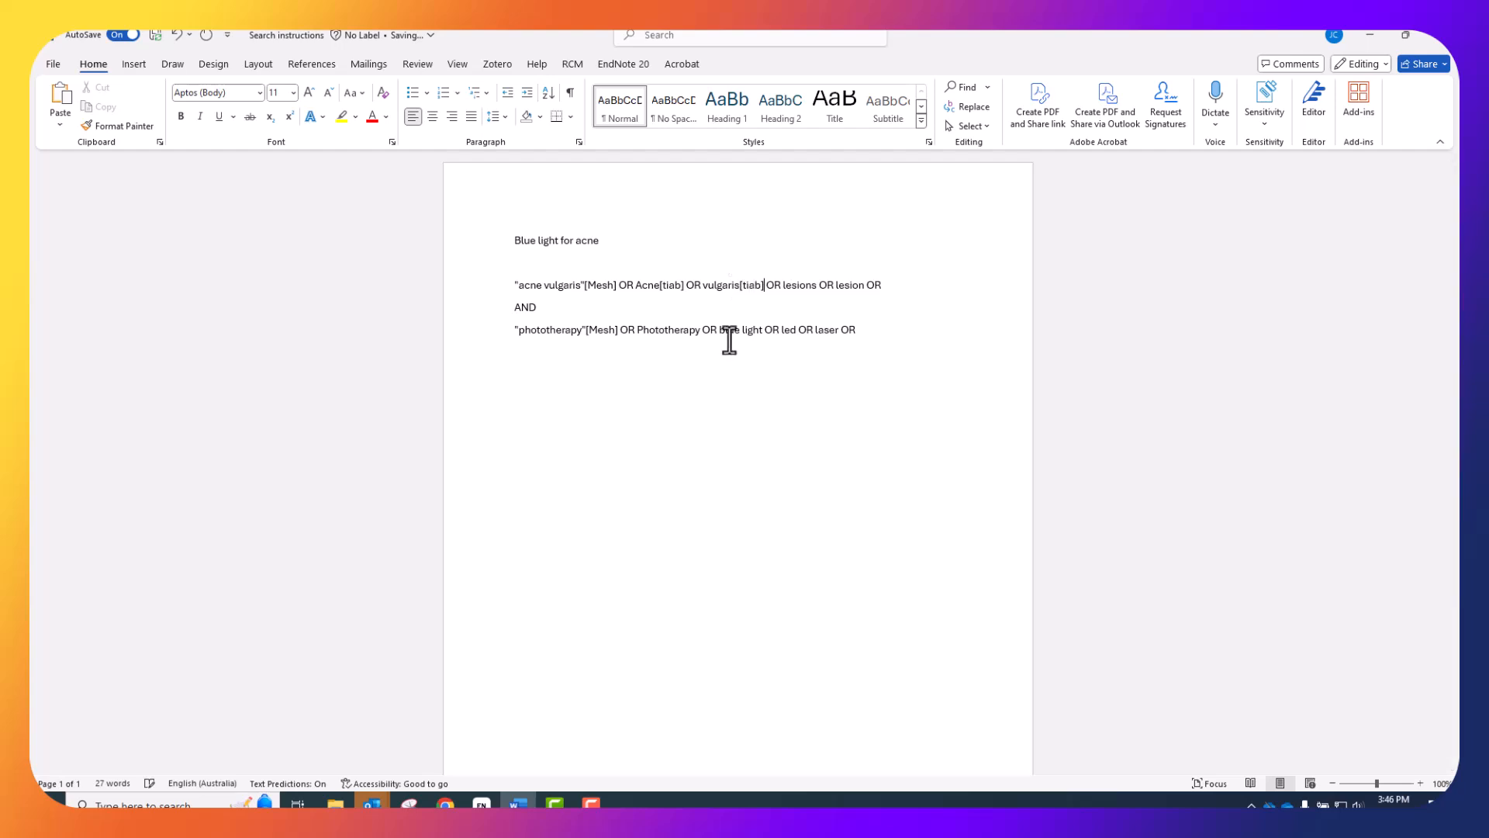
{"action": "left_click", "coordinate": [817, 287]}
{"action": "type", "text": "[tiab]"}
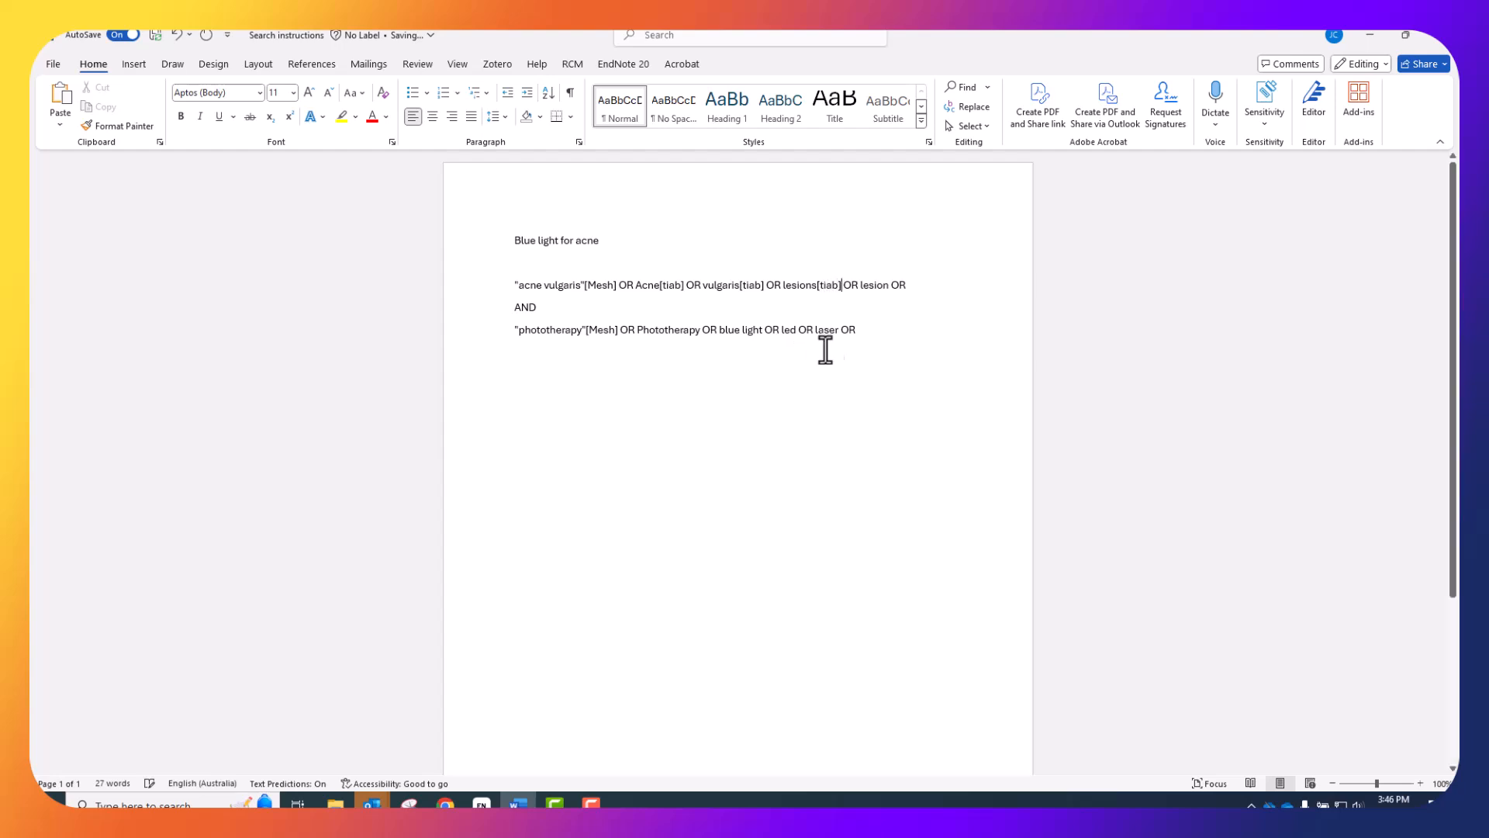
{"action": "left_click", "coordinate": [891, 284]}
{"action": "type", "text": "[ti"}
Tag Phototherapy with [tiab] in the phototherapy line, and put blue light in quotation marks with its own [tiab] tag.
{"action": "type", "text": "[tiab]"}
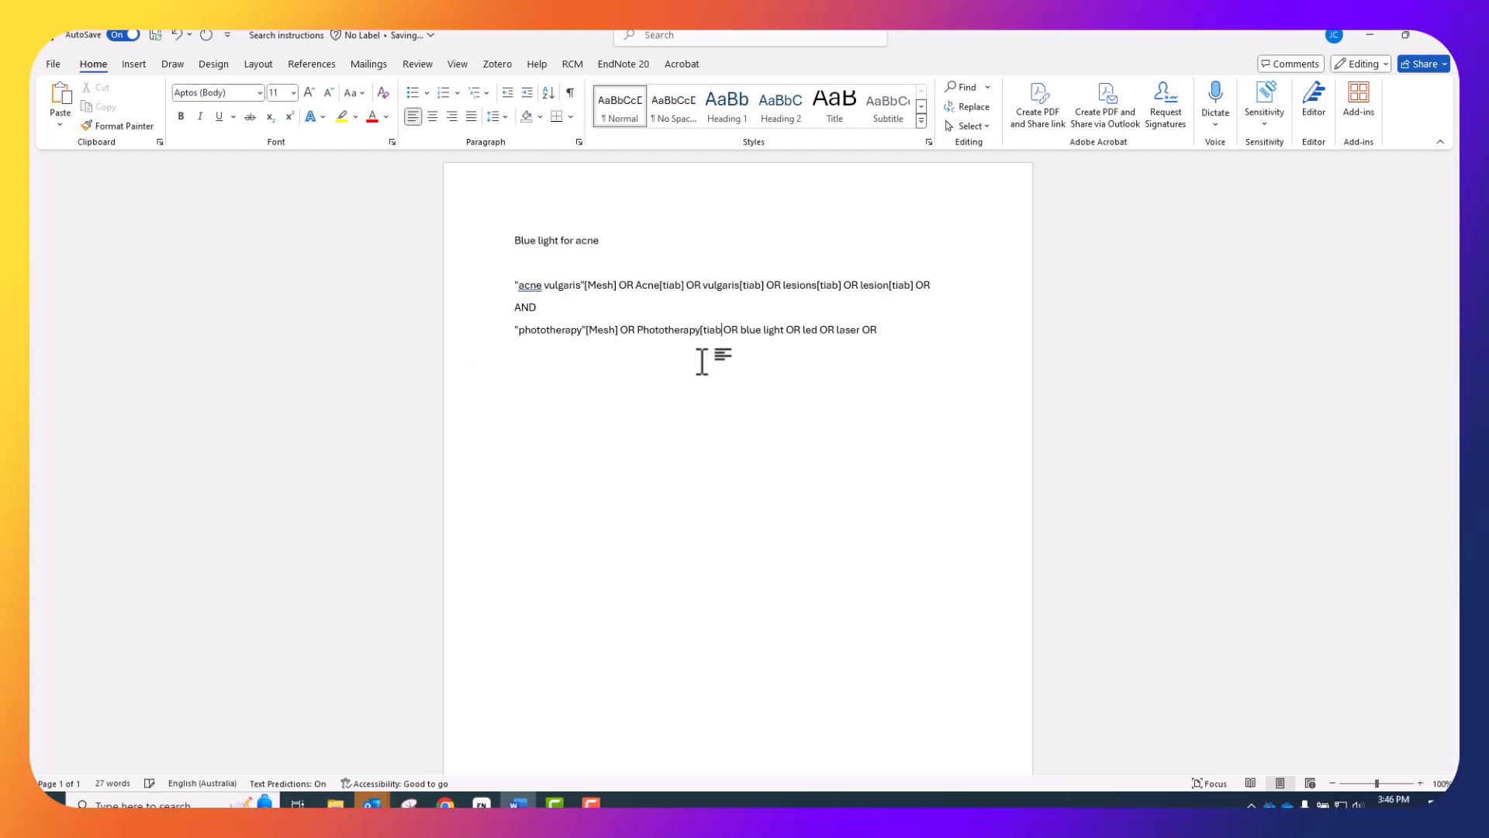
{"action": "left_click", "coordinate": [789, 329]}
{"action": "key", "text": "BackSpace"}
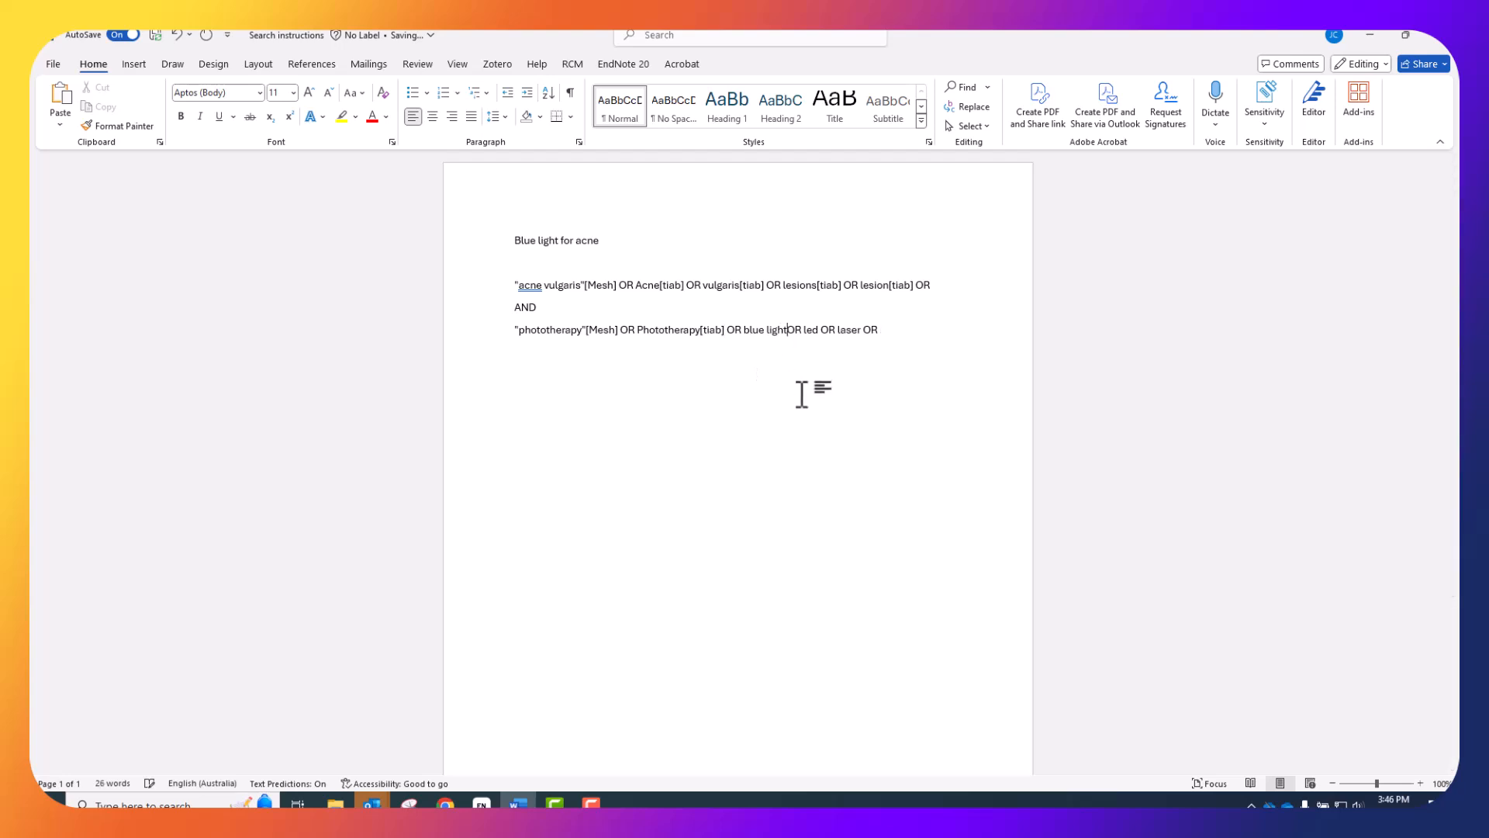
{"action": "type", "text": "\"[tiab]"}
{"action": "left_click", "coordinate": [743, 332]}
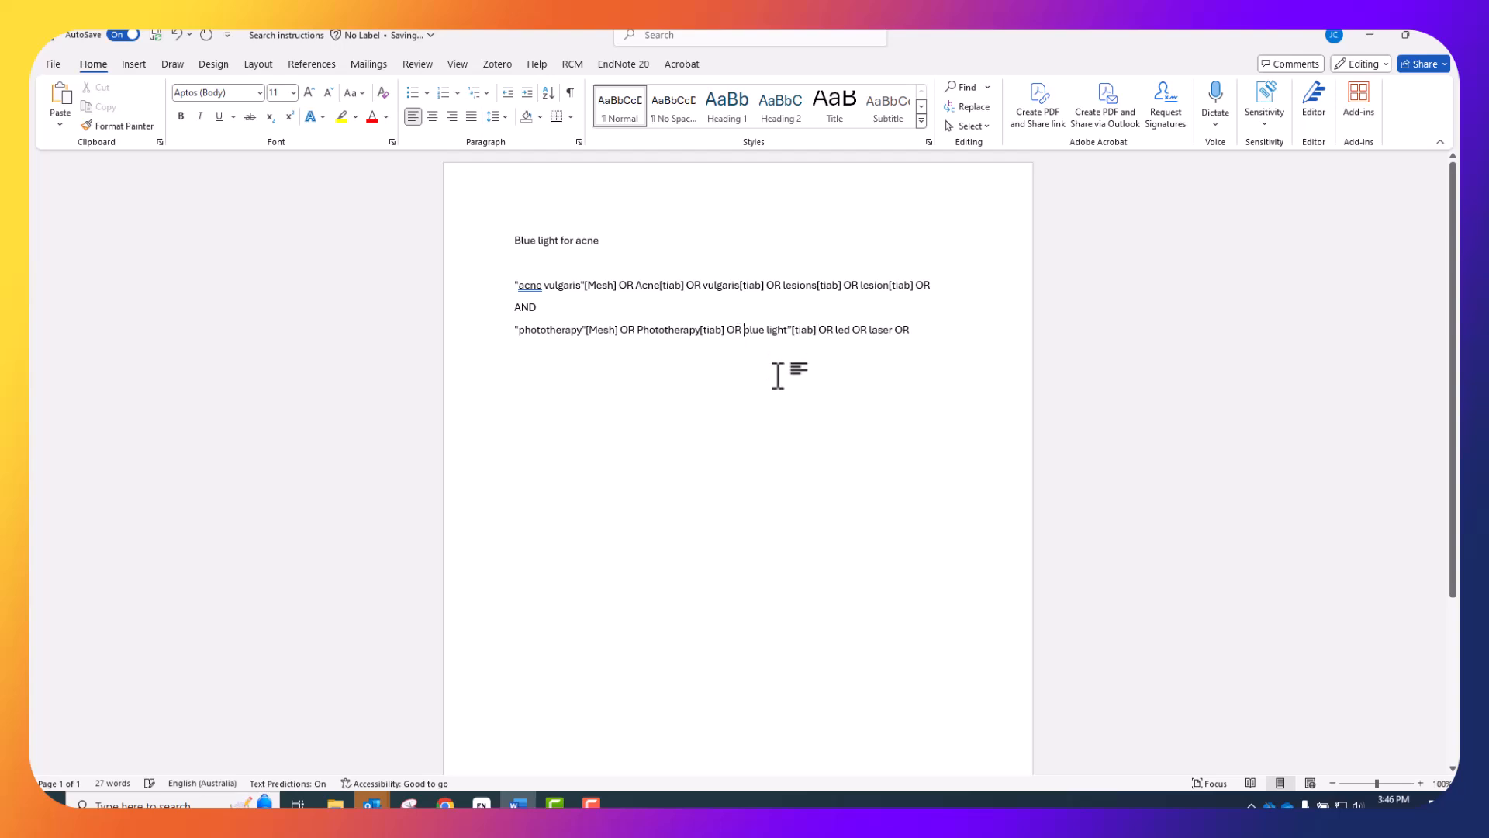
{"action": "type", "text": "\""}
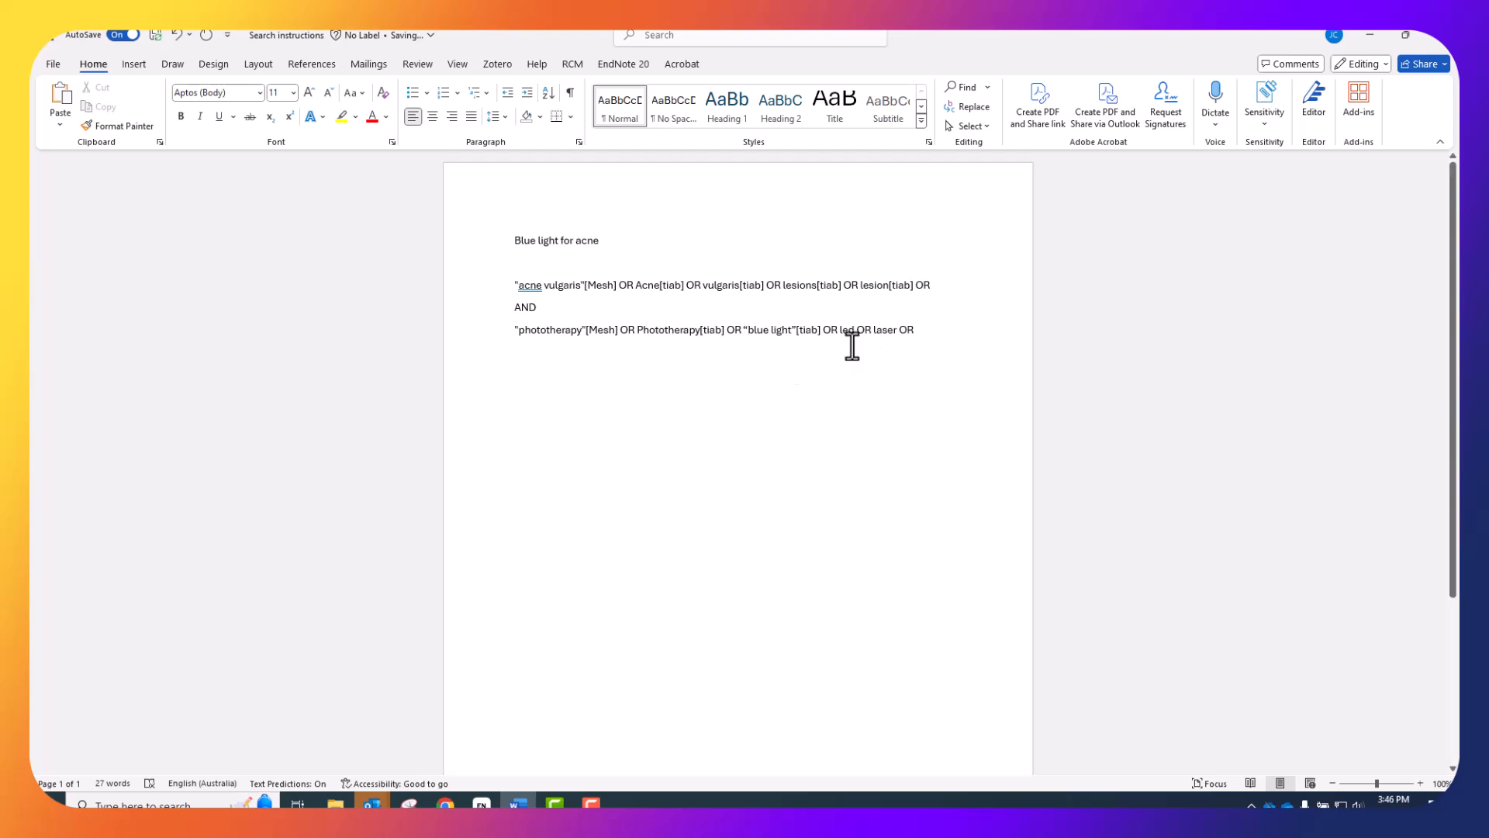
Add the [tiab] field tag after led and laser in the phototherapy line.
{"action": "left_click", "coordinate": [857, 331]}
{"action": "key", "text": "BackSpace"}
{"action": "type", "text": "[t"}
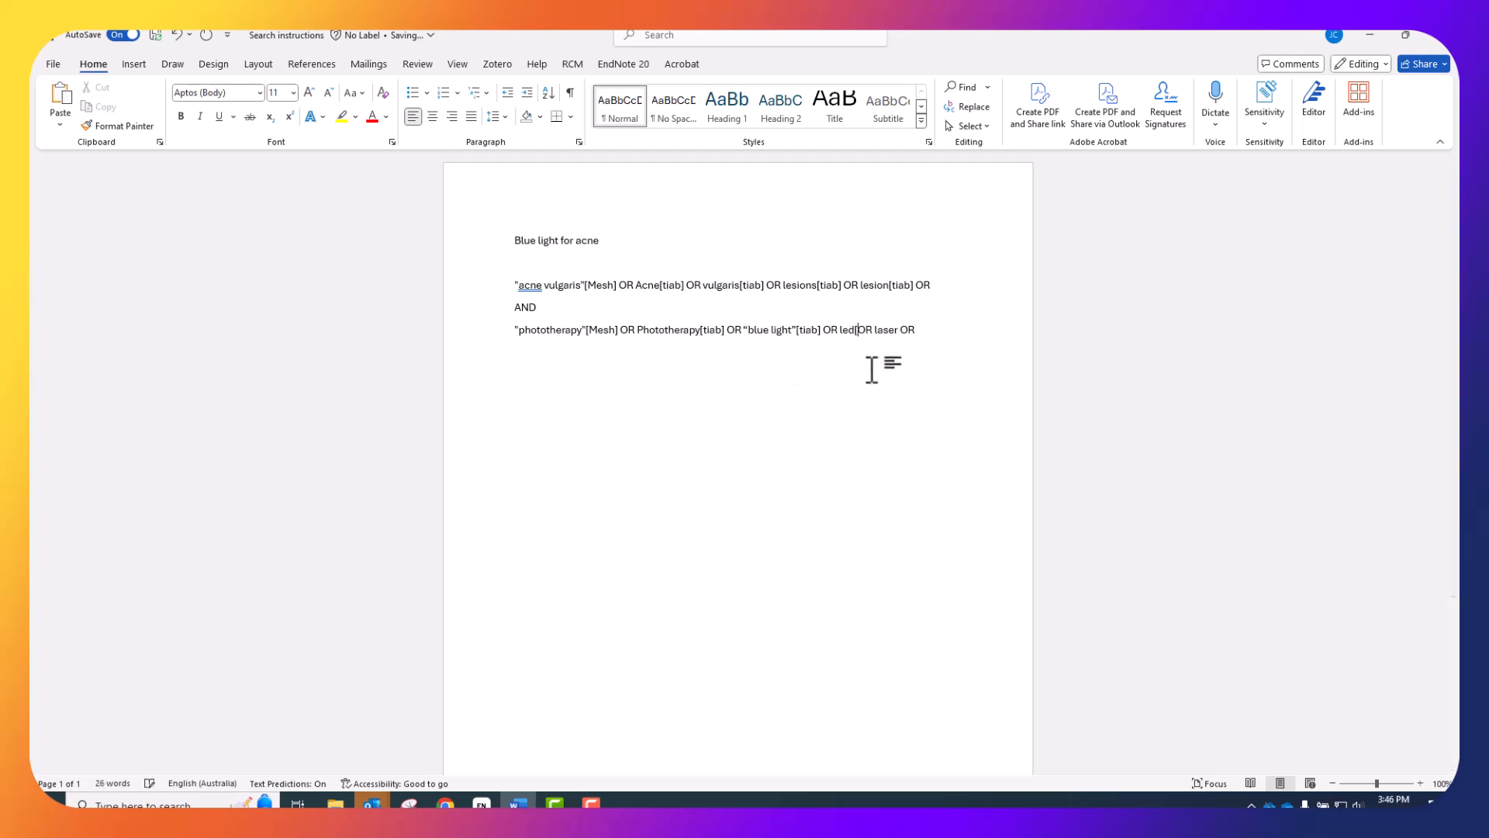
{"action": "type", "text": "iab]"}
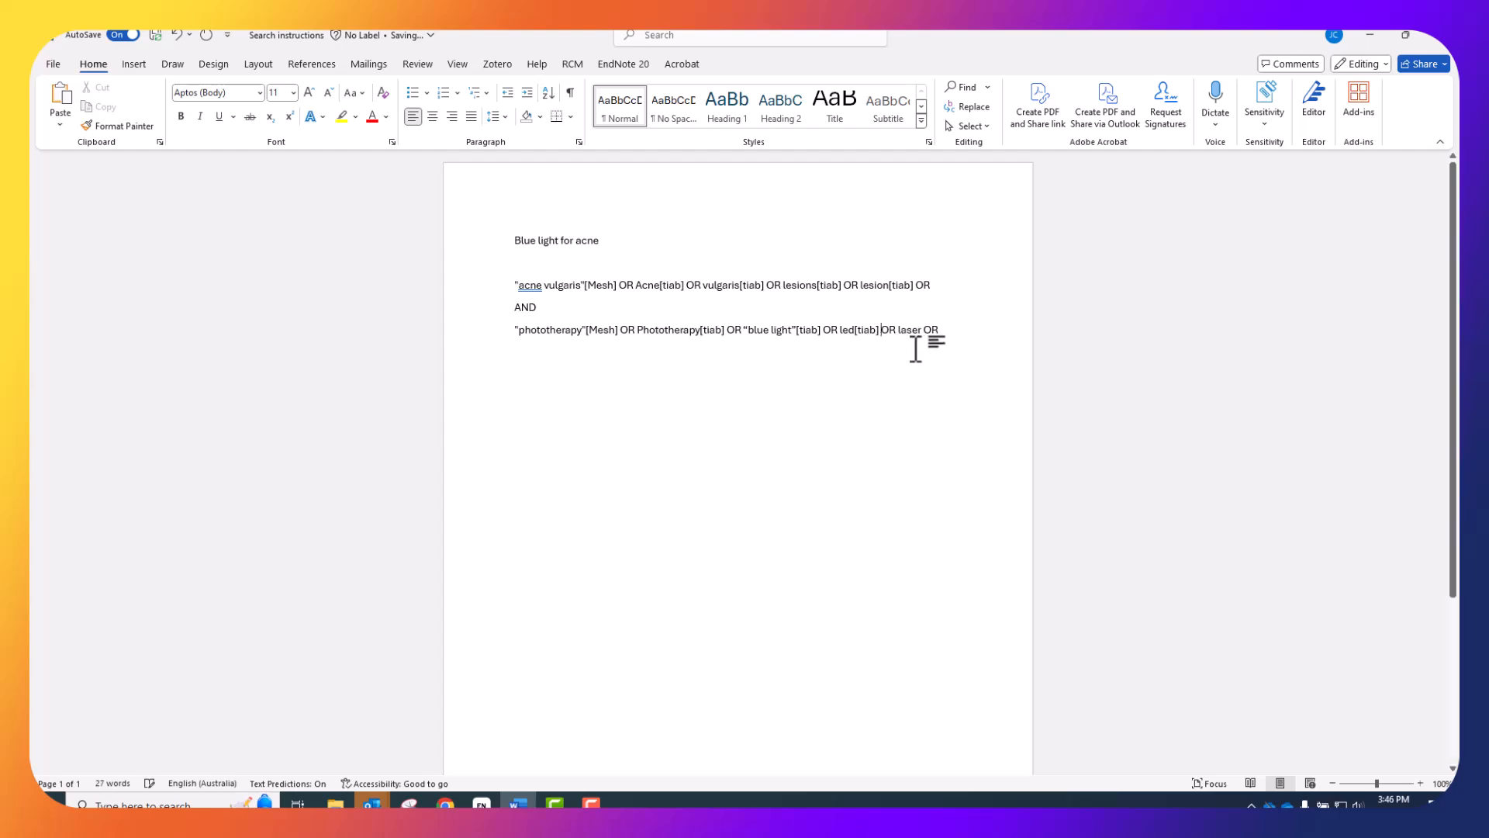
{"action": "left_click", "coordinate": [923, 331]}
{"action": "key", "text": "BackSpace"}
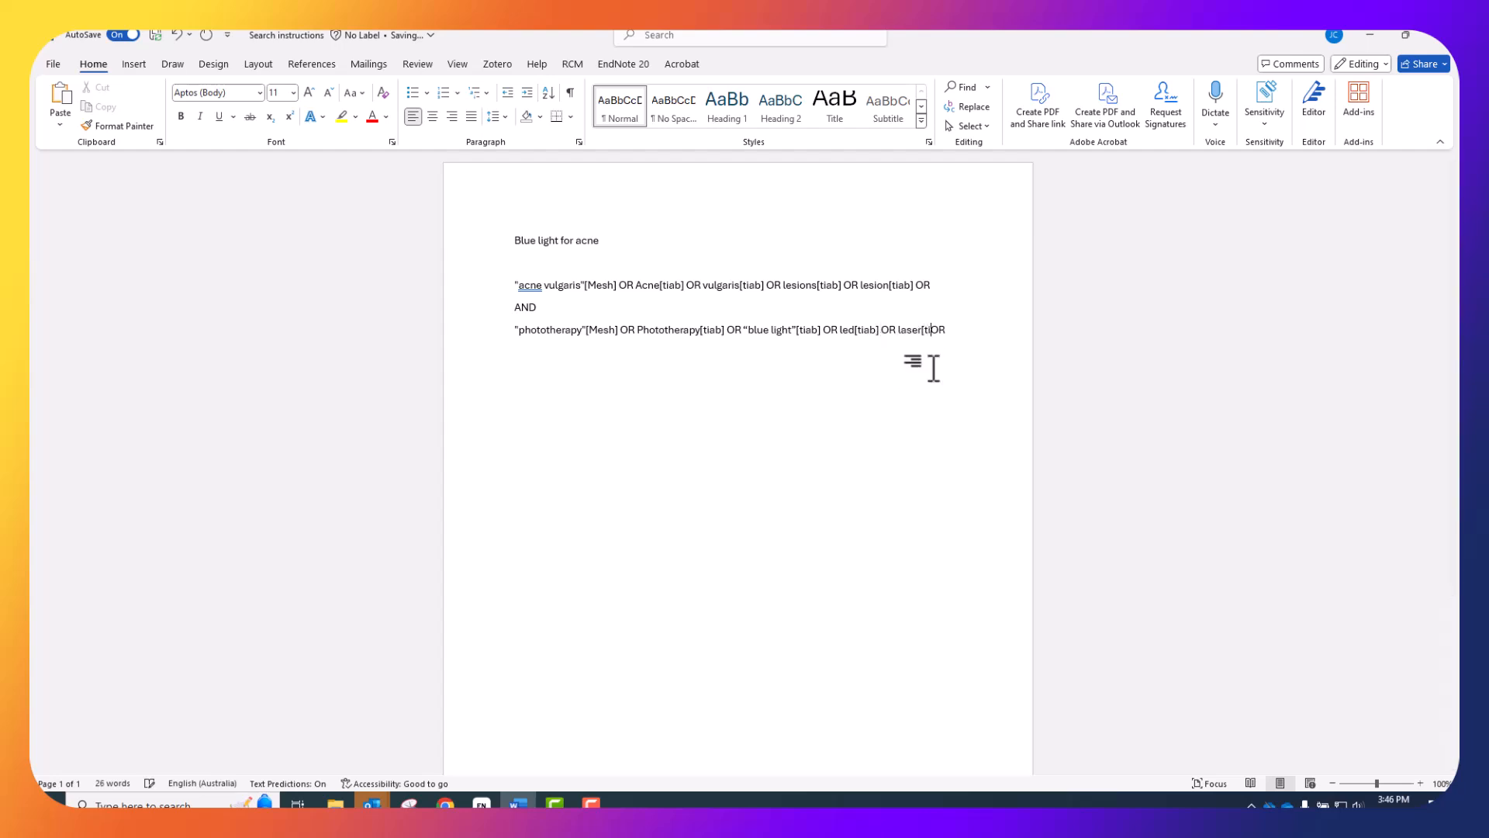
Remove the trailing "OR" from the acne and phototherapy lines and enclose each line in parentheses.
{"action": "key", "text": "Delete"}
{"action": "key", "text": "Delete"}
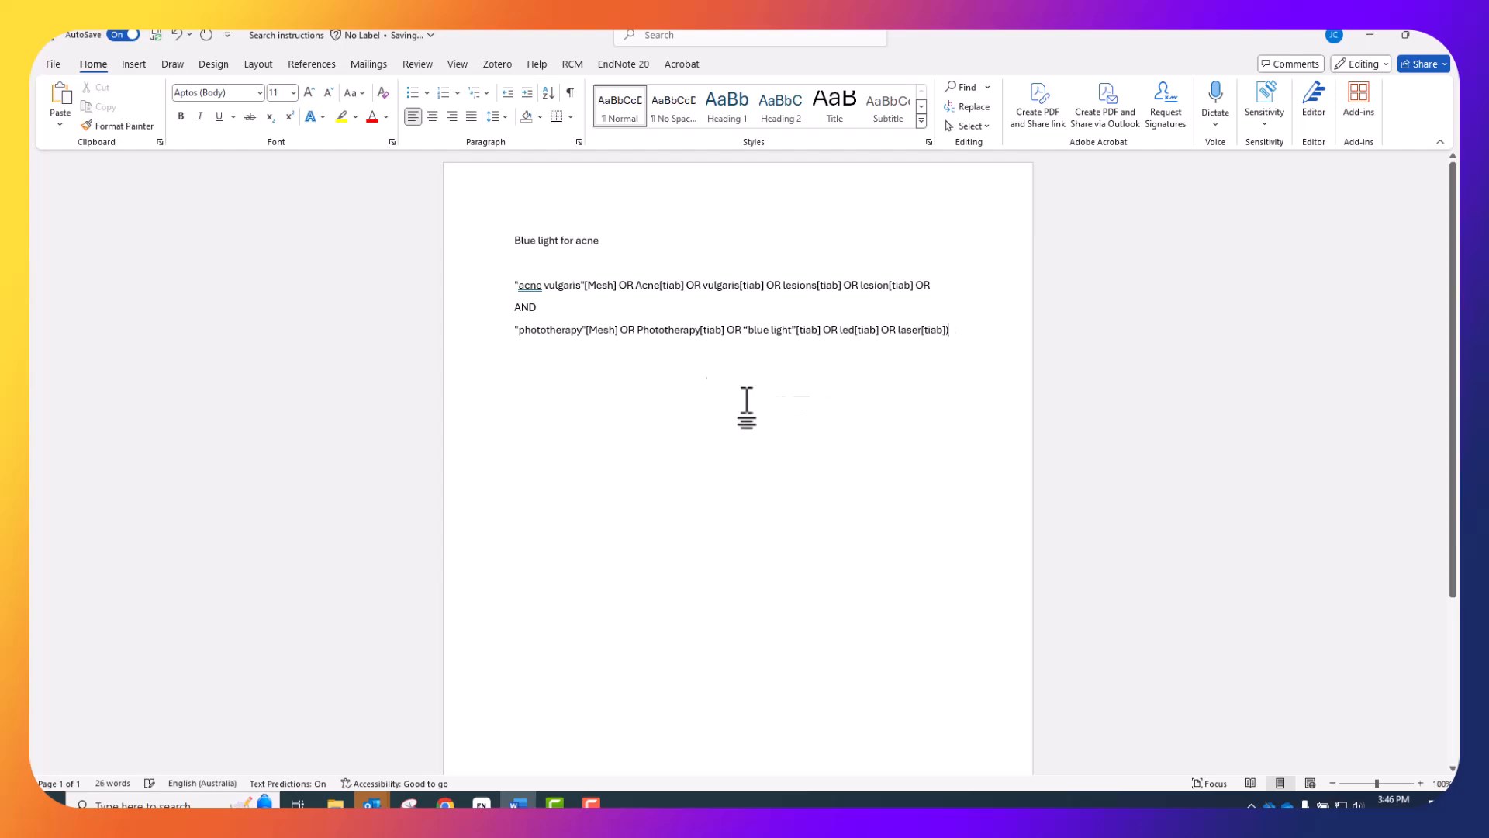
{"action": "key", "text": "Home"}
{"action": "type", "text": "("}
{"action": "left_click", "coordinate": [927, 287]}
{"action": "key", "text": "BackSpace"}
{"action": "key", "text": "BackSpace"}
{"action": "key", "text": "BackSpace"}
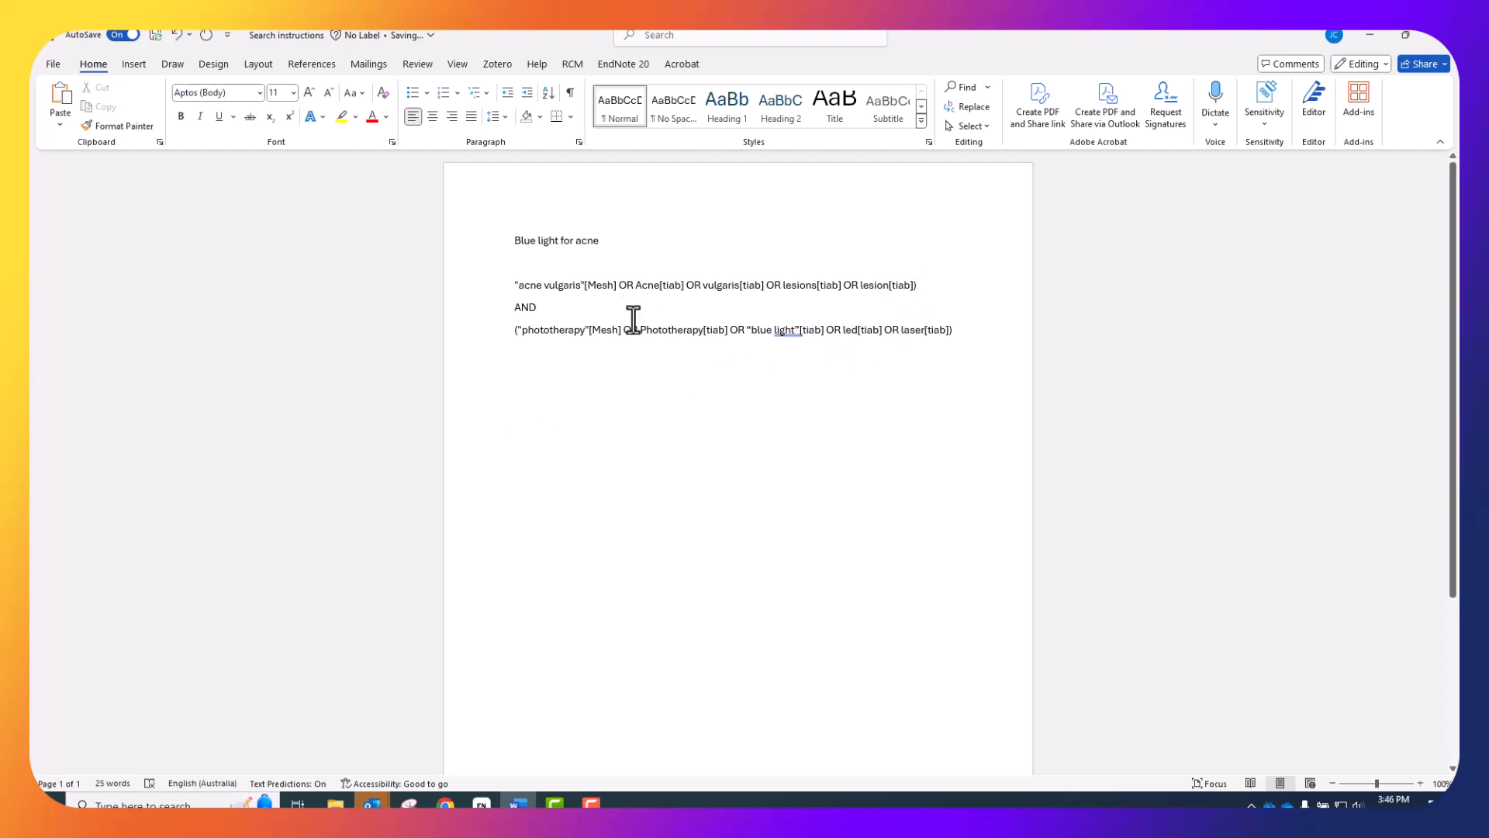
{"action": "left_click", "coordinate": [508, 286]}
{"action": "type", "text": "("}
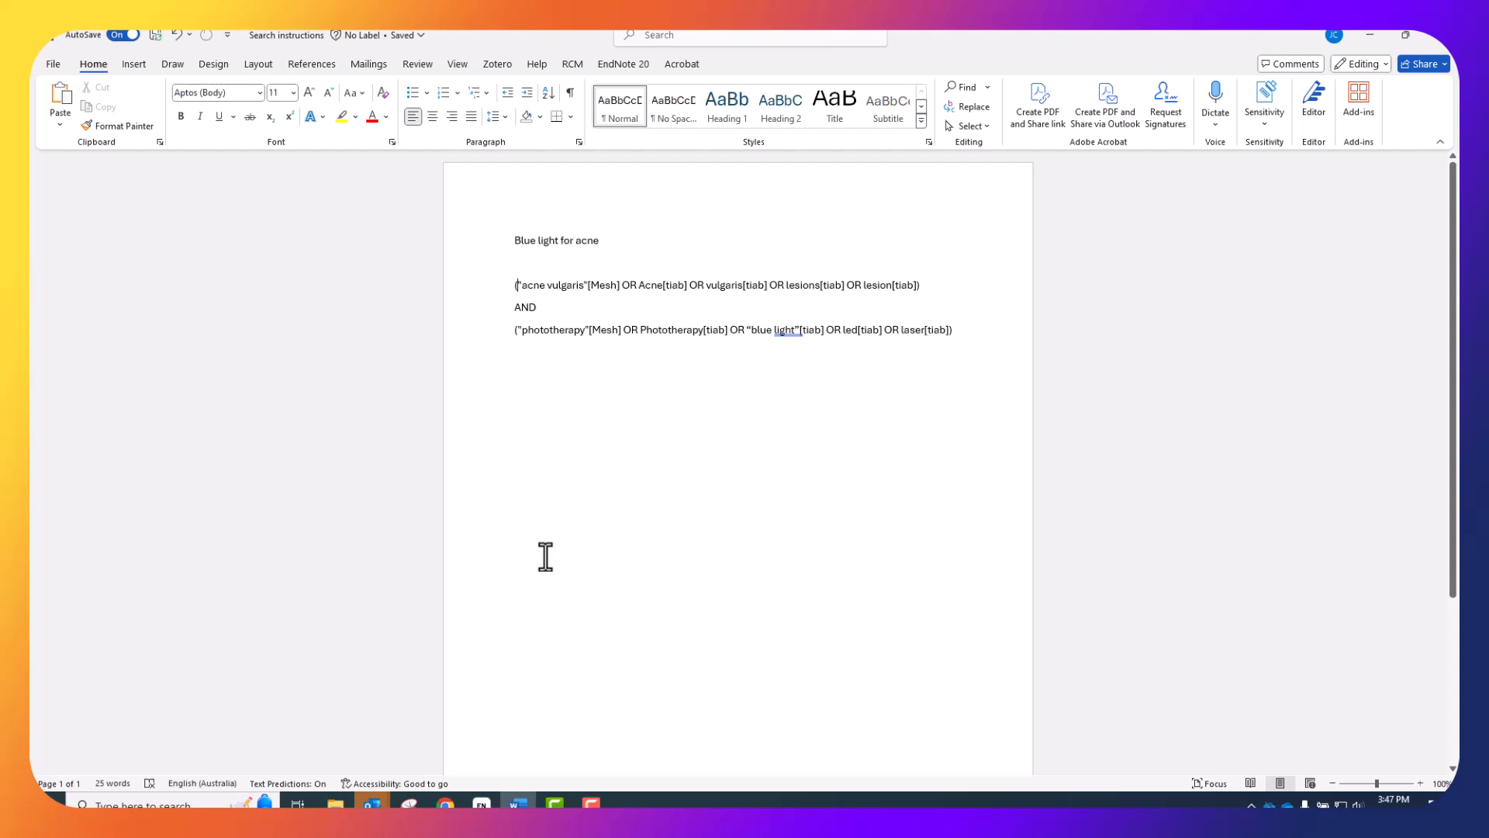
Open the PubMed page pubmed.ncbi.nlm.nih.gov/32045107/ in a new Chrome tab and paste the copied MeSH term into its search.
{"action": "left_click", "coordinate": [445, 803]}
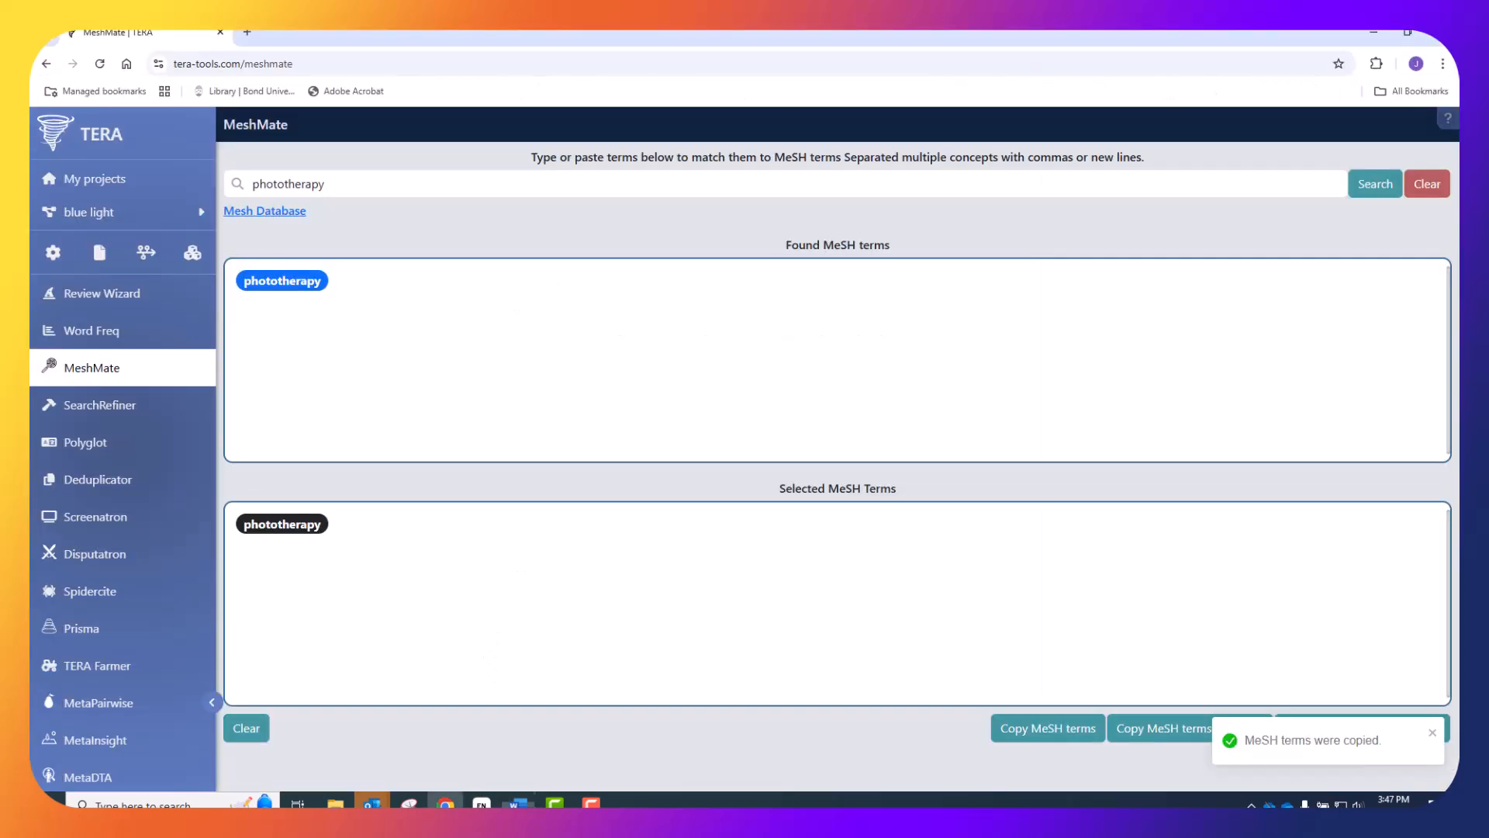
{"action": "left_click", "coordinate": [246, 32]}
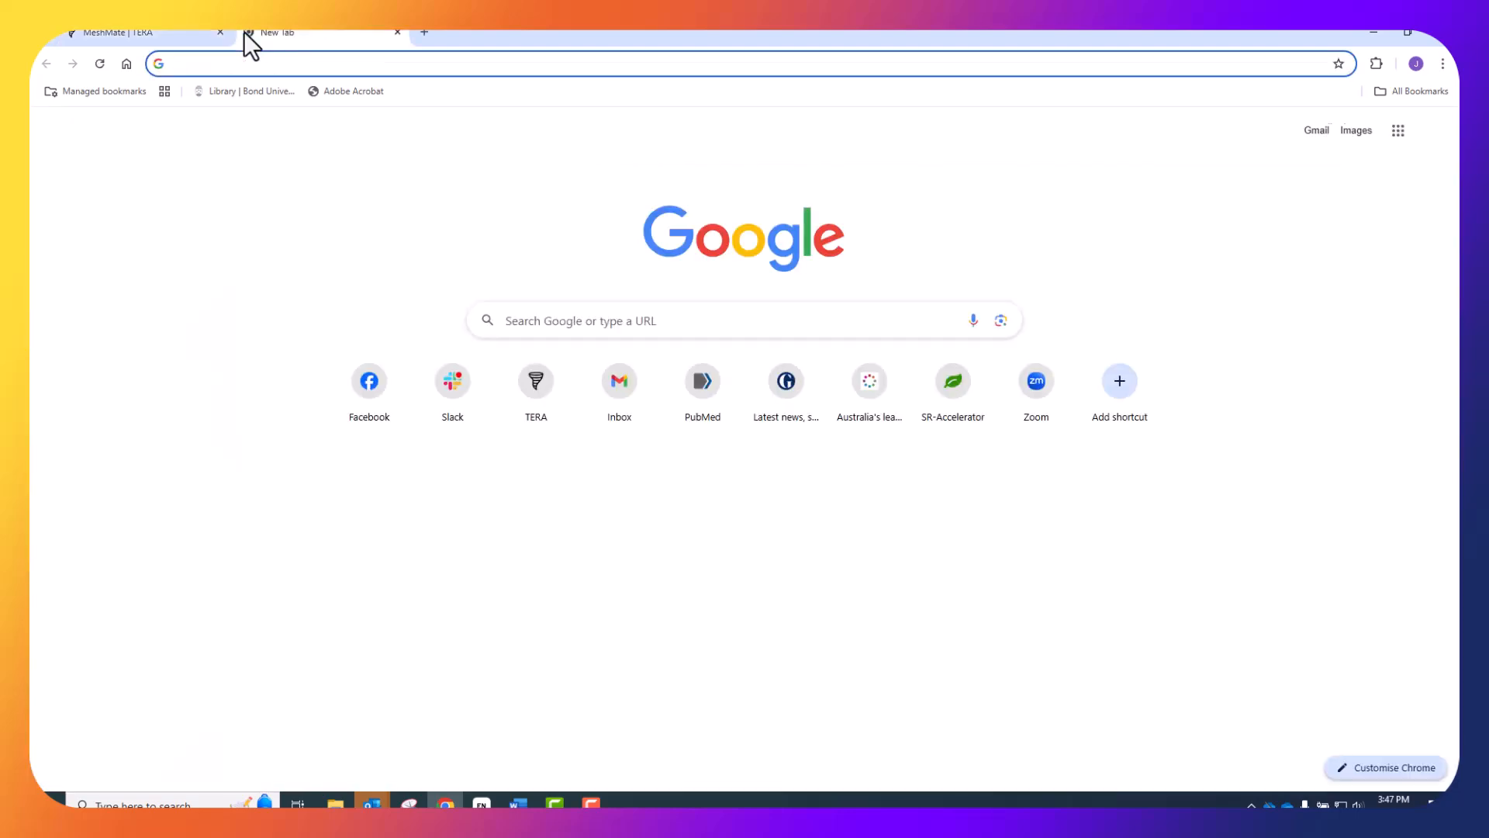
{"action": "type", "text": "pubmed.ncbi.nlm.nih.gov/32045107/"}
{"action": "key", "text": "Return"}
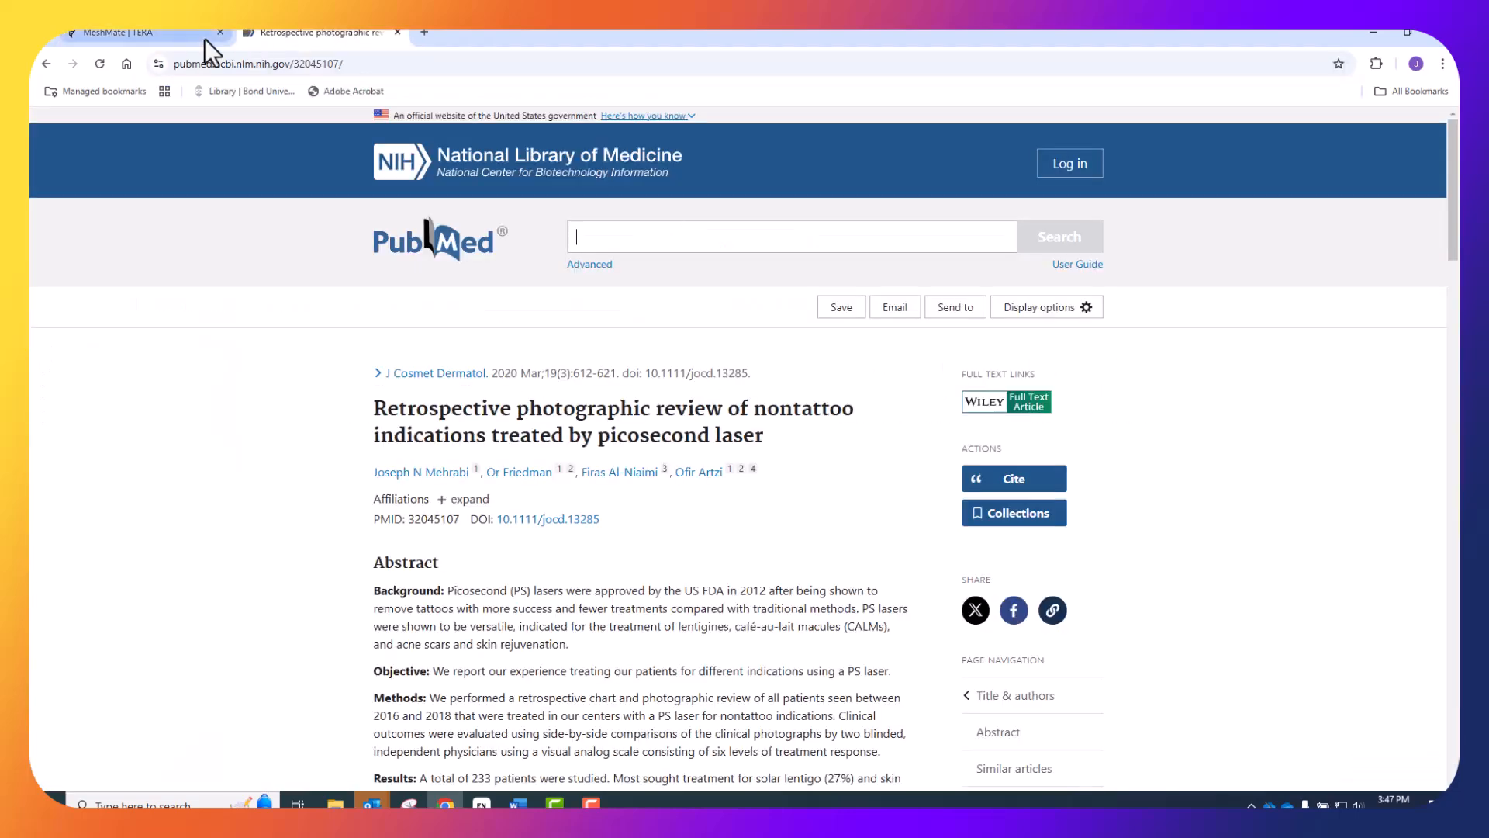
{"action": "key", "text": "ctrl+v"}
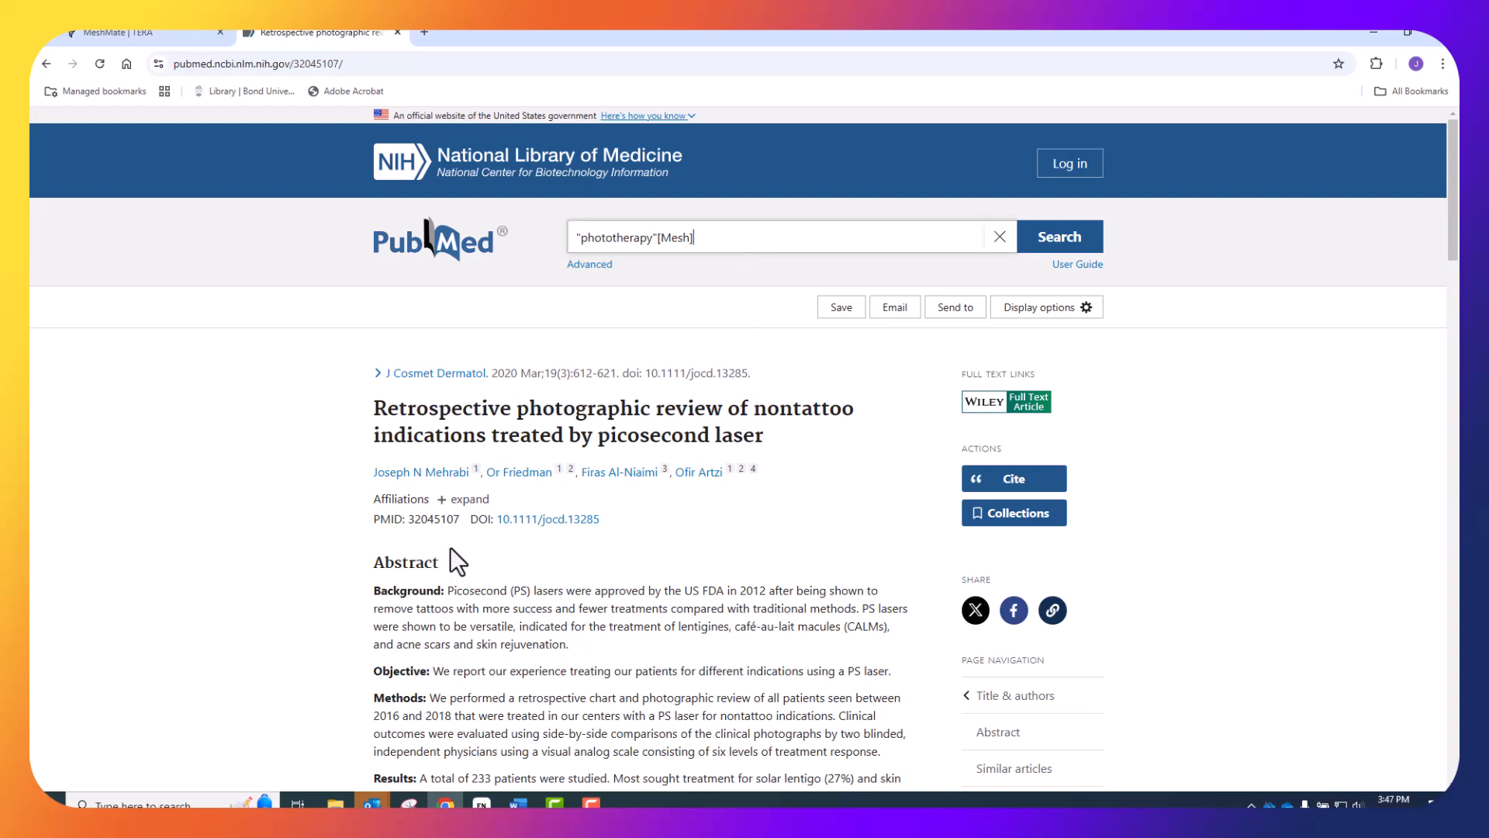
Copy the complete acne AND phototherapy search from Word and run it in PubMed, replacing the existing query.
{"action": "left_click", "coordinate": [518, 804]}
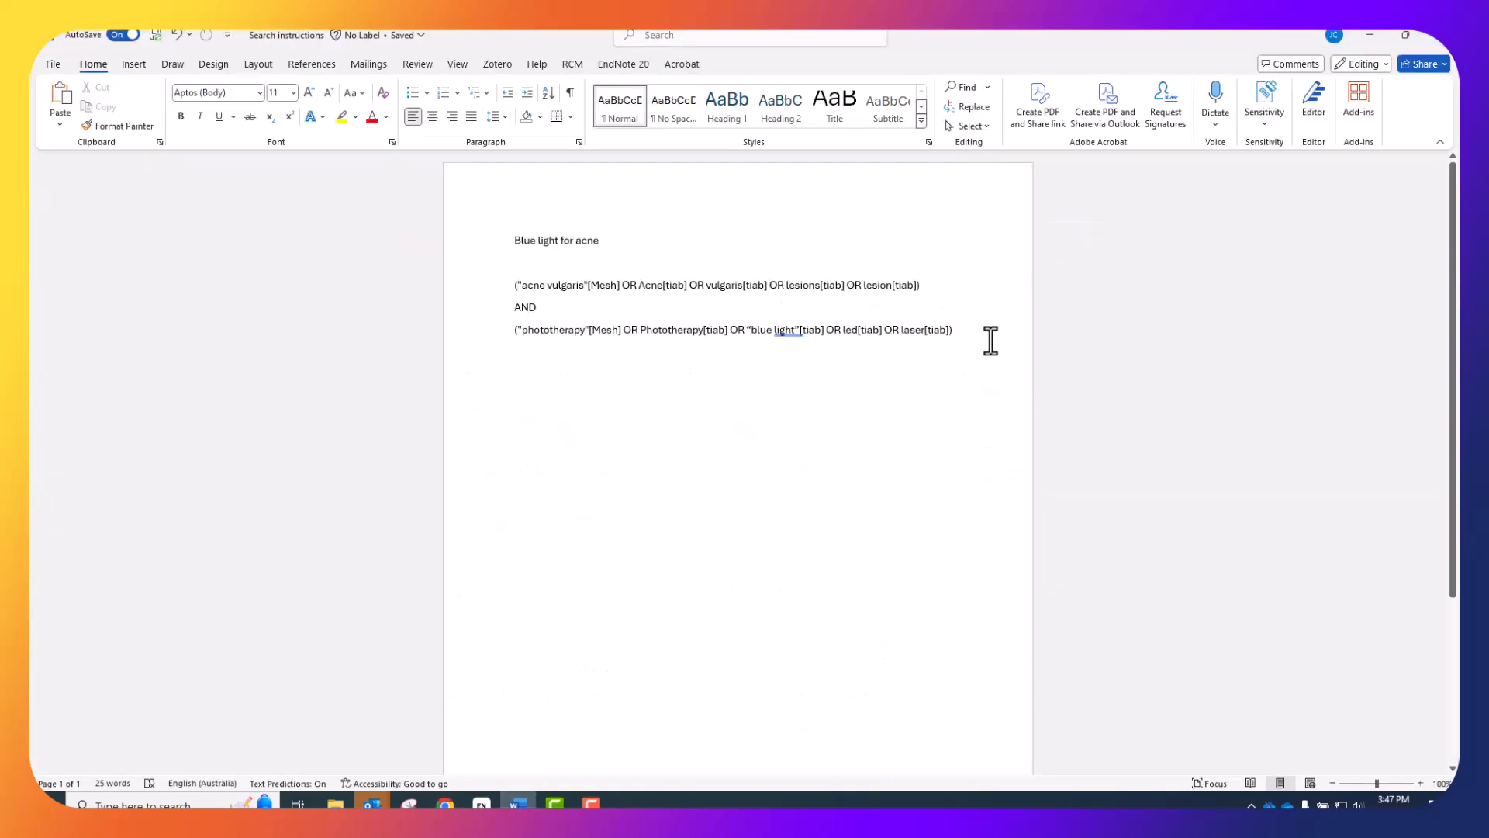
{"action": "left_click_drag", "start_coordinate": [970, 333], "coordinate": [476, 292]}
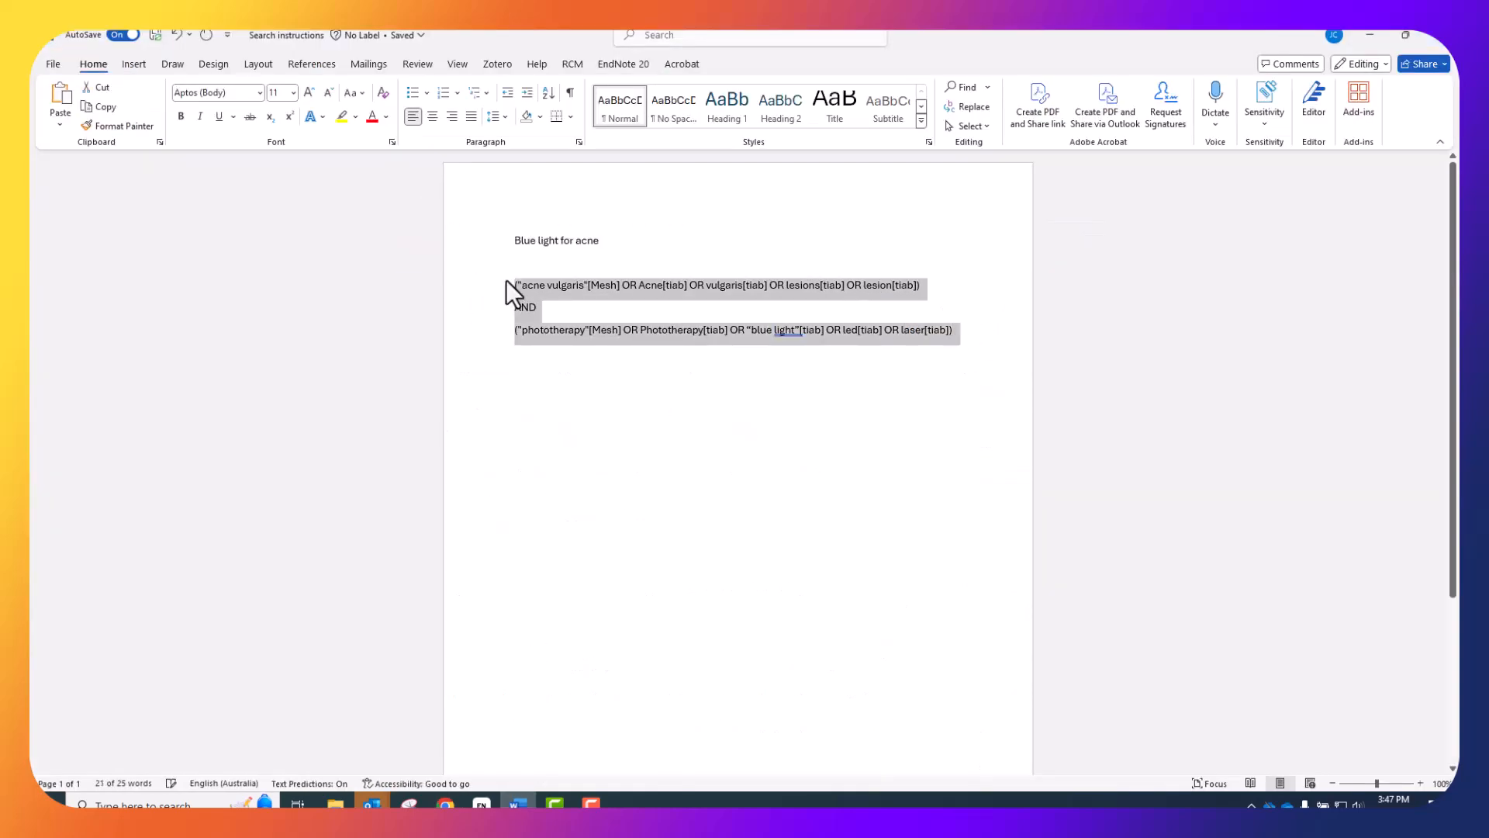
{"action": "left_click", "coordinate": [446, 804]}
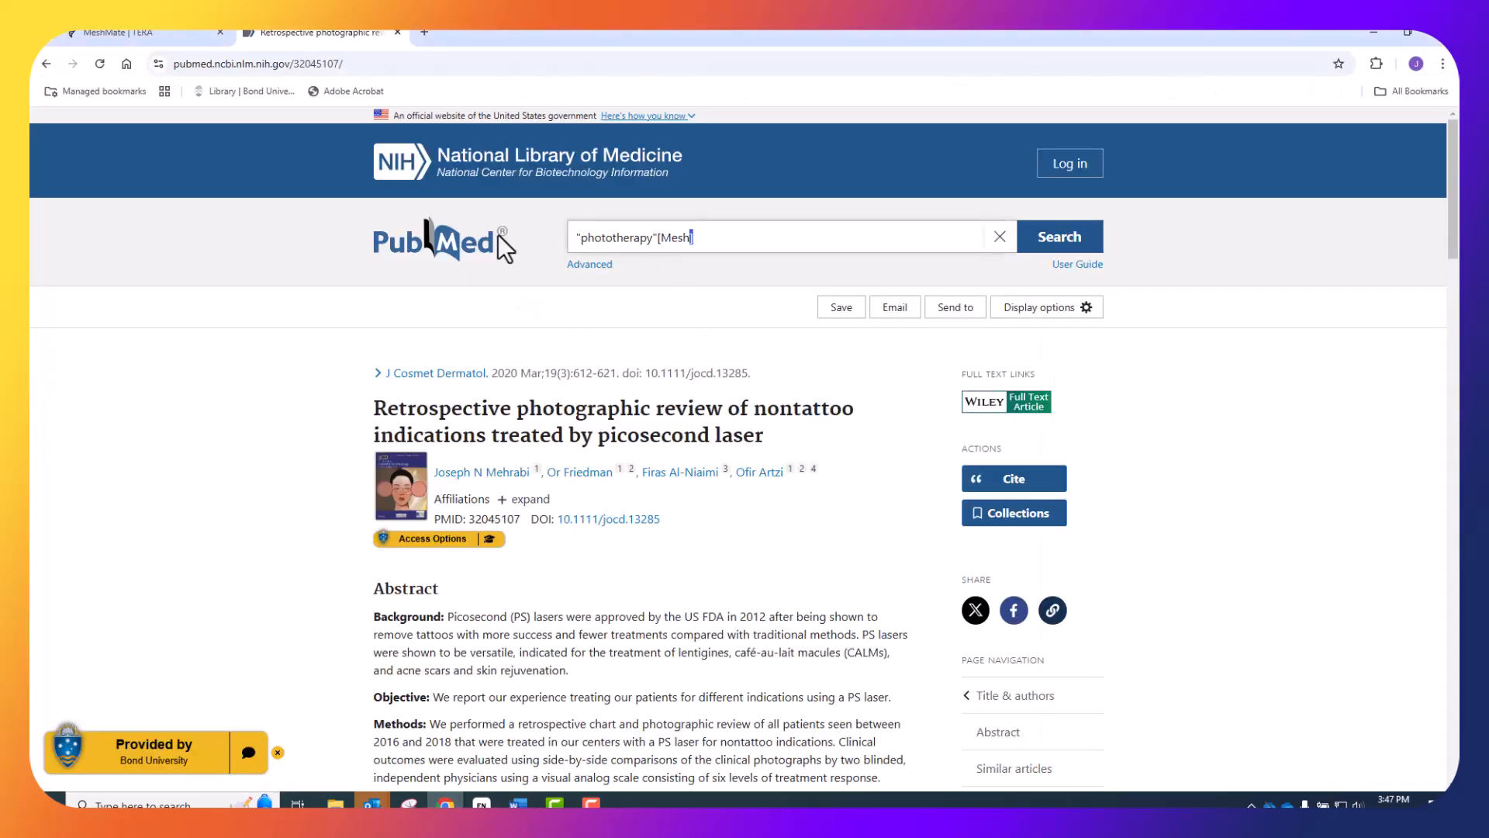
{"action": "triple_click", "coordinate": [665, 239]}
{"action": "key", "text": "ctrl+v"}
{"action": "left_click", "coordinate": [1059, 237]}
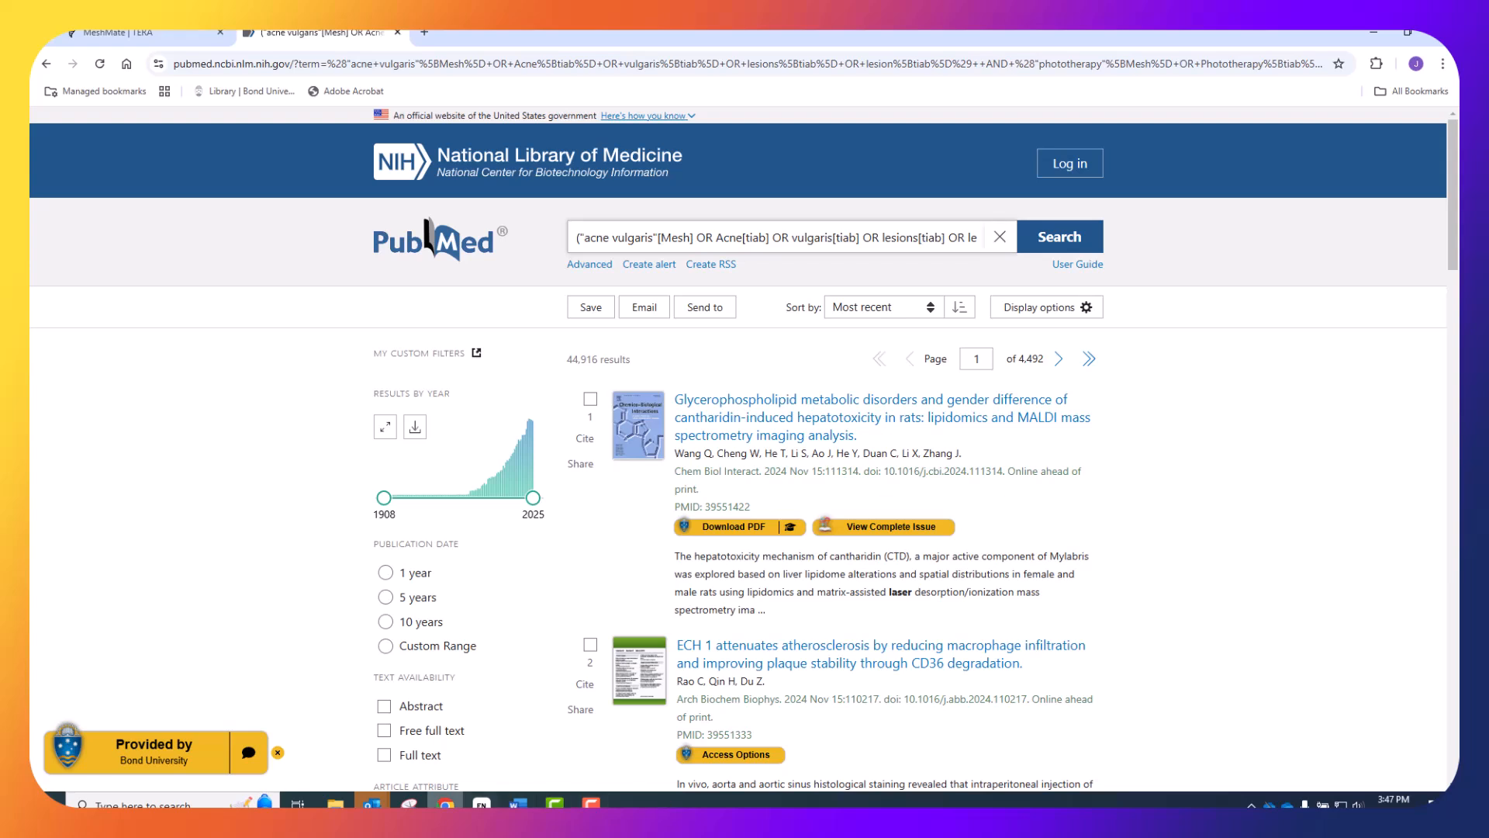
Copy the full search string from PubMed into TERA's SearchRefiner as the search query, closing the old query and its seed PMIDs first.
{"action": "triple_click", "coordinate": [817, 238]}
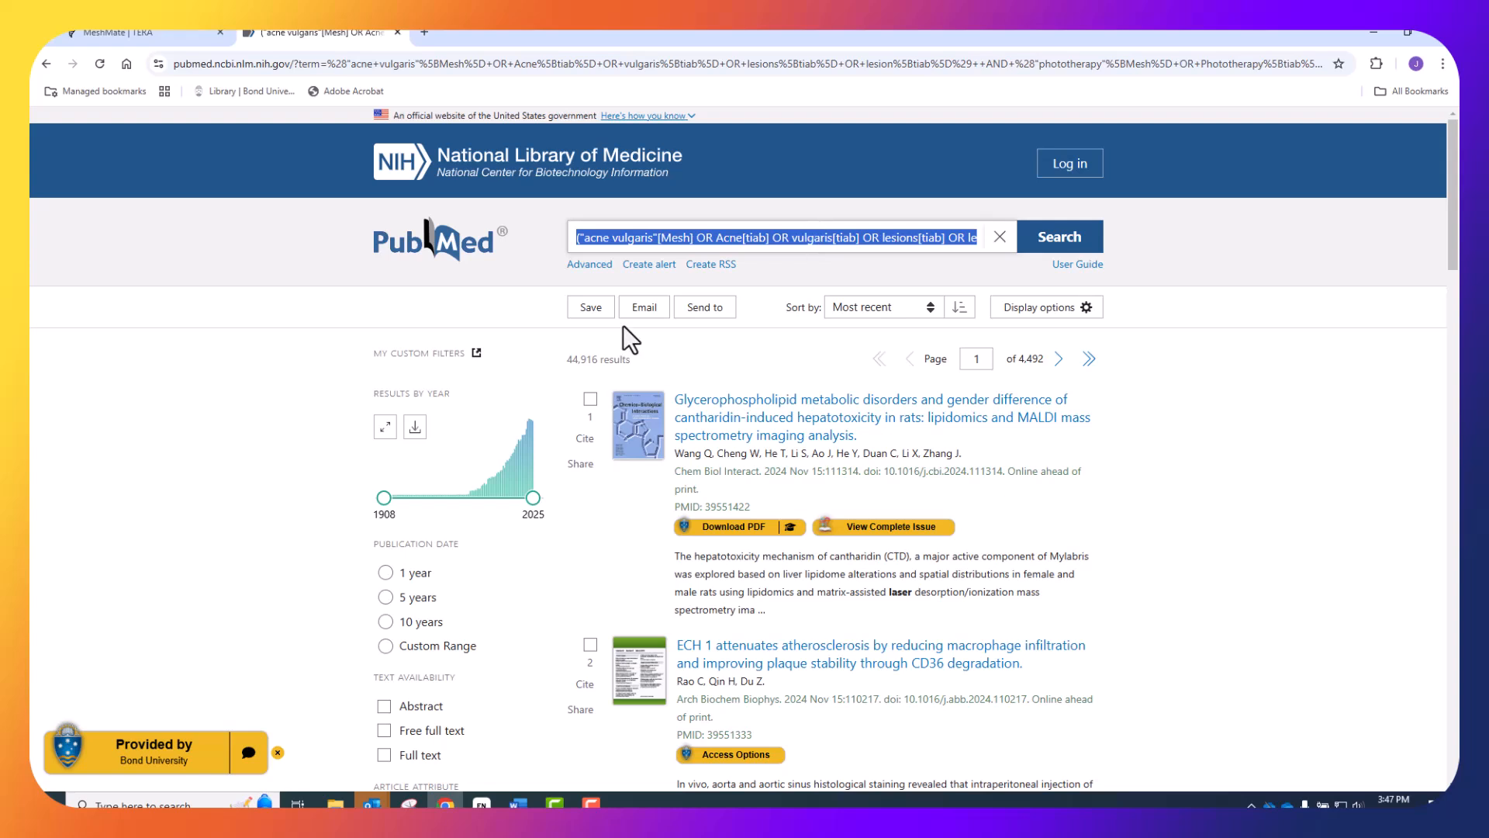
{"action": "left_click", "coordinate": [97, 34]}
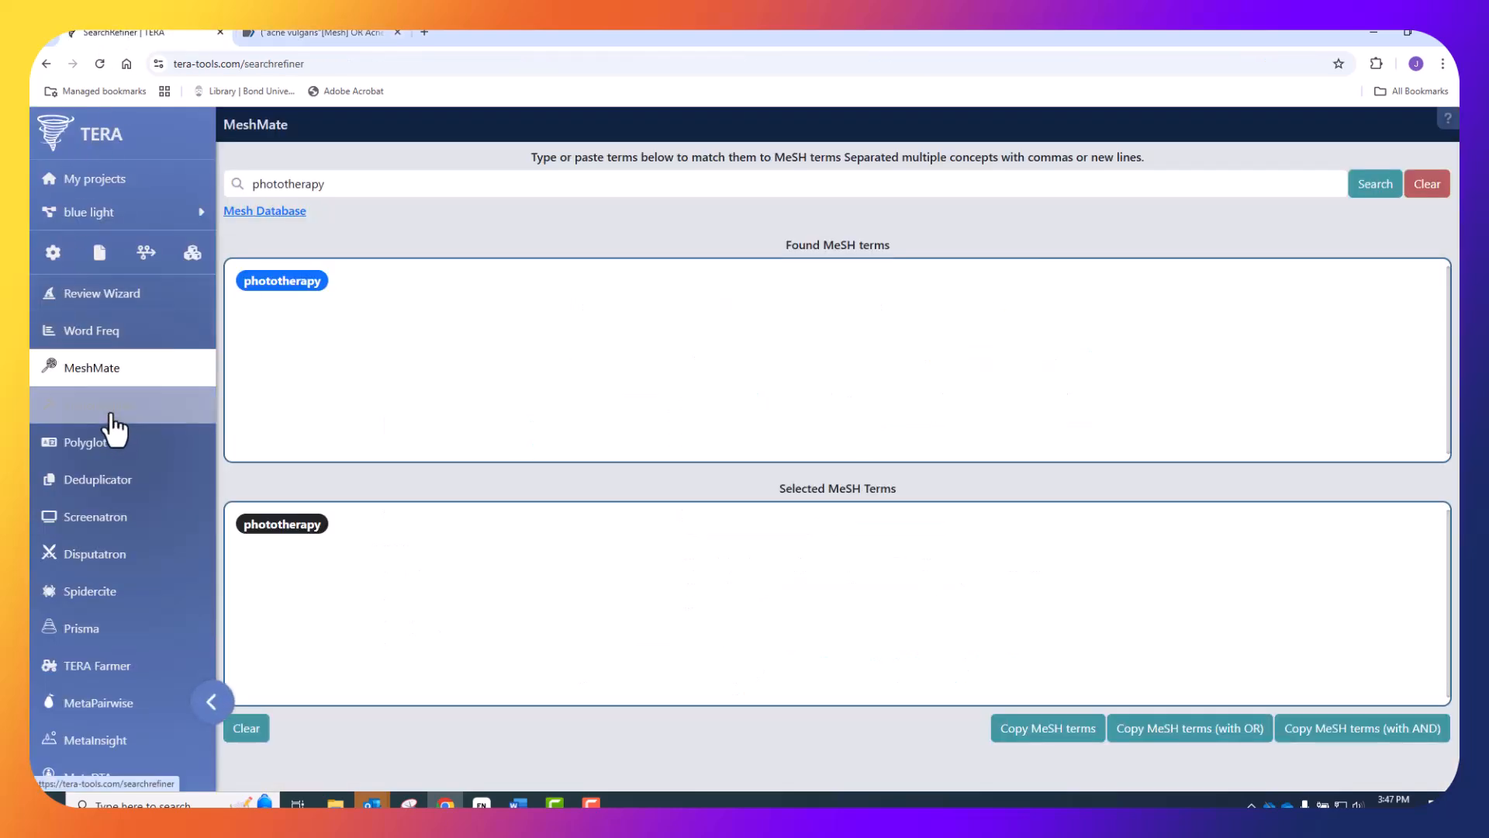
{"action": "left_click", "coordinate": [110, 419]}
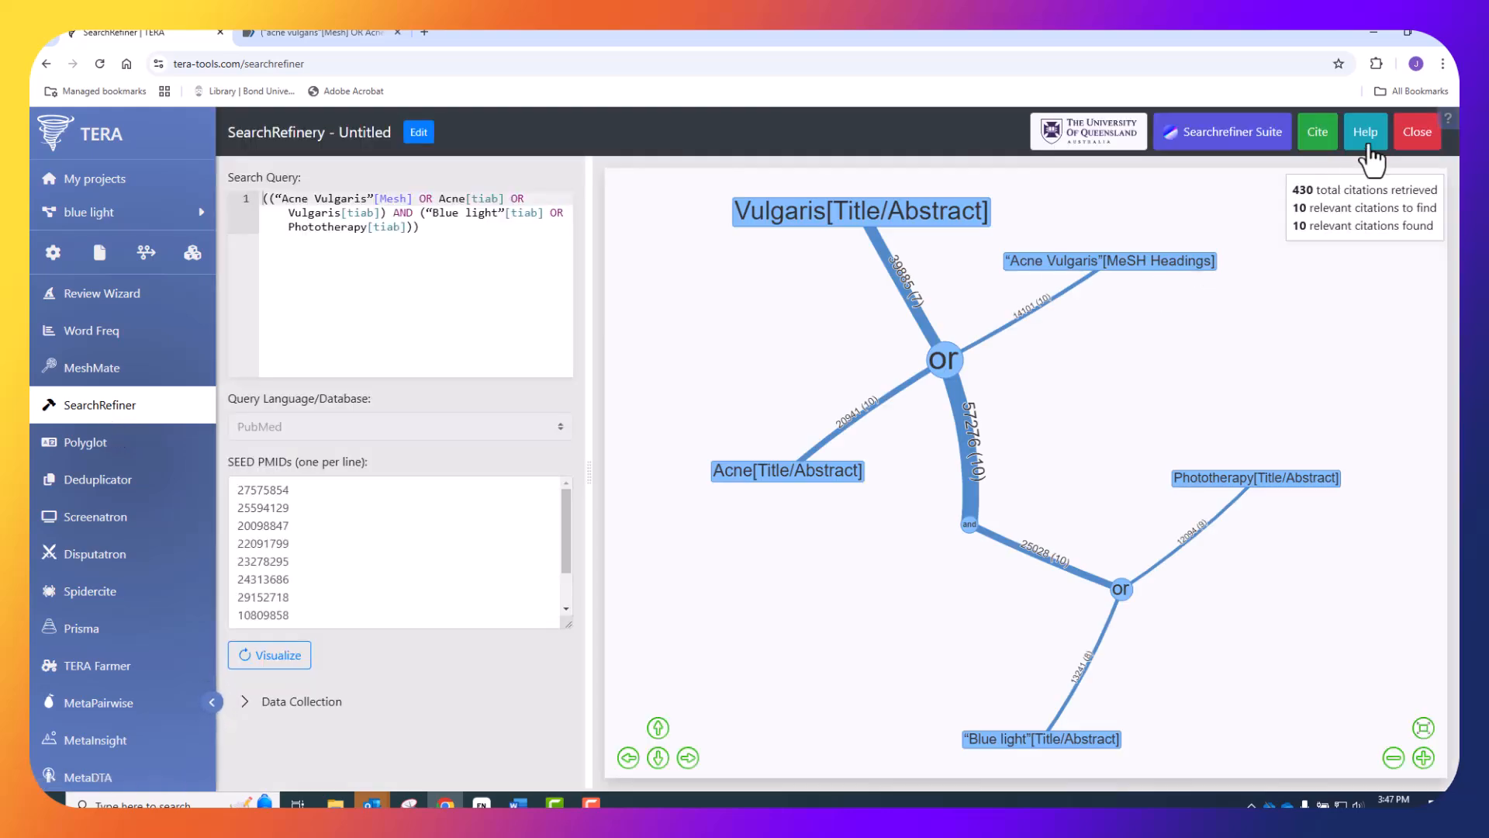
{"action": "left_click", "coordinate": [1414, 130]}
{"action": "left_click", "coordinate": [987, 298]}
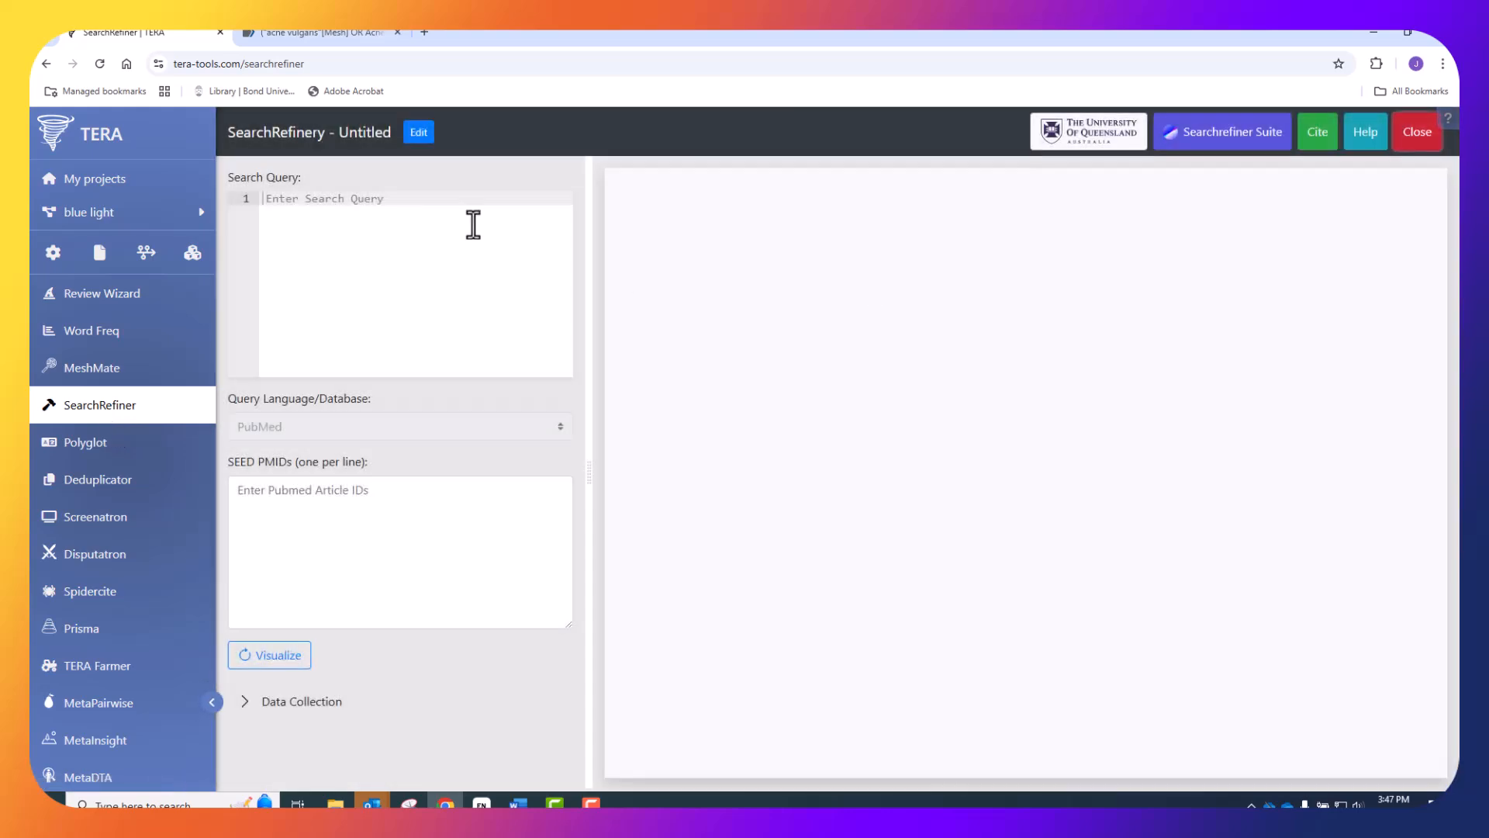
{"action": "key", "text": "ctrl+v"}
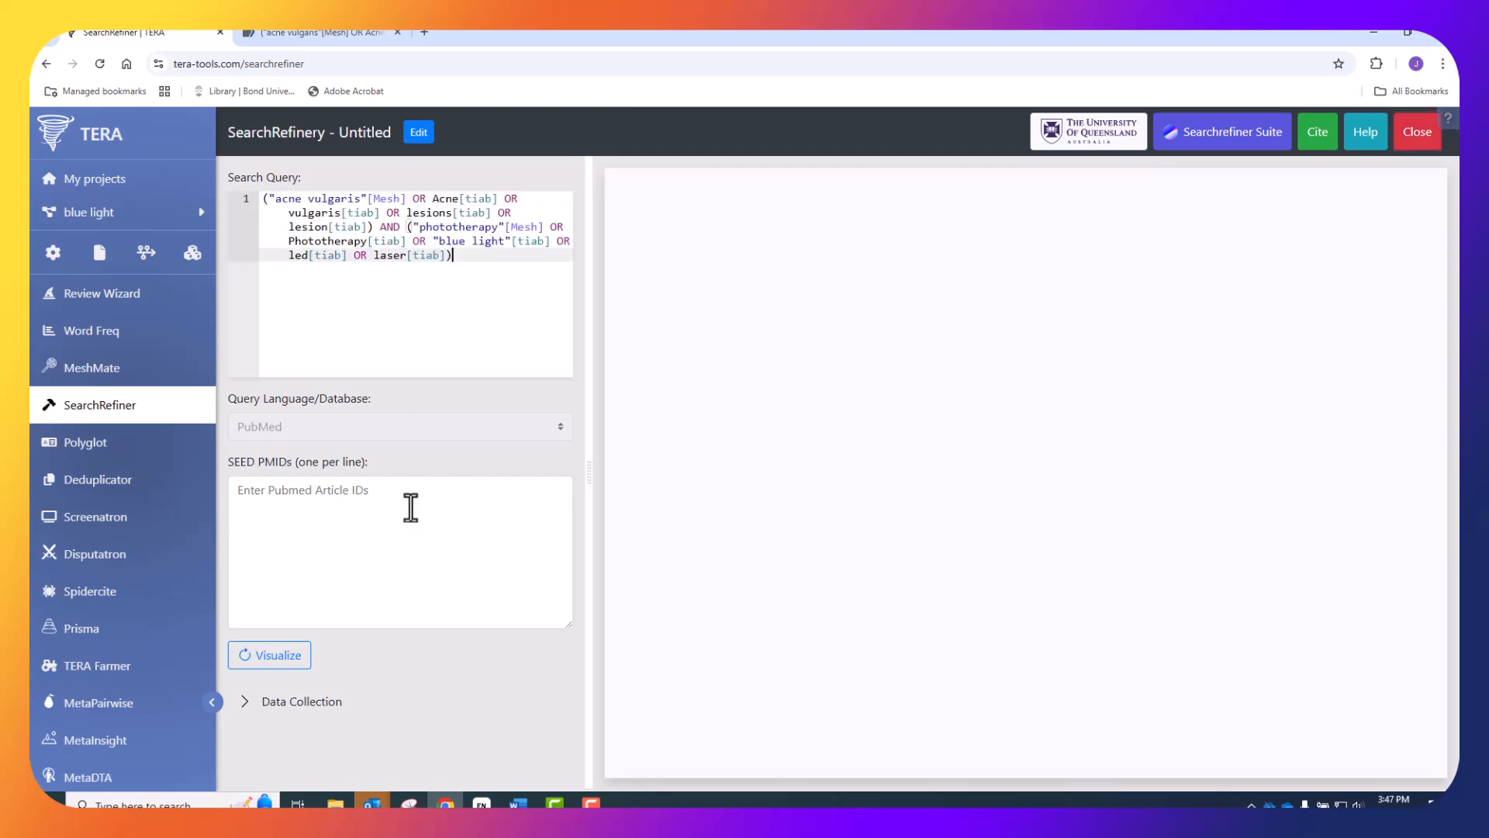
Switch to EndNote and copy the 2016 gel-assisted blue light trial's accession number, 27575854, into SearchRefiner's seed PMIDs.
{"action": "left_click", "coordinate": [481, 802]}
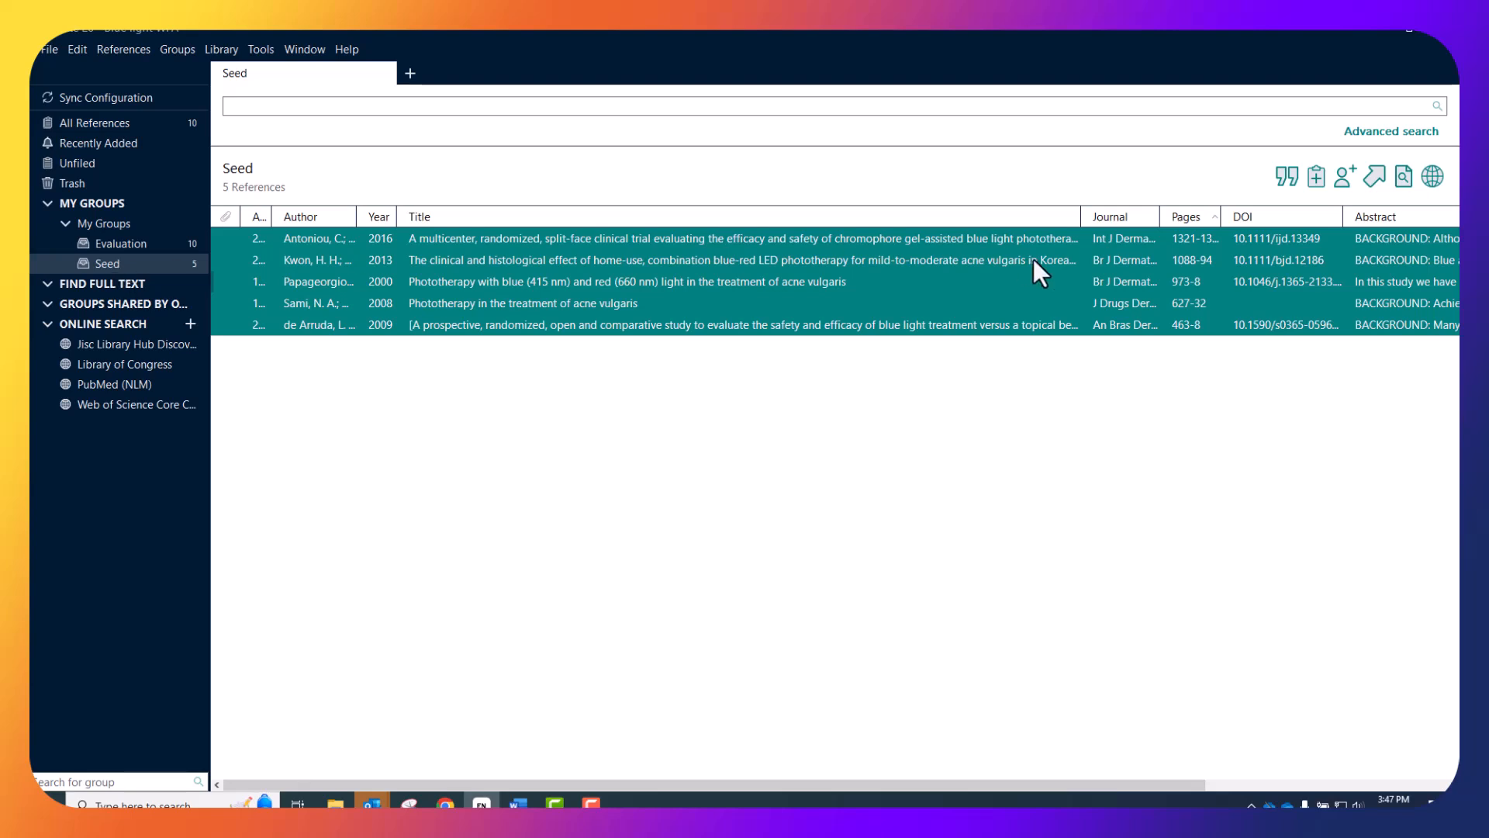
{"action": "left_click", "coordinate": [1006, 244]}
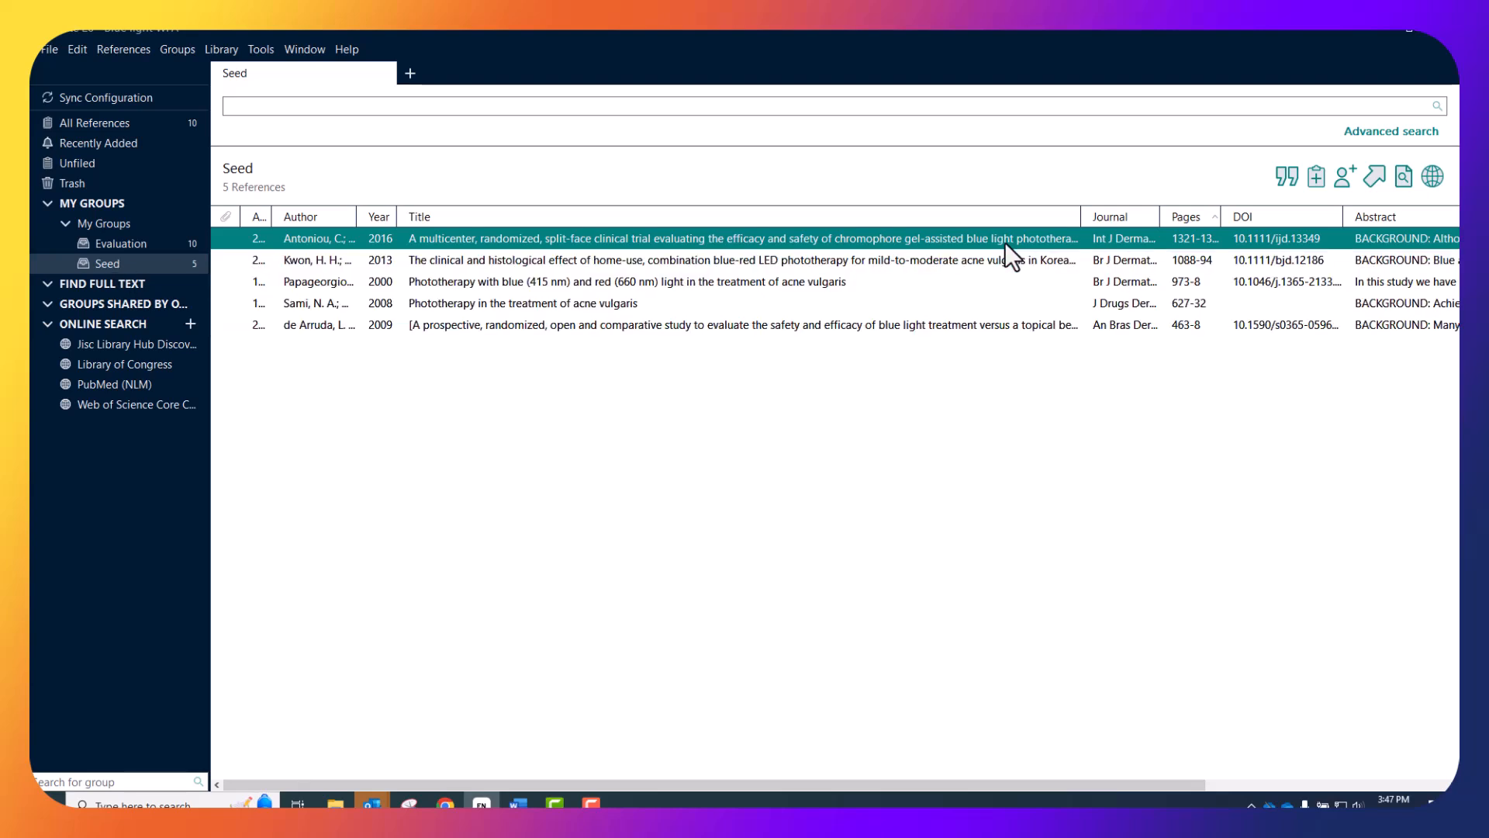
{"action": "double_click", "coordinate": [1004, 242]}
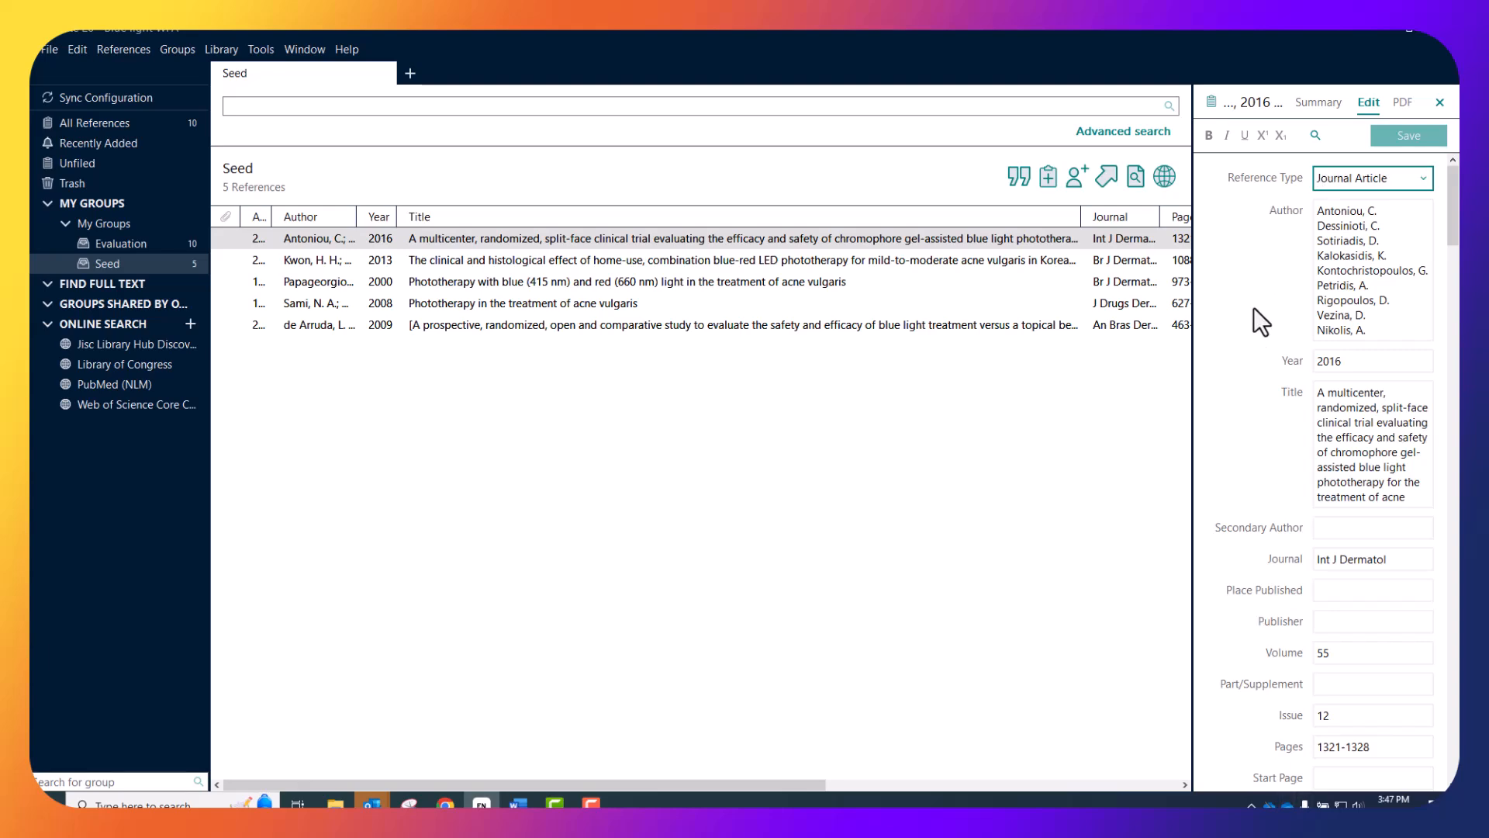
{"action": "scroll", "coordinate": [1253, 307], "scroll_direction": "down", "scroll_amount": 3}
{"action": "scroll", "coordinate": [1242, 405], "scroll_direction": "down", "scroll_amount": 15}
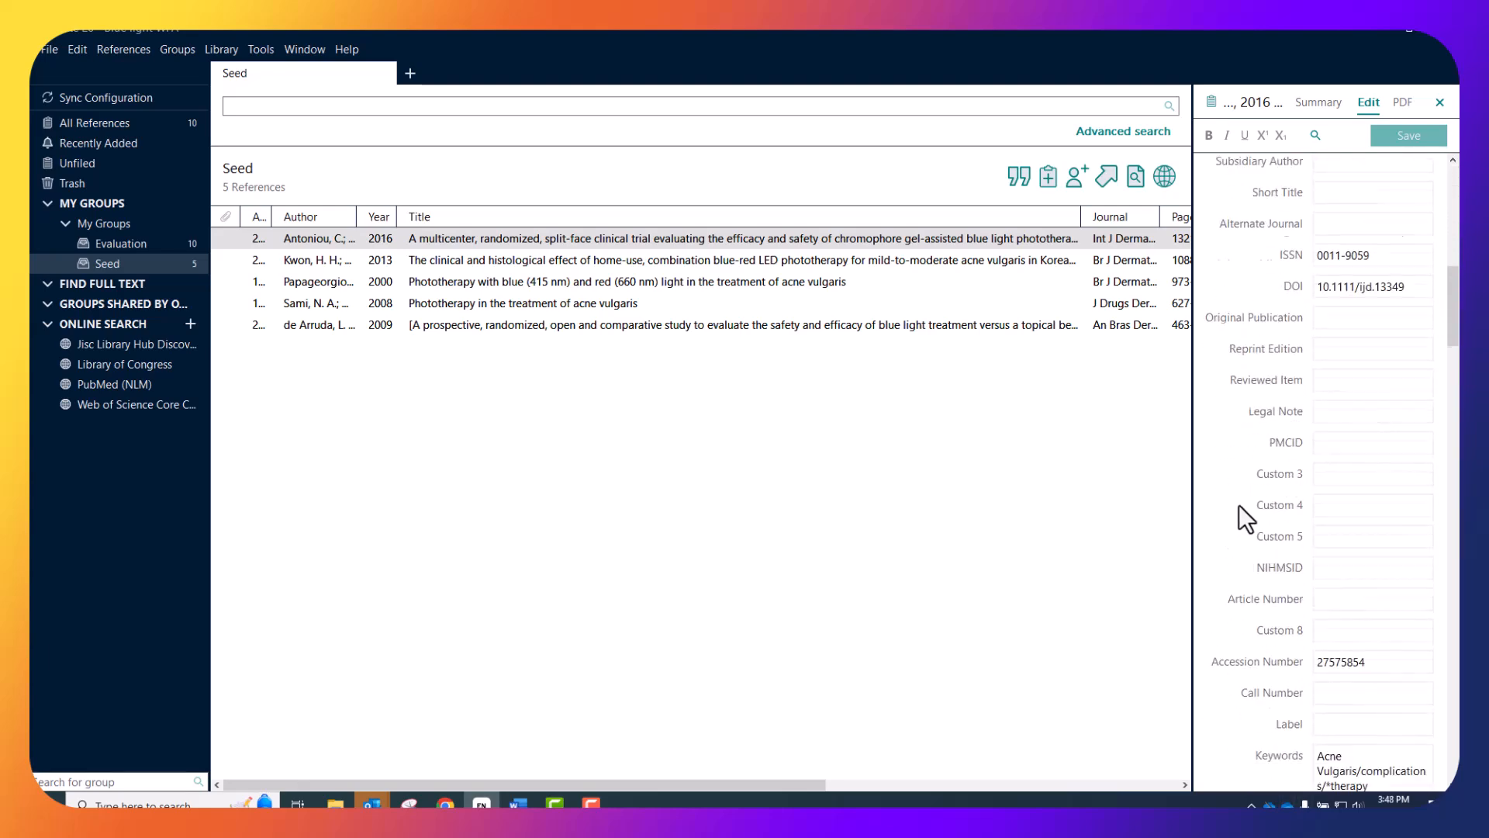
{"action": "left_click_drag", "start_coordinate": [1379, 447], "coordinate": [1283, 448]}
{"action": "key", "text": "ctrl+c"}
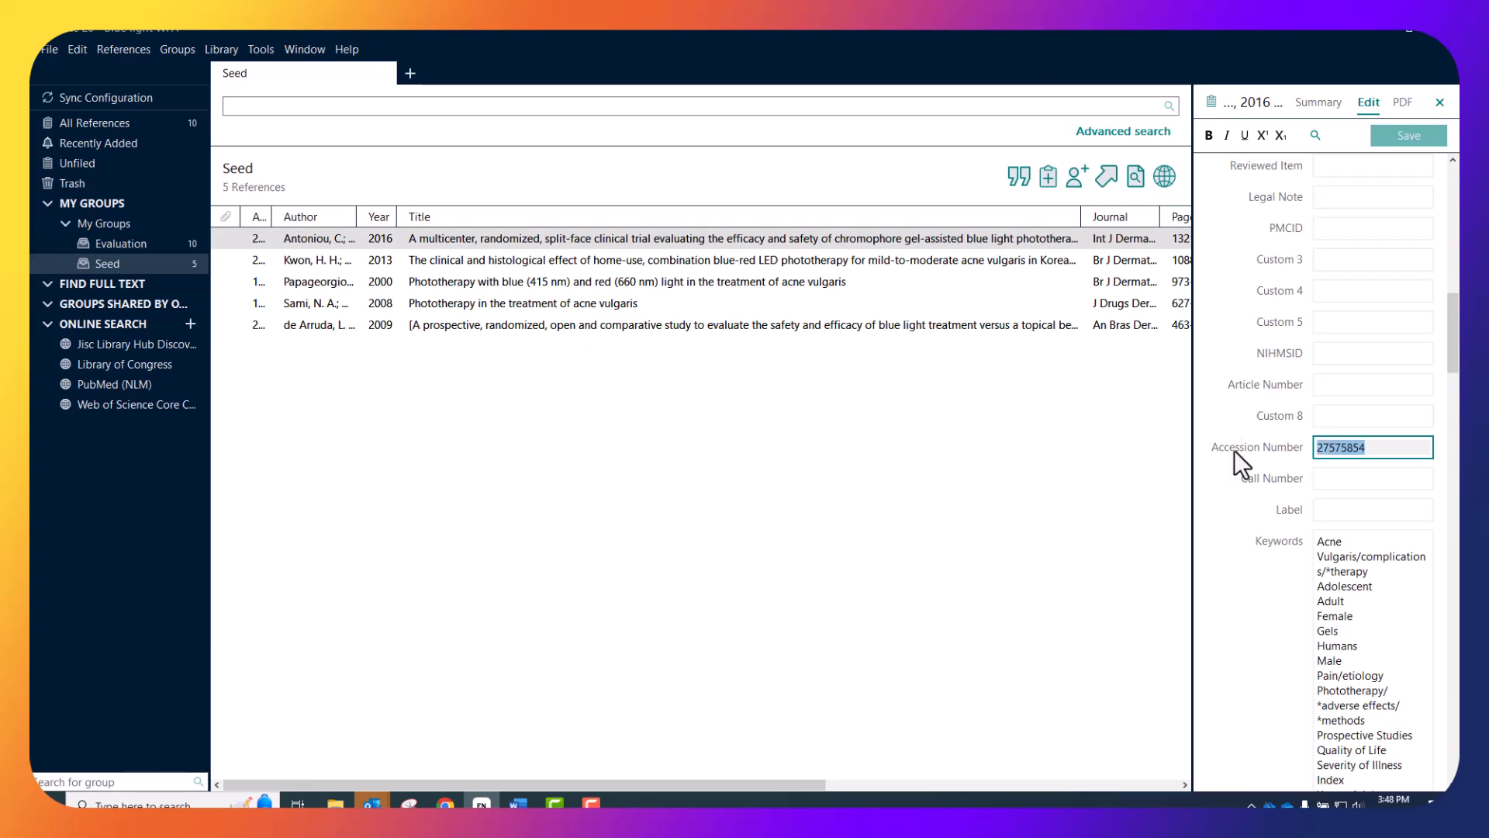
{"action": "left_click", "coordinate": [445, 804]}
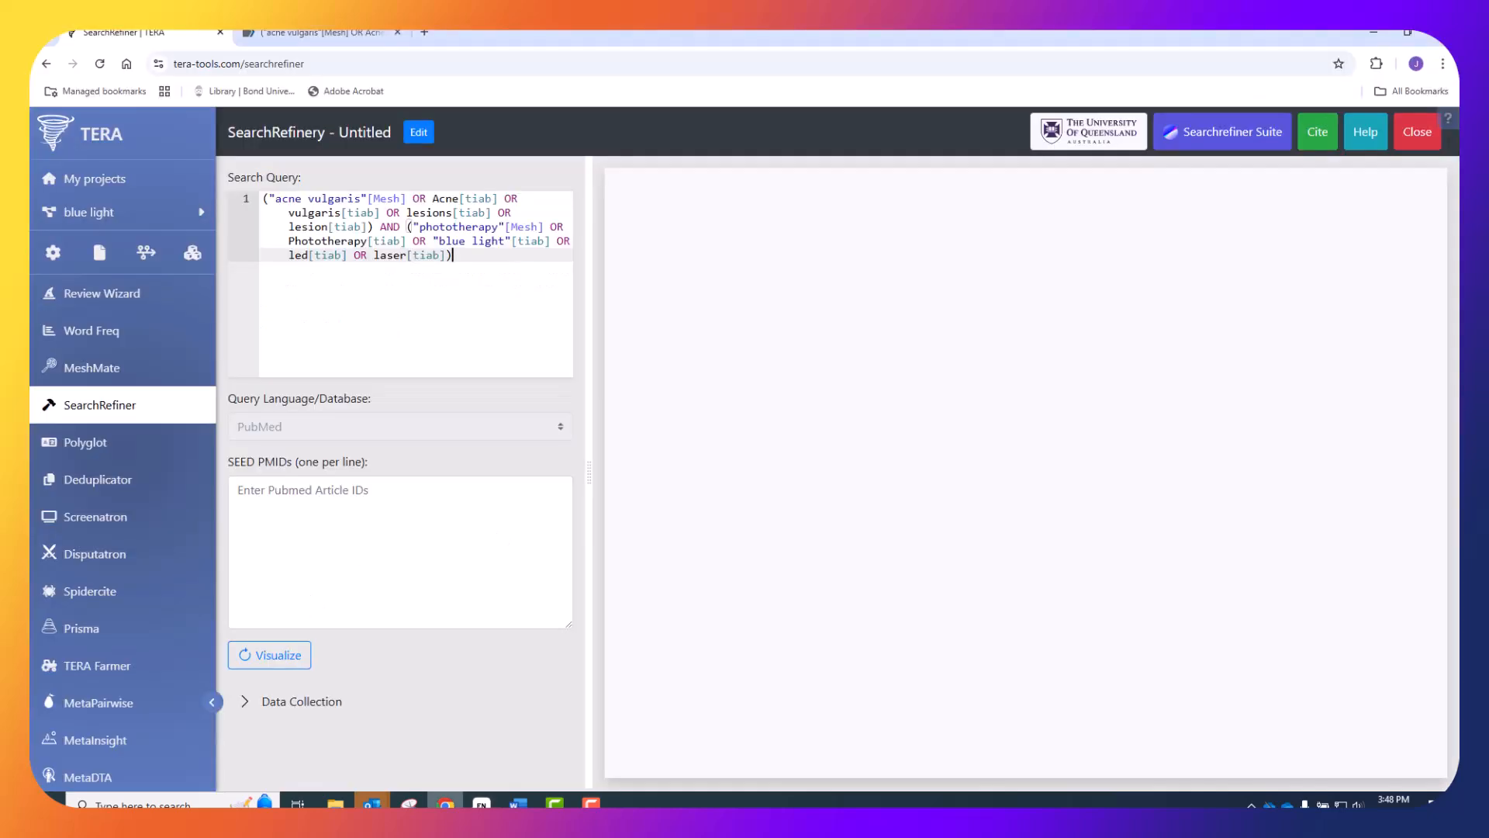
{"action": "left_click", "coordinate": [293, 497]}
{"action": "key", "text": "ctrl+v"}
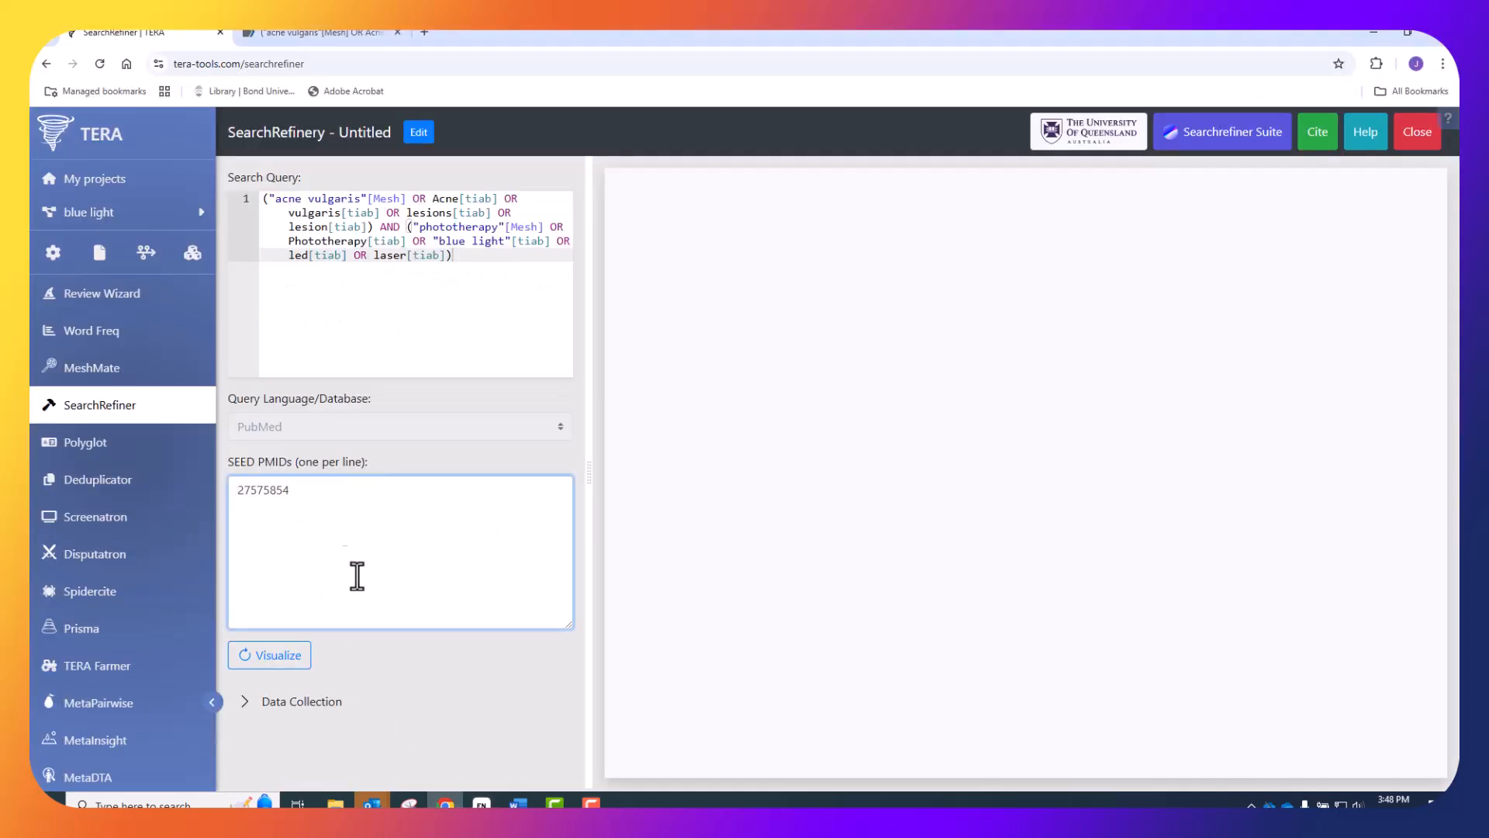
Add accession number 23278295 from the 2013 home-use blue-red LED study in EndNote to SearchRefiner's seed PMIDs.
{"action": "left_click", "coordinate": [482, 804]}
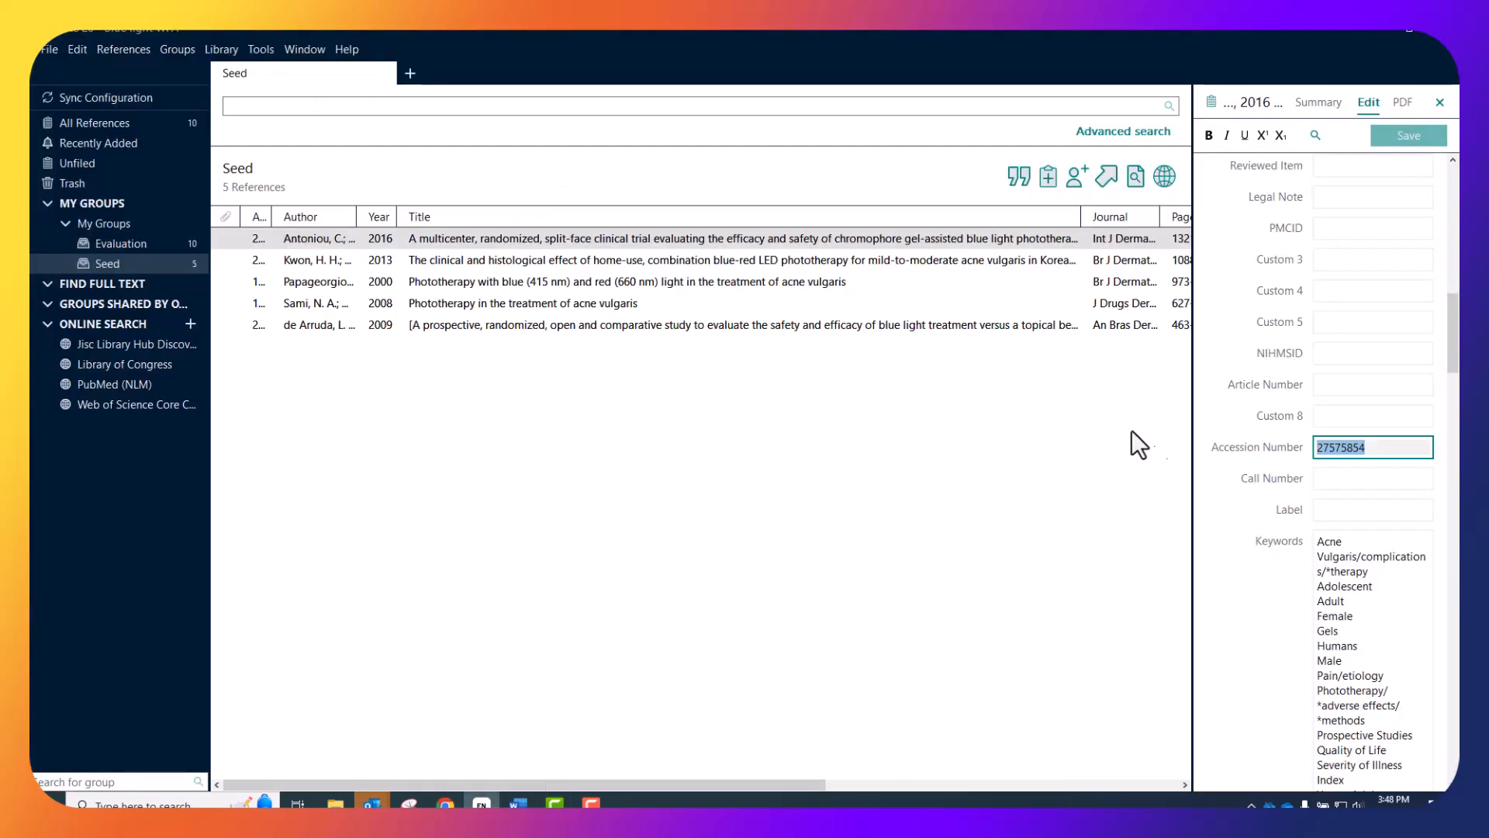
{"action": "left_click", "coordinate": [1010, 260]}
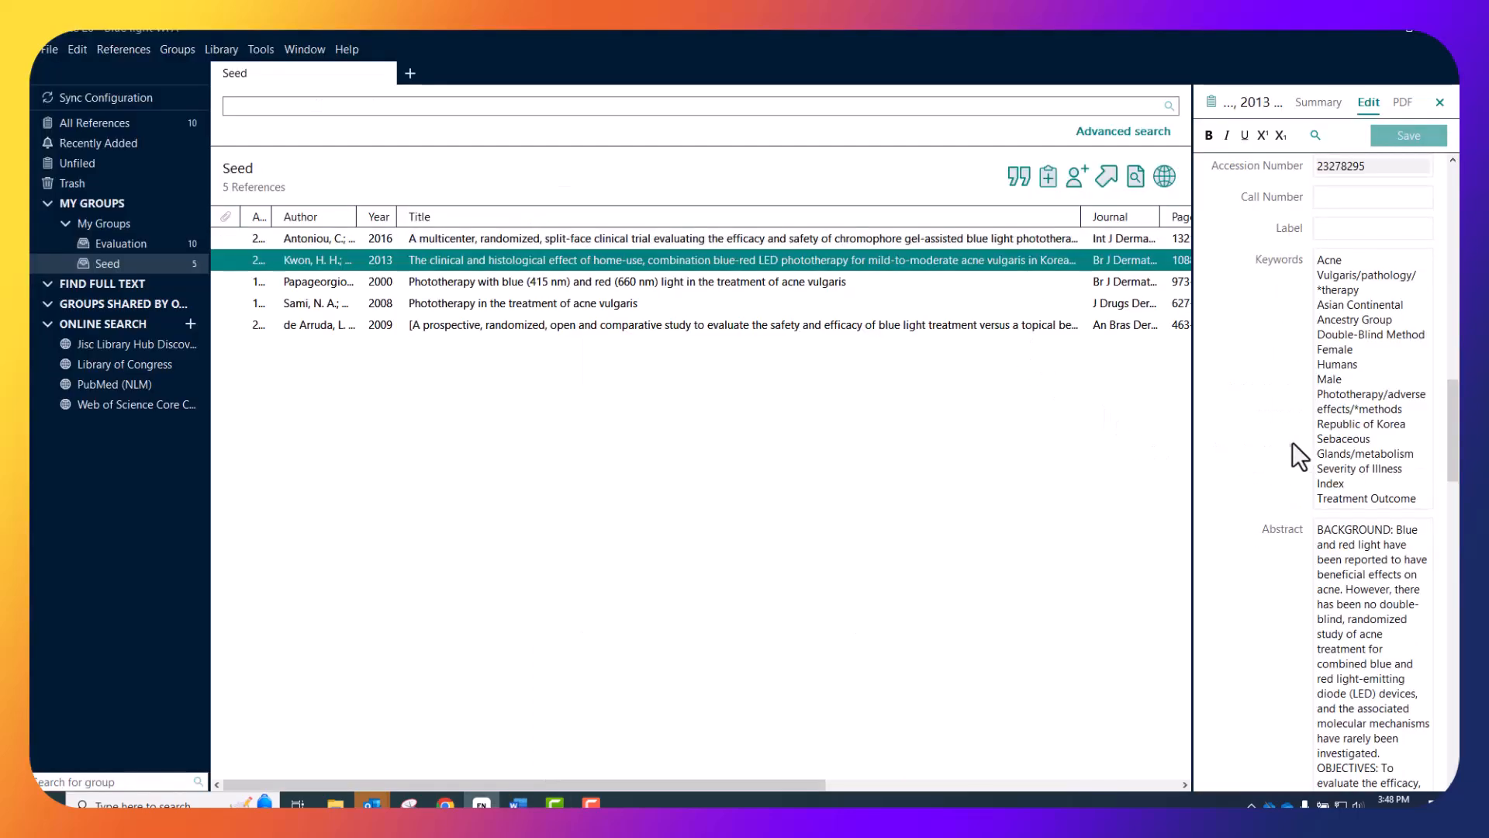
{"action": "double_click", "coordinate": [1358, 157]}
{"action": "key", "text": "ctrl+c"}
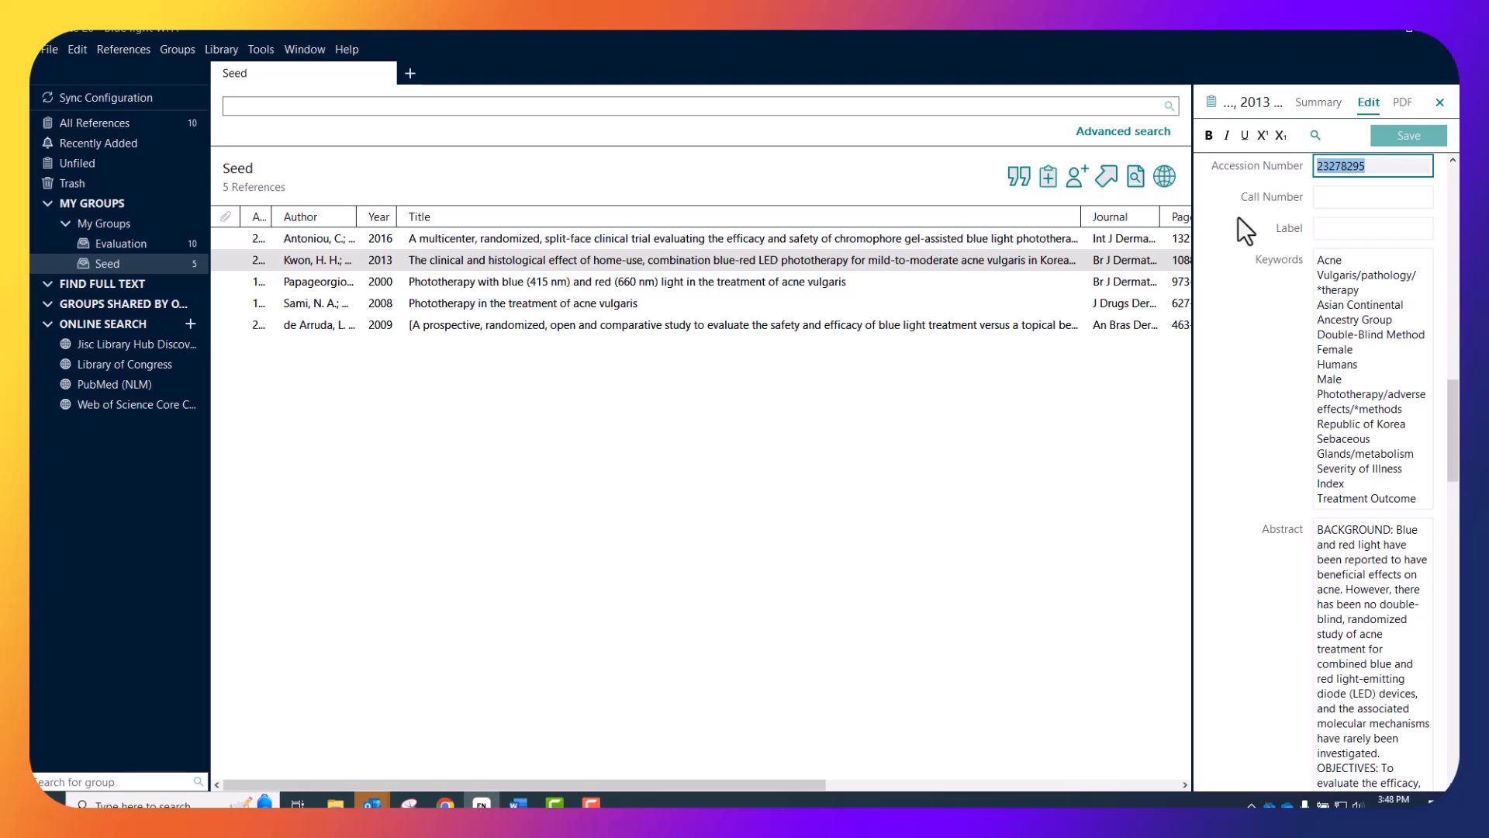
{"action": "left_click", "coordinate": [446, 804]}
{"action": "key", "text": "ctrl+v"}
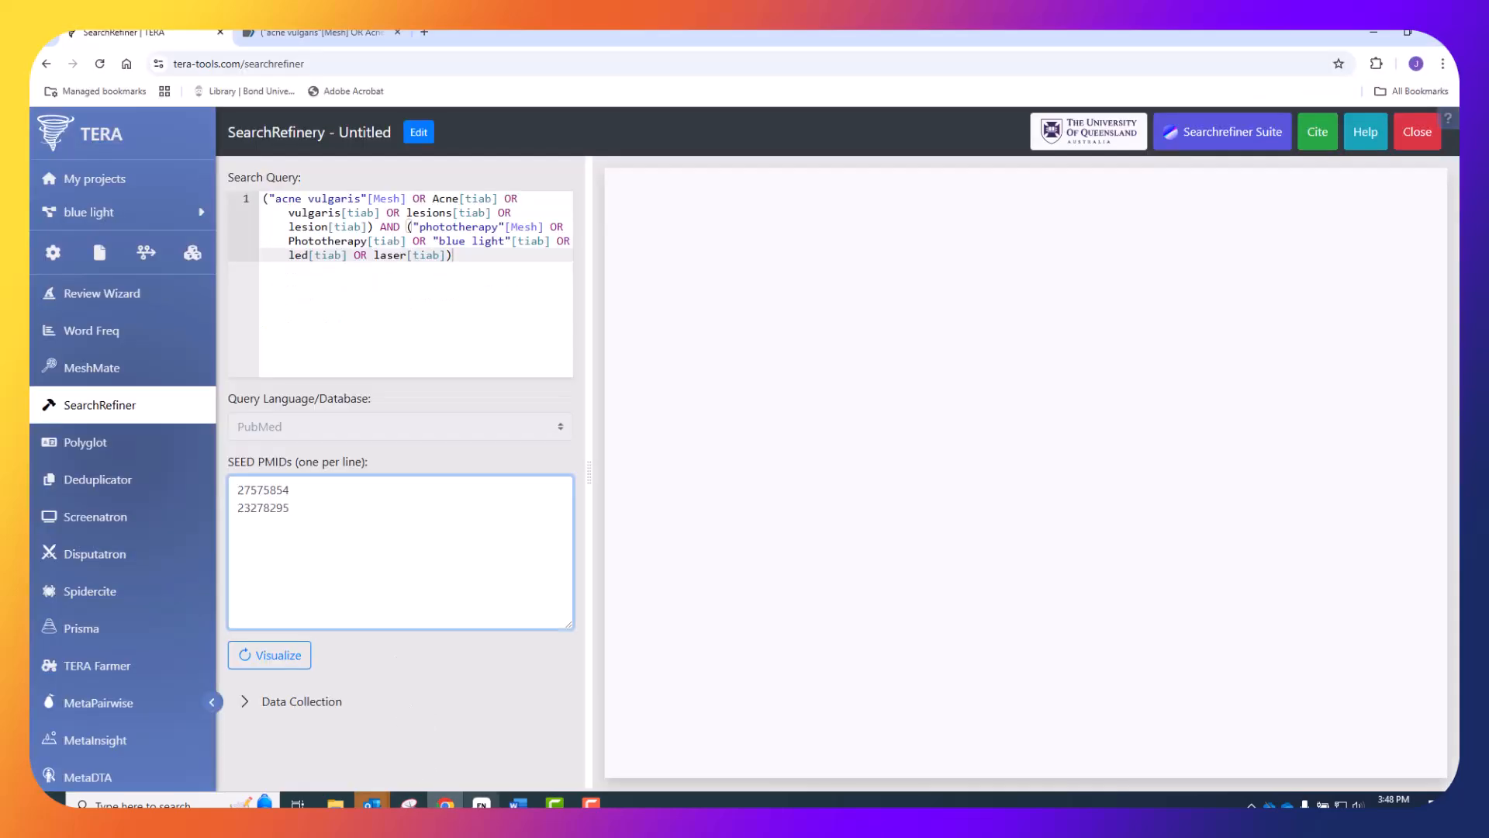
Add accession number 10809858 from EndNote's 2000 study on blue (415 nm) and red (660 nm) light to SearchRefiner's seed PMIDs.
{"action": "left_click", "coordinate": [480, 804]}
{"action": "left_click", "coordinate": [822, 281]}
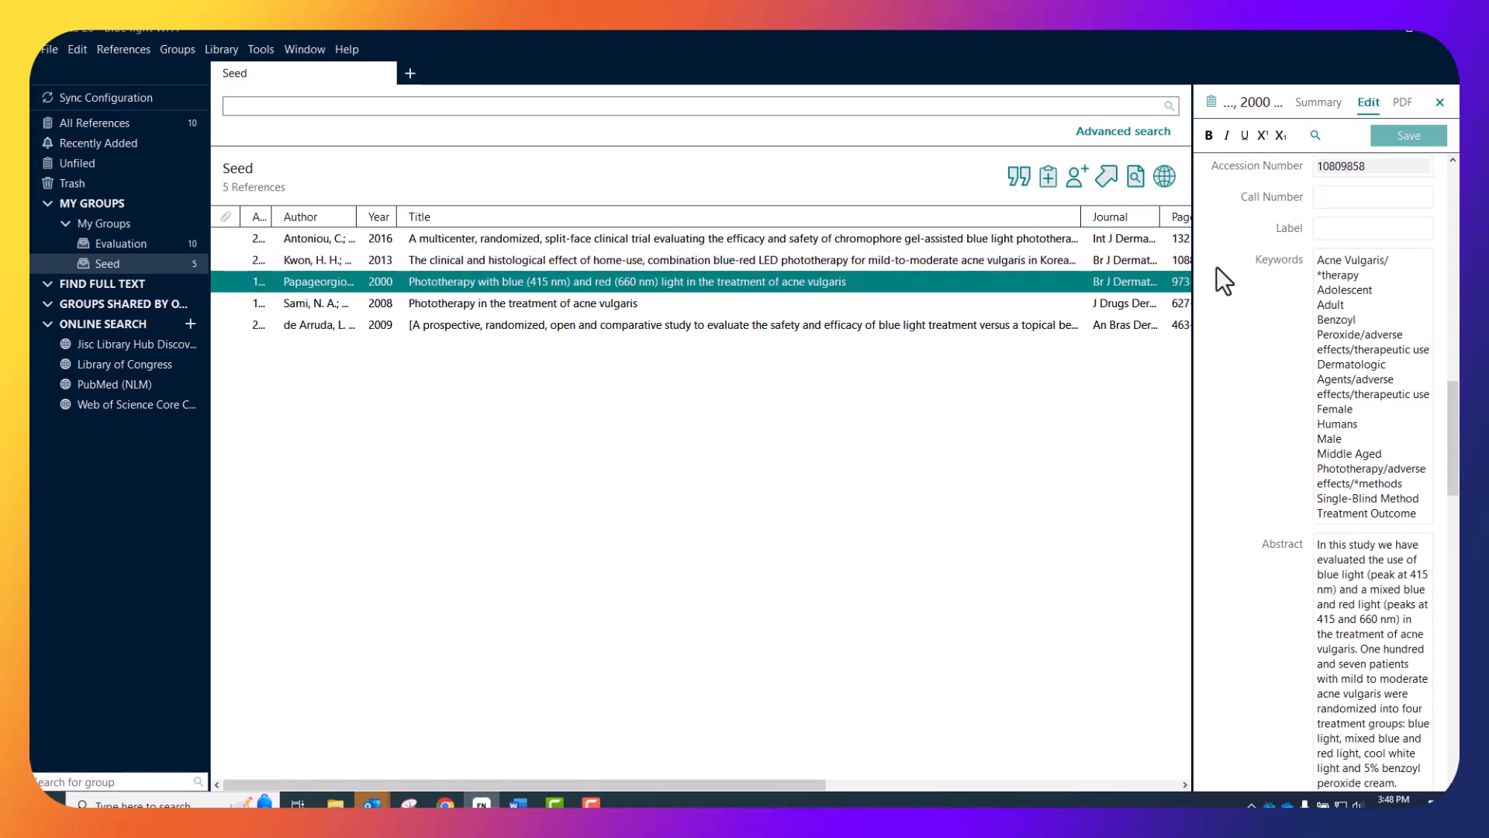
{"action": "double_click", "coordinate": [1365, 165]}
{"action": "key", "text": "ctrl+c"}
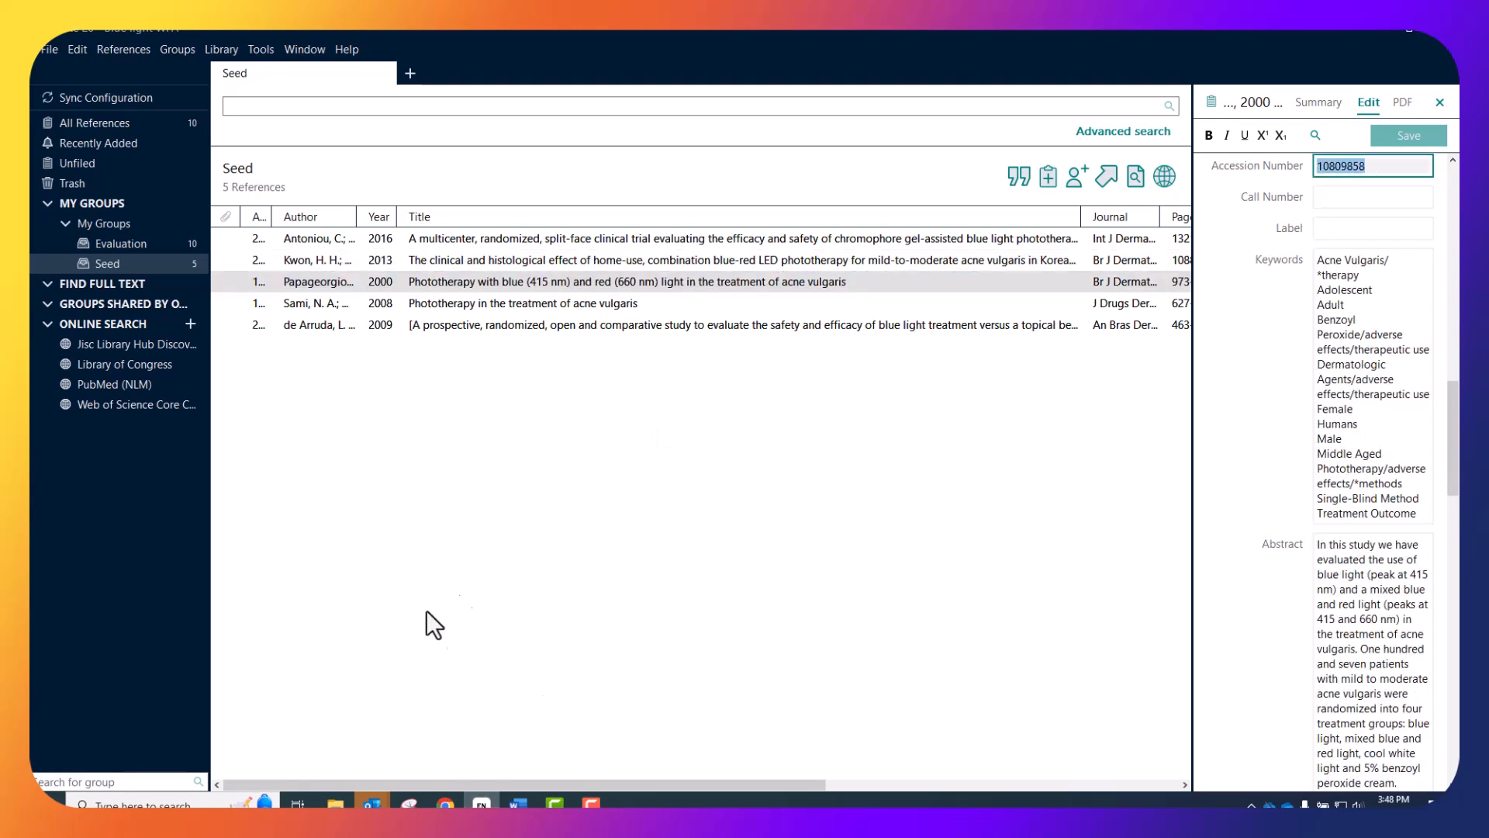
{"action": "left_click", "coordinate": [446, 804]}
{"action": "left_click", "coordinate": [319, 561]}
{"action": "key", "text": "ctrl+v"}
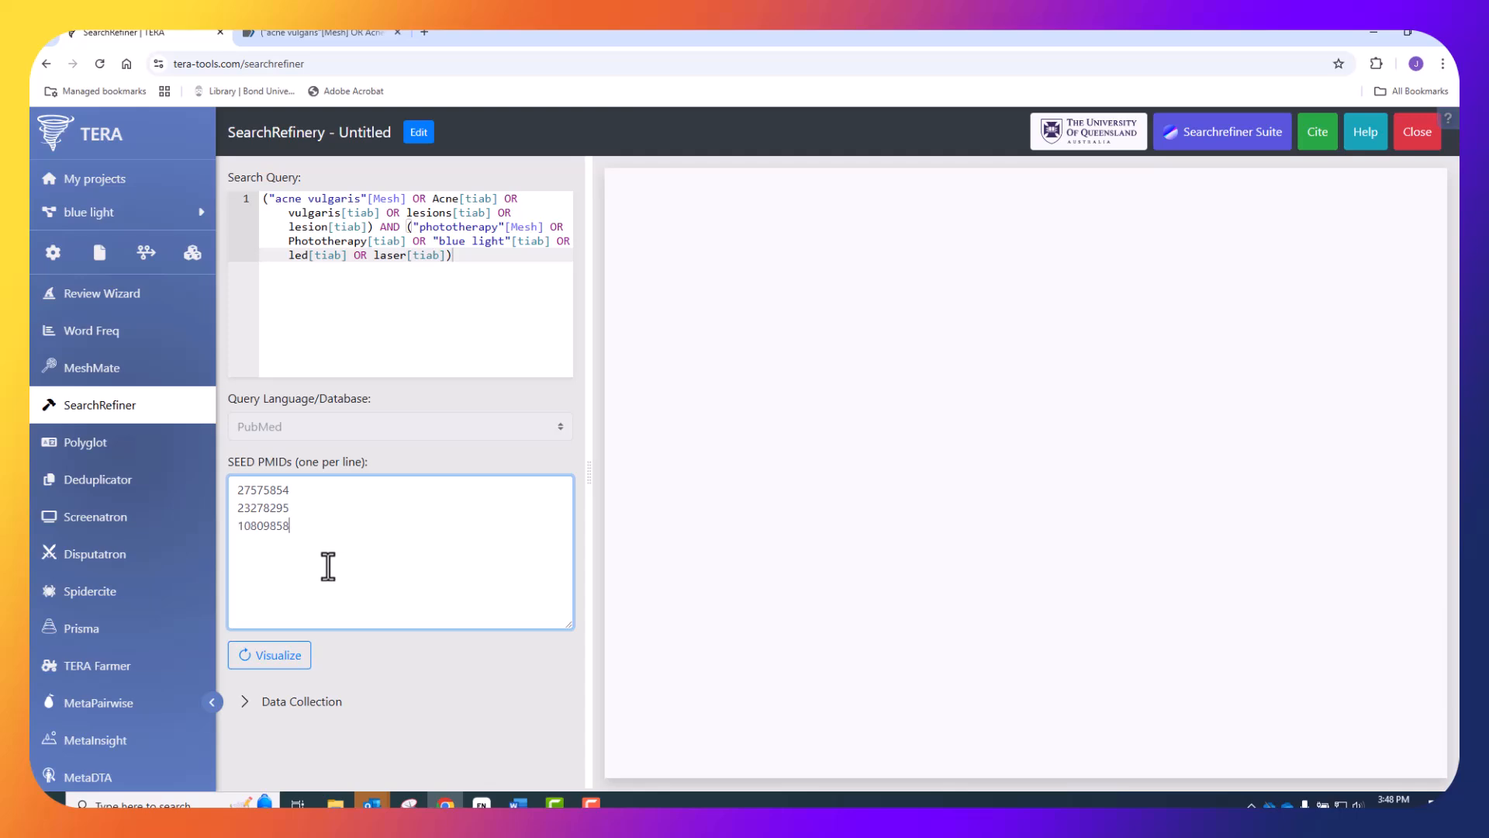
Add accession number 18664153 from EndNote's 2008 reference "Phototherapy in the treatment of acne vulgaris" to SearchRefiner's seed PMIDs.
{"action": "left_click", "coordinate": [480, 804]}
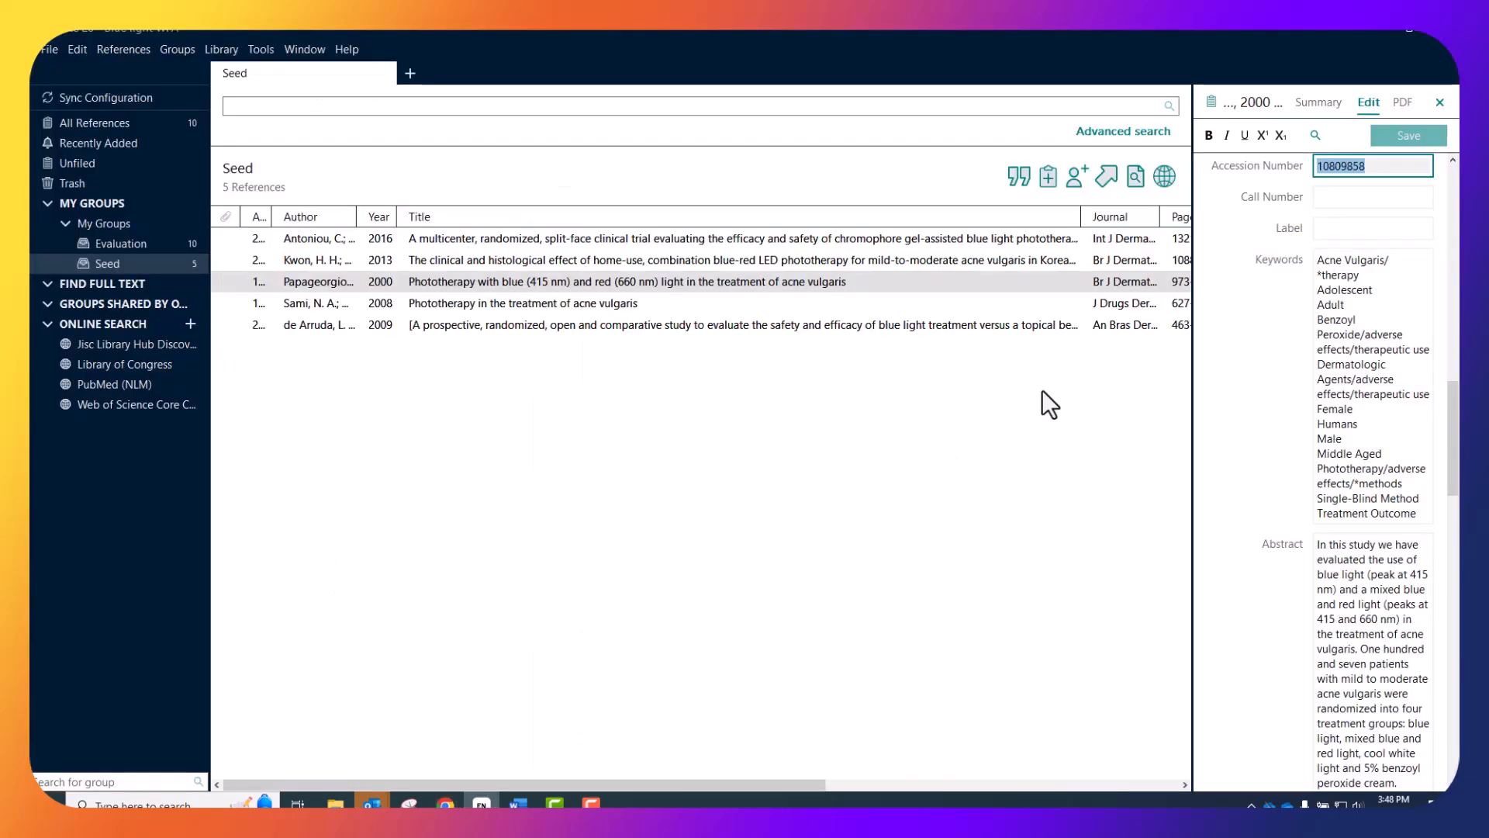
{"action": "left_click", "coordinate": [1095, 304]}
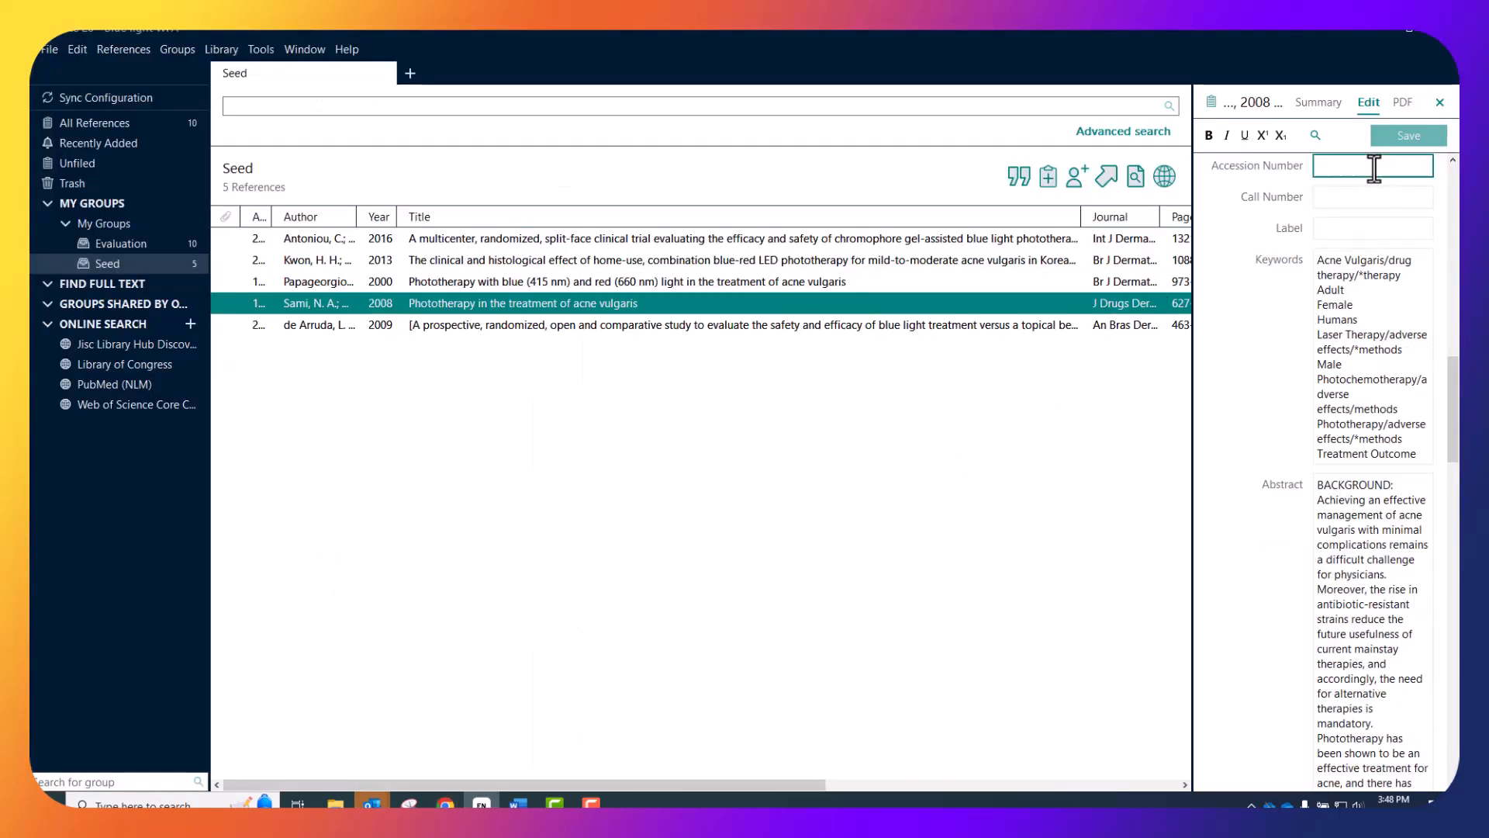
{"action": "double_click", "coordinate": [1374, 167]}
{"action": "key", "text": "ctrl+c"}
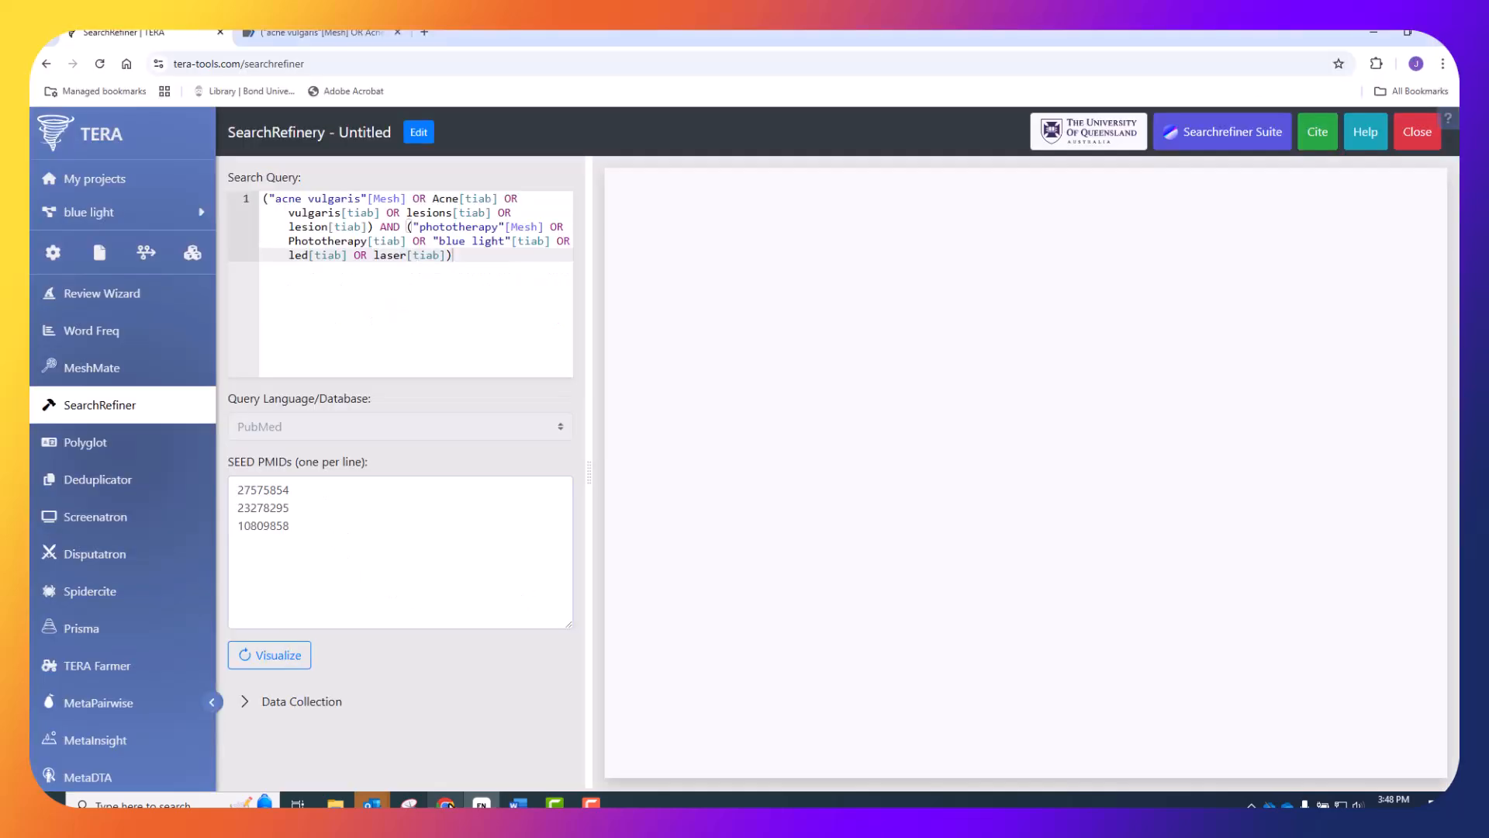
{"action": "left_click", "coordinate": [445, 803]}
{"action": "key", "text": "ctrl+v"}
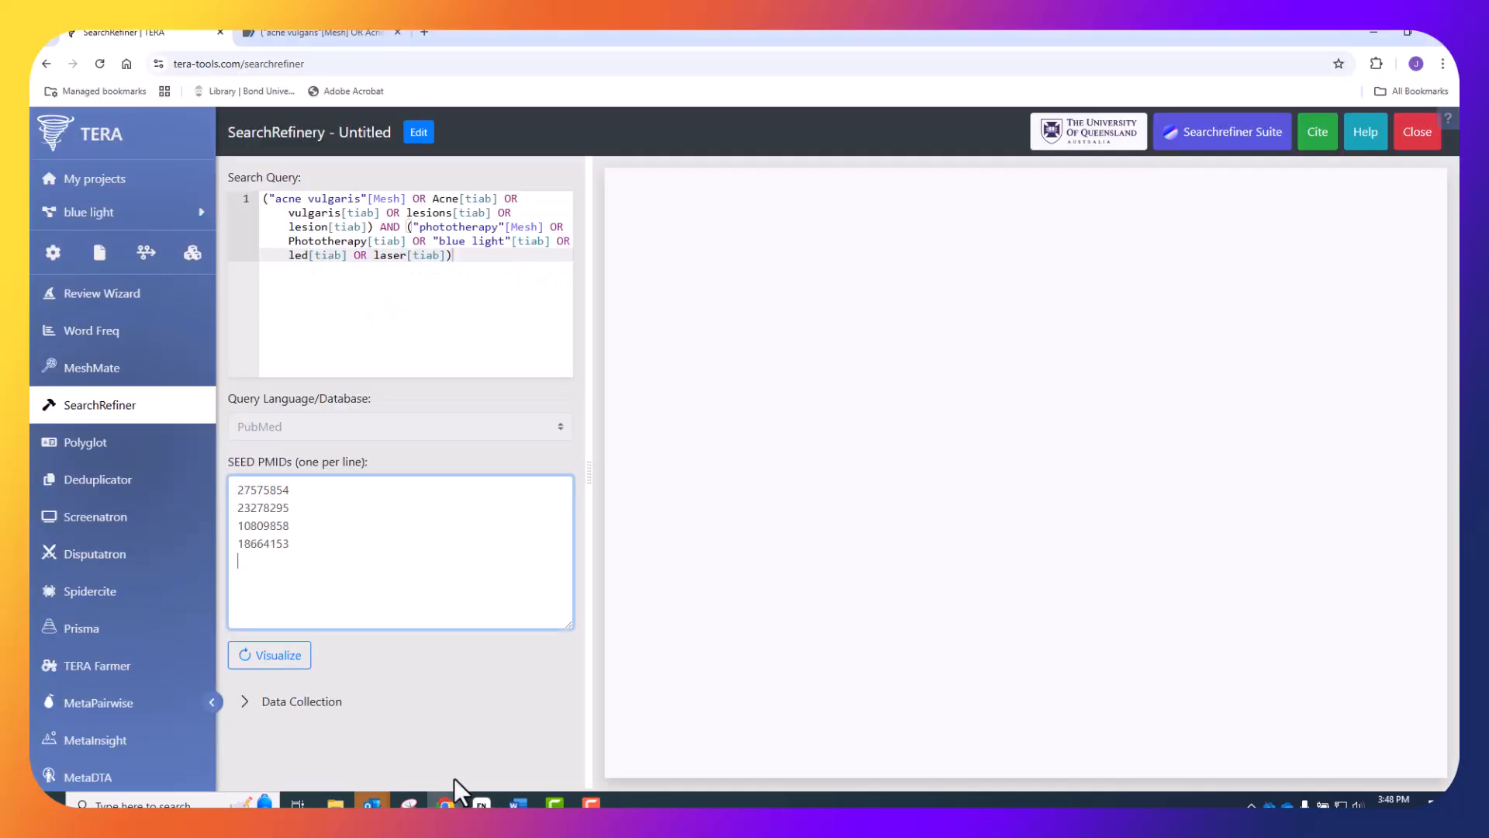
Add accession number 20098847 from EndNote's 2009 blue light versus benzoyl peroxide study to SearchRefiner's seed PMIDs.
{"action": "left_click", "coordinate": [482, 804]}
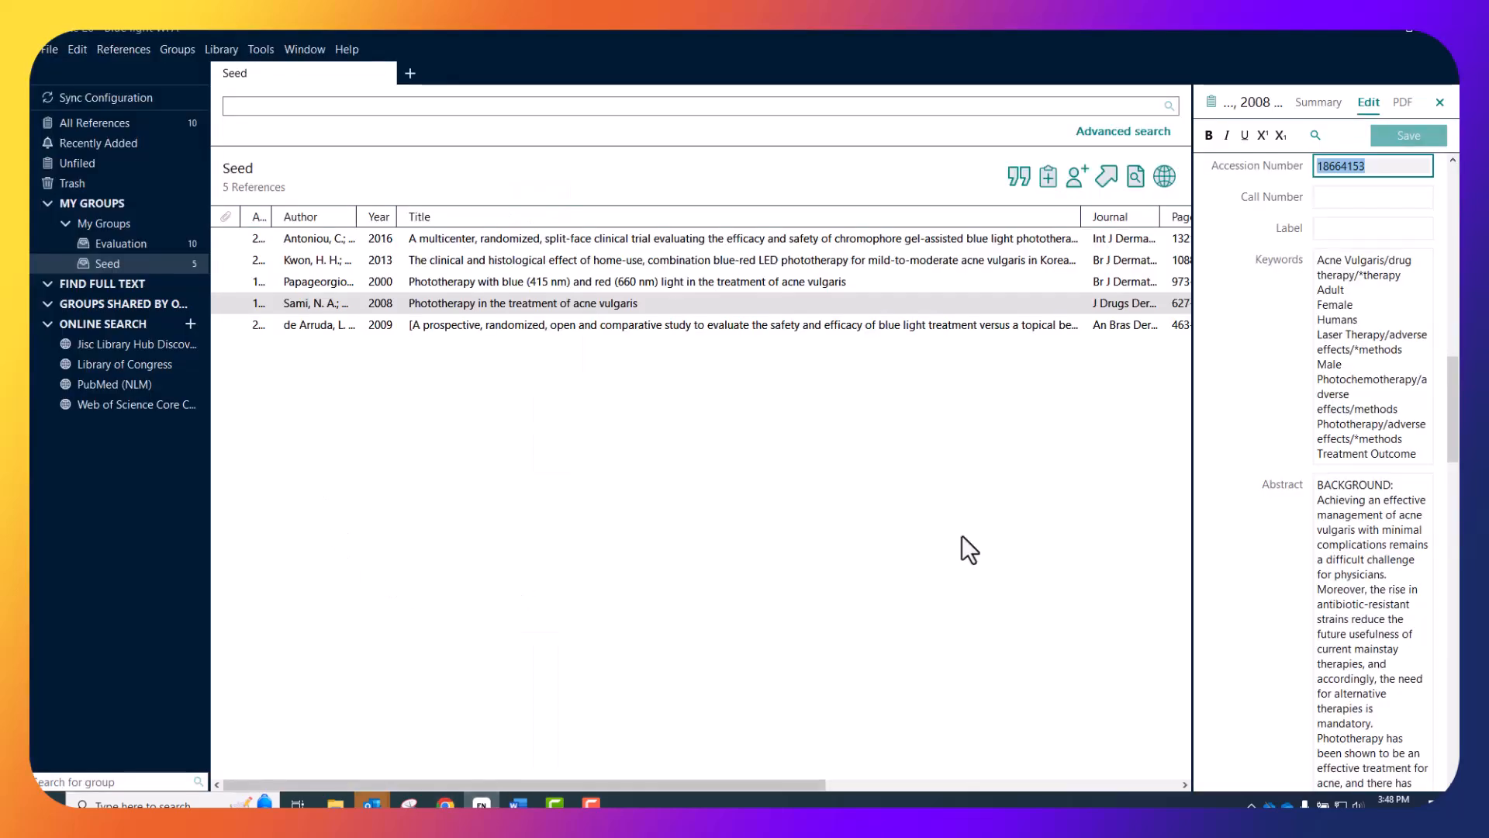
{"action": "left_click", "coordinate": [953, 324]}
{"action": "double_click", "coordinate": [1369, 165]}
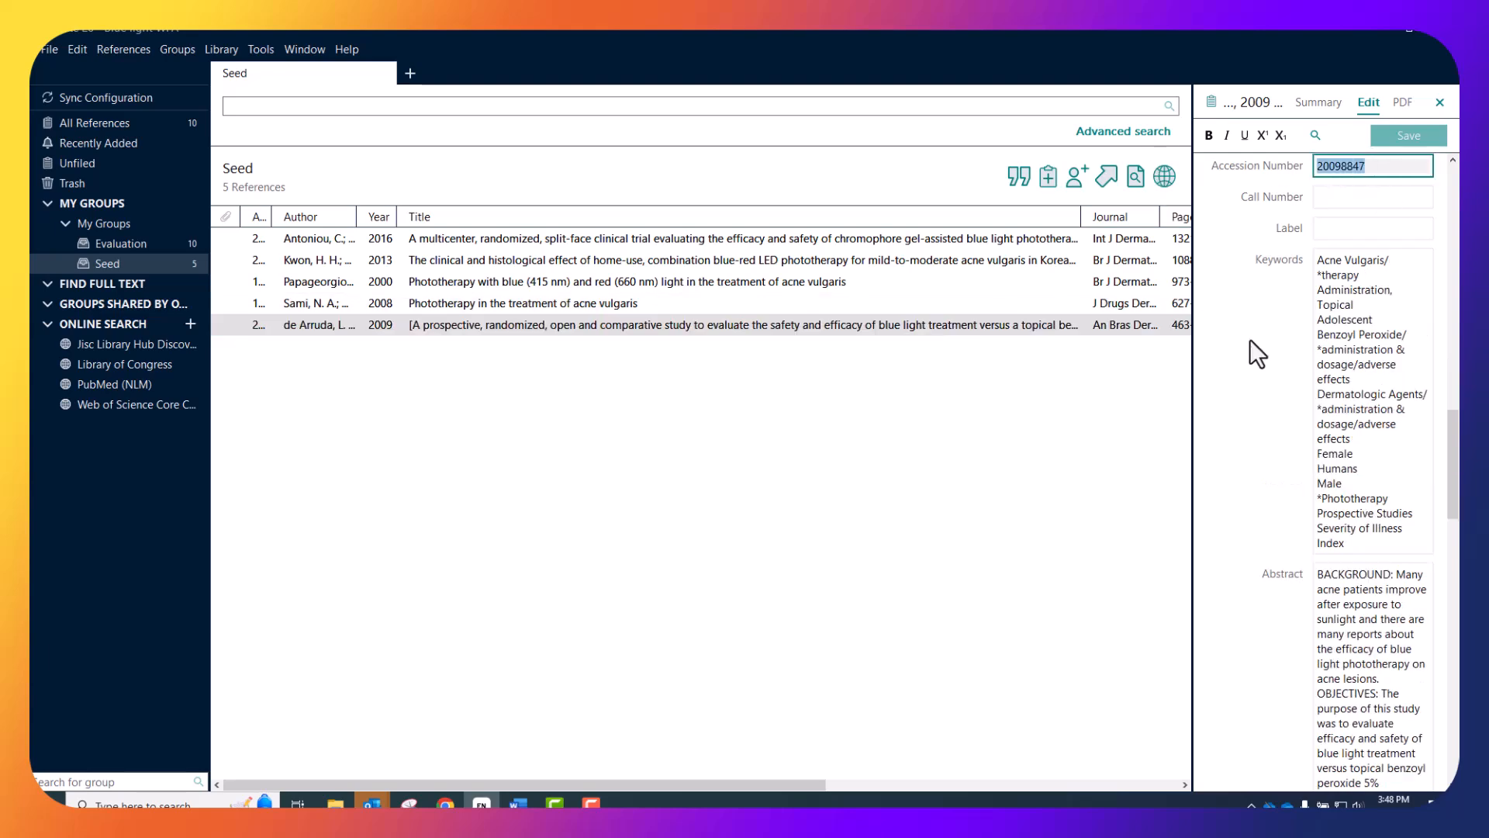
{"action": "key", "text": "ctrl+c"}
{"action": "left_click", "coordinate": [445, 804]}
{"action": "key", "text": "ctrl+v"}
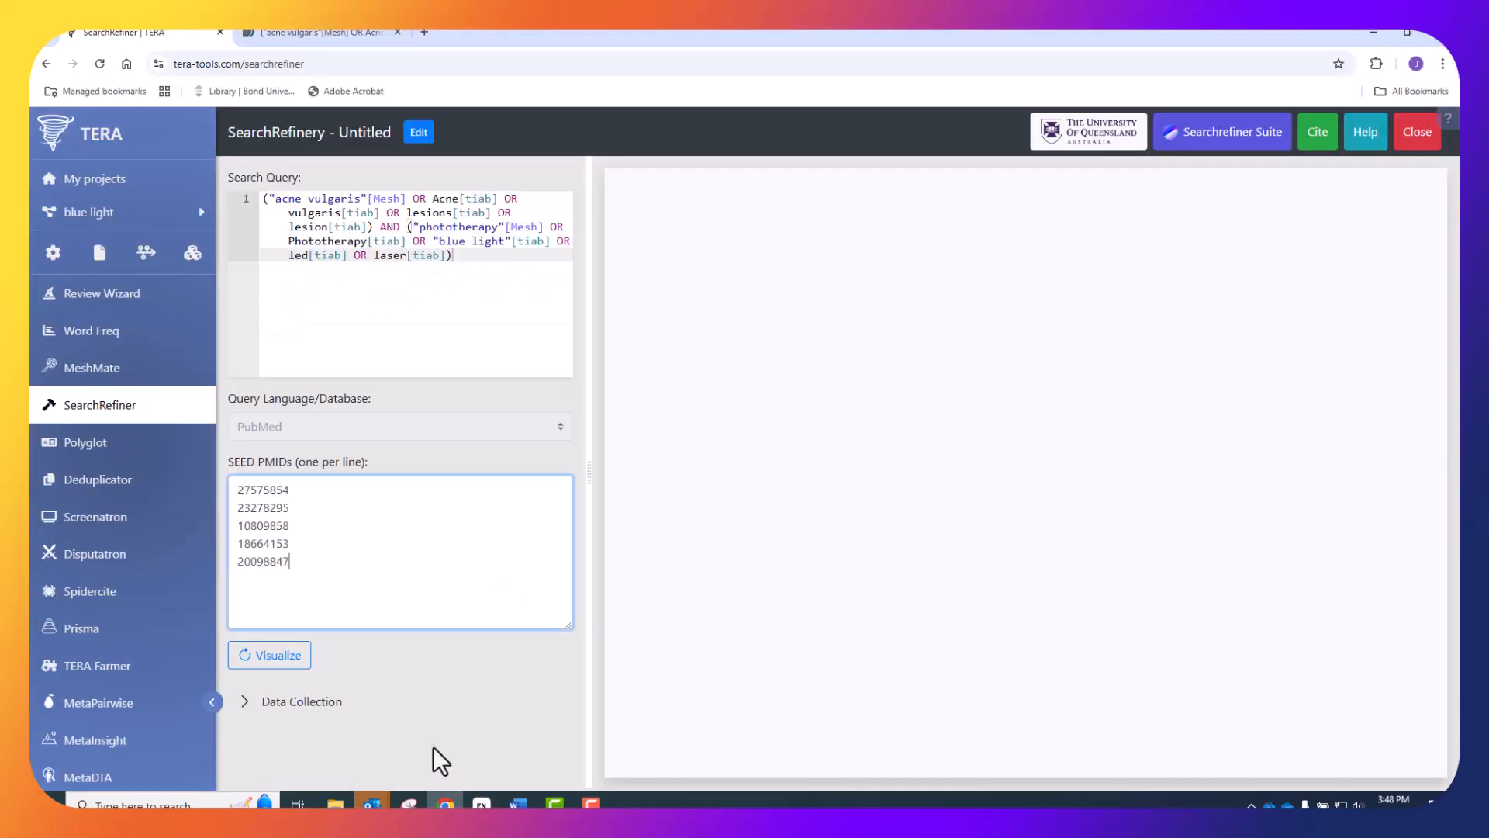
Return to EndNote and set the output style of the reference summary to Search Refiner.
{"action": "left_click", "coordinate": [481, 803]}
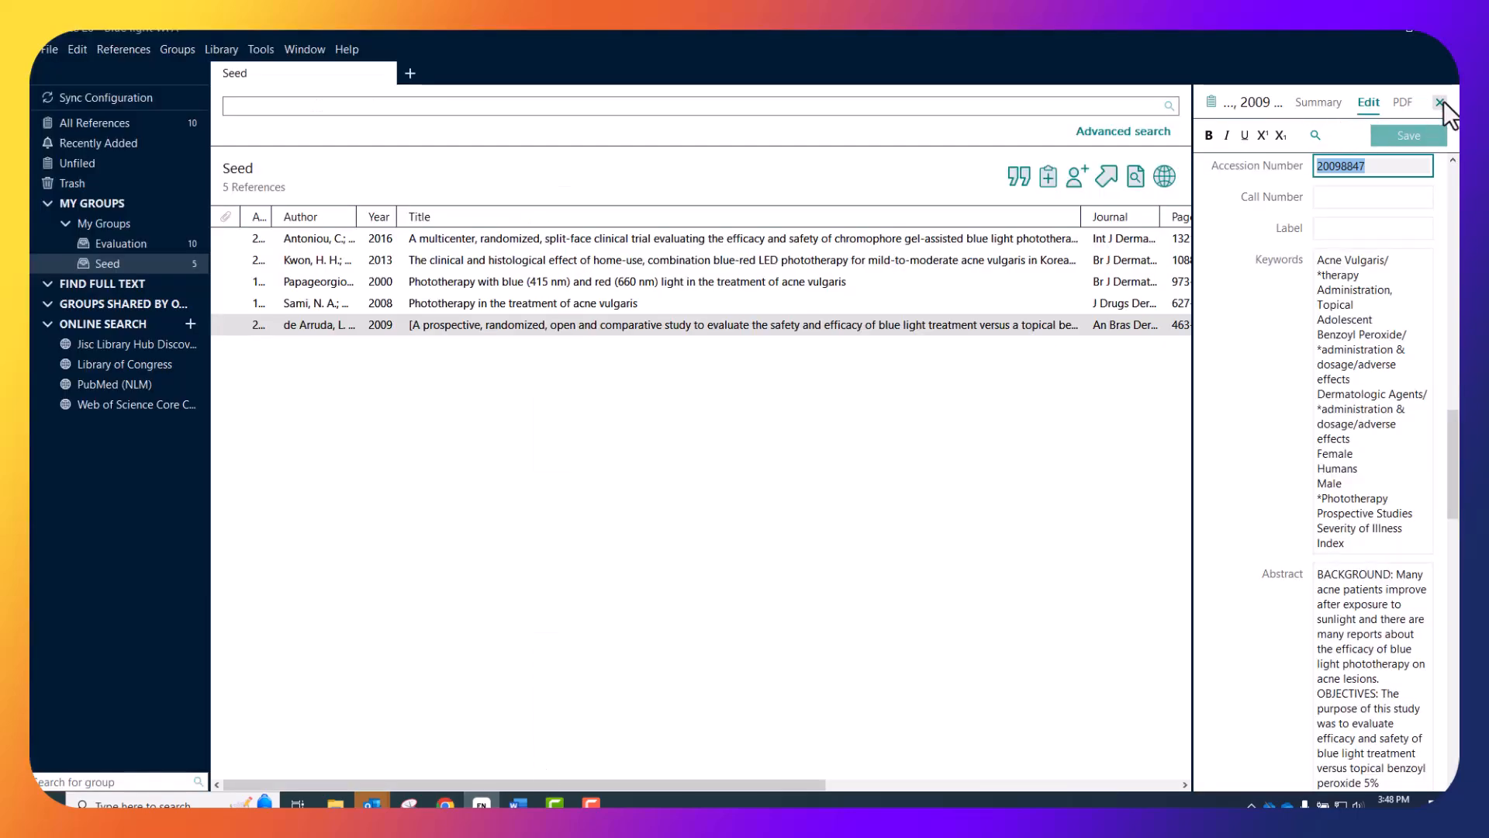
{"action": "left_click", "coordinate": [1319, 103]}
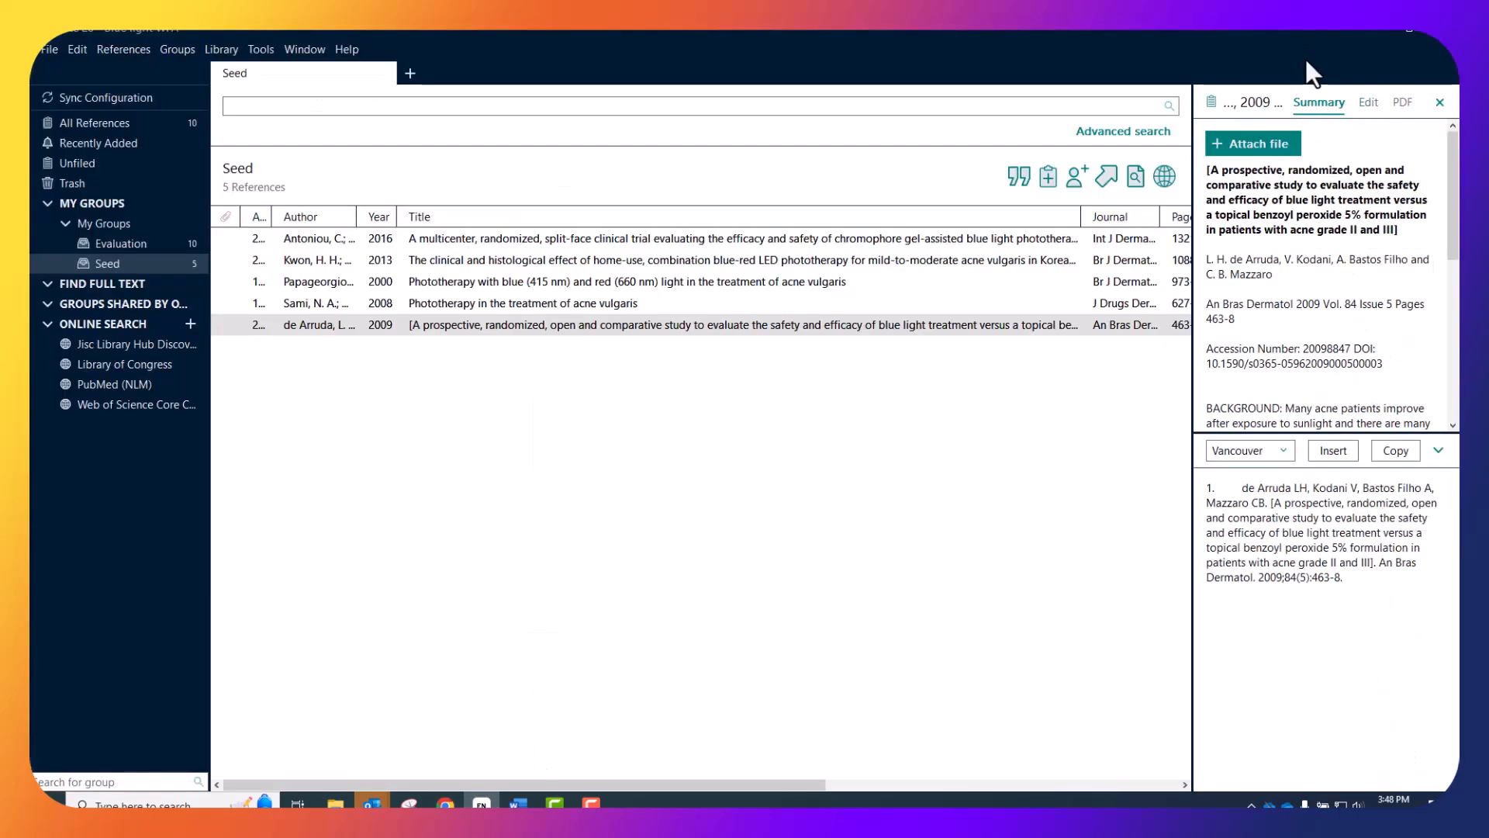
{"action": "left_click", "coordinate": [1255, 450]}
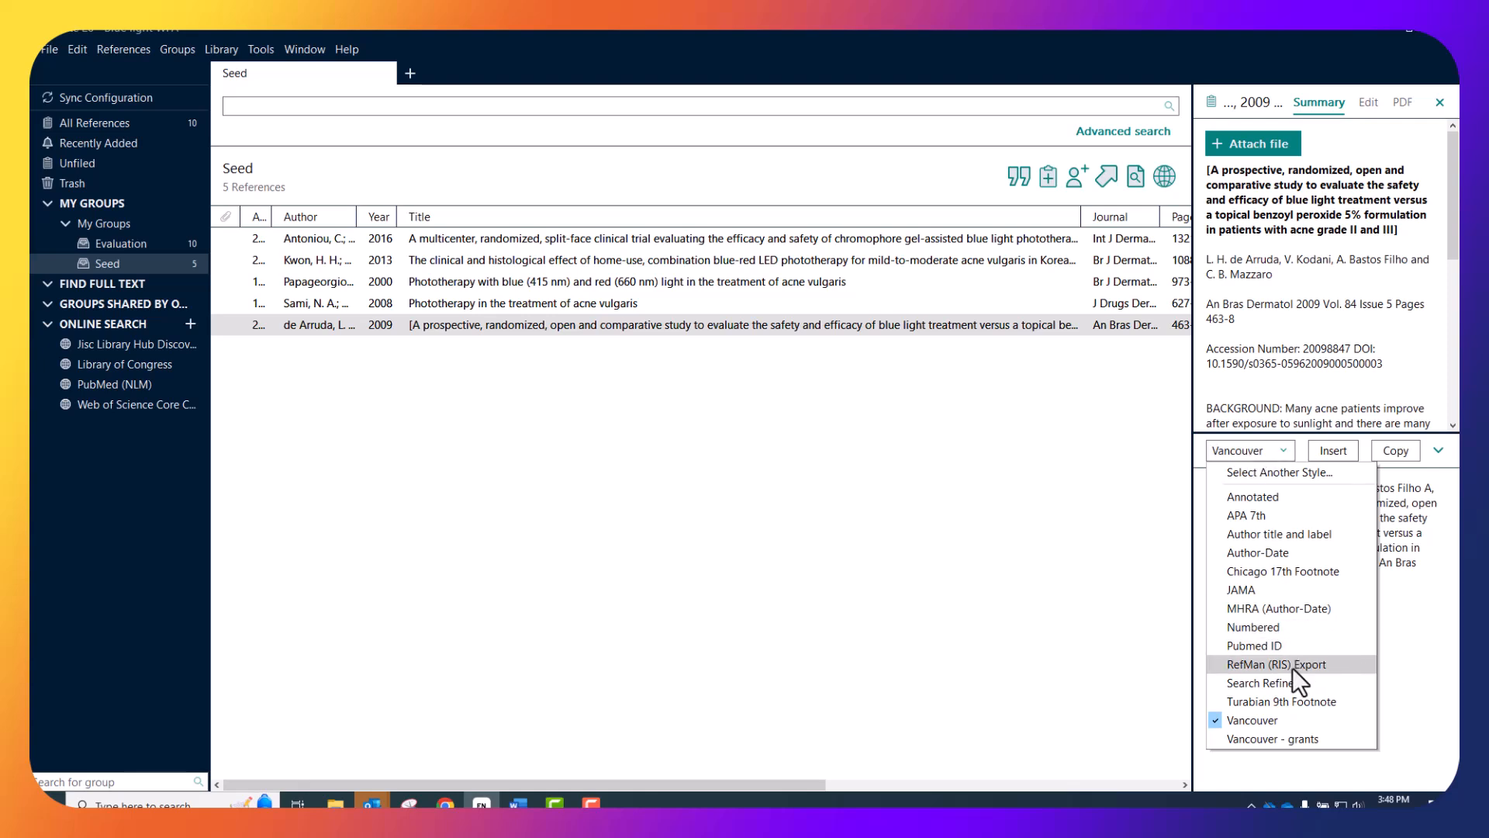
{"action": "left_click", "coordinate": [1263, 683]}
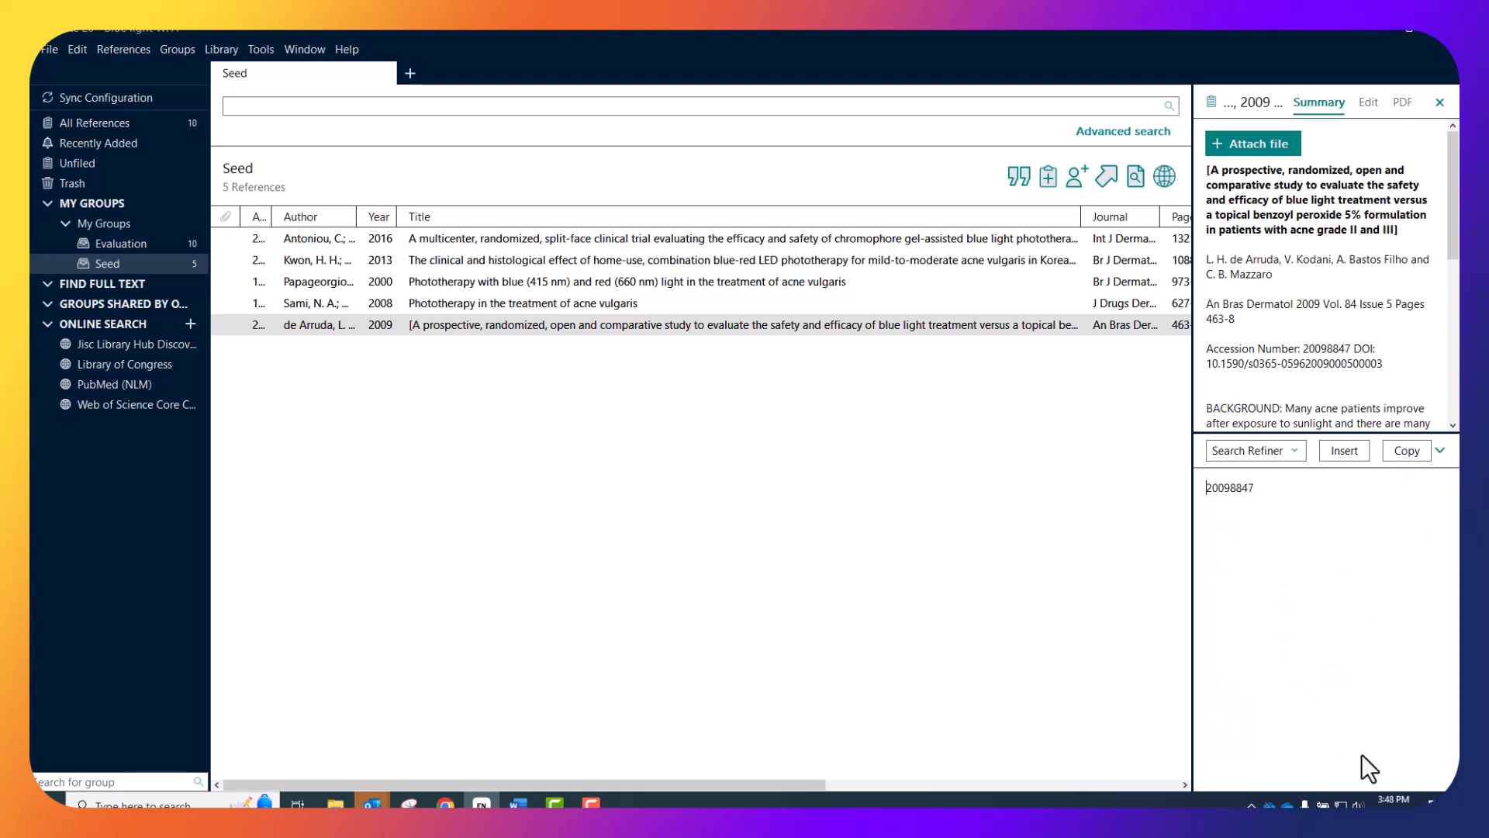
Select all references in the Seed group and copy them as formatted references.
{"action": "left_click", "coordinate": [901, 239]}
{"action": "key", "text": "ctrl+a"}
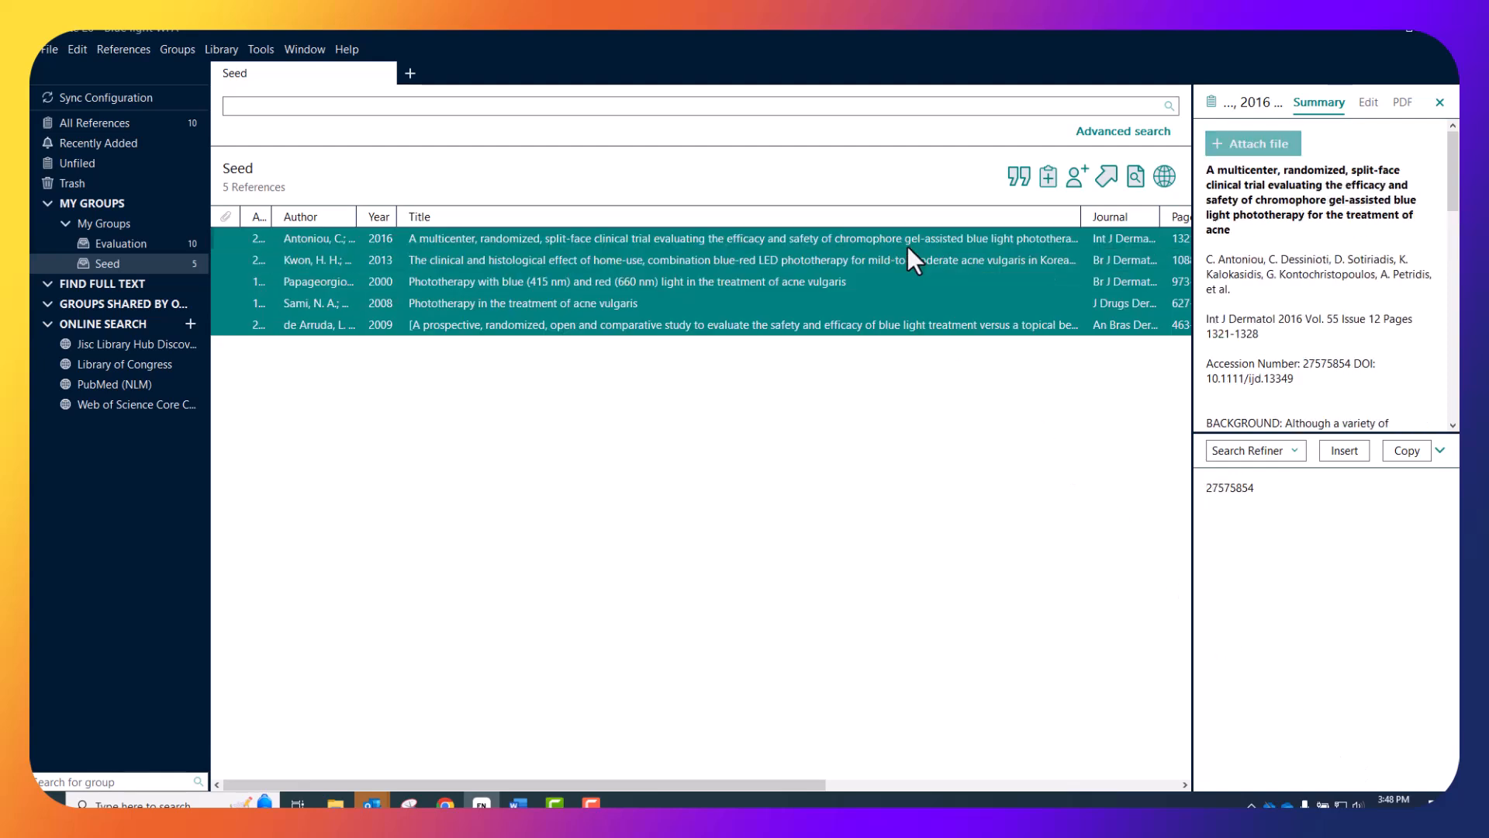
{"action": "right_click", "coordinate": [907, 247]}
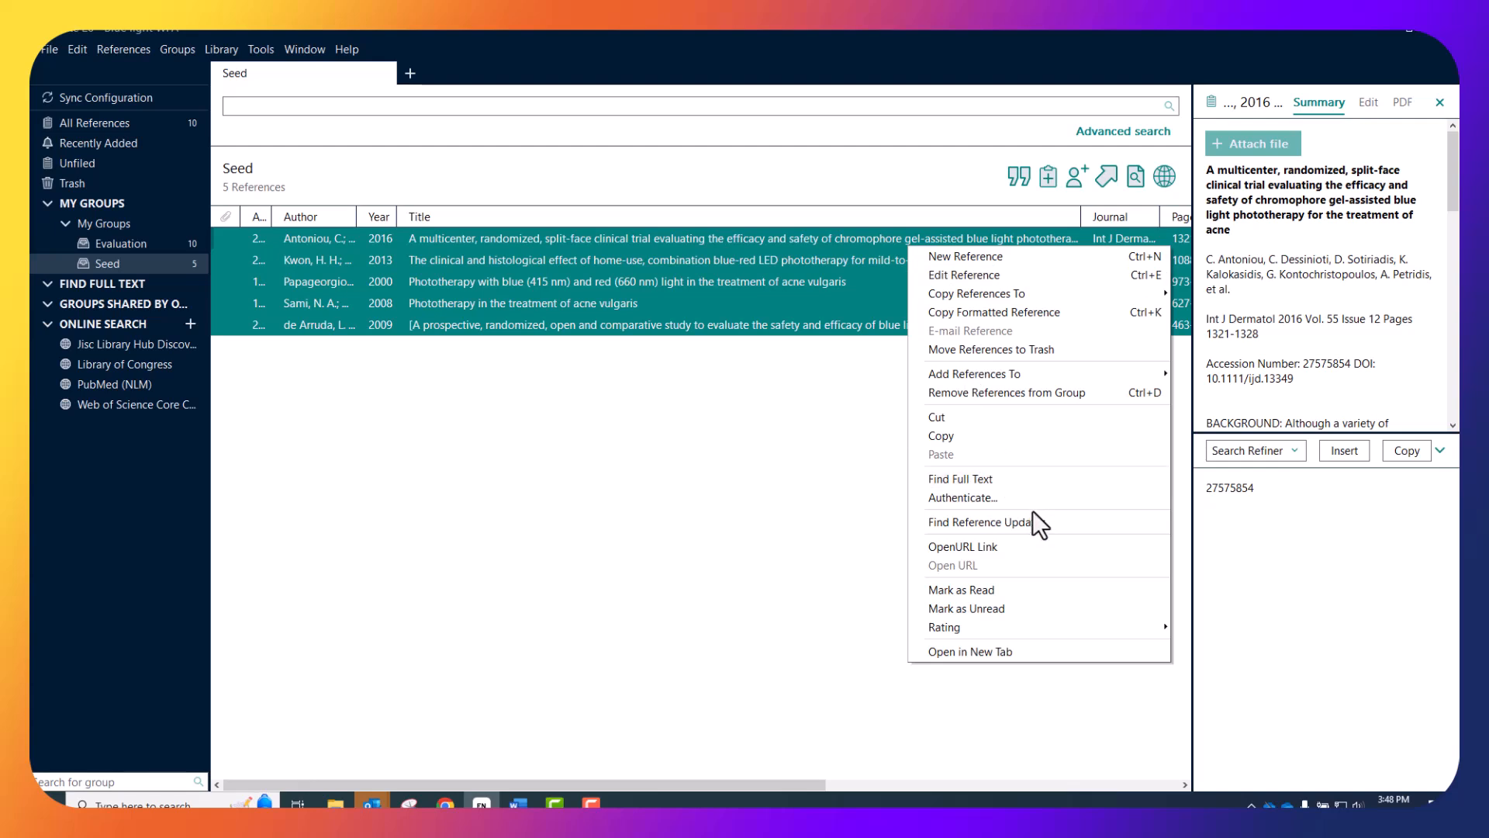
{"action": "left_click", "coordinate": [1039, 315]}
Replace all seed PMIDs in SearchRefiner with the copied list from EndNote and visualize the search.
{"action": "left_click", "coordinate": [445, 803]}
{"action": "left_click", "coordinate": [350, 505]}
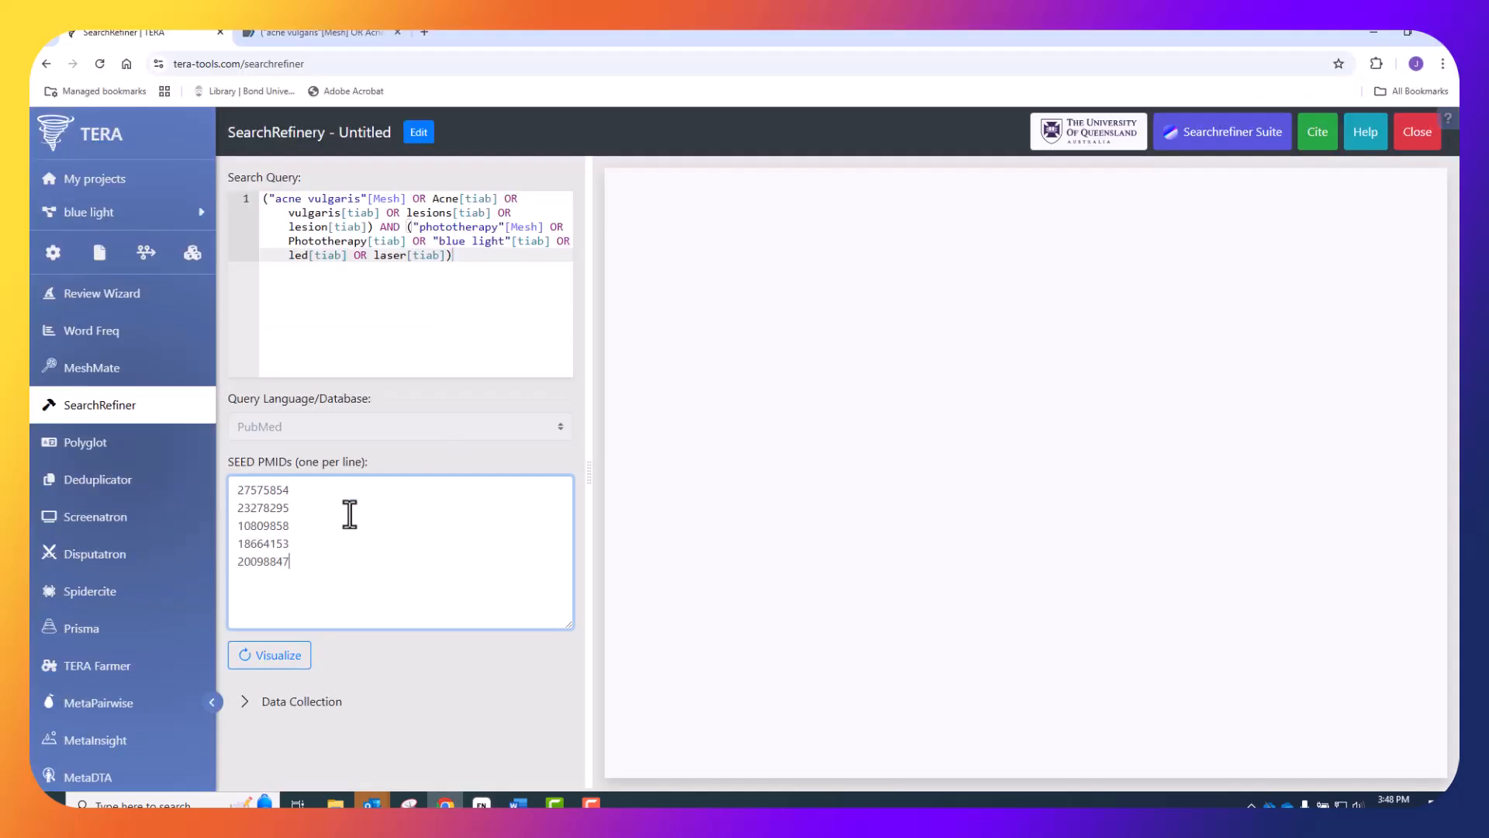
{"action": "key", "text": "ctrl+a"}
{"action": "key", "text": "BackSpace"}
{"action": "key", "text": "ctrl+v"}
{"action": "left_click", "coordinate": [264, 660]}
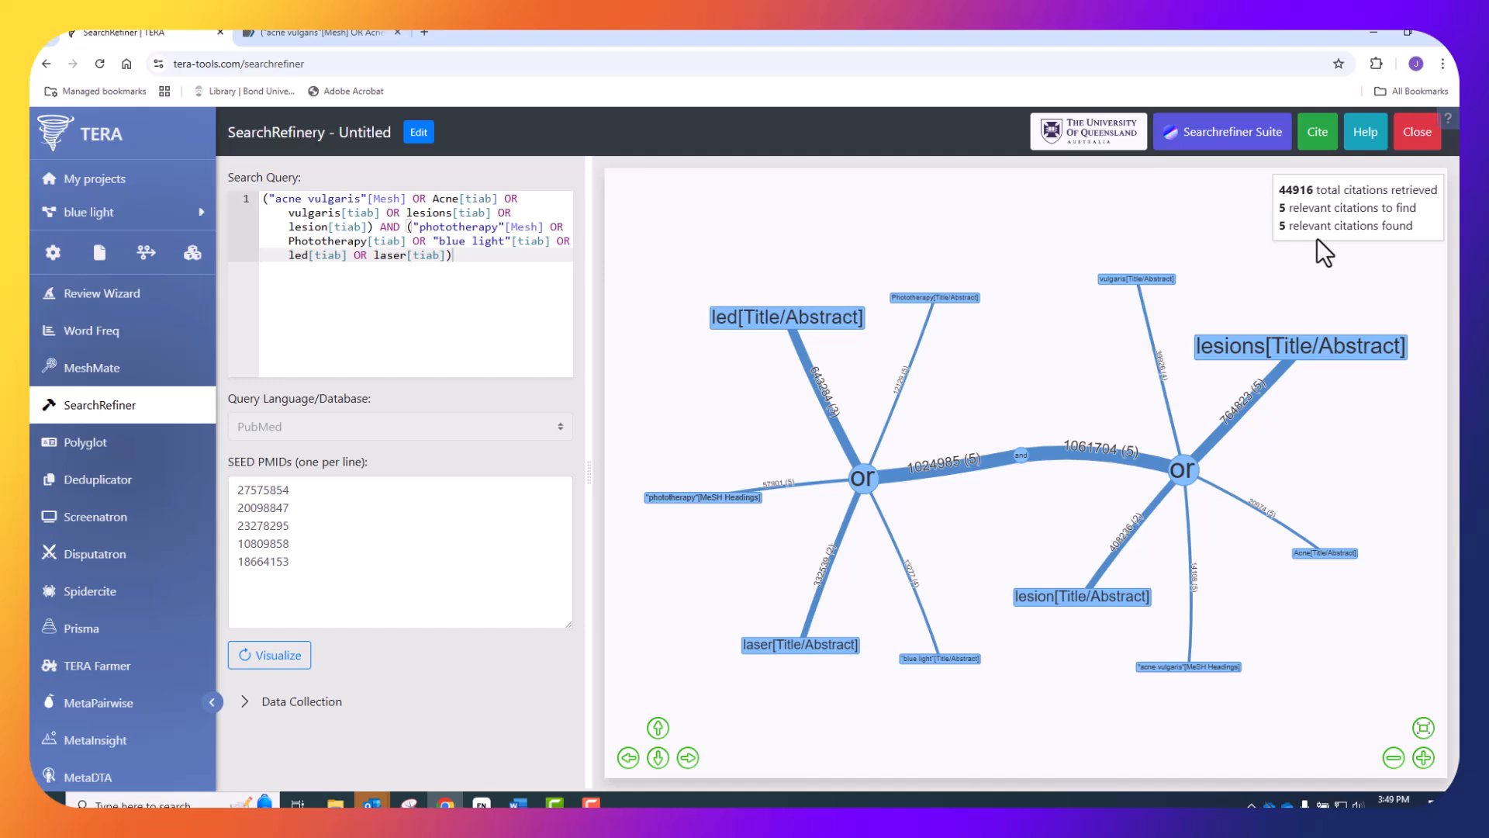
Remove "led[tiab] OR" from the search query's phototherapy group and reposition the laser[Title/Abstract] node in the graph.
{"action": "left_click_drag", "start_coordinate": [713, 576], "coordinate": [729, 517]}
{"action": "scroll", "coordinate": [732, 518], "scroll_direction": "up", "scroll_amount": 5}
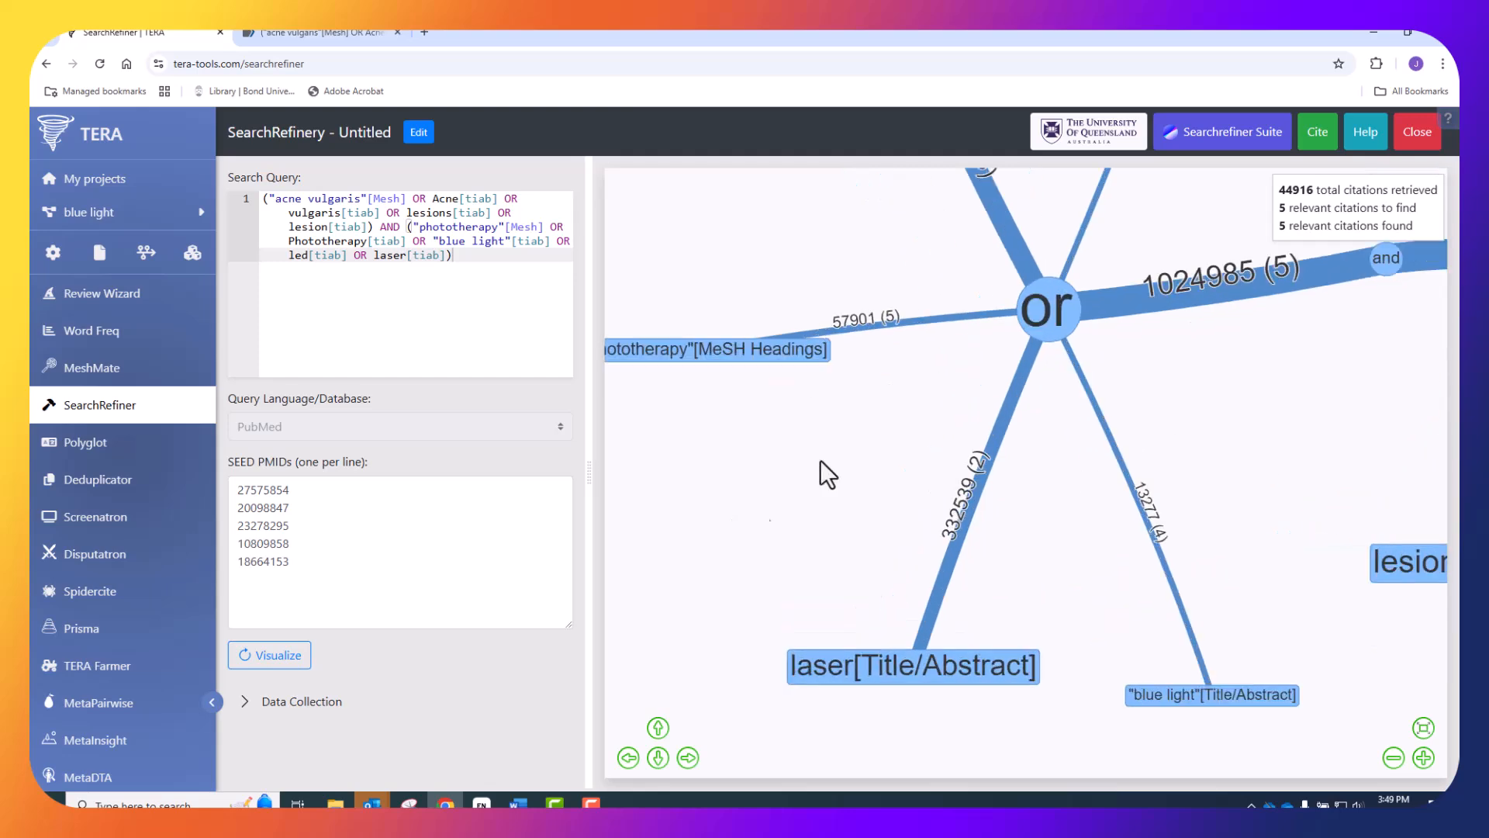
{"action": "left_click_drag", "start_coordinate": [863, 714], "coordinate": [1010, 465]}
{"action": "left_click_drag", "start_coordinate": [1074, 517], "coordinate": [947, 419]}
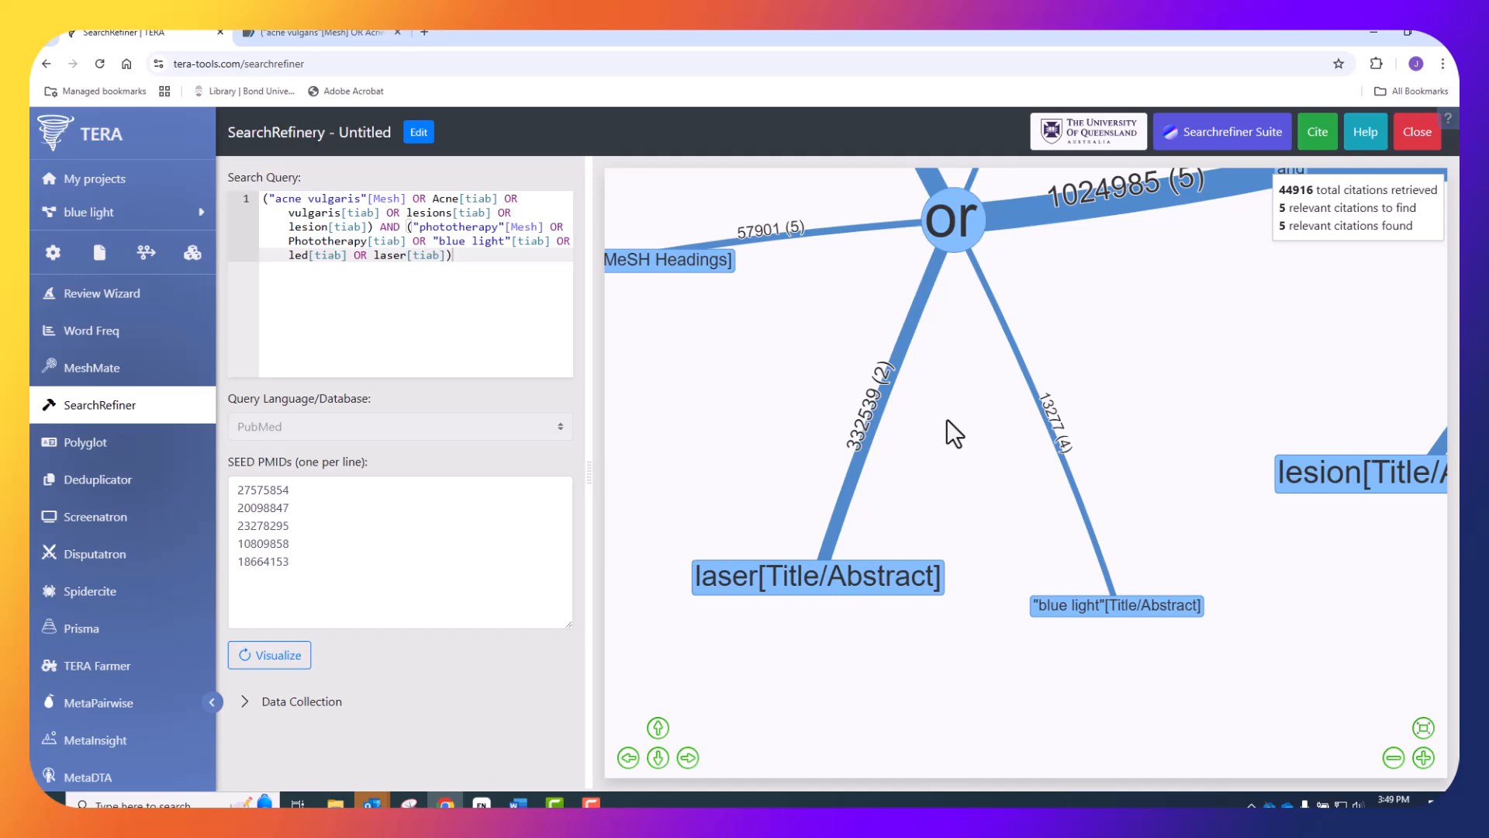
{"action": "scroll", "coordinate": [948, 419], "scroll_direction": "down", "scroll_amount": 2}
{"action": "left_click_drag", "start_coordinate": [846, 305], "coordinate": [881, 479]}
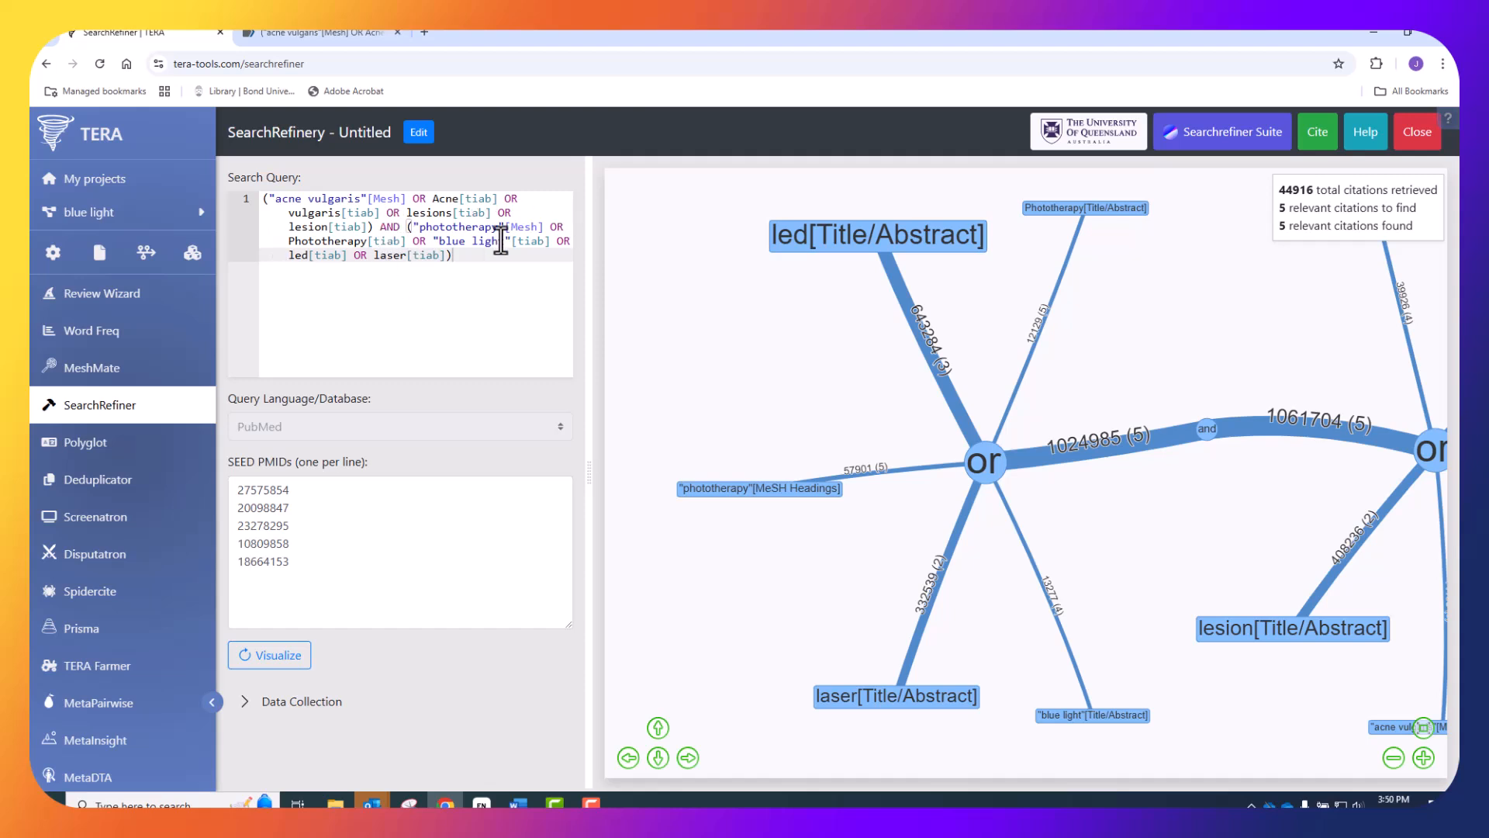
{"action": "left_click_drag", "start_coordinate": [278, 256], "coordinate": [367, 261]}
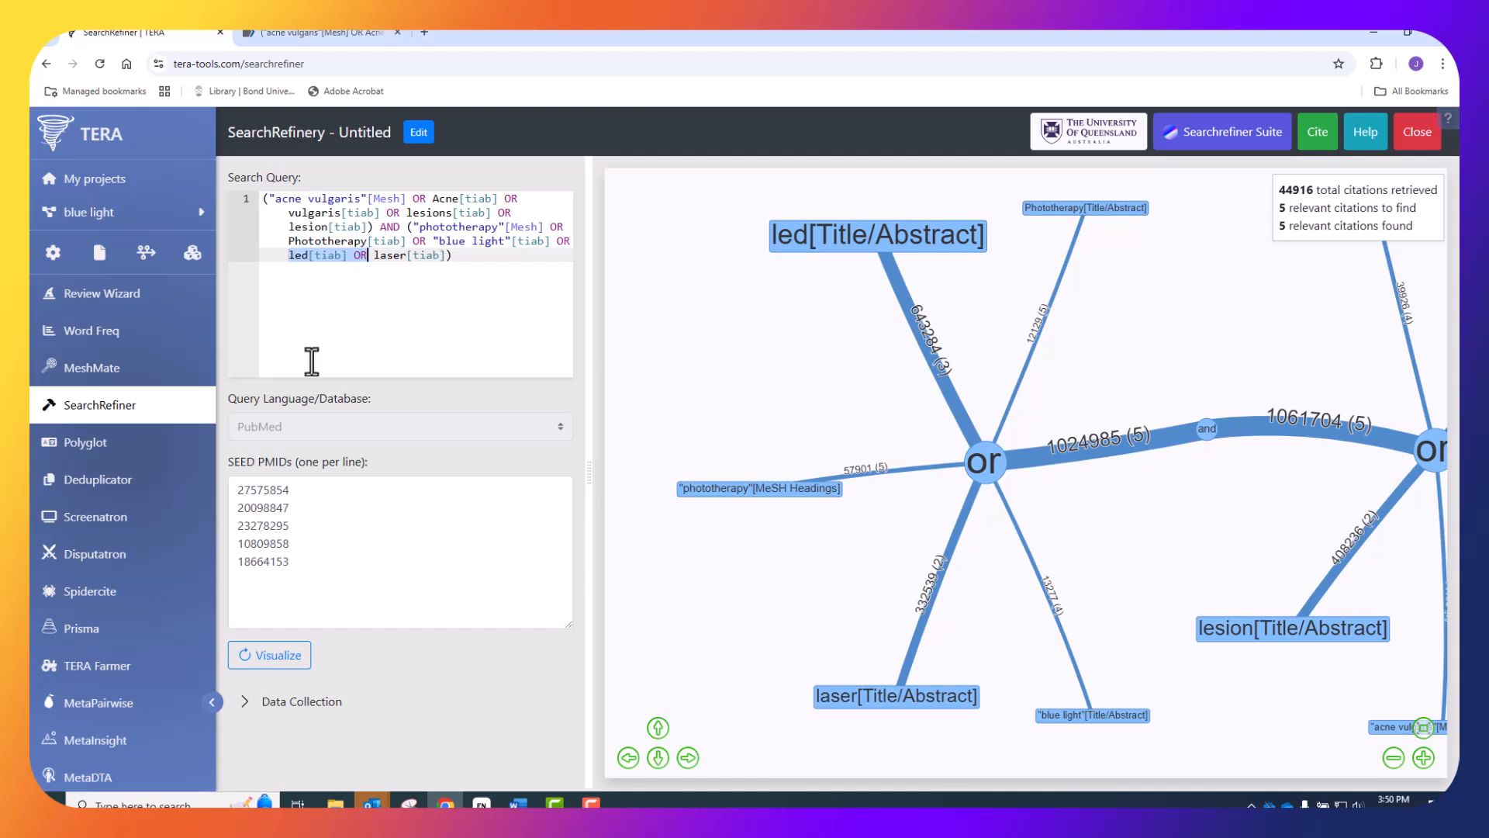
{"action": "key", "text": "BackSpace"}
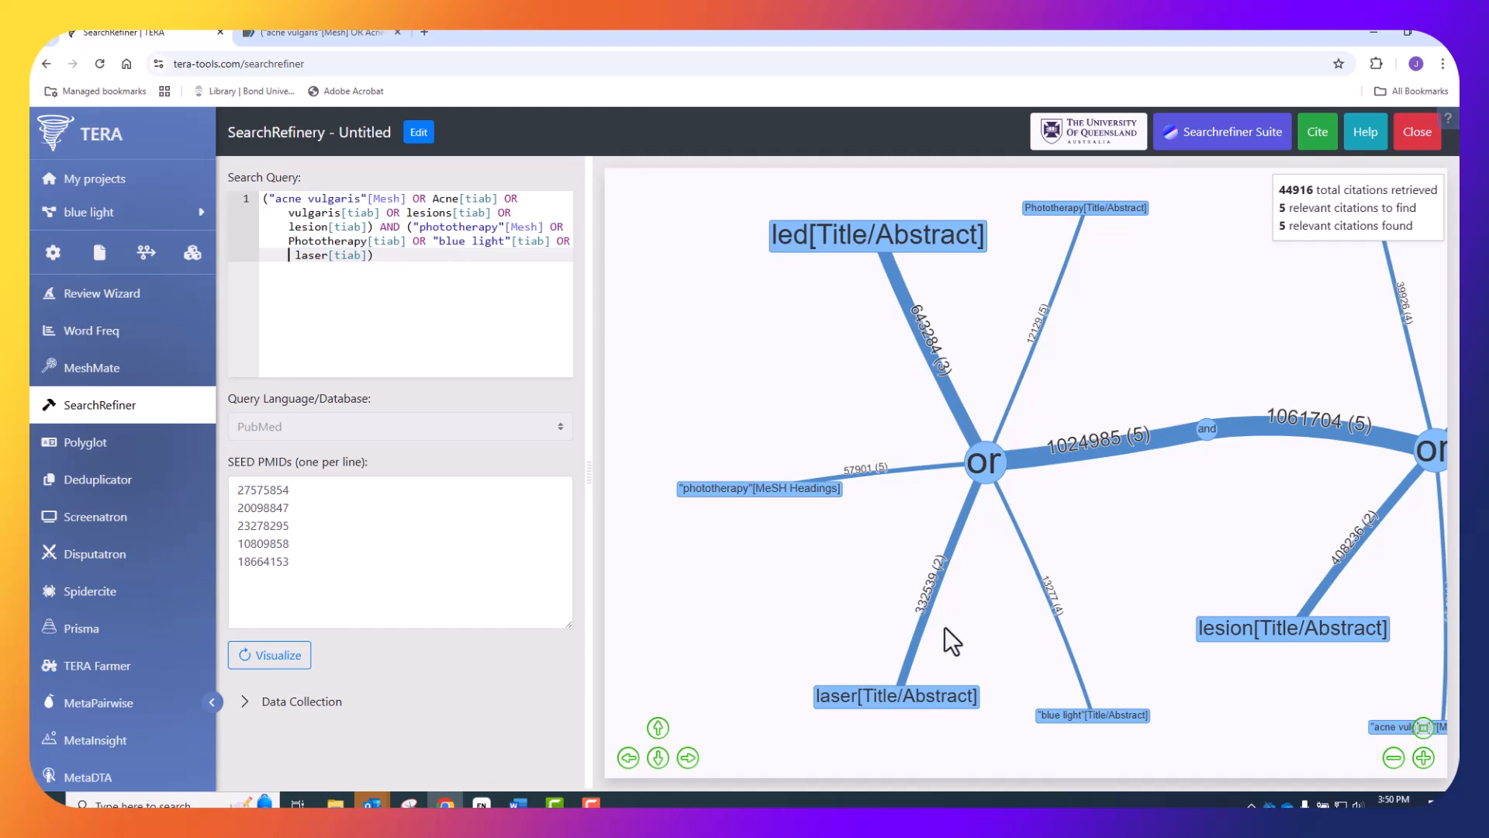
{"action": "left_click_drag", "start_coordinate": [872, 701], "coordinate": [559, 529]}
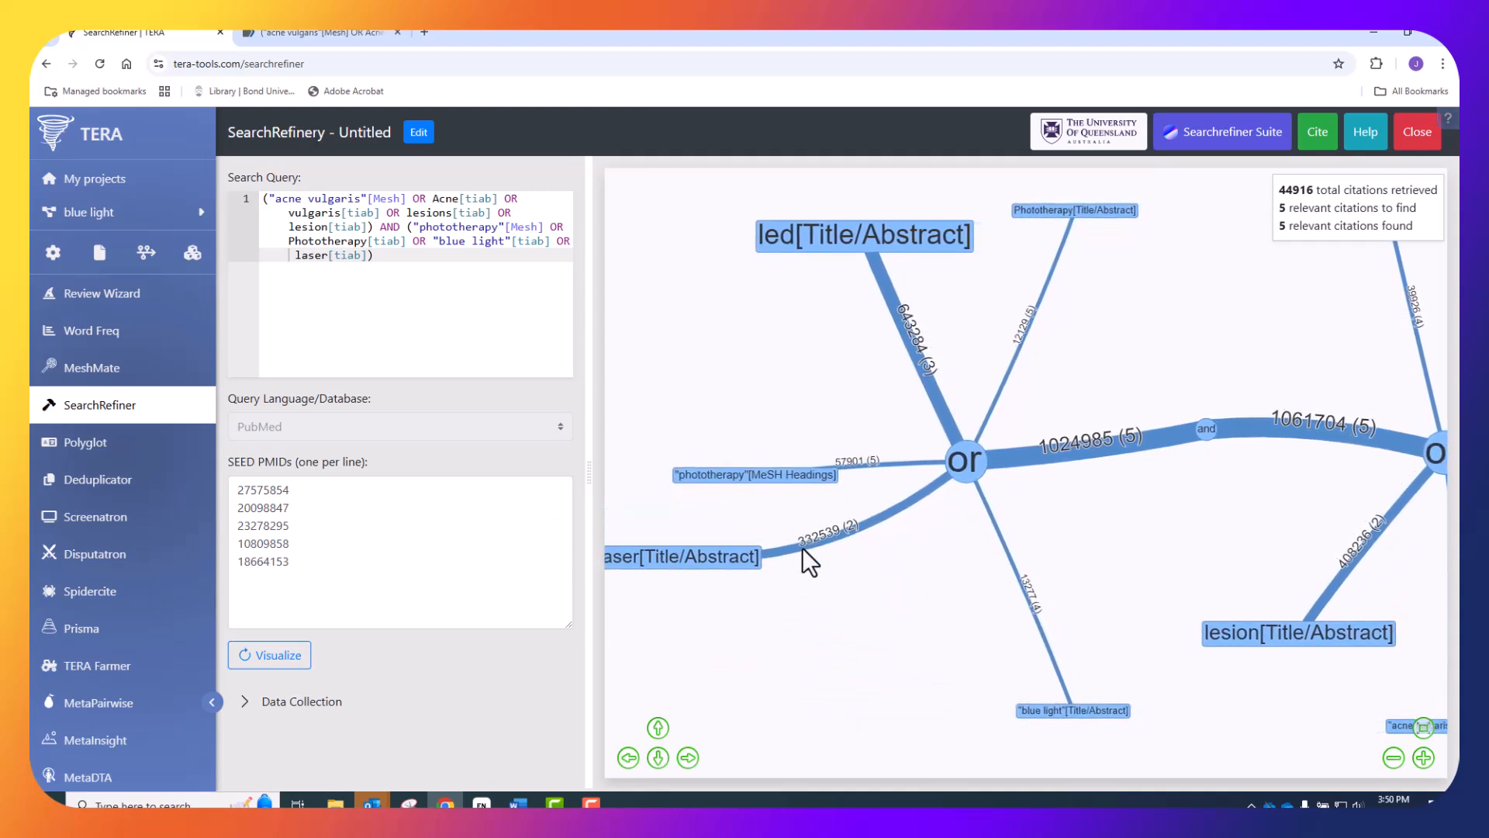
Remove "OR laser[tiab]" from the search query's phototherapy group and visualize the search again.
{"action": "left_click_drag", "start_coordinate": [283, 257], "coordinate": [366, 259]}
{"action": "key", "text": "BackSpace"}
{"action": "key", "text": "BackSpace"}
{"action": "key", "text": "BackSpace"}
{"action": "key", "text": "BackSpace"}
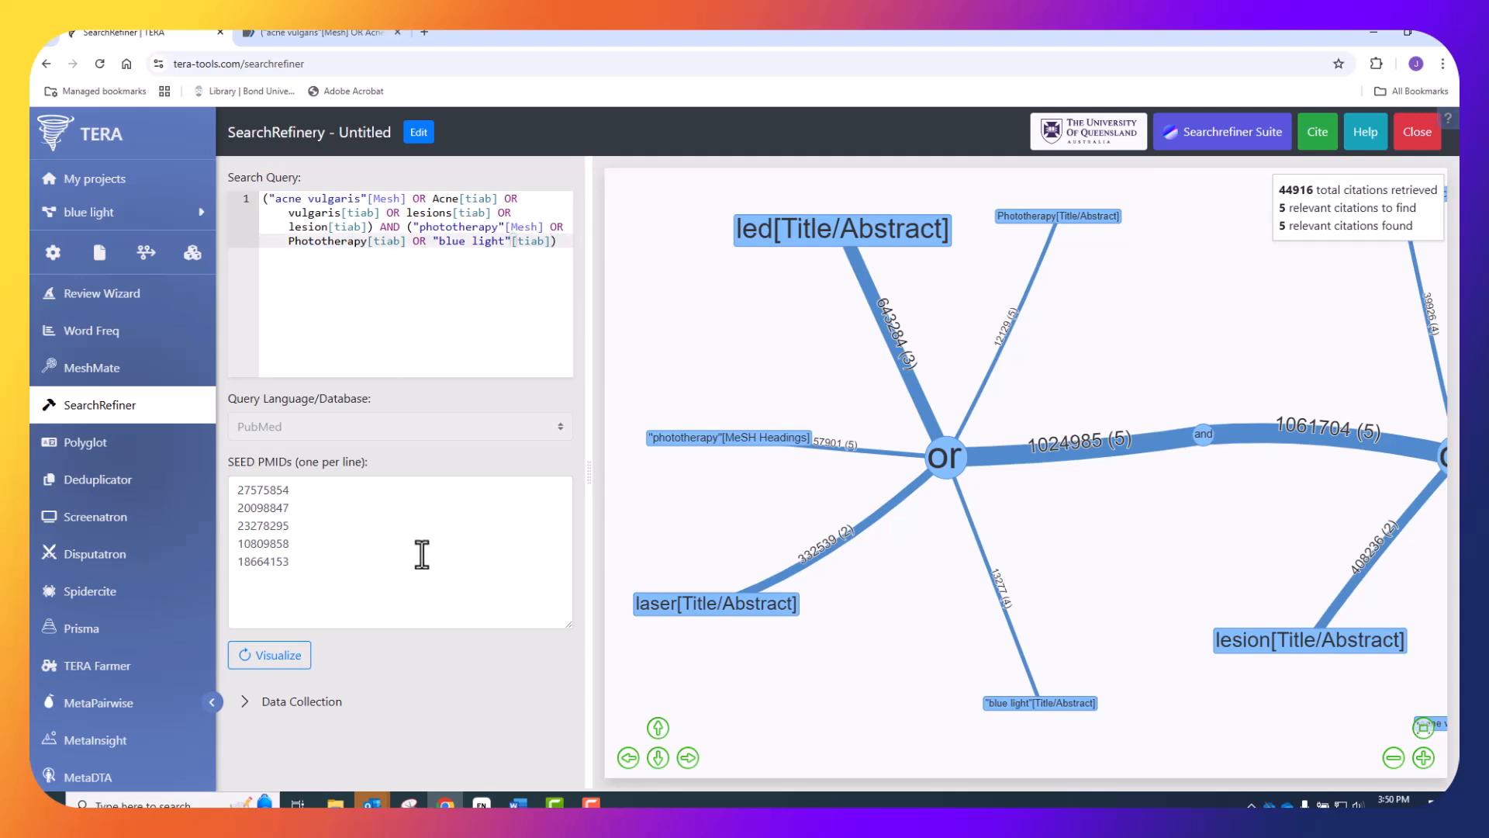
{"action": "left_click", "coordinate": [269, 656]}
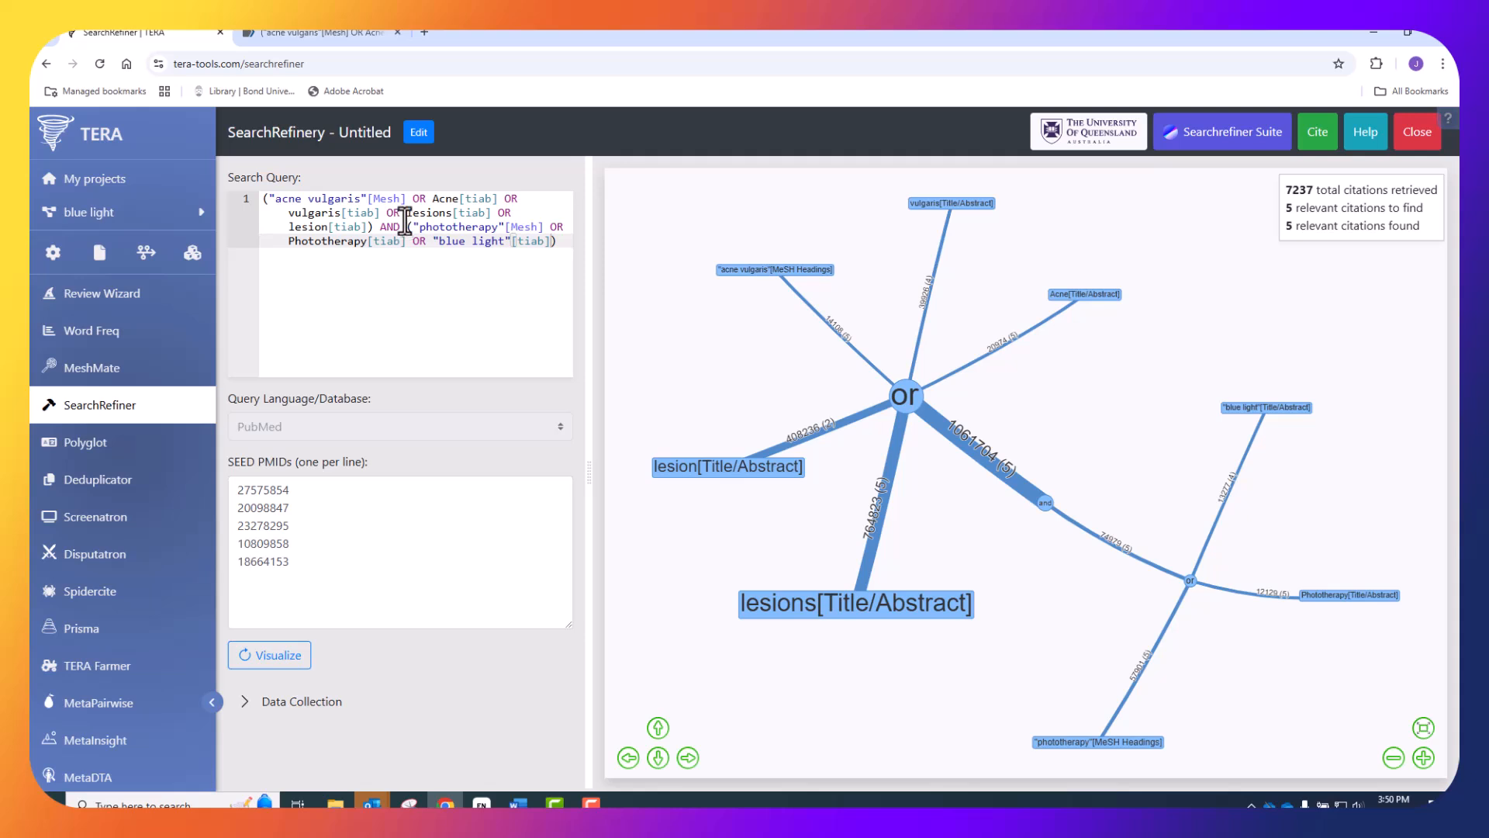
Remove "OR lesions[tiab] OR lesion[tiab]" from the query's acne group and visualize the shortened search.
{"action": "left_click", "coordinate": [385, 212]}
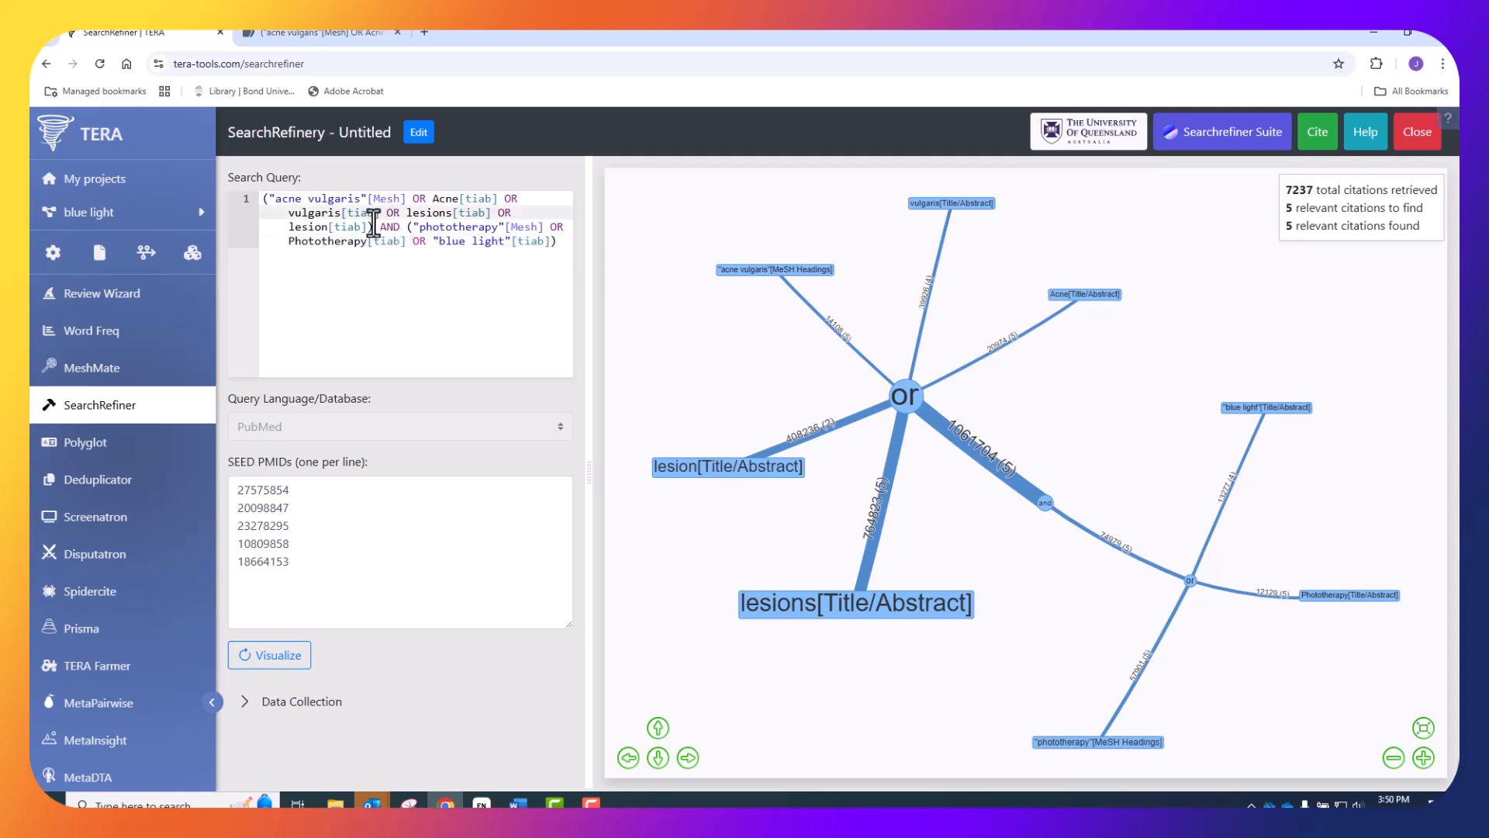
{"action": "left_click_drag", "start_coordinate": [386, 213], "coordinate": [374, 227]}
{"action": "key", "text": "BackSpace"}
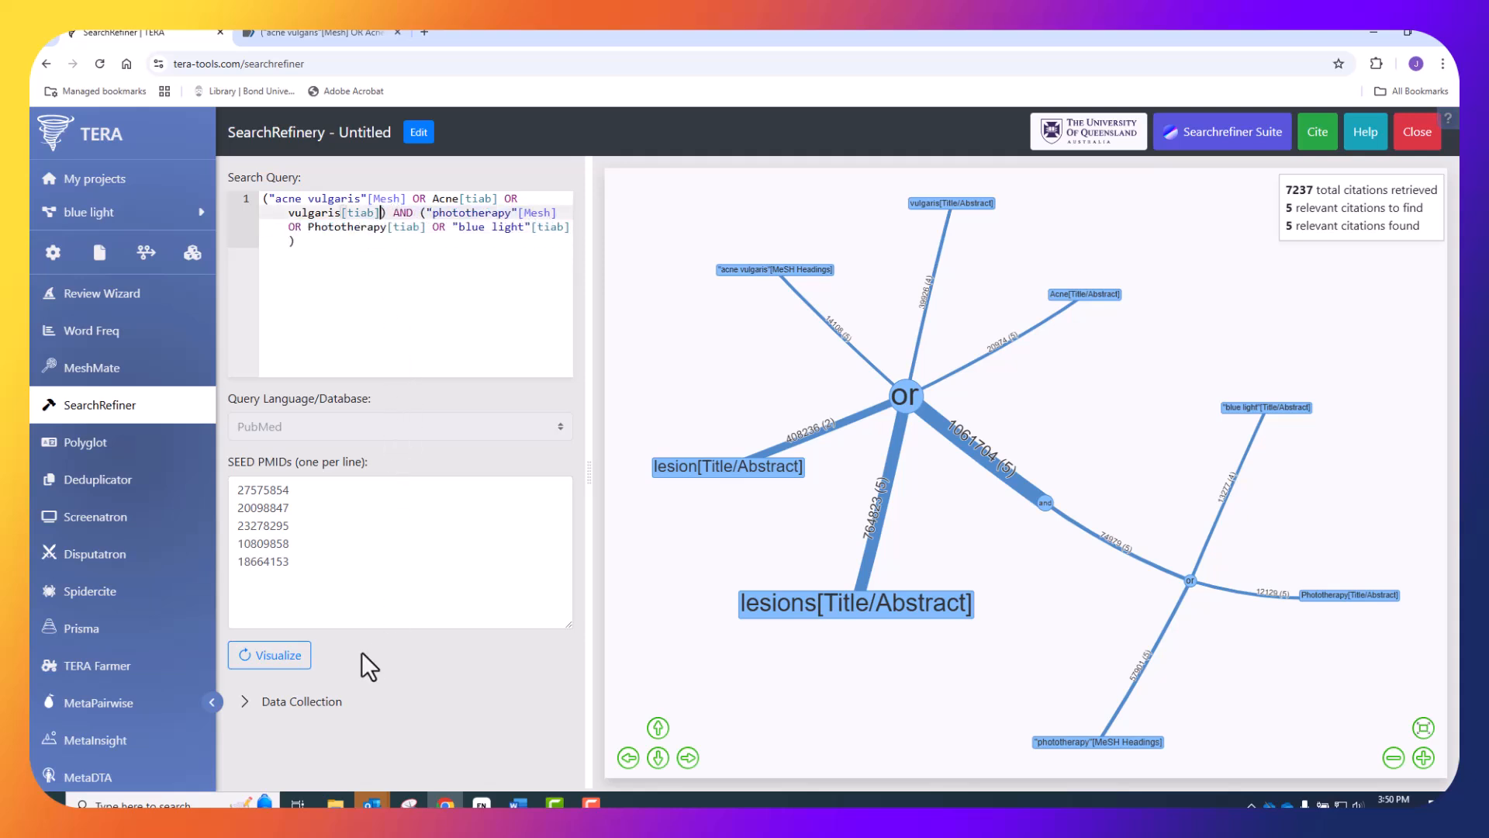
{"action": "left_click", "coordinate": [272, 656]}
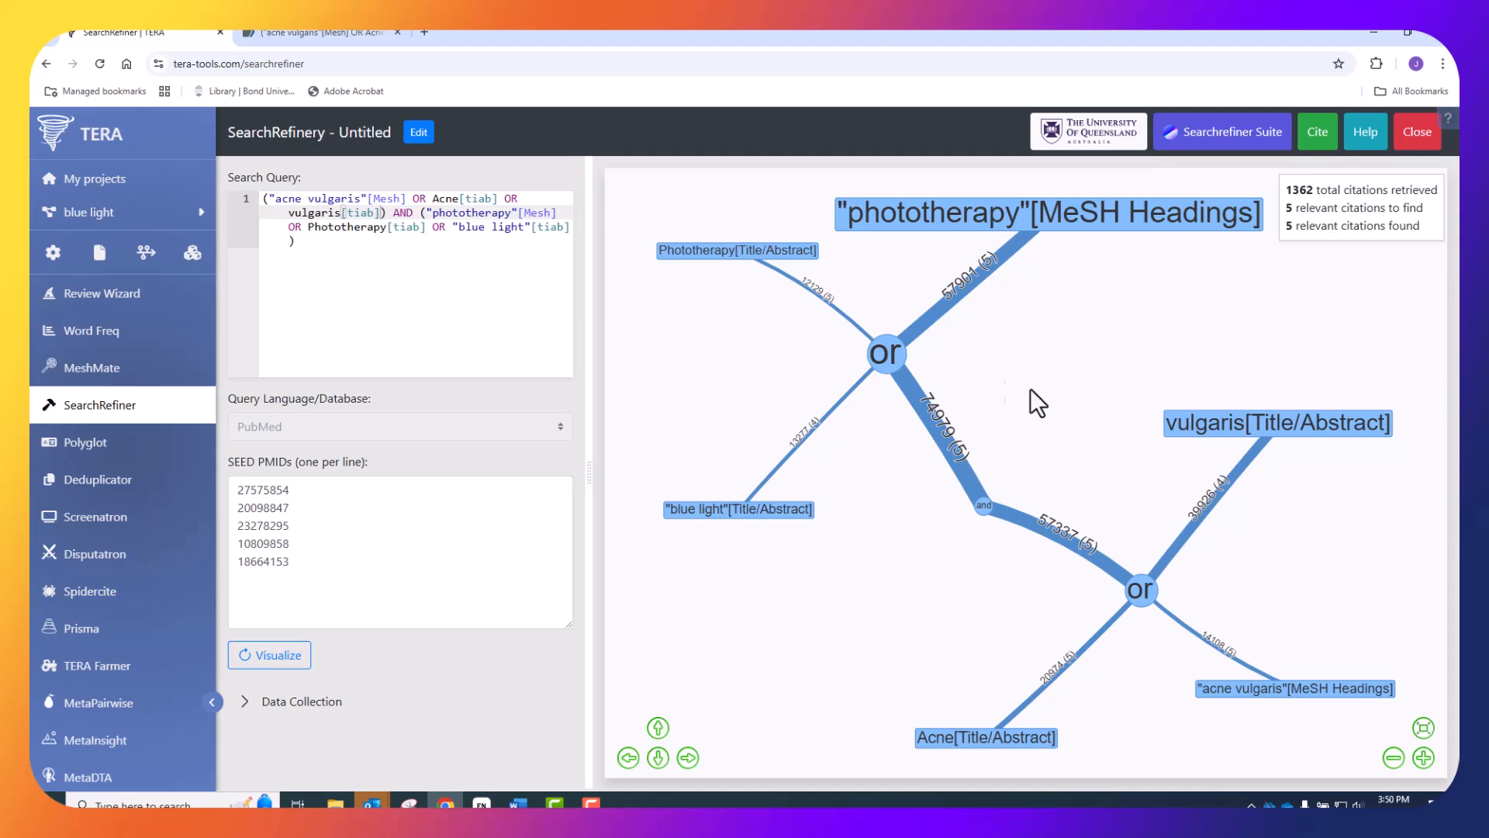
{"action": "mouse_move", "coordinate": [936, 533]}
{"action": "left_mouse_down"}
{"action": "mouse_move", "coordinate": [872, 492]}
{"action": "mouse_move", "coordinate": [942, 530]}
{"action": "left_mouse_up"}
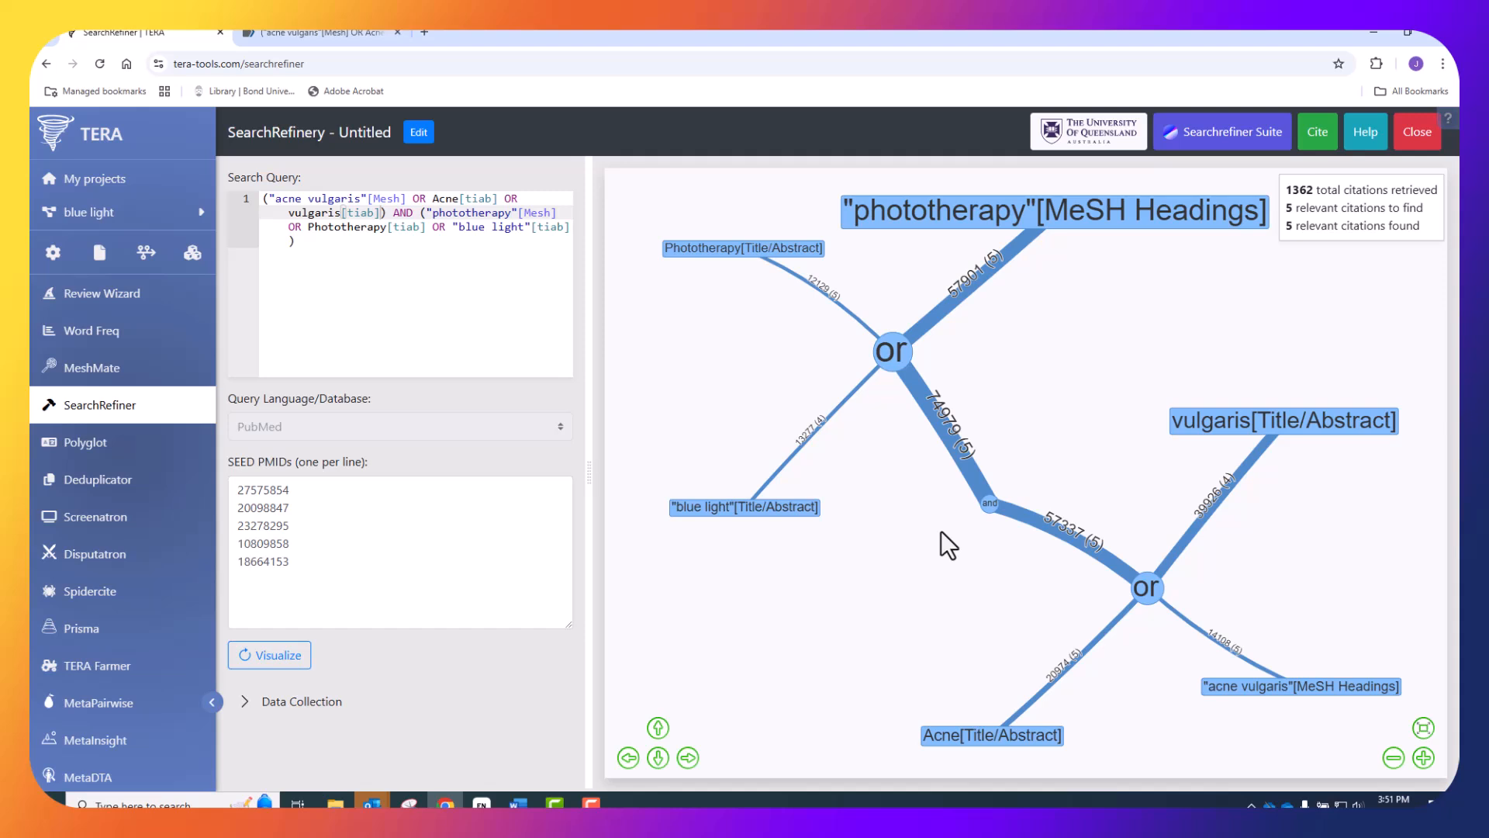
Copy the whole refined query from SearchRefiner and switch to the Search instructions document in Word.
{"action": "left_click_drag", "start_coordinate": [297, 242], "coordinate": [253, 201]}
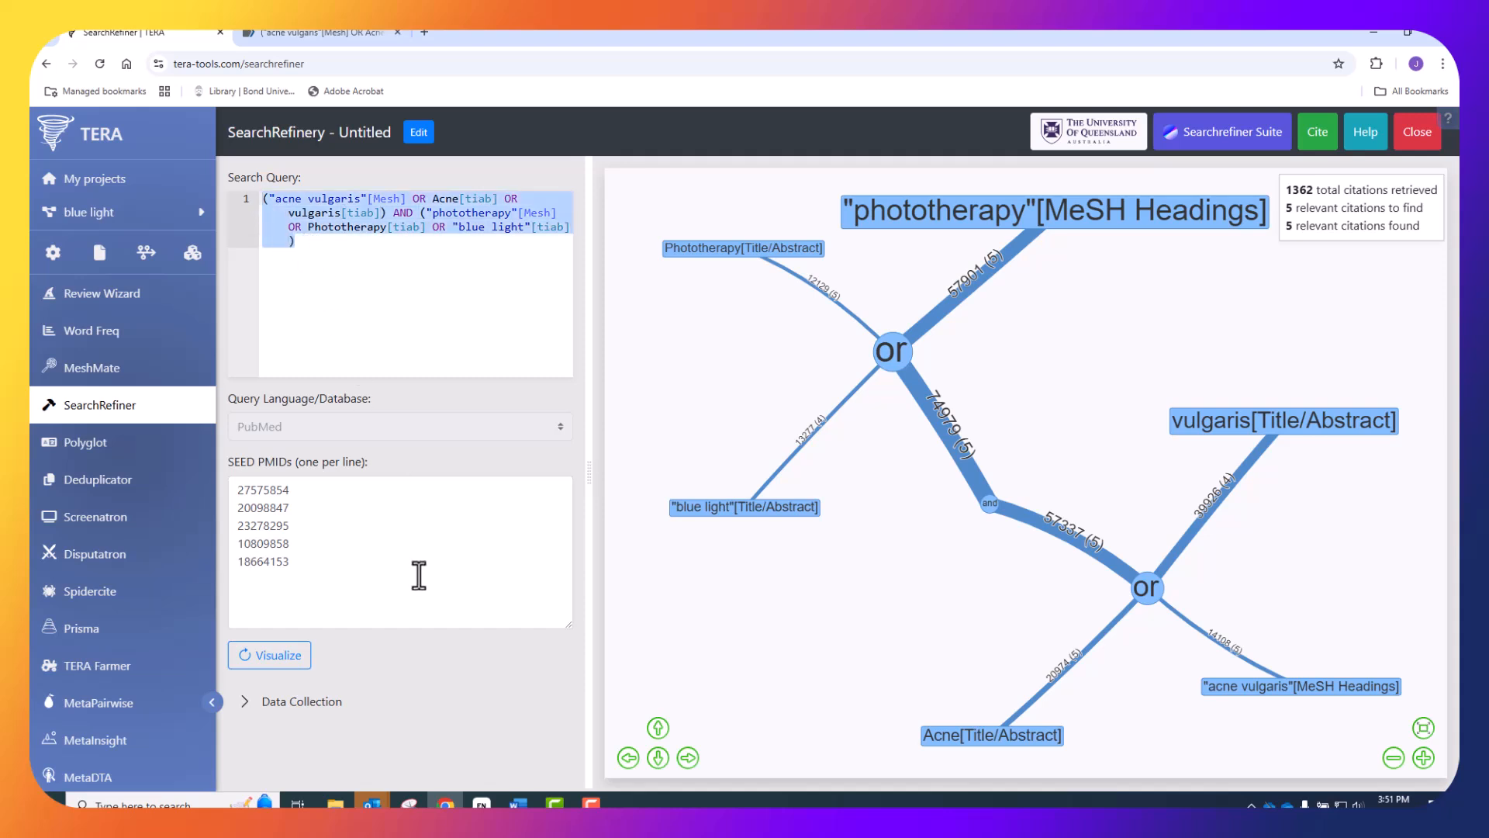
{"action": "mouse_move", "coordinate": [519, 803]}
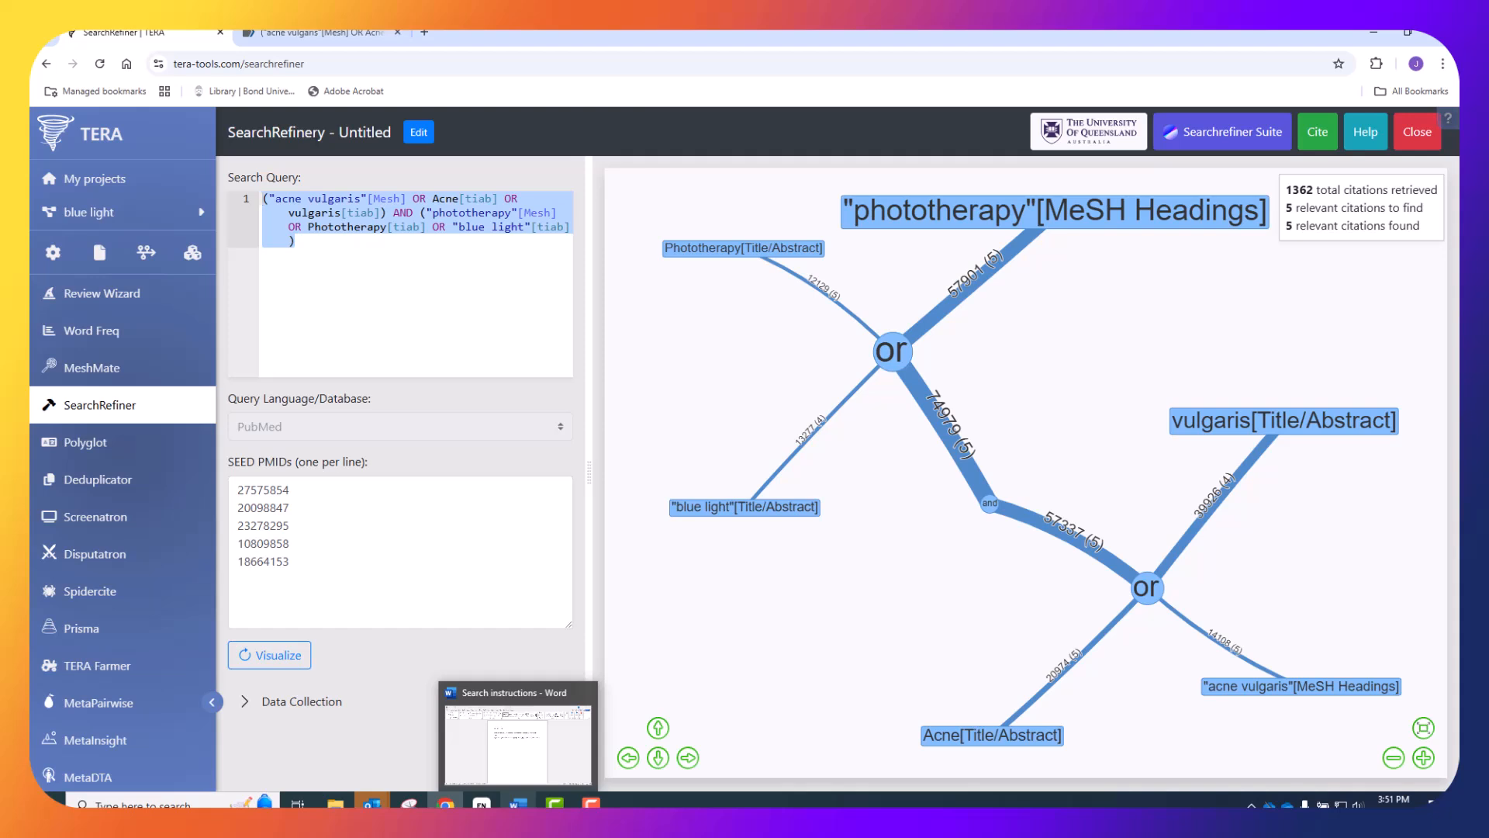
{"action": "left_click", "coordinate": [518, 803]}
{"action": "left_click_drag", "start_coordinate": [514, 285], "coordinate": [953, 330]}
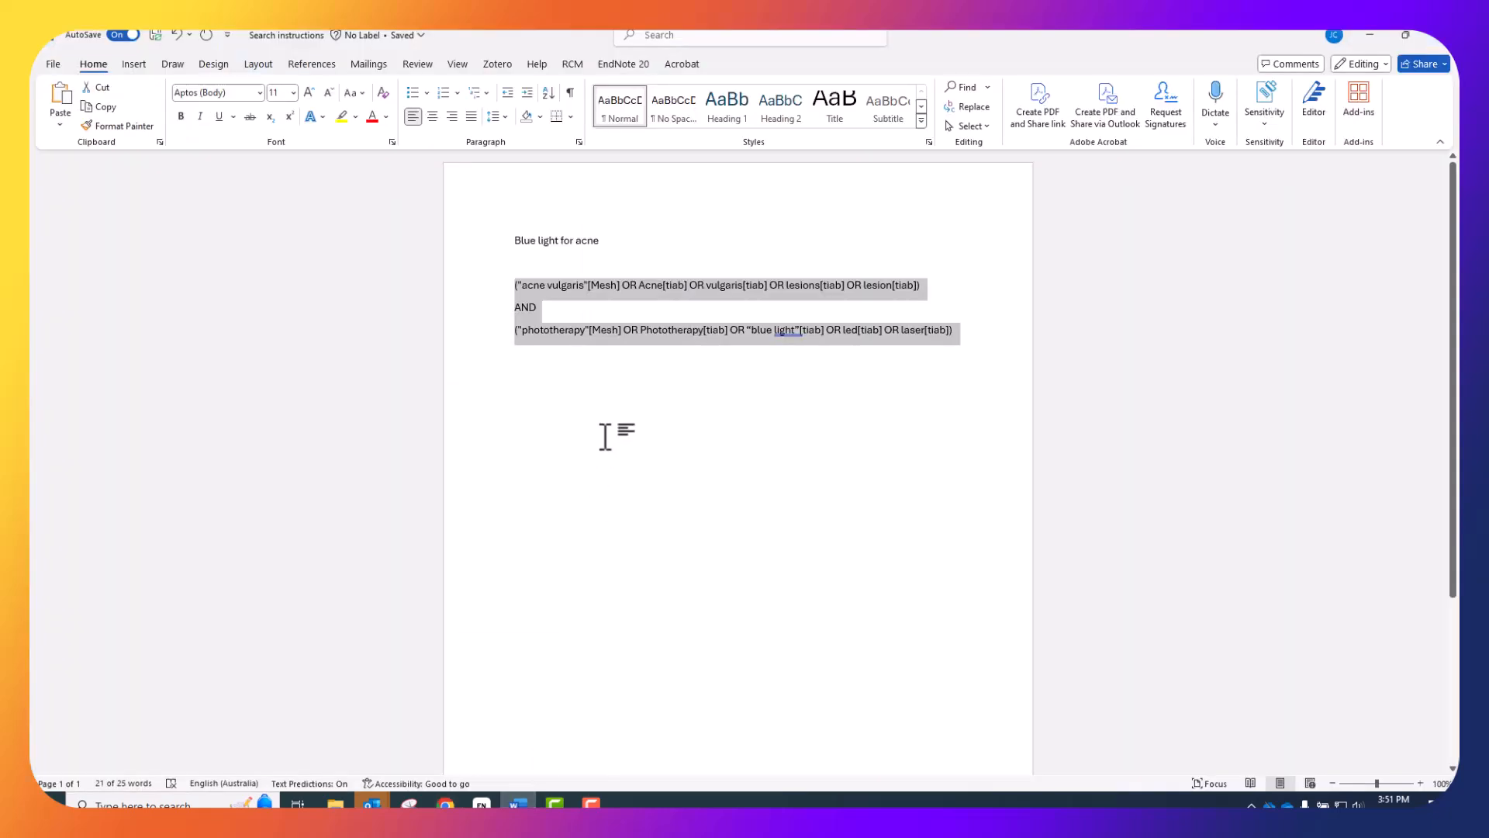
Add the heading "Old search" above the existing search and move that section onto a new page with a page break.
{"action": "left_click", "coordinate": [522, 289]}
{"action": "key", "text": "Up"}
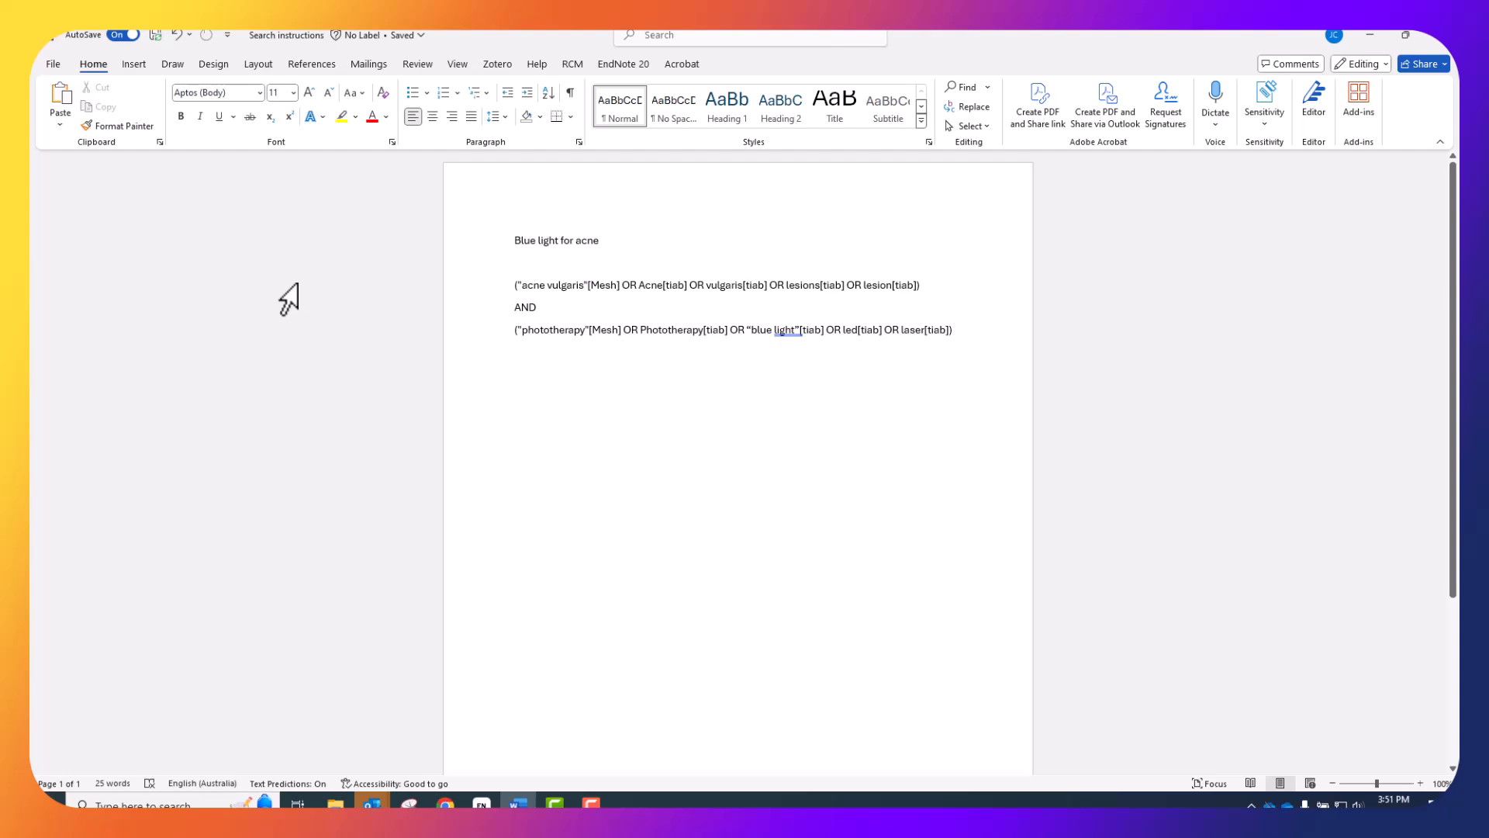
{"action": "key", "text": "Return"}
{"action": "type", "text": "Old search"}
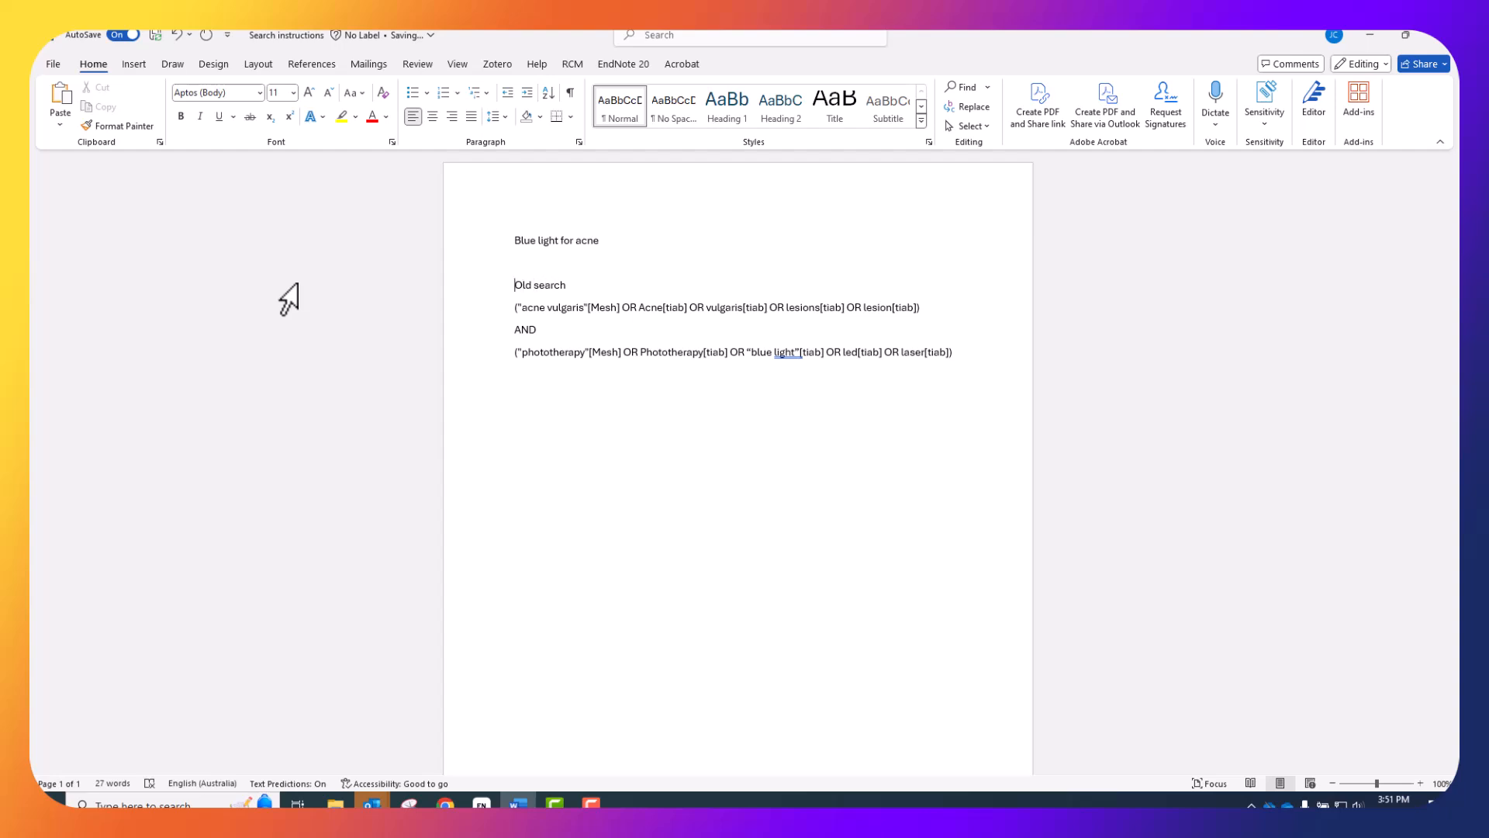
{"action": "key", "text": "ctrl+Return"}
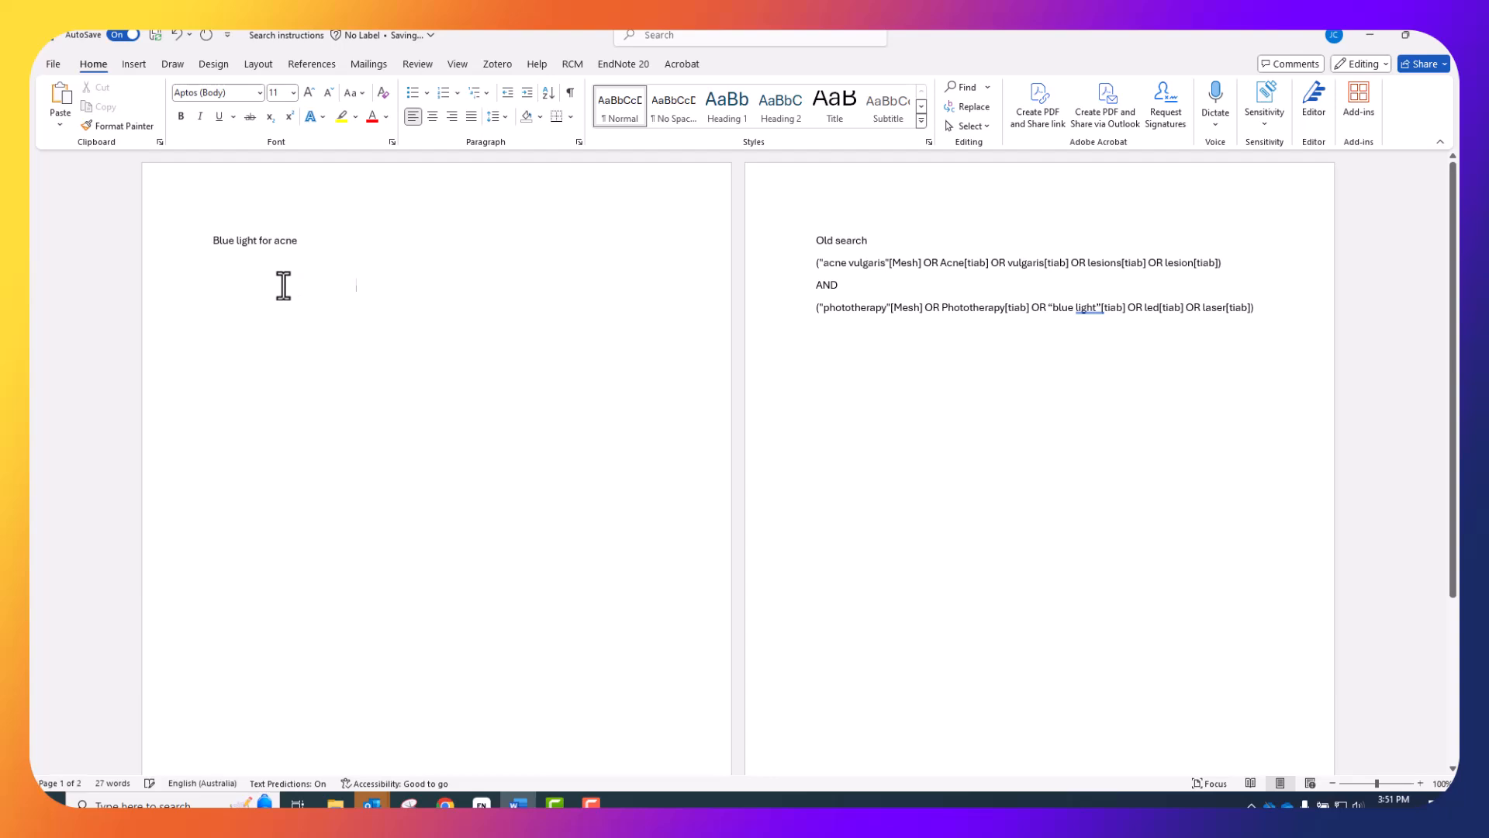
Add "New search" and a bold "PubMed" heading below the document title, and paste the refined query beneath them.
{"action": "left_click", "coordinate": [220, 275]}
{"action": "type", "text": "N"}
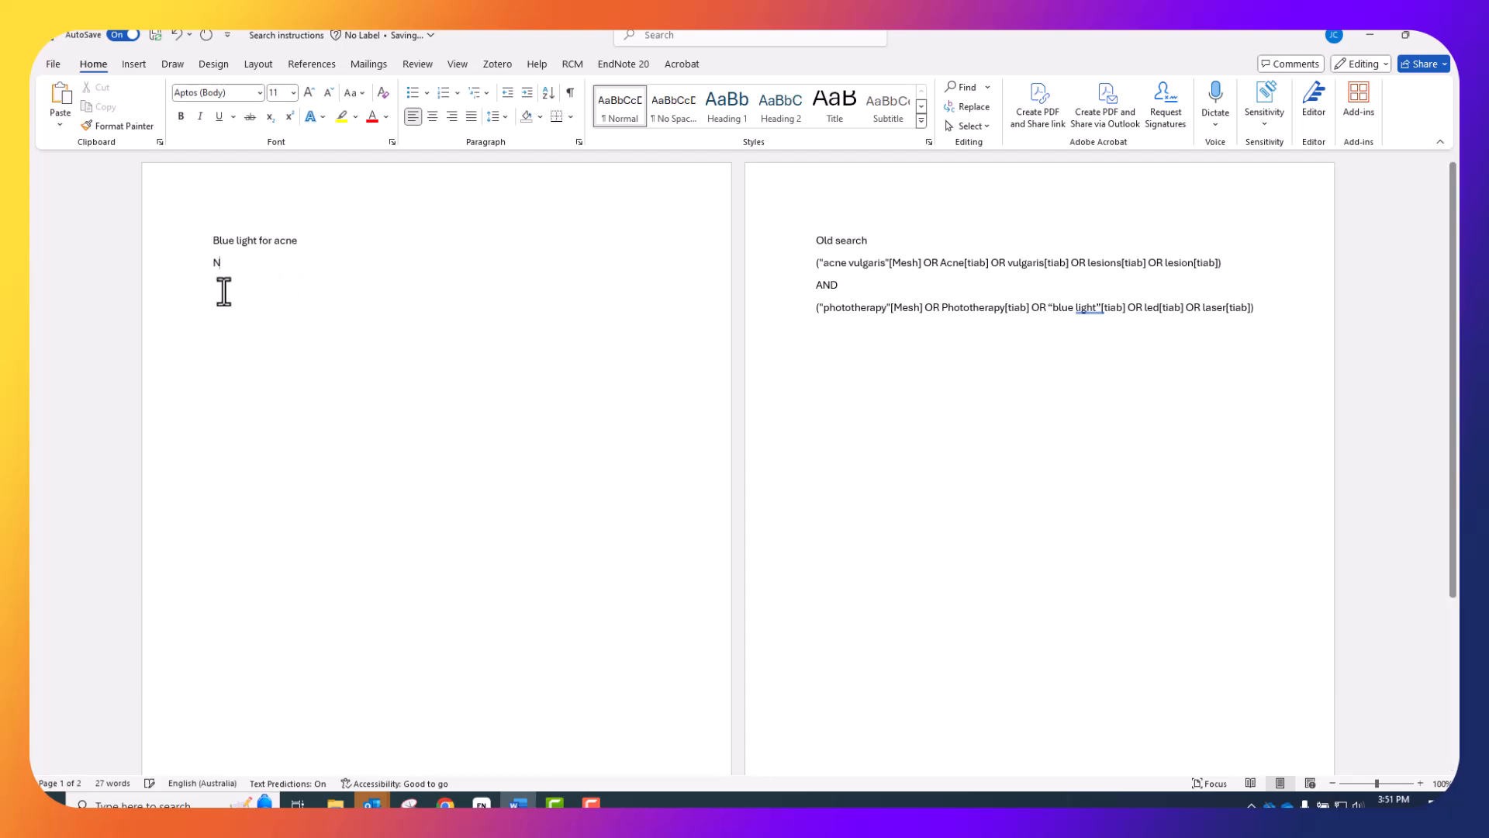
{"action": "type", "text": "ew search PubMed"}
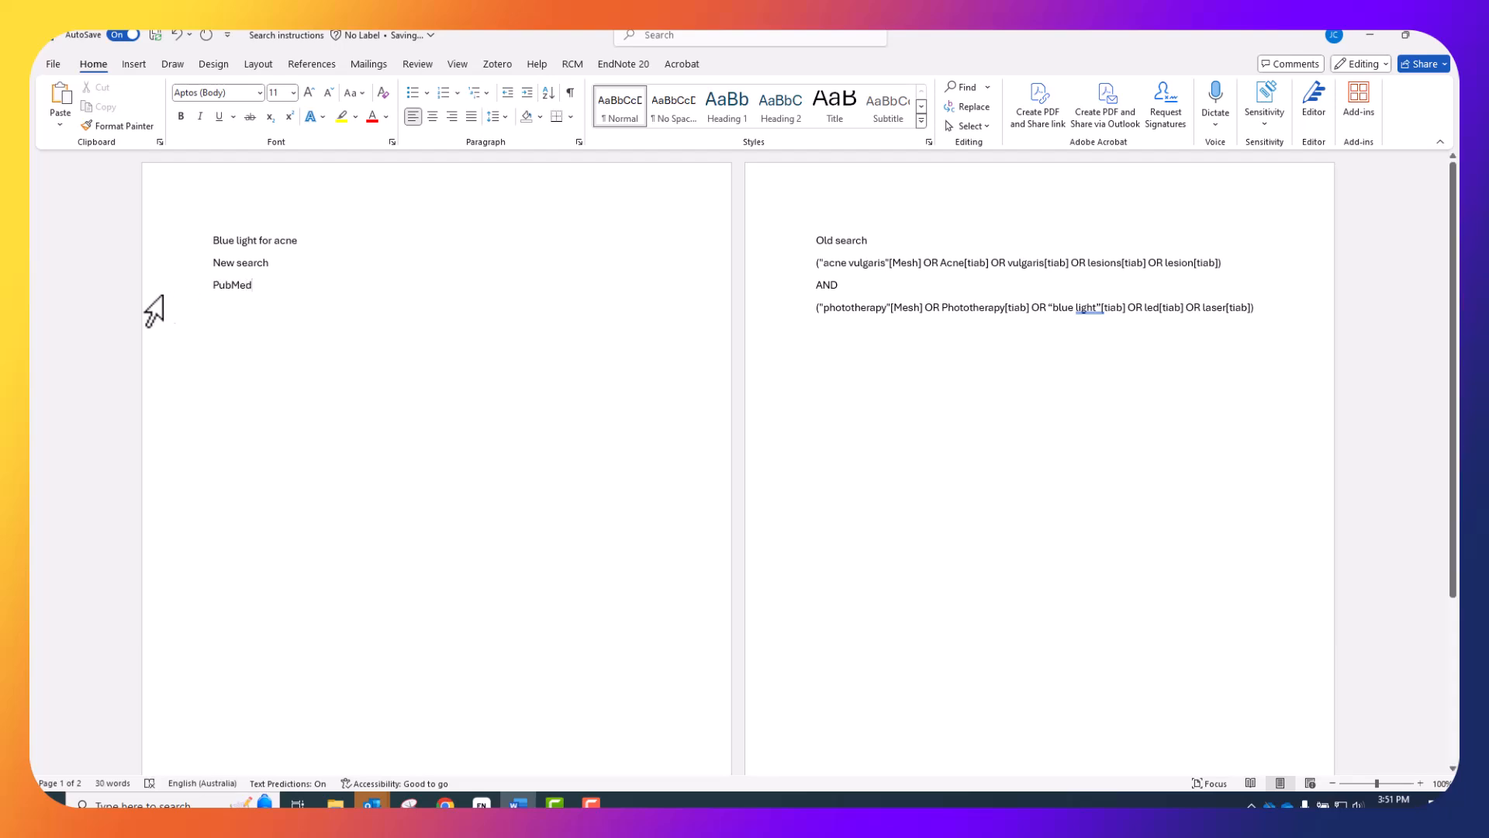
{"action": "left_click_drag", "start_coordinate": [208, 285], "coordinate": [277, 284]}
{"action": "key", "text": "ctrl+b"}
{"action": "left_click", "coordinate": [239, 334]}
{"action": "key", "text": "Return"}
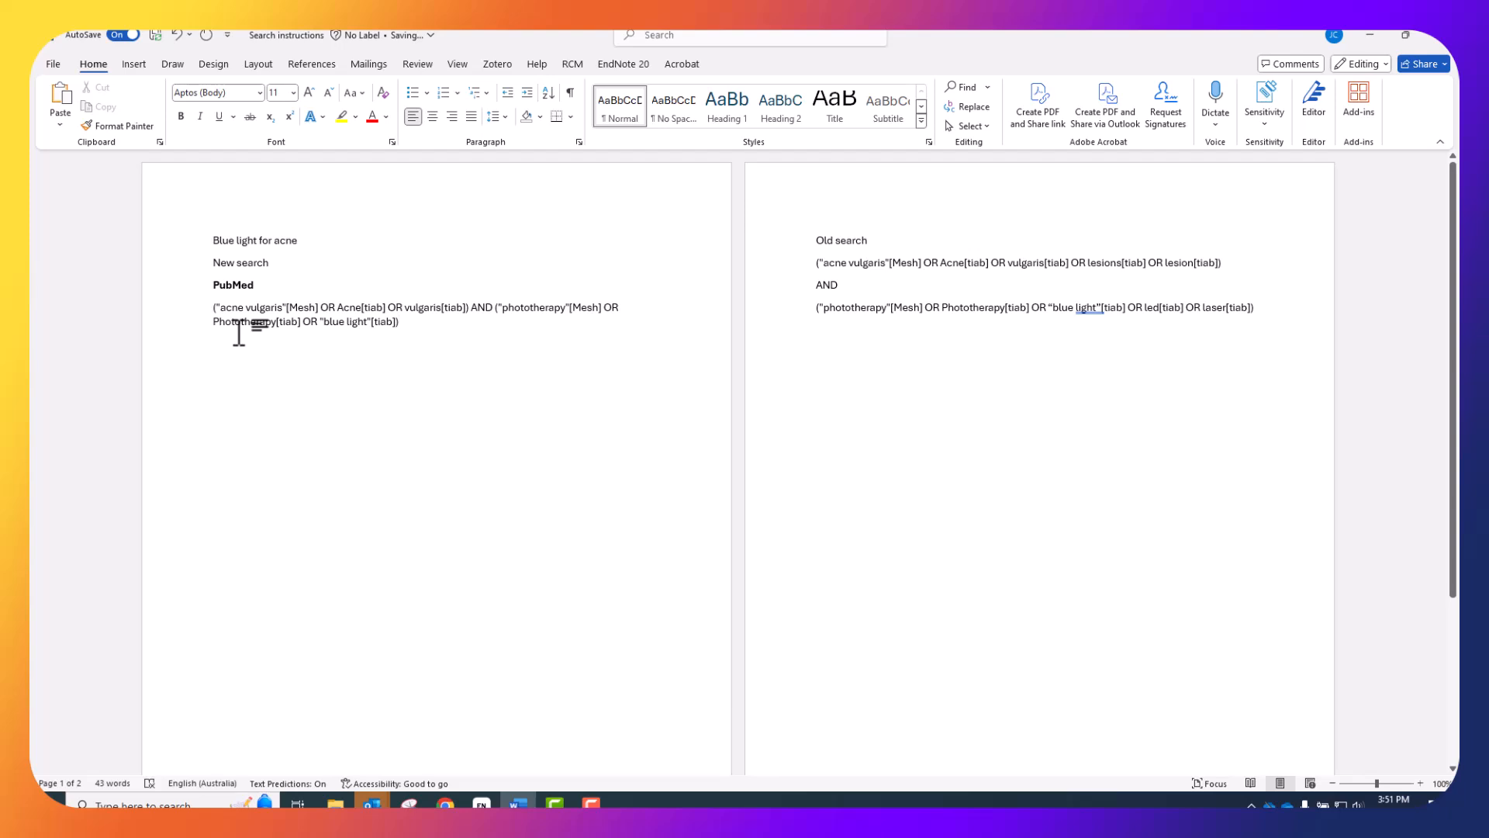
Place the pasted PubMed query's AND on its own line between the two groups, and add CENTRAL and Embase headings below.
{"action": "left_click", "coordinate": [473, 310]}
{"action": "key", "text": "Return"}
{"action": "left_click", "coordinate": [235, 330]}
{"action": "key", "text": "Return"}
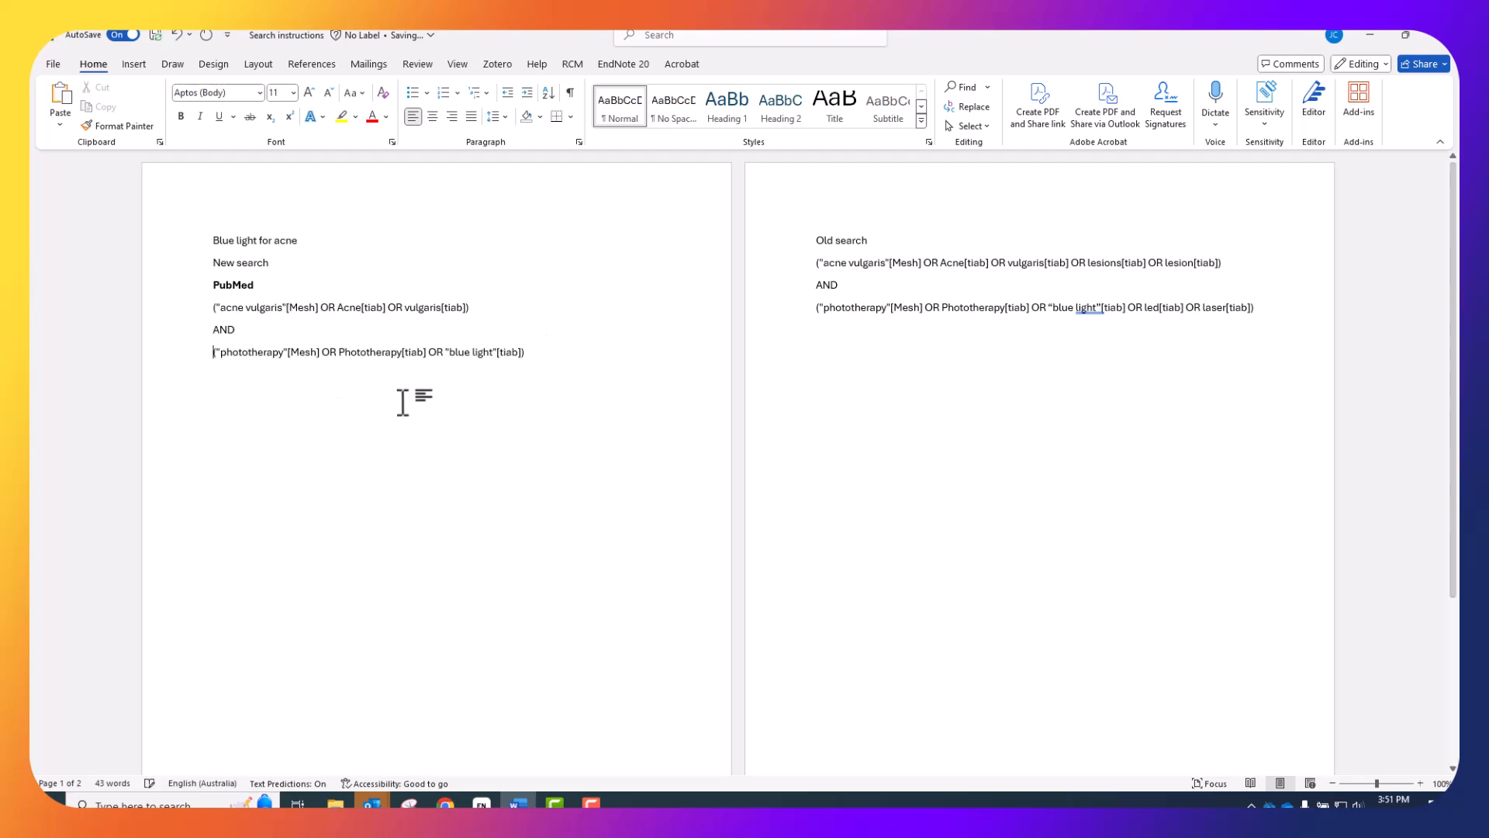
{"action": "left_click", "coordinate": [586, 357]}
{"action": "key", "text": "Return"}
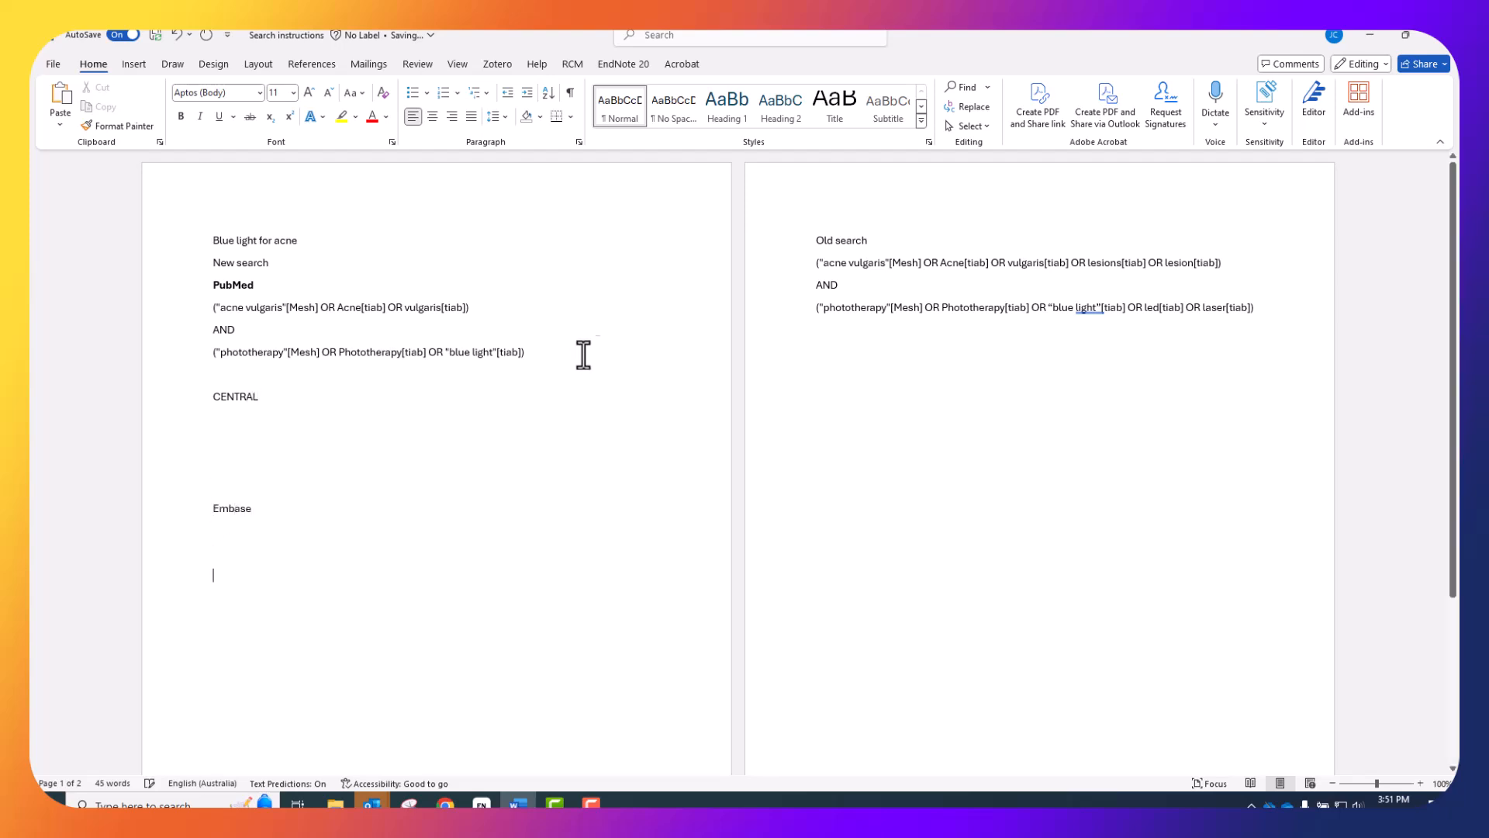
Copy the new PubMed search from Word and paste it into TERA's Polyglot in place of the existing query.
{"action": "left_click_drag", "start_coordinate": [527, 353], "coordinate": [173, 308]}
{"action": "key", "text": "ctrl+c"}
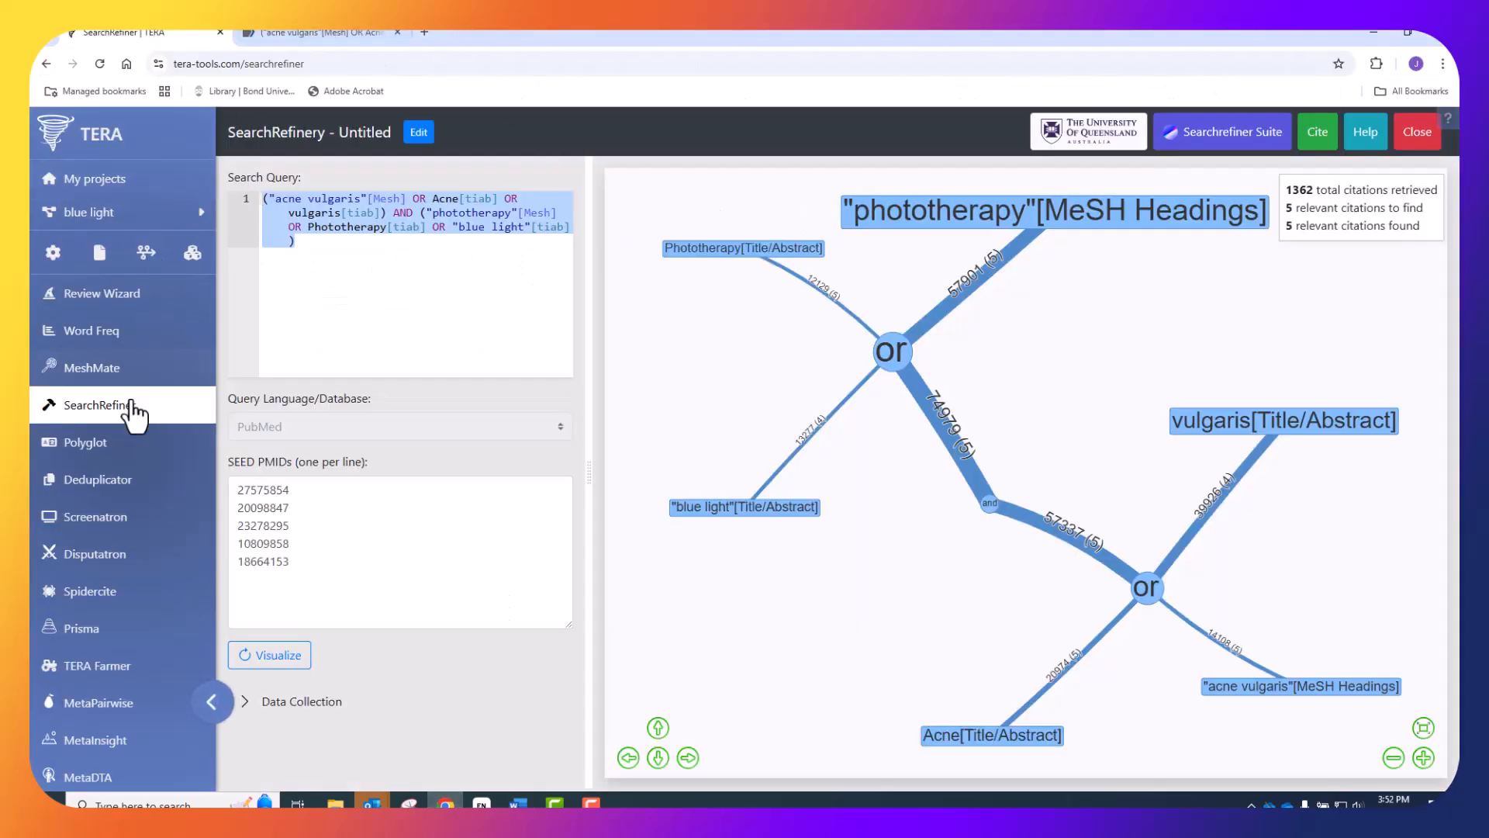
{"action": "left_click", "coordinate": [85, 444]}
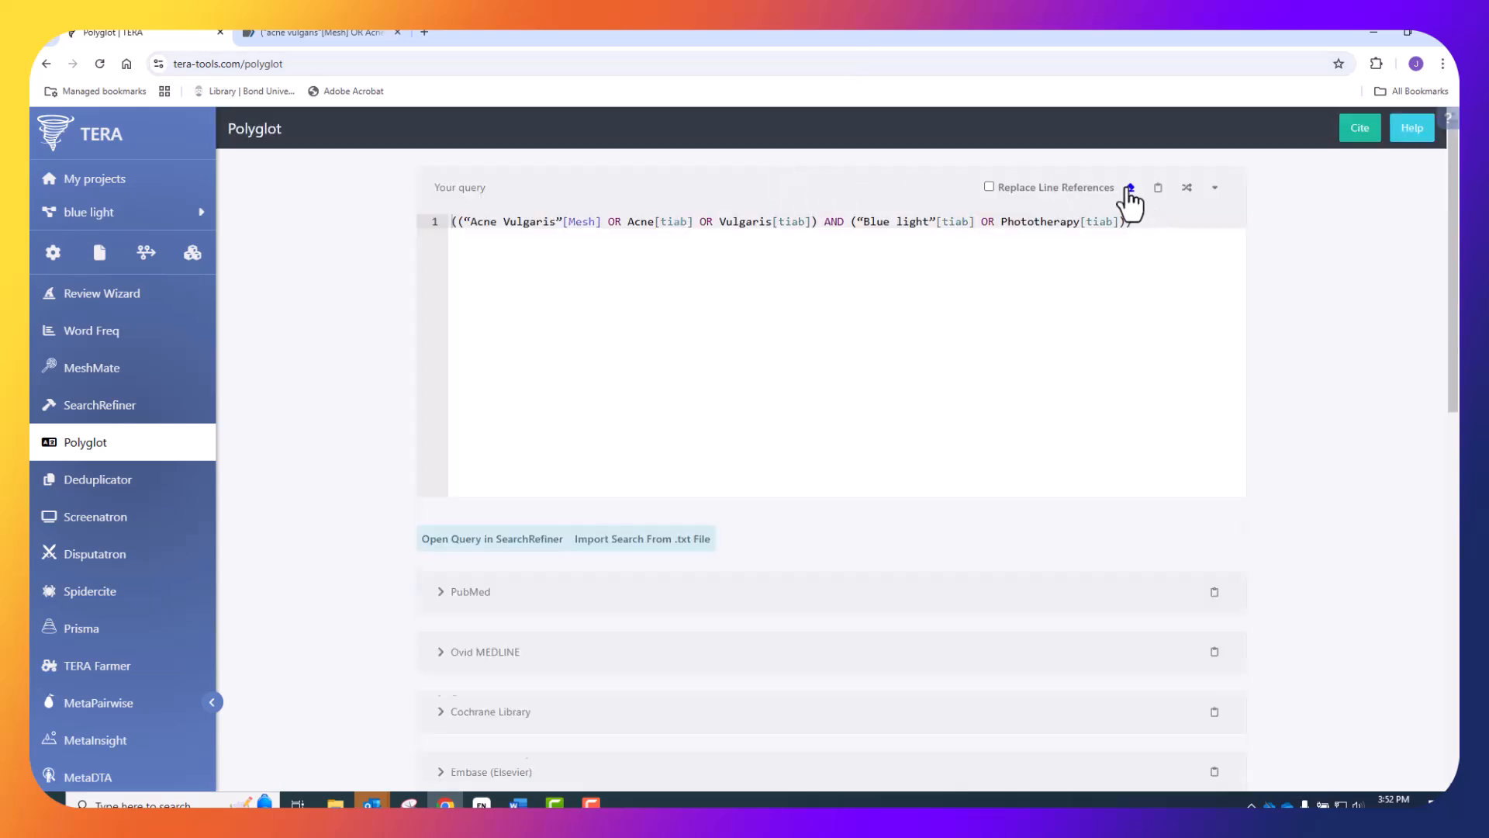
{"action": "left_click", "coordinate": [1130, 189]}
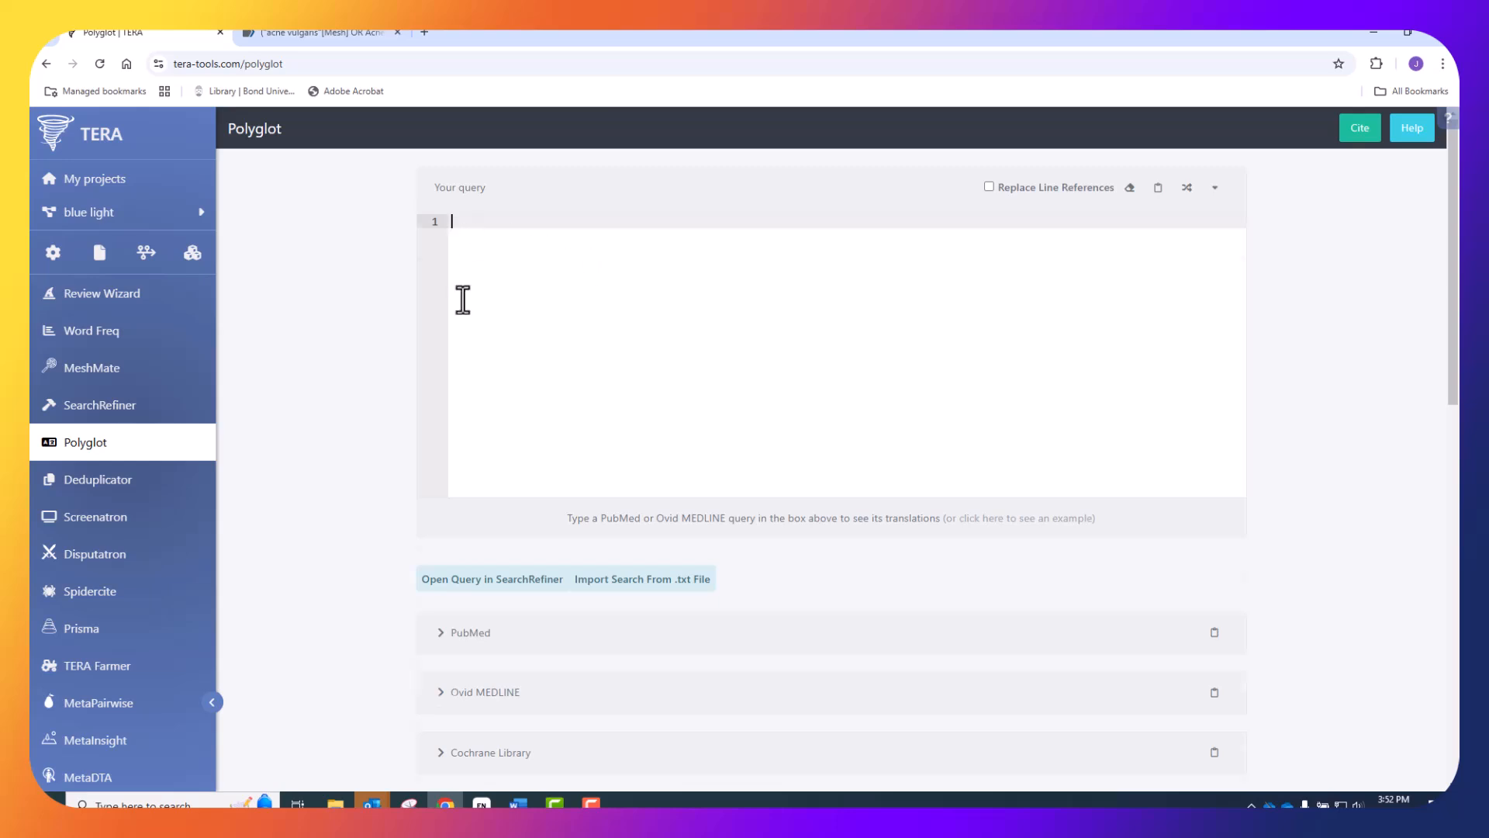
{"action": "key", "text": "ctrl+v"}
Copy Polyglot's Cochrane Library translation and paste it under the CENTRAL heading in the Word document.
{"action": "scroll", "coordinate": [341, 411], "scroll_direction": "down", "scroll_amount": 5}
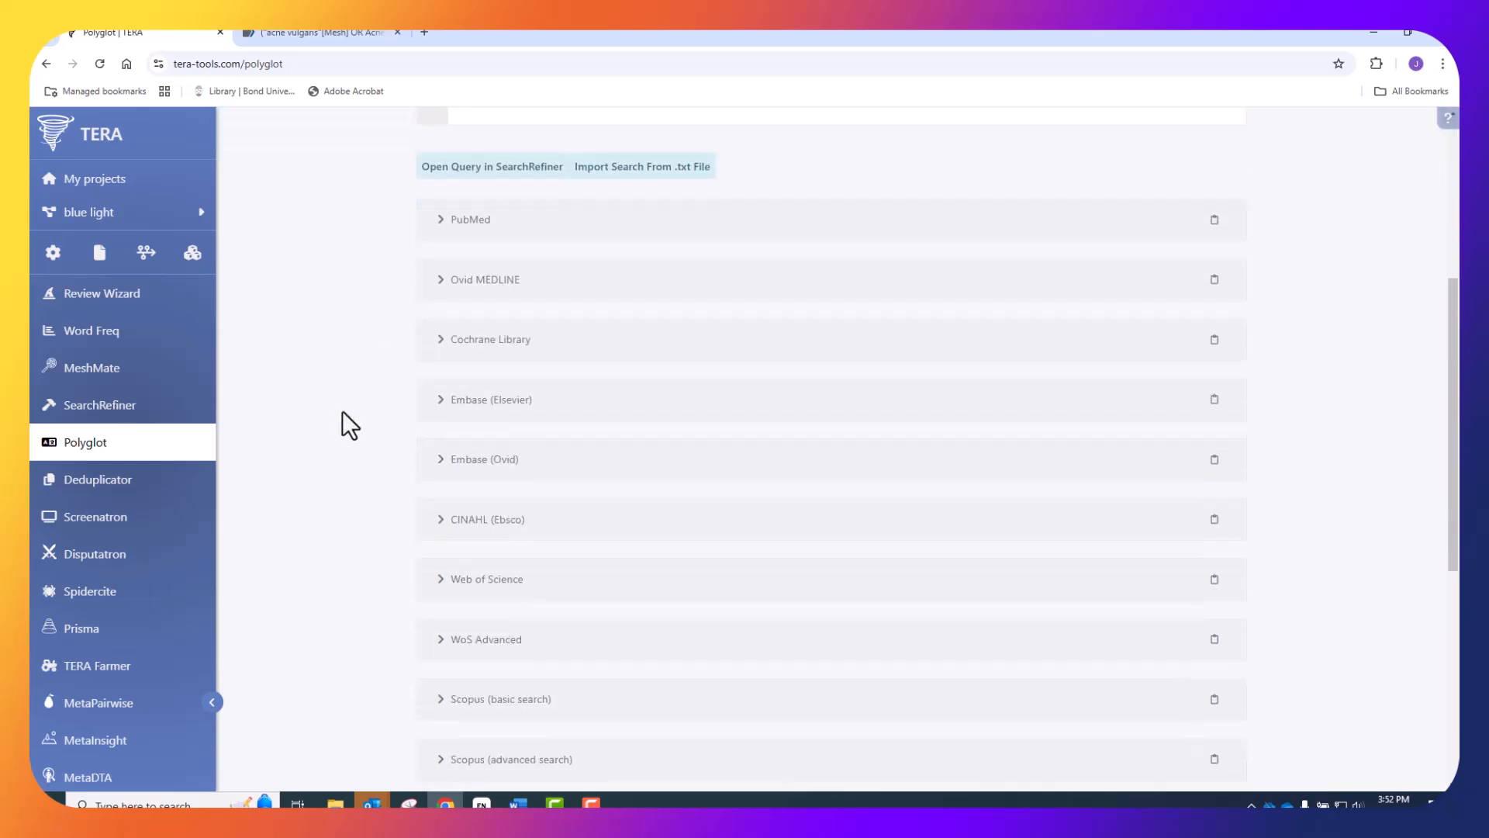
{"action": "left_click", "coordinate": [466, 342]}
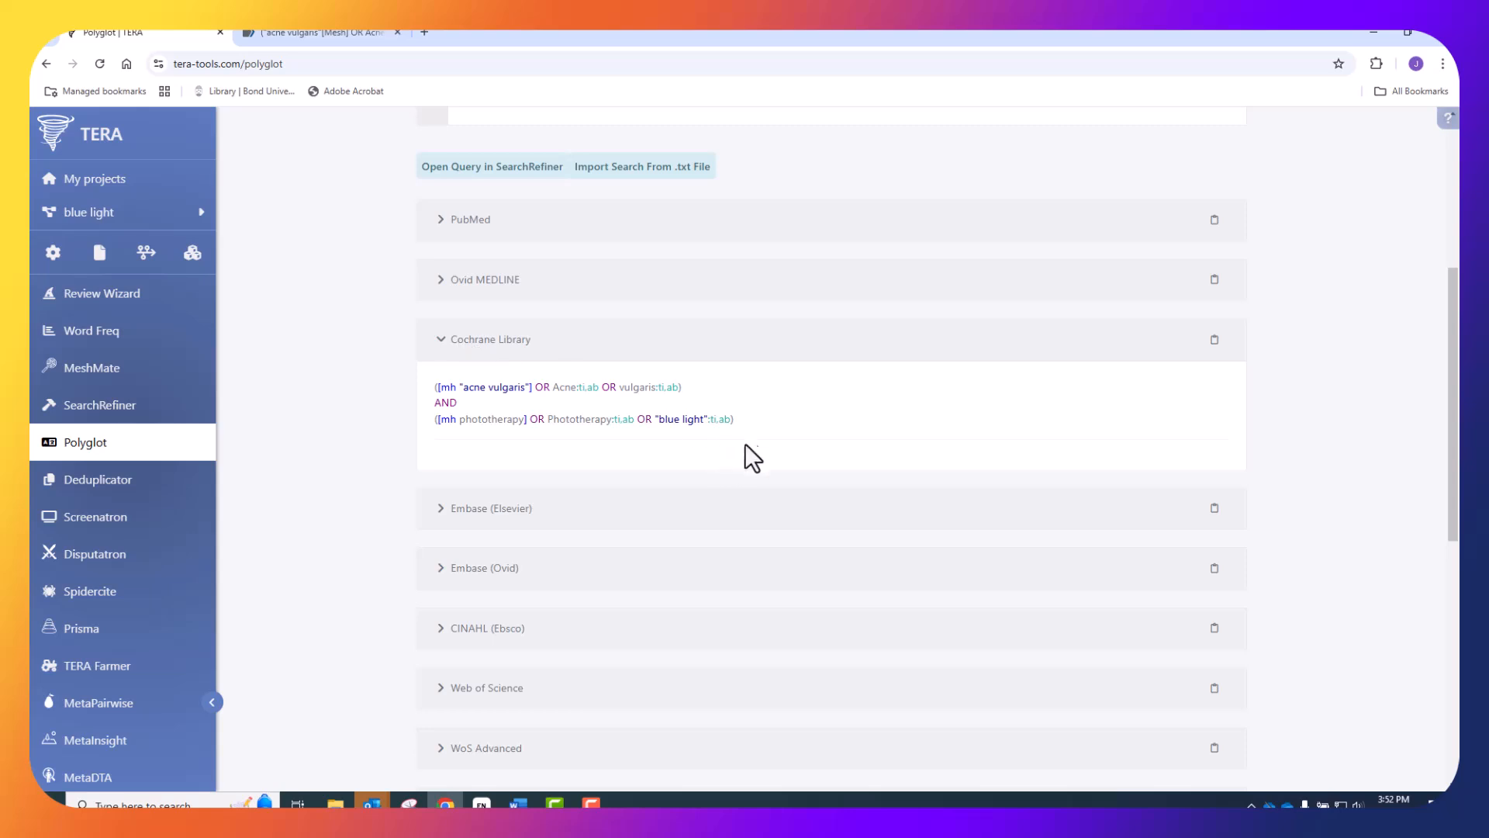
{"action": "left_click_drag", "start_coordinate": [748, 421], "coordinate": [397, 388]}
{"action": "key", "text": "ctrl+c"}
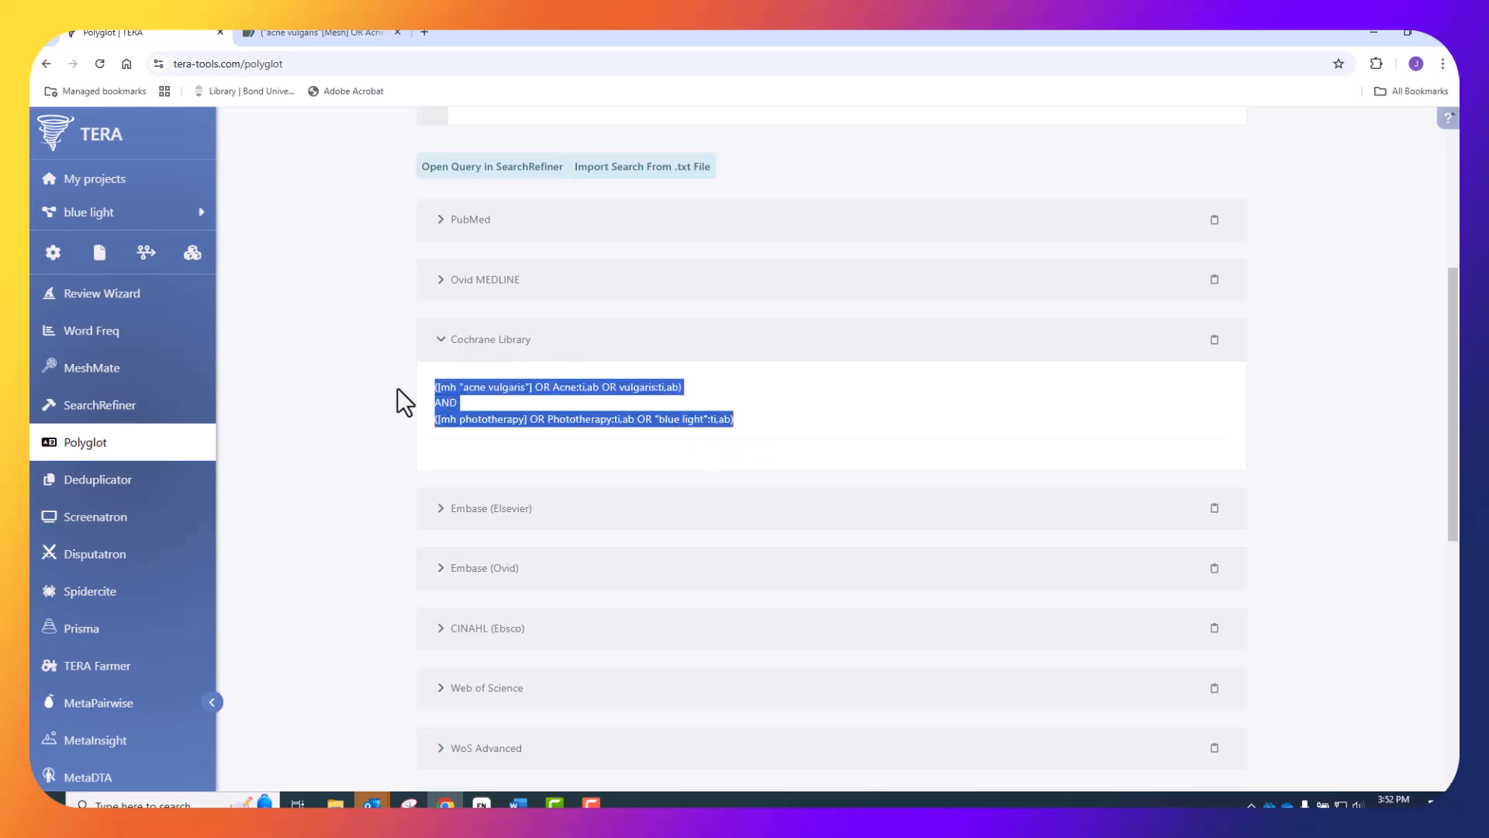
{"action": "left_click", "coordinate": [518, 803]}
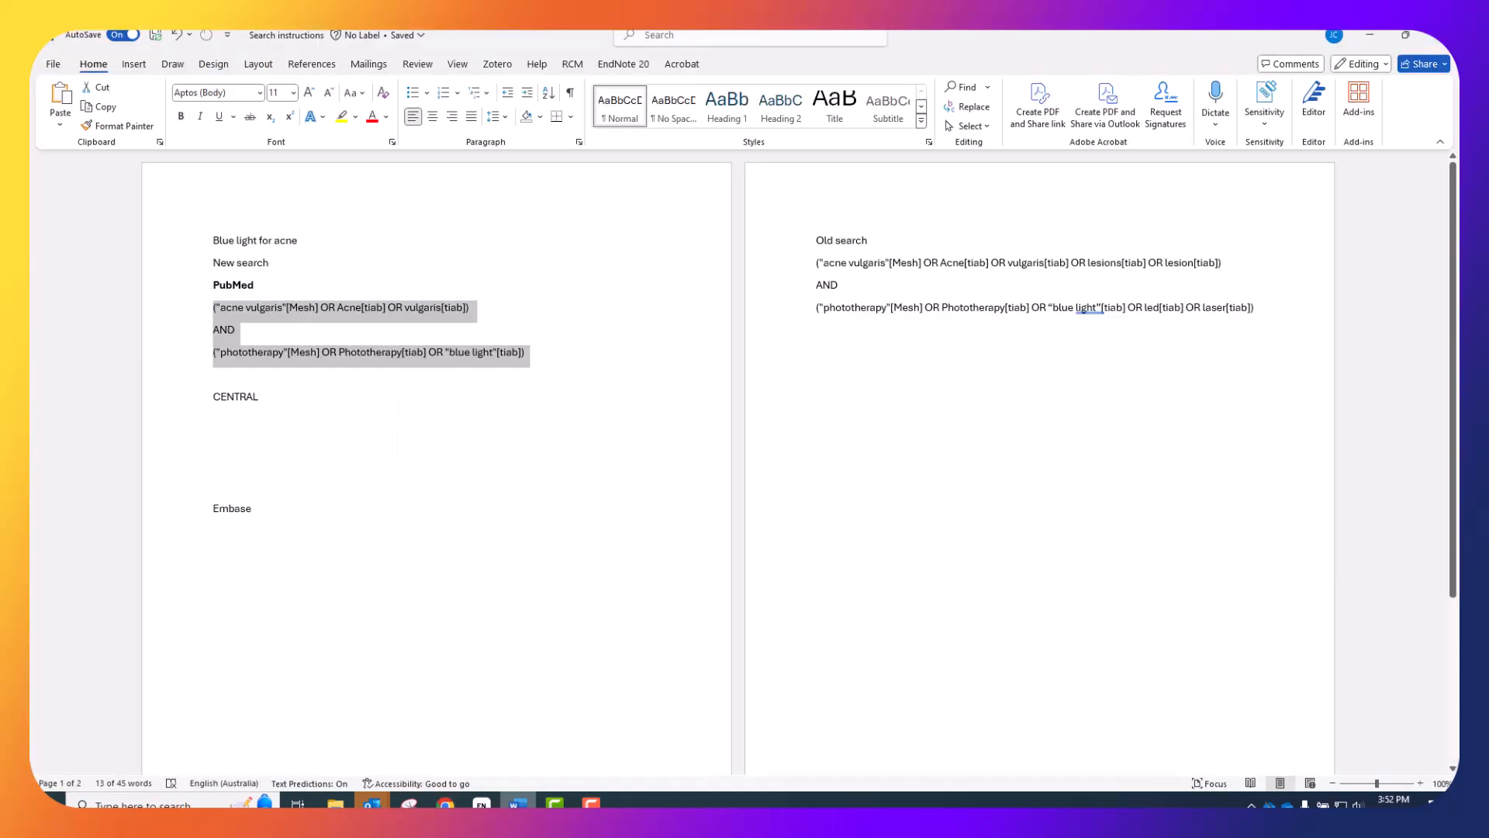
{"action": "left_click", "coordinate": [225, 419]}
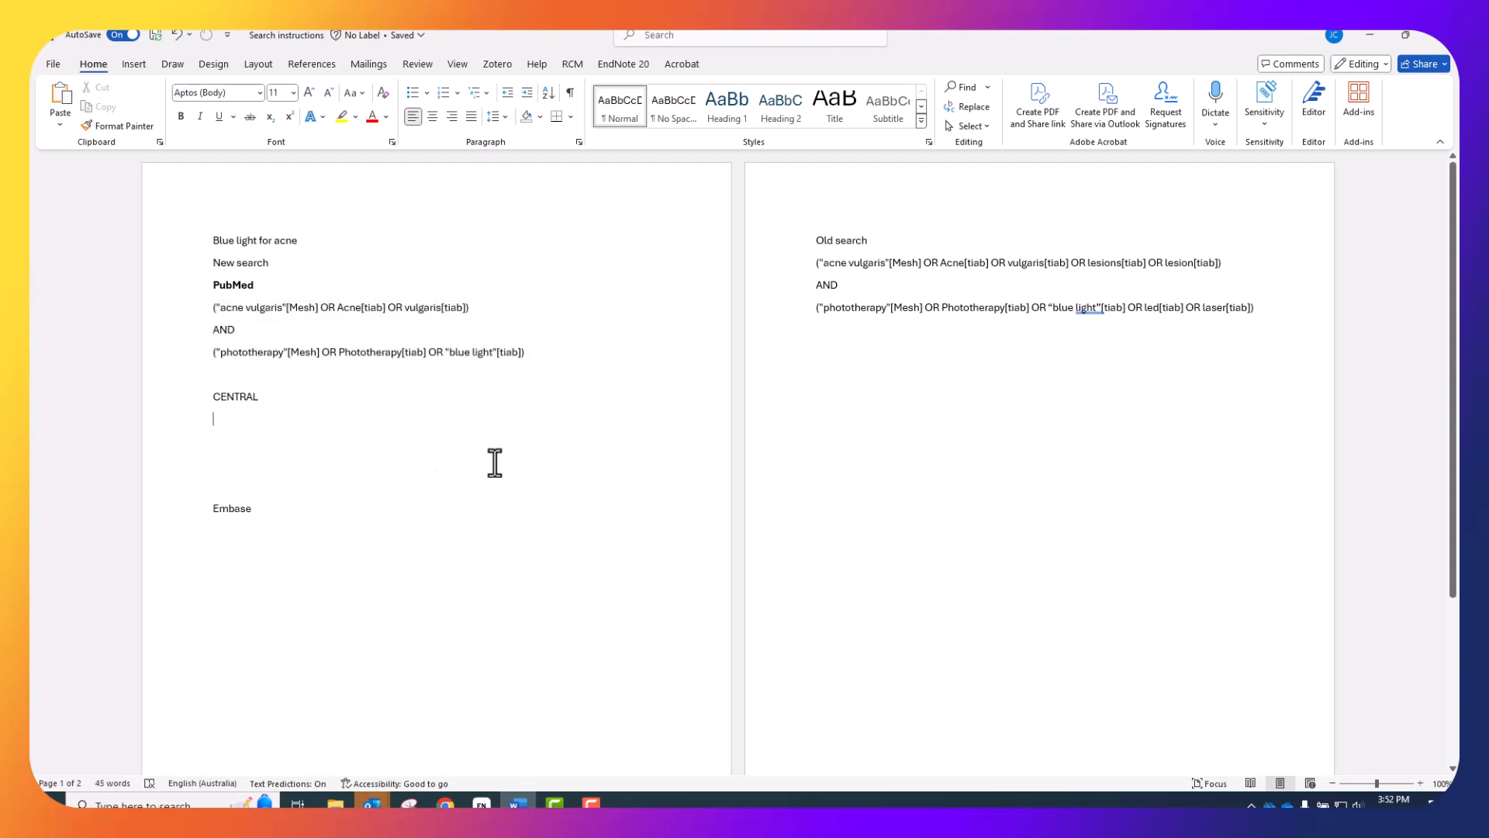
{"action": "key", "text": "ctrl+v"}
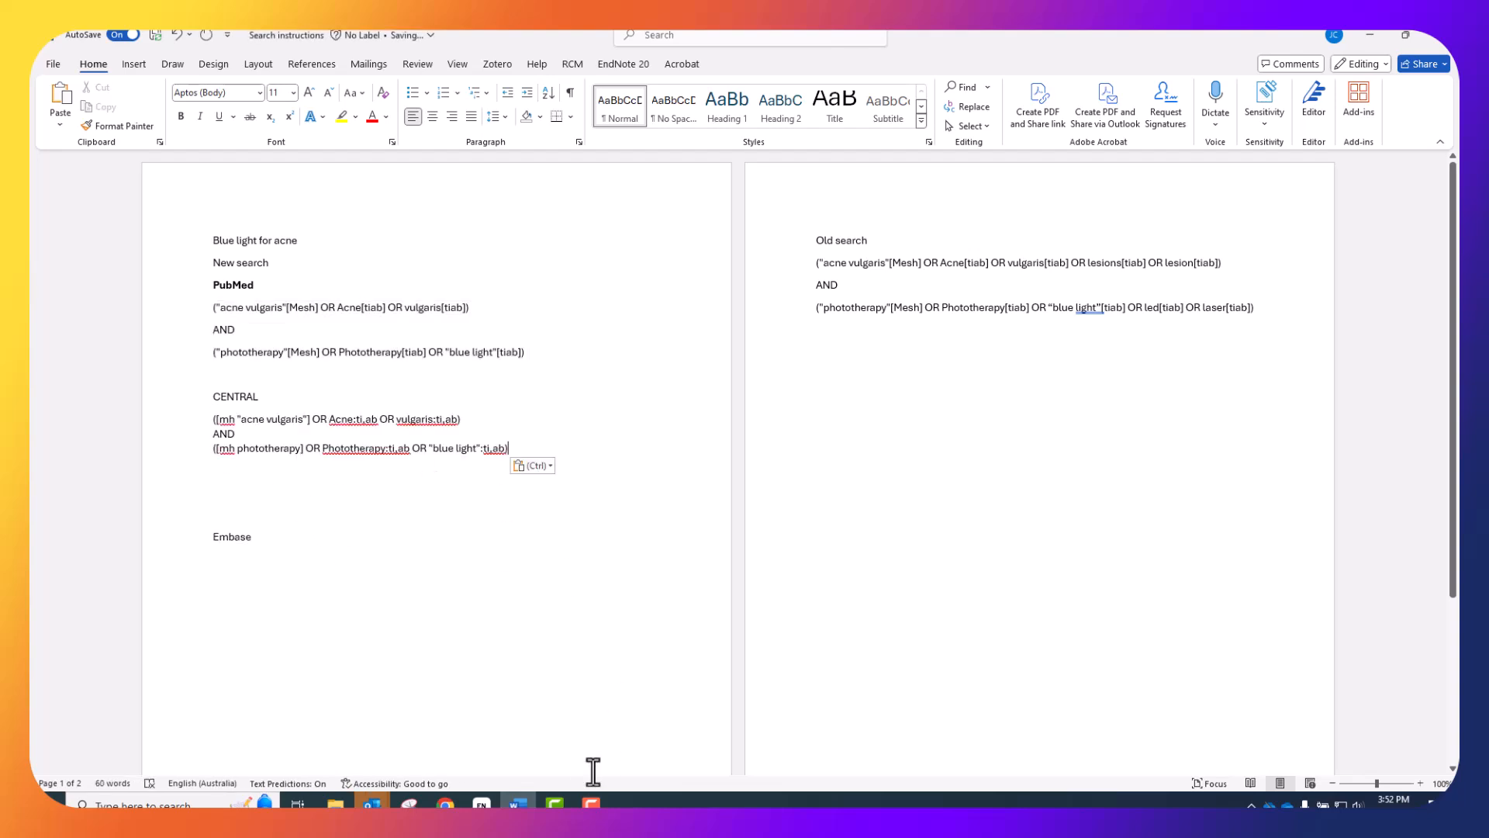
Copy Polyglot's Embase (Elsevier) translation and paste it under the Embase heading in the Word document.
{"action": "left_click", "coordinate": [445, 802]}
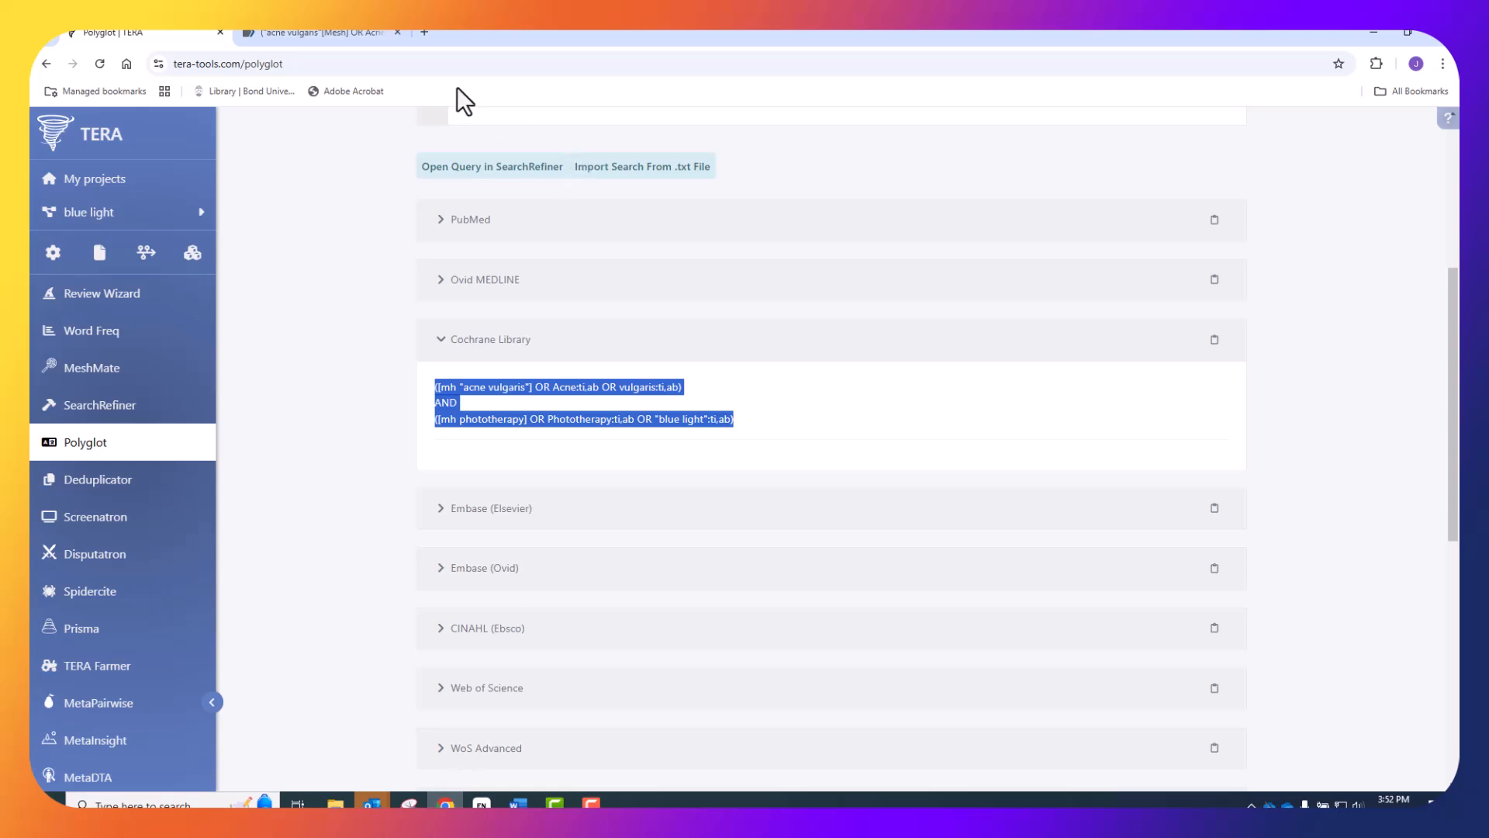
{"action": "scroll", "coordinate": [320, 361], "scroll_direction": "down", "scroll_amount": 3}
{"action": "left_click", "coordinate": [454, 287]}
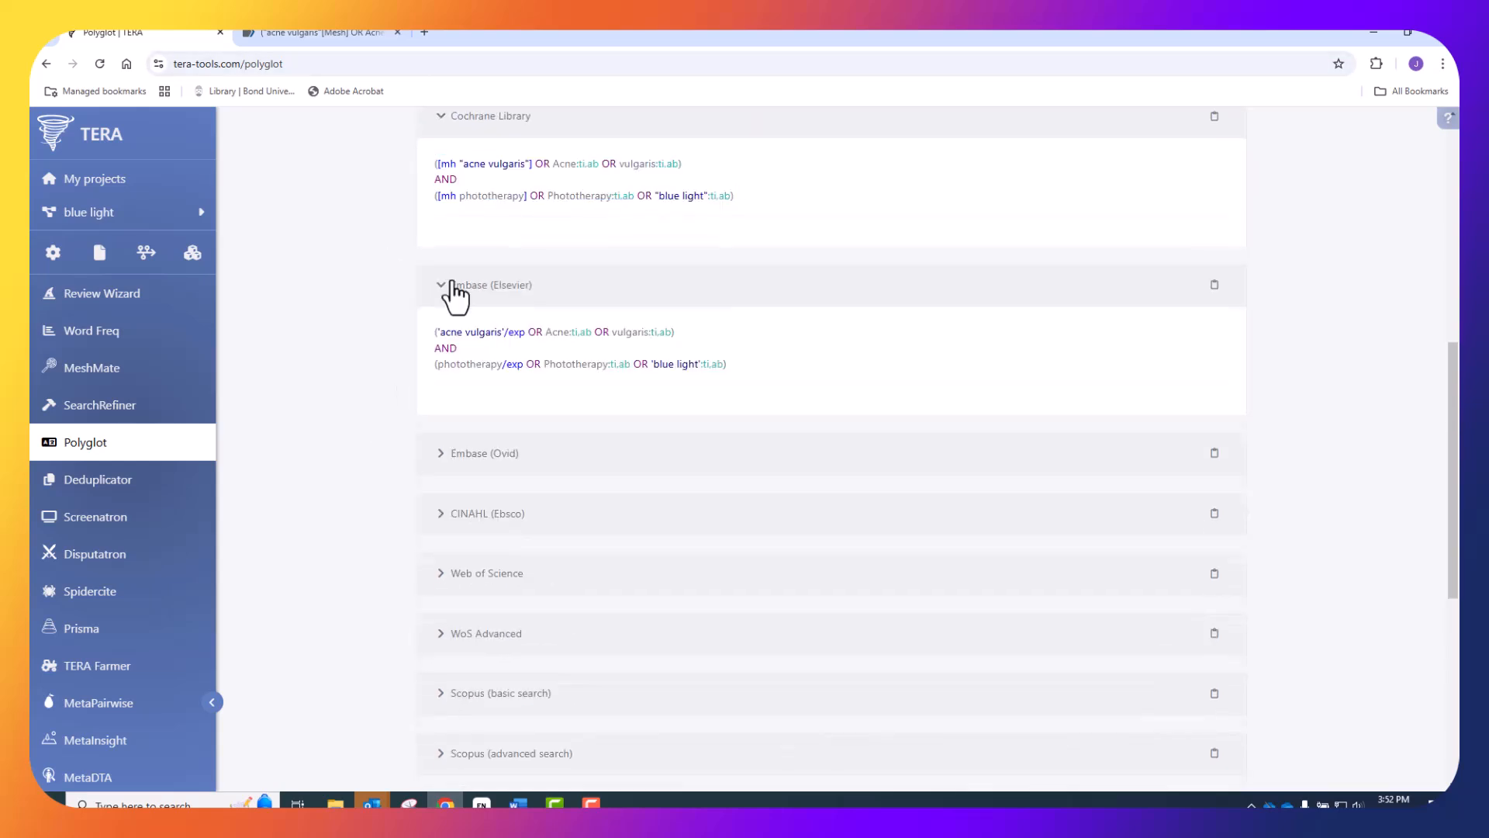
{"action": "left_click_drag", "start_coordinate": [733, 362], "coordinate": [378, 335]}
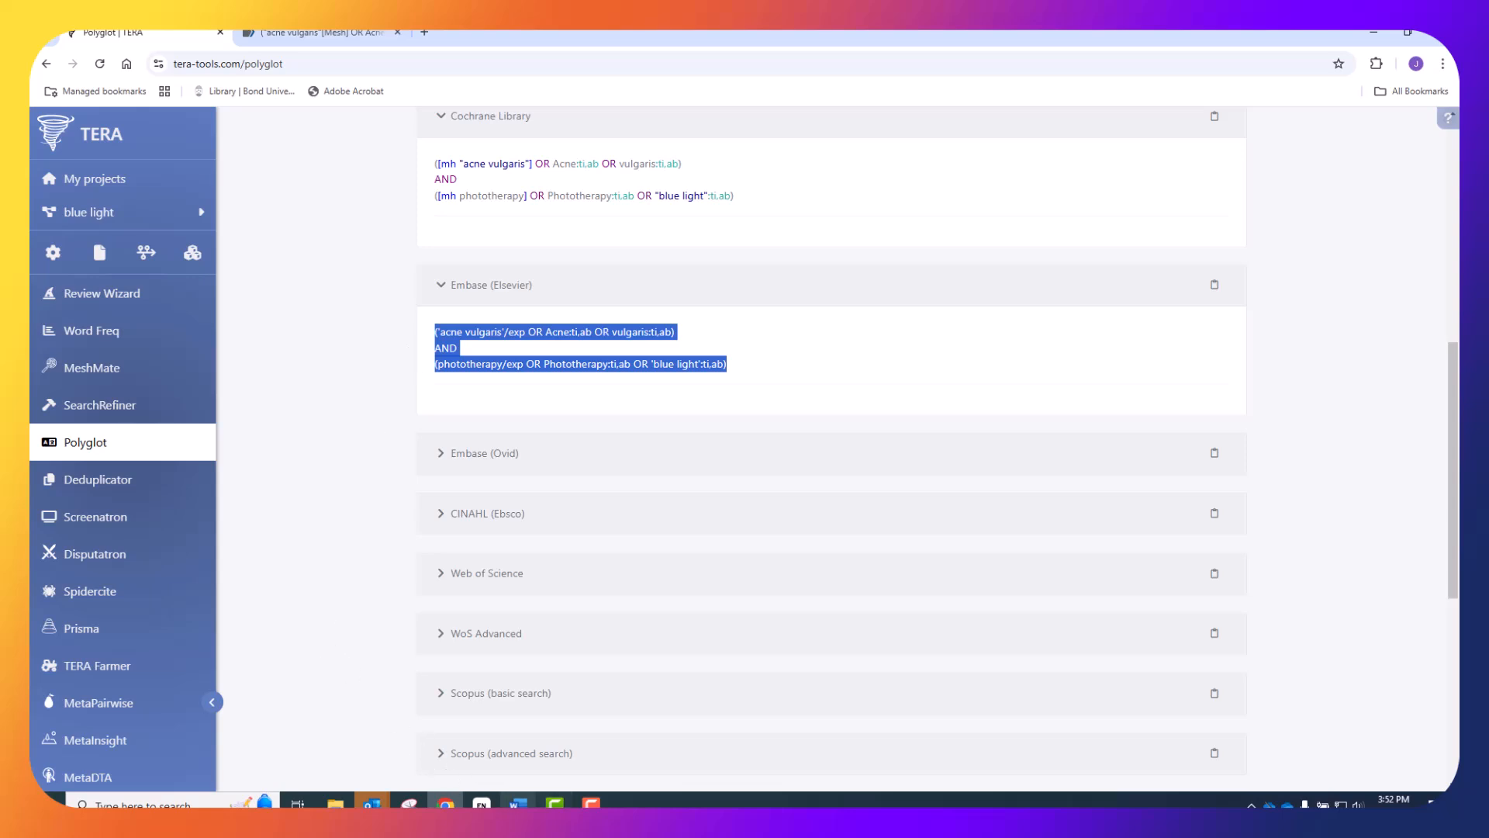
{"action": "left_click", "coordinate": [518, 804]}
{"action": "left_click", "coordinate": [223, 568]}
{"action": "type", "text": "('acne vulgaris'/exp OR Acne:ti,ab OR vulgaris:ti,ab) AND (phototherapy/exp OR Phototherapy:ti,ab OR 'blue light':ti,ab)"}
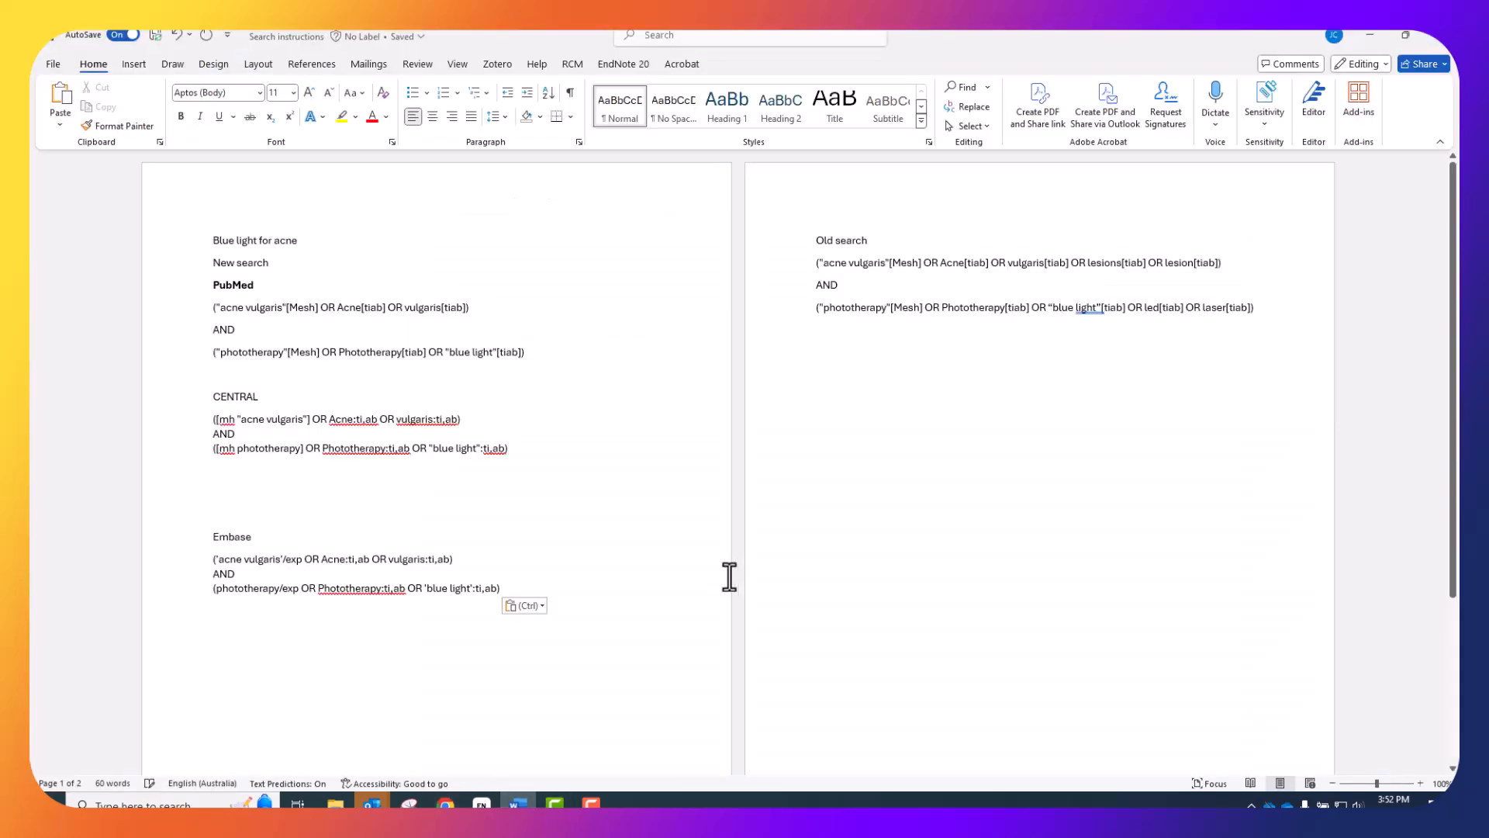
{"action": "left_click", "coordinate": [332, 613]}
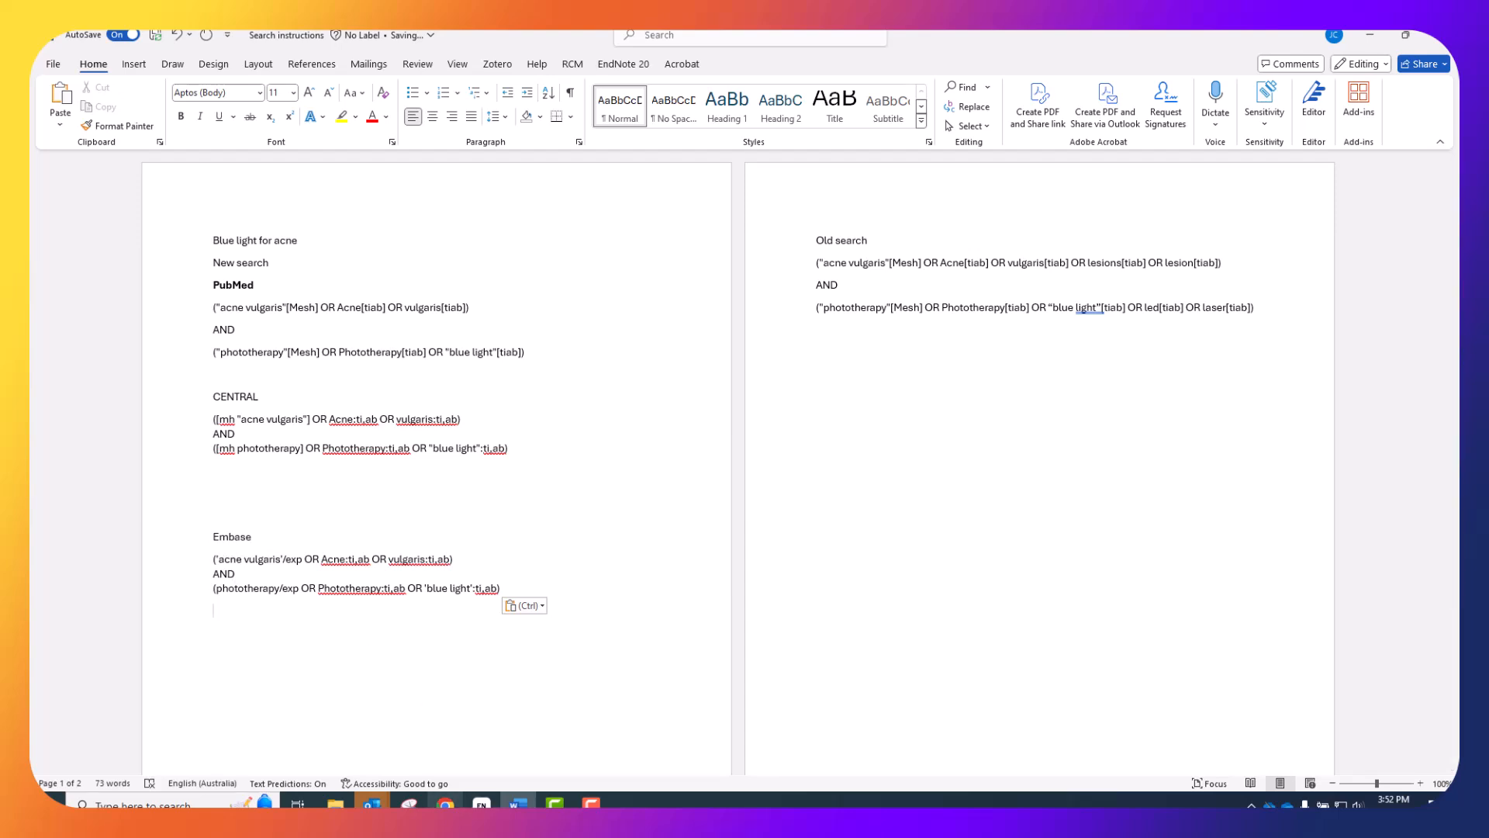
Open the Bond University Library site in a new browser tab and search it for "embase".
{"action": "left_click", "coordinate": [445, 804]}
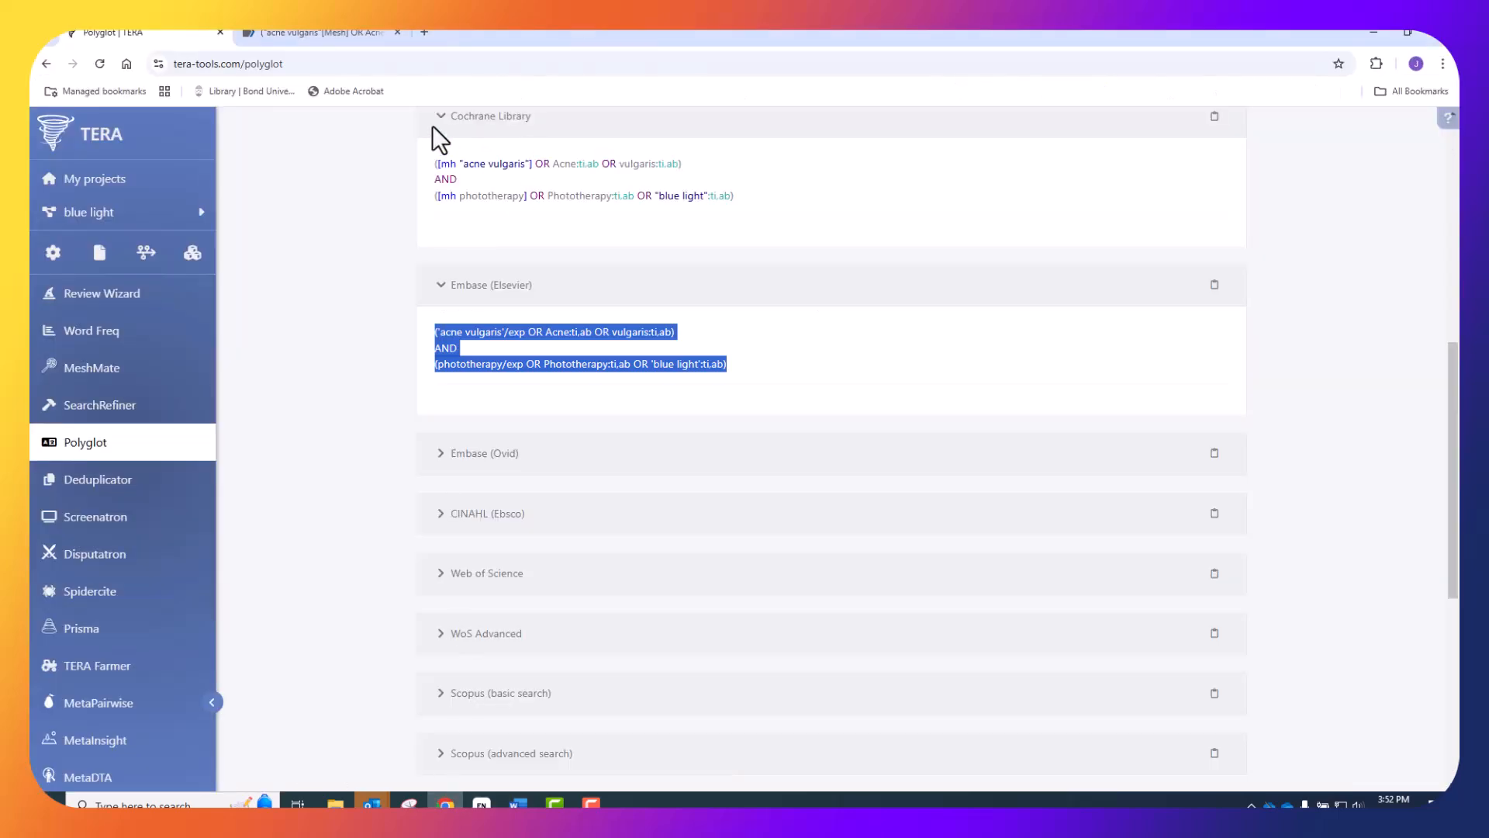
{"action": "left_click", "coordinate": [424, 32]}
{"action": "left_click", "coordinate": [226, 96]}
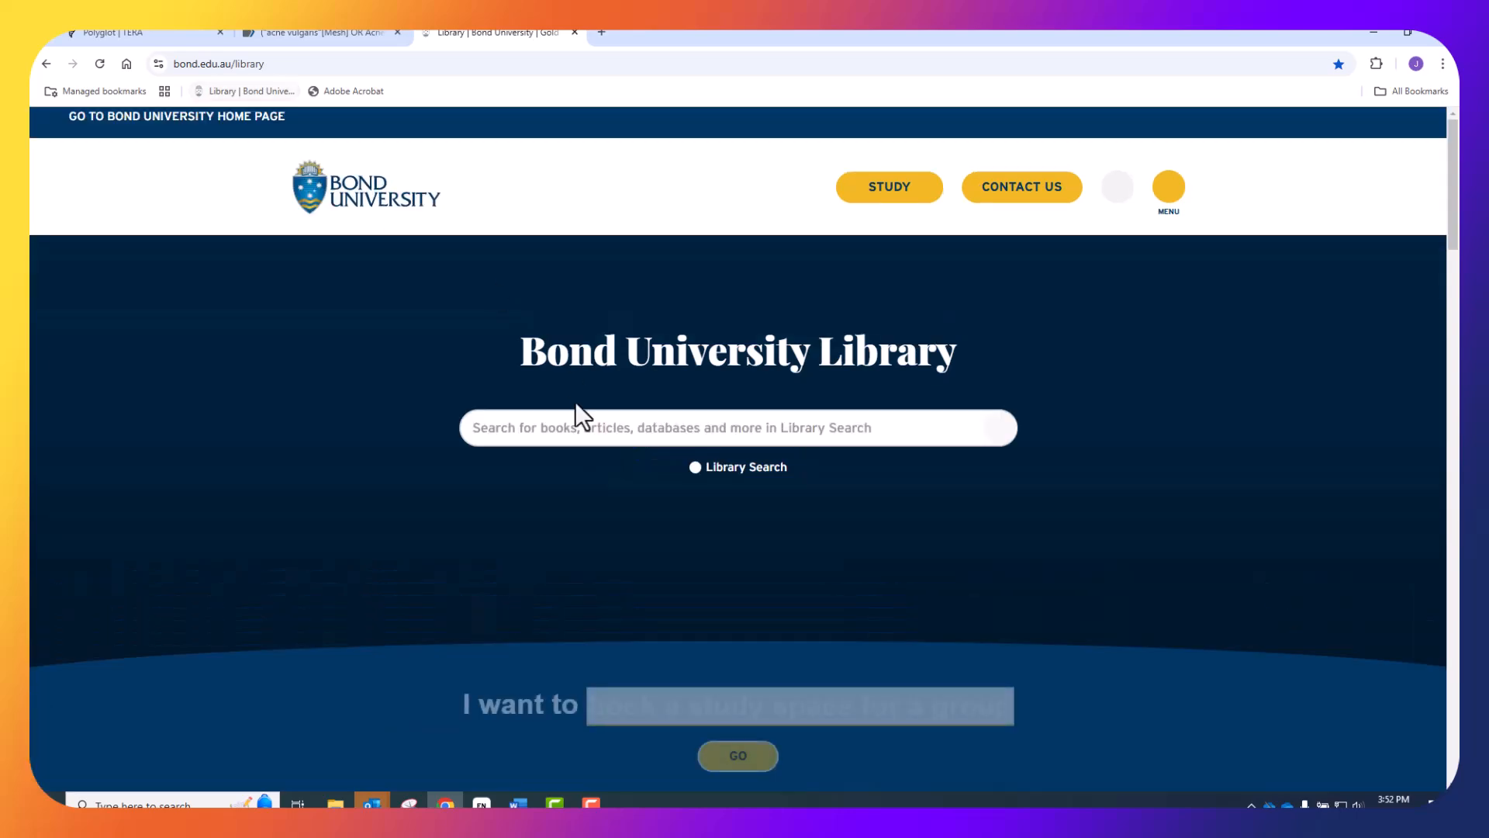
{"action": "left_click", "coordinate": [550, 412]}
{"action": "type", "text": "embase"}
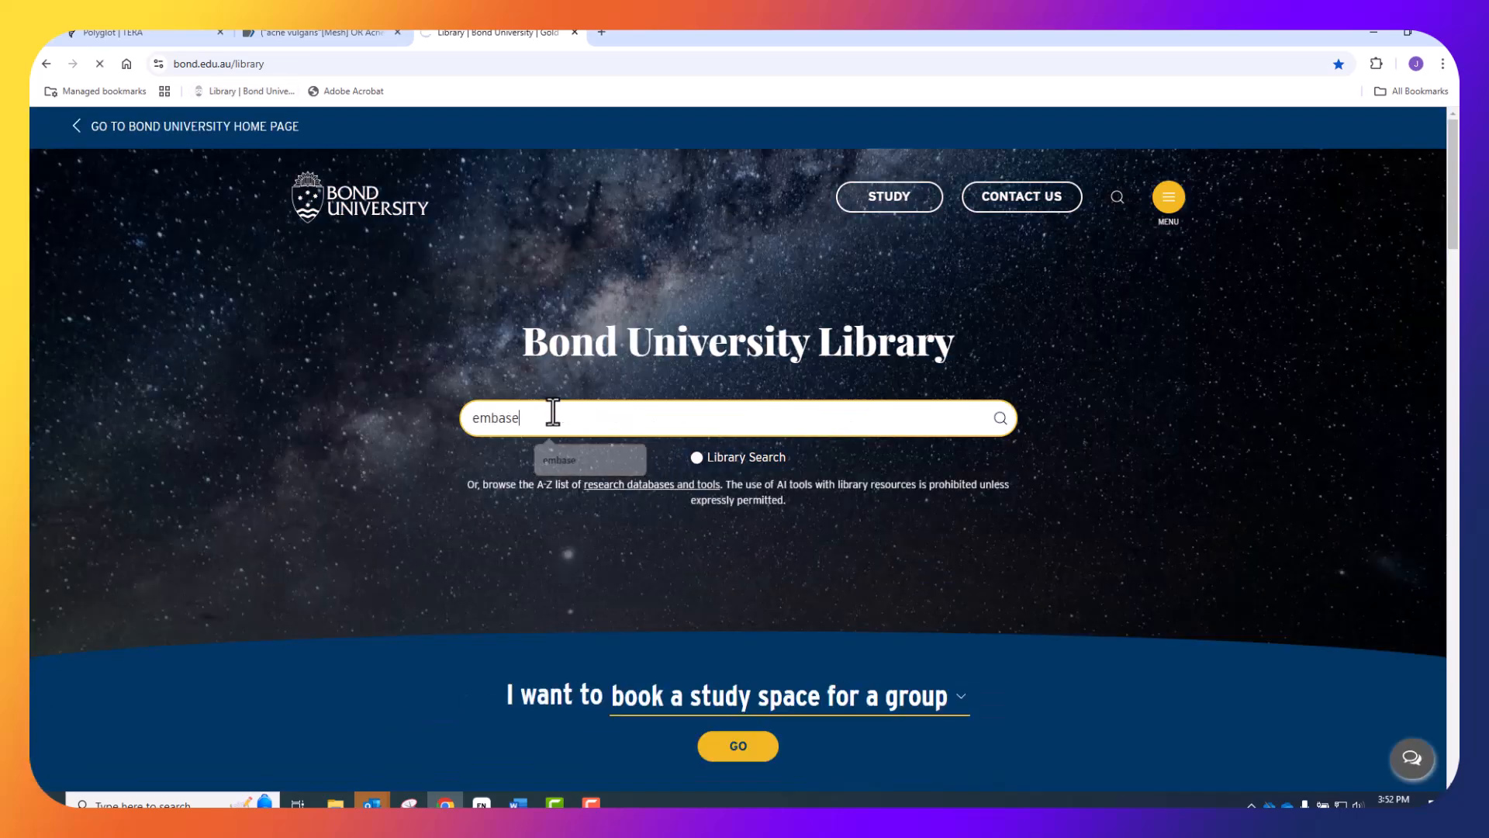
{"action": "key", "text": "Return"}
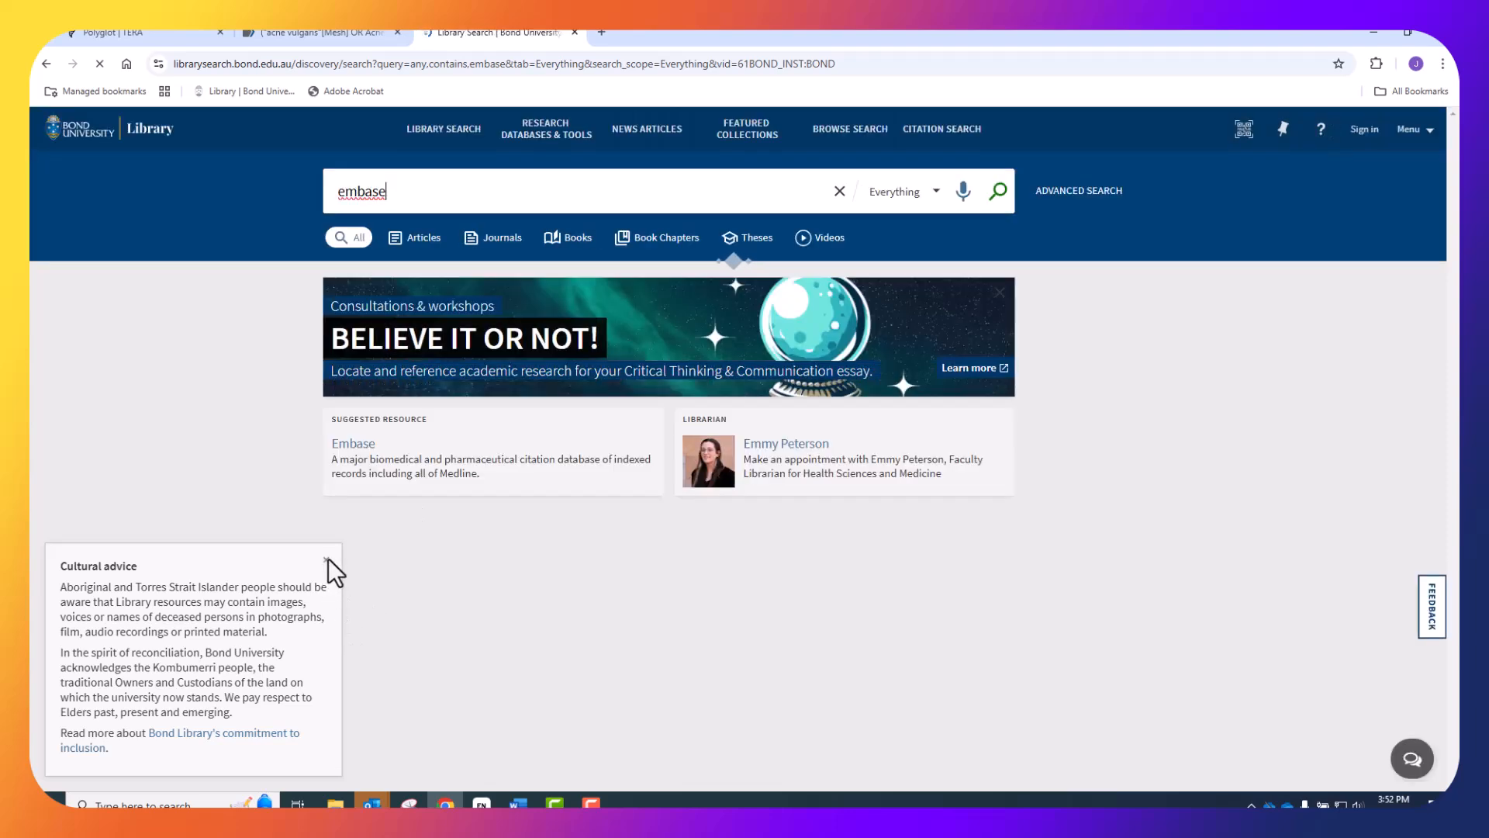
Open Embase from the library's suggested resource, dismiss its welcome message, and go to the Emtree browser.
{"action": "left_click", "coordinate": [328, 559]}
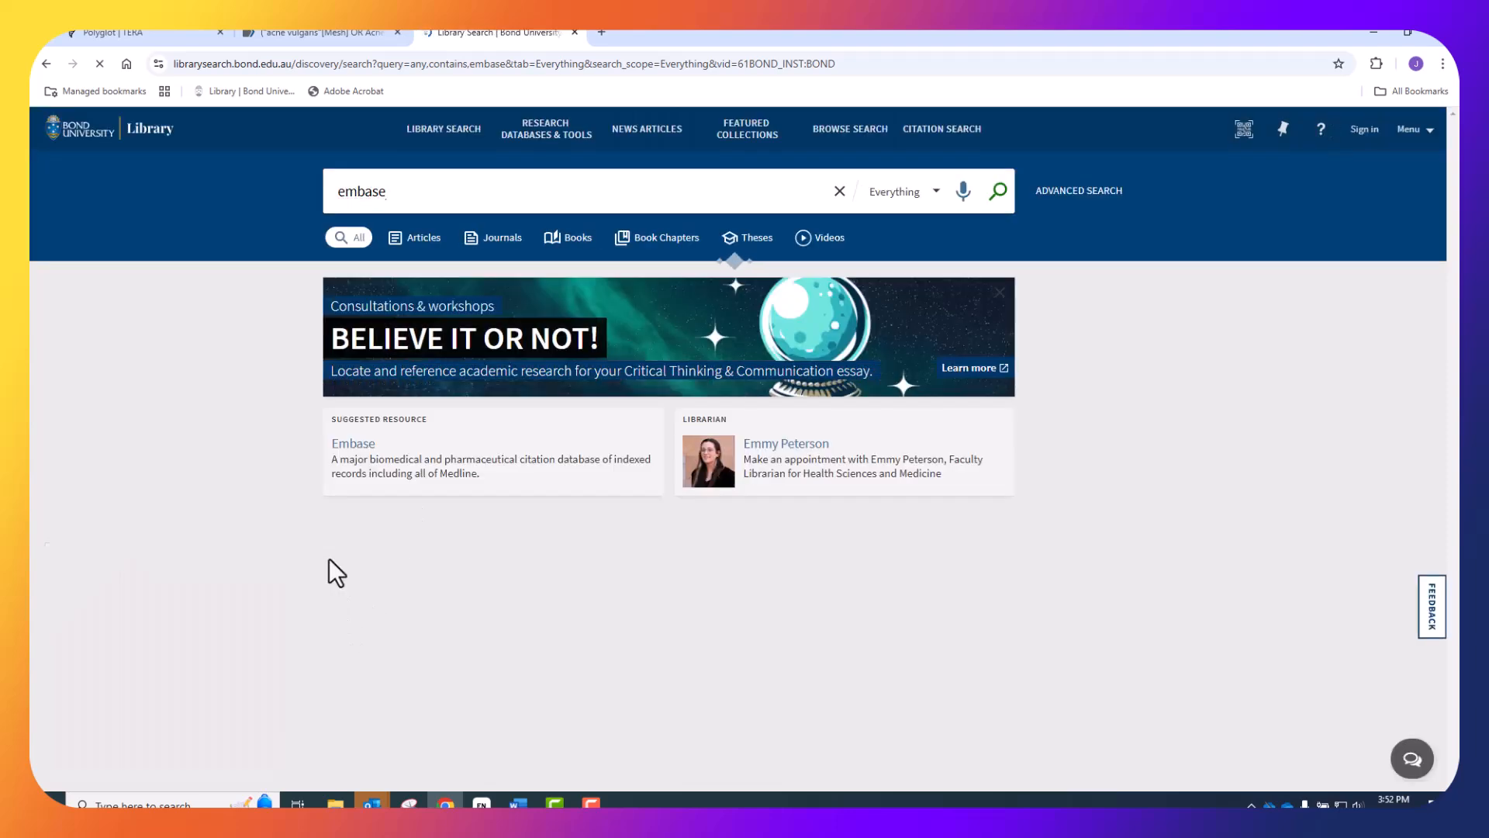
{"action": "left_click", "coordinate": [353, 444]}
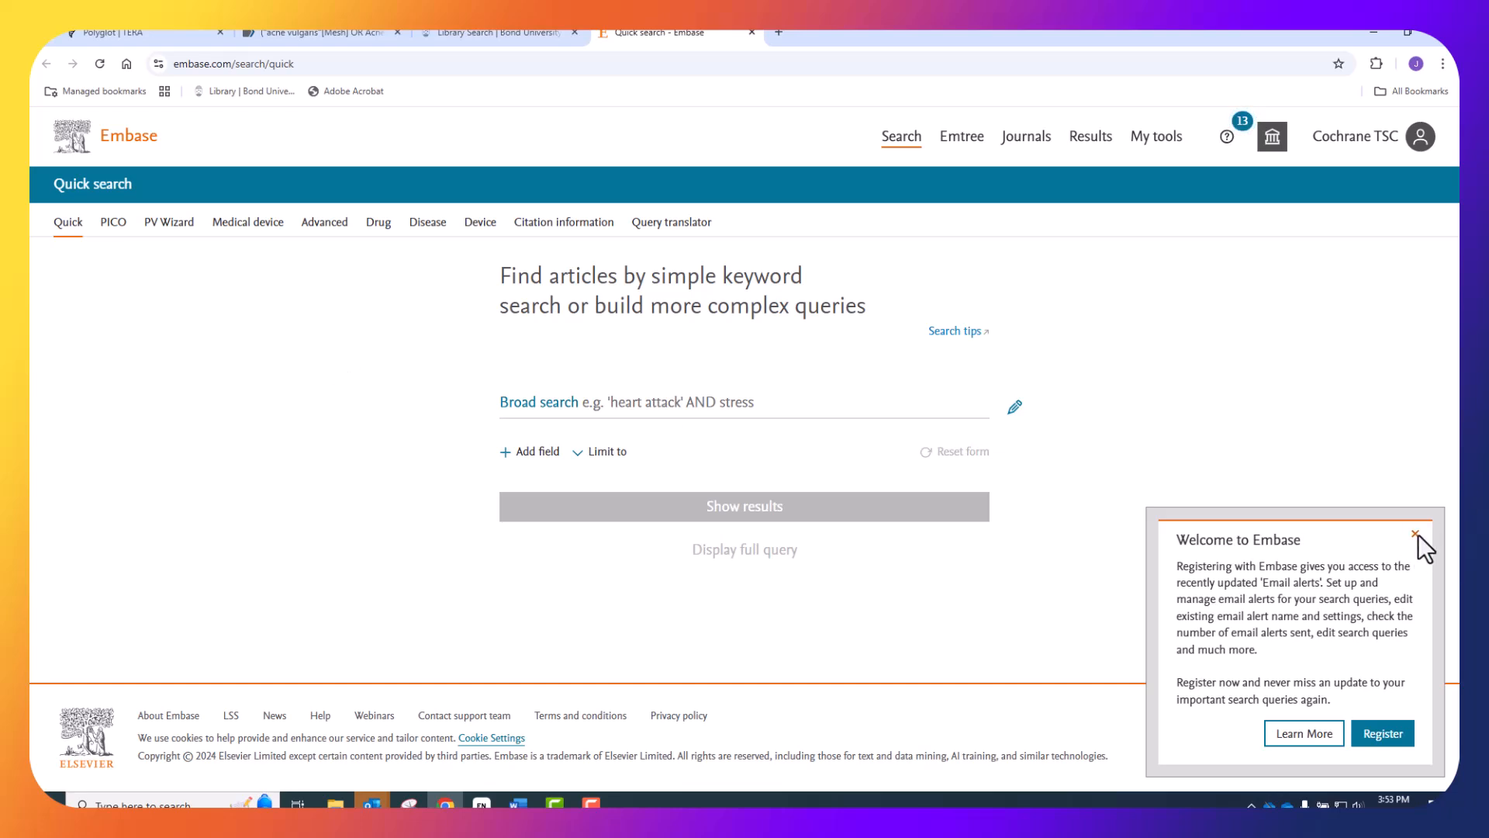
{"action": "left_click", "coordinate": [1416, 533]}
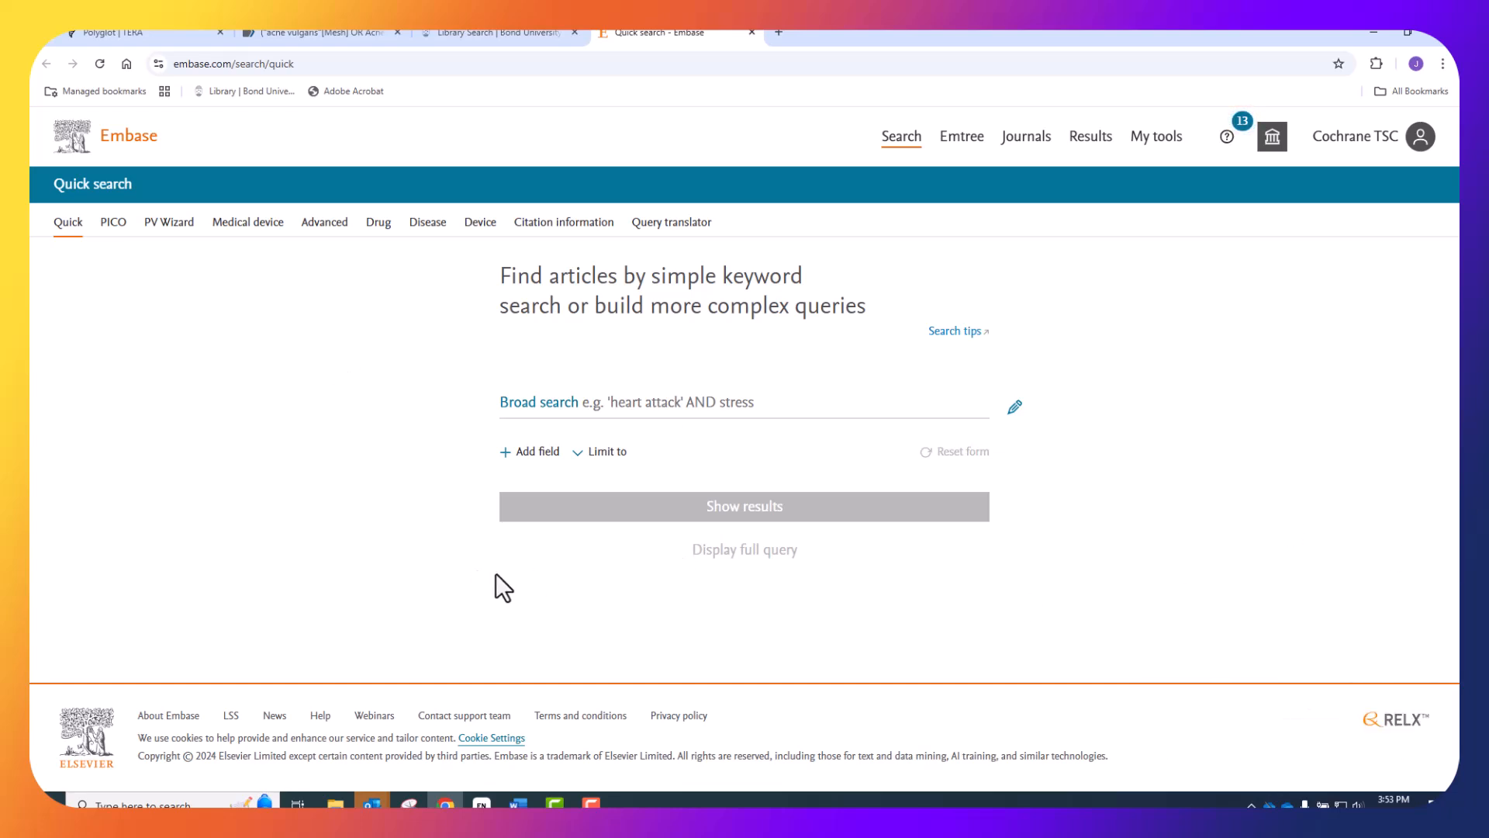
{"action": "left_click", "coordinate": [959, 147]}
Switch to the Word document and make the CENTRAL and Embase headings bold.
{"action": "left_click", "coordinate": [518, 803]}
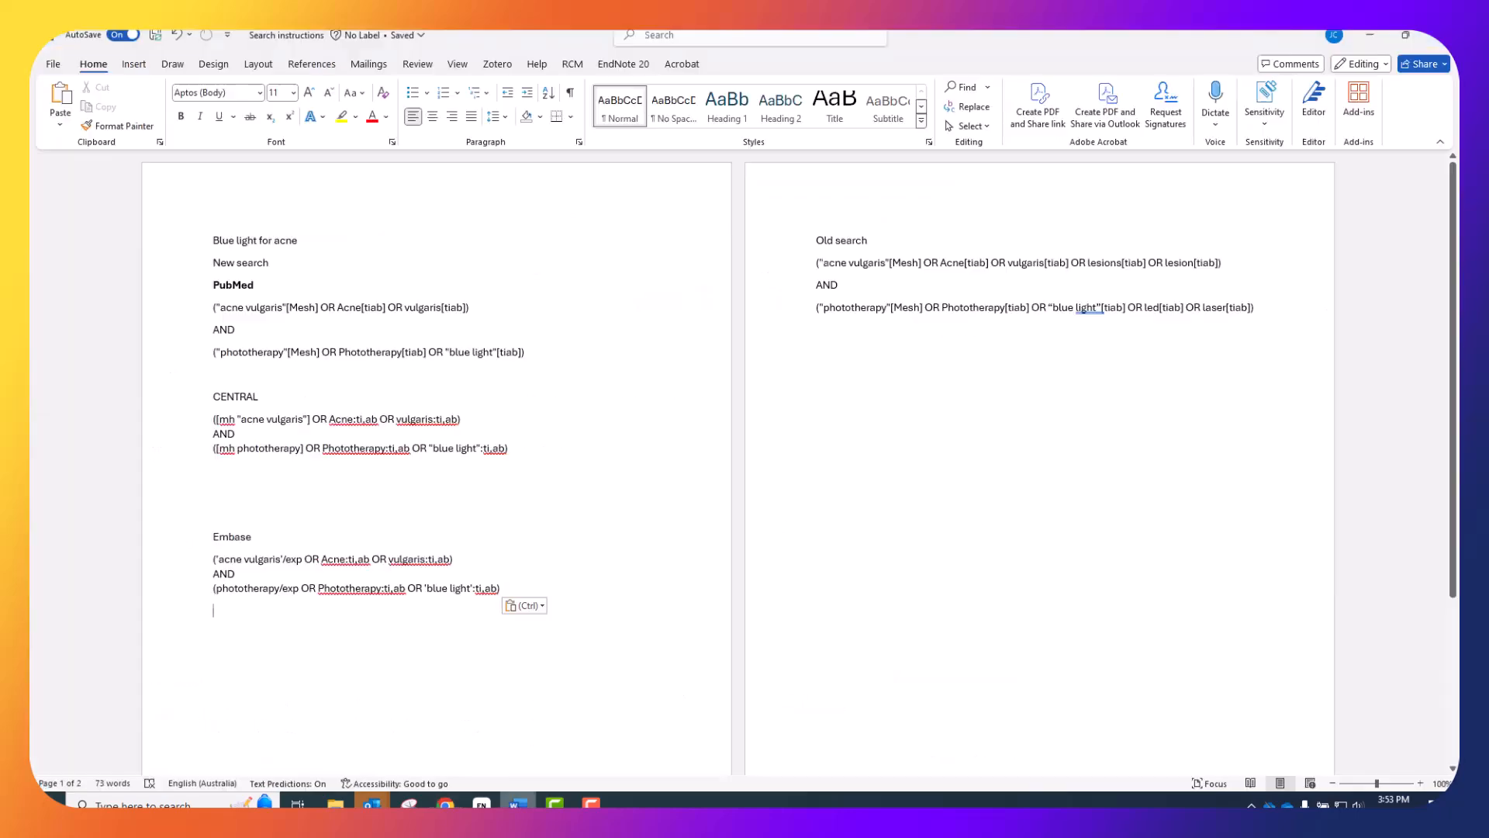
{"action": "left_click_drag", "start_coordinate": [213, 397], "coordinate": [260, 397]}
{"action": "key", "text": "ctrl+b"}
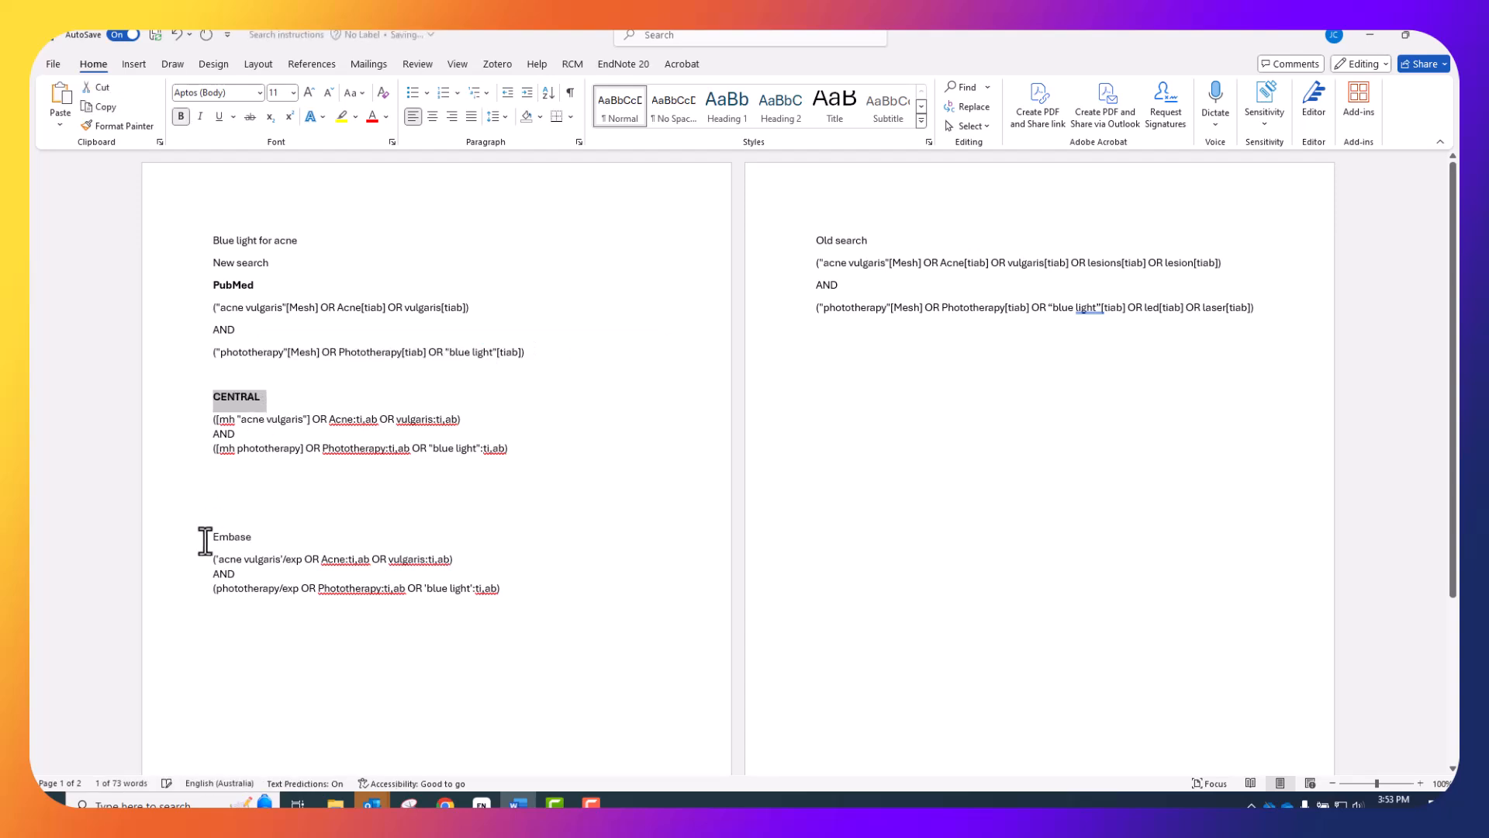
{"action": "left_click_drag", "start_coordinate": [212, 537], "coordinate": [304, 537]}
{"action": "key", "text": "ctrl+b"}
Copy 'acne vulgaris' from the Embase search in Word, look it up in Emtree without quotation marks, and open its term record.
{"action": "left_click_drag", "start_coordinate": [216, 560], "coordinate": [256, 559]}
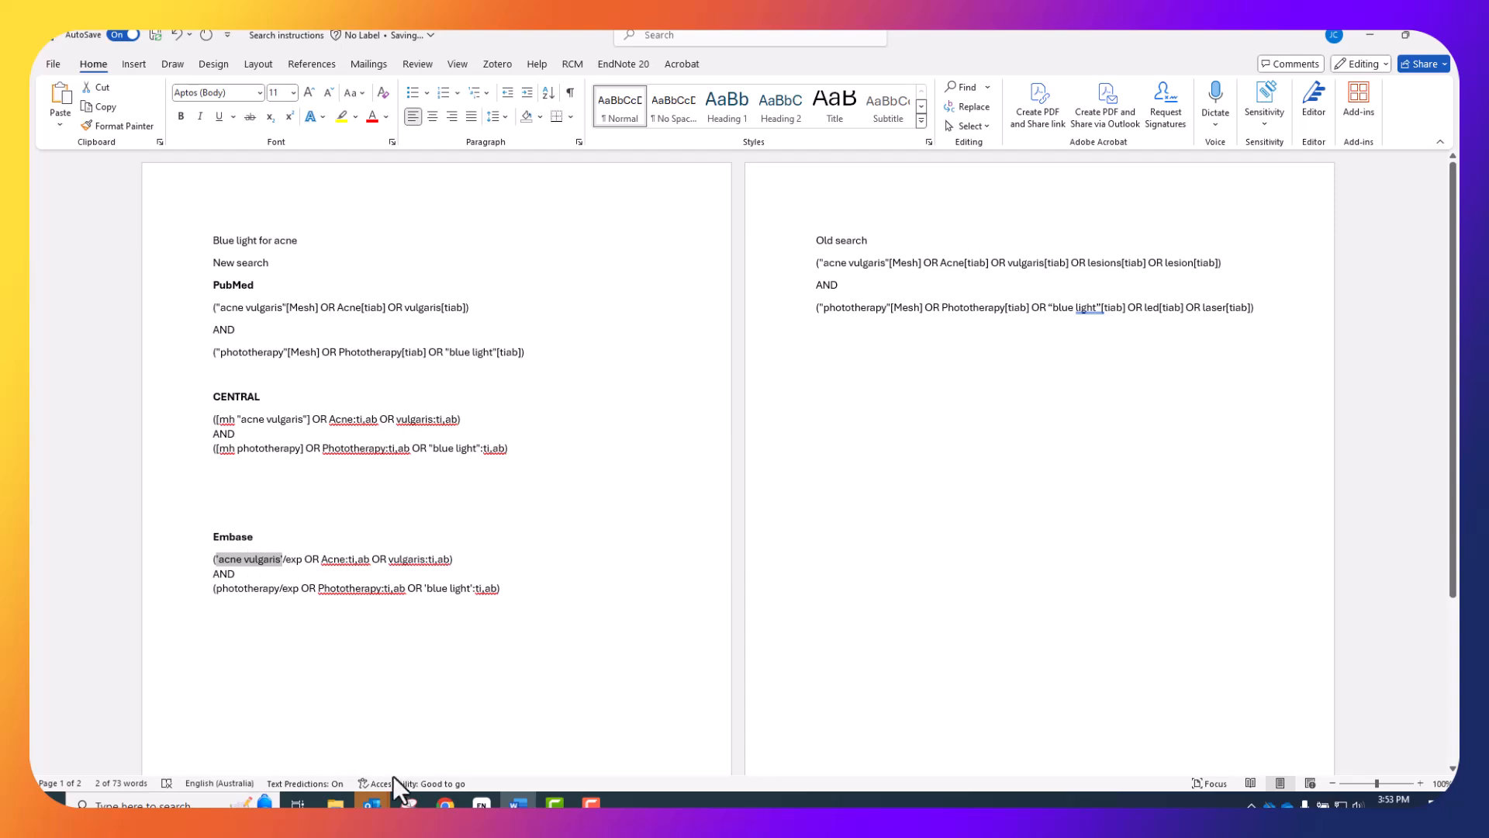
{"action": "key", "text": "ctrl+c"}
{"action": "left_click", "coordinate": [445, 804]}
{"action": "key", "text": "ctrl+v"}
{"action": "key", "text": "BackSpace"}
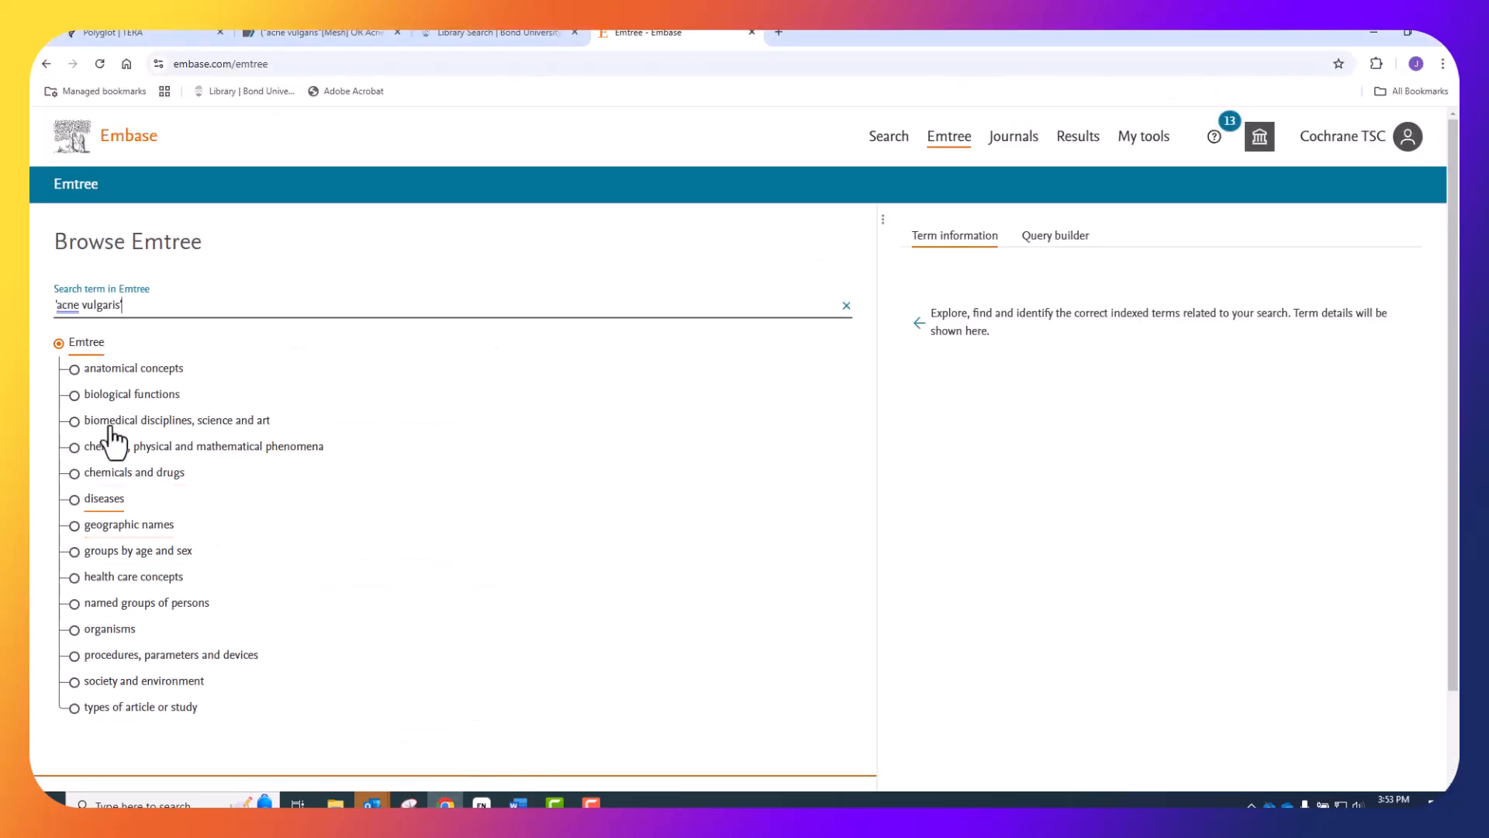
{"action": "left_click", "coordinate": [56, 304]}
{"action": "key", "text": "BackSpace"}
{"action": "key", "text": "Return"}
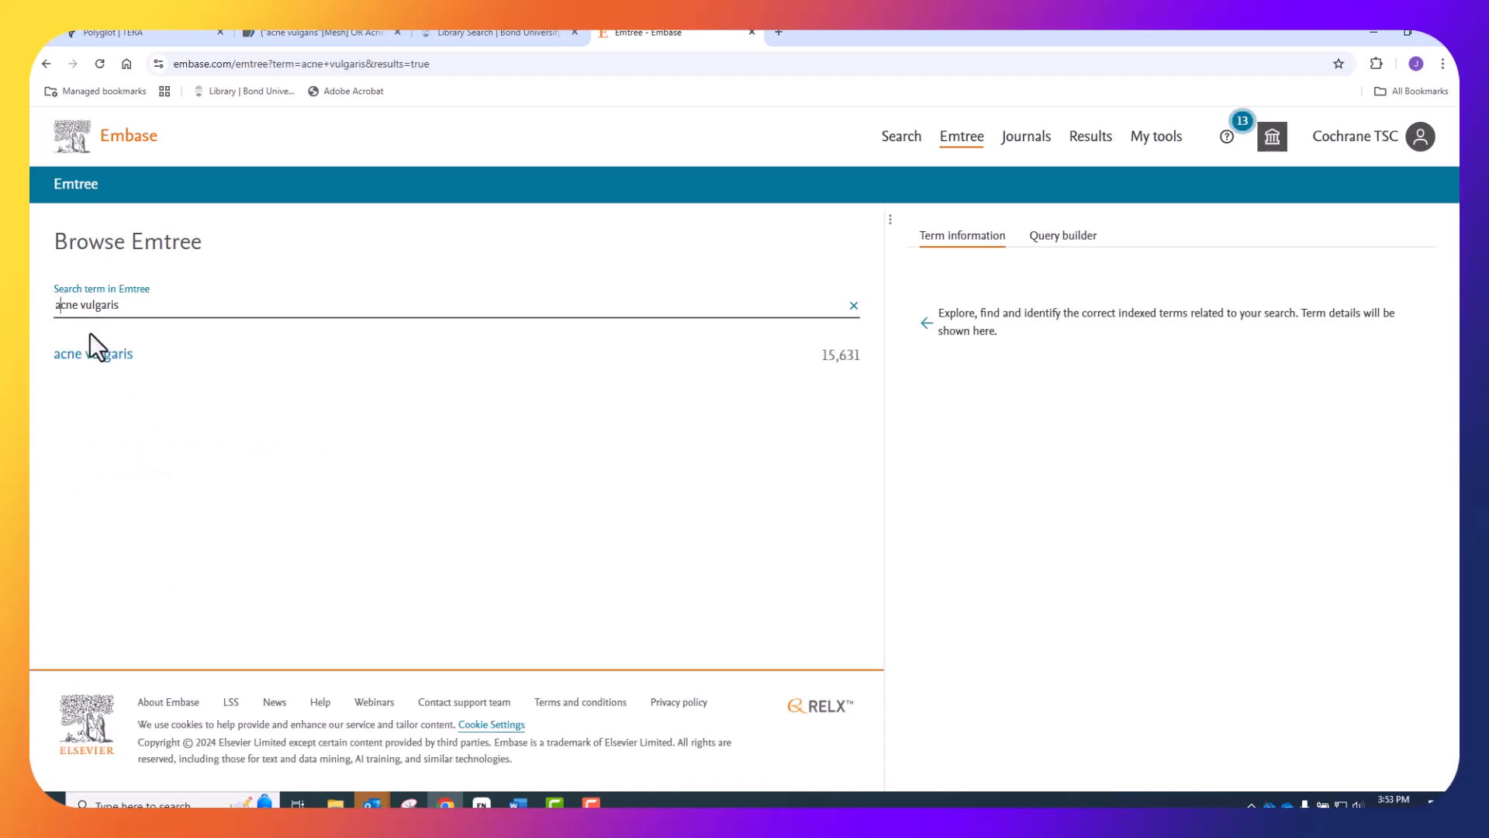
{"action": "left_click", "coordinate": [97, 378]}
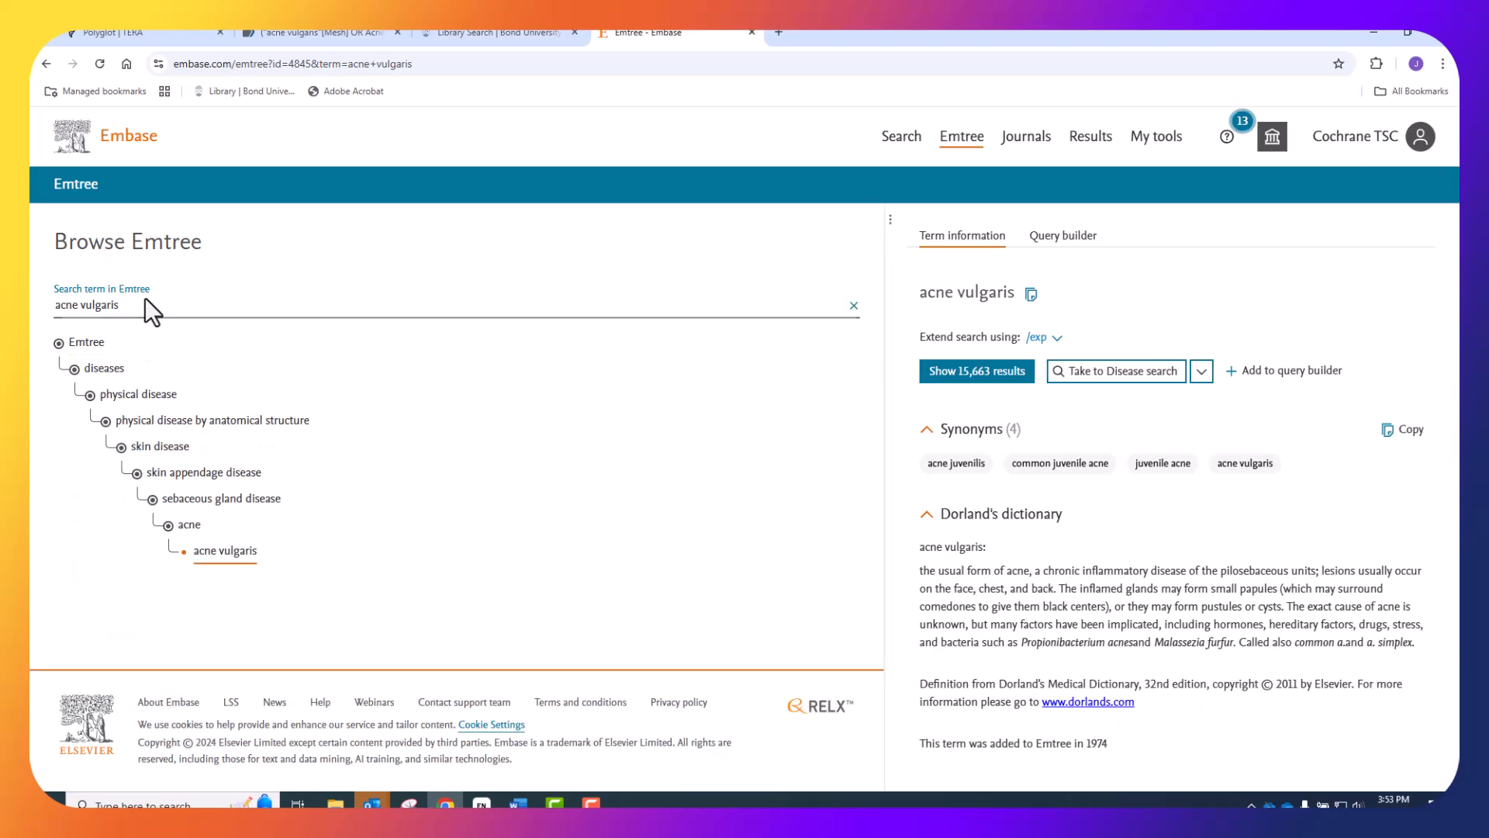
Replace the acne vulgaris subject term in the Word document's Embase search with the Emtree term acne vulgaris, keeping its quotation marks.
{"action": "left_click", "coordinate": [118, 307]}
{"action": "left_click_drag", "start_coordinate": [152, 315], "coordinate": [35, 313]}
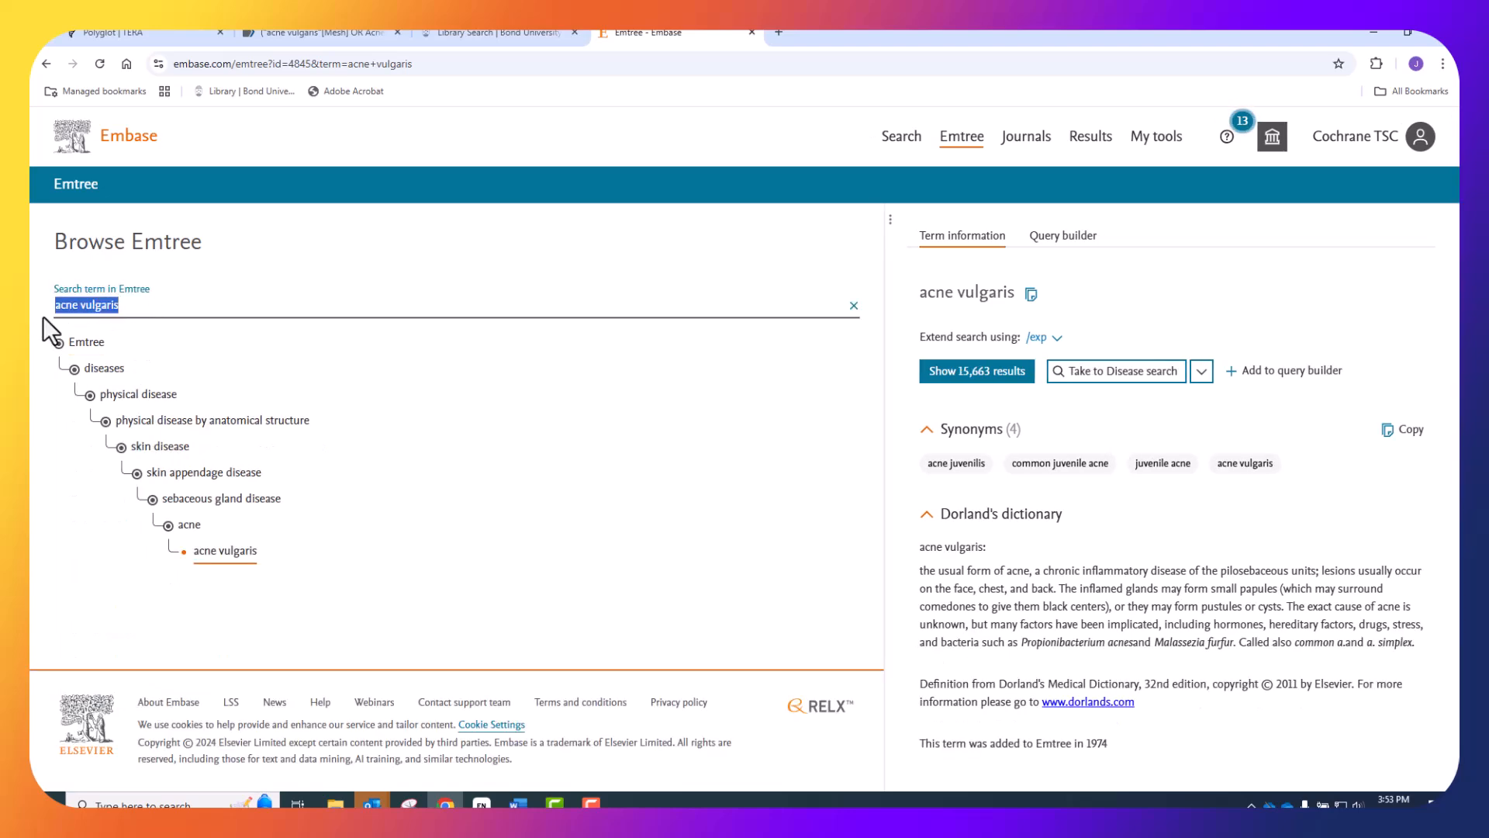
{"action": "left_click", "coordinate": [518, 803]}
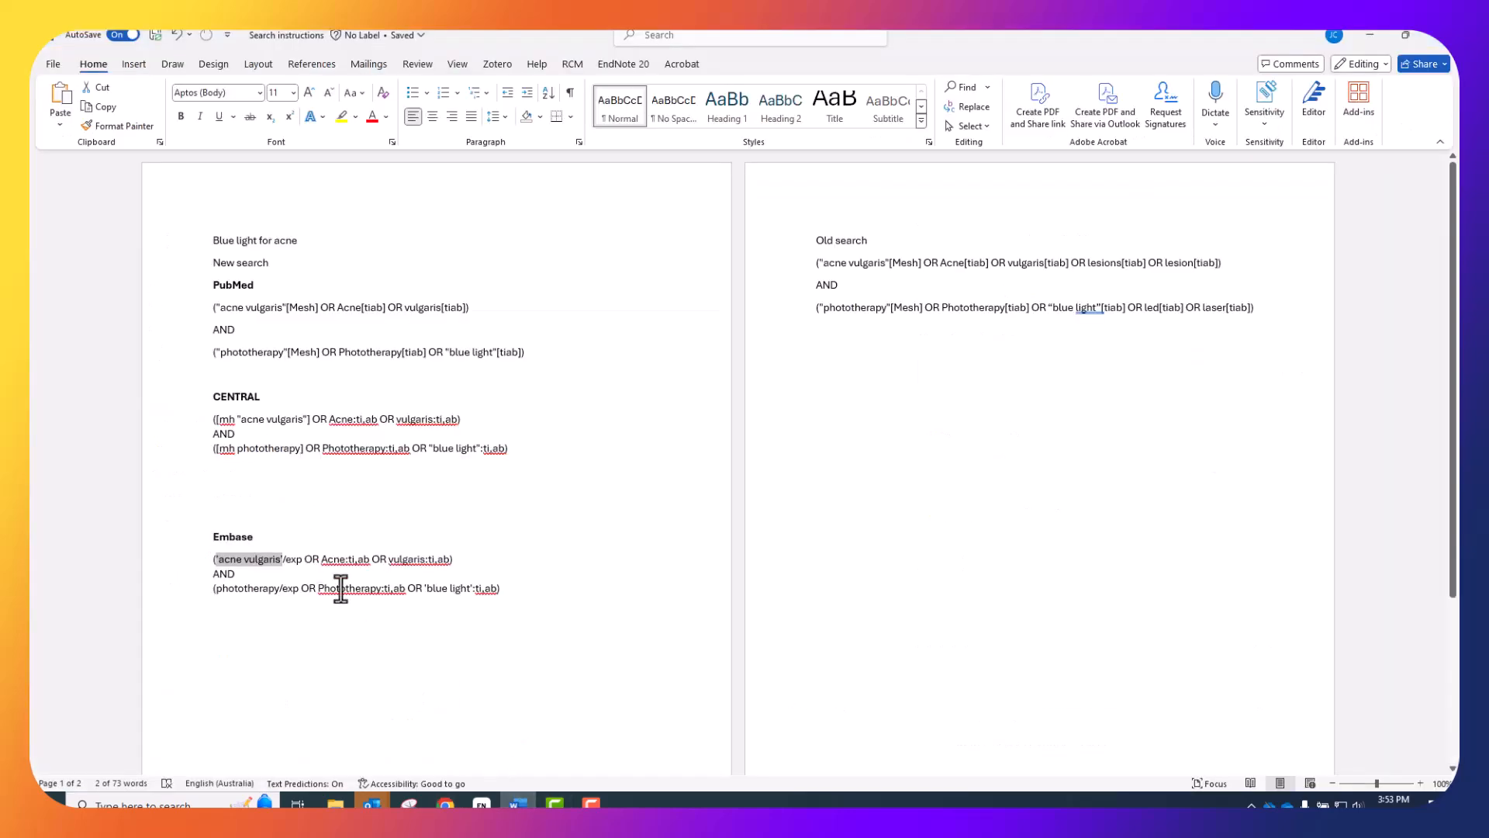
{"action": "left_click", "coordinate": [224, 558]}
{"action": "left_click_drag", "start_coordinate": [230, 565], "coordinate": [253, 566]}
{"action": "key", "text": "ctrl+c"}
{"action": "left_click", "coordinate": [256, 563]}
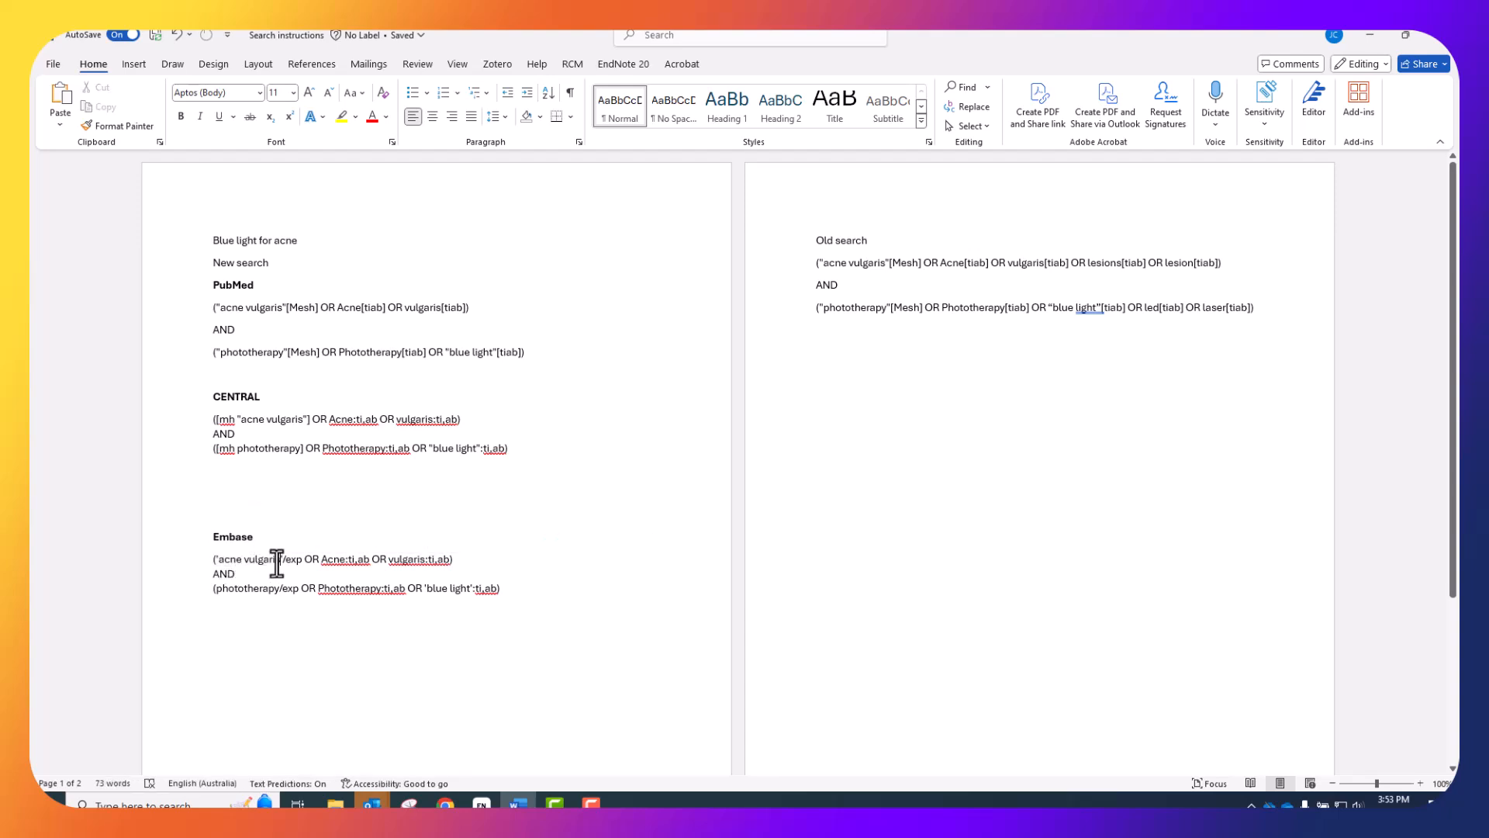
{"action": "key", "text": "BackSpace"}
{"action": "key", "text": "BackSpace"}
{"action": "key", "text": "BackSpace"}
{"action": "key", "text": "BackSpace"}
{"action": "key", "text": "BackSpace"}
{"action": "key", "text": "BackSpace"}
{"action": "key", "text": "BackSpace"}
{"action": "key", "text": "BackSpace"}
{"action": "key", "text": "BackSpace"}
{"action": "key", "text": "BackSpace"}
{"action": "key", "text": "BackSpace"}
{"action": "key", "text": "BackSpace"}
{"action": "key", "text": "BackSpace"}
{"action": "key", "text": "BackSpace"}
{"action": "key", "text": "BackSpace"}
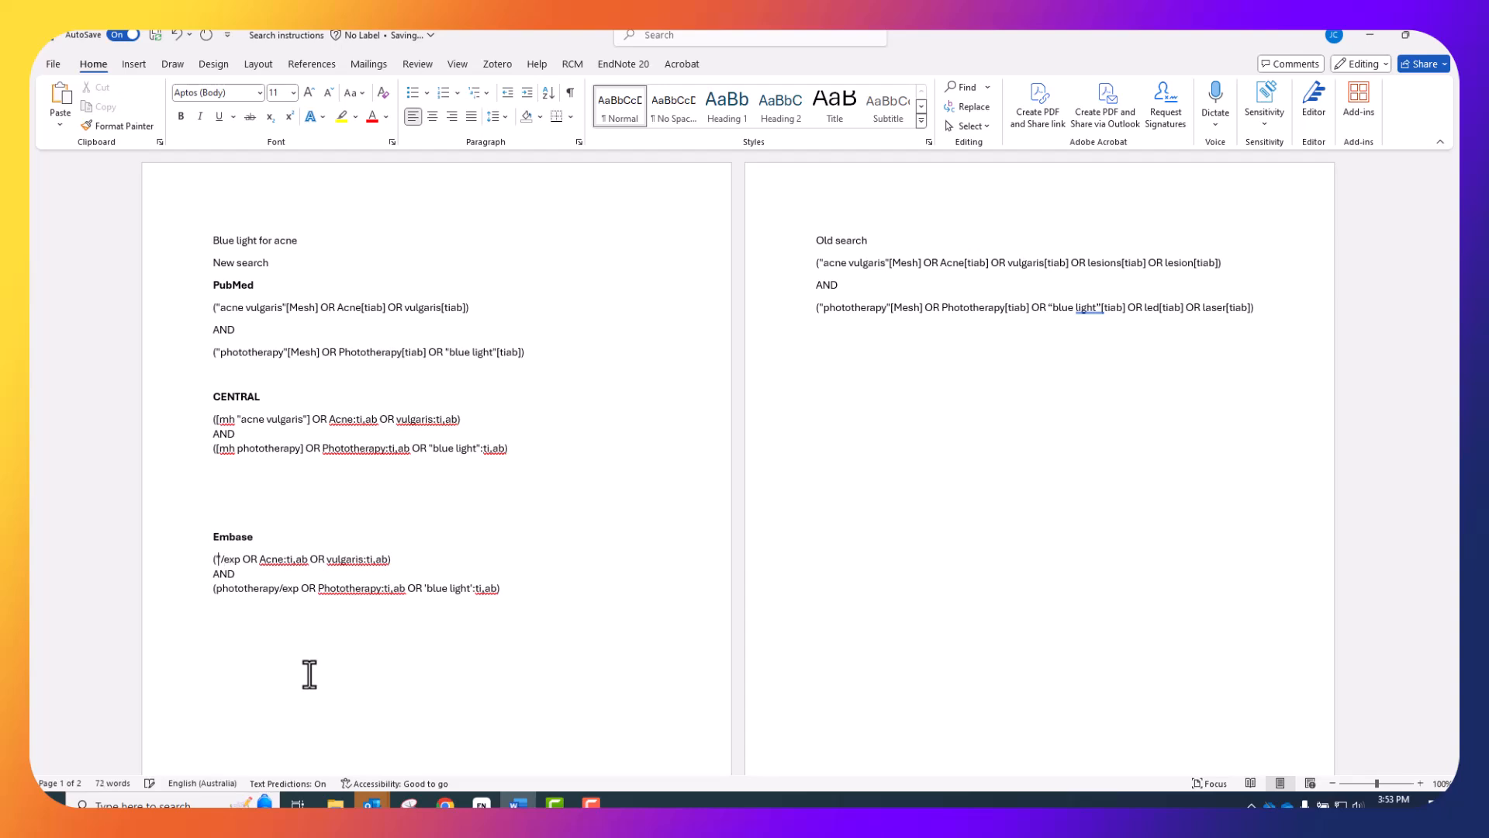
{"action": "key", "text": "ctrl+v"}
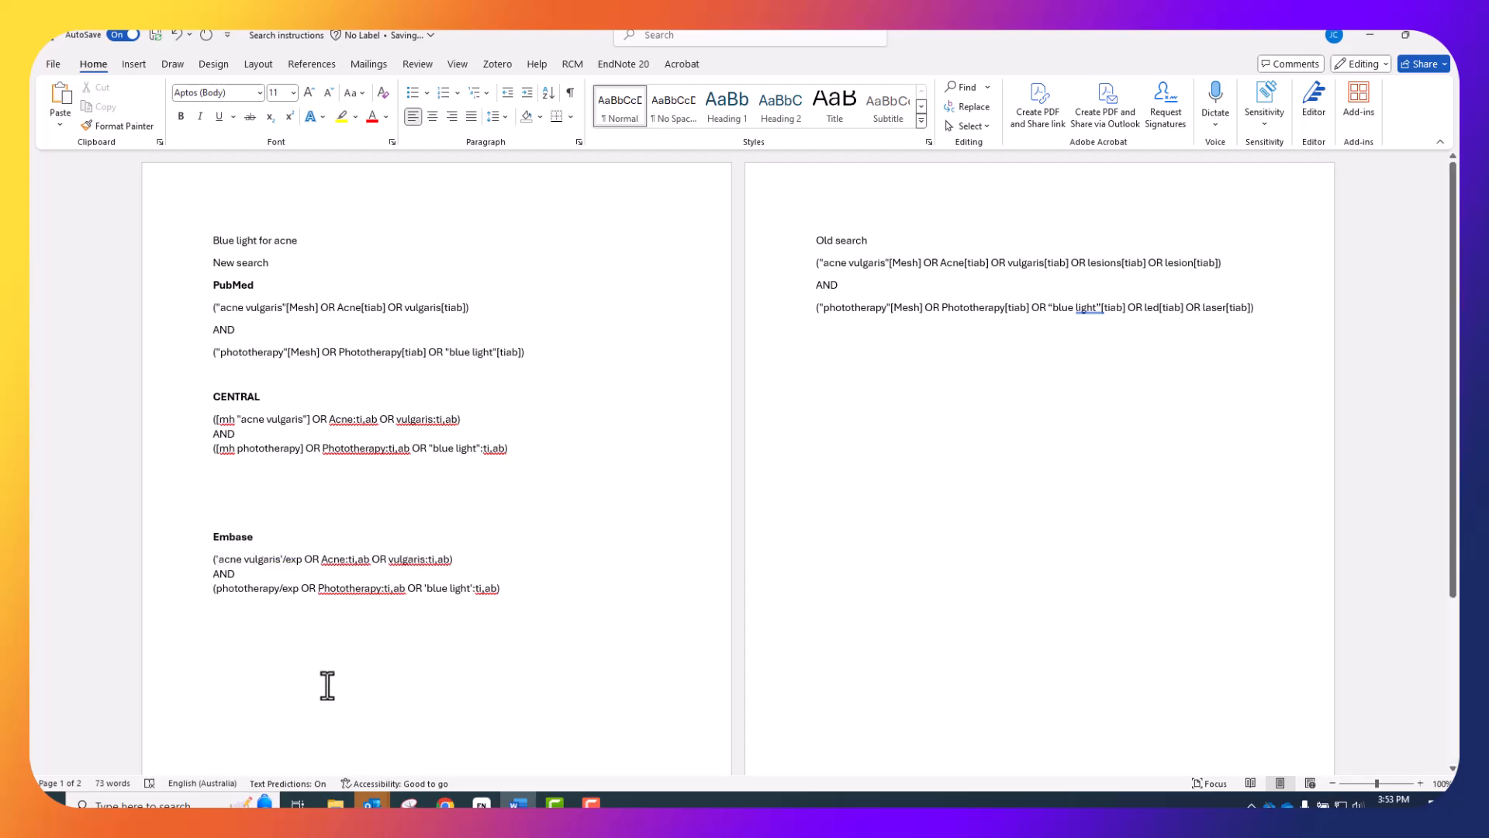
Look up the Embase search's phototherapy term in Emtree, open its record, and copy the preferred term.
{"action": "left_click_drag", "start_coordinate": [221, 591], "coordinate": [271, 593]}
{"action": "left_click_drag", "start_coordinate": [215, 591], "coordinate": [277, 594]}
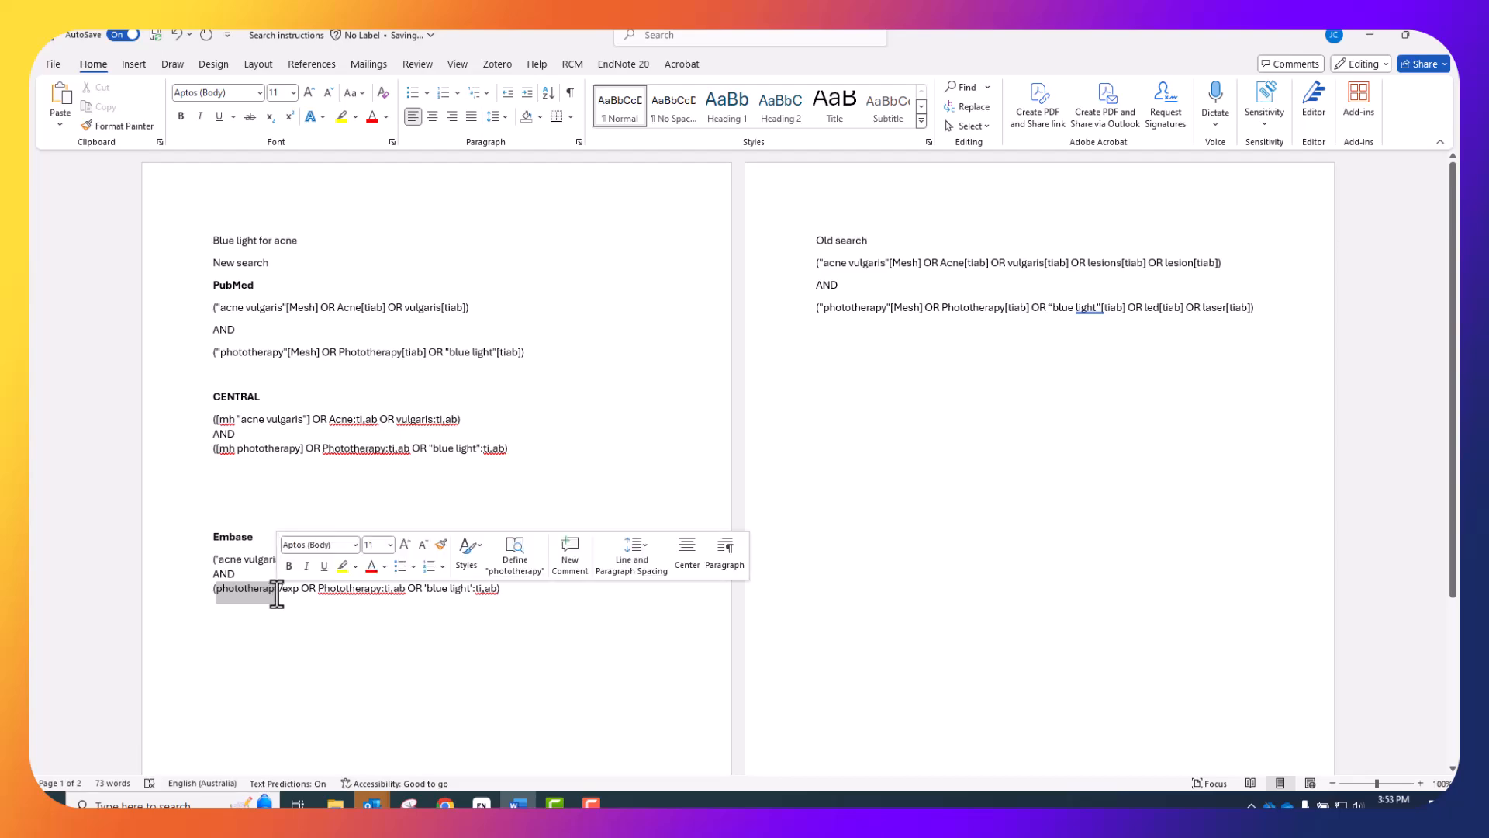
{"action": "left_click", "coordinate": [446, 804]}
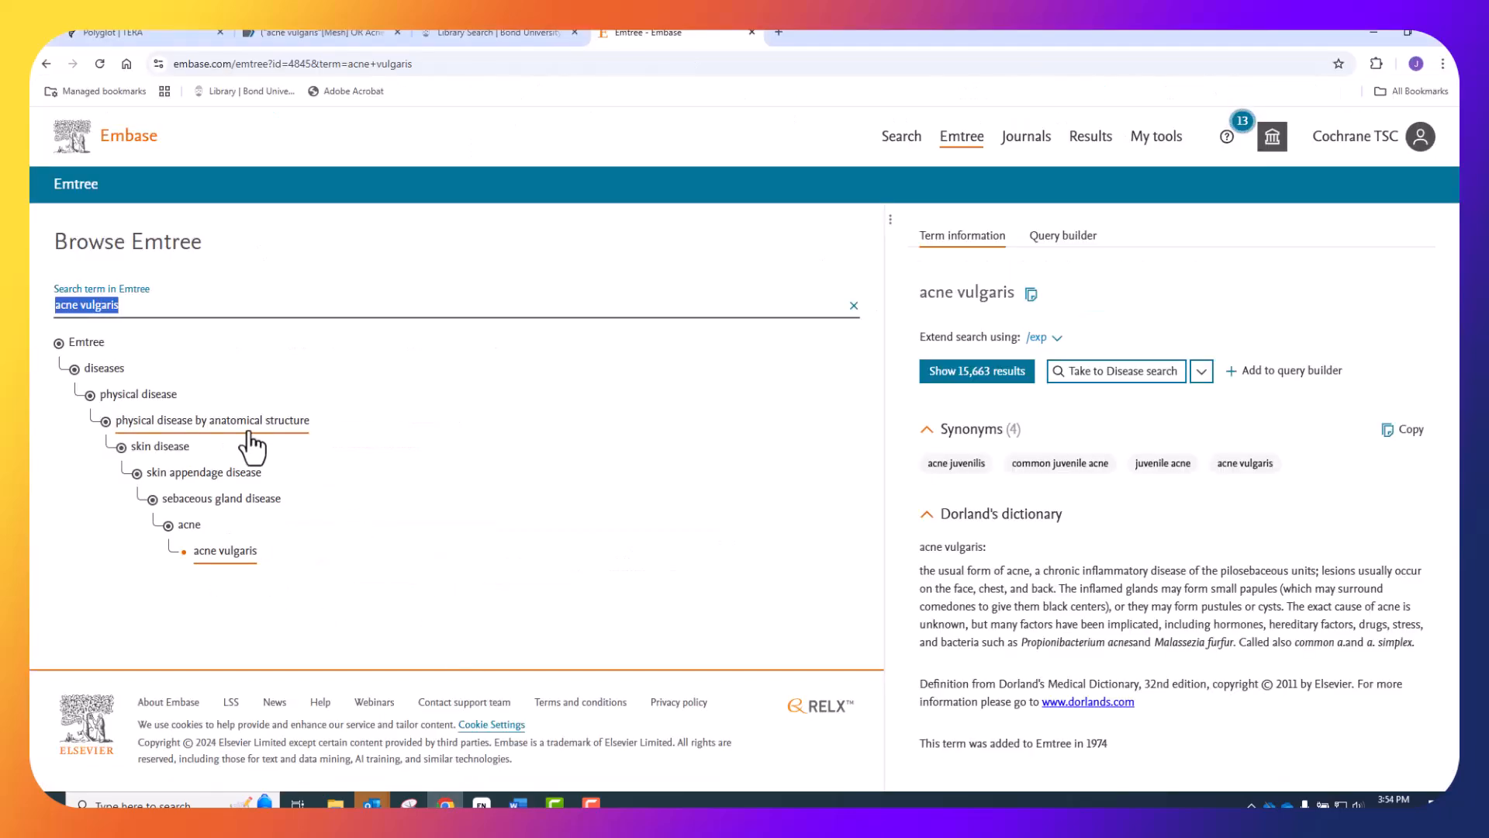
{"action": "type", "text": "phototherapy"}
{"action": "left_click", "coordinate": [121, 363]}
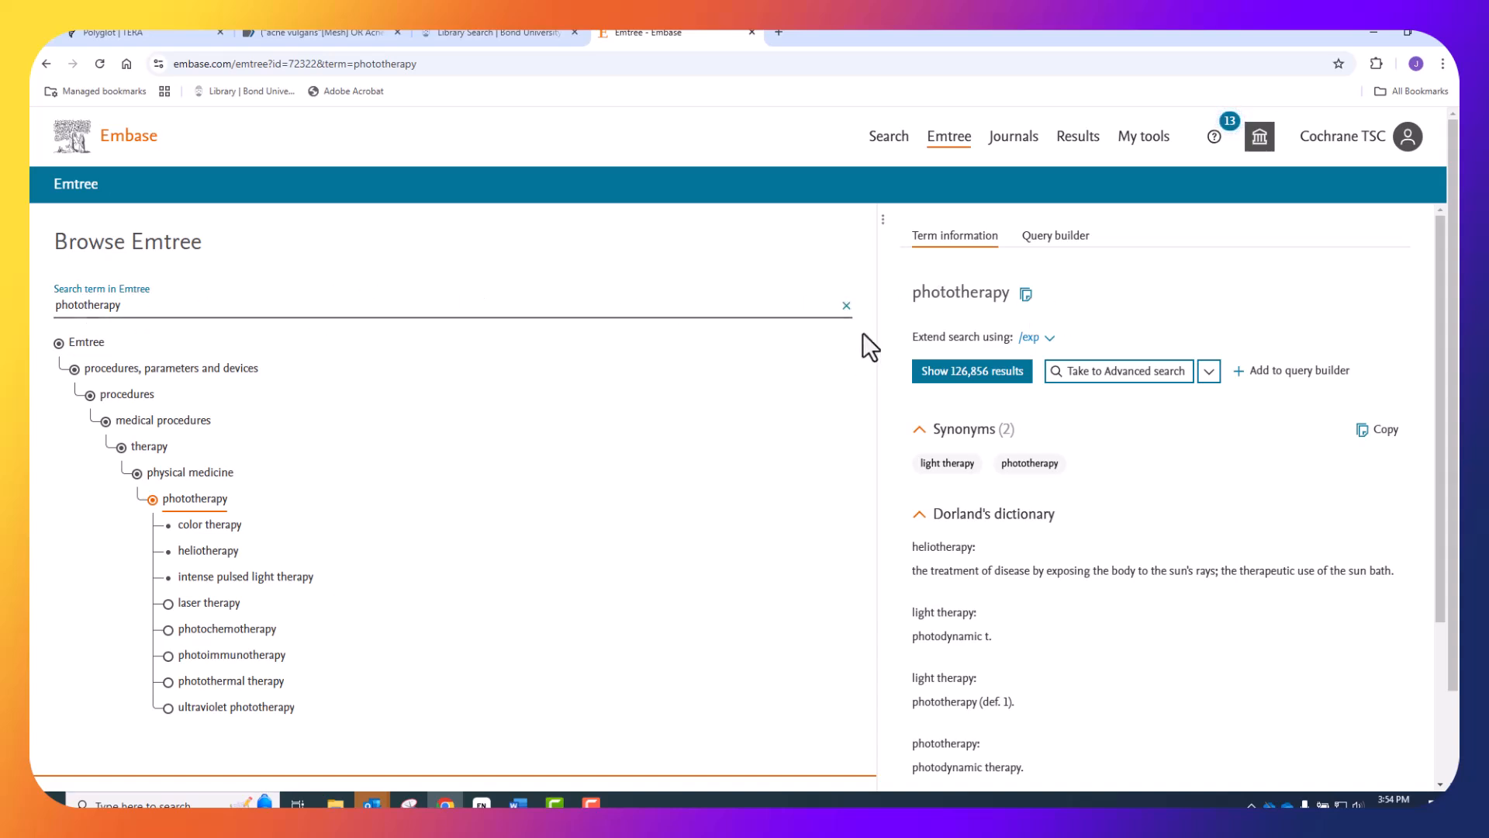
{"action": "left_click", "coordinate": [1026, 294]}
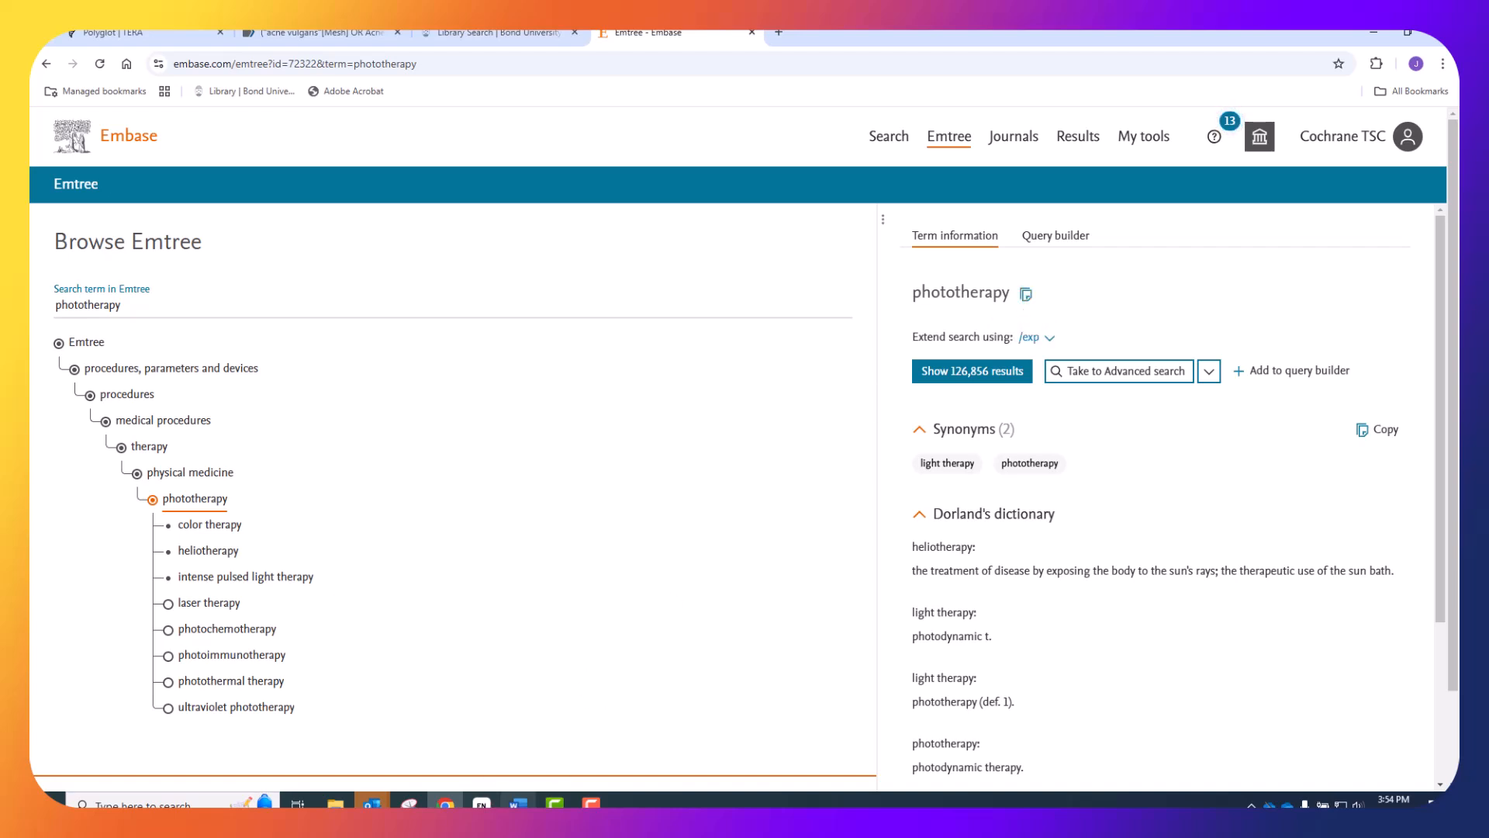
Paste the copied Emtree term over phototherapy in the Word document's Embase search as plain text and remove the extra space after it.
{"action": "left_click", "coordinate": [517, 804]}
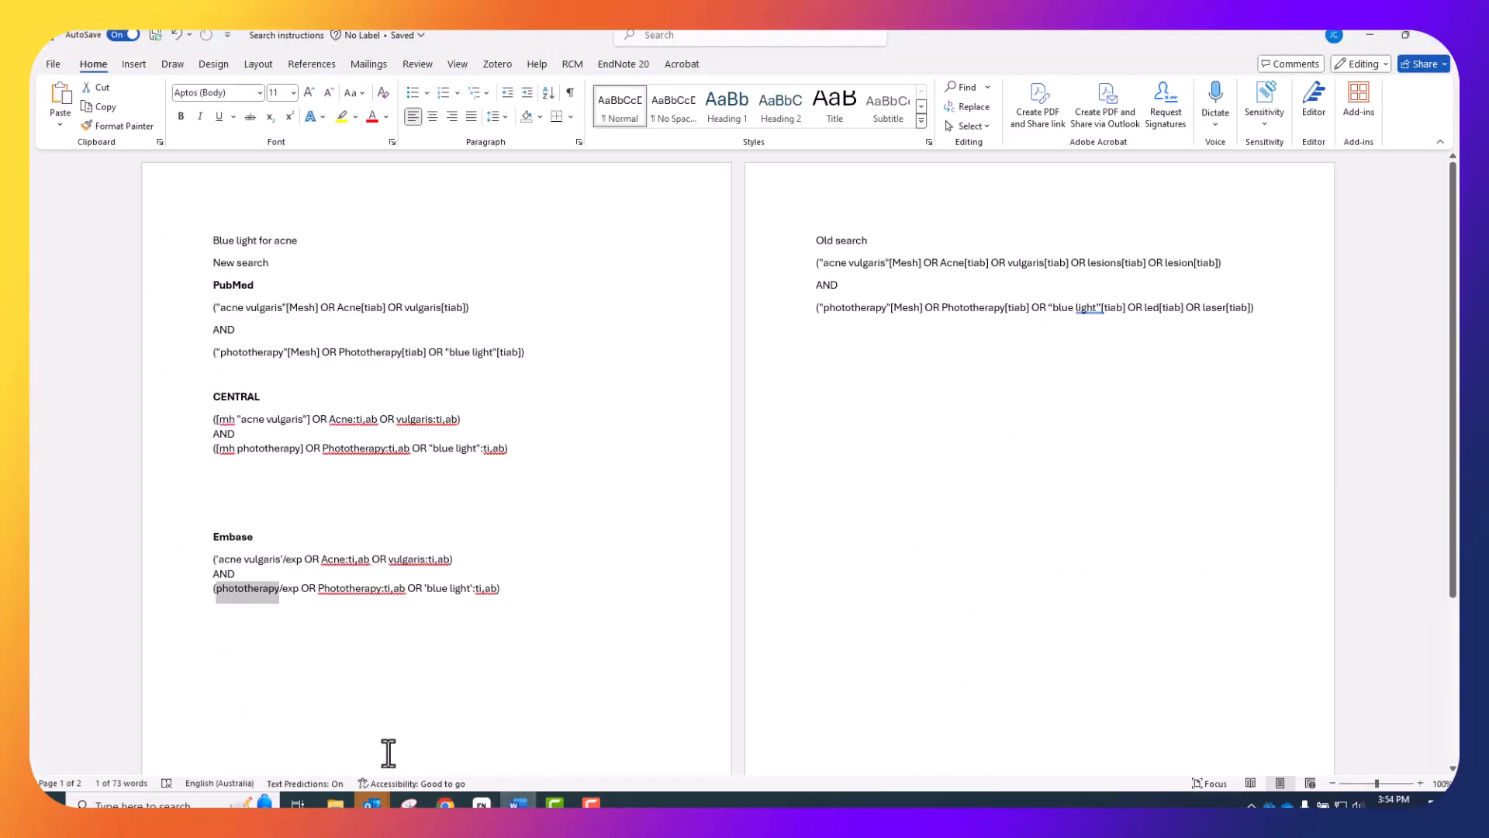
{"action": "key", "text": "ctrl+v"}
{"action": "left_click", "coordinate": [295, 603]}
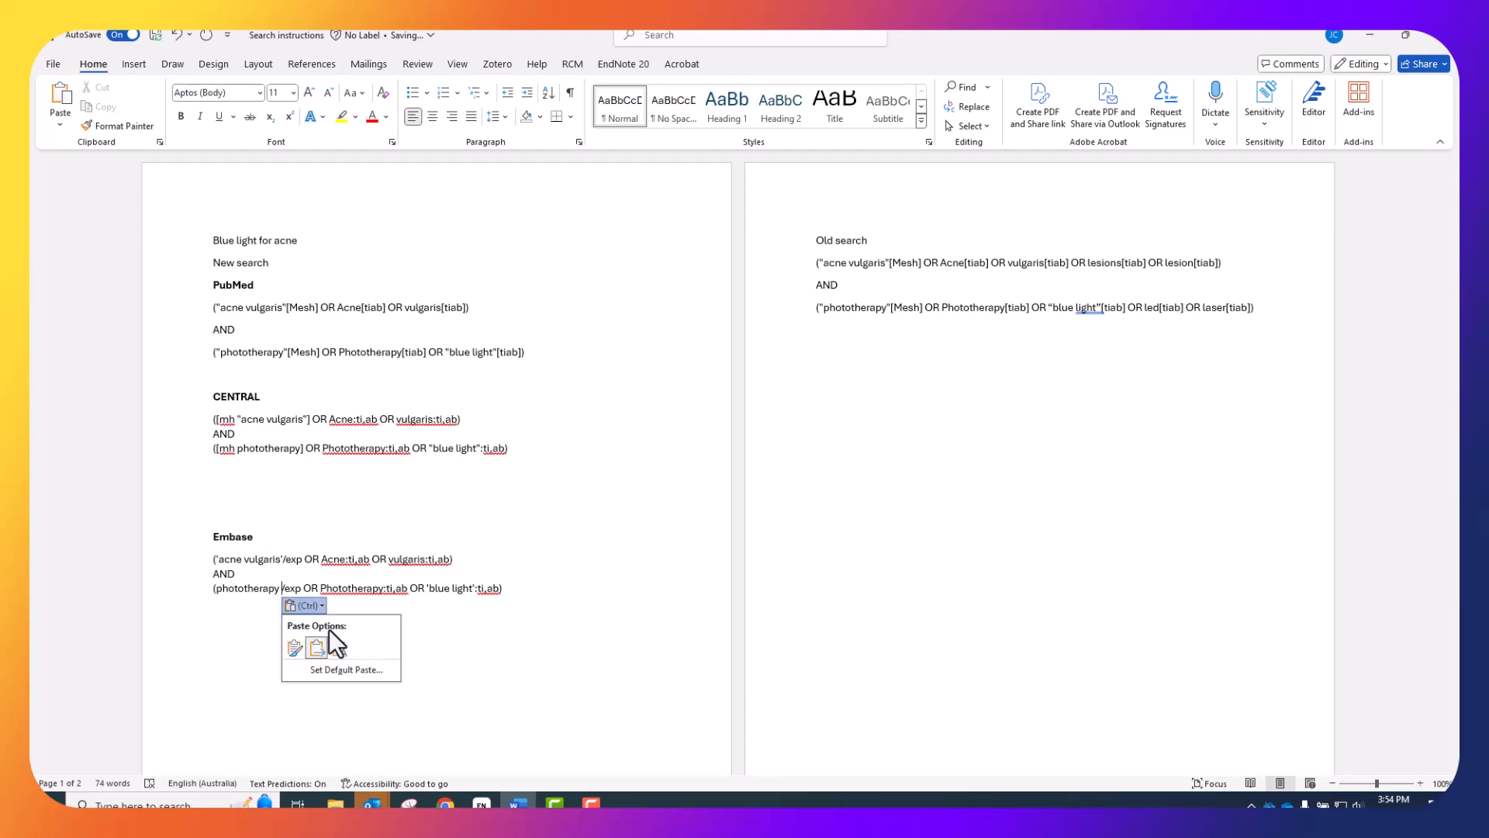
{"action": "left_click", "coordinate": [339, 648]}
{"action": "key", "text": "BackSpace"}
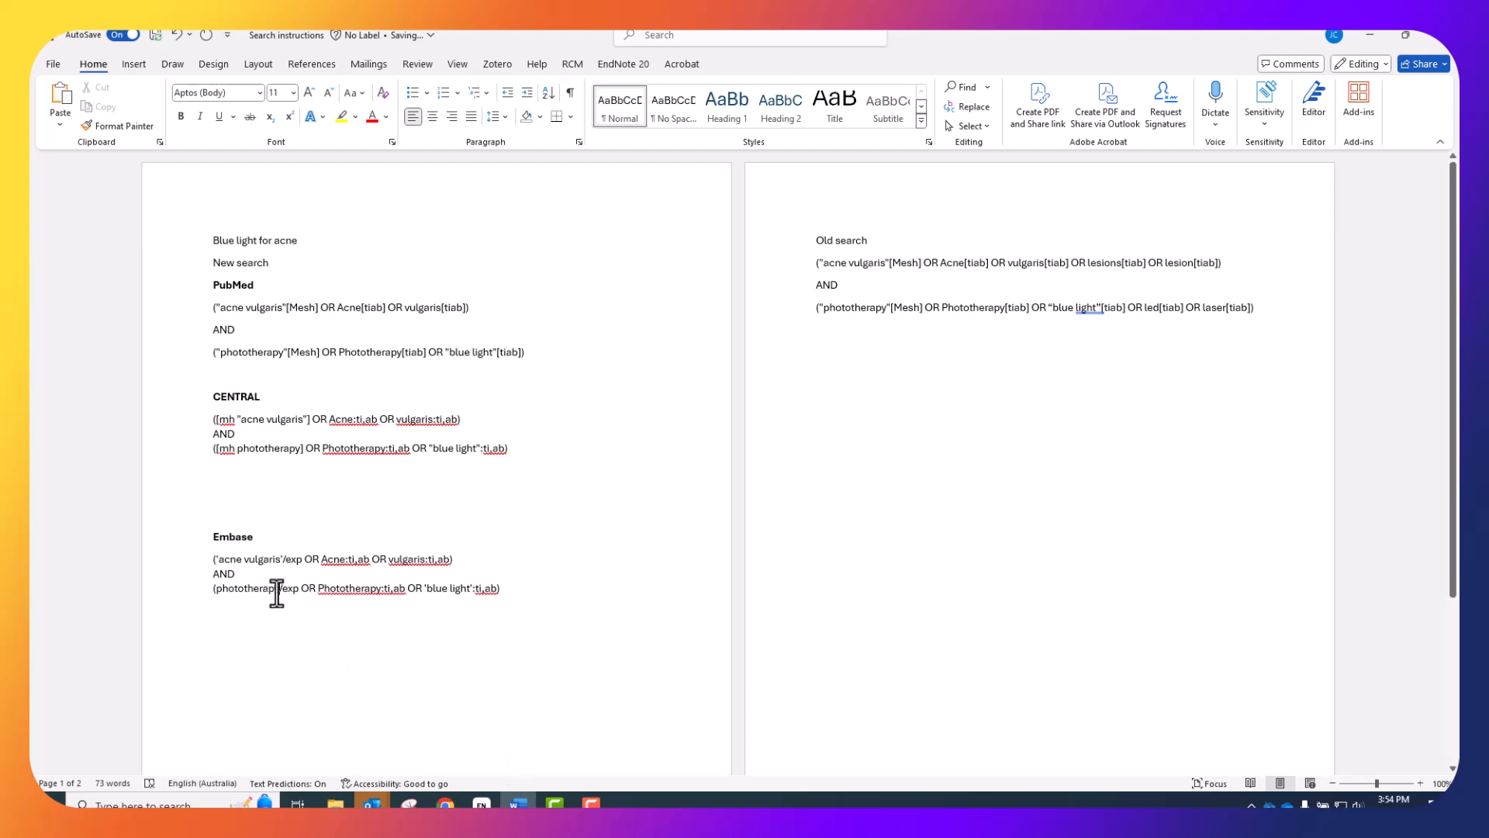
Insert a blank line above the PubMed heading in the Word document.
{"action": "left_click", "coordinate": [511, 595]}
{"action": "left_click", "coordinate": [213, 284]}
{"action": "key", "text": "Return"}
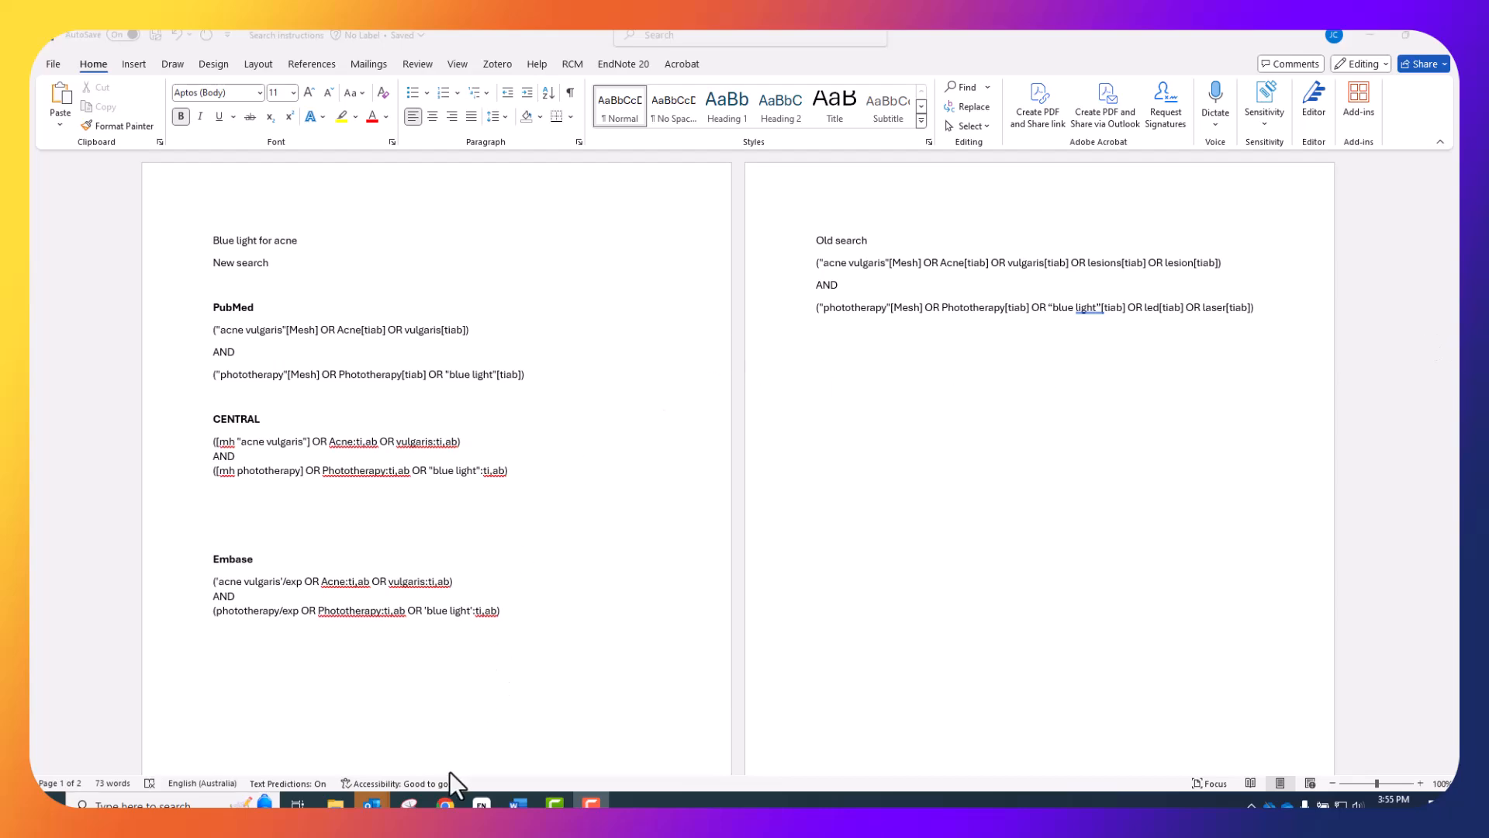
In the "Filters - RCTs" Google Doc, copy the first randomised trial filter through its Animals NOT Humans line, excluding the publication-type exclusions.
{"action": "left_click", "coordinate": [446, 802]}
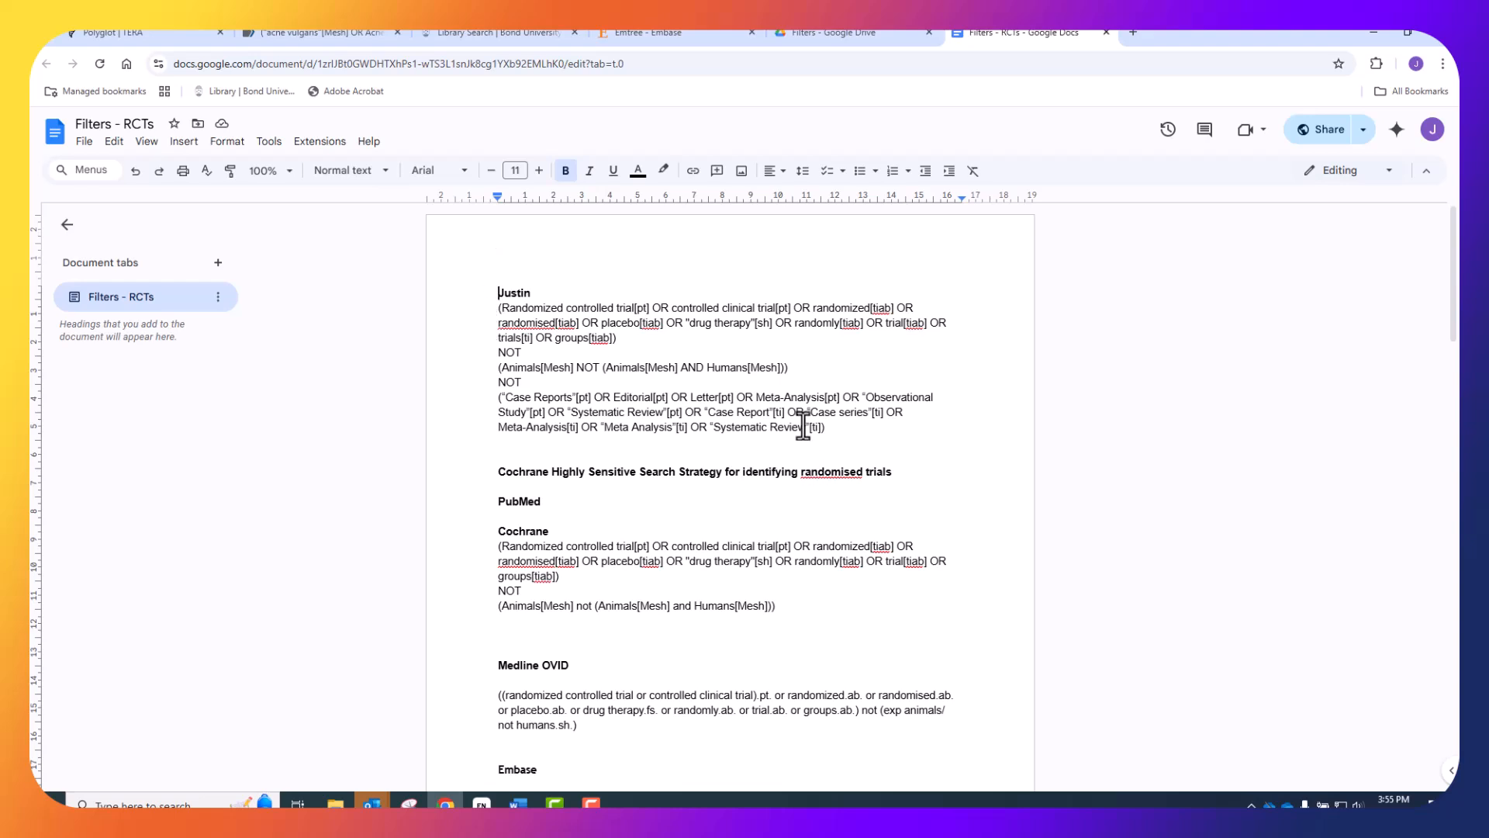
{"action": "left_click_drag", "start_coordinate": [791, 368], "coordinate": [452, 317]}
{"action": "key", "text": "ctrl+c"}
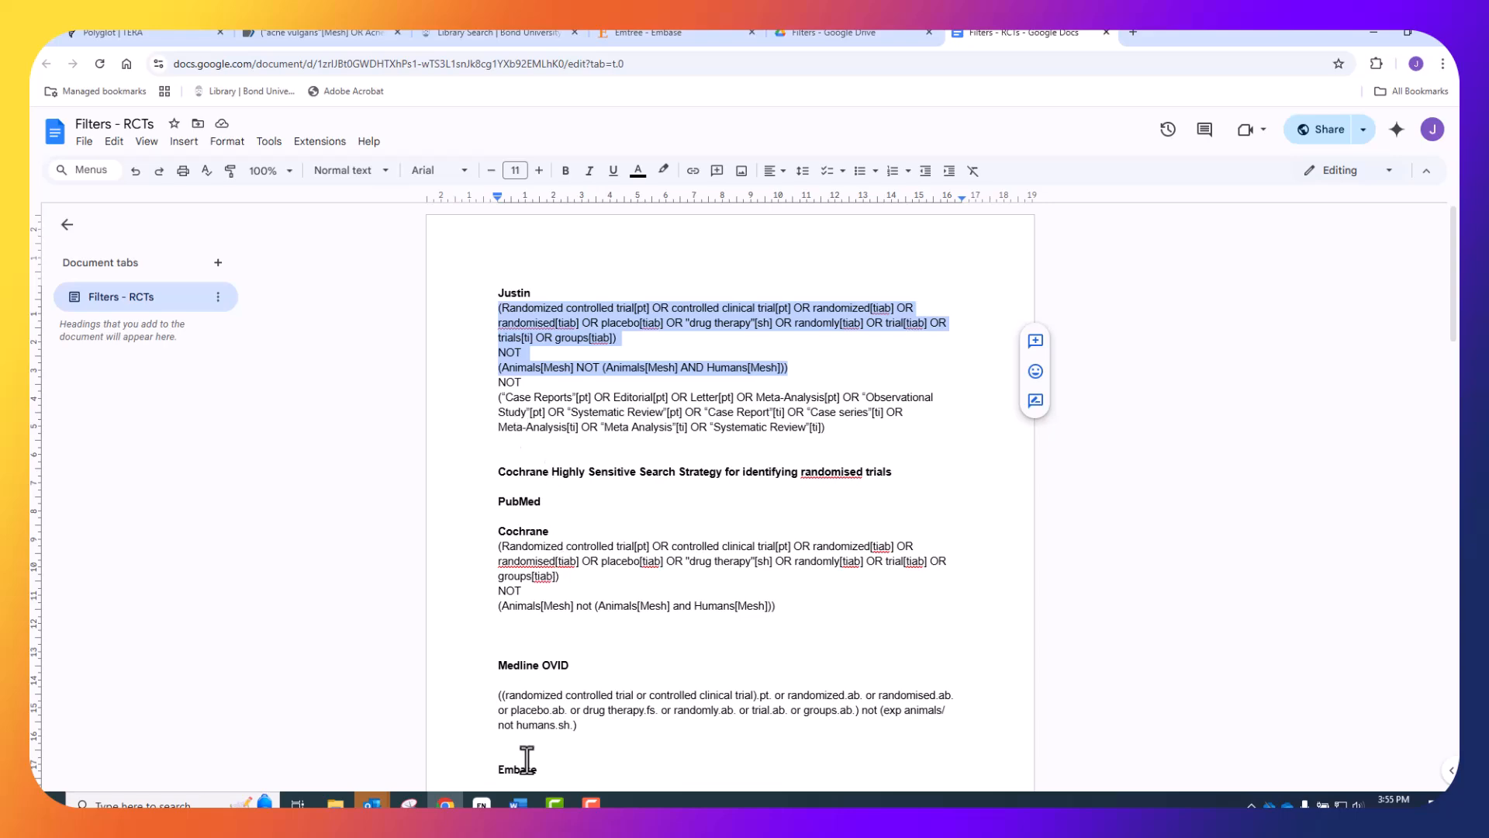
Add AND and the copied trial filter below the PubMed search in Word, and delete one blank line below the CENTRAL search.
{"action": "left_click", "coordinate": [518, 804]}
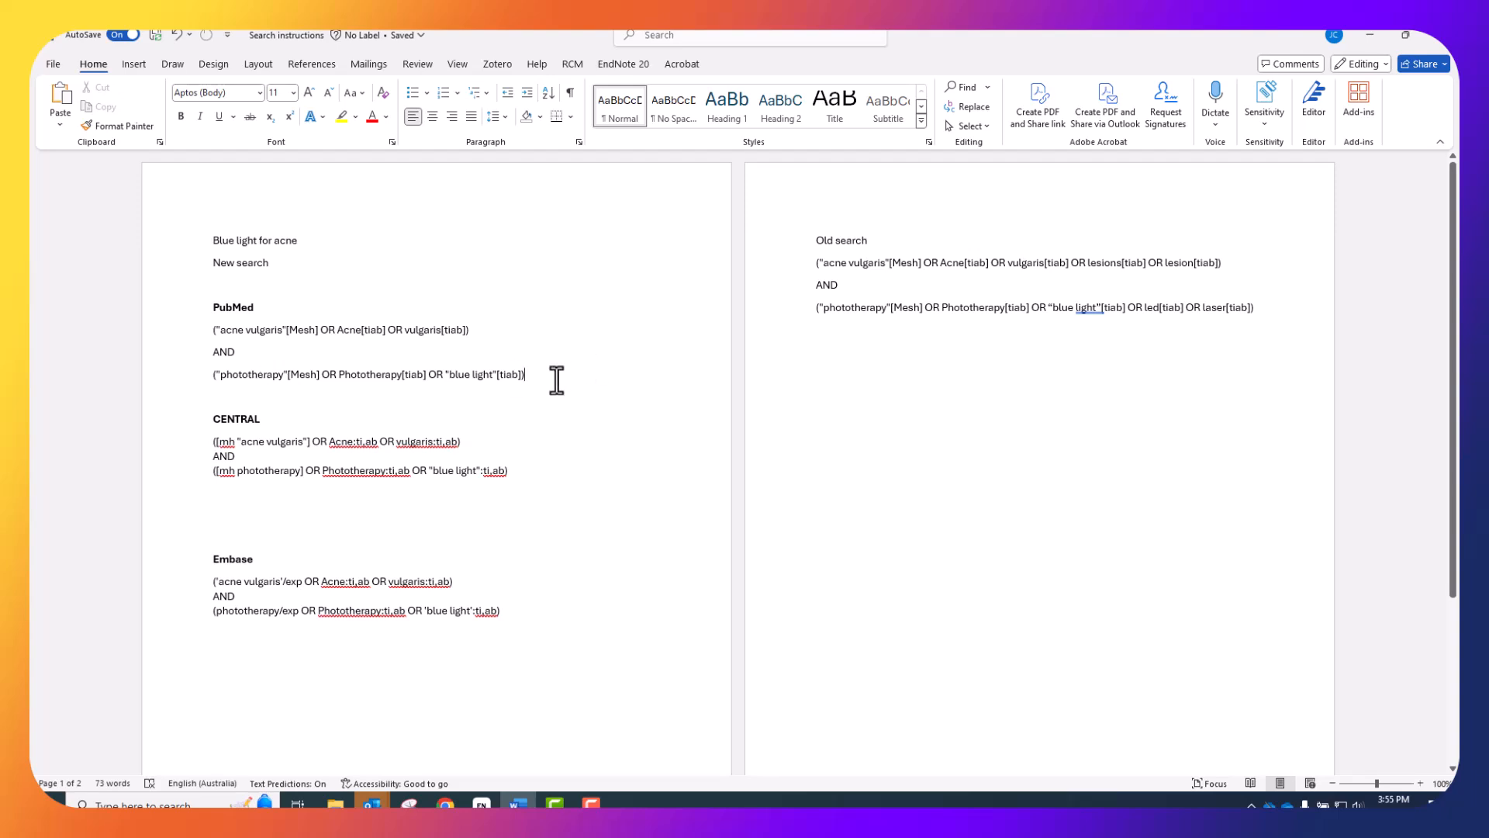
{"action": "key", "text": "Return"}
{"action": "type", "text": "AND"}
{"action": "key", "text": "Return"}
{"action": "key", "text": "ctrl+v"}
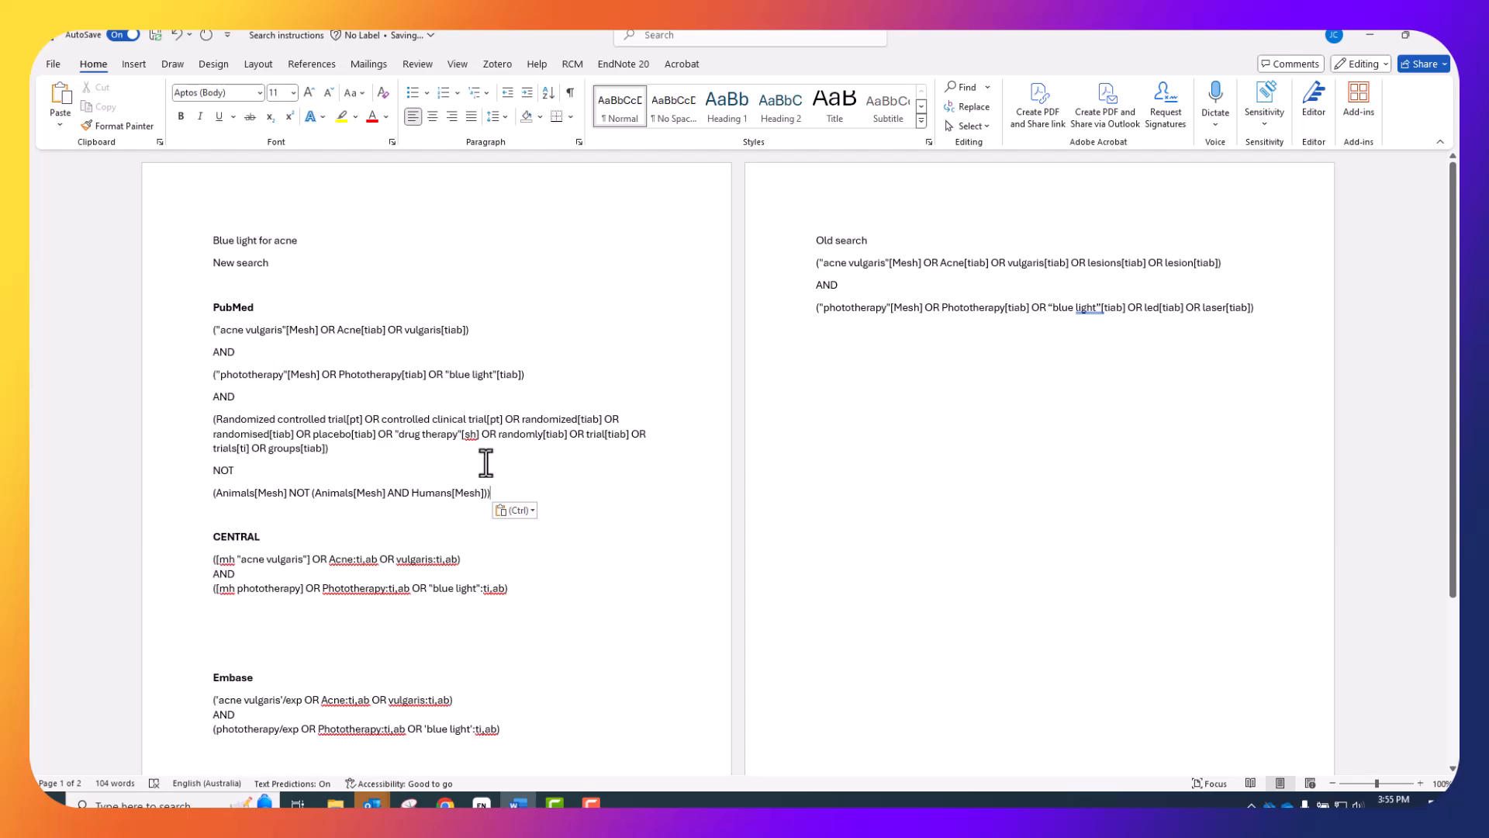
{"action": "left_click", "coordinate": [533, 596]}
{"action": "key", "text": "Delete"}
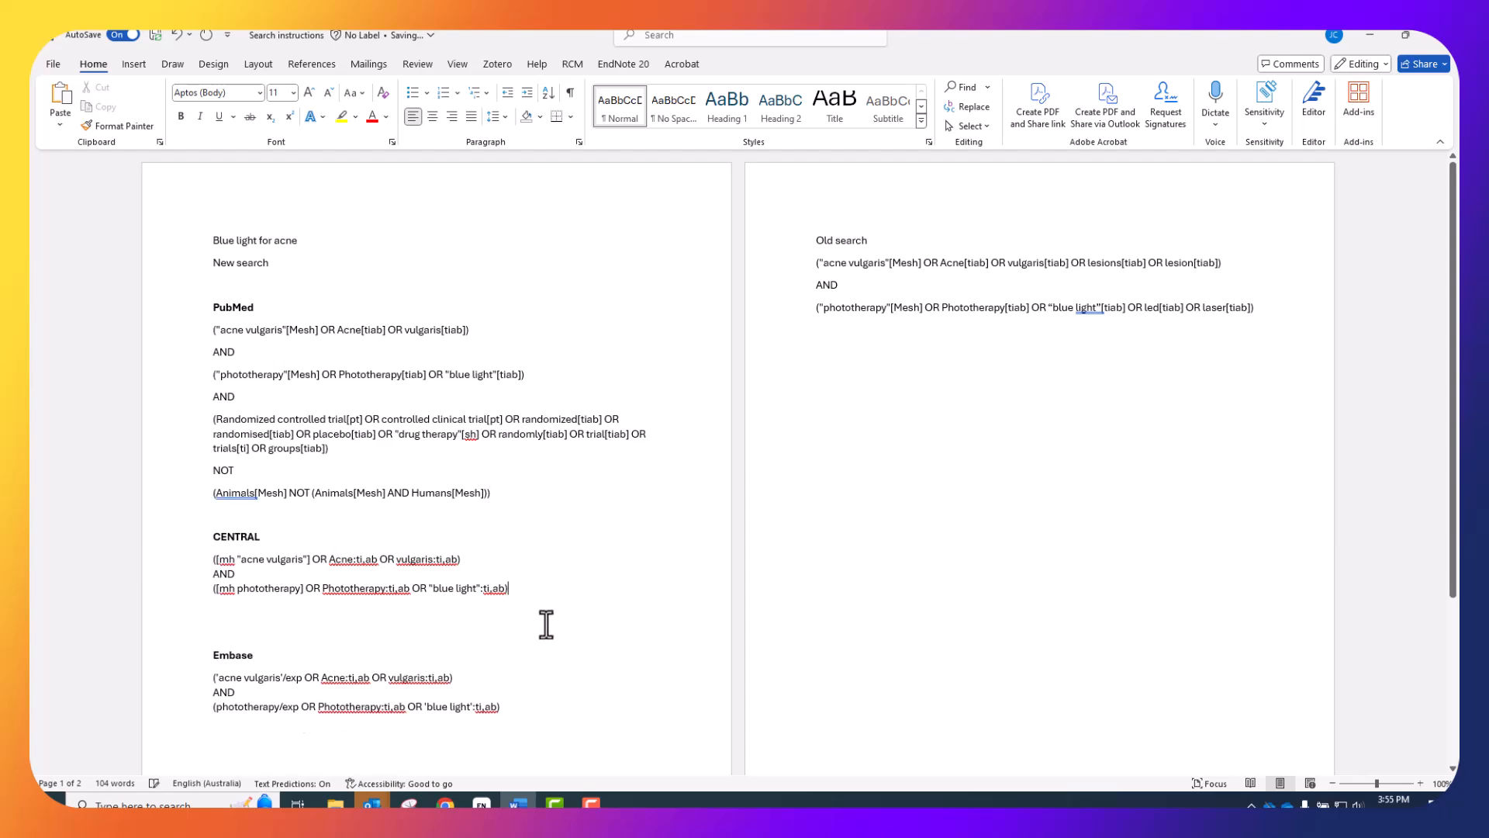
In the "Filters - RCTs" Google Doc, copy the first Embase filter block, from random* through the animal/human exclusion.
{"action": "left_click", "coordinate": [446, 804]}
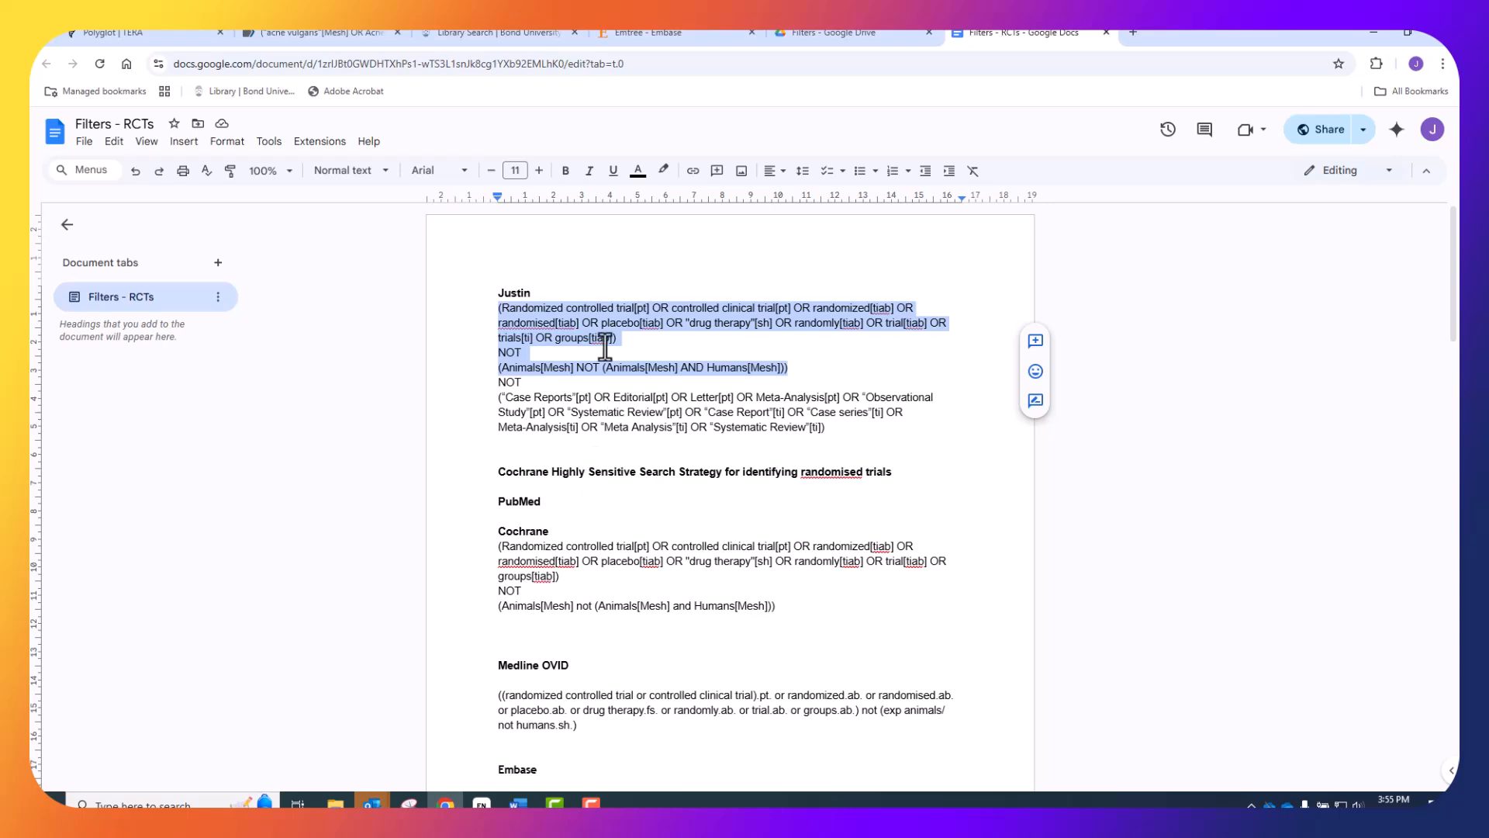
{"action": "scroll", "coordinate": [605, 347], "scroll_direction": "down", "scroll_amount": 2}
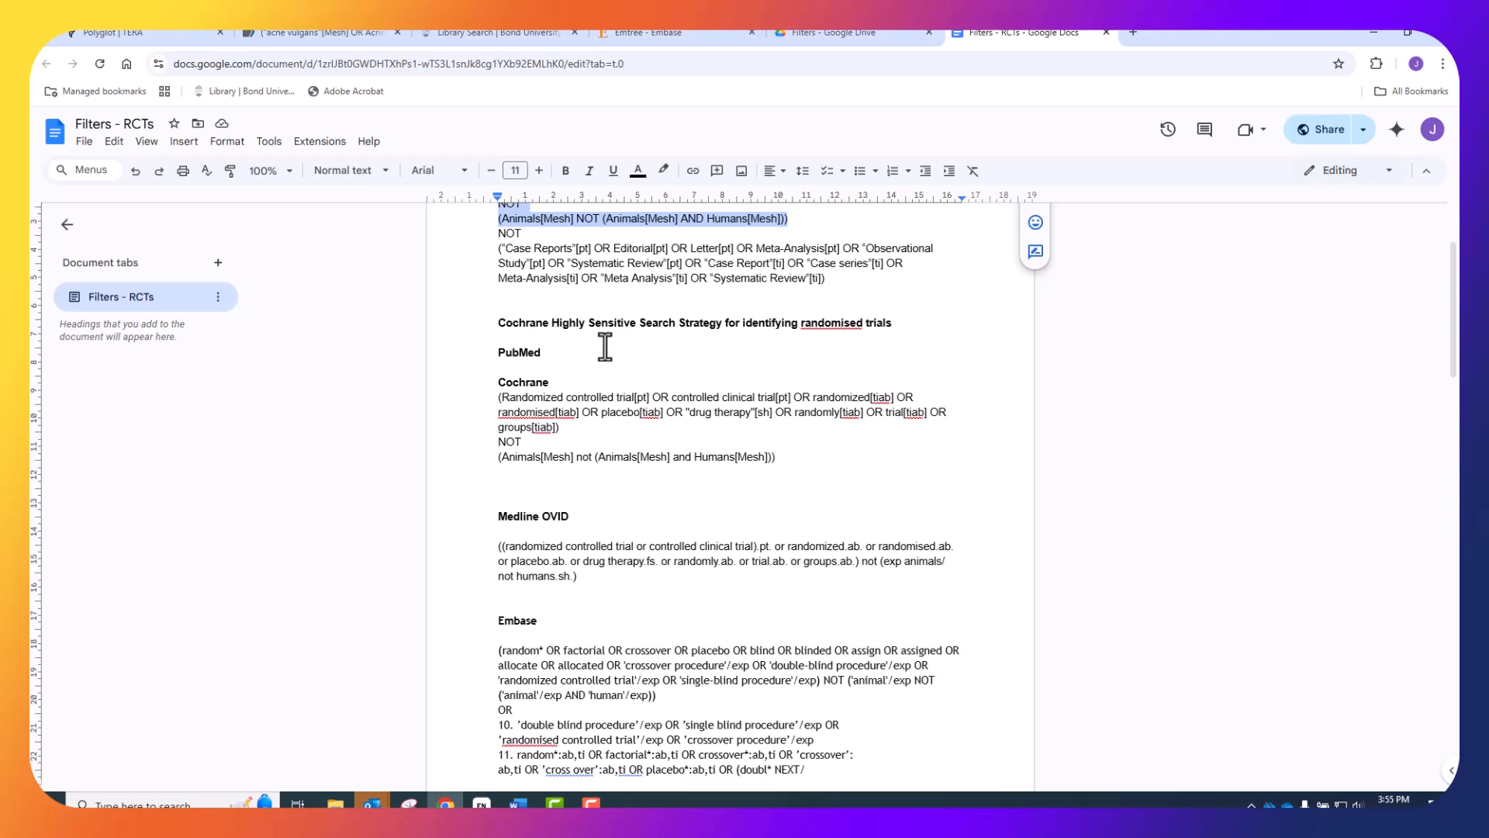
{"action": "scroll", "coordinate": [603, 341], "scroll_direction": "up", "scroll_amount": 2}
{"action": "scroll", "coordinate": [603, 349], "scroll_direction": "down", "scroll_amount": 6}
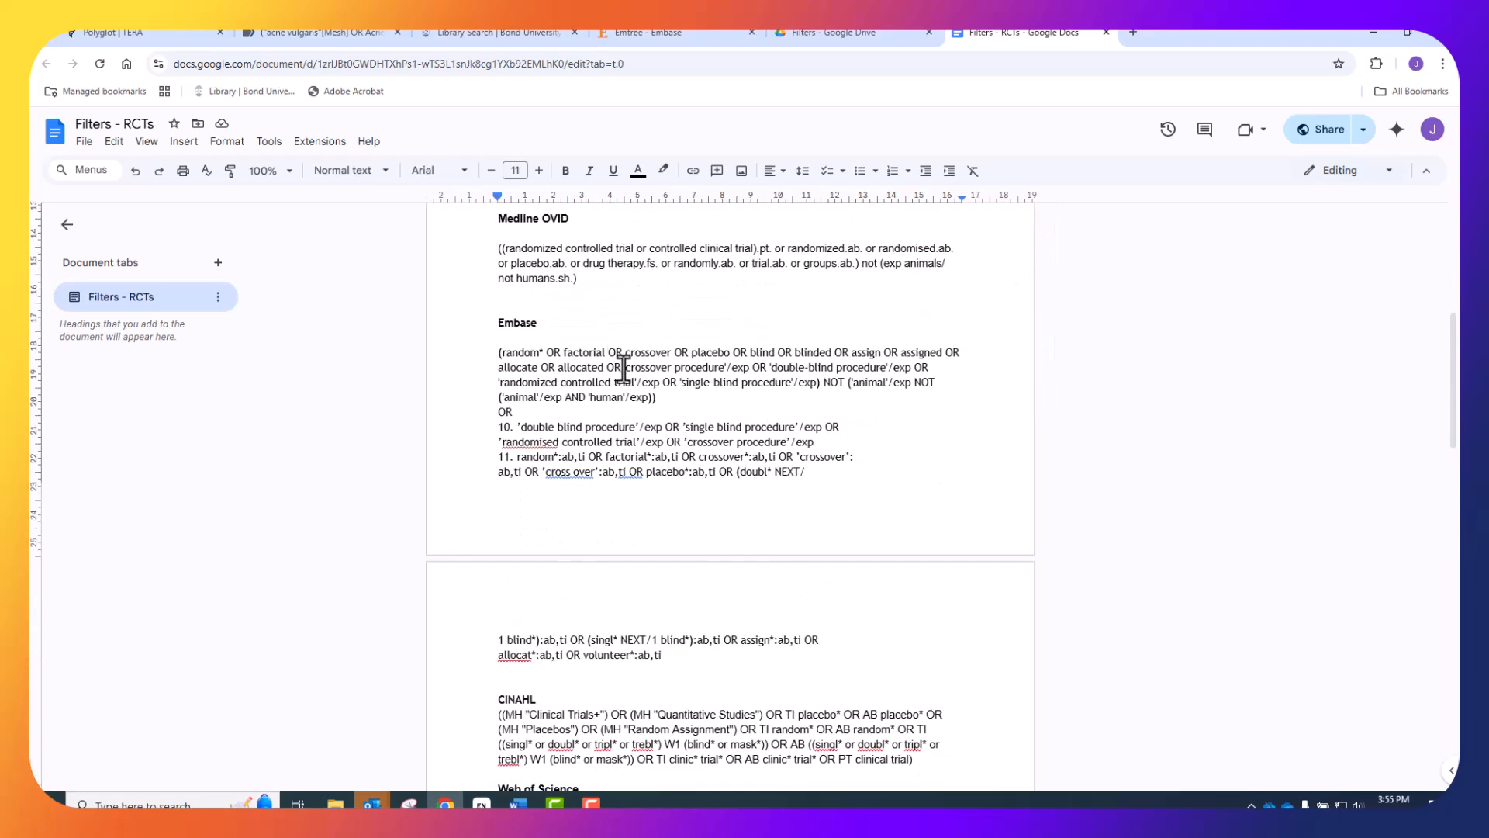
{"action": "left_click_drag", "start_coordinate": [683, 403], "coordinate": [442, 355]}
{"action": "key", "text": "ctrl+c"}
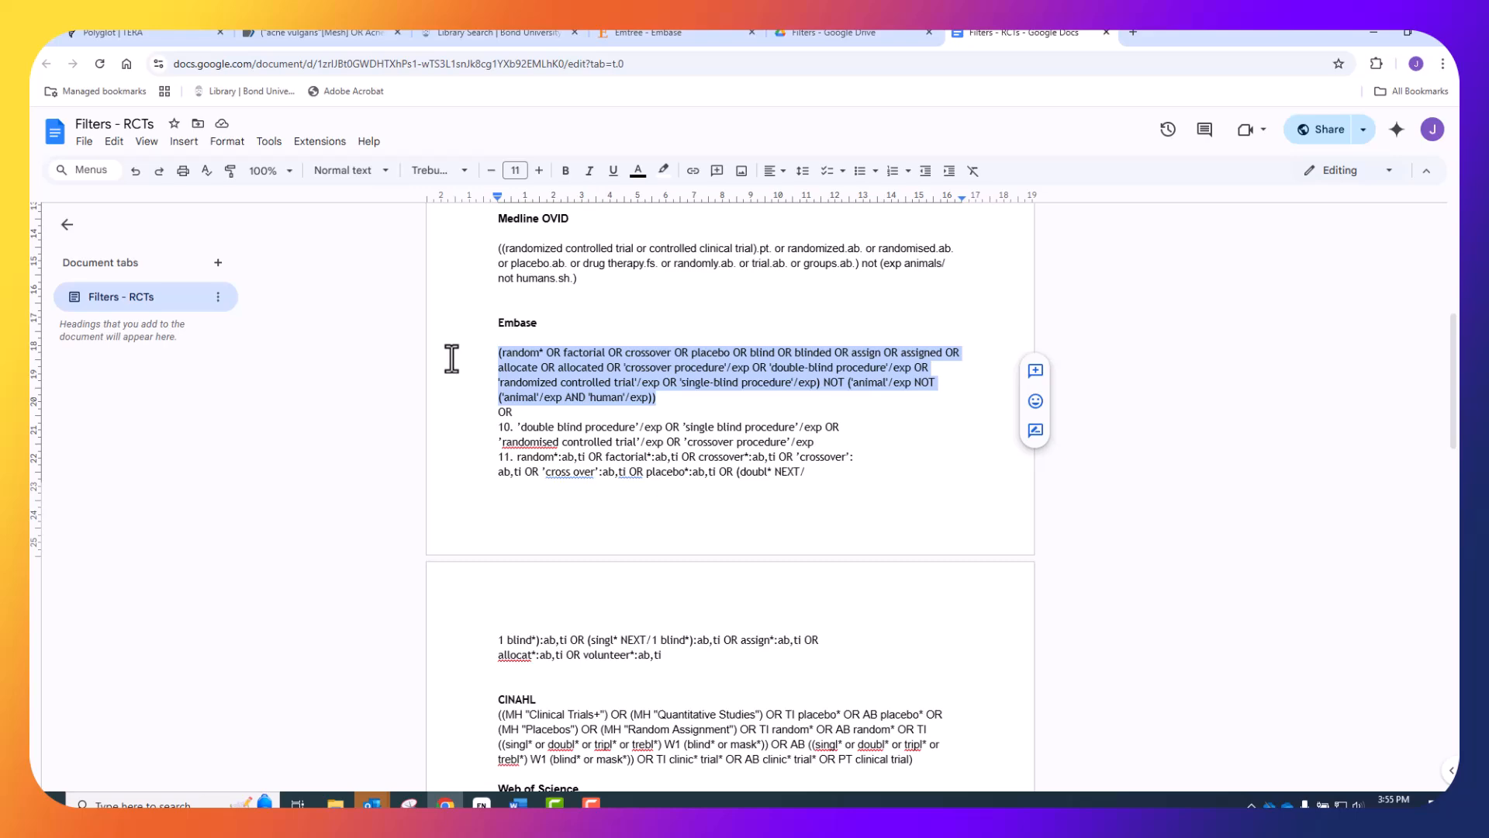
{"action": "scroll", "coordinate": [485, 407], "scroll_direction": "down", "scroll_amount": 2}
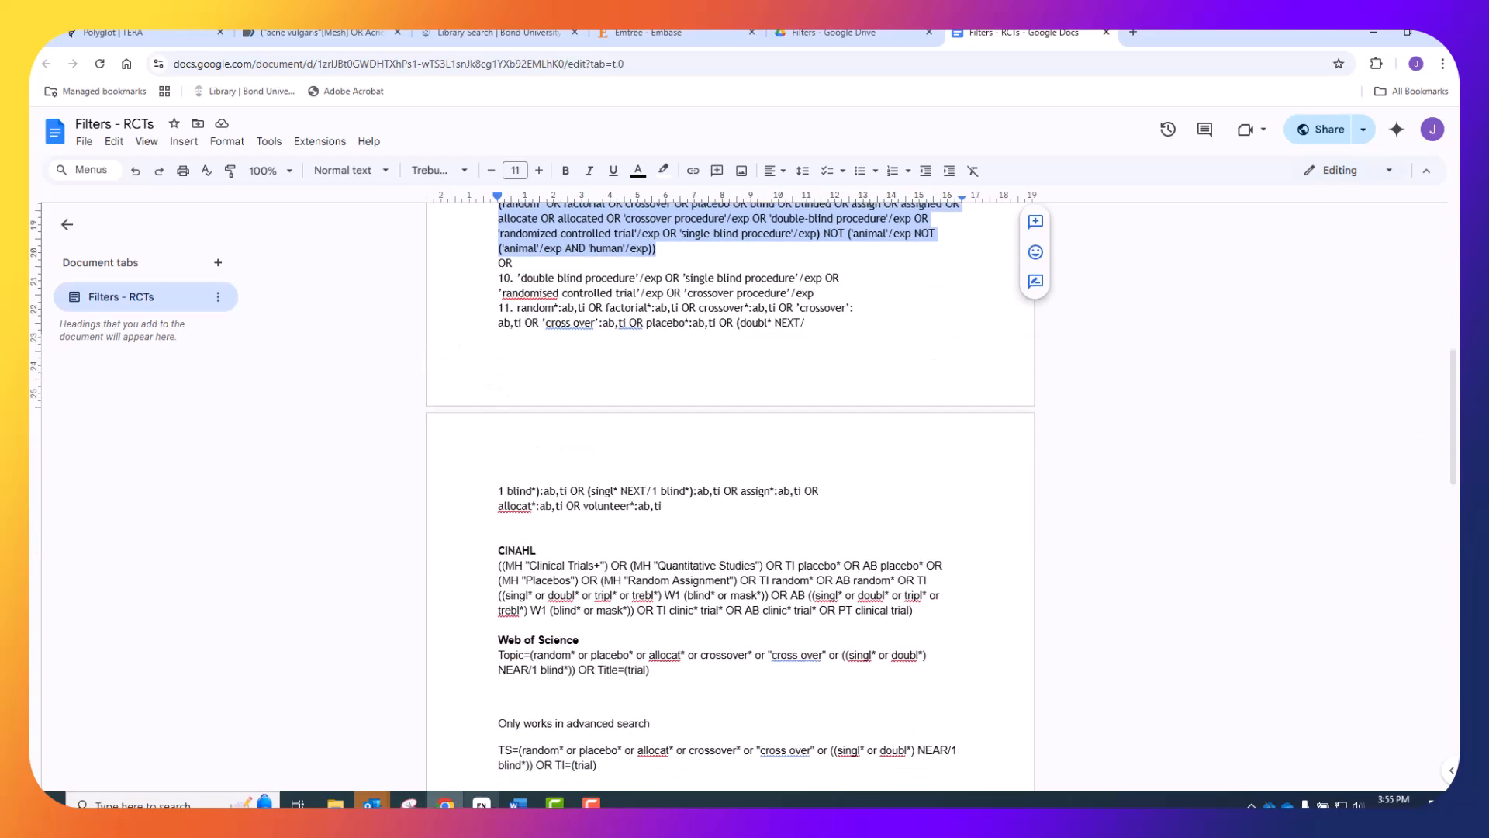
Add AND on a new line below the Embase search in the Word document and paste the copied Embase trial filter beneath it.
{"action": "left_click", "coordinate": [518, 803]}
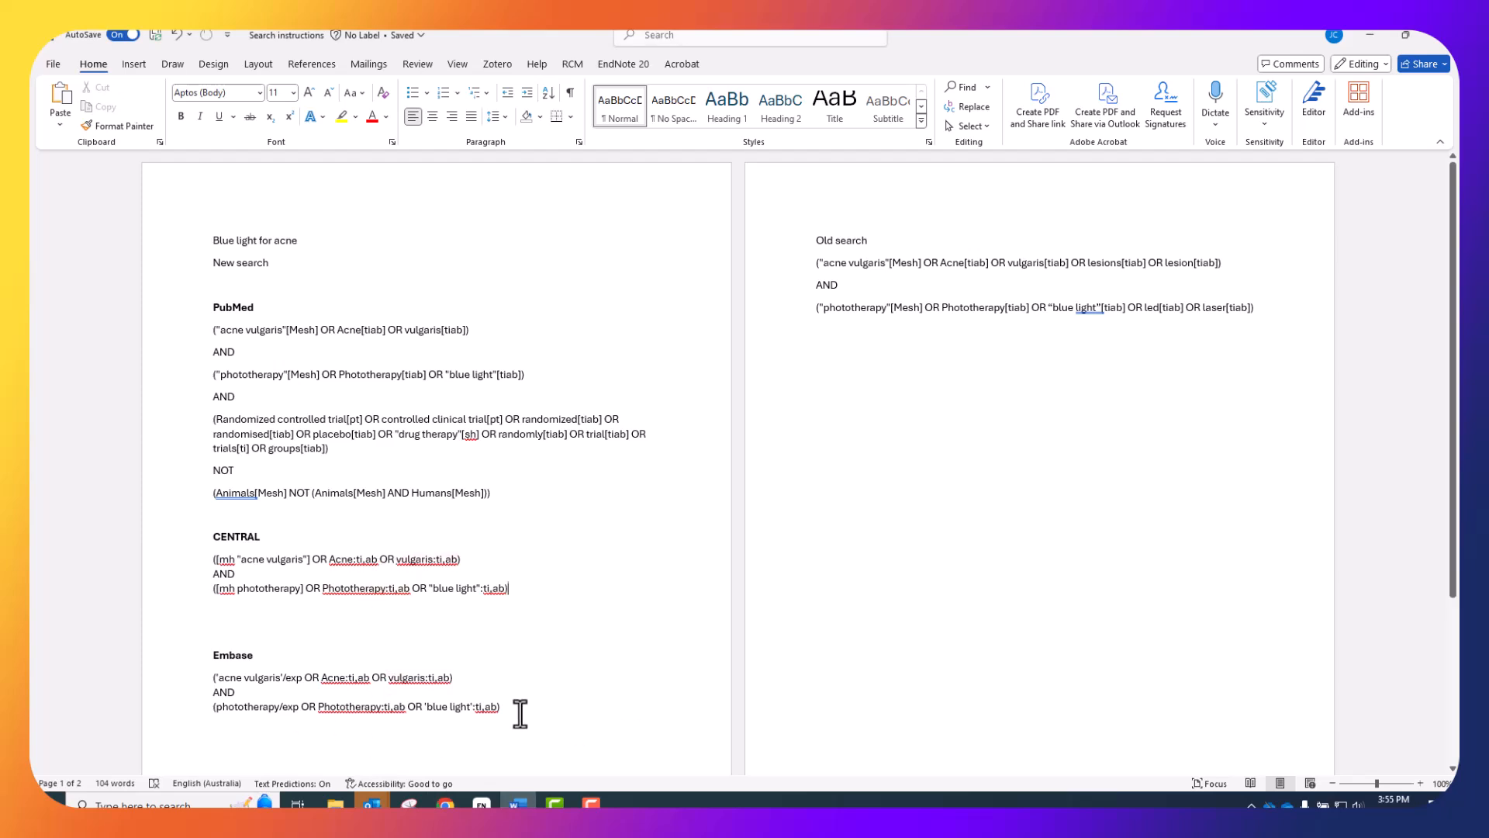
{"action": "left_click", "coordinate": [520, 713]}
{"action": "scroll", "coordinate": [505, 505], "scroll_direction": "down", "scroll_amount": 2}
{"action": "key", "text": "Return"}
{"action": "type", "text": "AND"}
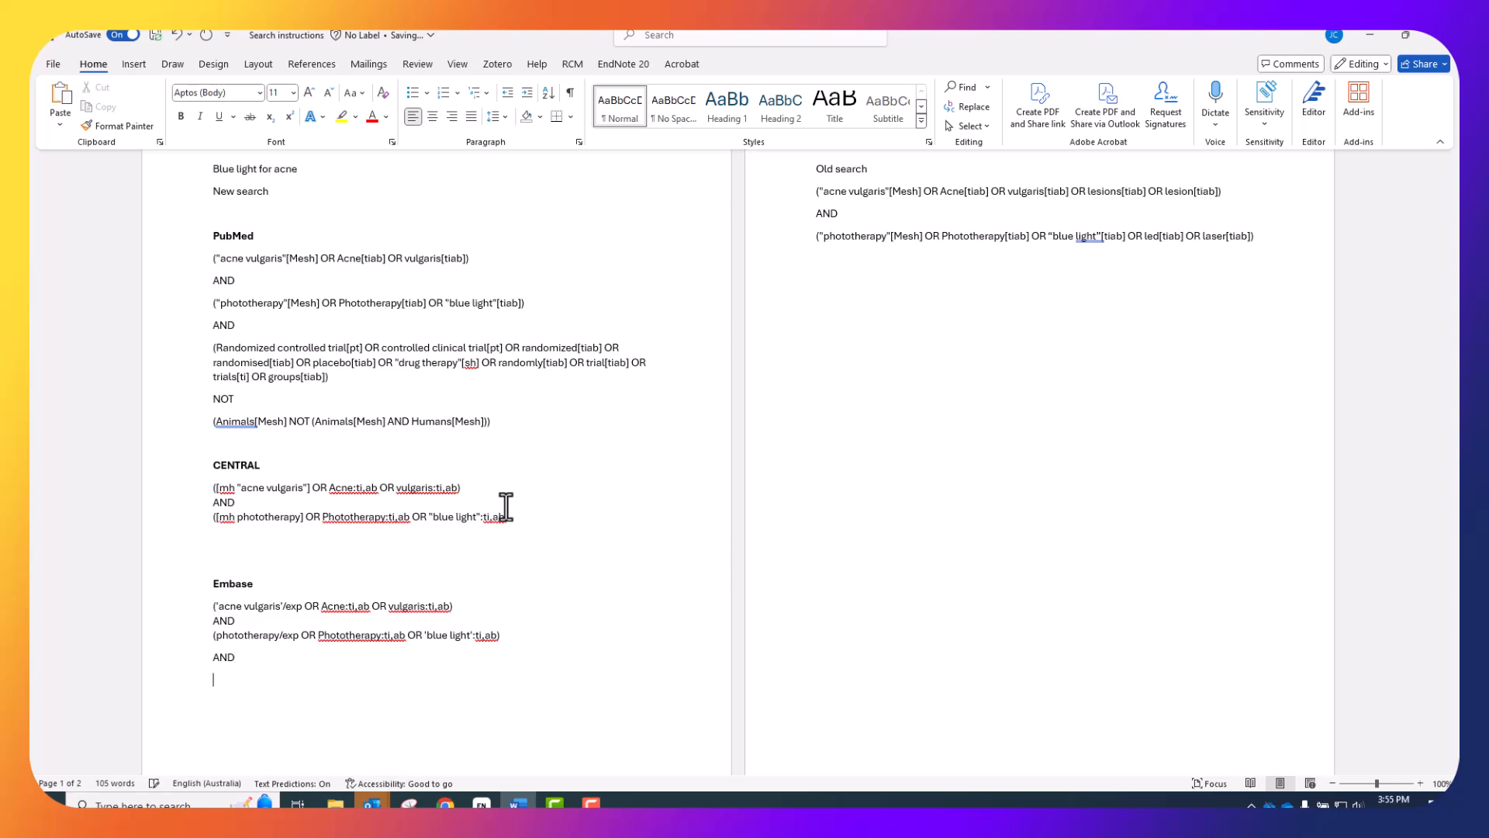
{"action": "key", "text": "ctrl+v"}
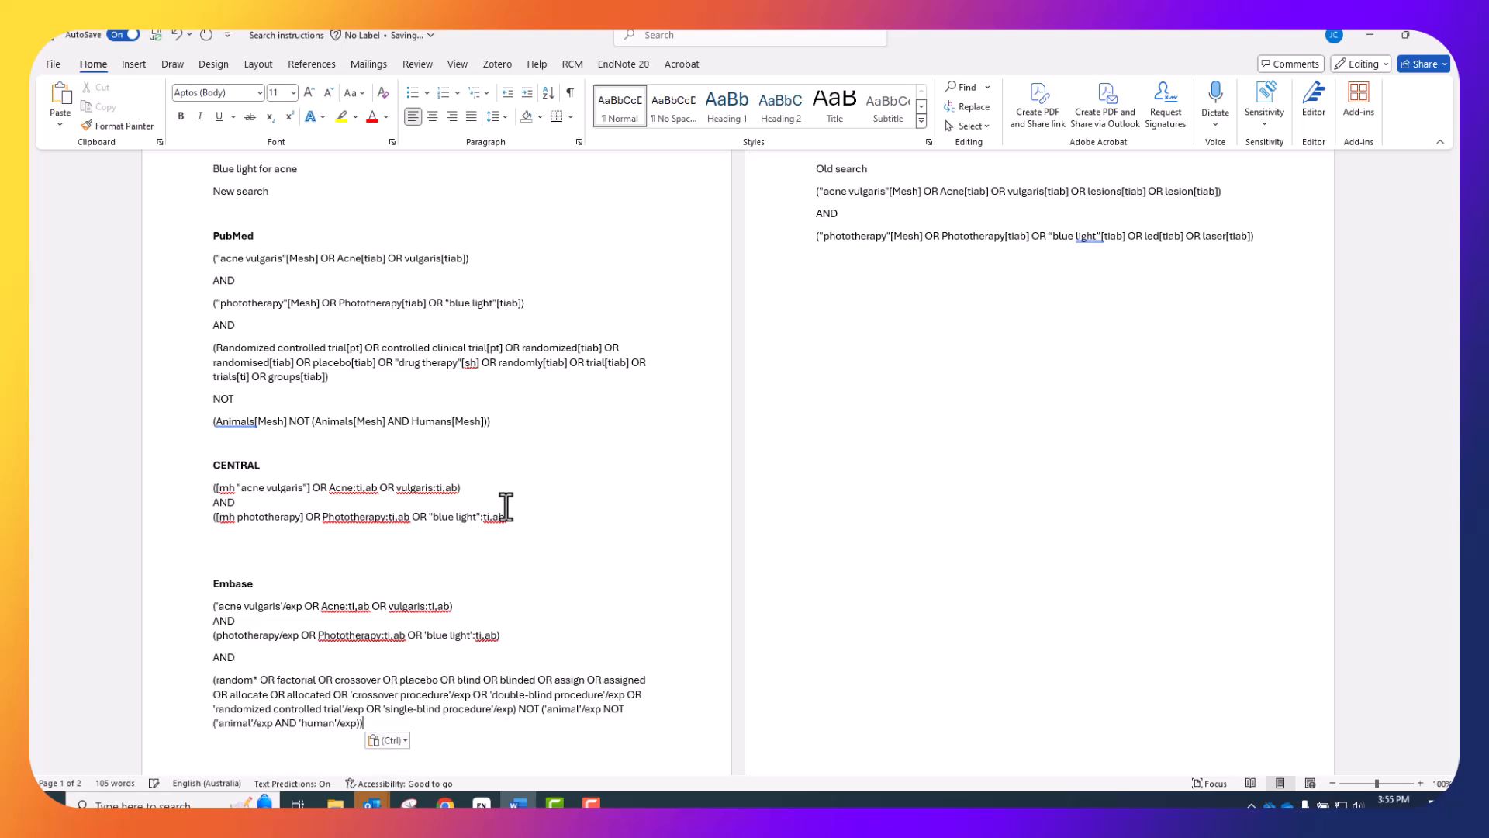
Add a blank line below the Embase trial filter in the Word document.
{"action": "left_click", "coordinate": [404, 742]}
{"action": "left_click", "coordinate": [424, 698]}
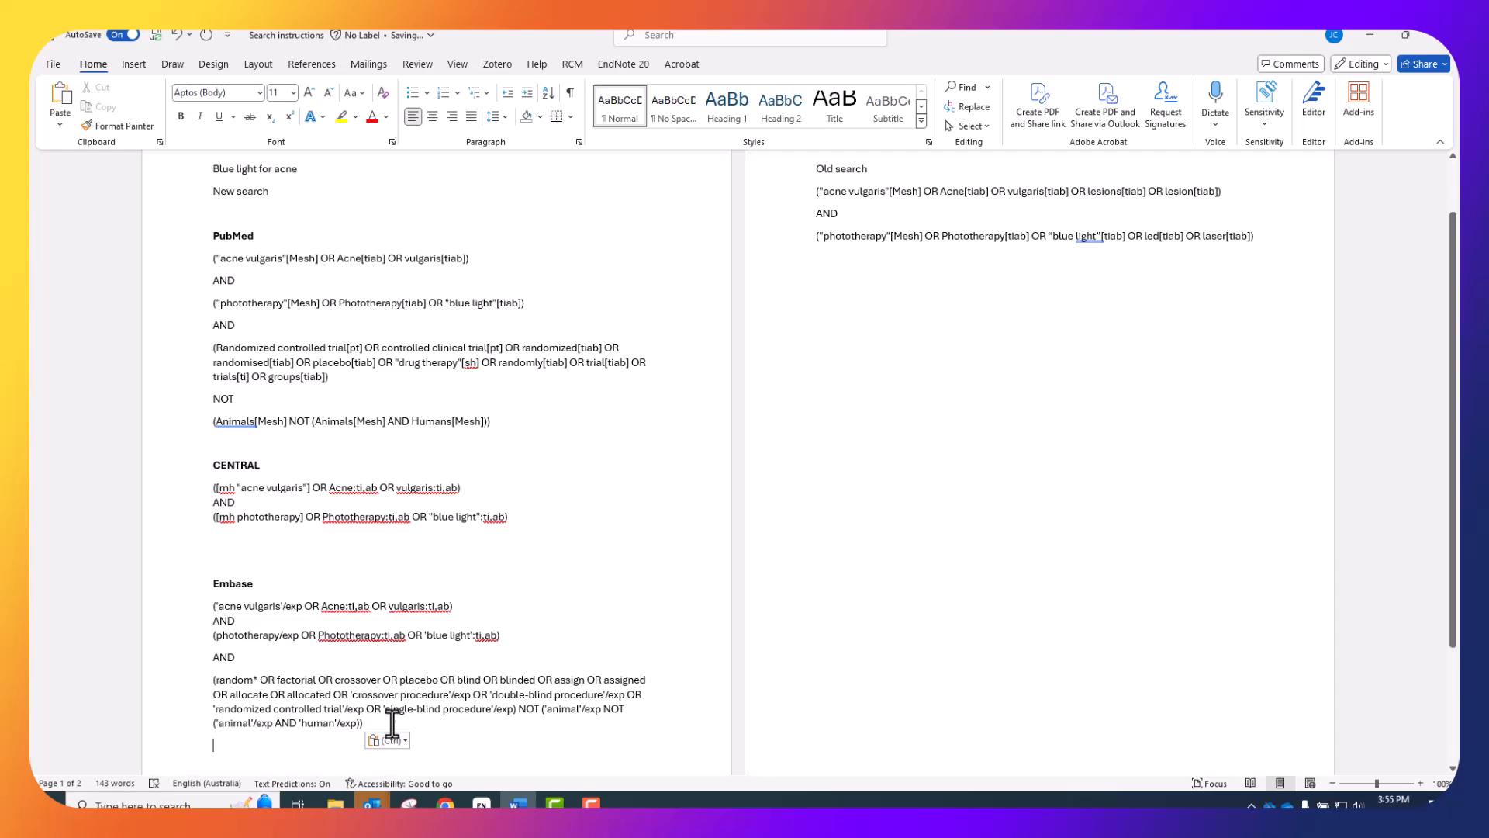
{"action": "scroll", "coordinate": [388, 723], "scroll_direction": "up", "scroll_amount": 1}
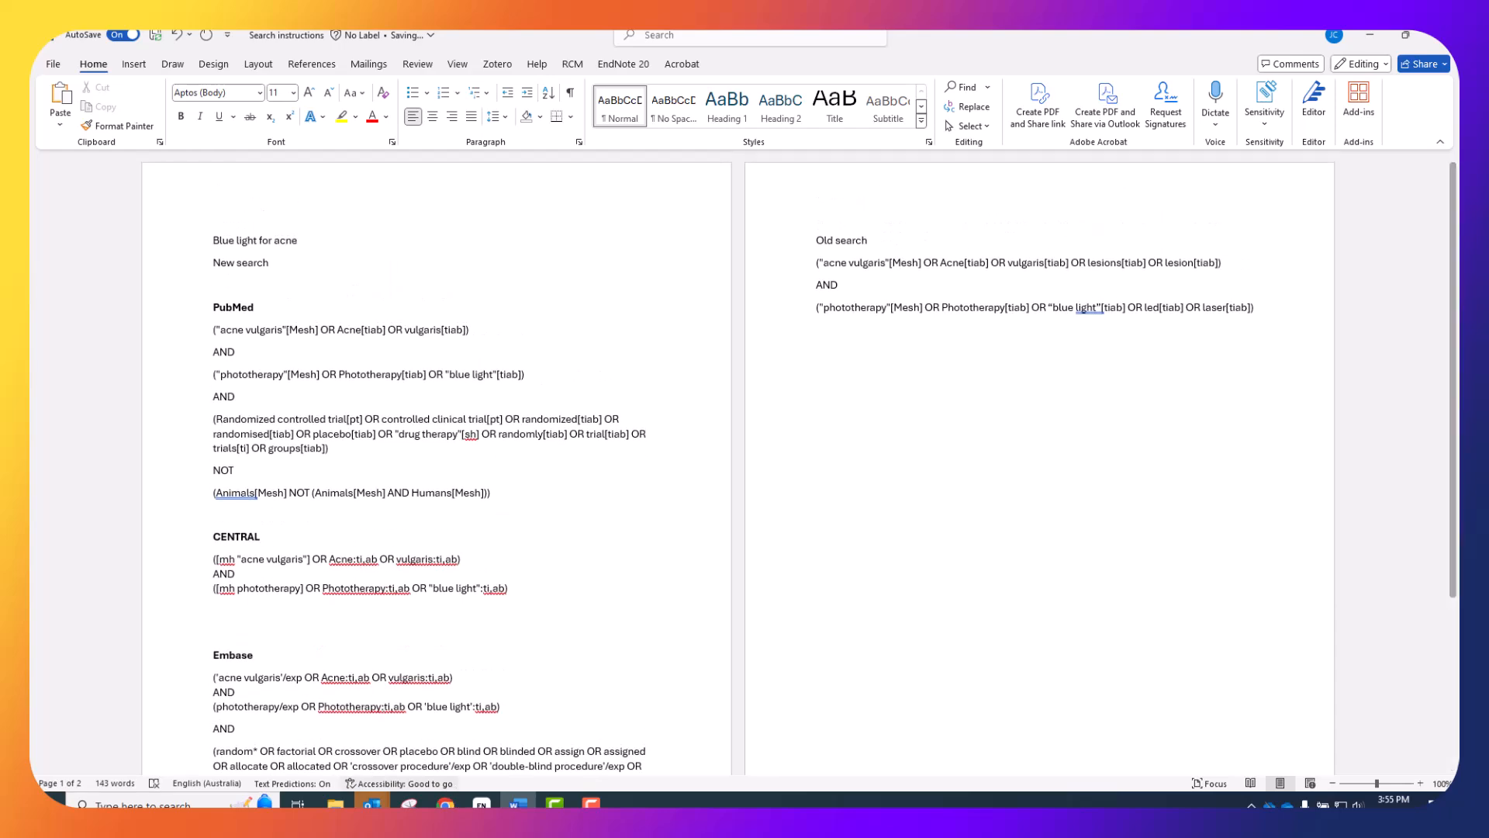
Switch to EndNote and create a group named PubMed in the My Groups set.
{"action": "left_click", "coordinate": [481, 804]}
{"action": "left_click", "coordinate": [101, 224]}
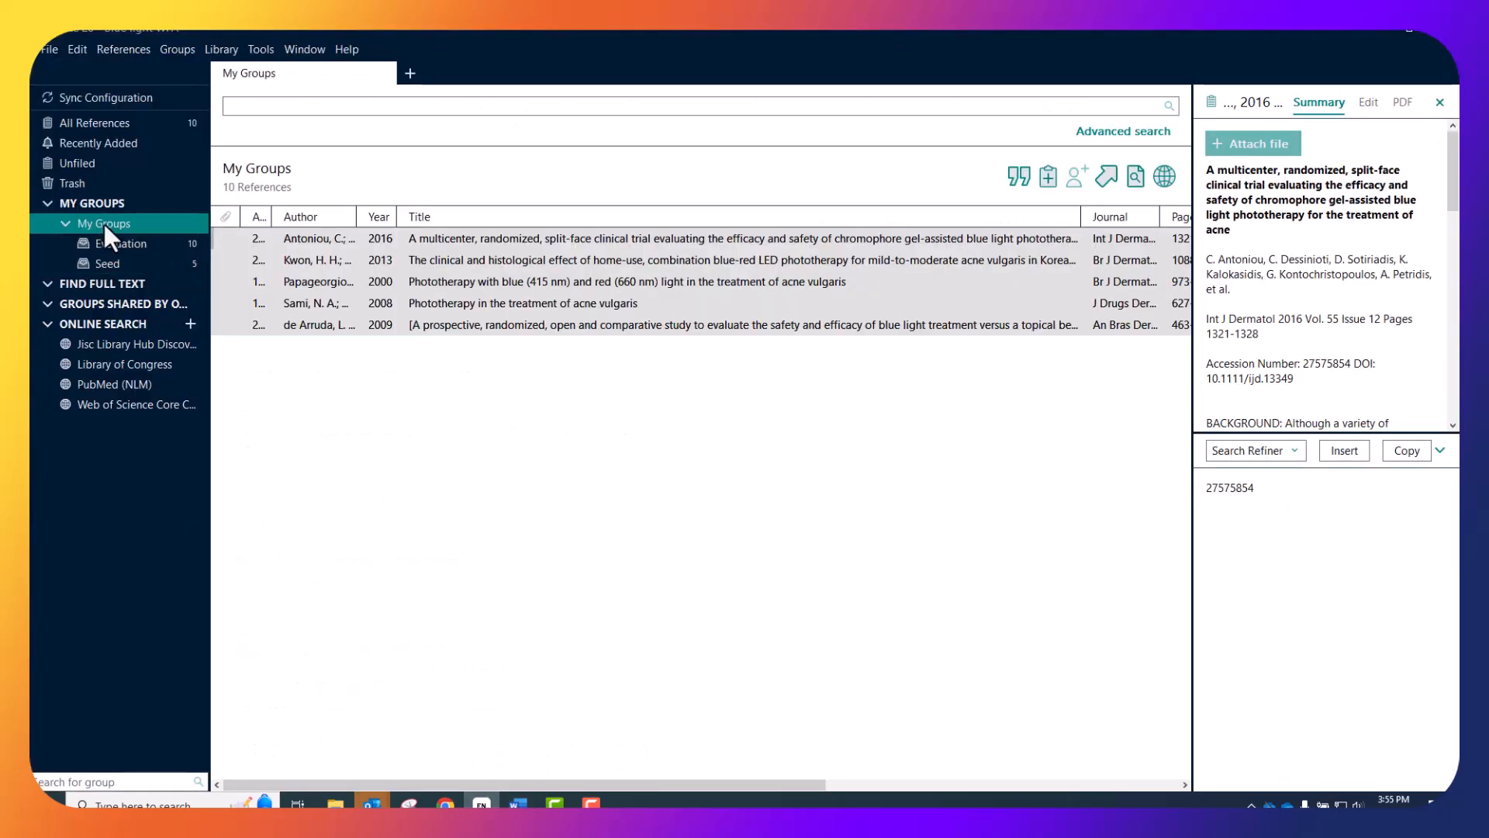
{"action": "right_click", "coordinate": [119, 221]}
{"action": "left_click", "coordinate": [152, 228]}
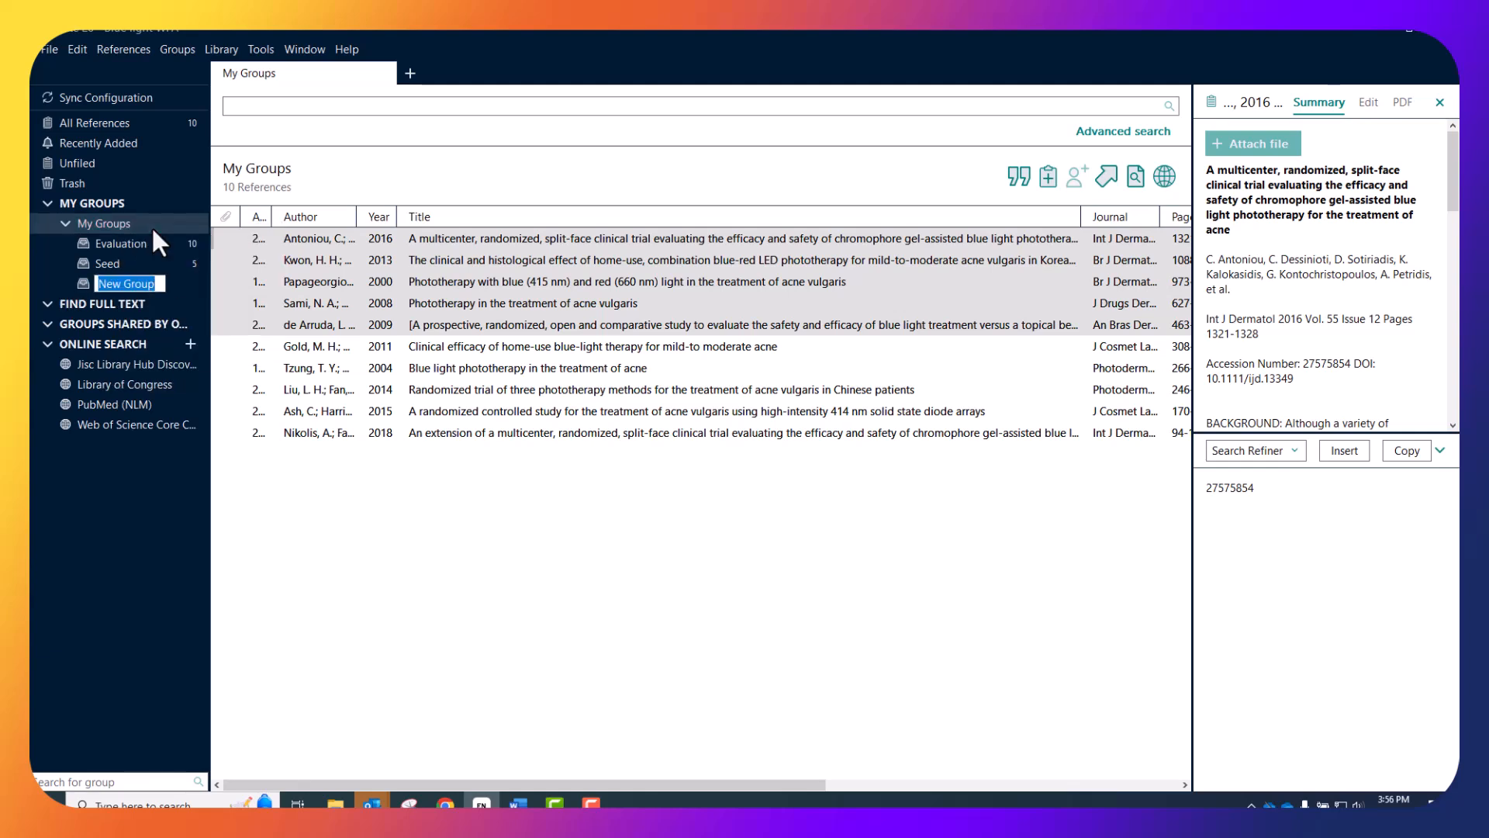
{"action": "type", "text": "PubMed"}
{"action": "key", "text": "Return"}
Create two more groups named Embase and CENTRAL in the My Groups set.
{"action": "right_click", "coordinate": [128, 222]}
{"action": "left_click", "coordinate": [156, 231]}
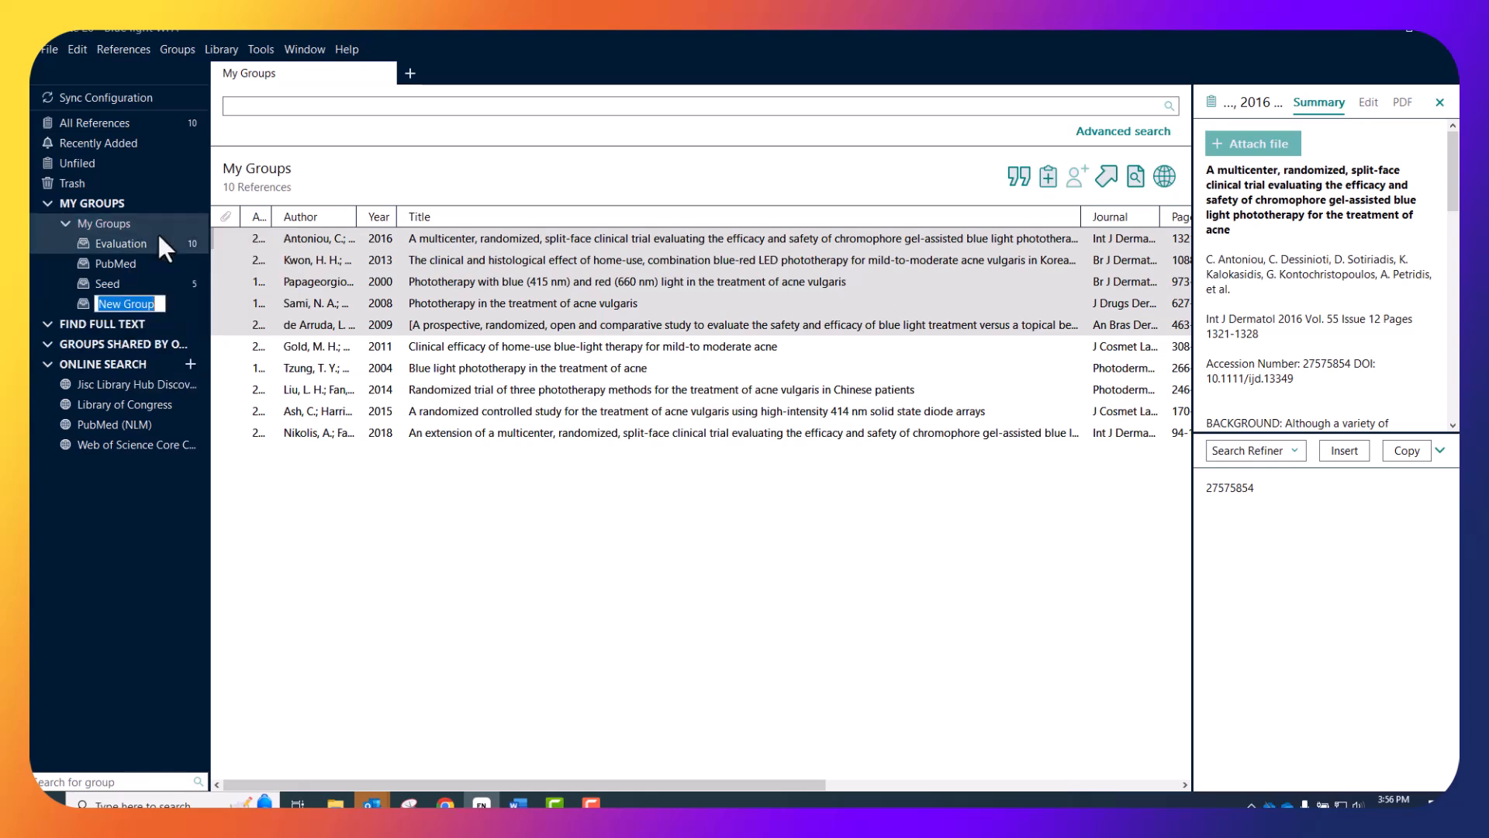
{"action": "type", "text": "Embase"}
{"action": "key", "text": "Return"}
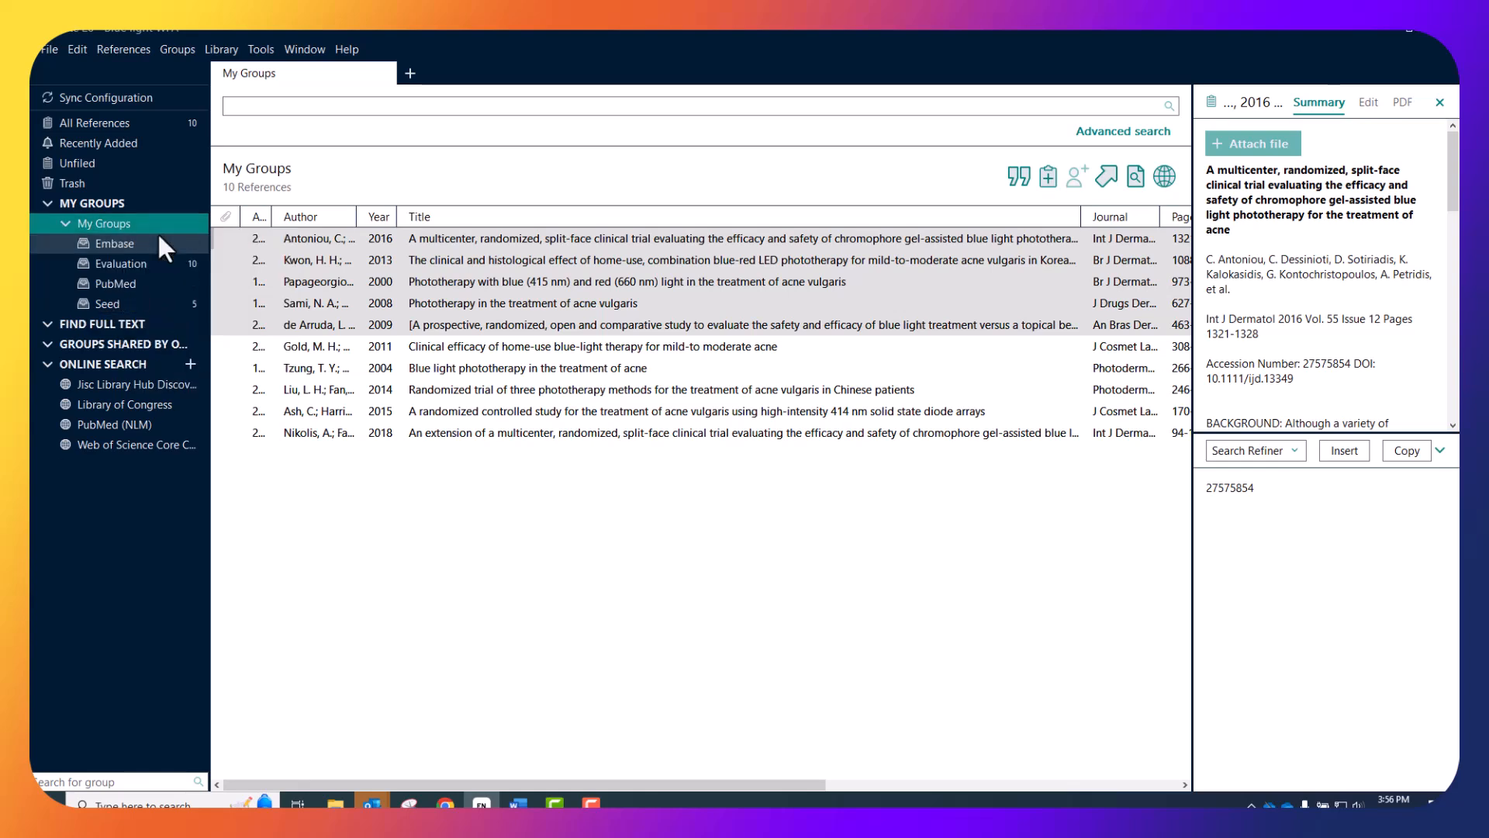
{"action": "right_click", "coordinate": [140, 225]}
{"action": "left_click", "coordinate": [169, 235]}
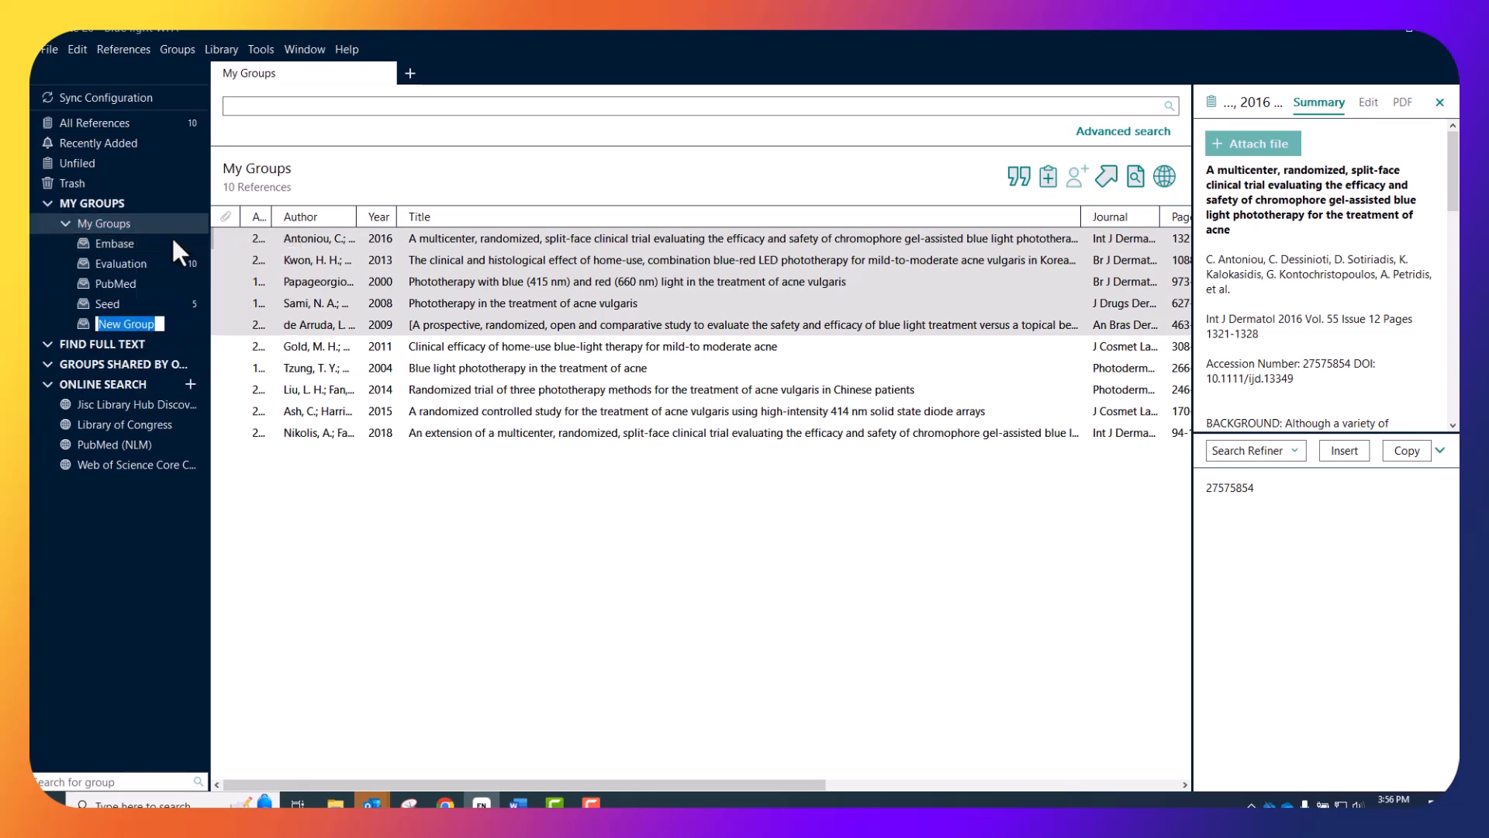
{"action": "type", "text": "CENTRAL"}
{"action": "key", "text": "Return"}
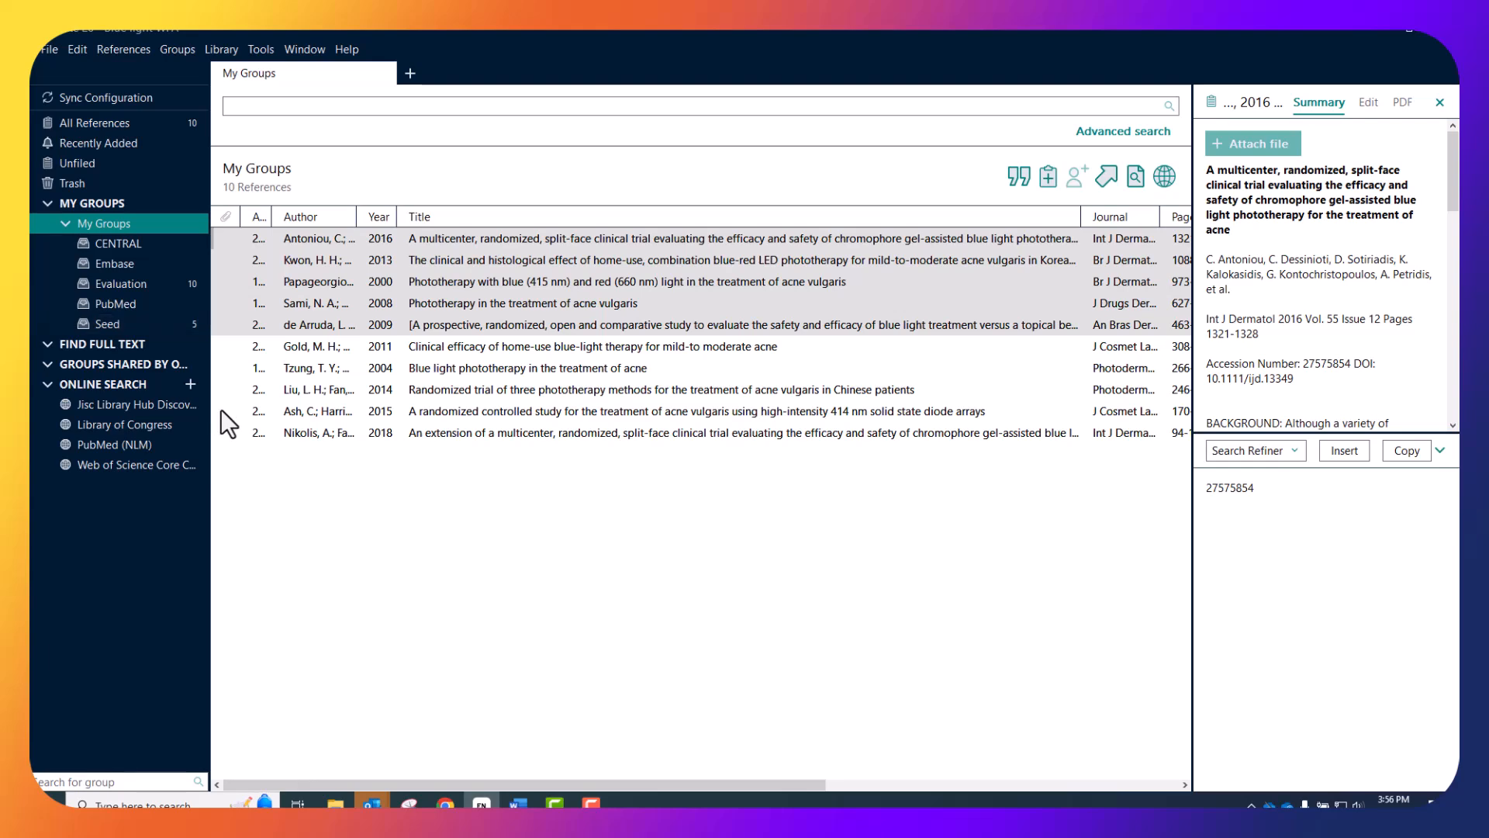
Copy the full PubMed search with its trial filter from the Word document and run it in PubMed, replacing the old query.
{"action": "left_click", "coordinate": [481, 791]}
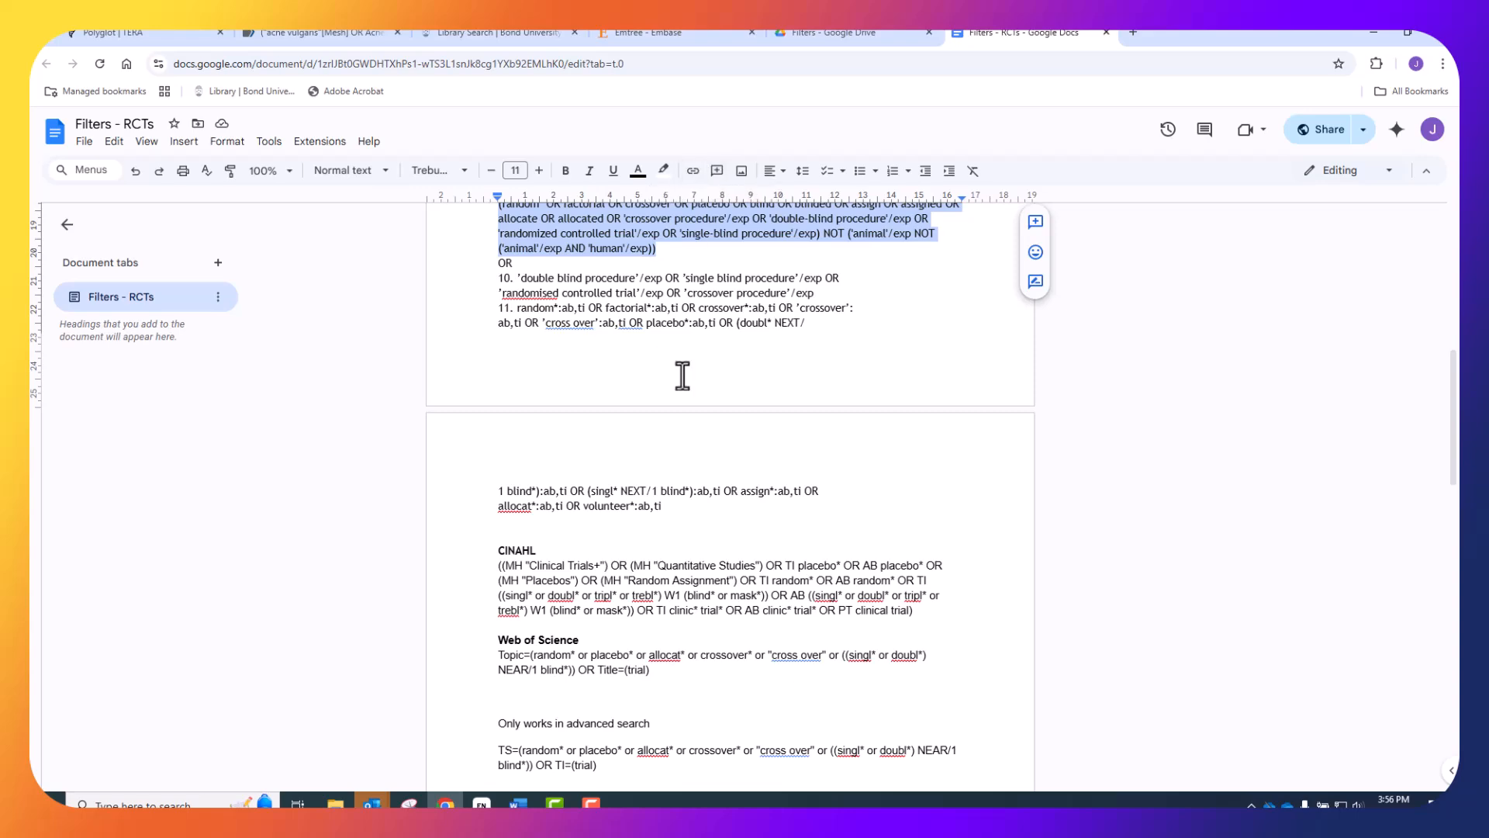
{"action": "left_click", "coordinate": [518, 803]}
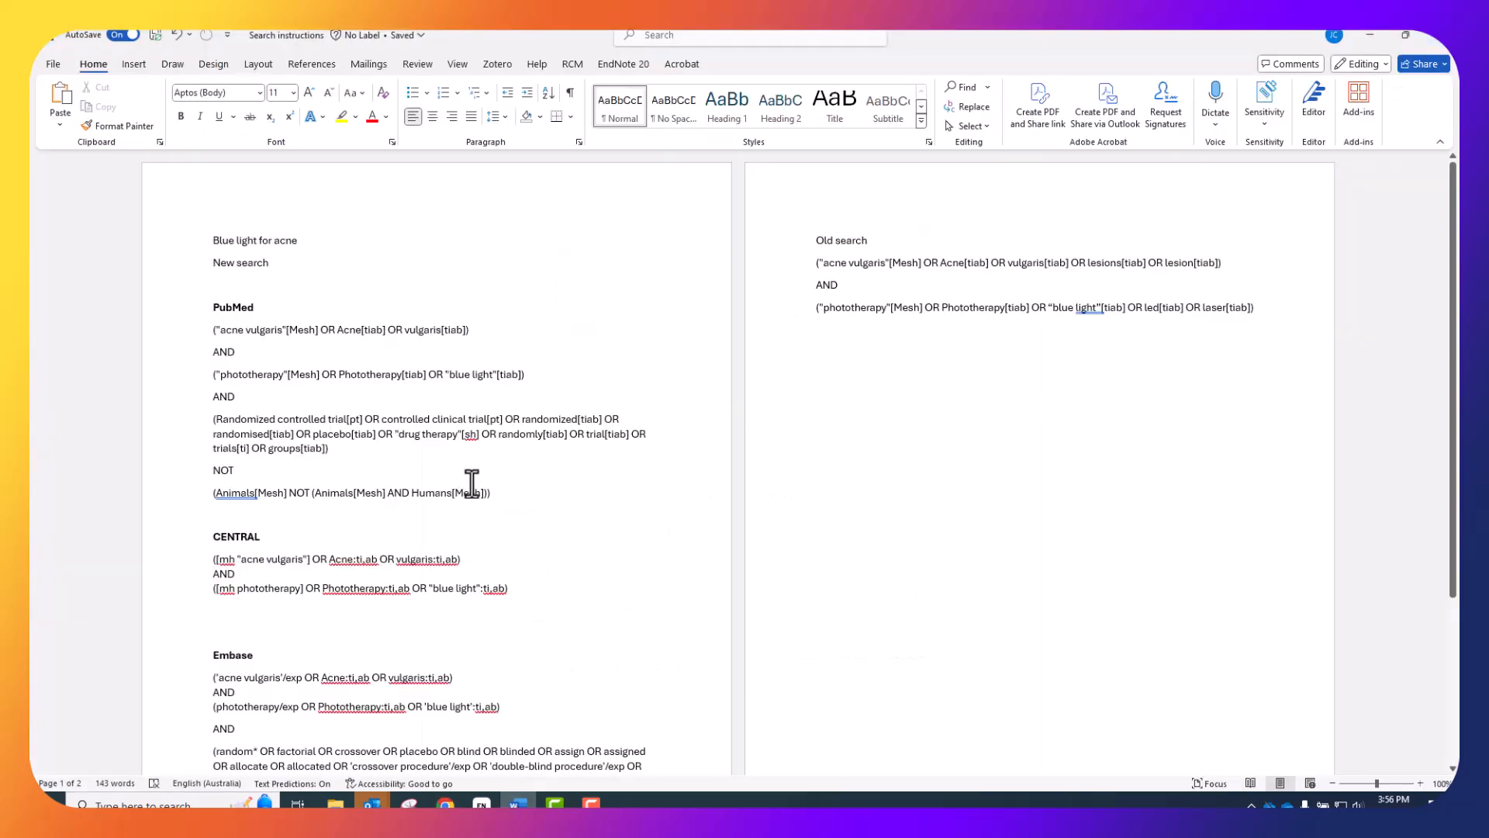
{"action": "left_click_drag", "start_coordinate": [497, 494], "coordinate": [203, 332]}
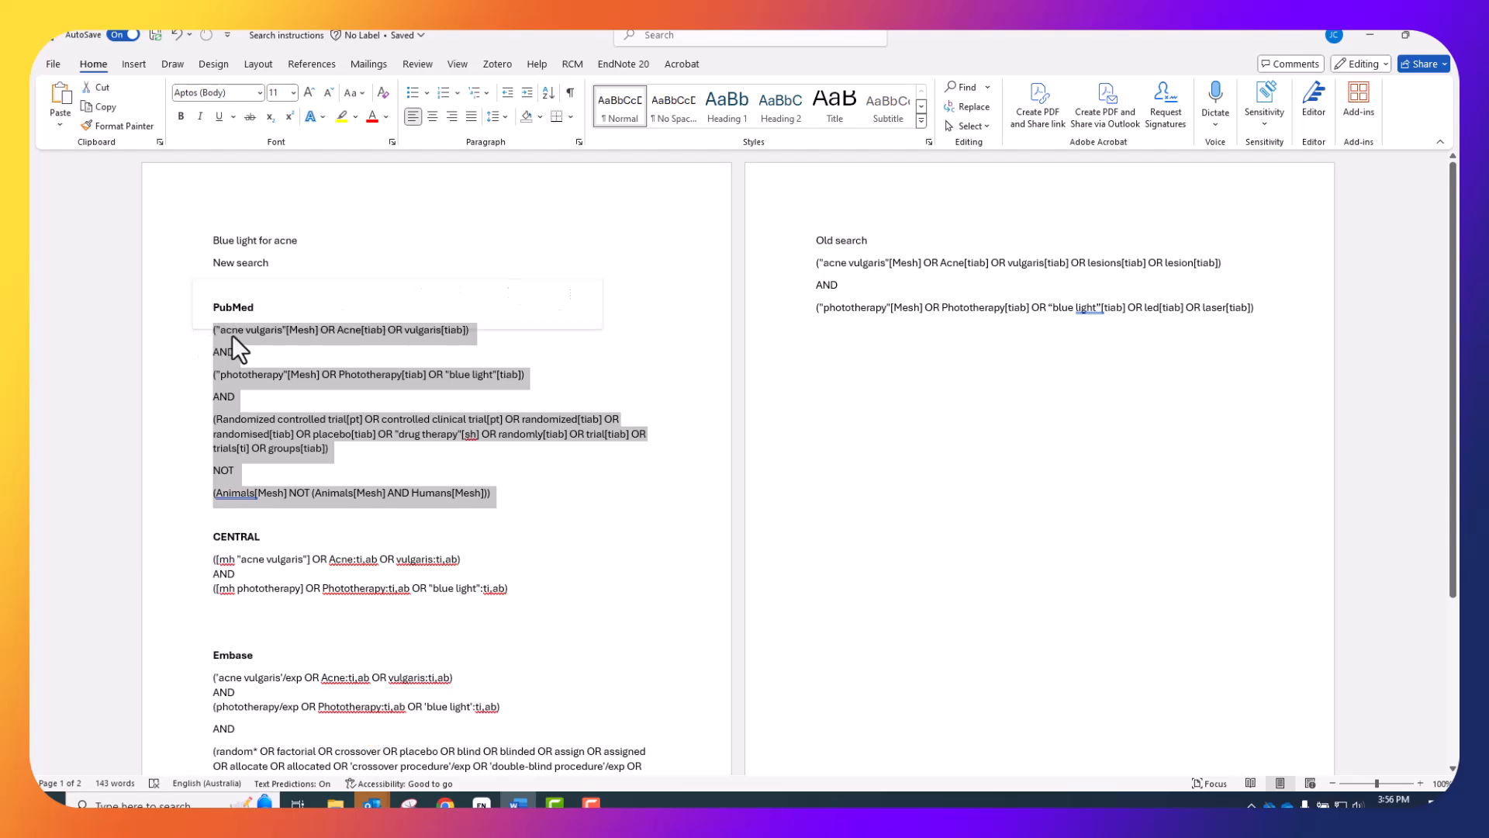
{"action": "left_click", "coordinate": [445, 803]}
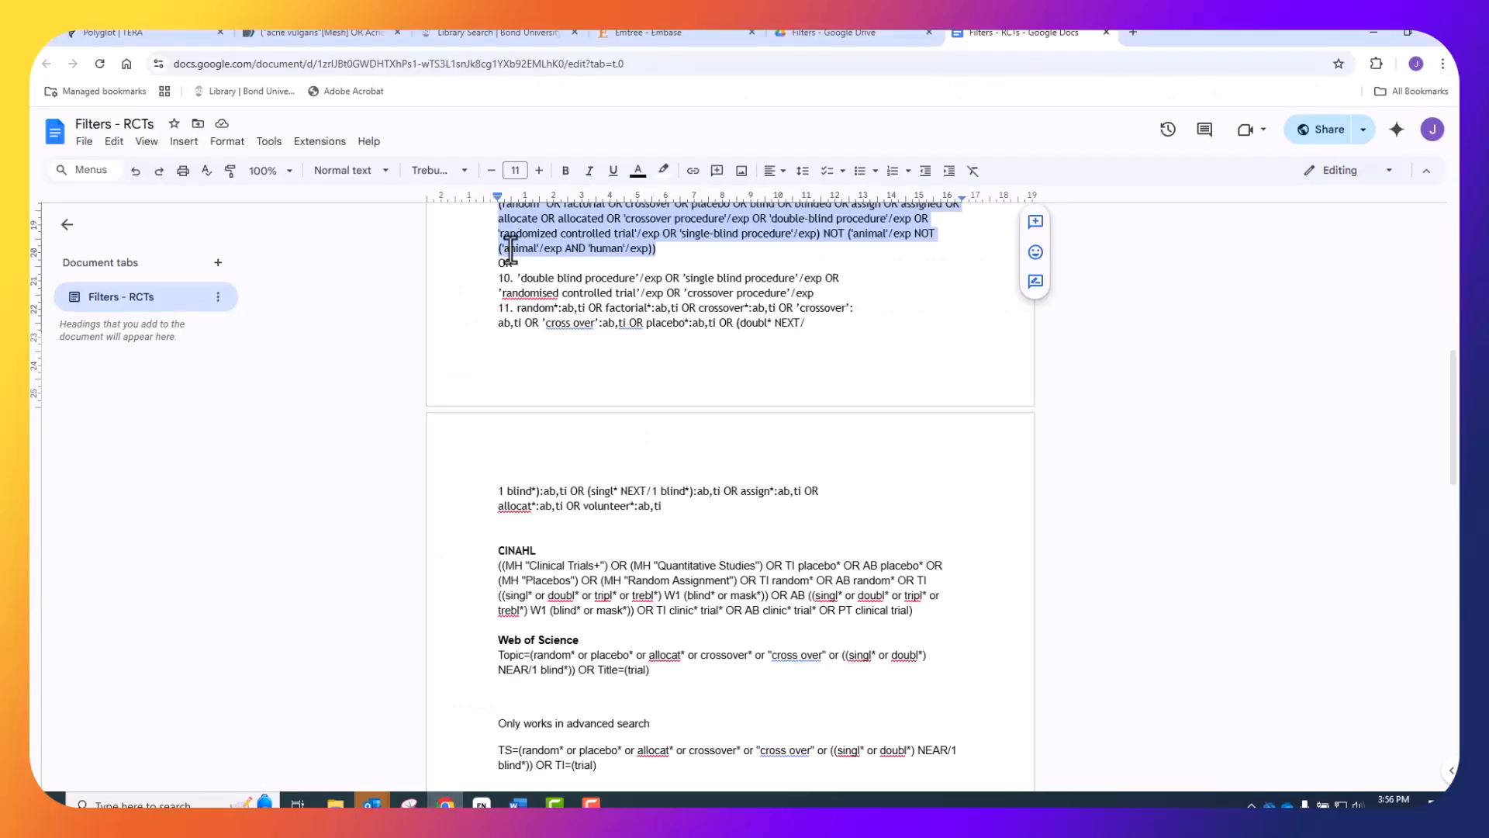
{"action": "left_click", "coordinate": [308, 33]}
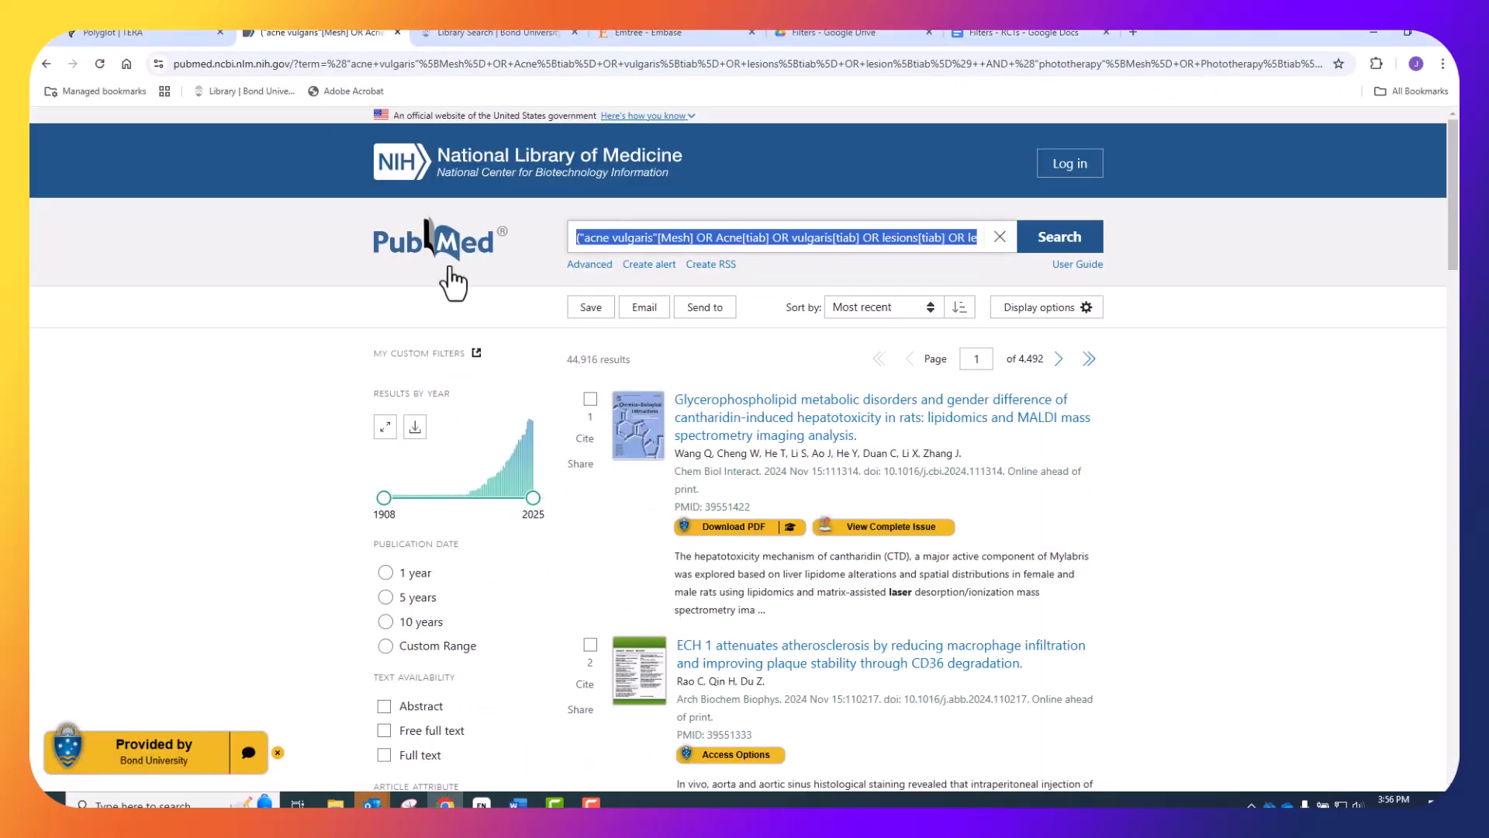
{"action": "key", "text": "ctrl+v"}
{"action": "left_click", "coordinate": [1039, 245]}
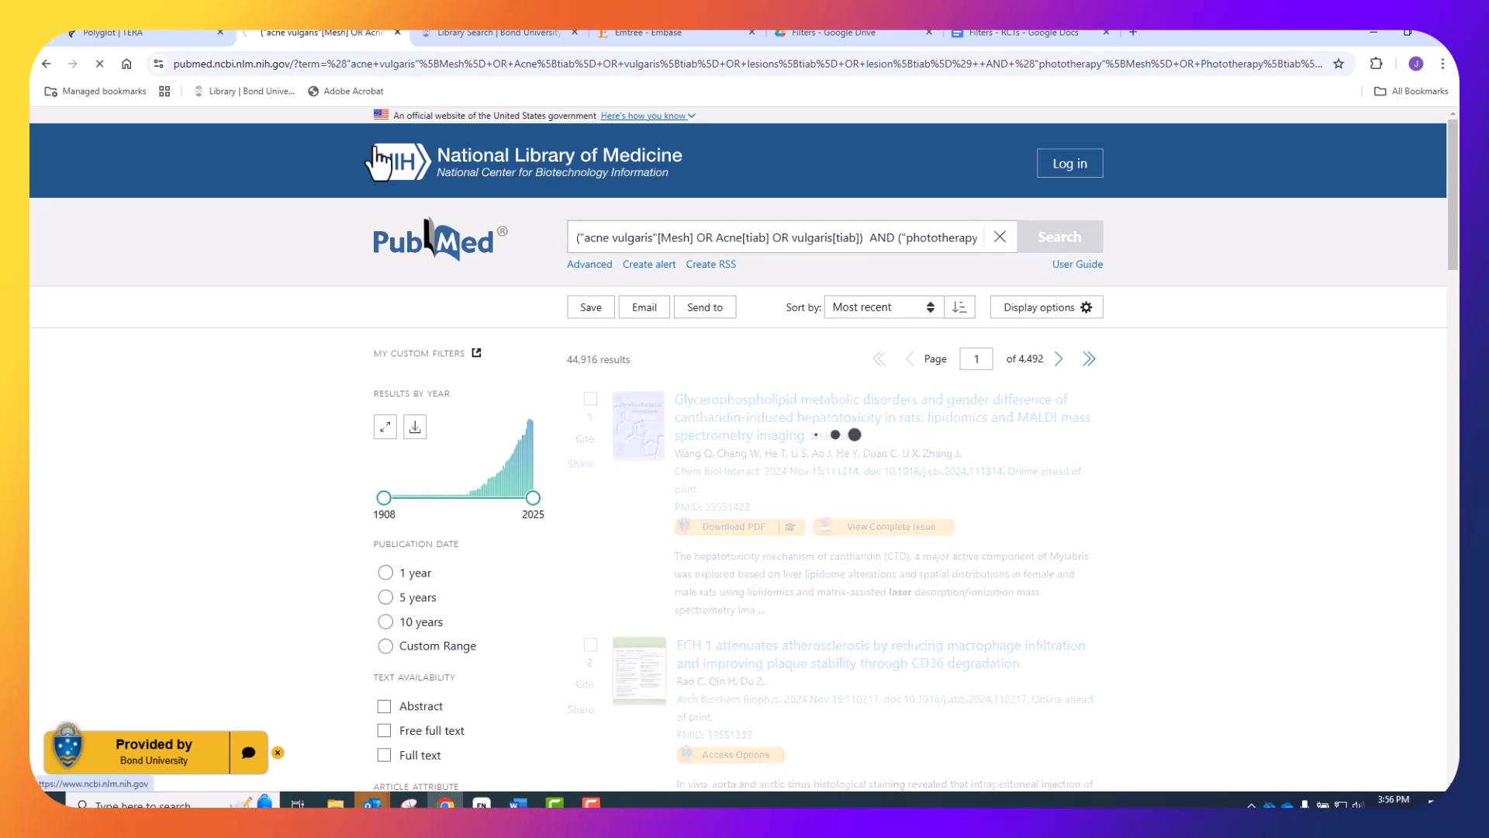
Export all PubMed results as a citation manager file.
{"action": "left_click", "coordinate": [705, 310]}
{"action": "left_click", "coordinate": [656, 450]}
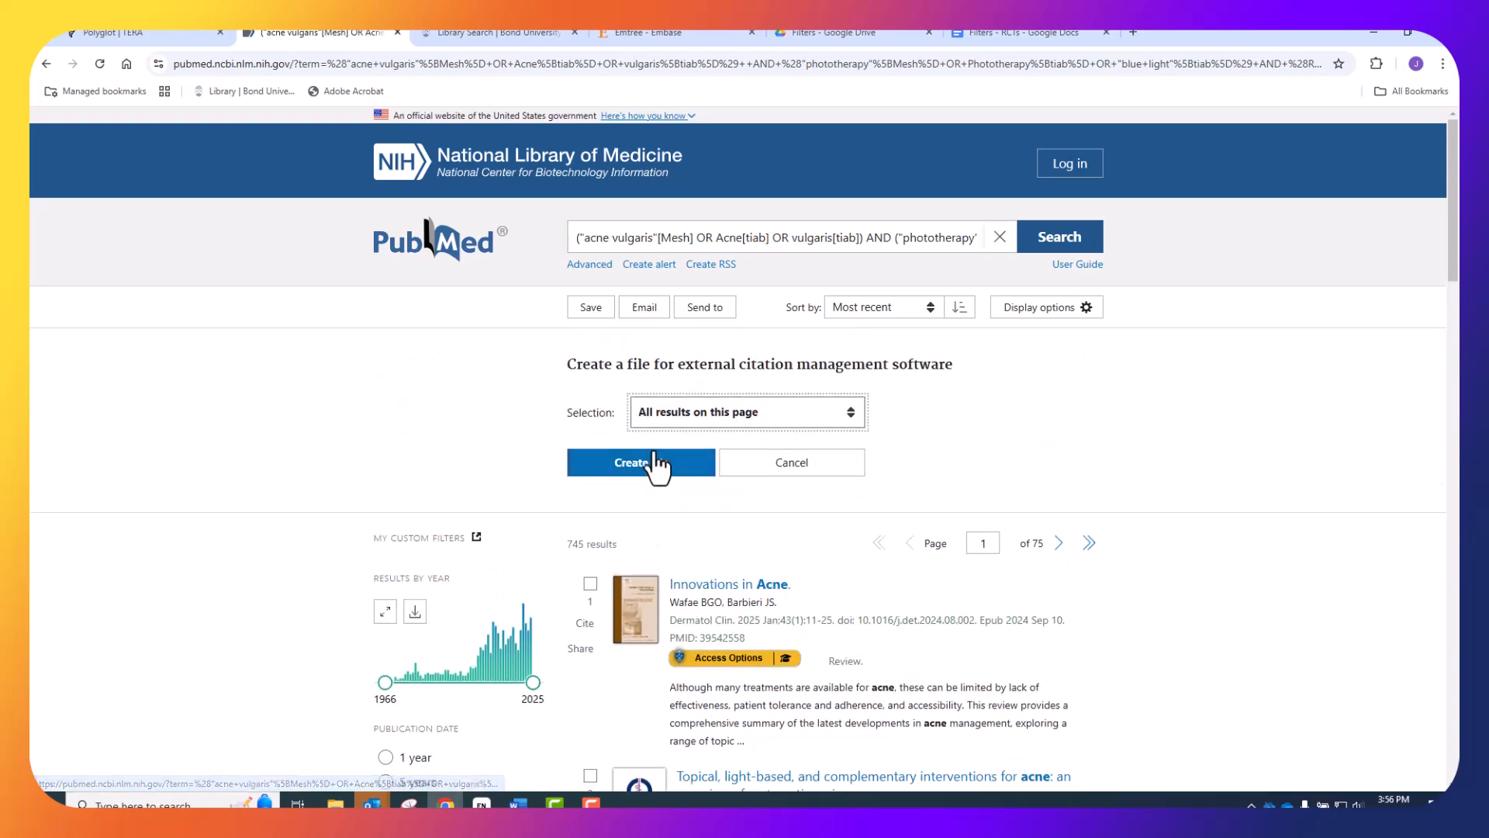
{"action": "left_click", "coordinate": [708, 414]}
{"action": "left_click", "coordinate": [676, 459]}
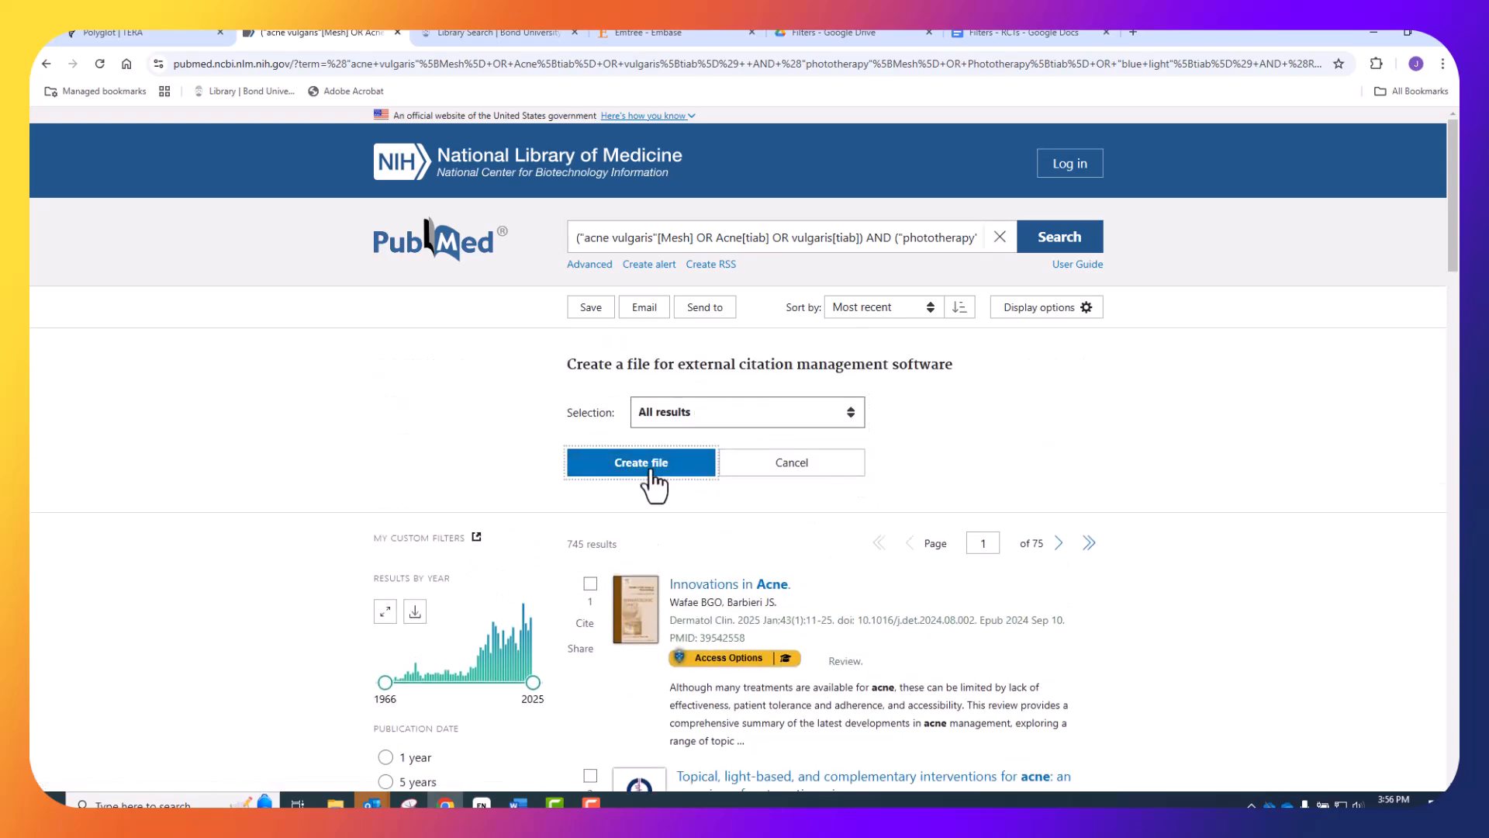
{"action": "left_click", "coordinate": [653, 469]}
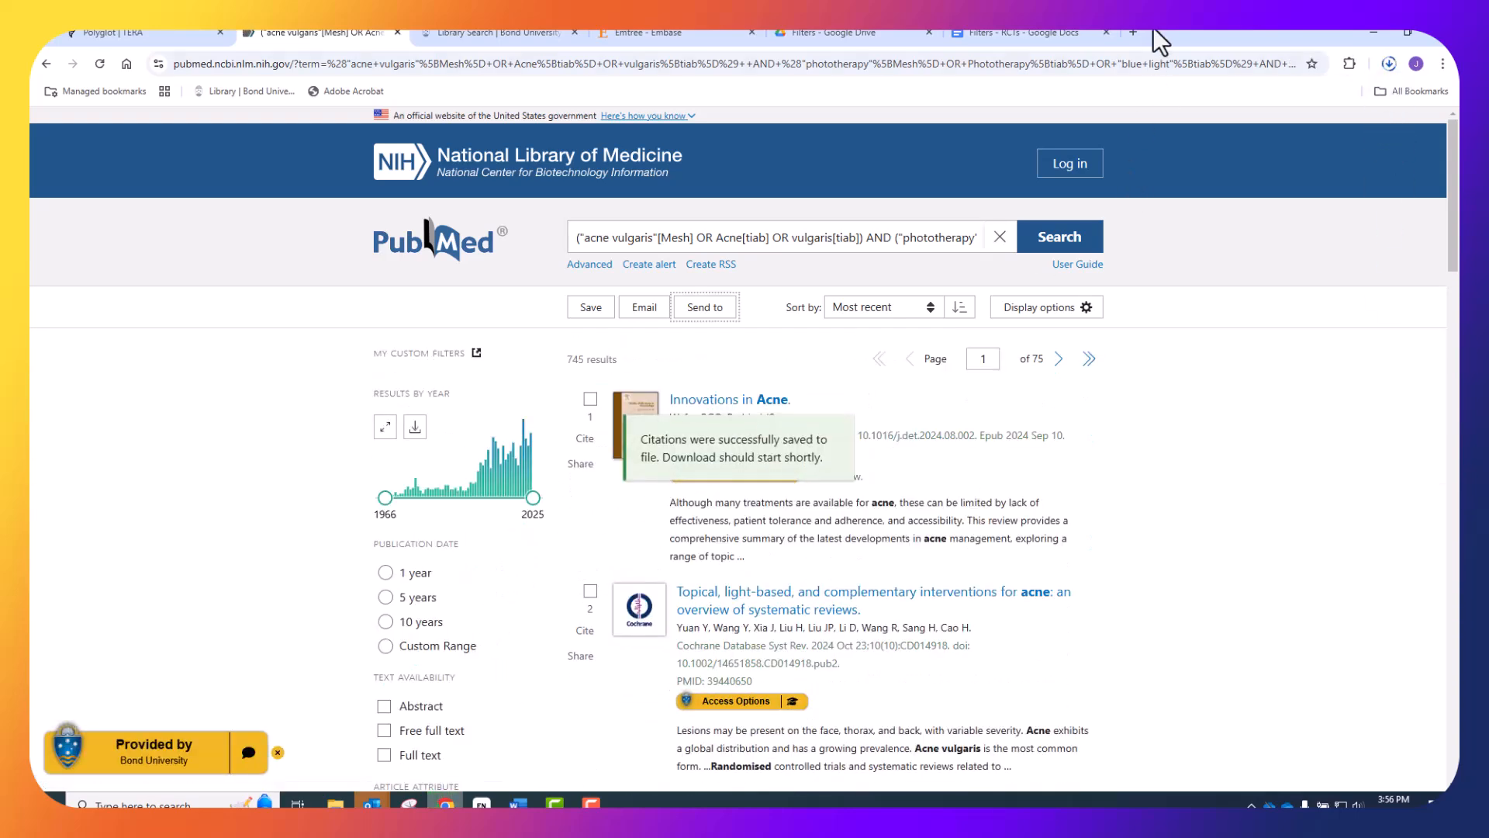
Open the Cochrane Library's advanced Search manager from a new browser page and clear all existing search rows.
{"action": "left_click", "coordinate": [1132, 31]}
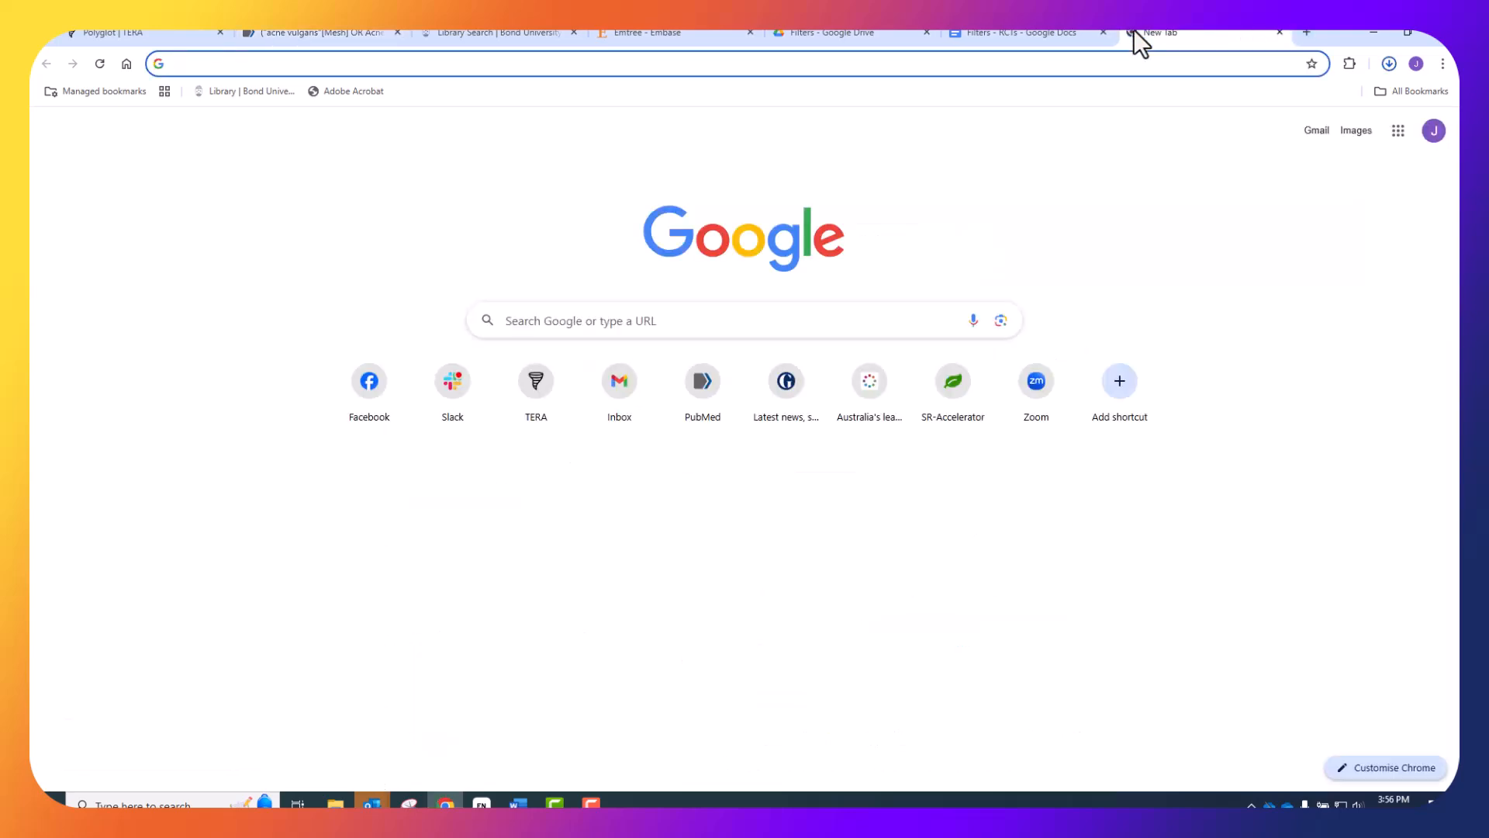
{"action": "type", "text": "cochrane librar"}
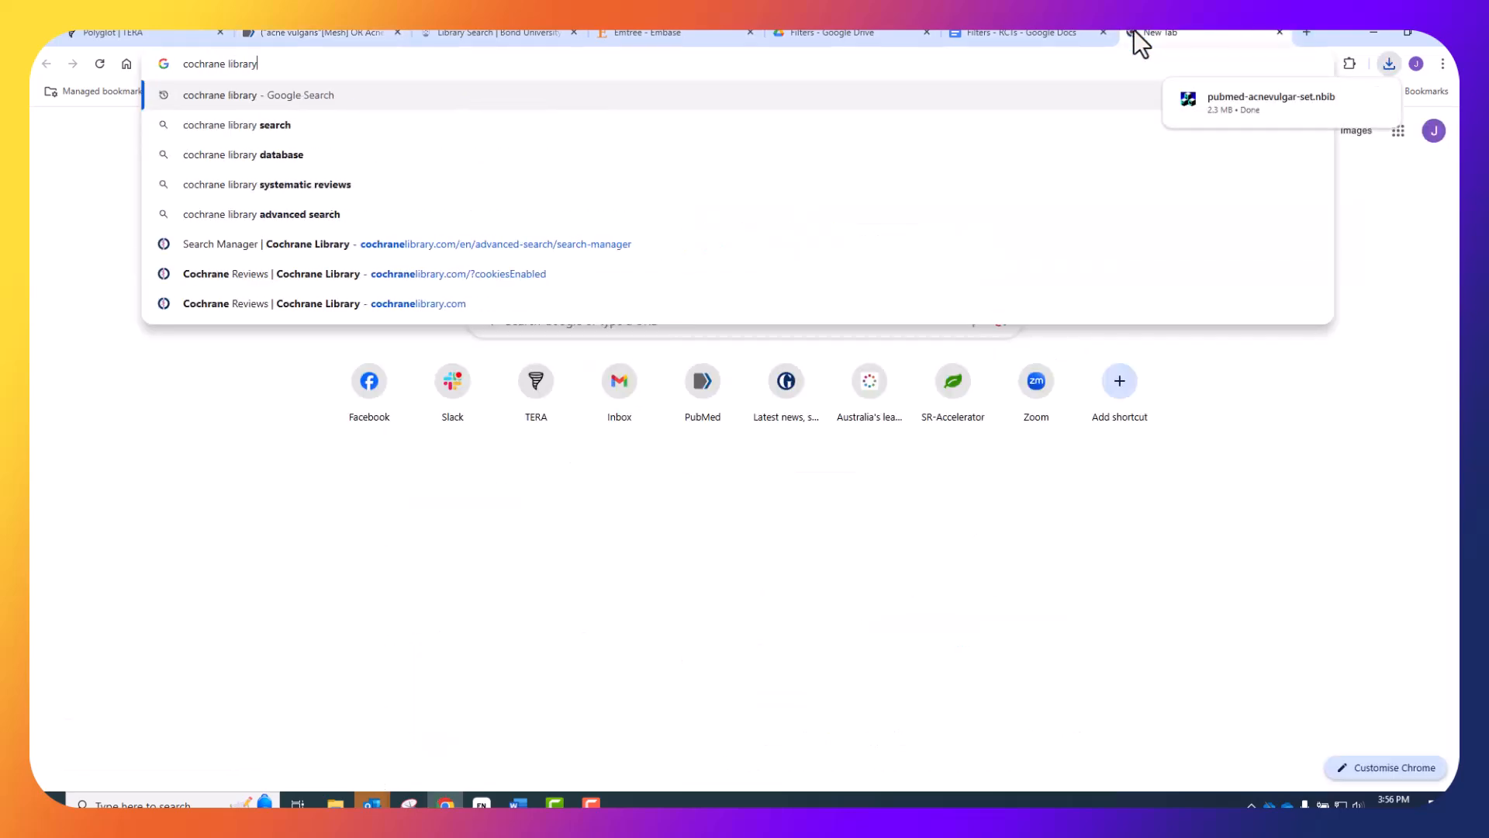
{"action": "type", "text": "y"}
{"action": "key", "text": "Return"}
{"action": "left_click", "coordinate": [216, 273]}
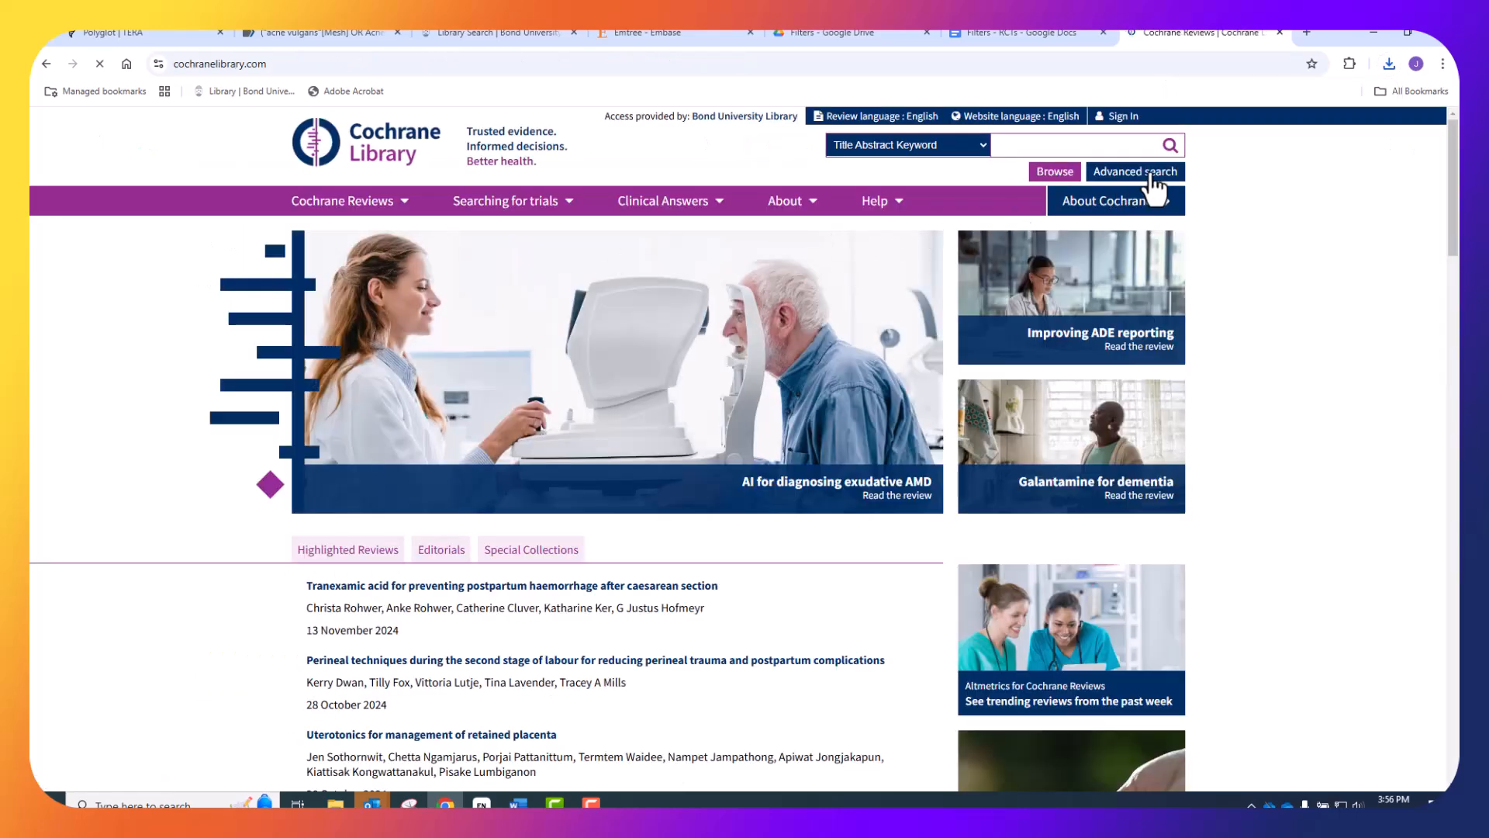
{"action": "left_click", "coordinate": [1151, 176]}
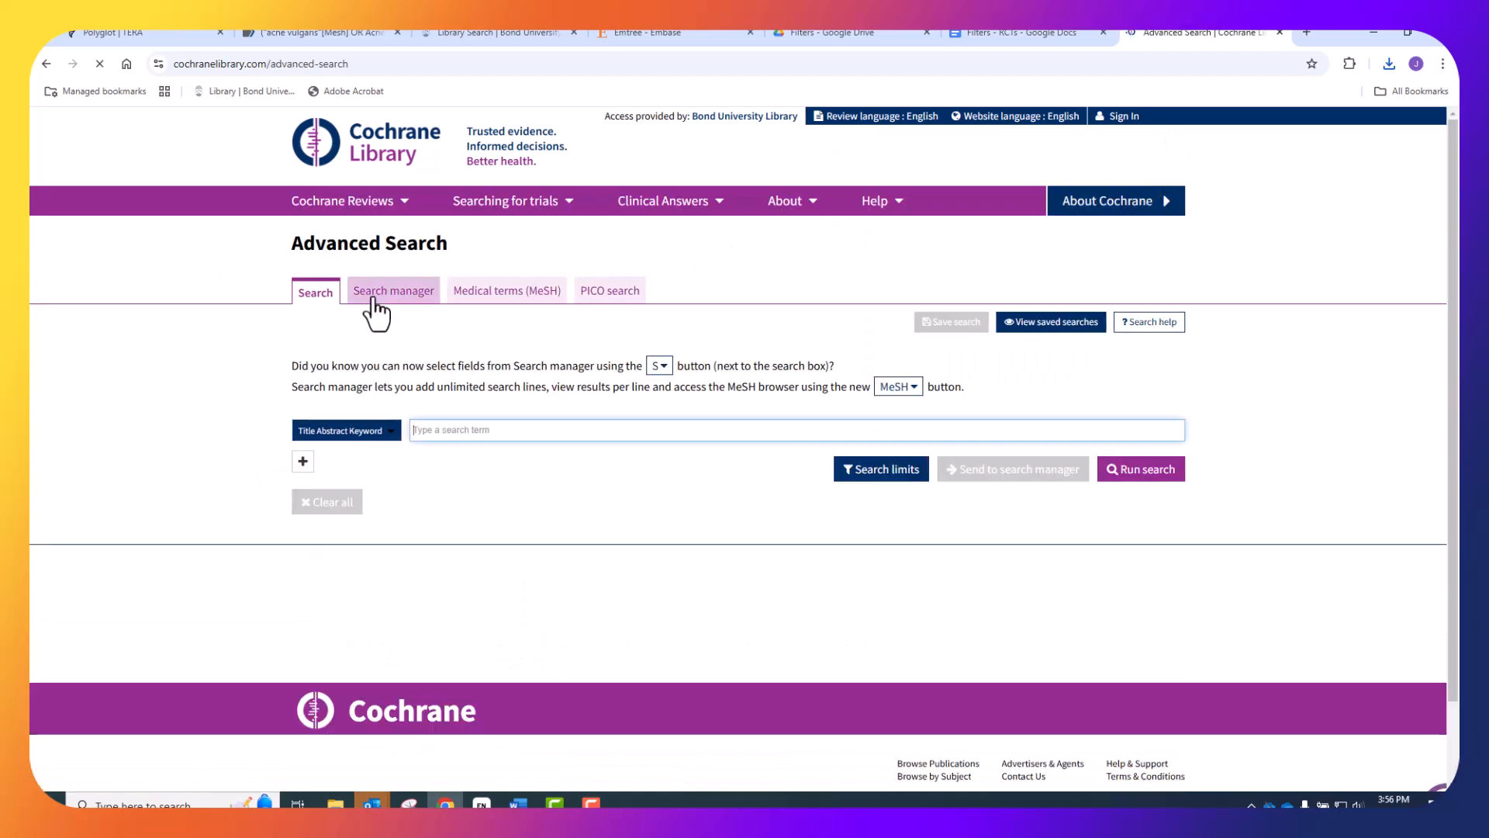
{"action": "left_click", "coordinate": [374, 301]}
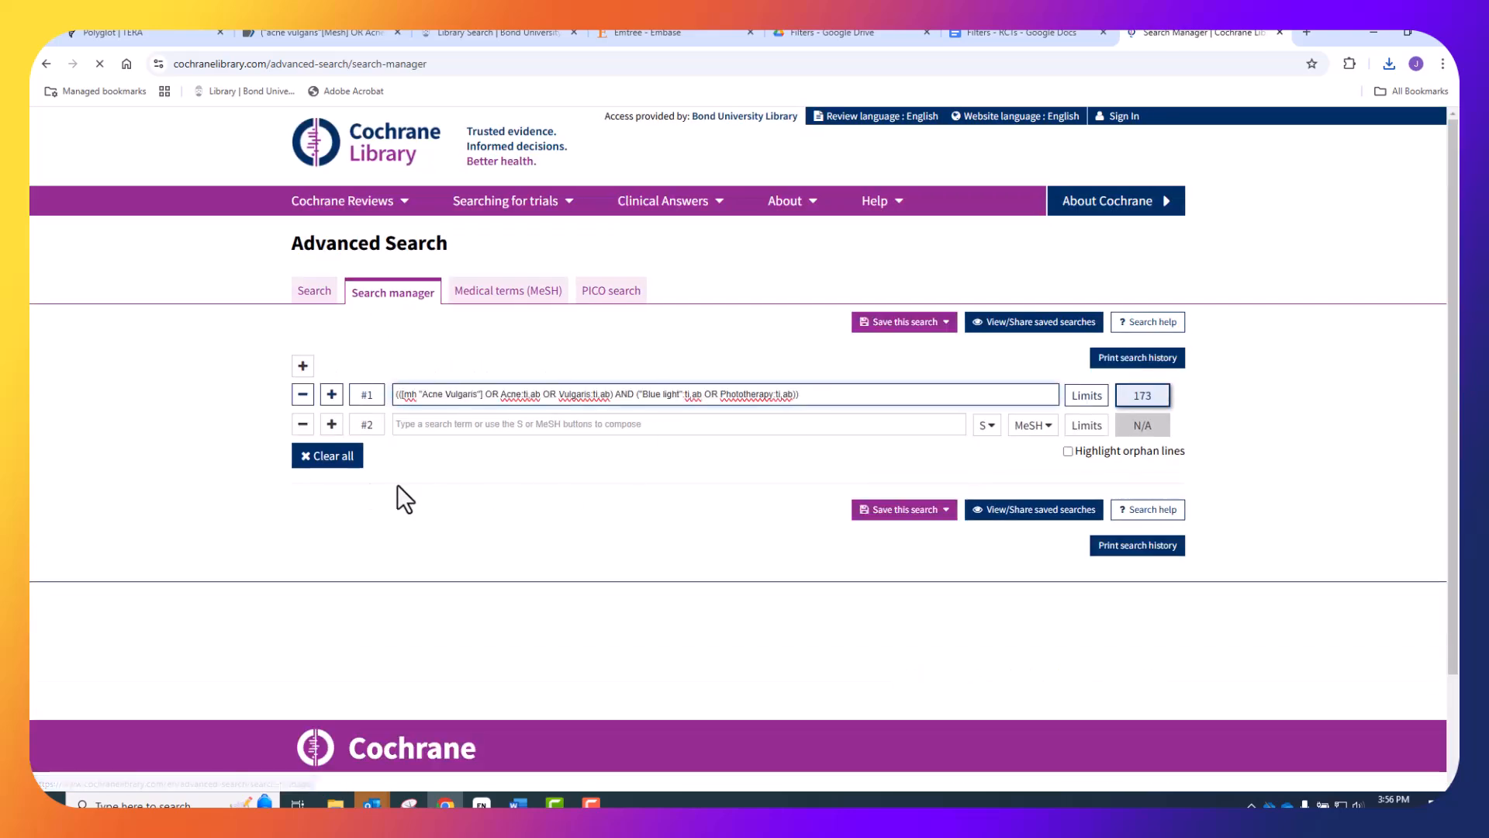
{"action": "left_click", "coordinate": [334, 457]}
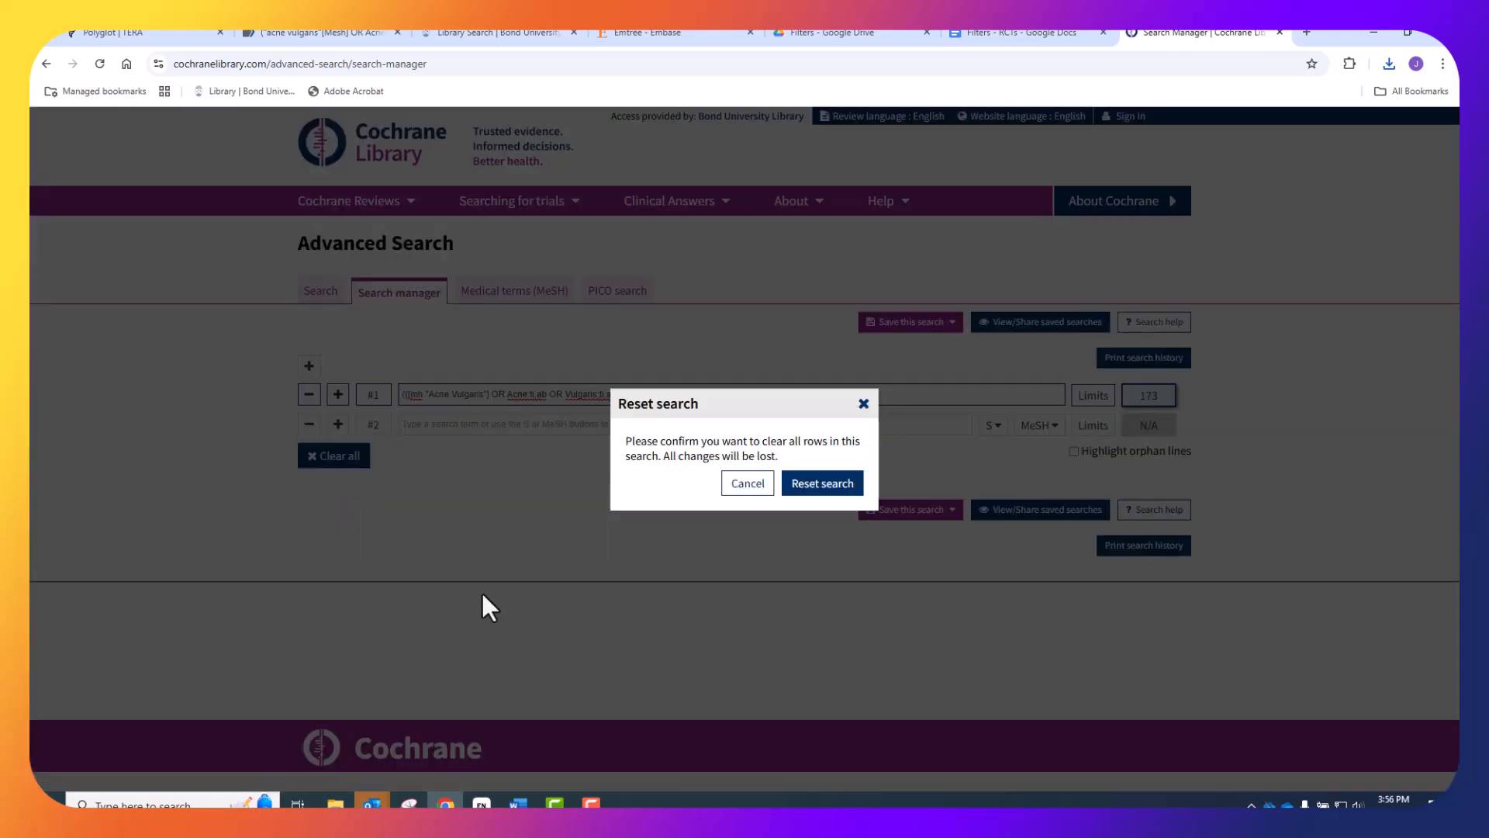
{"action": "left_click", "coordinate": [822, 483]}
Copy the CENTRAL search from the Word document into line #1 of the Cochrane Search manager and run it.
{"action": "left_click", "coordinate": [517, 802]}
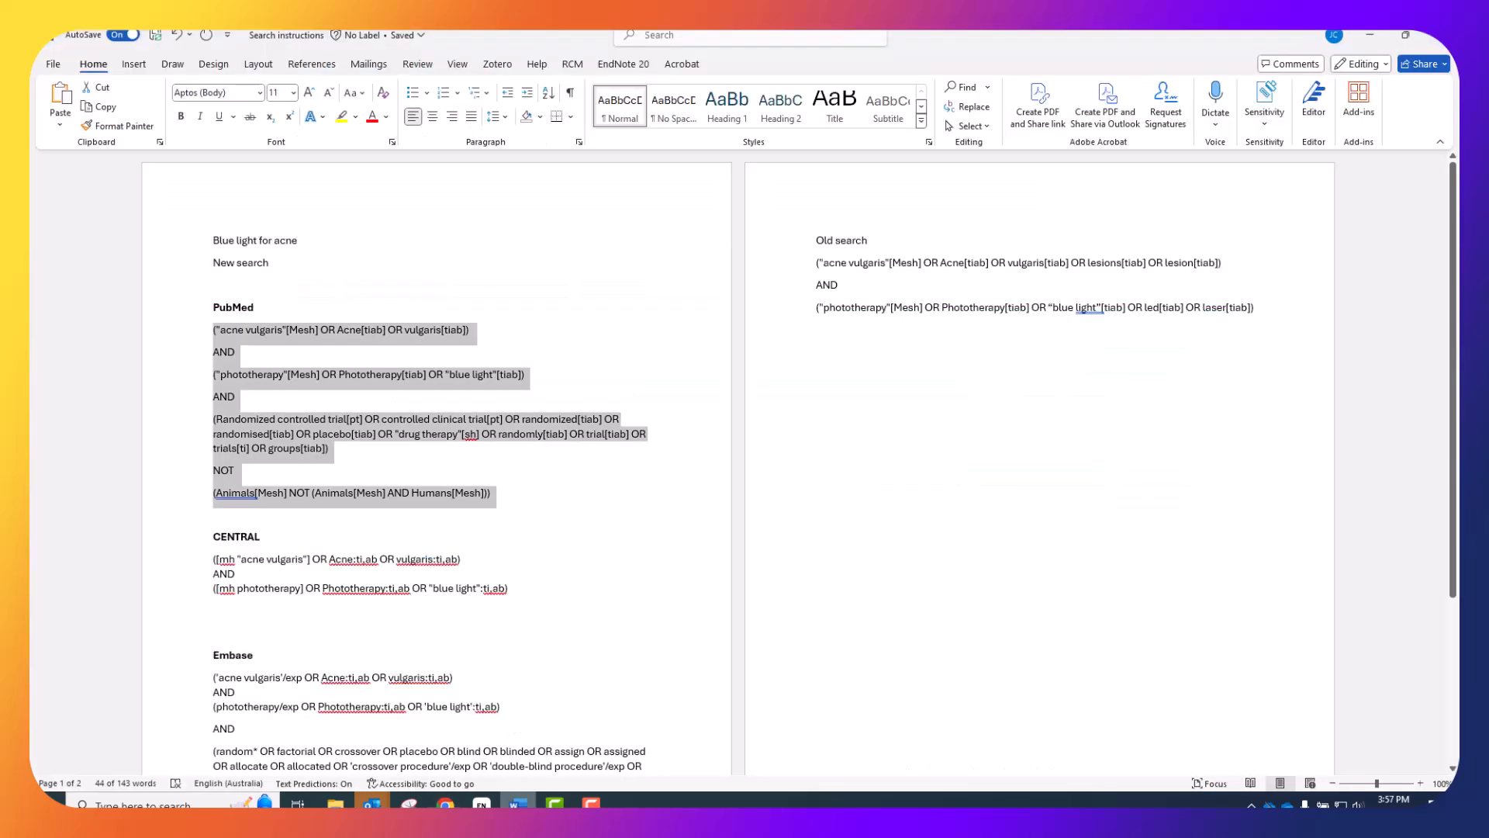
{"action": "scroll", "coordinate": [426, 558], "scroll_direction": "down", "scroll_amount": 2}
{"action": "left_click_drag", "start_coordinate": [510, 518], "coordinate": [156, 499]}
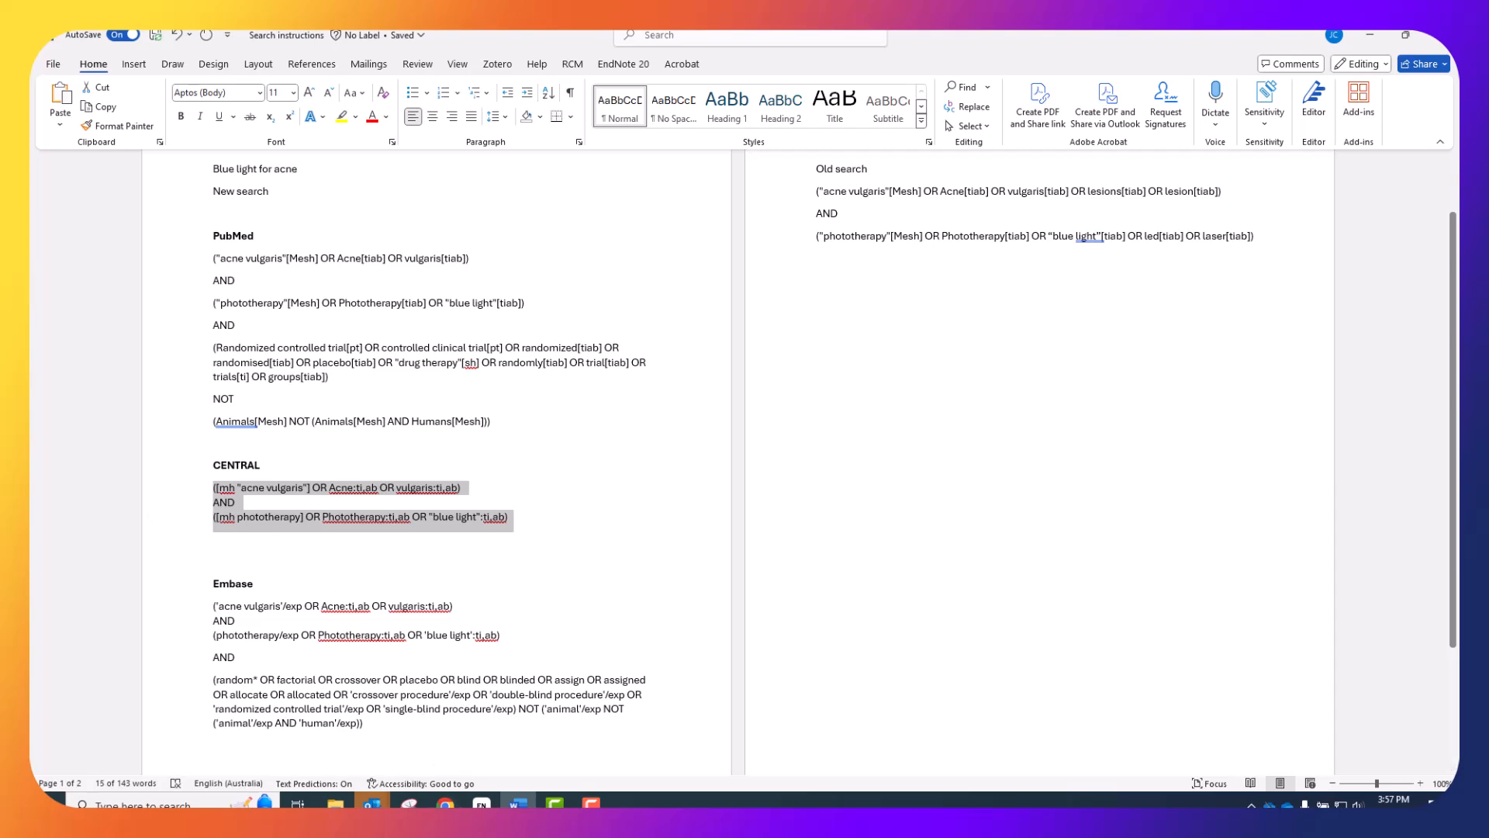
{"action": "left_click", "coordinate": [482, 804]}
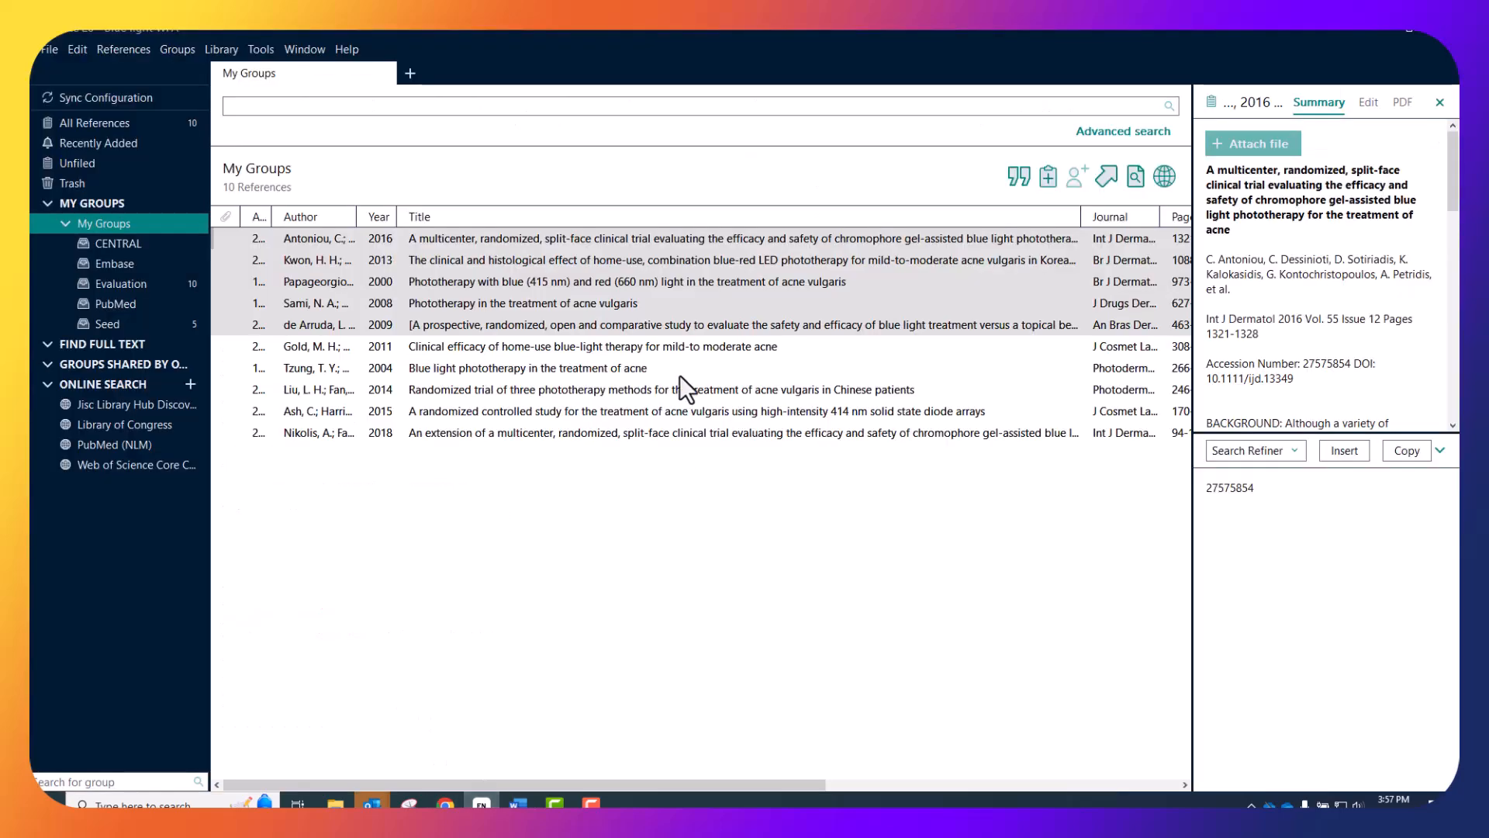
{"action": "left_click", "coordinate": [445, 804]}
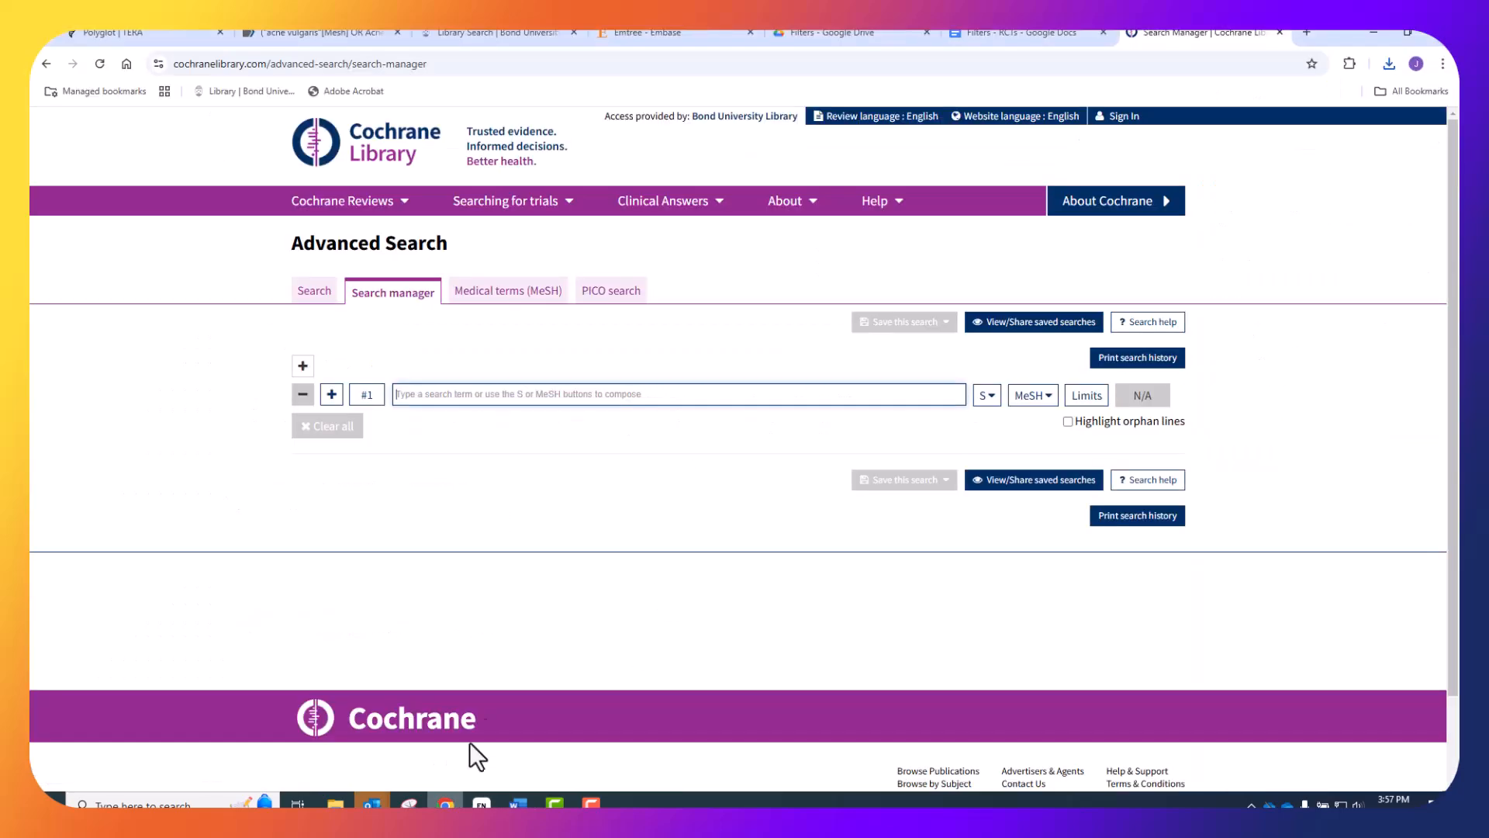
{"action": "type", "text": "([mh \"acne vulgaris\"] OR Acne:ti,ab OR Vulgaris:ti,ab) AND ([mh phototherapy] OR Phototherapy:ti,ab OR \"blue light\":ti,ab)"}
{"action": "left_click", "coordinate": [1136, 397]}
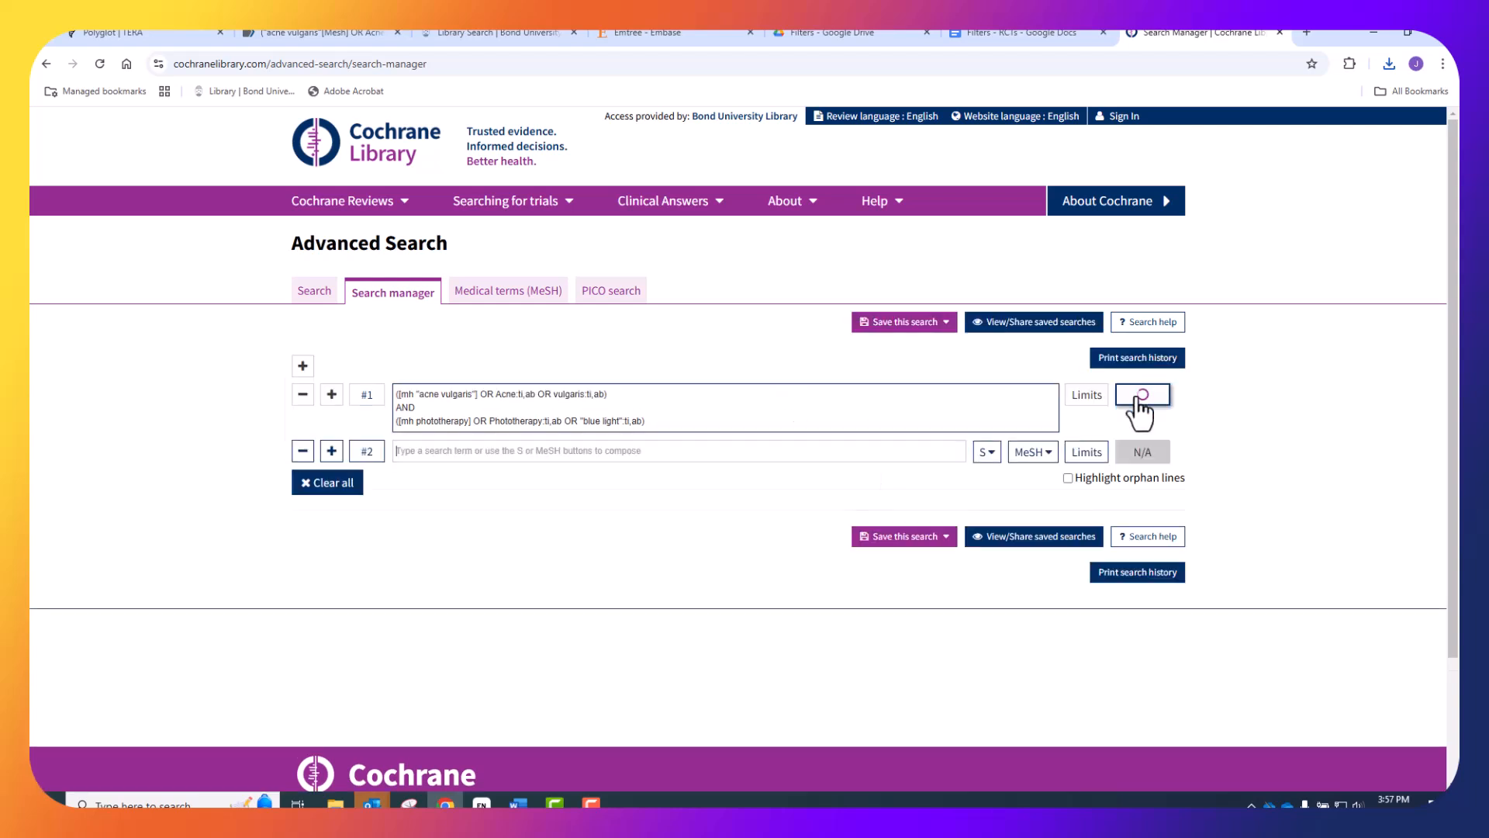
Select all Trials results of the Cochrane search and download their citations in RIS (EndNote) format with abstracts.
{"action": "scroll", "coordinate": [1140, 395], "scroll_direction": "down", "scroll_amount": 2}
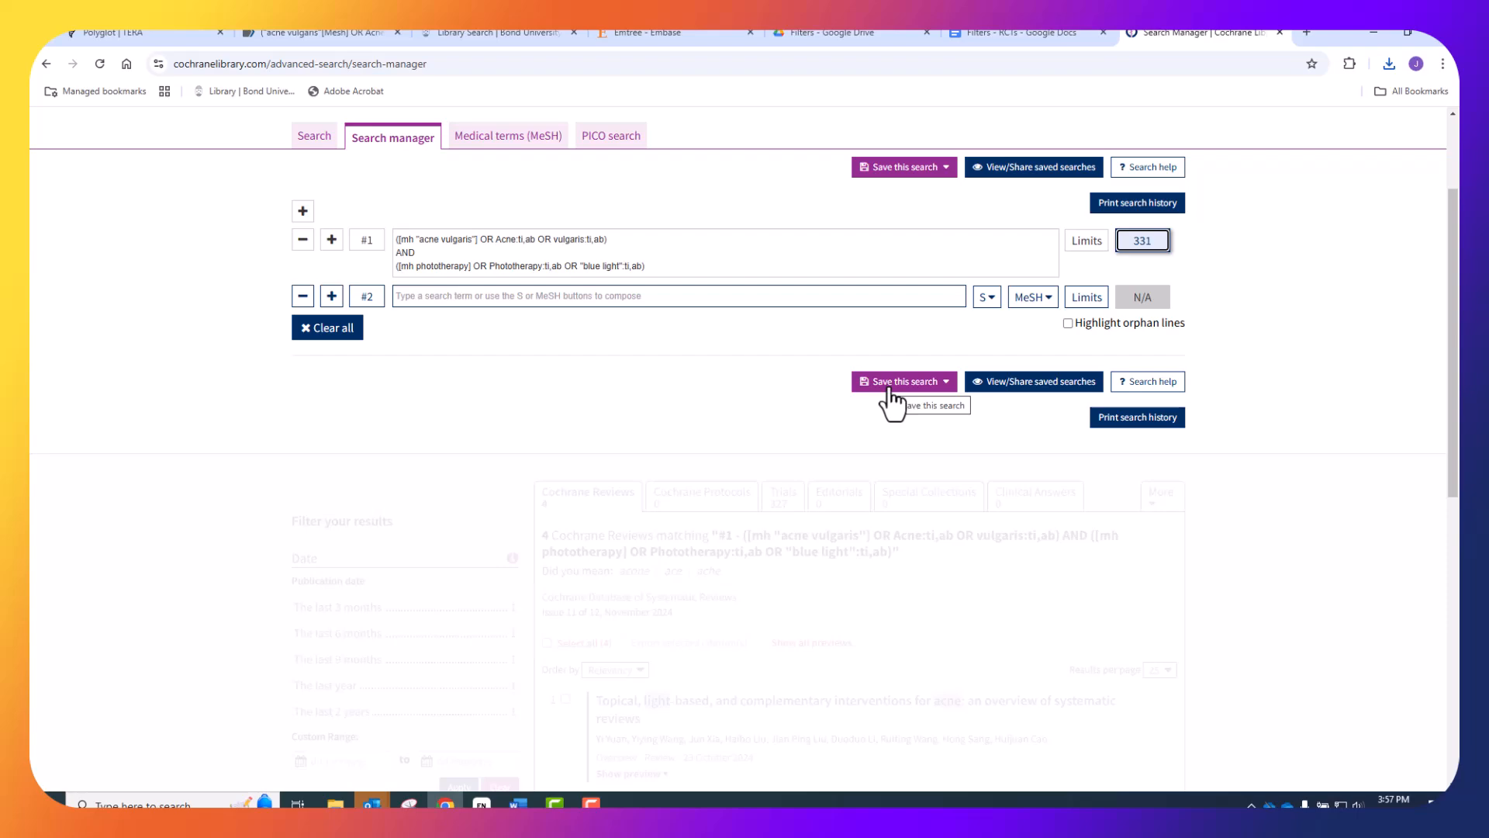
{"action": "left_click", "coordinate": [782, 496]}
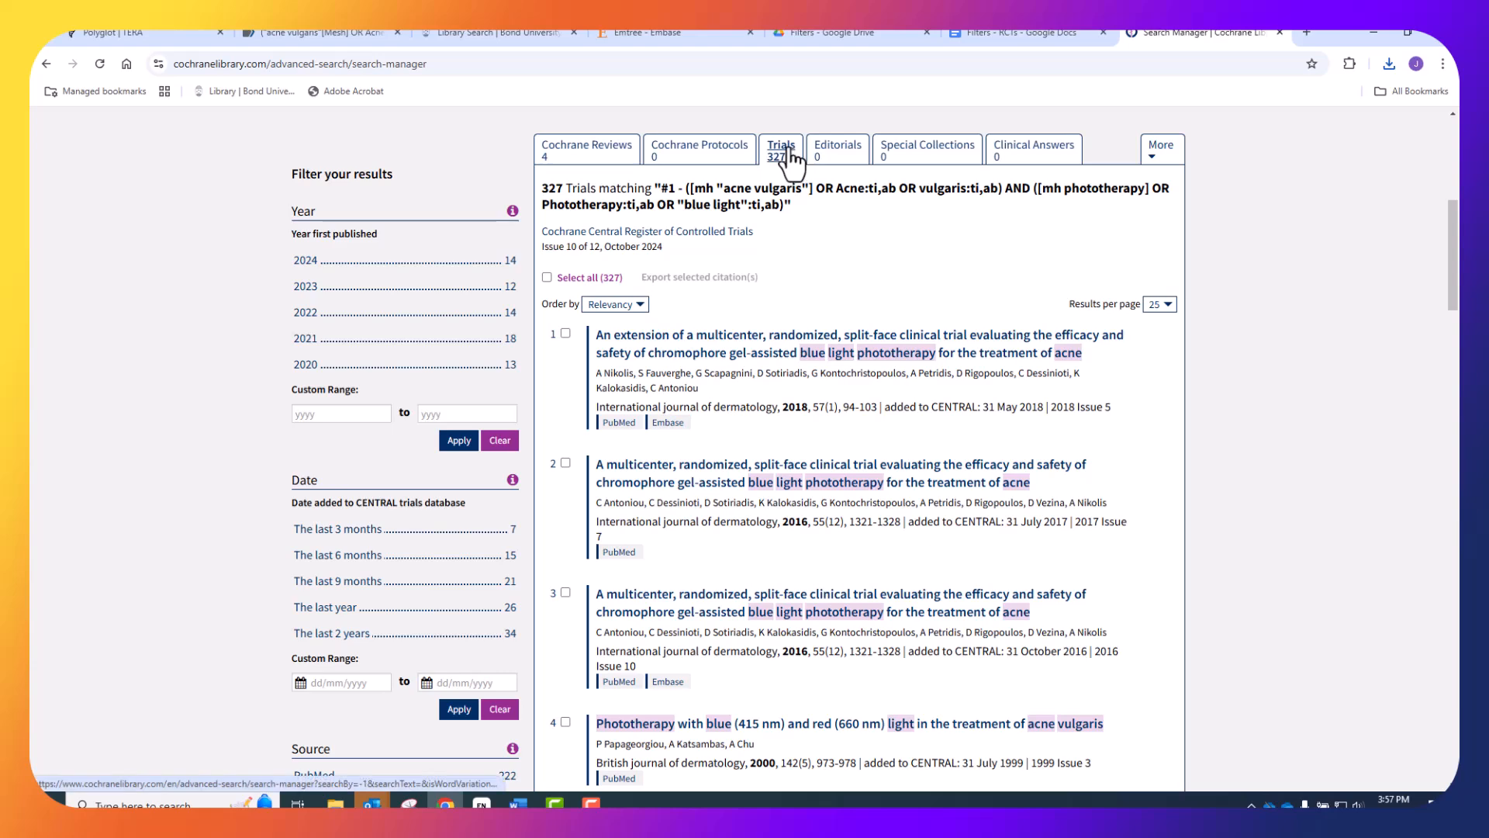
{"action": "left_click", "coordinate": [563, 278]}
{"action": "left_click", "coordinate": [741, 277]}
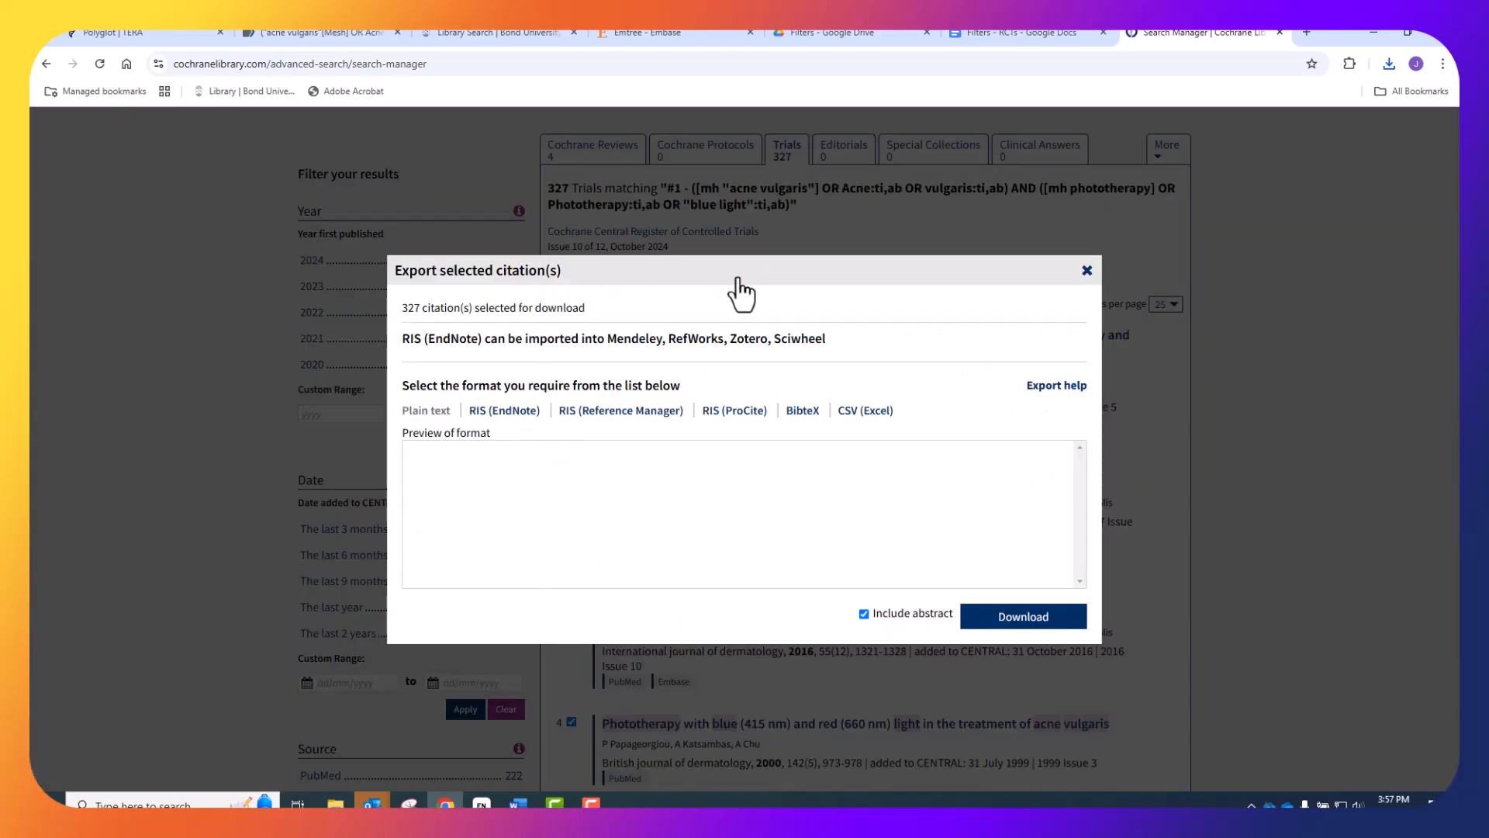
{"action": "left_click", "coordinate": [508, 419]}
{"action": "left_click", "coordinate": [1022, 621]}
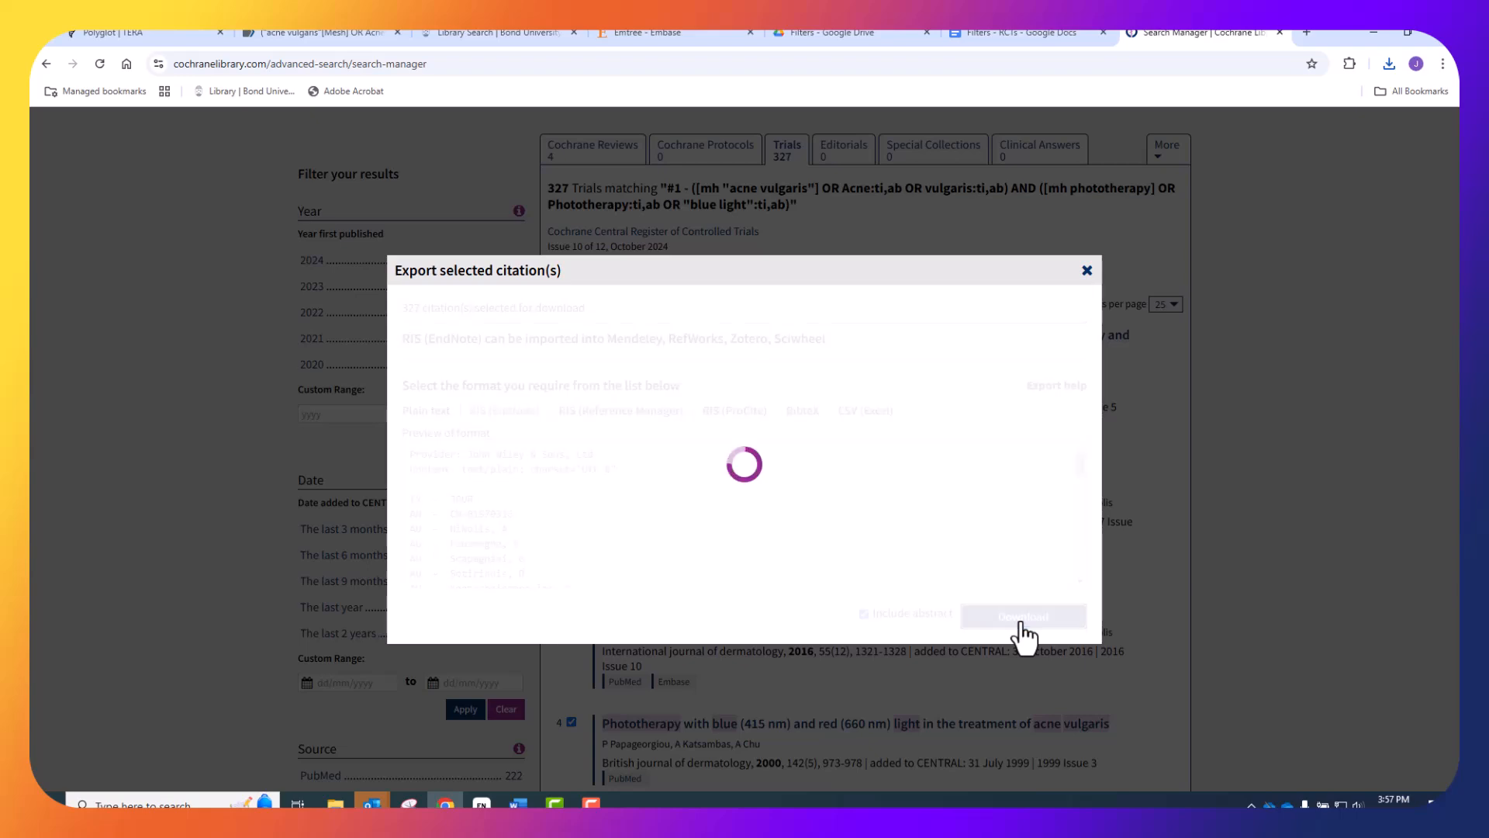
{"action": "left_click", "coordinate": [1086, 271]}
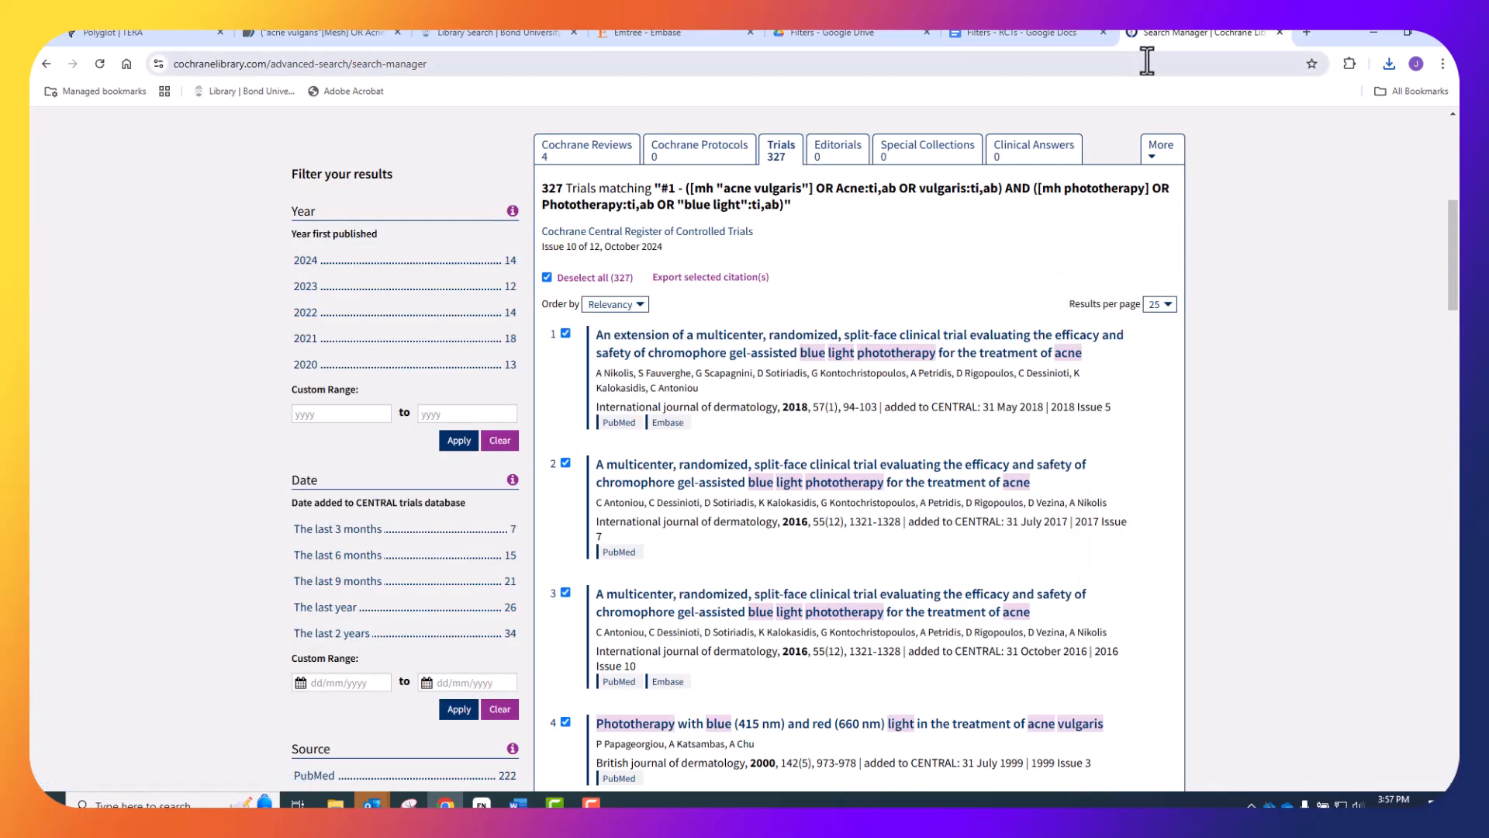
{"action": "left_click", "coordinate": [1390, 63]}
{"action": "left_click", "coordinate": [1390, 63]}
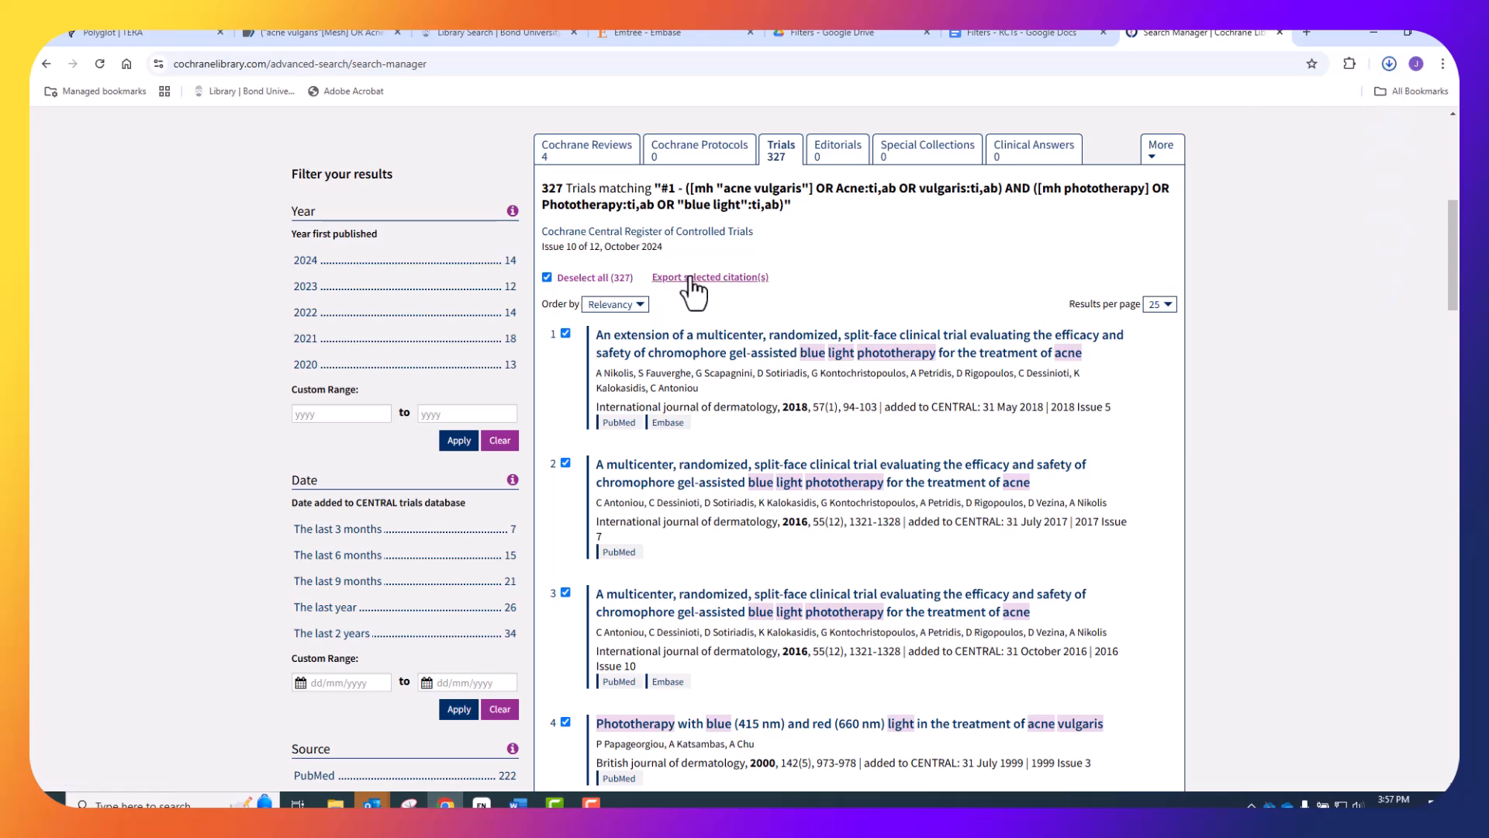
Copy the full Embase search from the Word document into Embase's Quick search and show its results.
{"action": "left_click", "coordinate": [650, 34]}
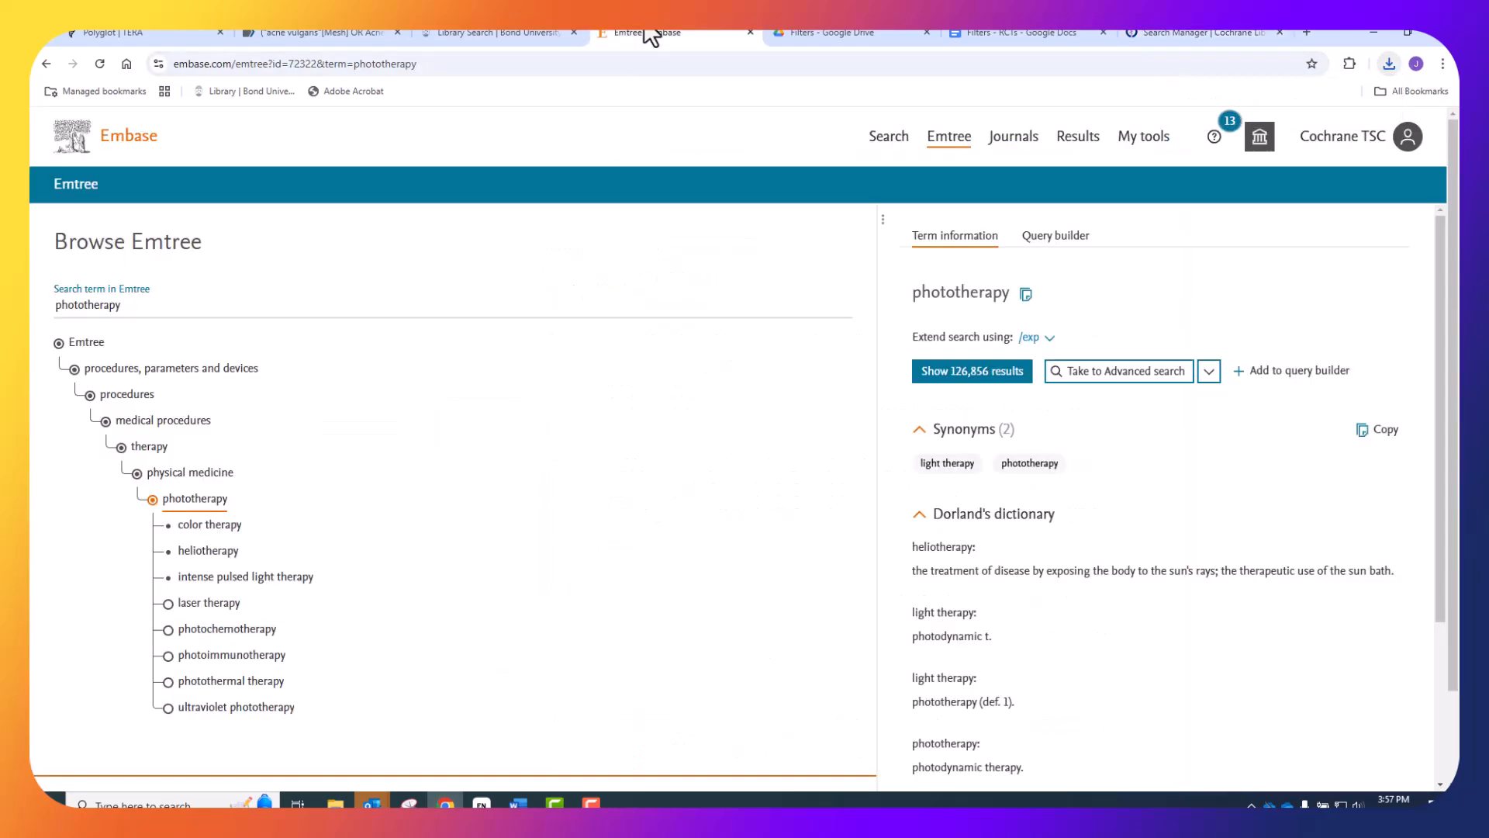
{"action": "left_click", "coordinate": [891, 143]}
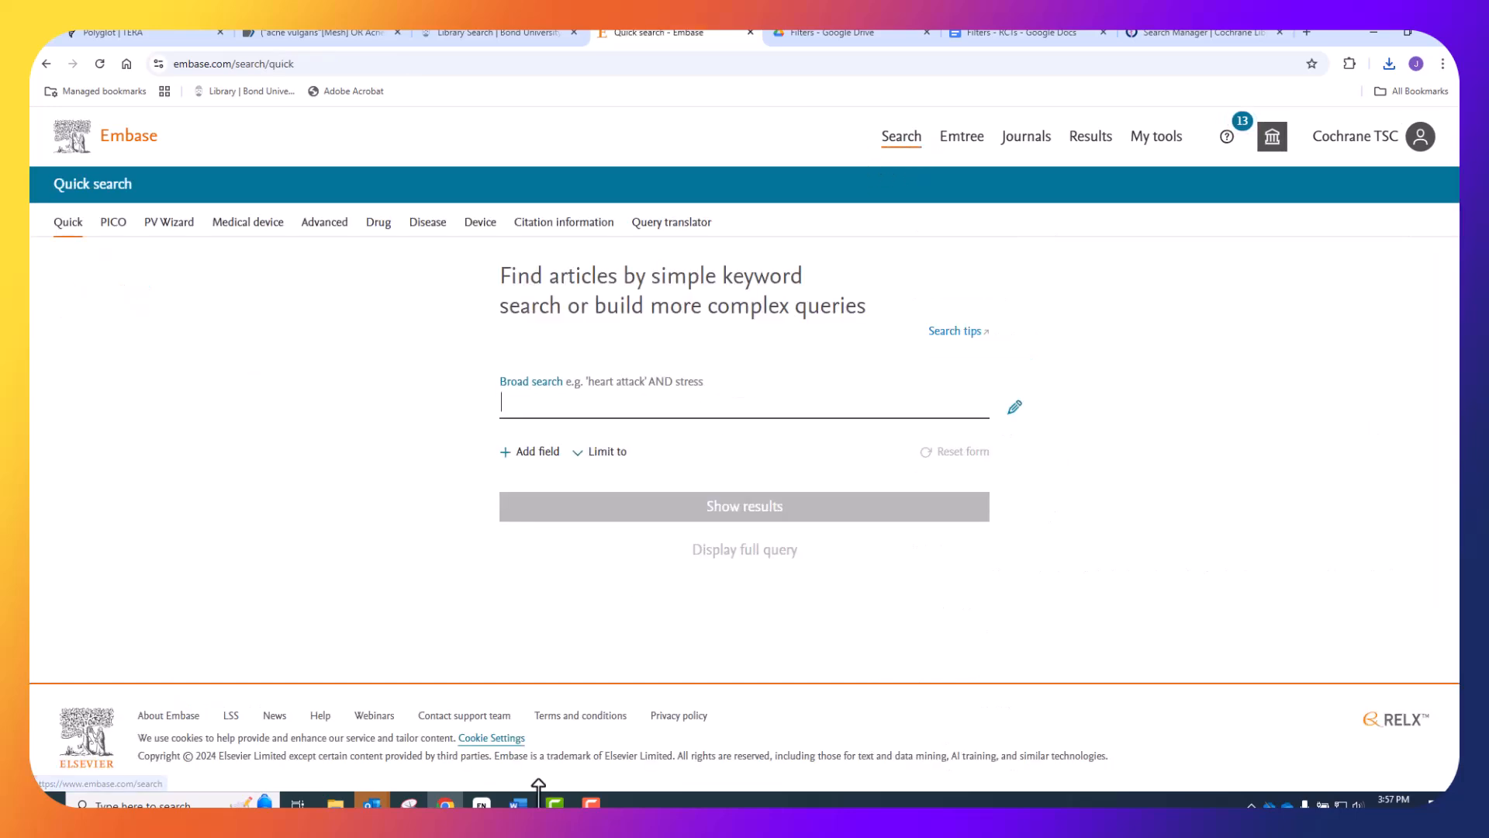
{"action": "left_click", "coordinate": [518, 803]}
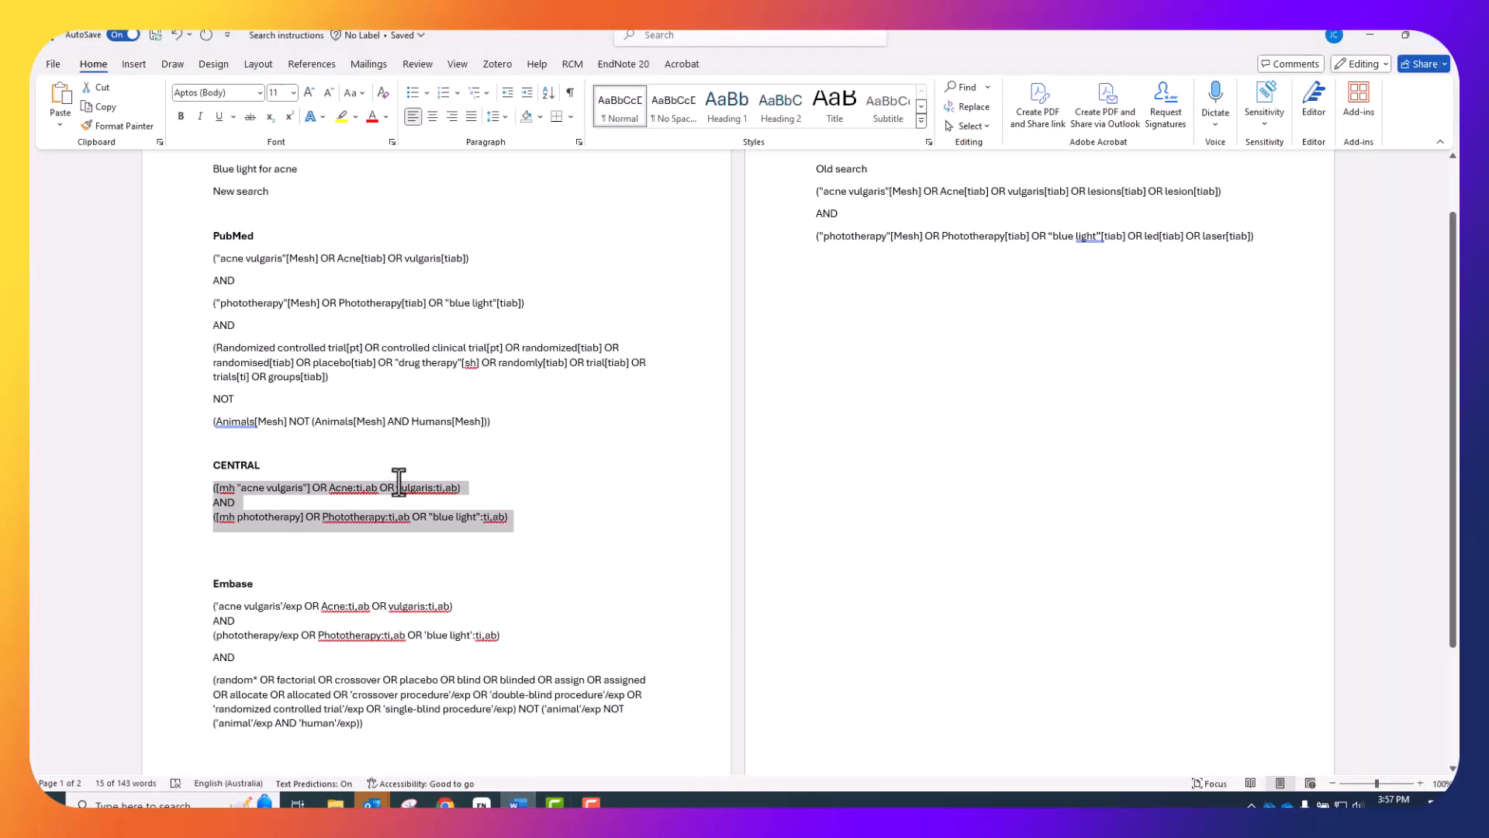
{"action": "left_click_drag", "start_coordinate": [378, 729], "coordinate": [187, 608]}
{"action": "key", "text": "ctrl+c"}
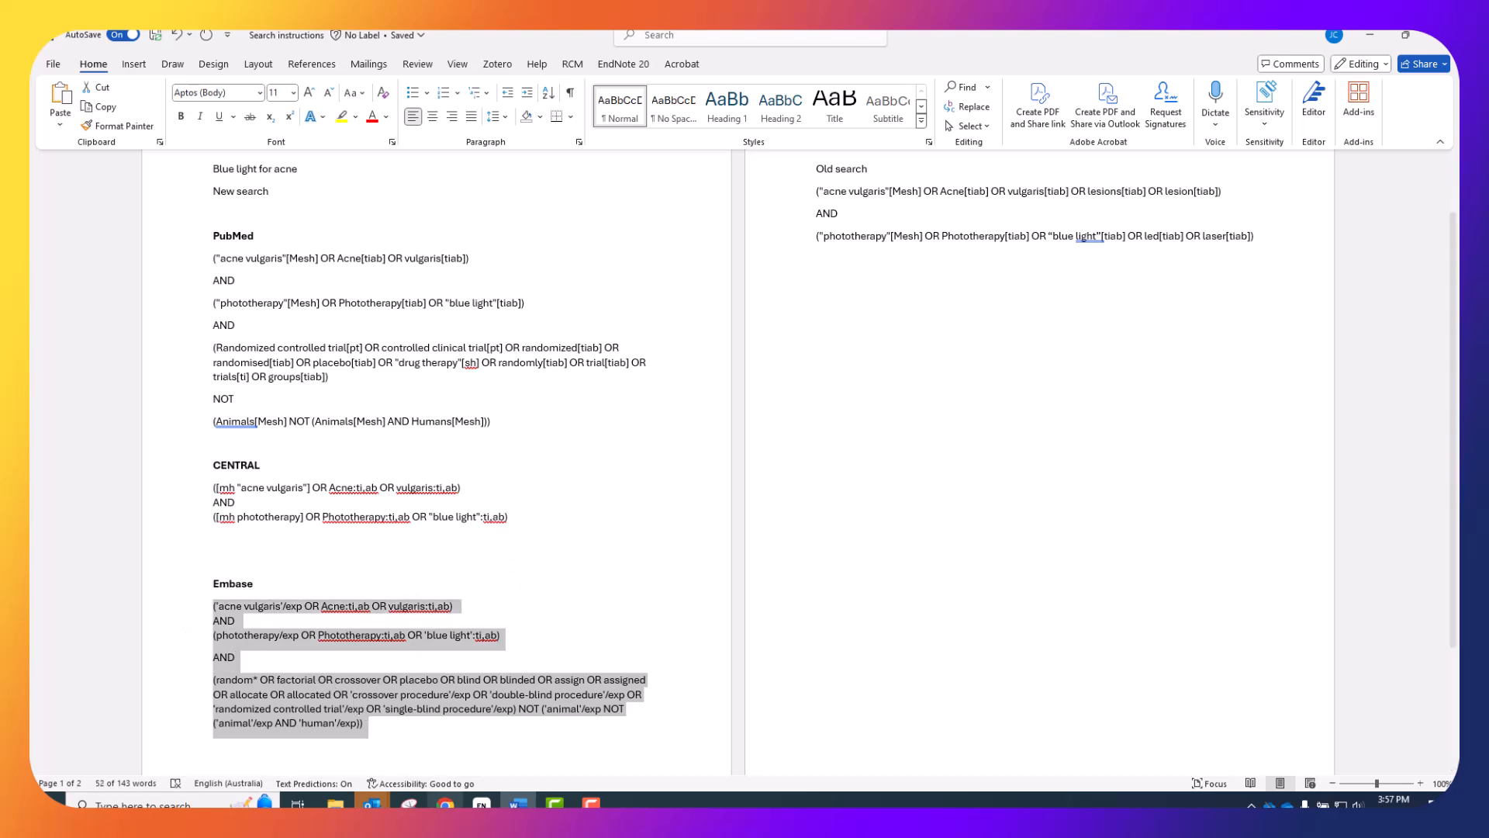
{"action": "key", "text": "alt+Tab"}
{"action": "left_click", "coordinate": [714, 409]}
{"action": "key", "text": "ctrl+v"}
{"action": "left_click", "coordinate": [756, 508]}
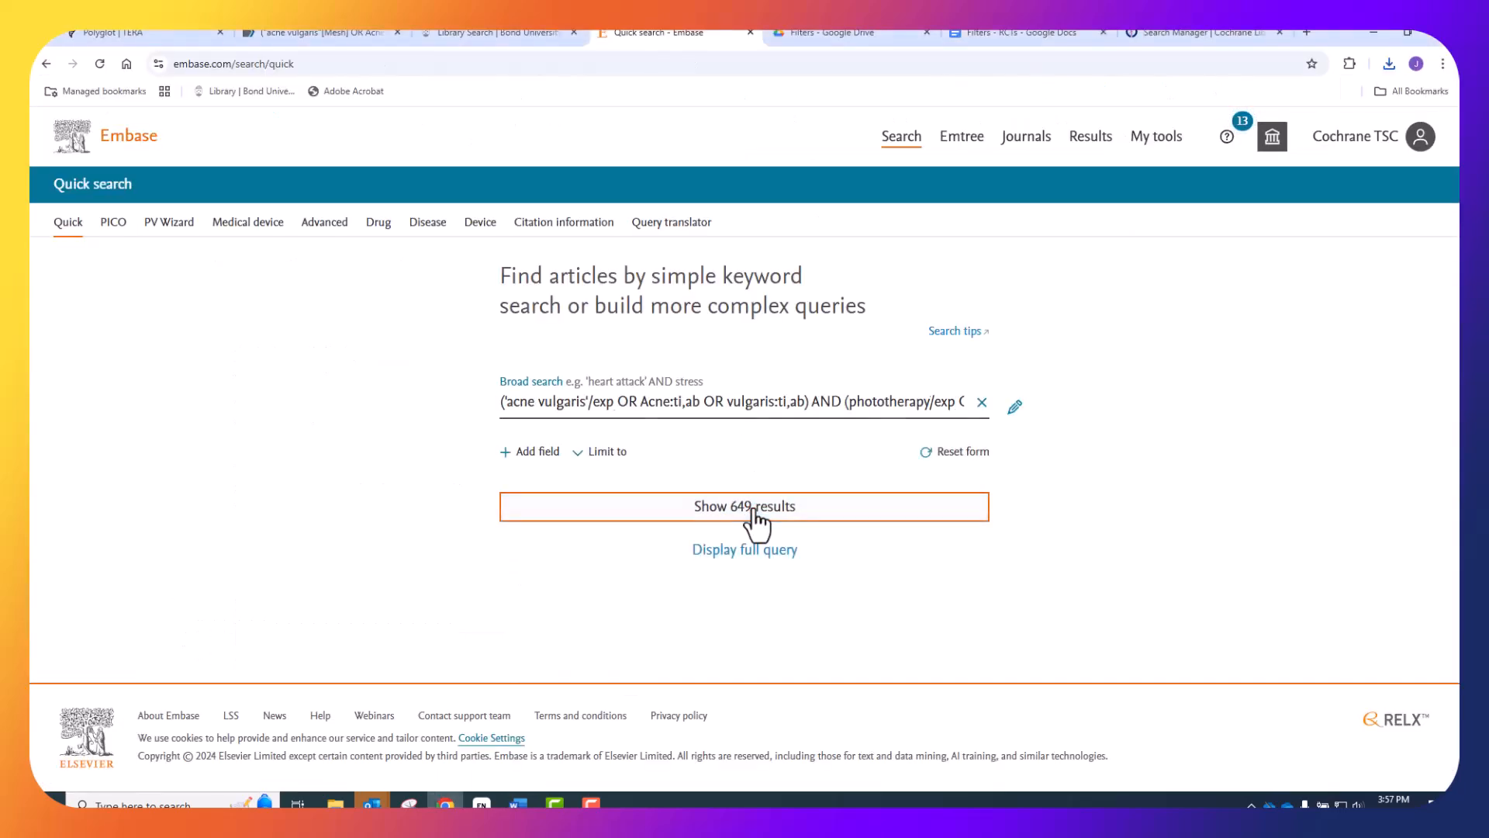
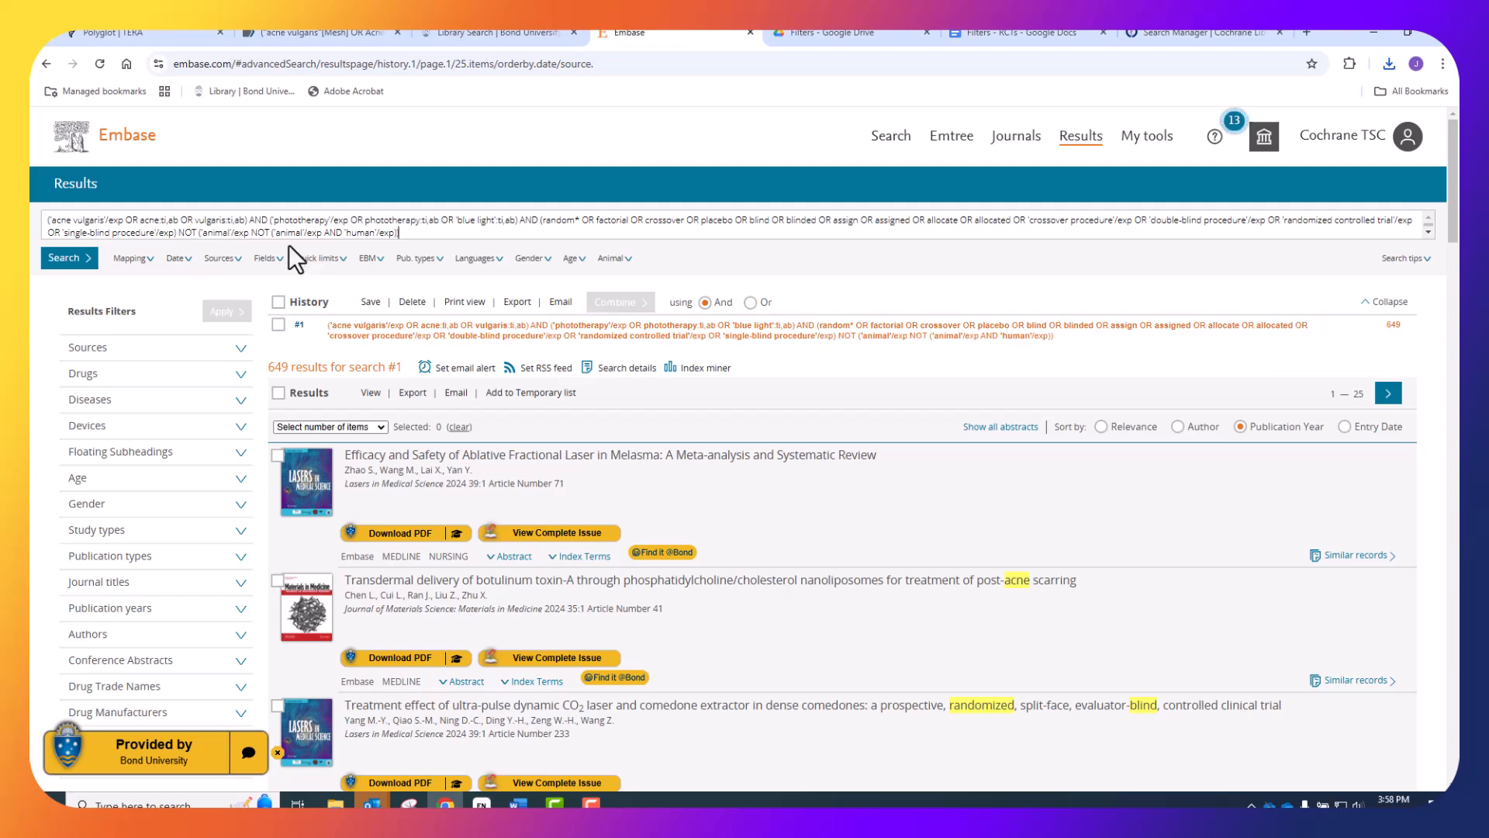
Clear the search query in the box above the Embase results.
{"action": "left_click", "coordinate": [413, 239]}
{"action": "key", "text": "ctrl+a"}
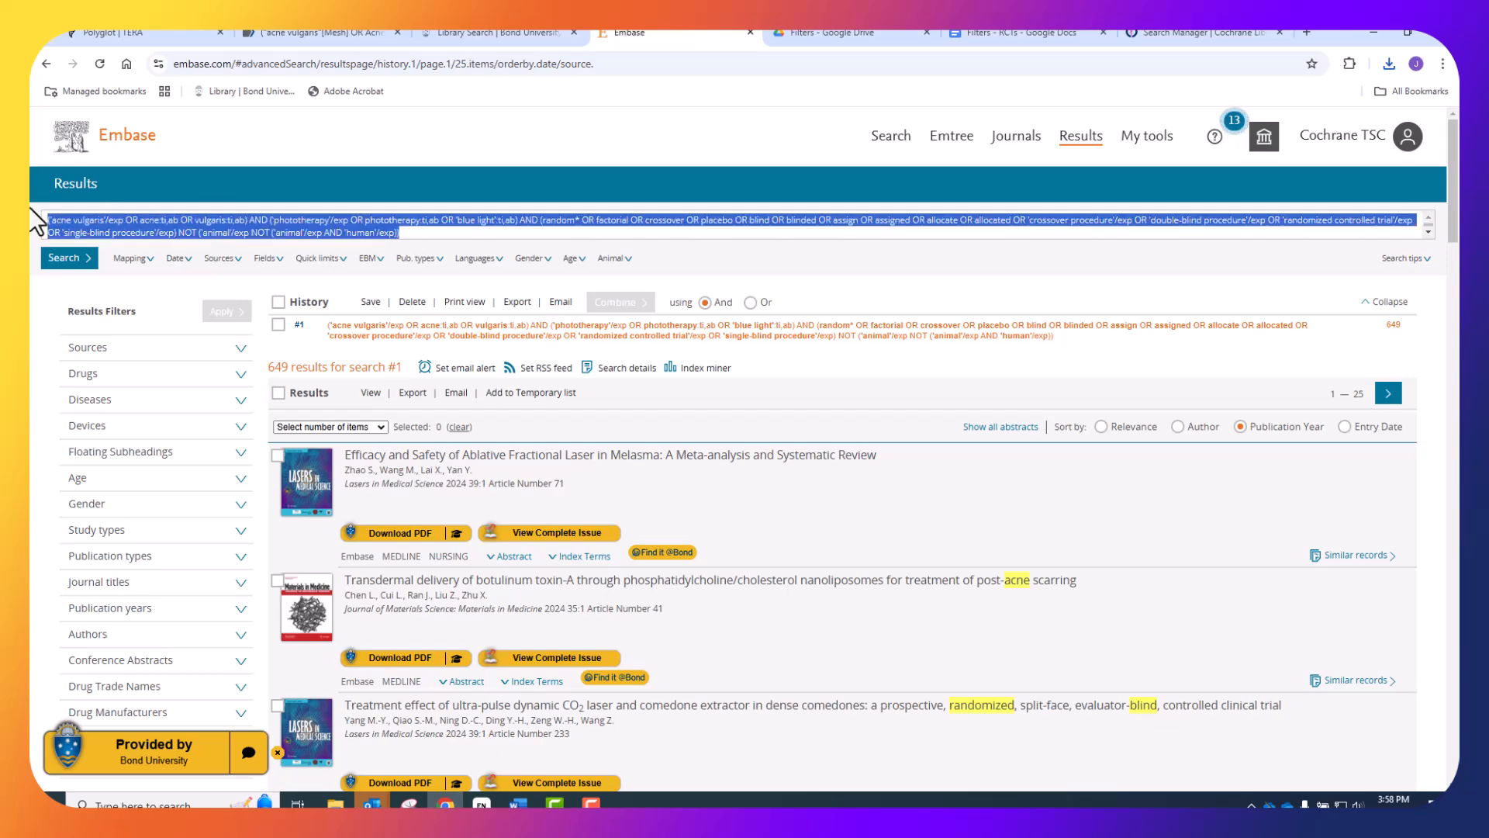
{"action": "key", "text": "BackSpace"}
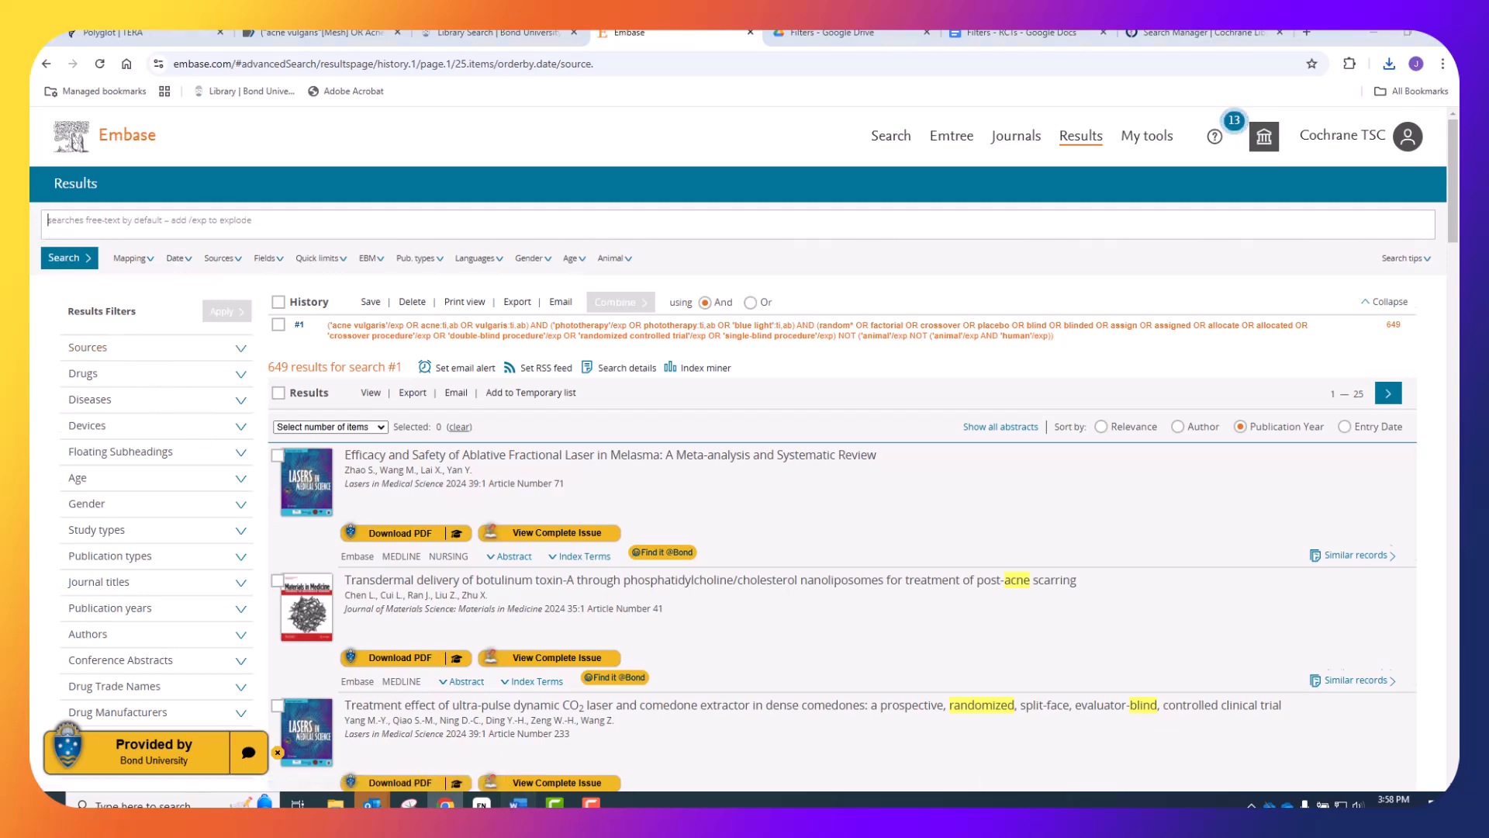
In the Word document's Embase search, add /mj after 'acne vulgaris'/exp and after phototherapy/exp.
{"action": "left_click", "coordinate": [518, 803]}
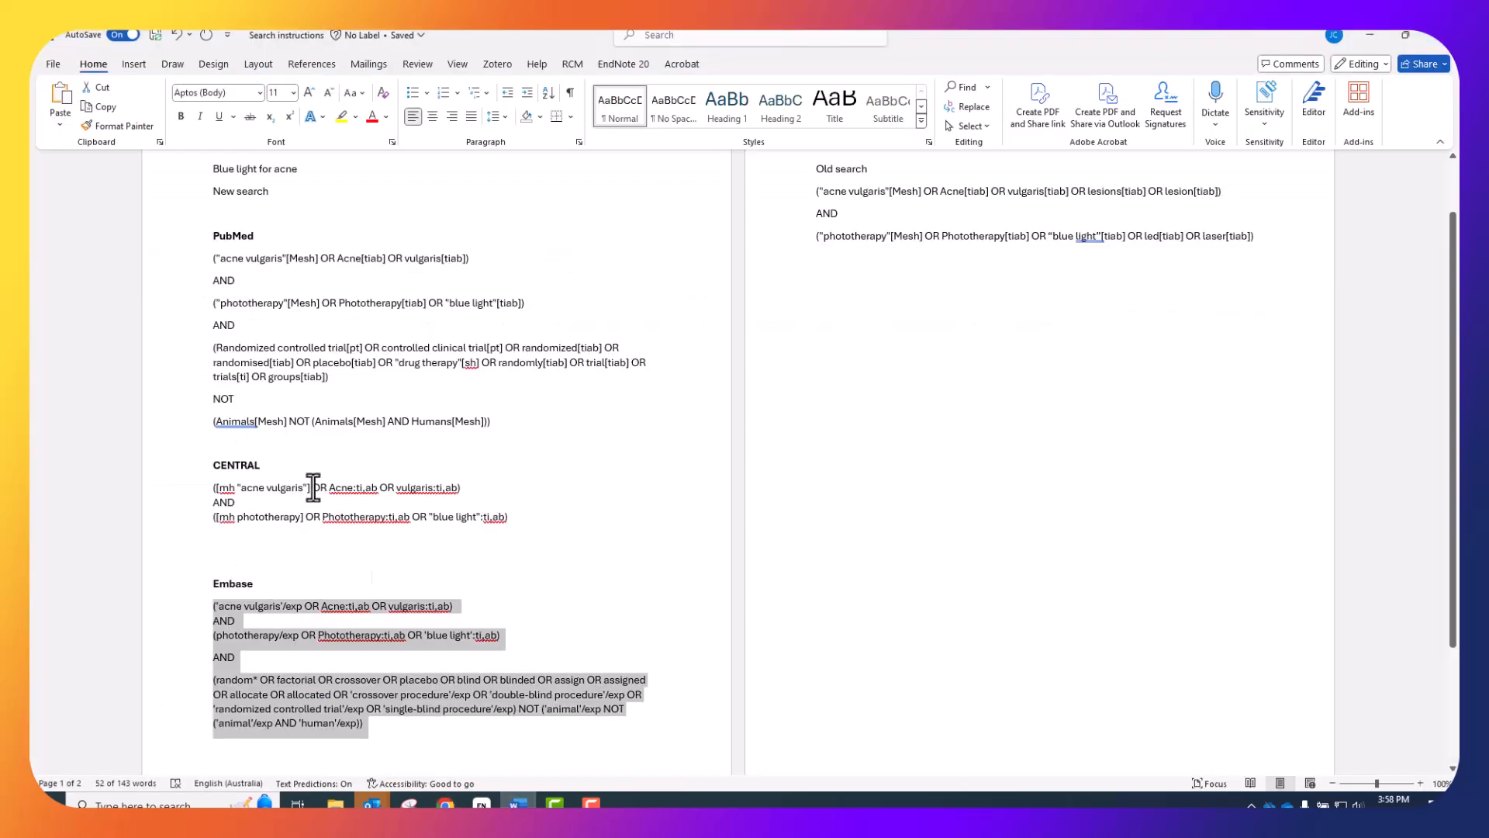
{"action": "left_click", "coordinate": [303, 607]}
{"action": "type", "text": "/mj"}
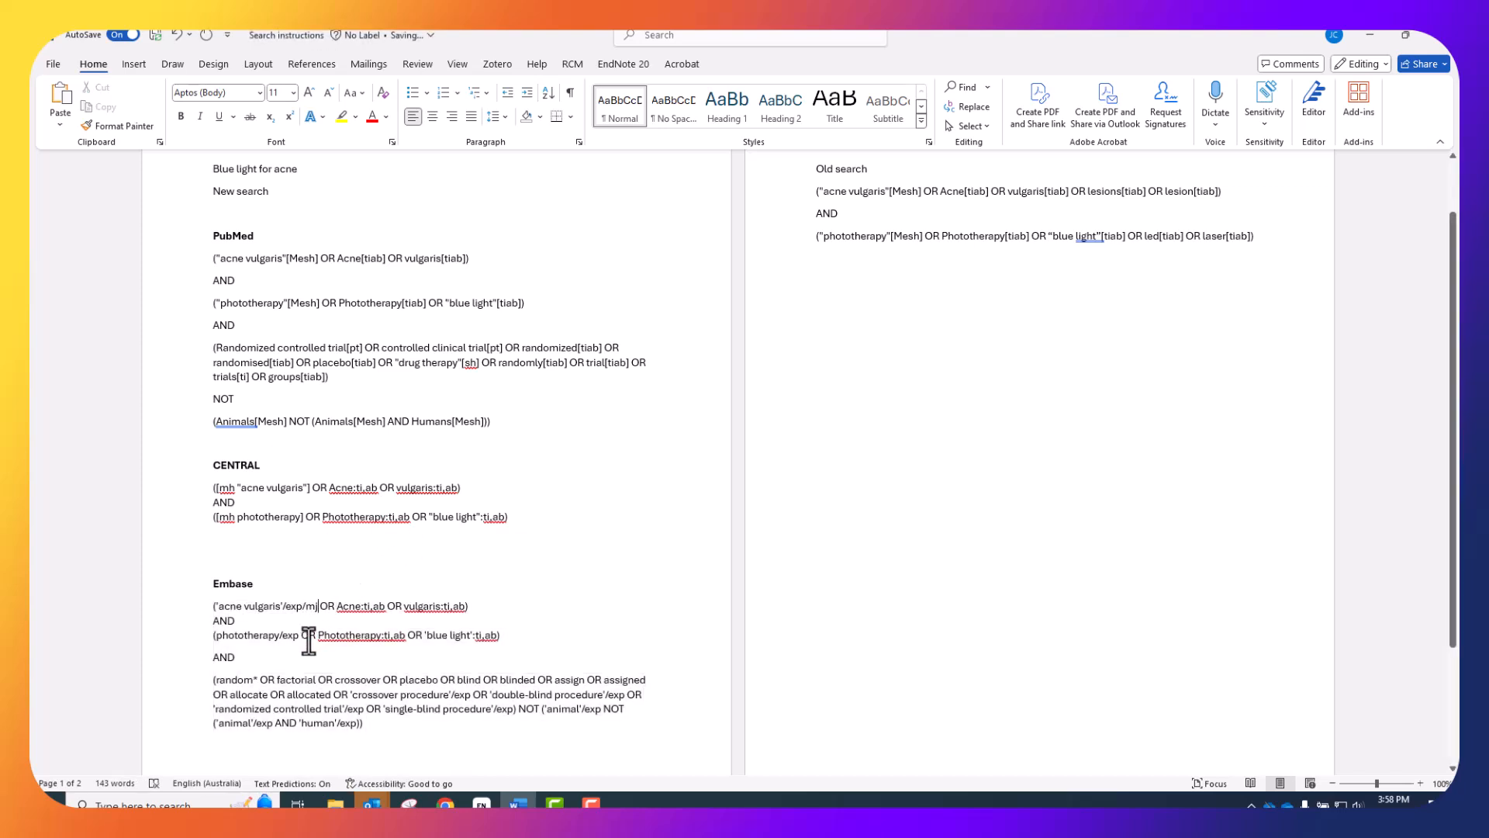
{"action": "type", "text": "/mj"}
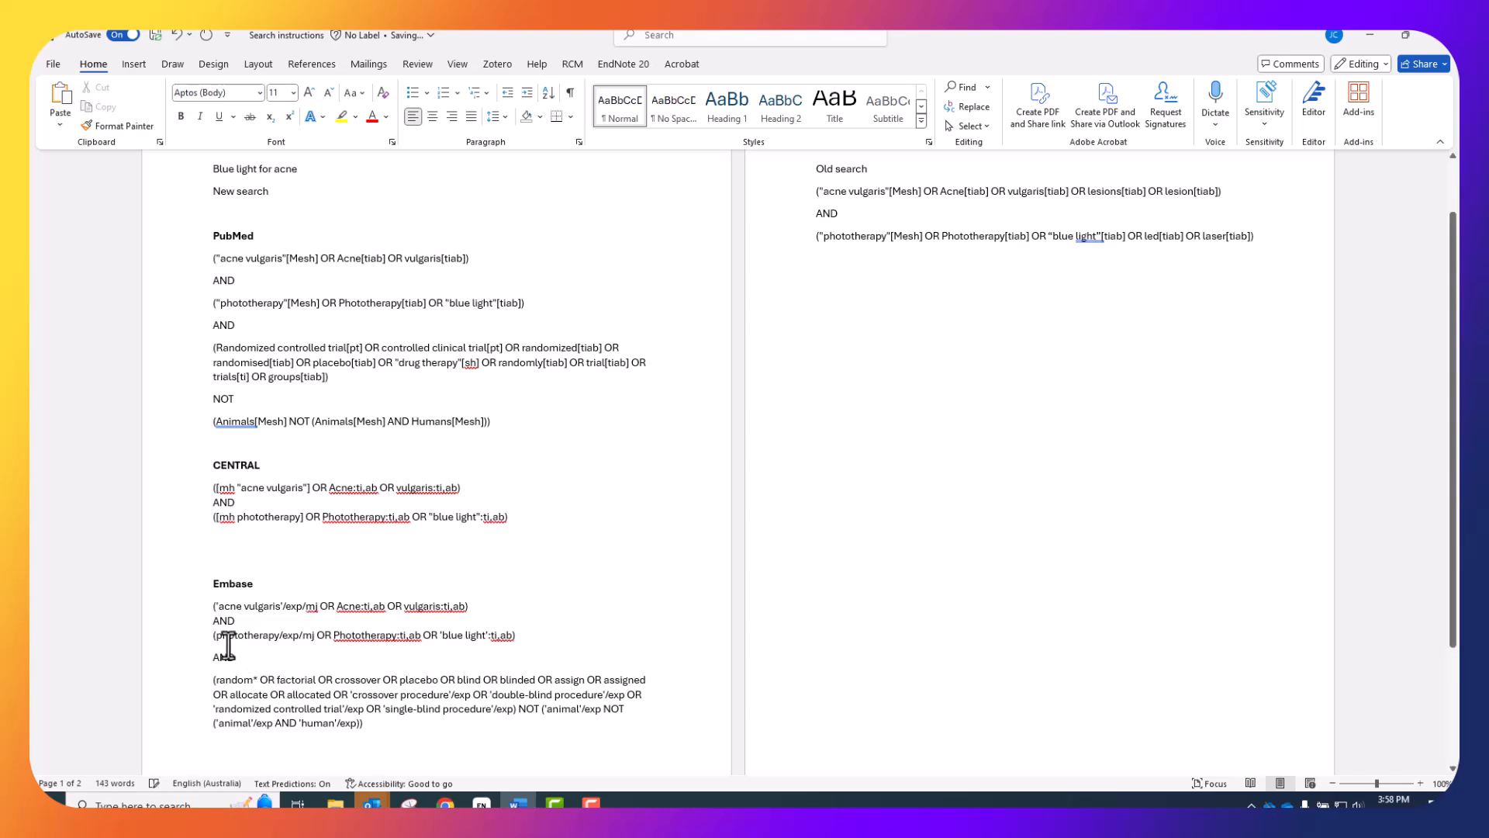
Copy the revised Embase search with the /mj terms from Word into the empty Embase query box and run it.
{"action": "left_click_drag", "start_coordinate": [208, 607], "coordinate": [379, 720]}
{"action": "key", "text": "ctrl+c"}
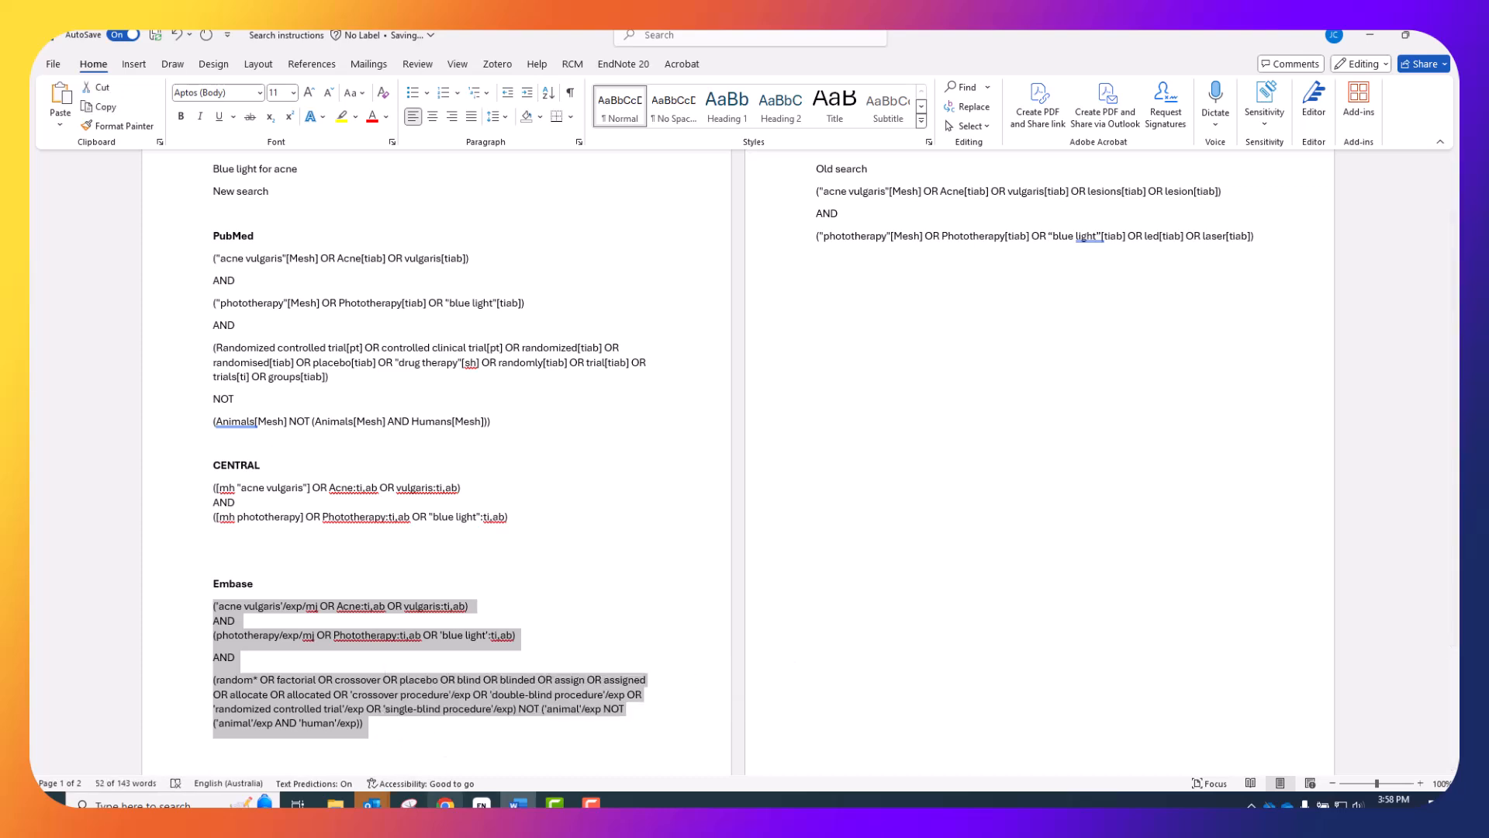
{"action": "mouse_move", "coordinate": [445, 804]}
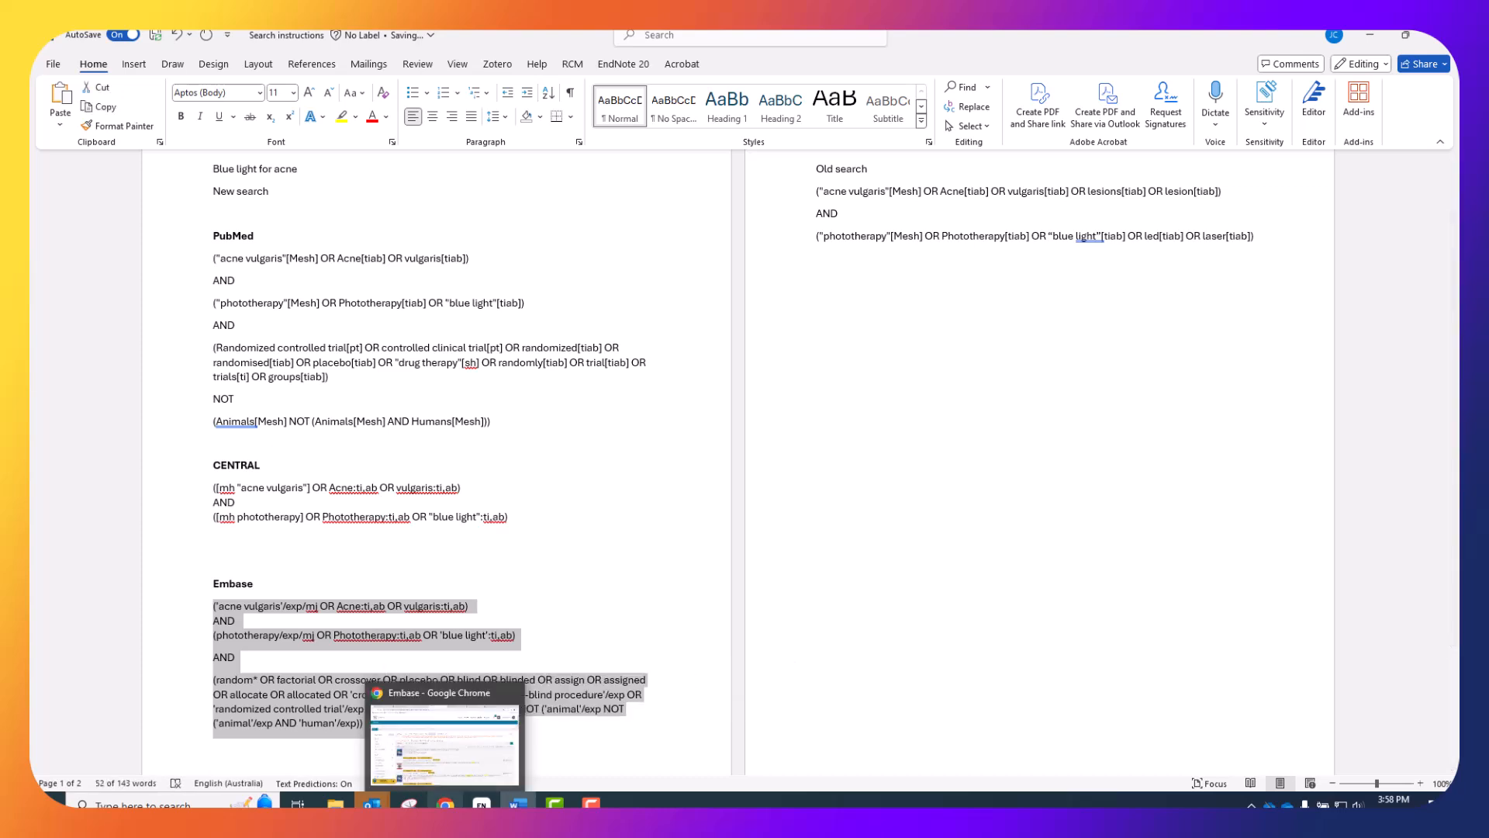
{"action": "left_click", "coordinate": [445, 804]}
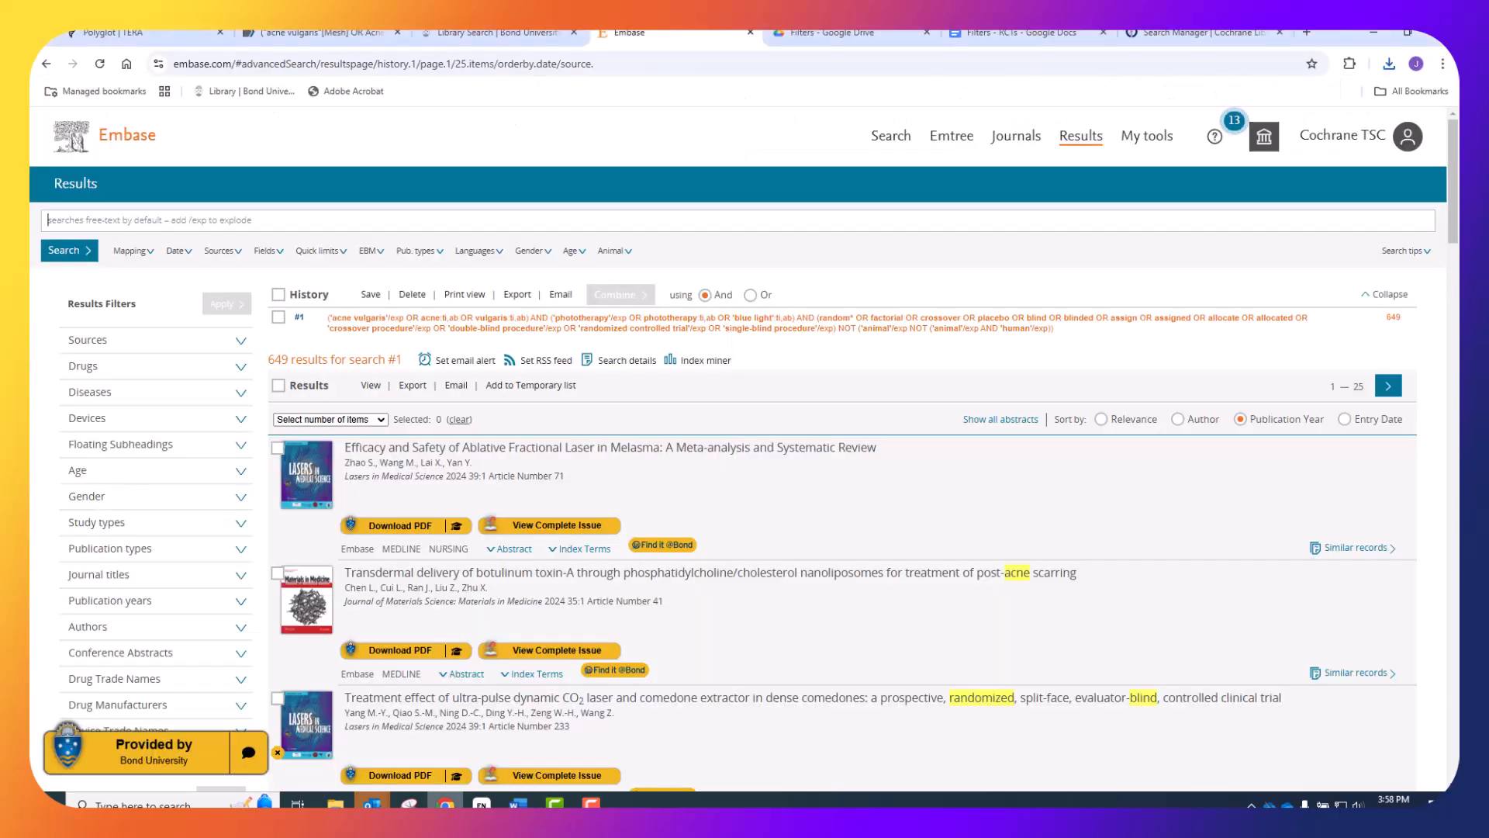
{"action": "key", "text": "ctrl+v"}
{"action": "left_click", "coordinate": [59, 312]}
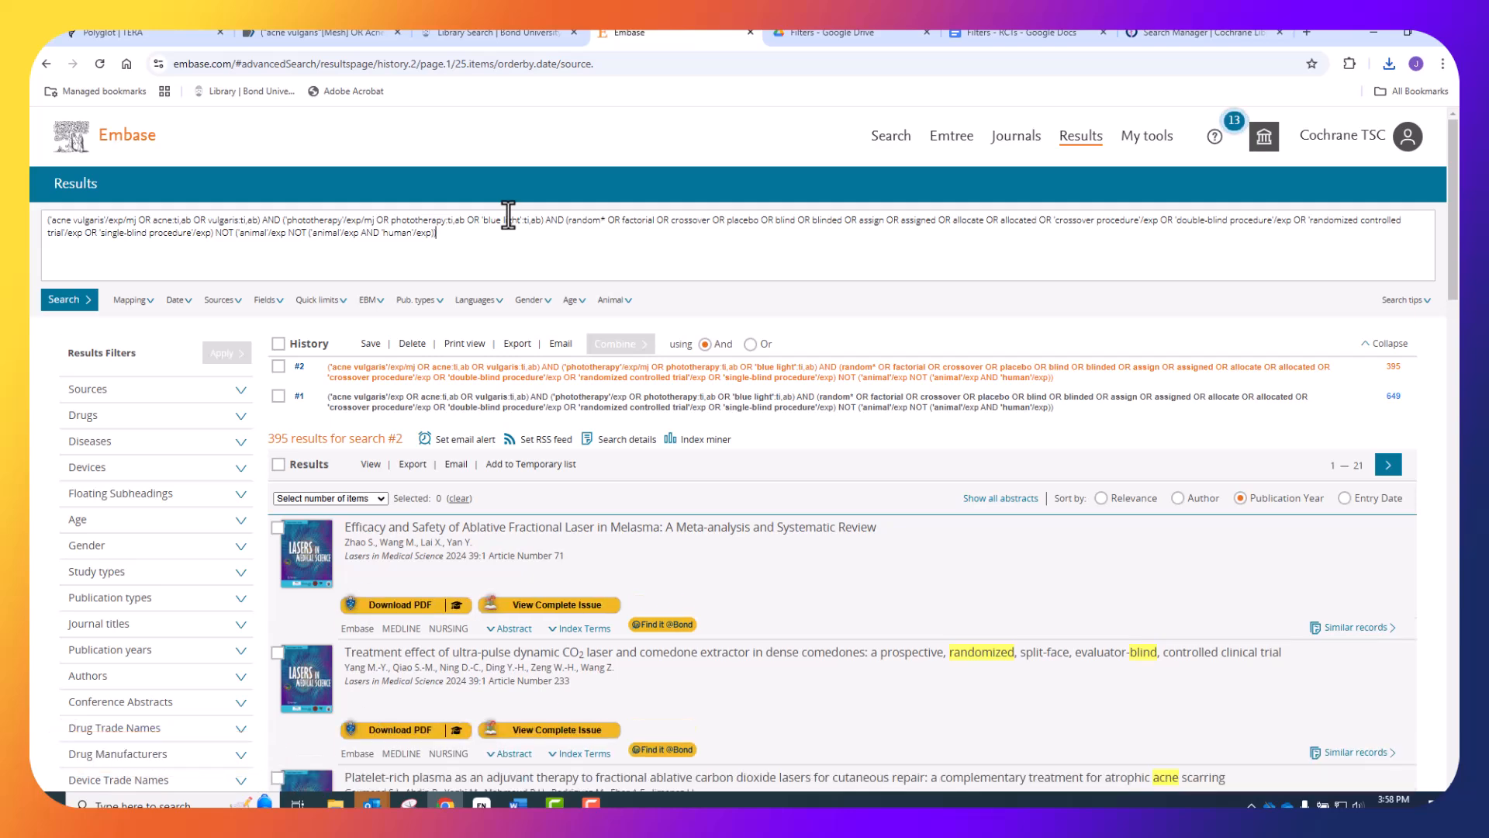
Select all results of Embase search #2, export them in RIS format (Mendeley, EndNote) and download the file.
{"action": "scroll", "coordinate": [784, 453], "scroll_direction": "down", "scroll_amount": 3}
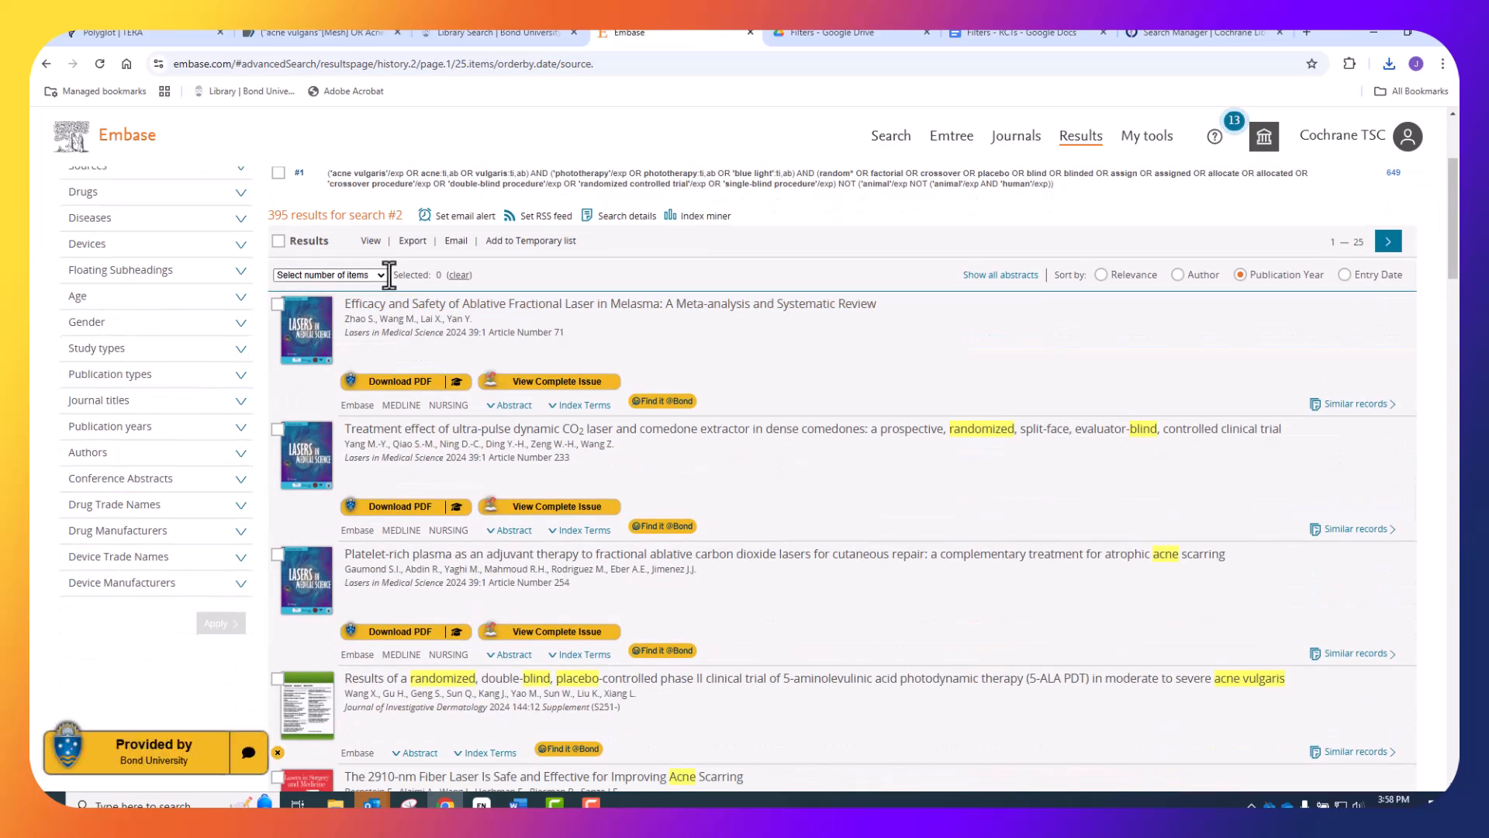
{"action": "left_click", "coordinate": [356, 276]}
{"action": "left_click", "coordinate": [333, 327]}
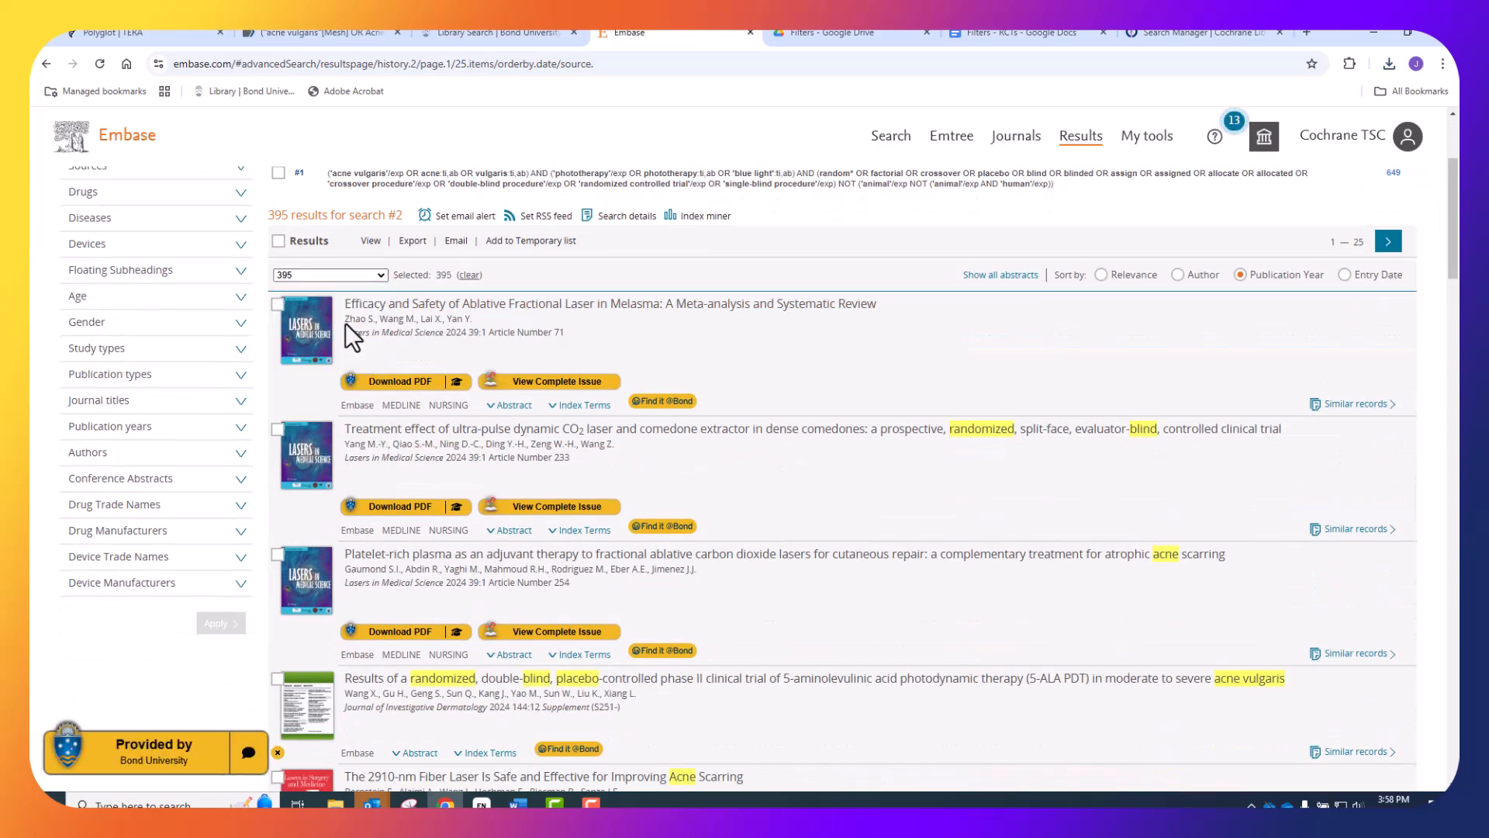
{"action": "left_click", "coordinate": [412, 242]}
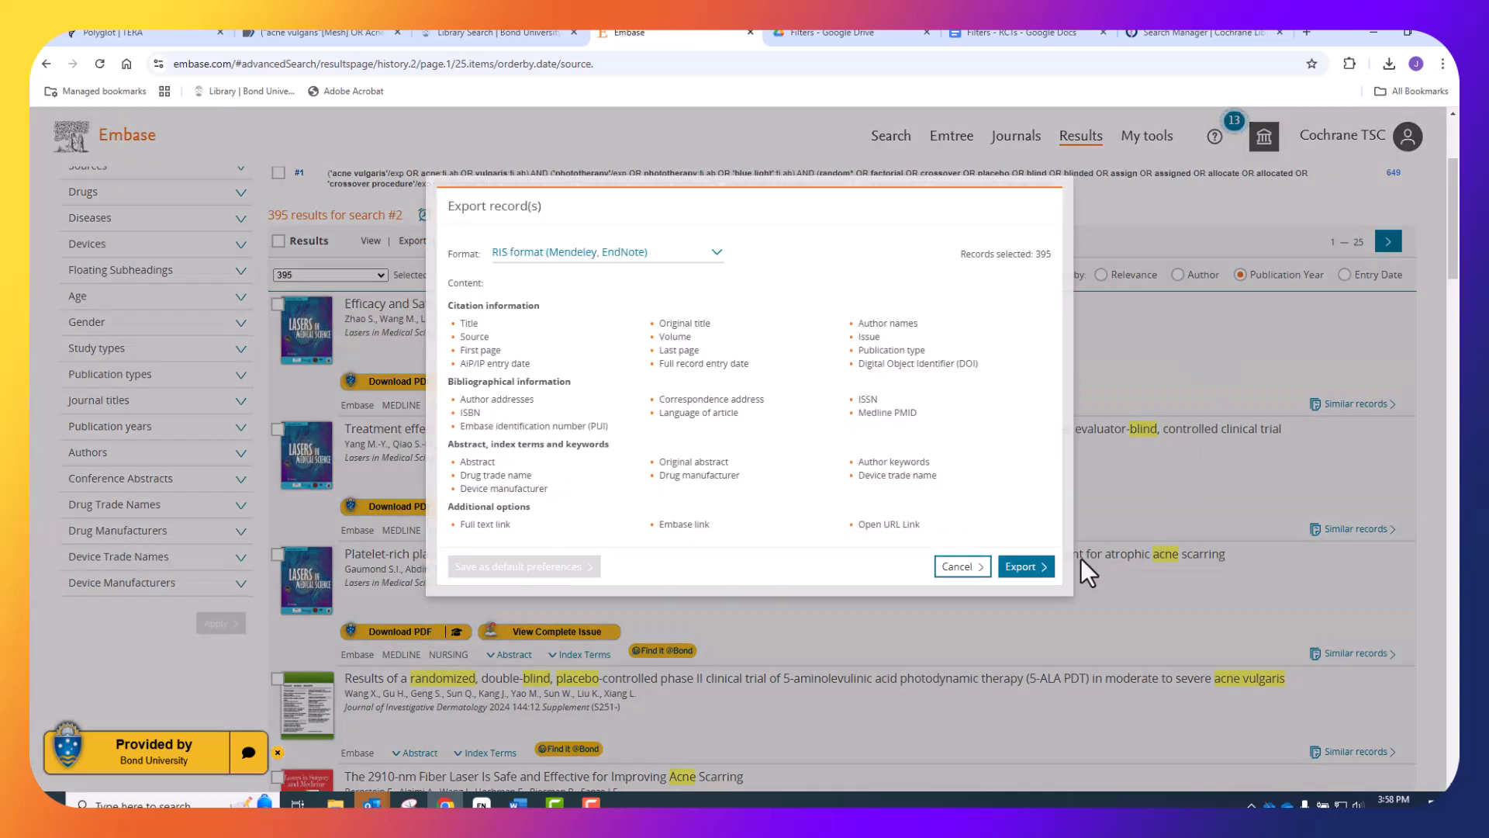
{"action": "left_click", "coordinate": [1035, 575]}
{"action": "left_click", "coordinate": [1030, 565]}
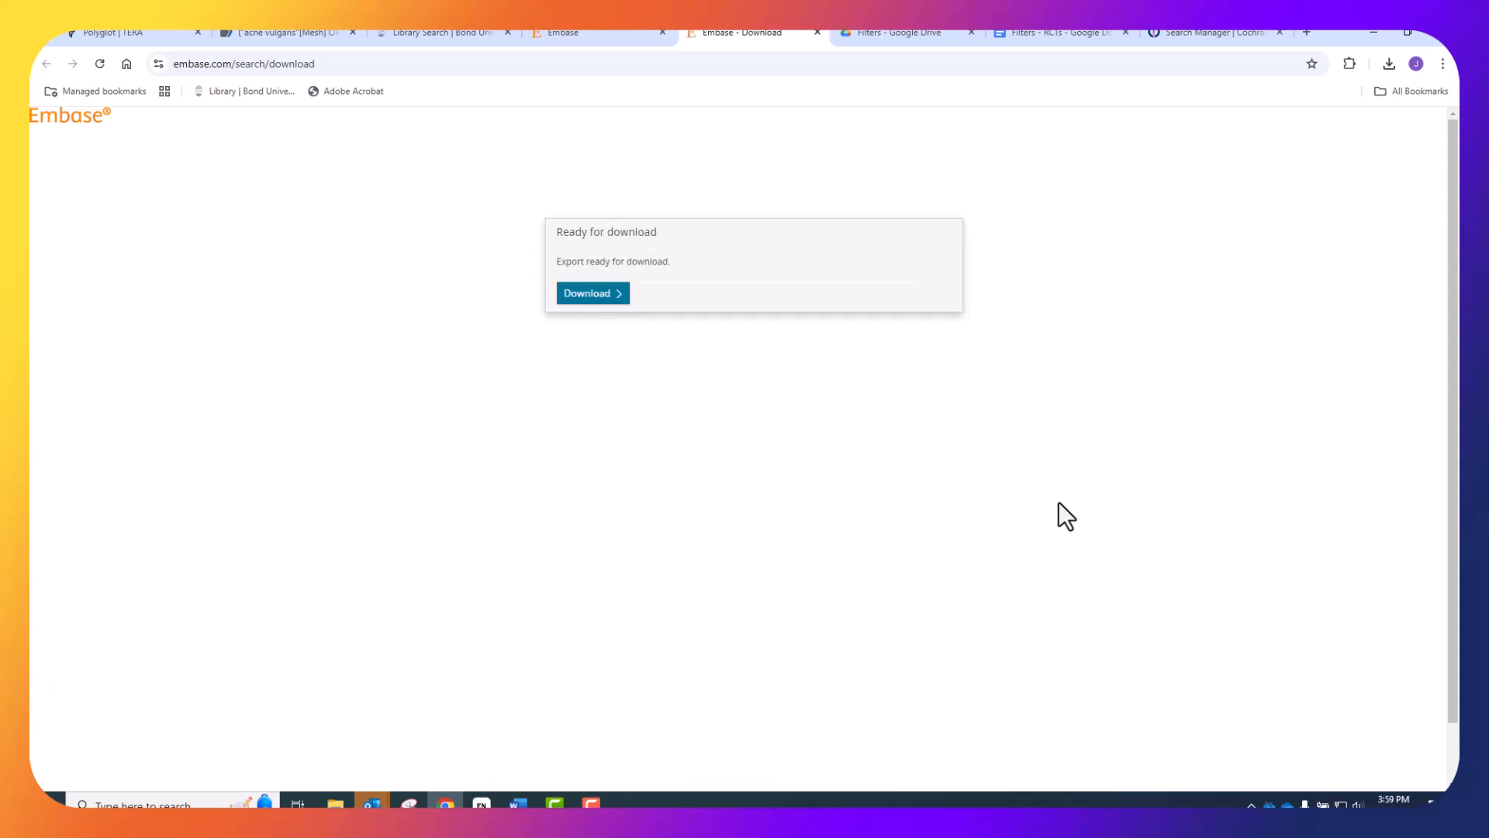
{"action": "left_click", "coordinate": [580, 294]}
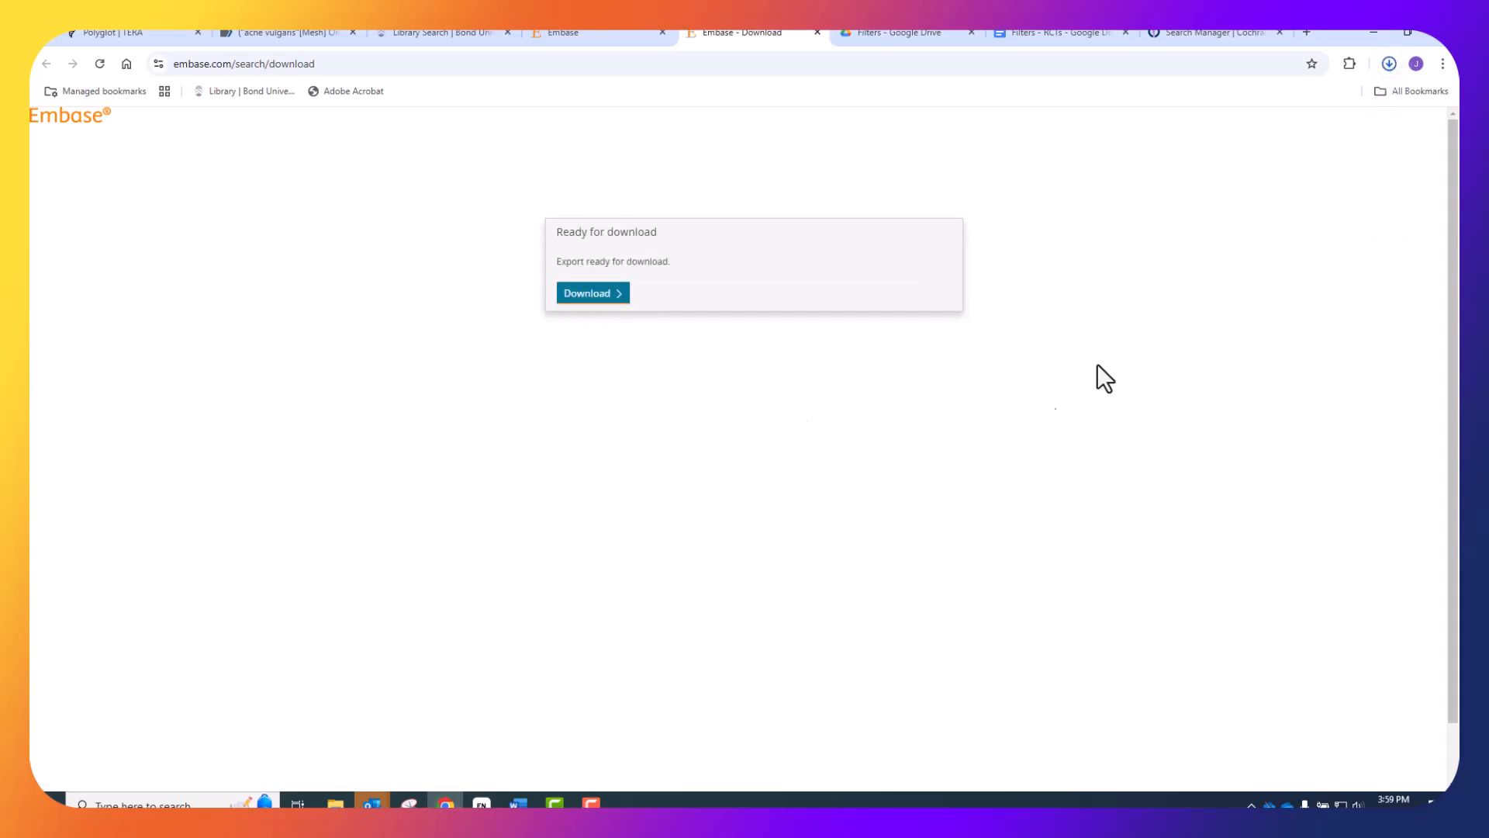
{"action": "left_click", "coordinate": [1387, 65]}
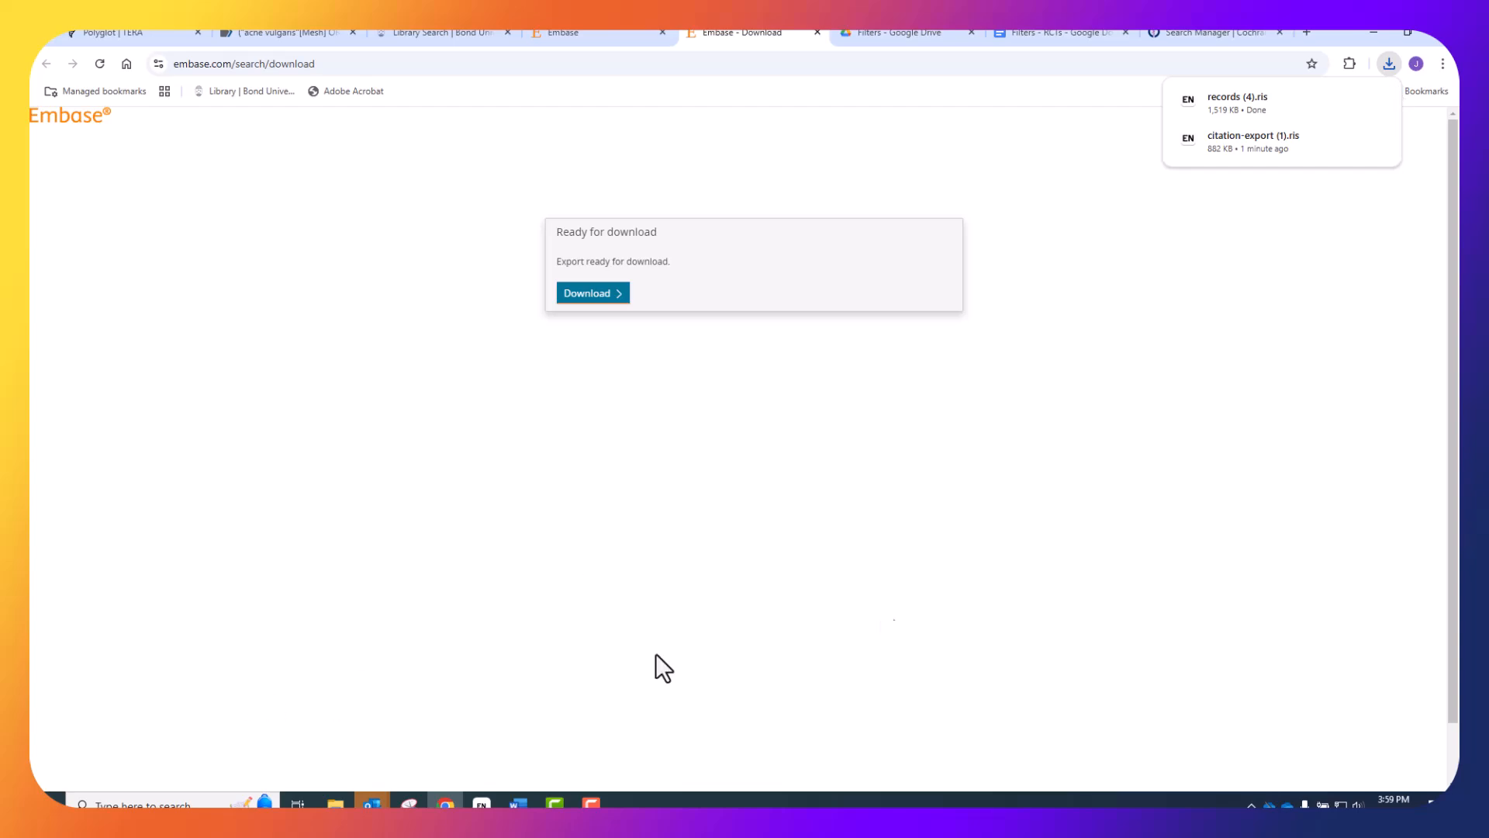
Import pubmed-acnevulgar-set from the Downloads folder into EndNote and add all imported references to the PubMed group.
{"action": "left_click", "coordinate": [336, 801]}
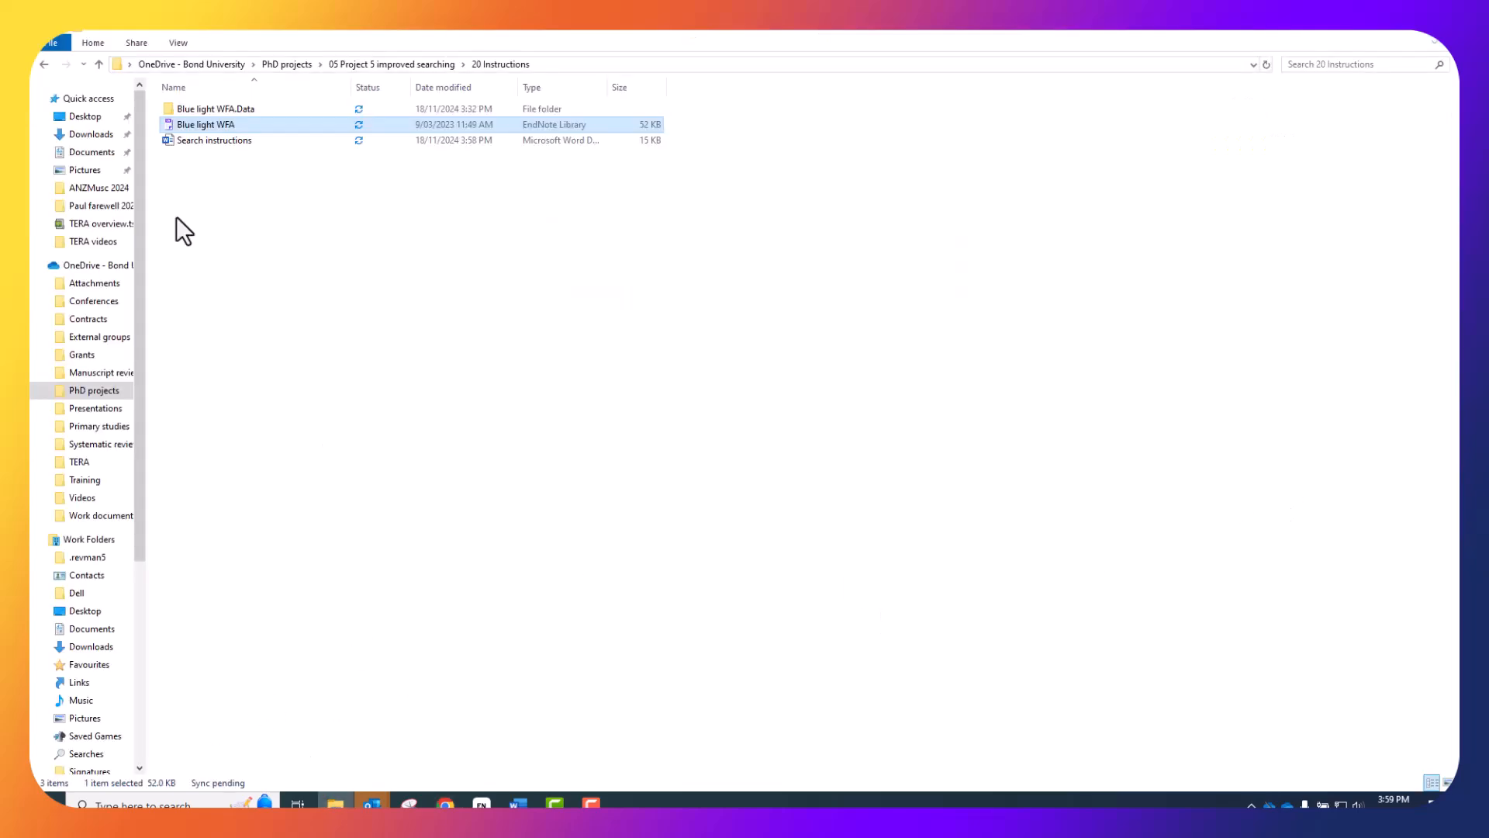
{"action": "left_click", "coordinate": [107, 136]}
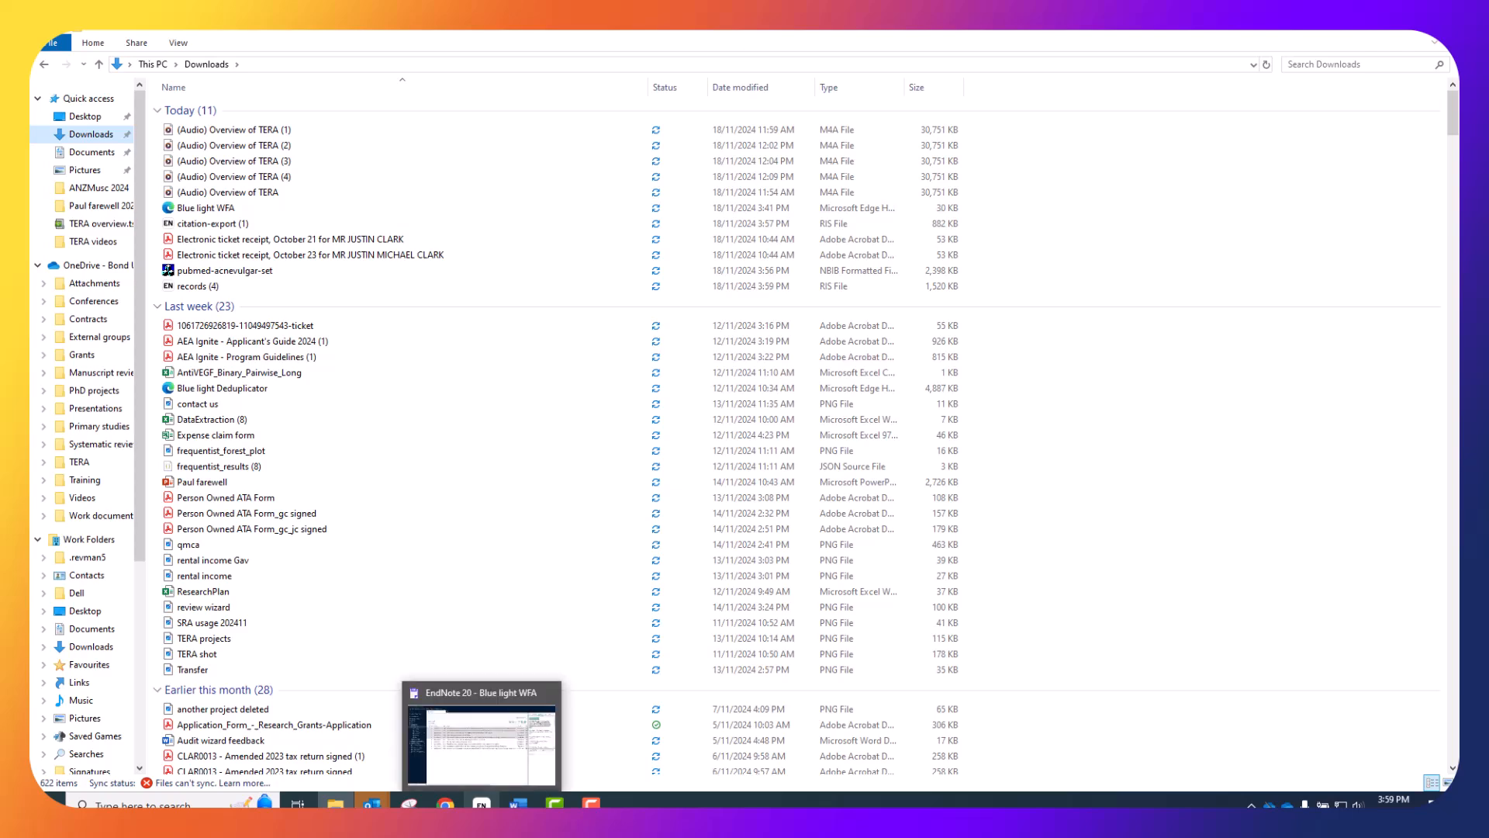
{"action": "left_click", "coordinate": [354, 268]}
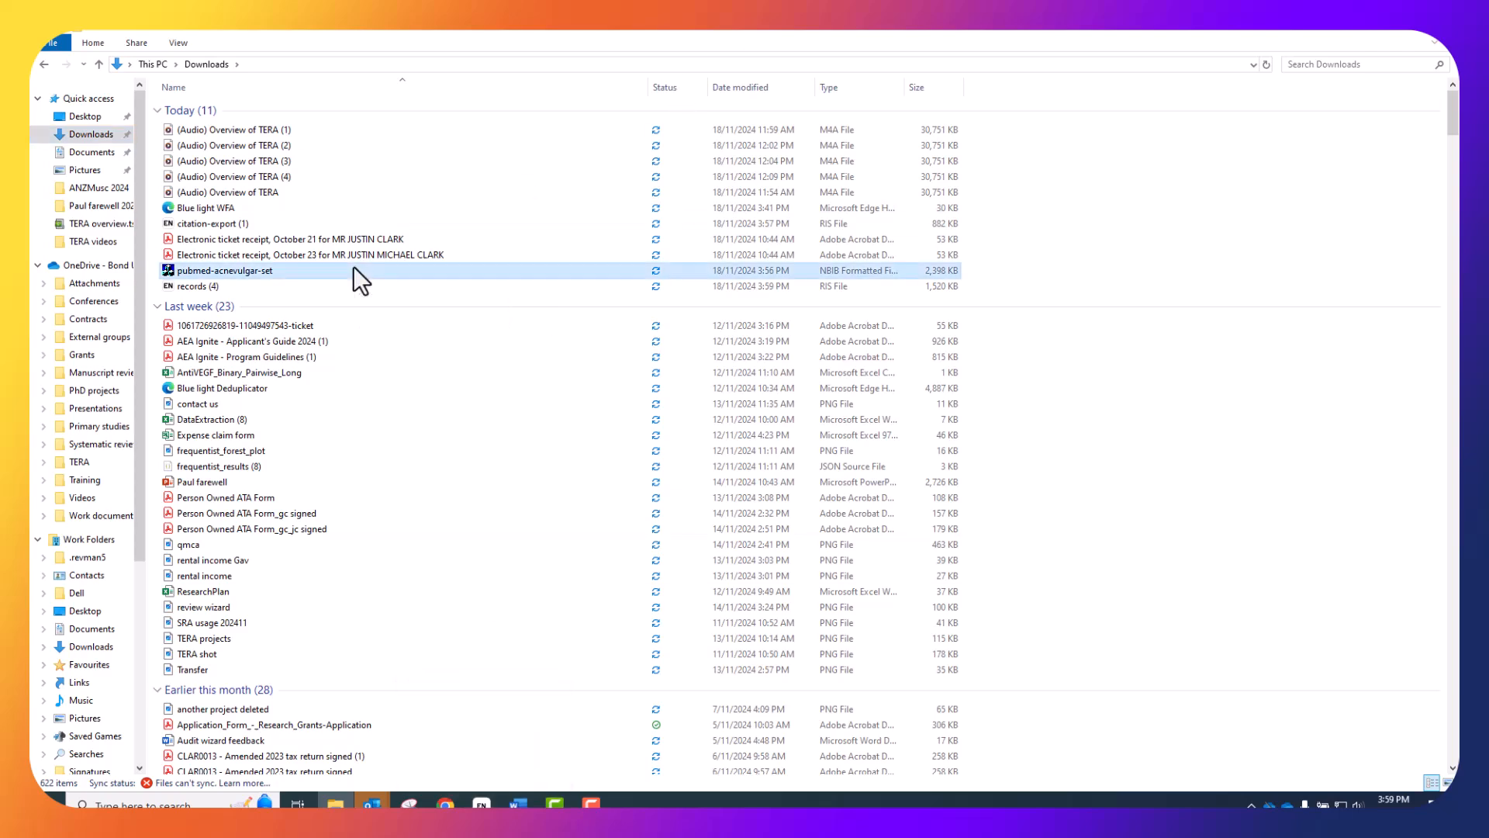
{"action": "double_click", "coordinate": [354, 269]}
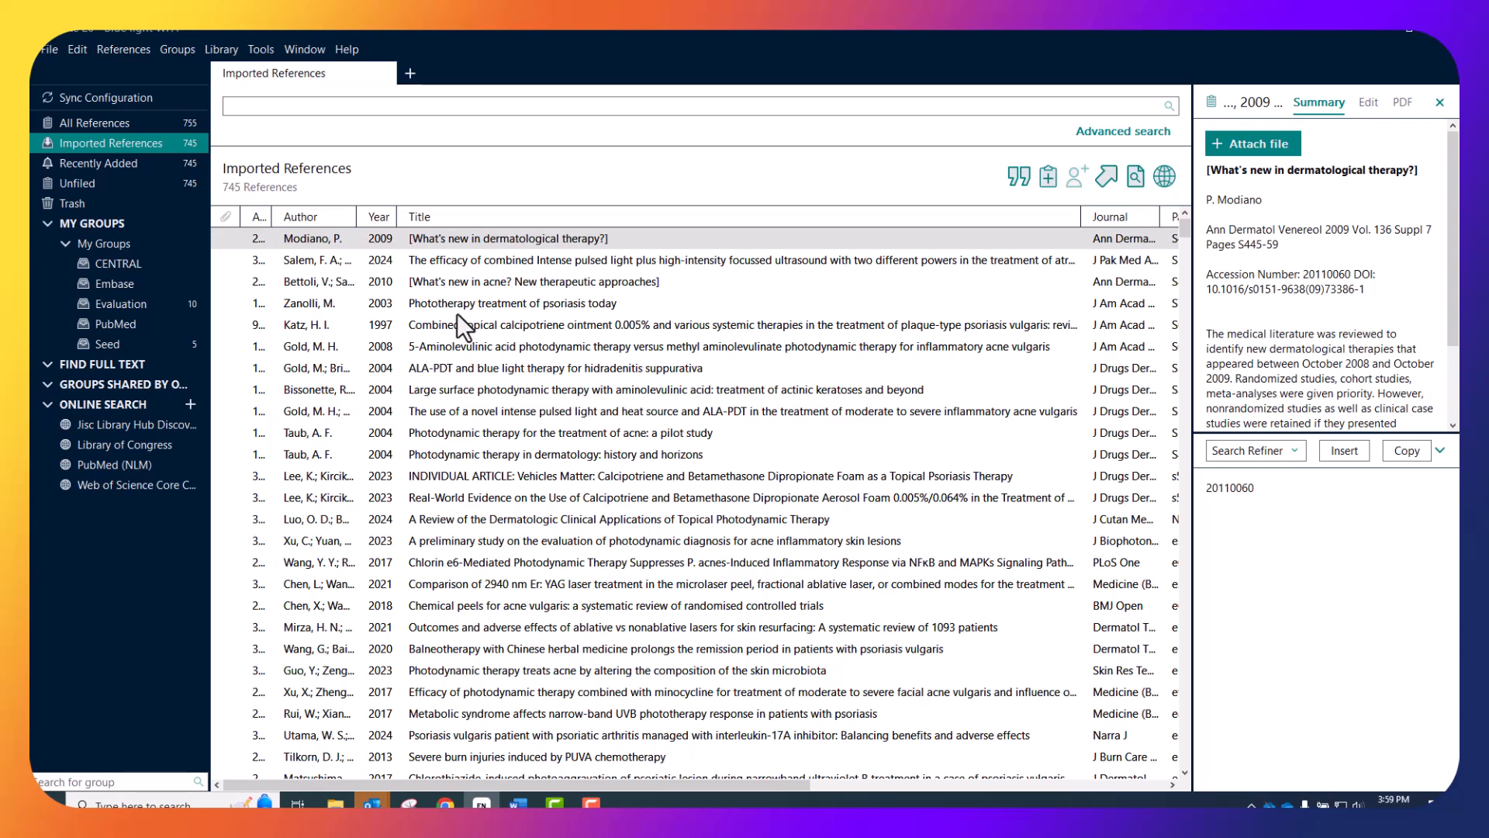
{"action": "left_click", "coordinate": [457, 312]}
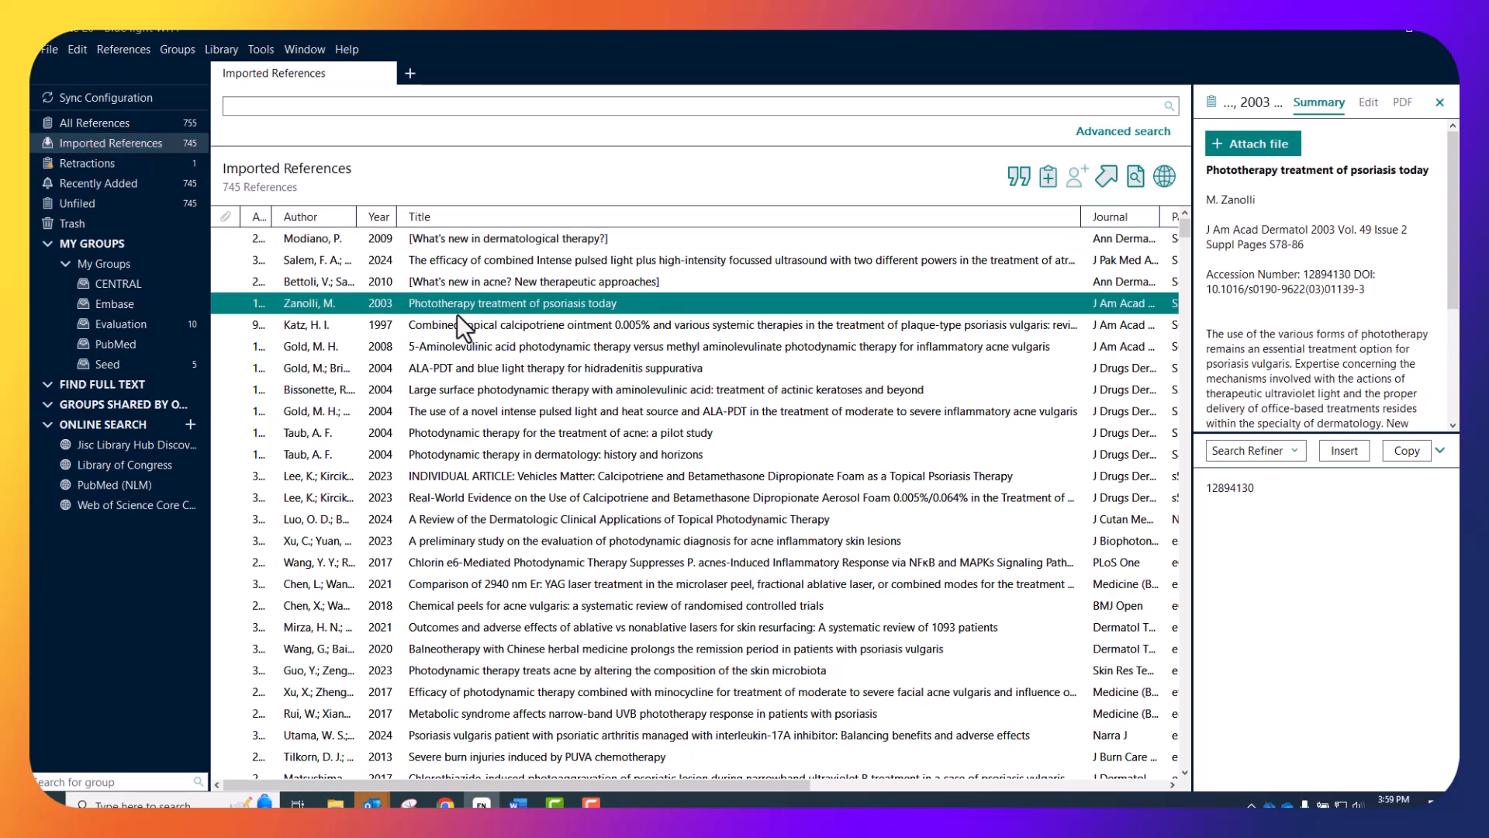
{"action": "key", "text": "ctrl+a"}
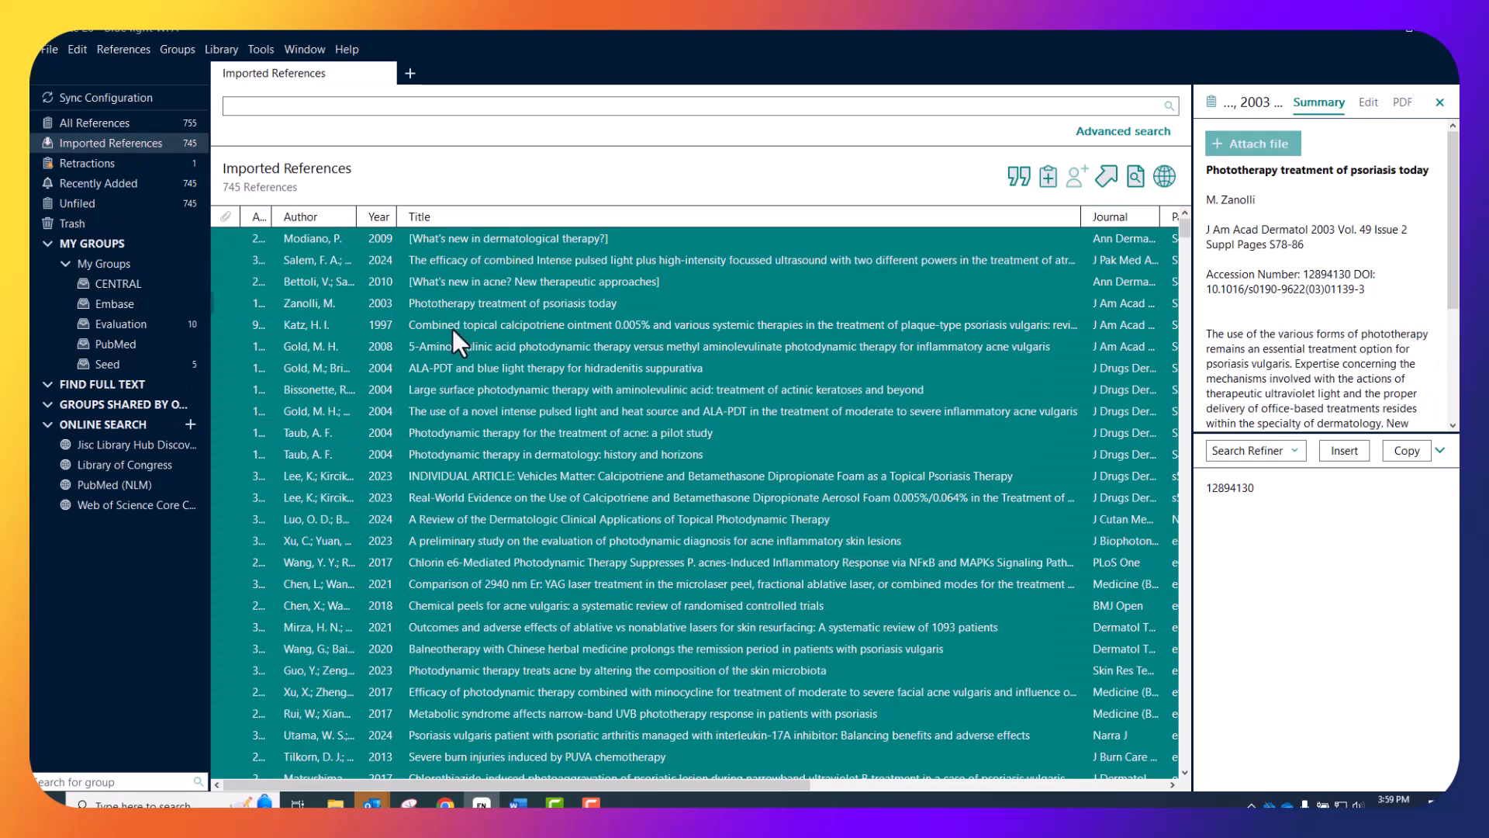
{"action": "left_click_drag", "start_coordinate": [186, 341], "coordinate": [119, 343]}
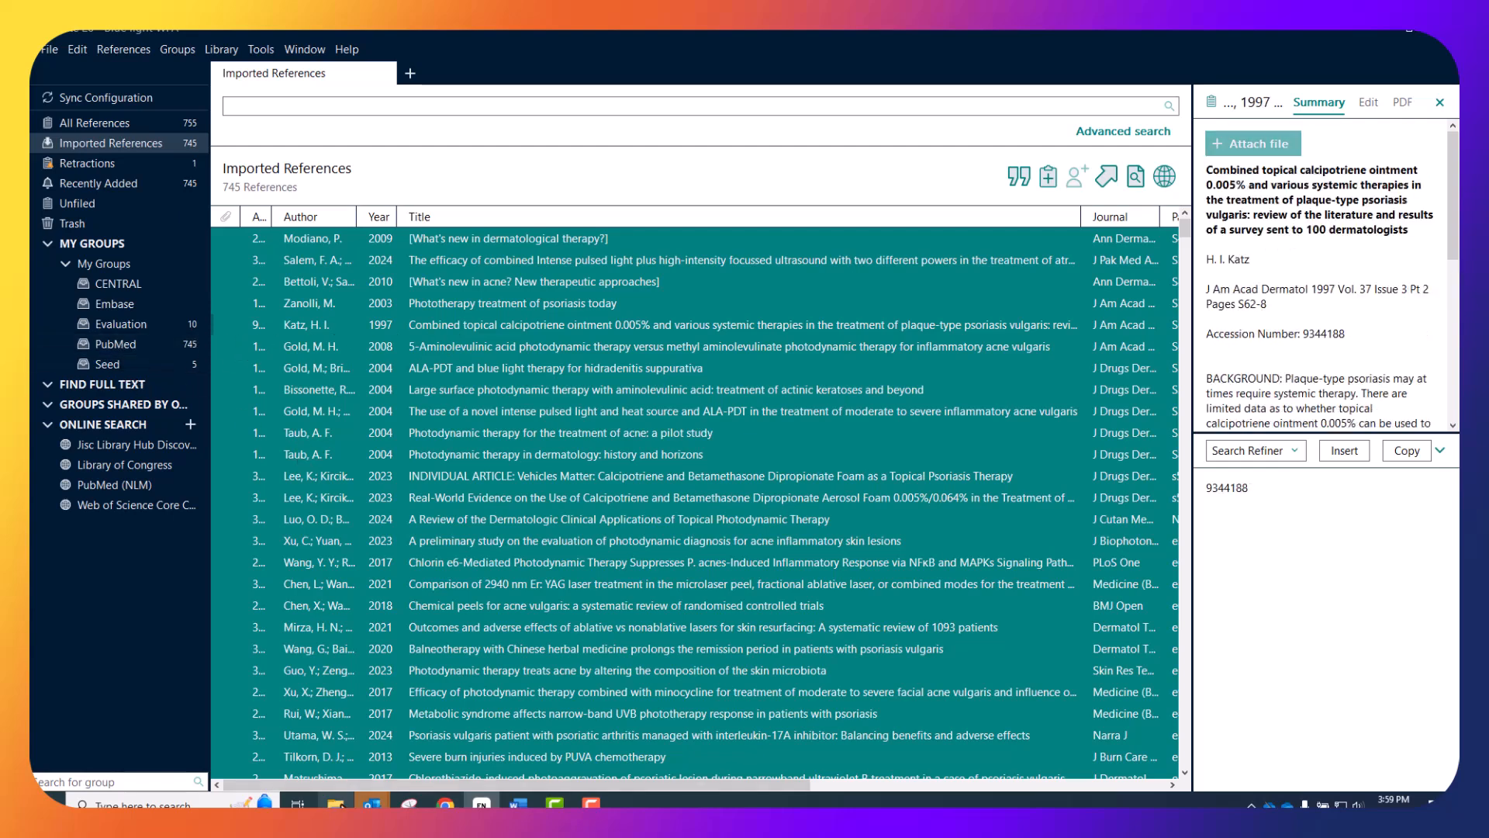
Import citation-export (1) from the Downloads folder into EndNote and add all imported references to the CENTRAL group.
{"action": "left_click", "coordinate": [335, 804]}
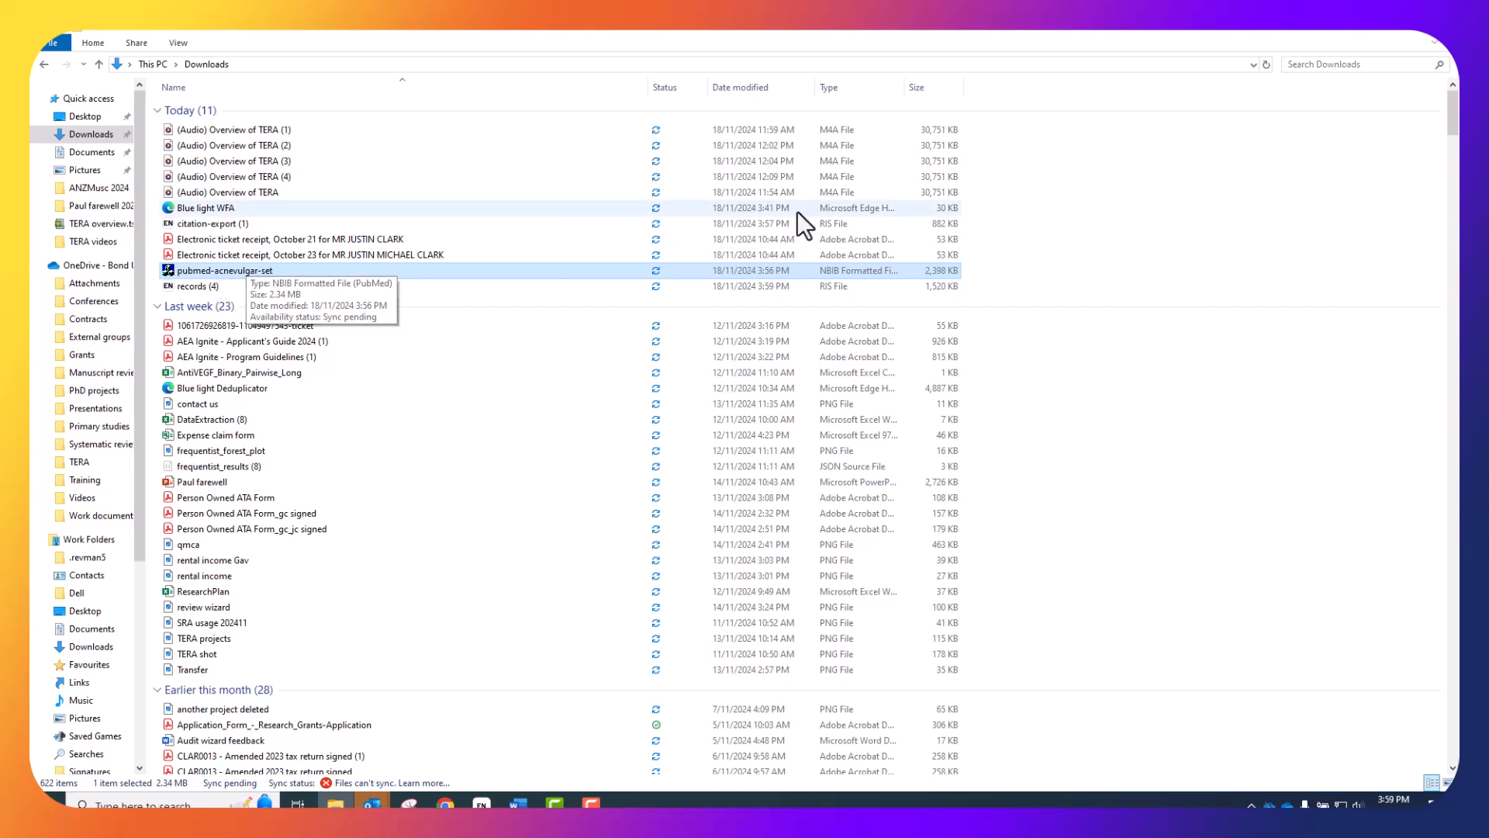
{"action": "left_click", "coordinate": [343, 225]}
{"action": "double_click", "coordinate": [342, 226]}
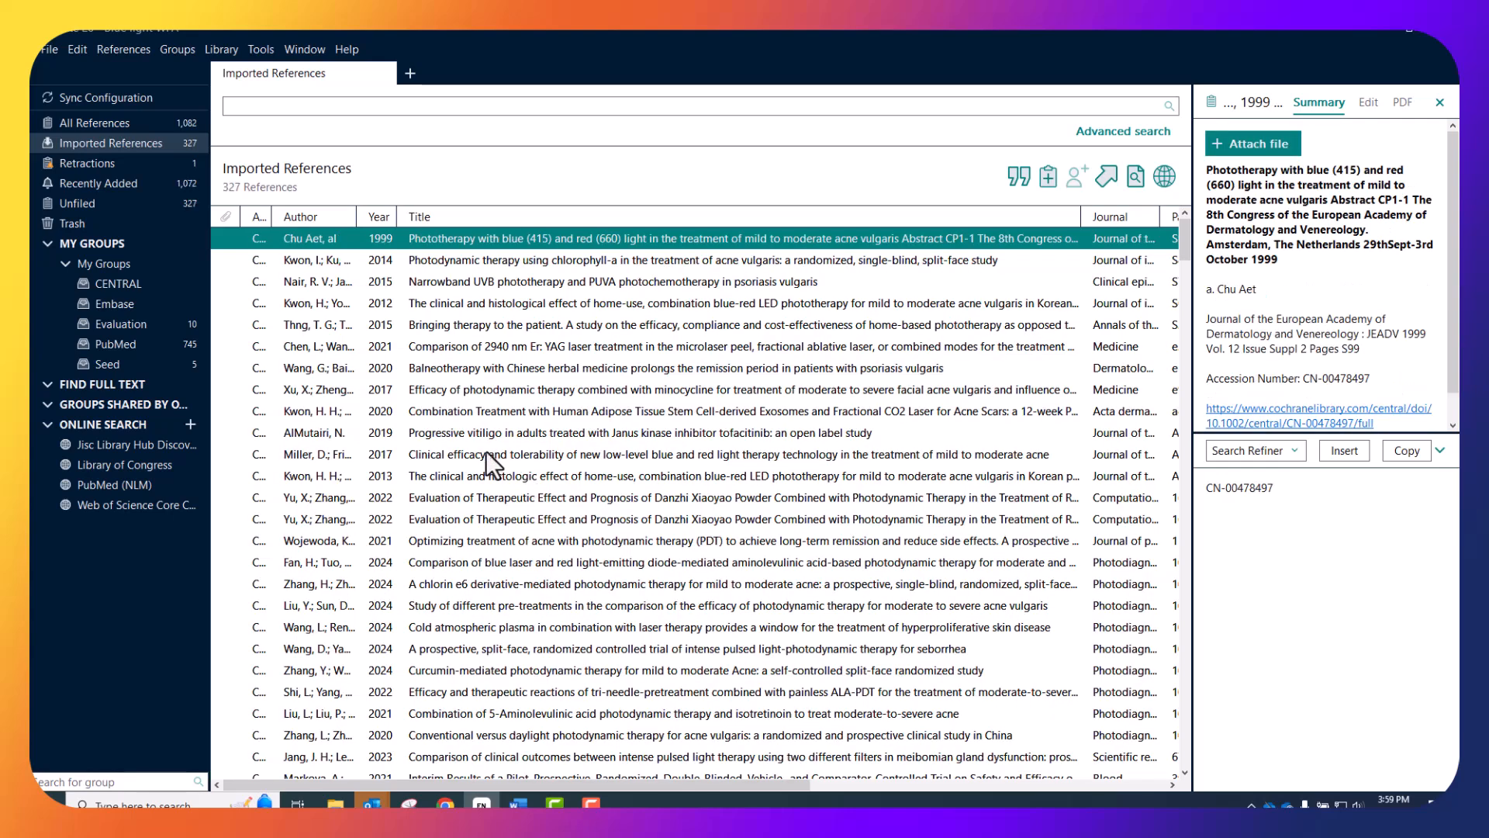
{"action": "left_click", "coordinate": [484, 450]}
{"action": "key", "text": "ctrl+a"}
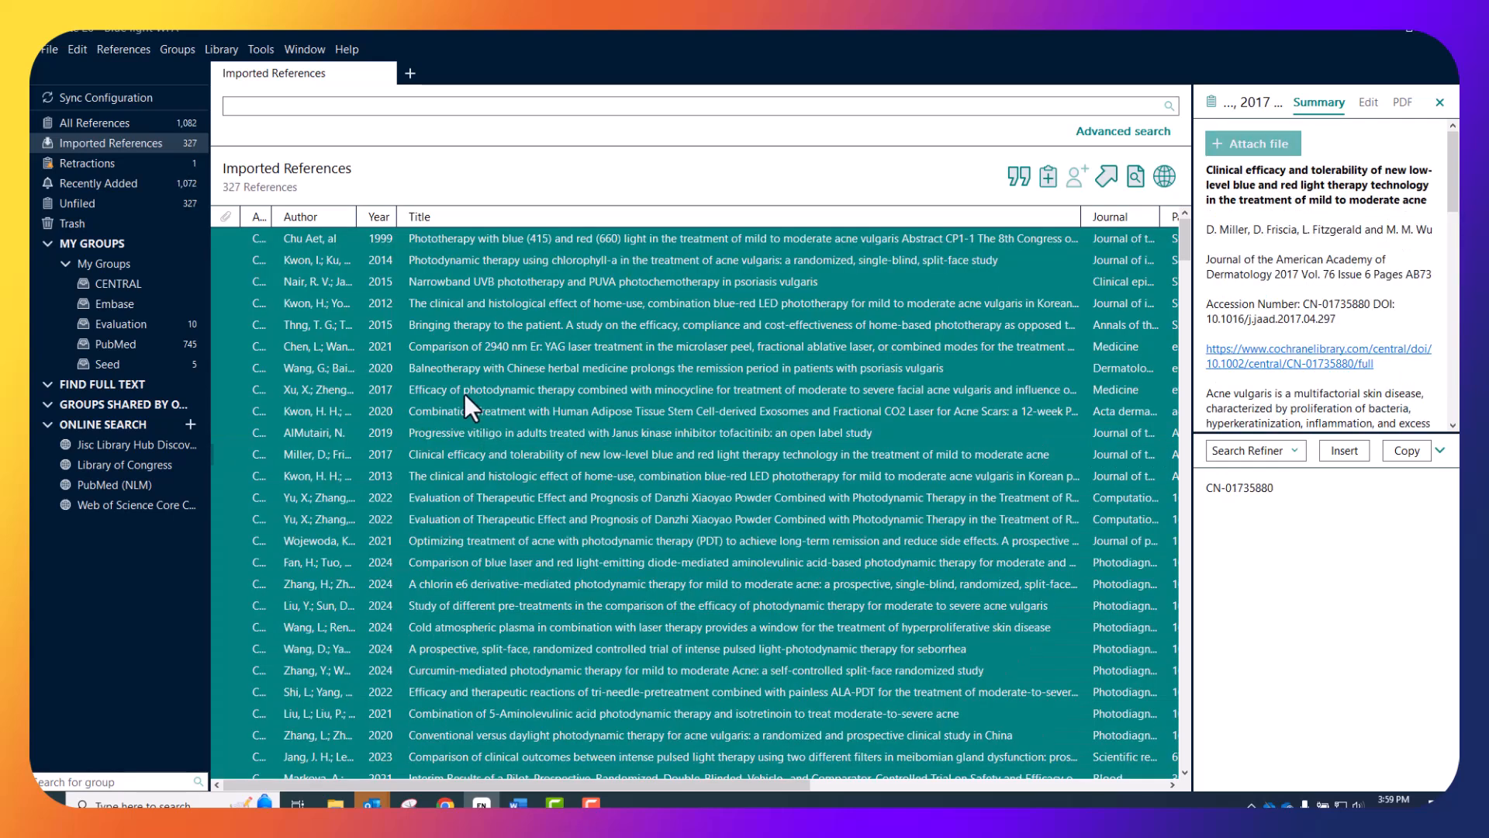
{"action": "left_click_drag", "start_coordinate": [256, 368], "coordinate": [127, 286]}
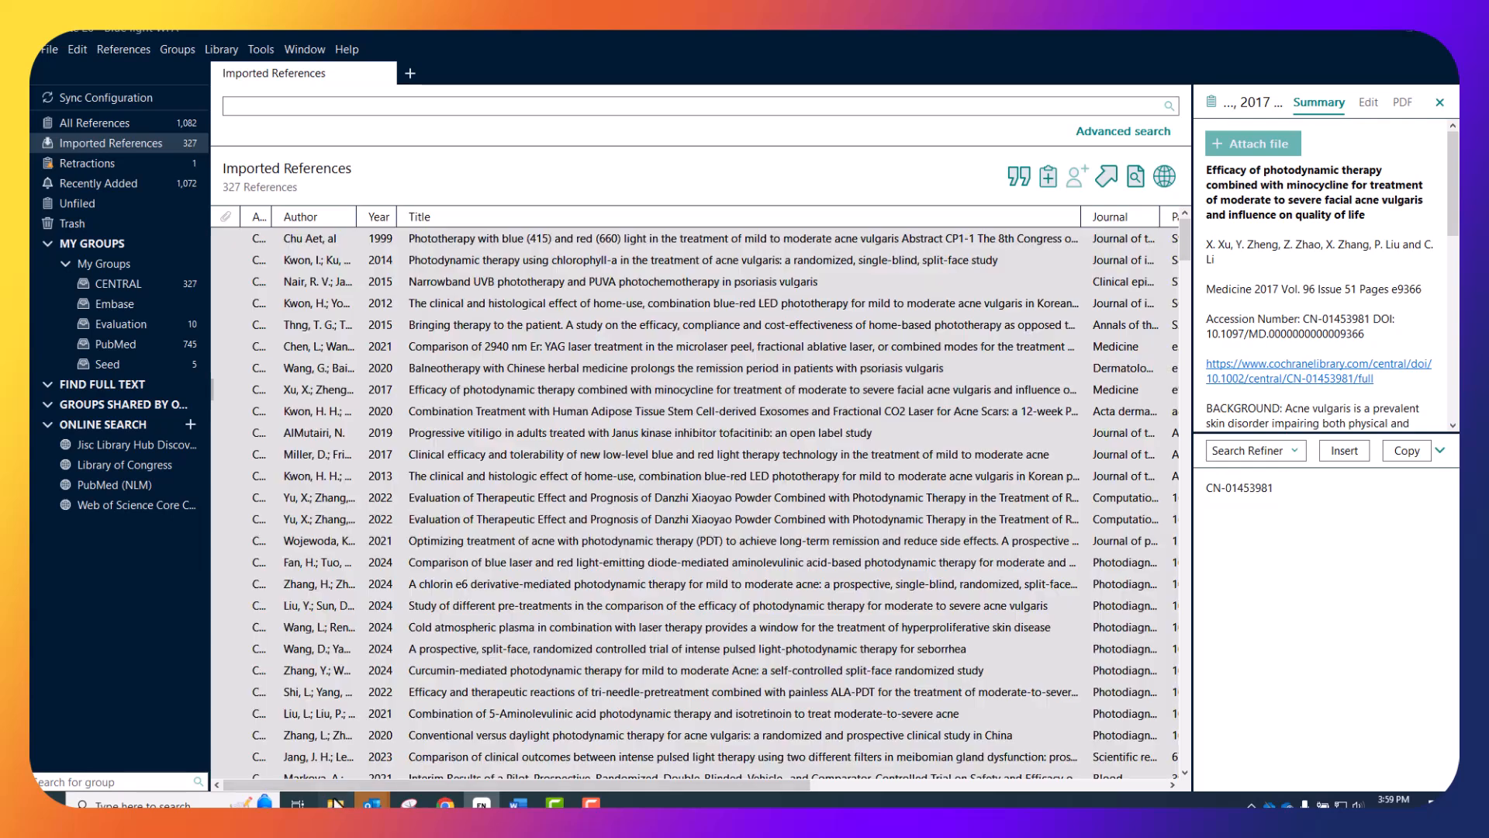
Import records (4) from the Downloads folder into EndNote and add all imported references to the Embase group.
{"action": "left_click", "coordinate": [335, 803]}
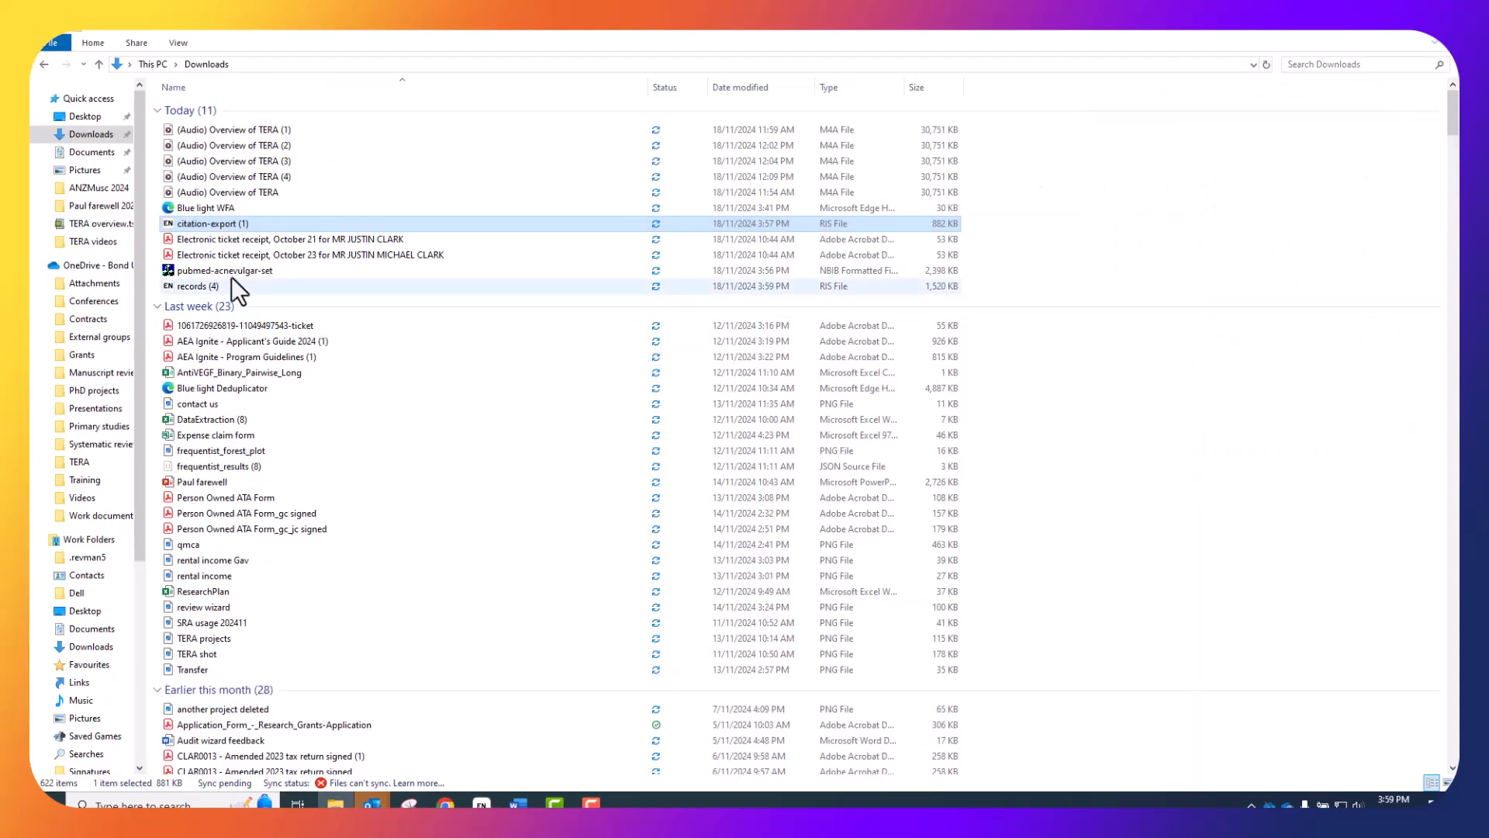
{"action": "double_click", "coordinate": [219, 287]}
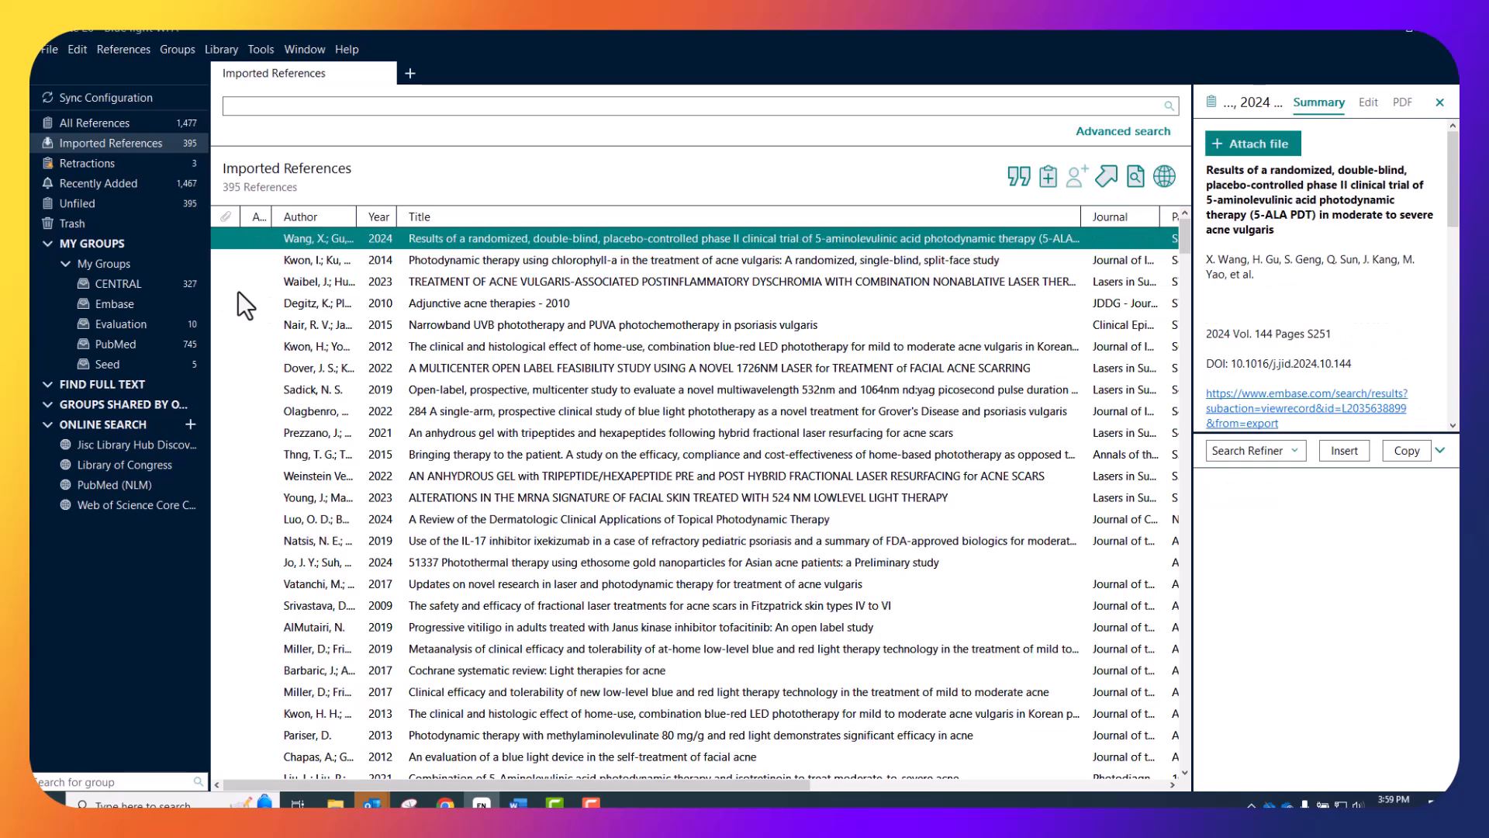
{"action": "left_click", "coordinate": [419, 369]}
{"action": "key", "text": "ctrl+a"}
{"action": "left_click_drag", "start_coordinate": [463, 371], "coordinate": [132, 305]}
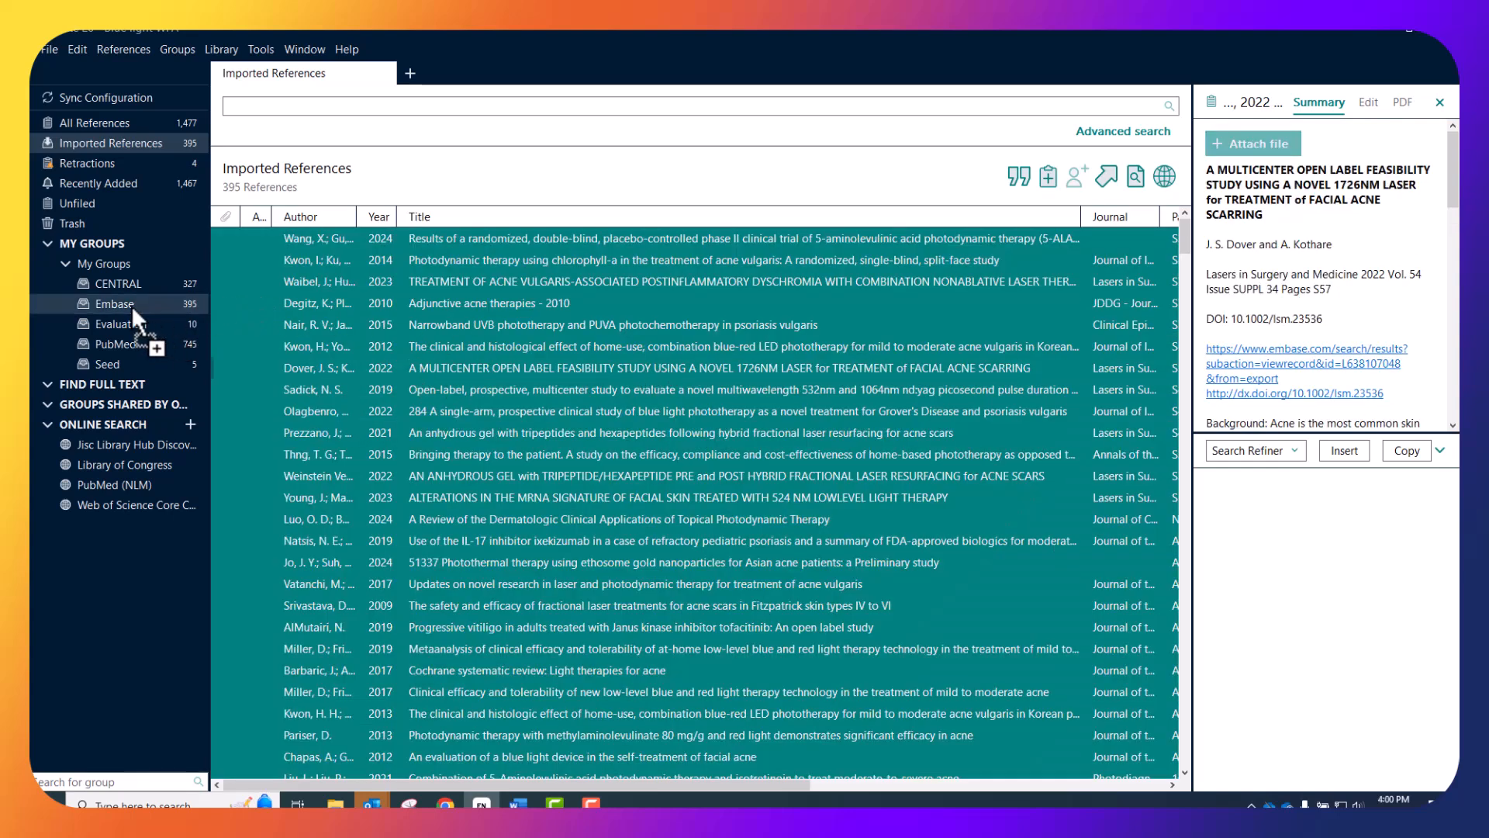
Create a new group named Search with dups under My Groups.
{"action": "left_click", "coordinate": [107, 264]}
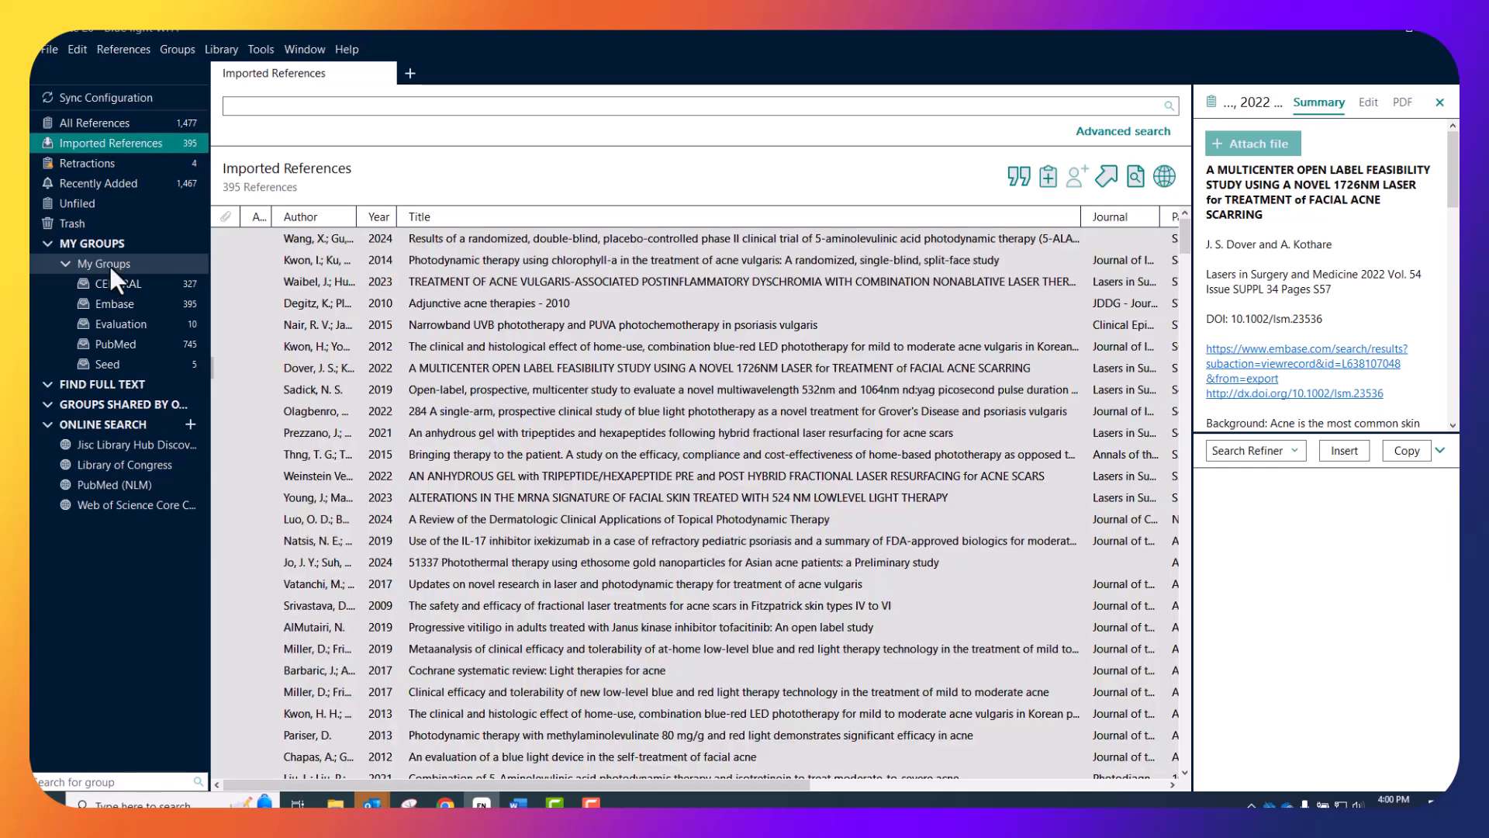
{"action": "right_click", "coordinate": [124, 265]}
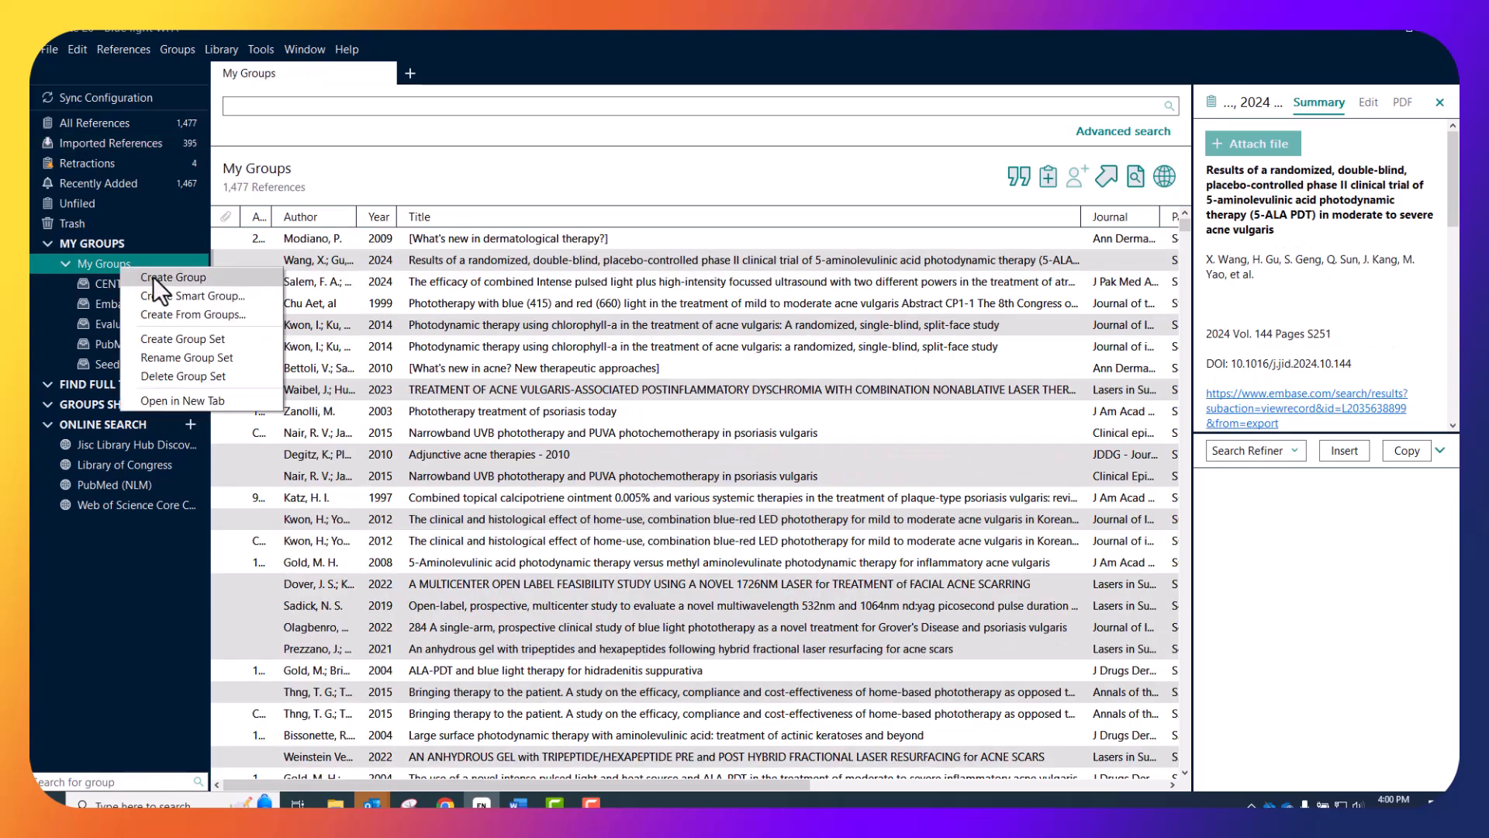
{"action": "left_click", "coordinate": [152, 276]}
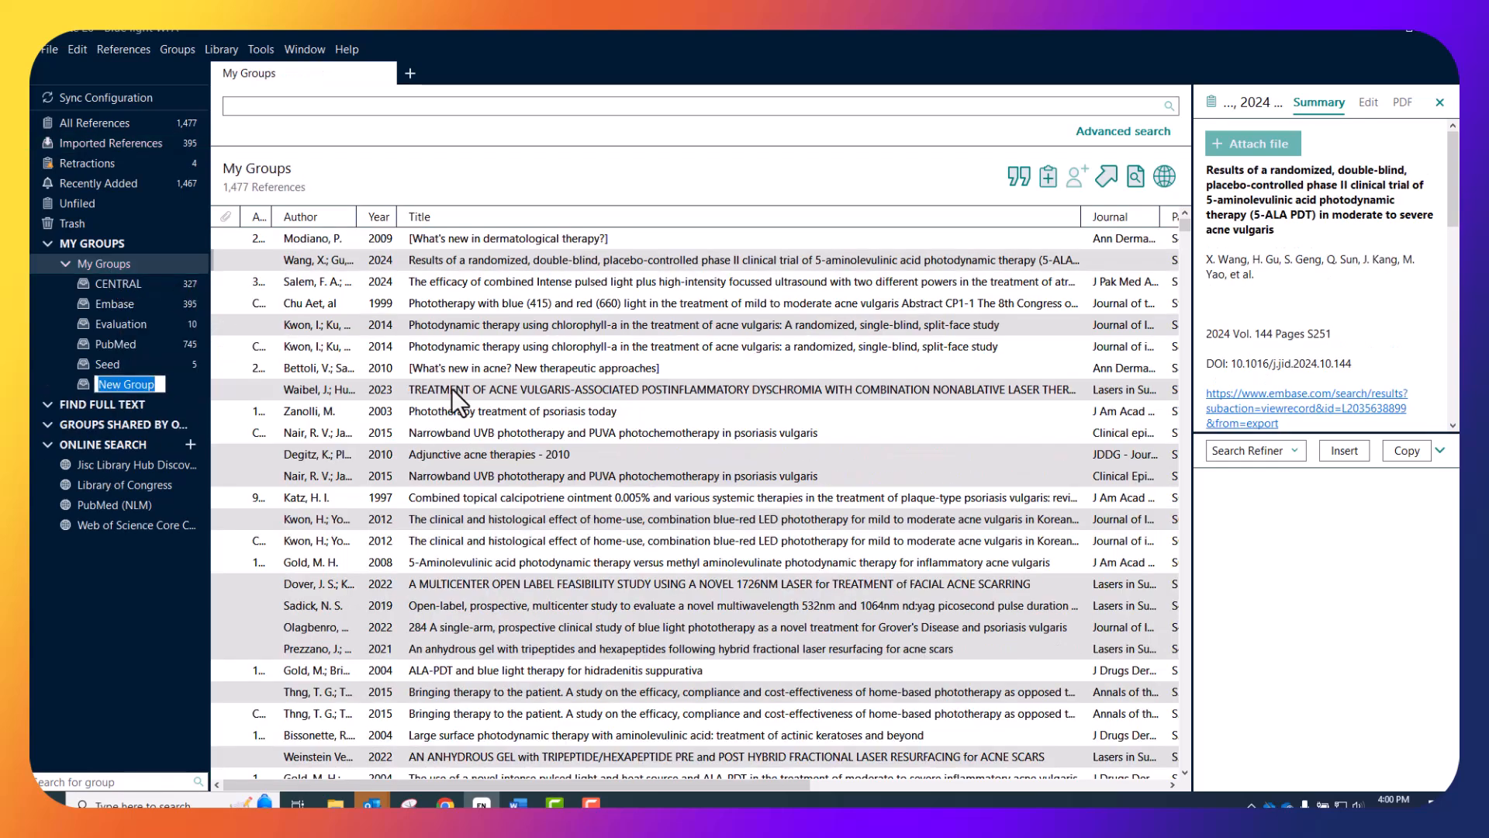
{"action": "type", "text": "Searc"}
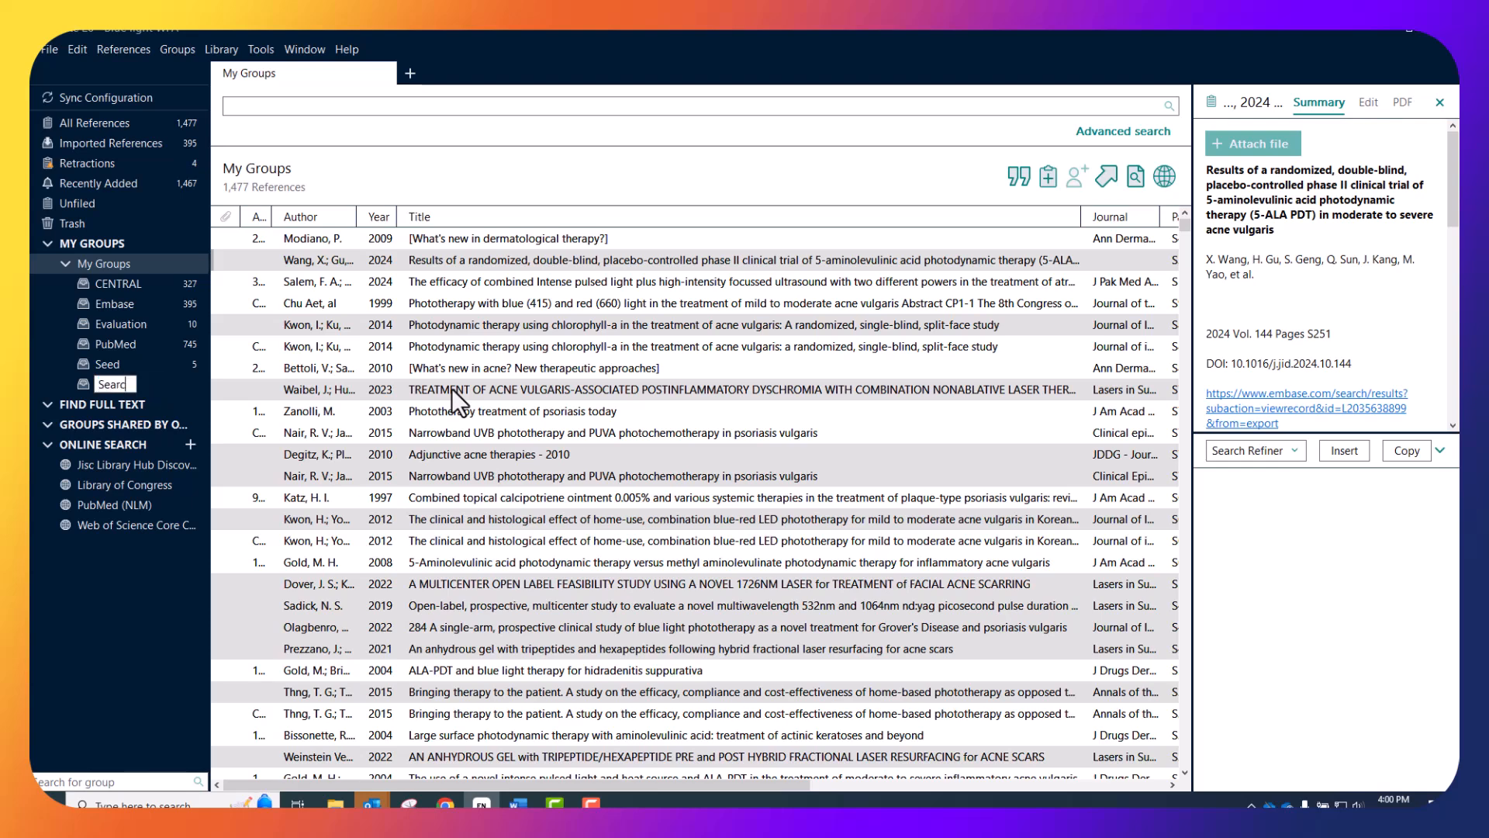
{"action": "type", "text": "h with dups"}
{"action": "key", "text": "Return"}
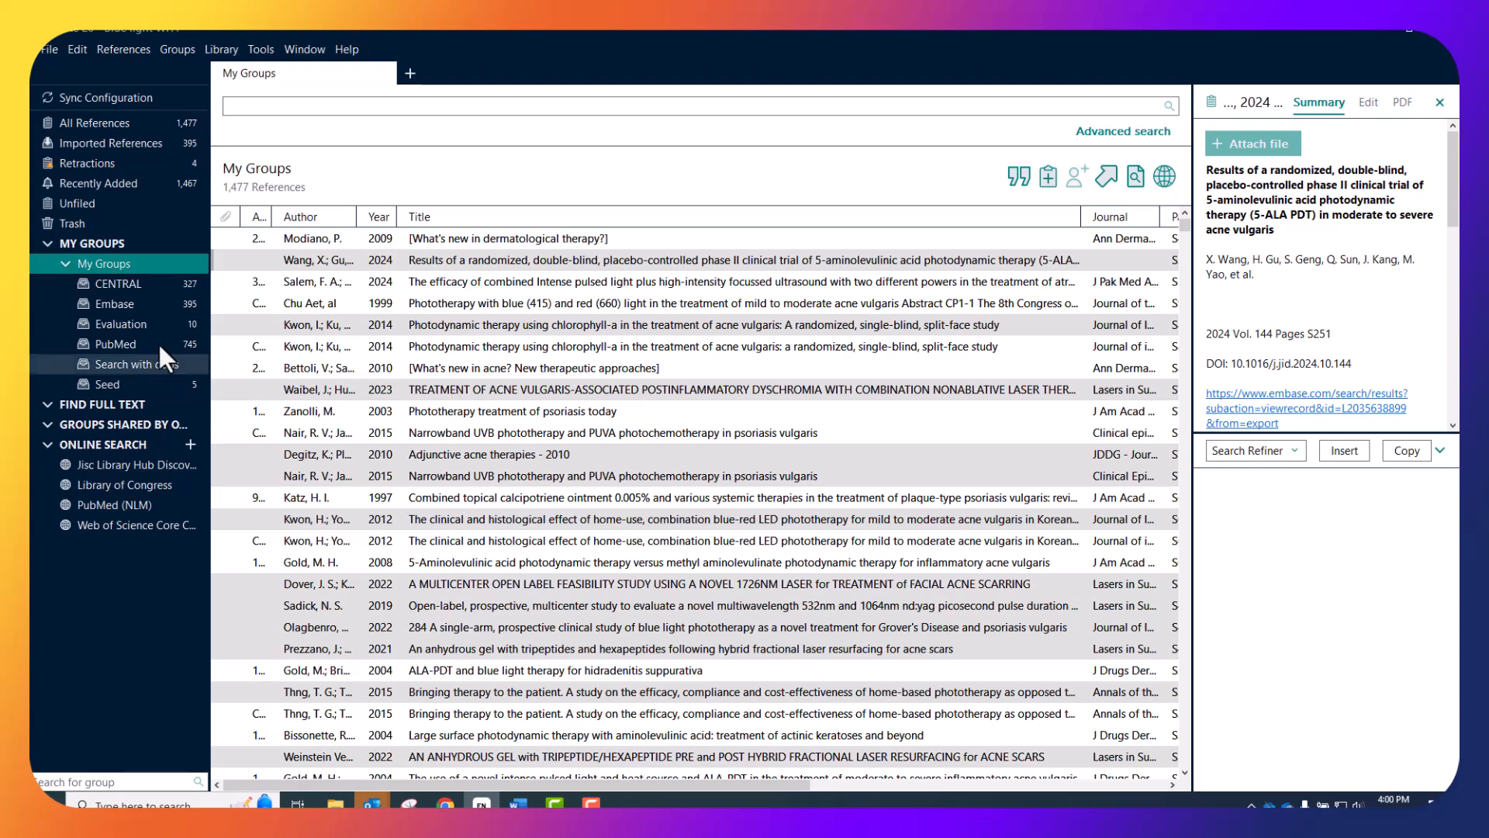
Create another group under My Groups named Search no dups.
{"action": "right_click", "coordinate": [137, 272]}
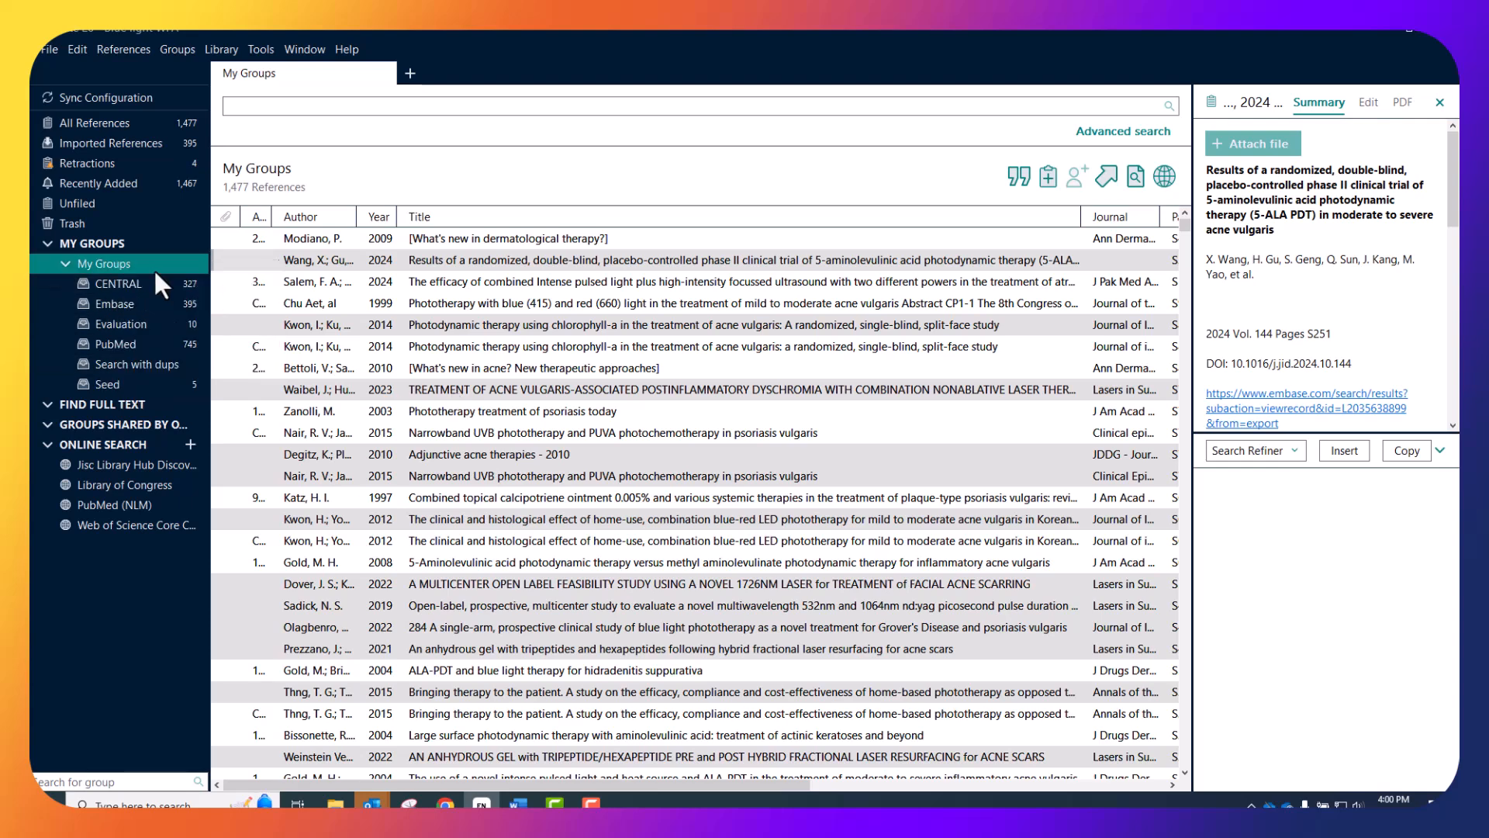
{"action": "left_click", "coordinate": [156, 275]}
{"action": "type", "text": "Searc"}
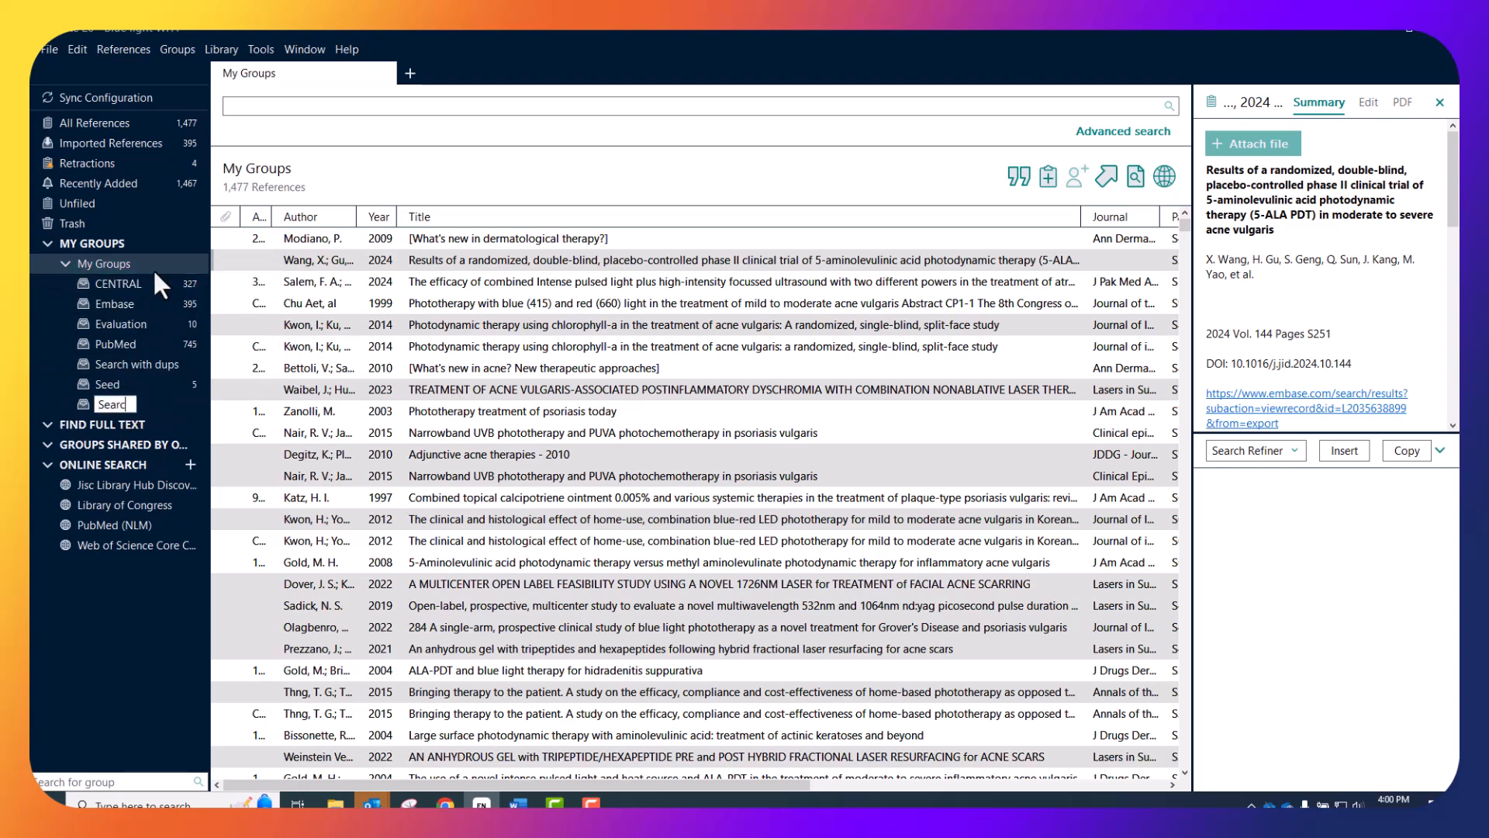
{"action": "type", "text": "h no dups"}
{"action": "key", "text": "Return"}
Add a group named Reg trials to the My Groups set.
{"action": "right_click", "coordinate": [127, 263]}
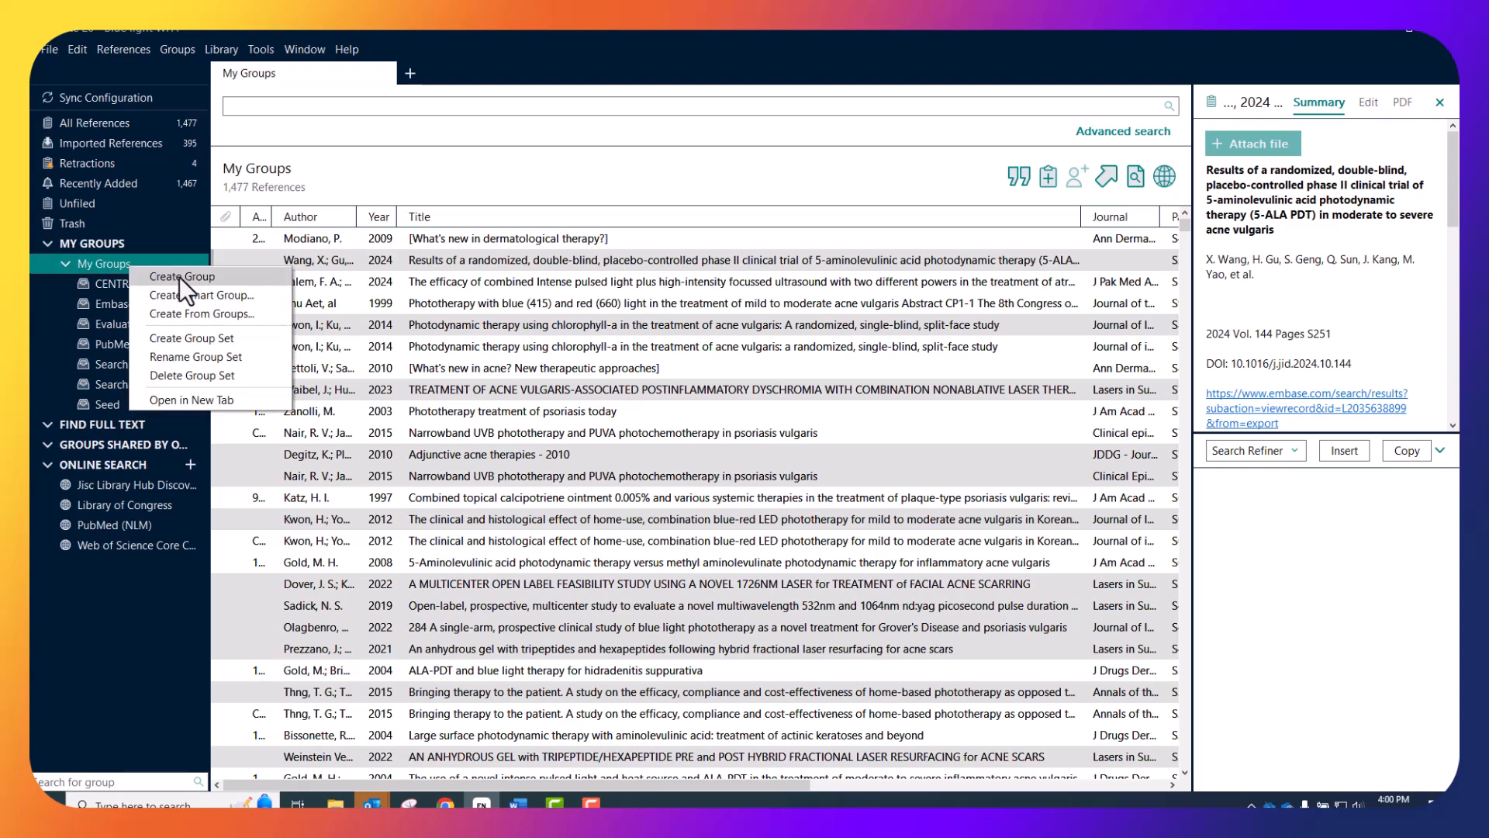
{"action": "left_click", "coordinate": [175, 276]}
{"action": "type", "text": "Reg trials"}
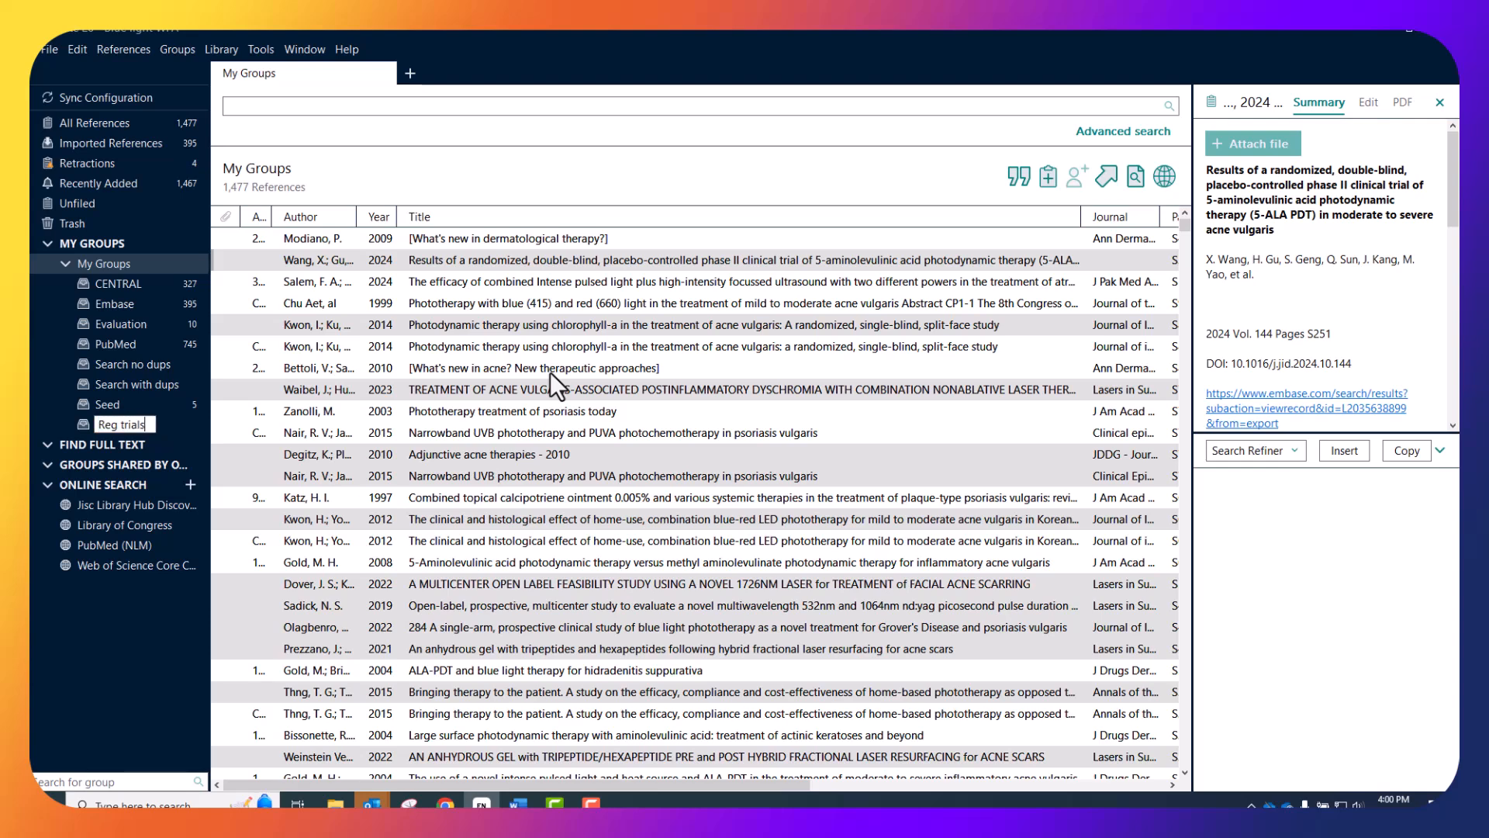
{"action": "key", "text": "Return"}
Add all references of the CENTRAL group to the Search with dups group.
{"action": "left_click", "coordinate": [111, 121]}
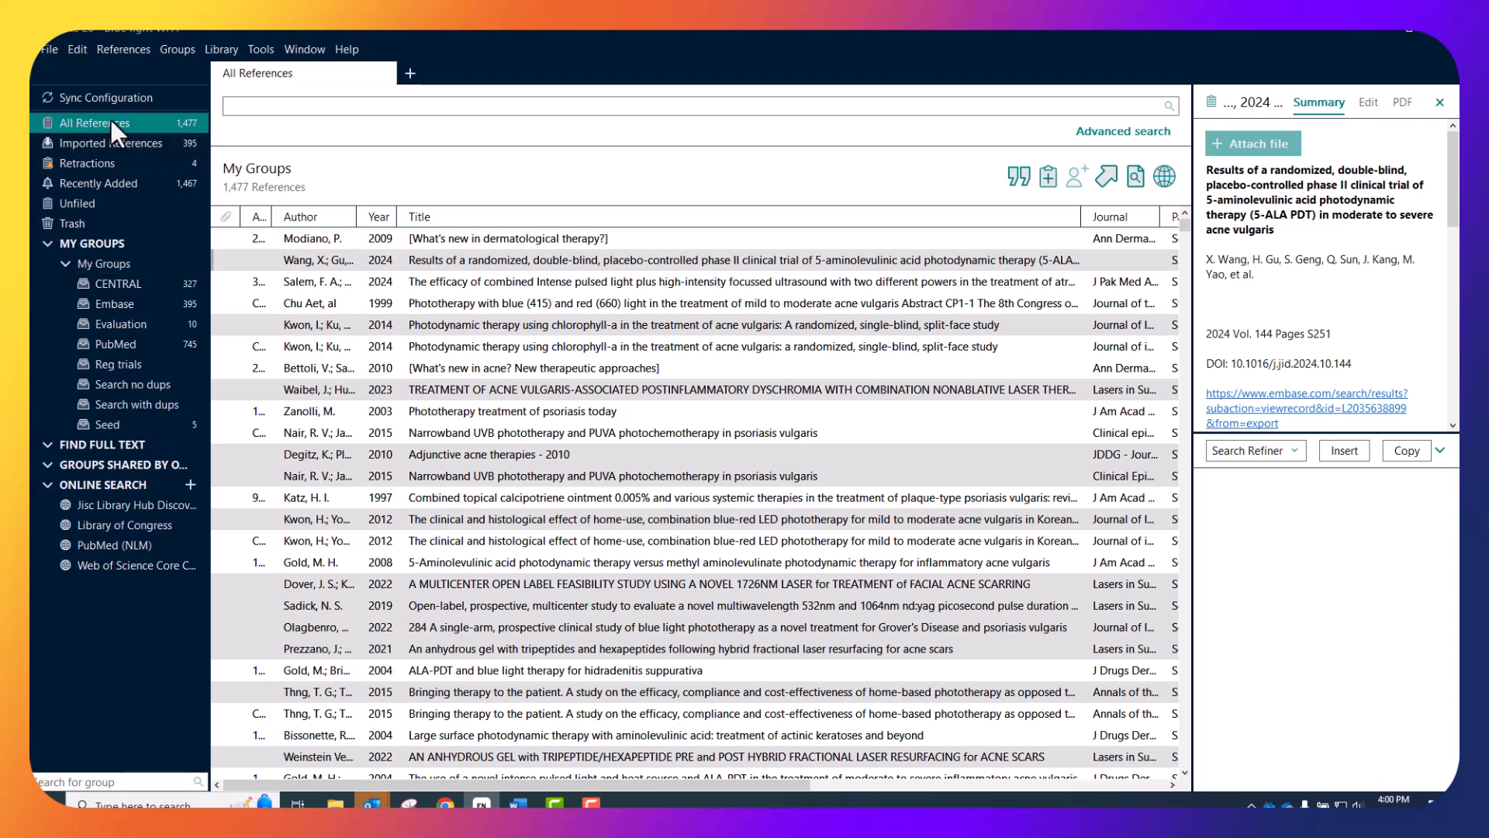
{"action": "left_click", "coordinate": [108, 182]}
{"action": "left_click", "coordinate": [154, 284]}
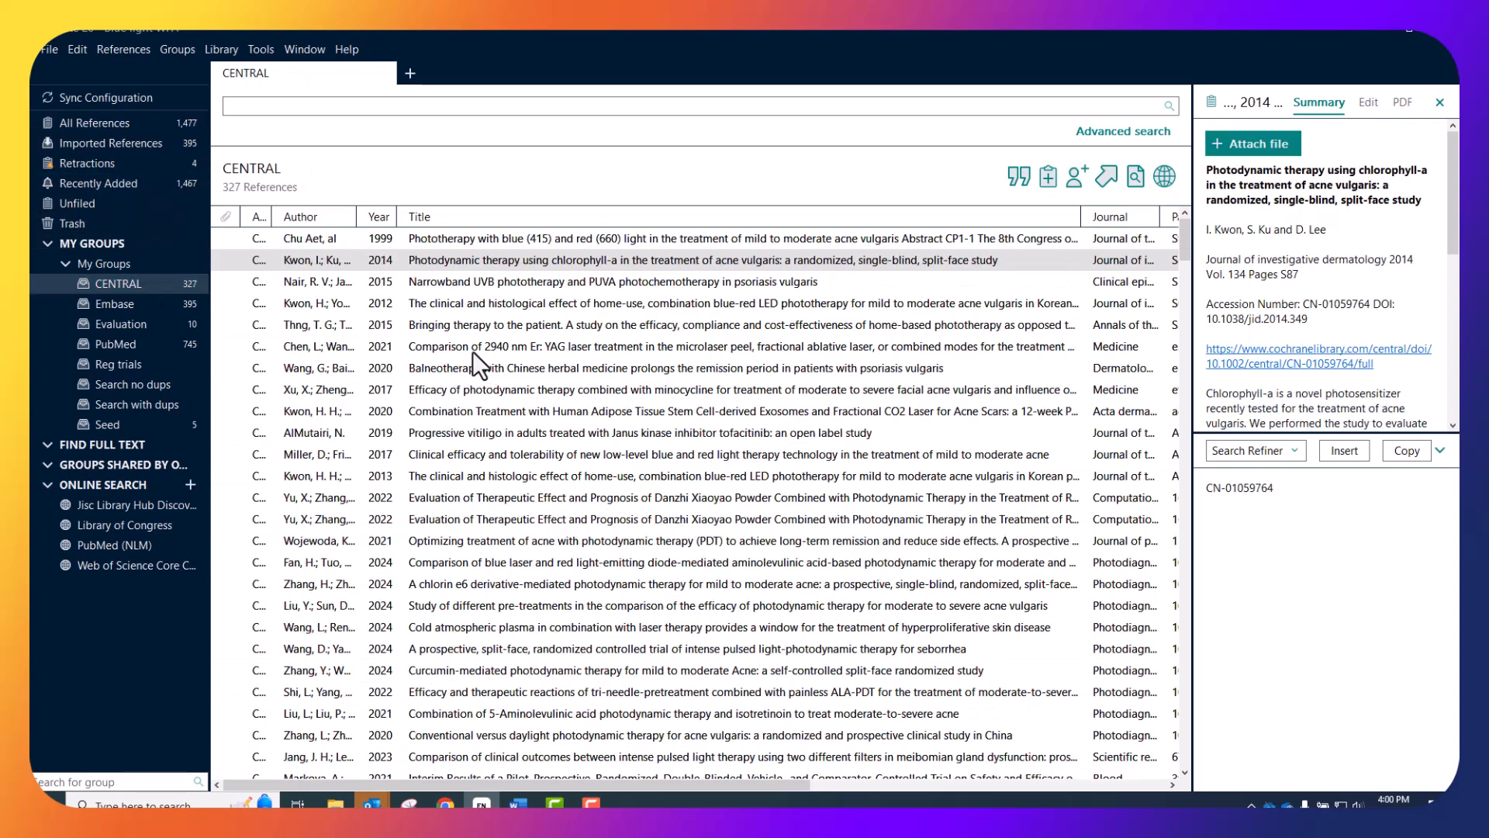
{"action": "left_click", "coordinate": [472, 349]}
{"action": "key", "text": "ctrl+a"}
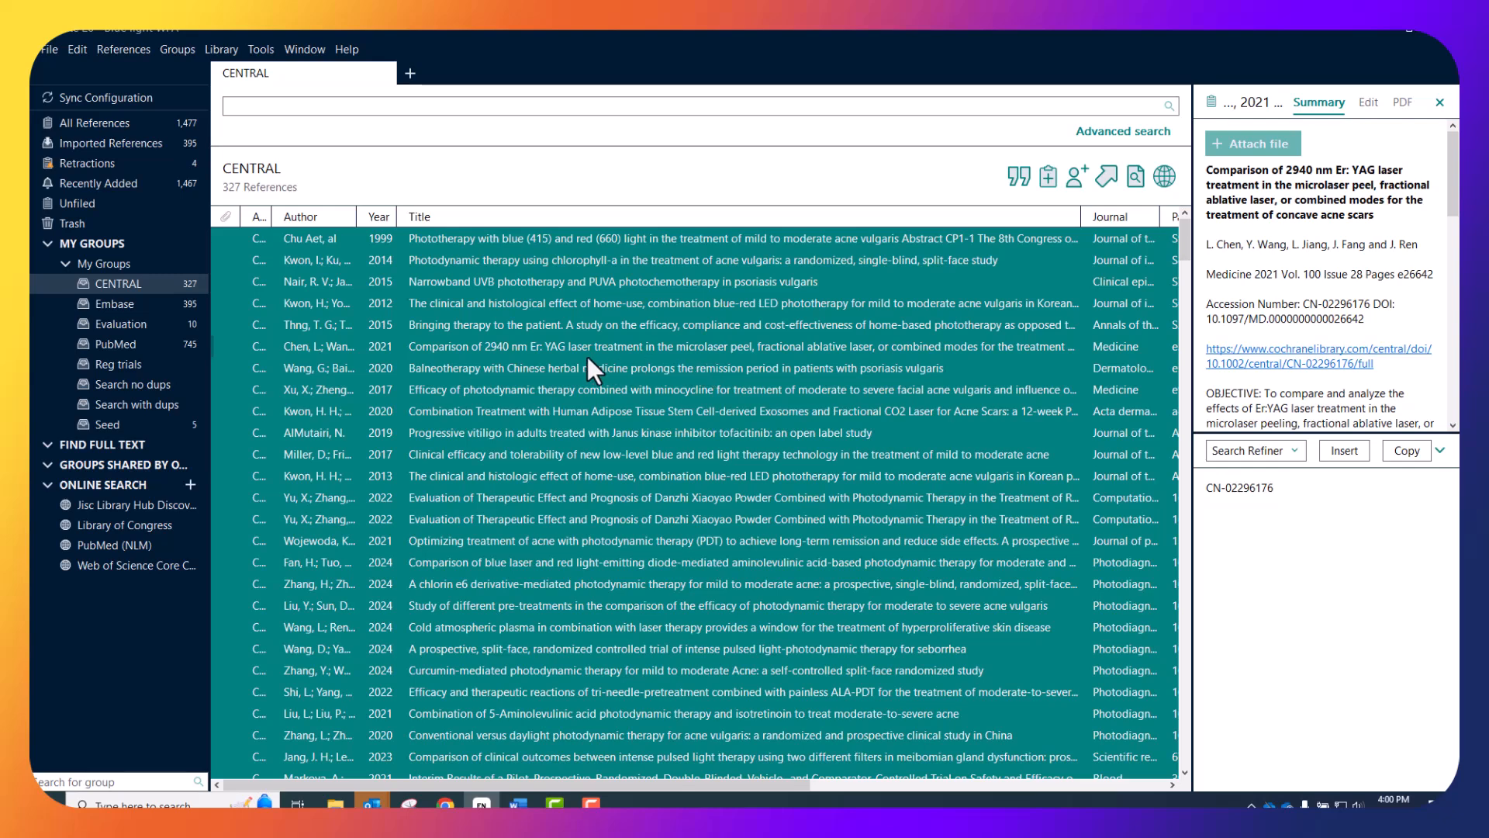
{"action": "left_click_drag", "start_coordinate": [588, 357], "coordinate": [571, 360]}
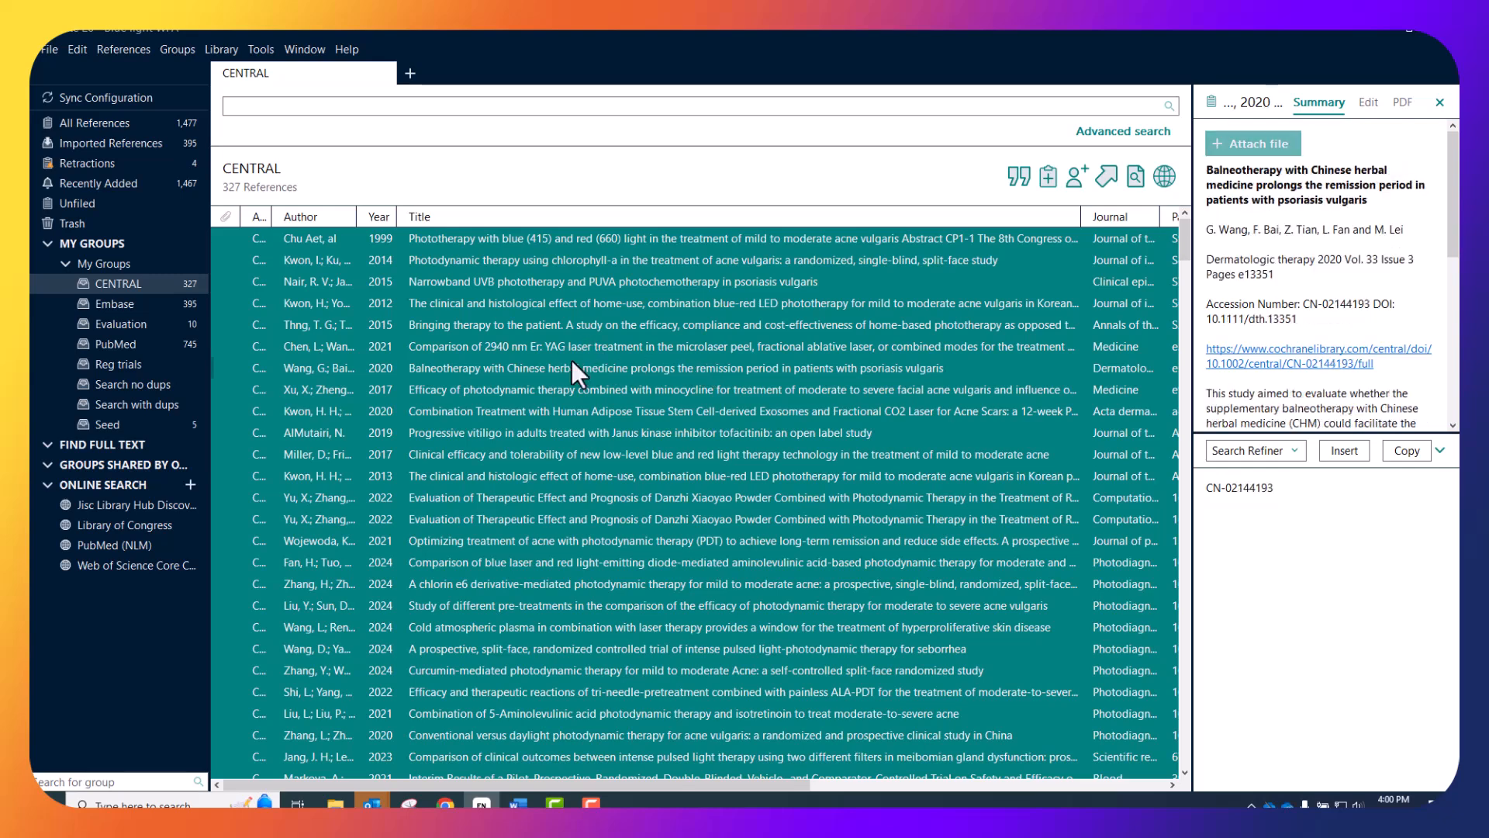
{"action": "left_click_drag", "start_coordinate": [409, 357], "coordinate": [143, 407]}
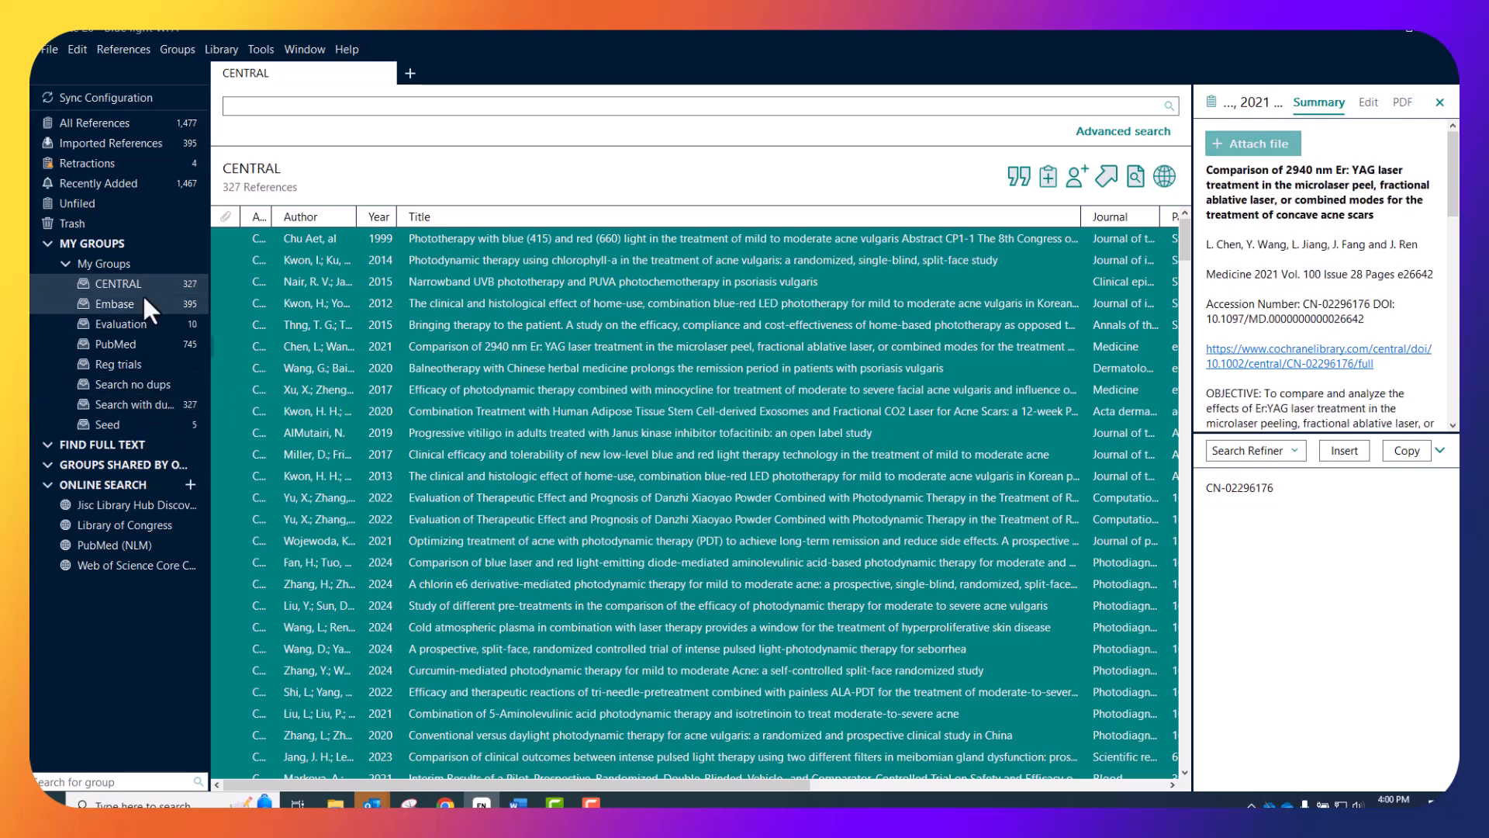
Add all references of the Embase group to the Search with dups group.
{"action": "left_click", "coordinate": [142, 289]}
{"action": "left_click", "coordinate": [146, 305]}
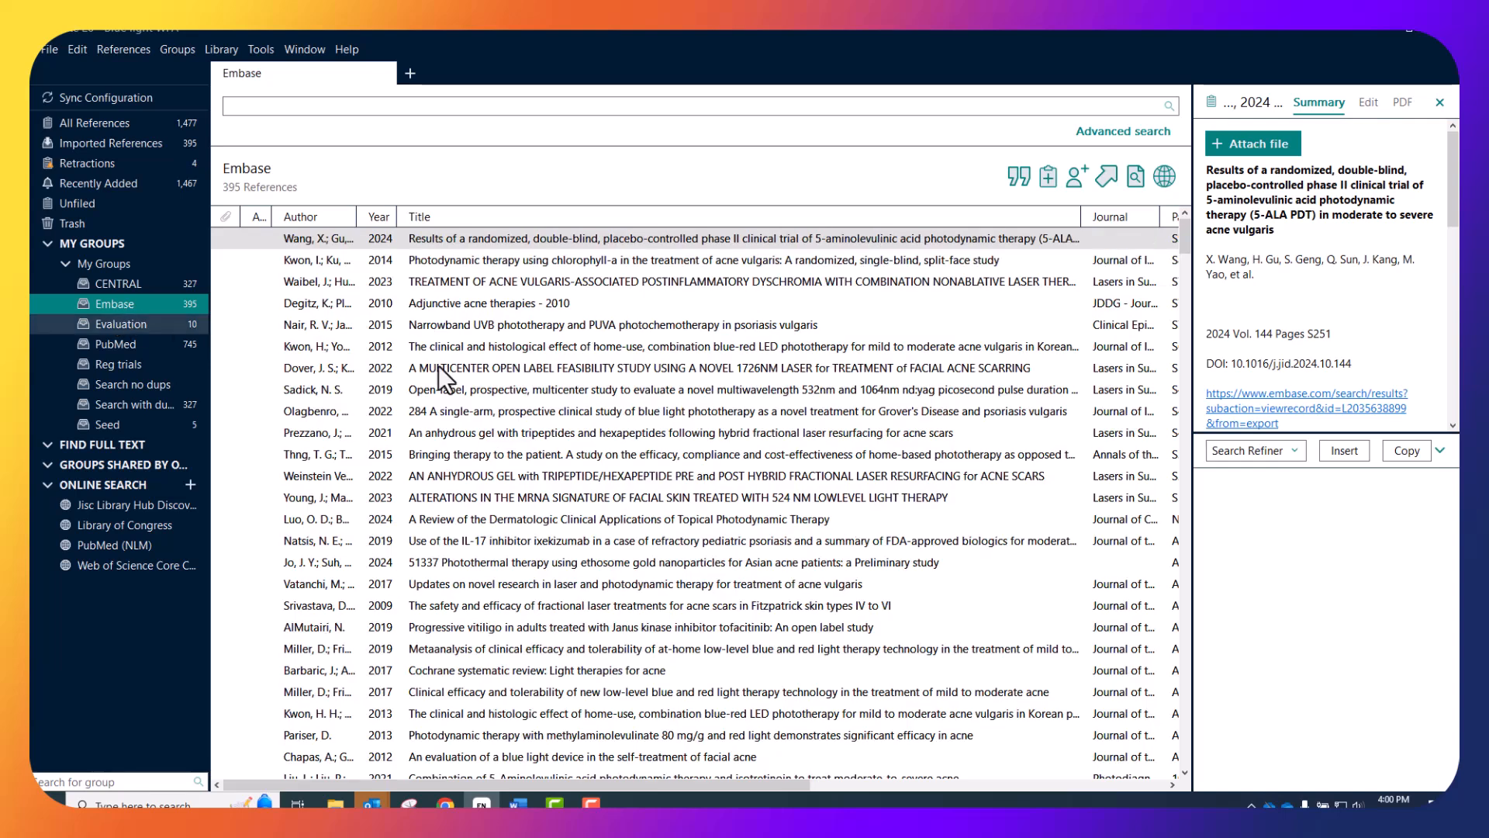
{"action": "left_click", "coordinate": [439, 366]}
{"action": "key", "text": "ctrl+a"}
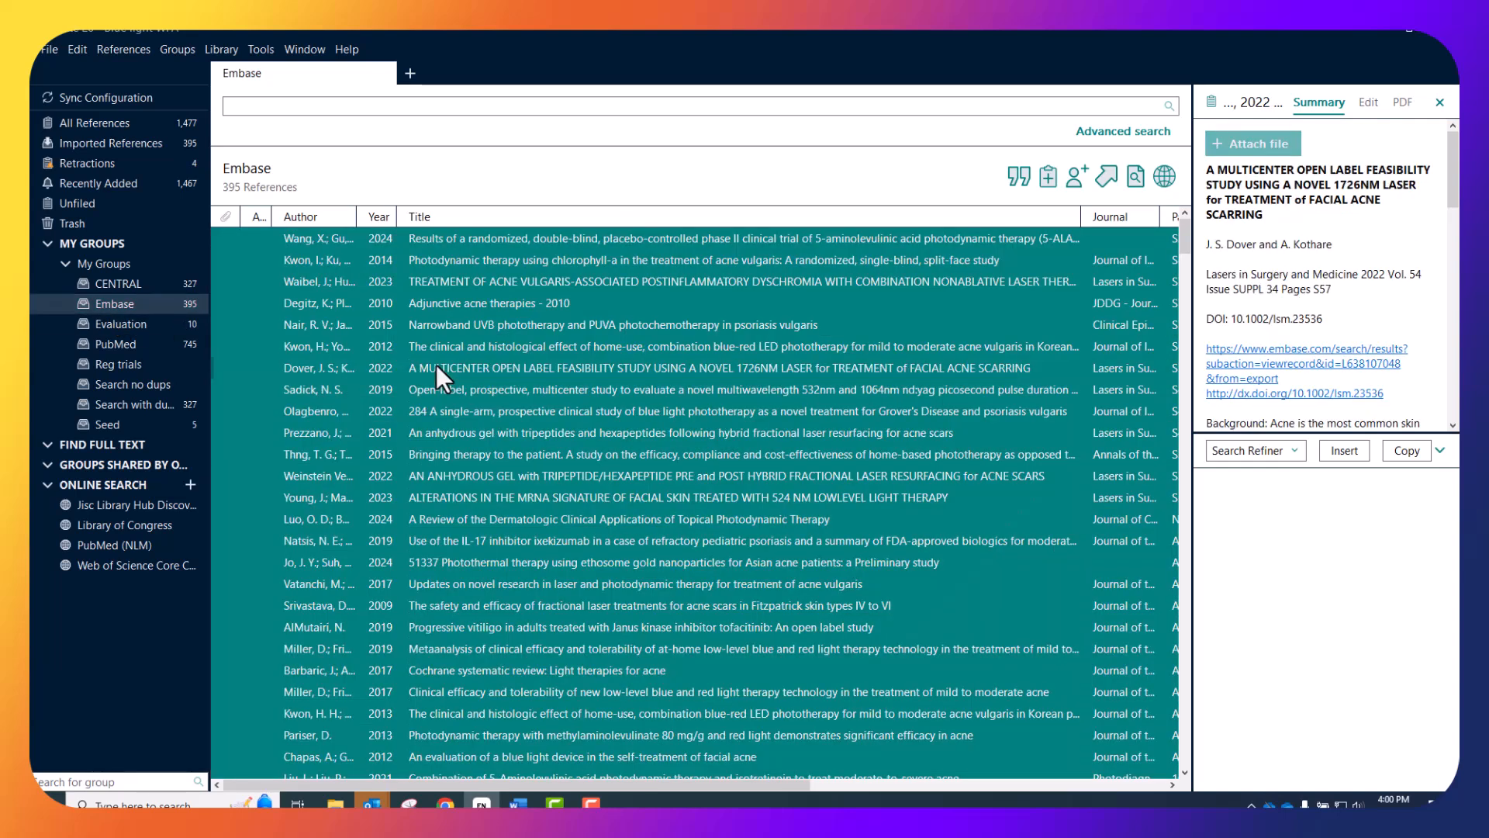
{"action": "left_click_drag", "start_coordinate": [436, 364], "coordinate": [120, 404]}
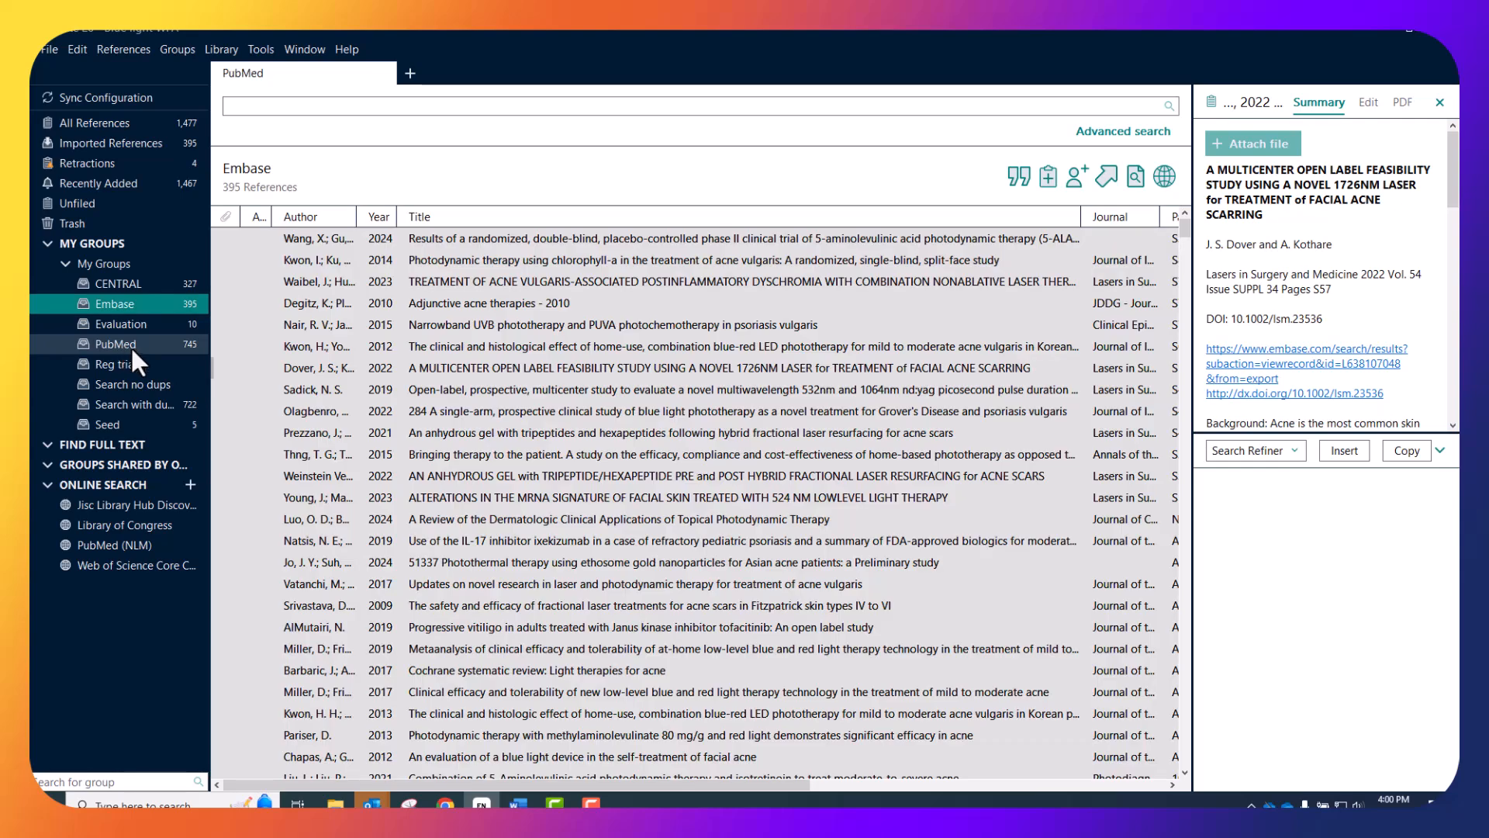
Add all references of the PubMed group to the Search with dups group.
{"action": "left_click", "coordinate": [130, 346]}
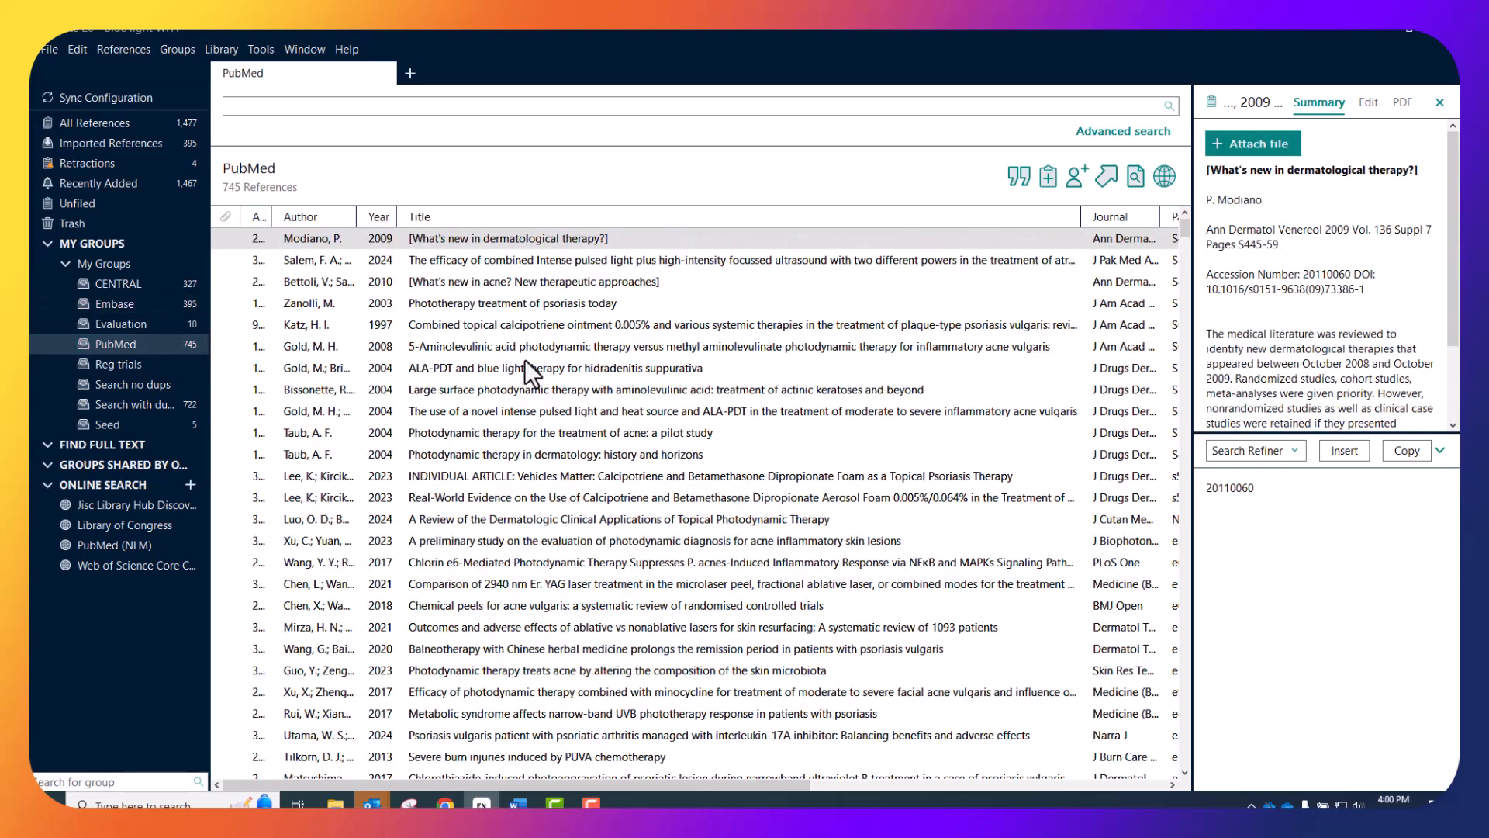
{"action": "left_click", "coordinate": [524, 360]}
{"action": "key", "text": "ctrl+a"}
{"action": "left_click_drag", "start_coordinate": [524, 360], "coordinate": [121, 399]}
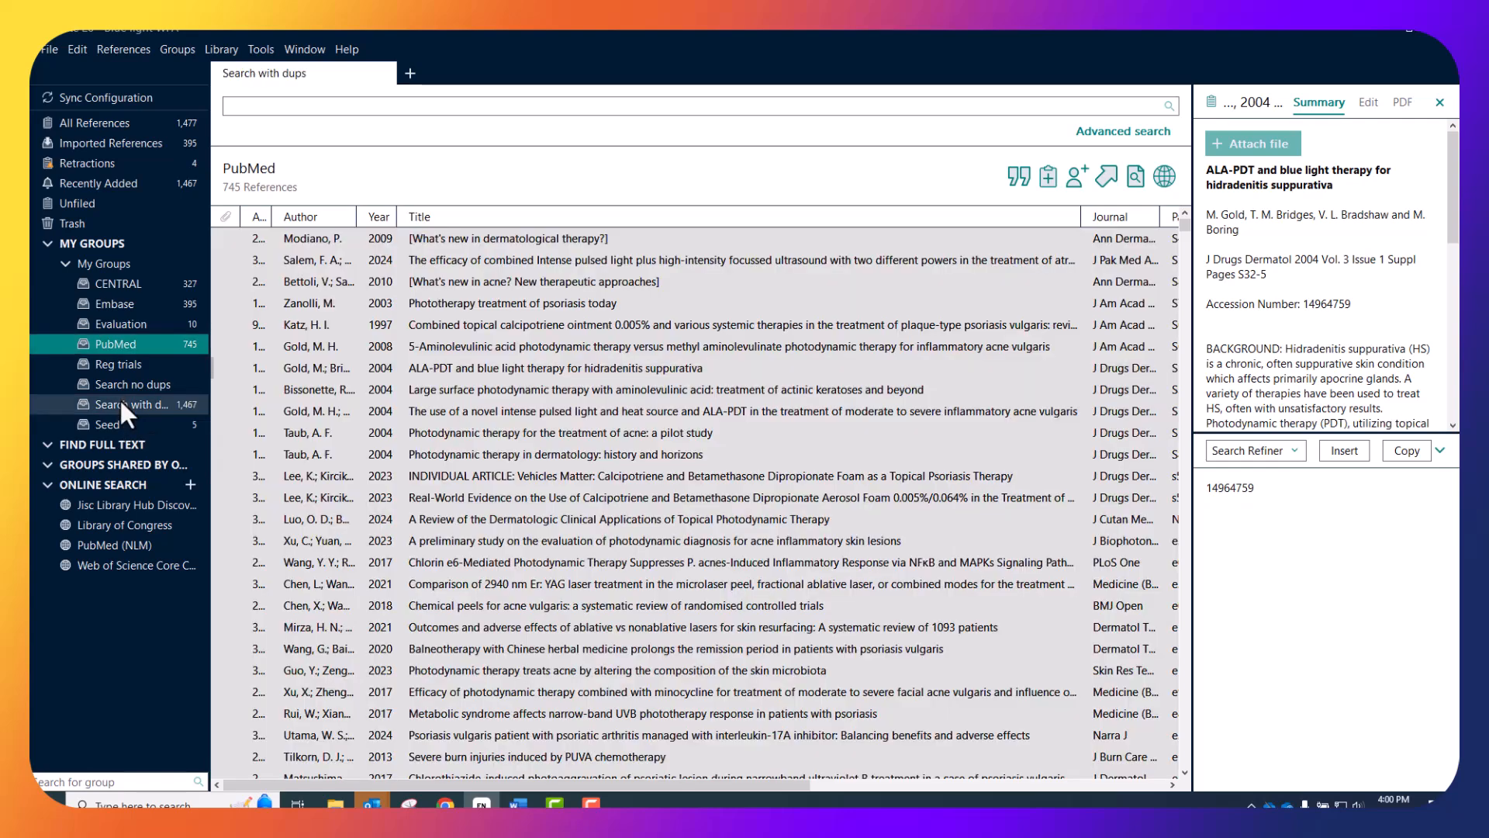
In the Search with dups group, close the reference preview, widen the Journal column and sort the references by journal.
{"action": "left_click", "coordinate": [119, 398]}
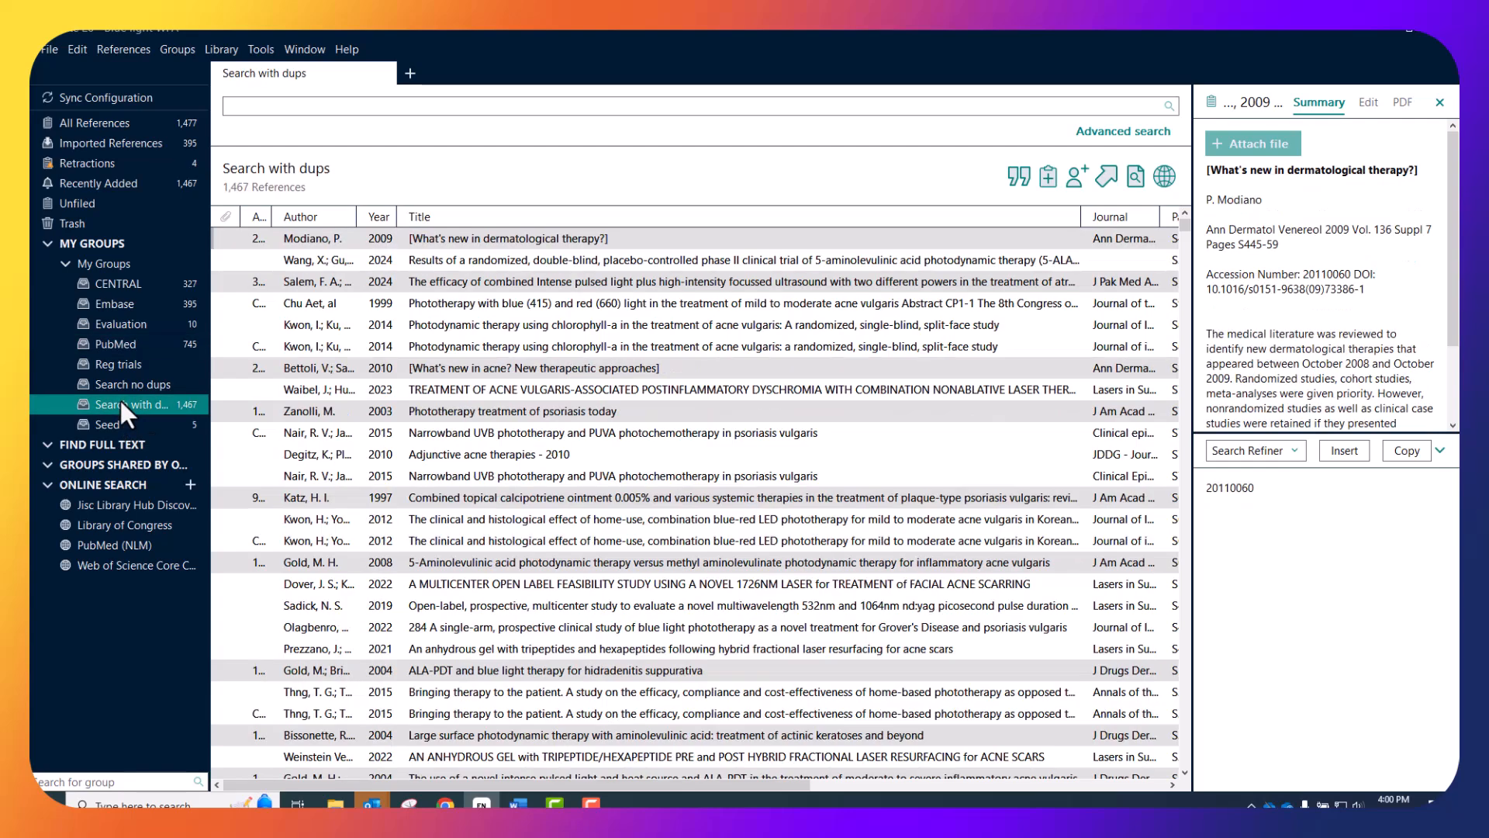
{"action": "left_click", "coordinate": [1439, 104]}
{"action": "left_click_drag", "start_coordinate": [1080, 217], "coordinate": [1131, 217]}
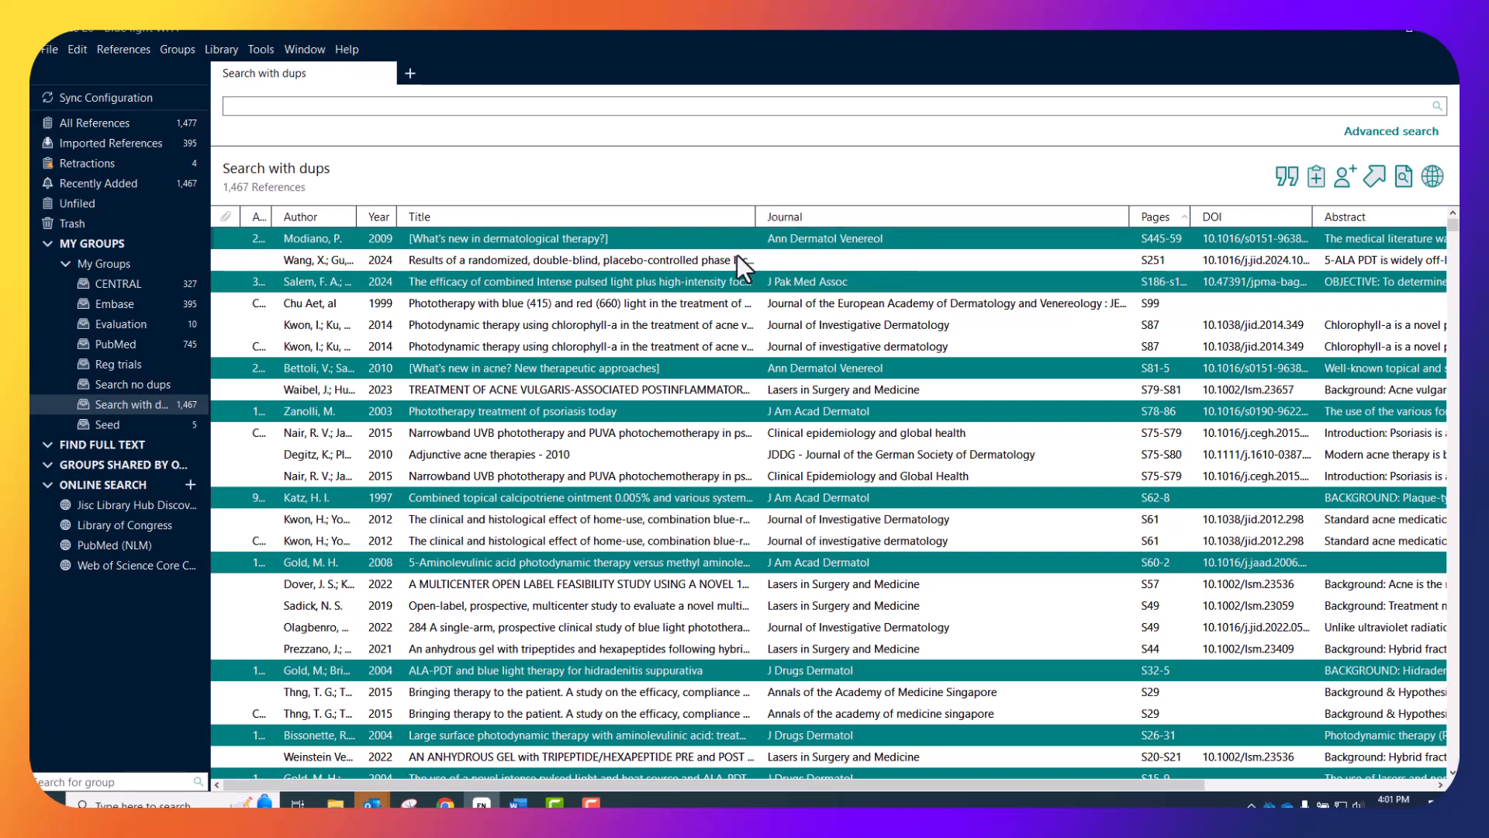
{"action": "left_click", "coordinate": [737, 258]}
{"action": "left_click", "coordinate": [853, 215]}
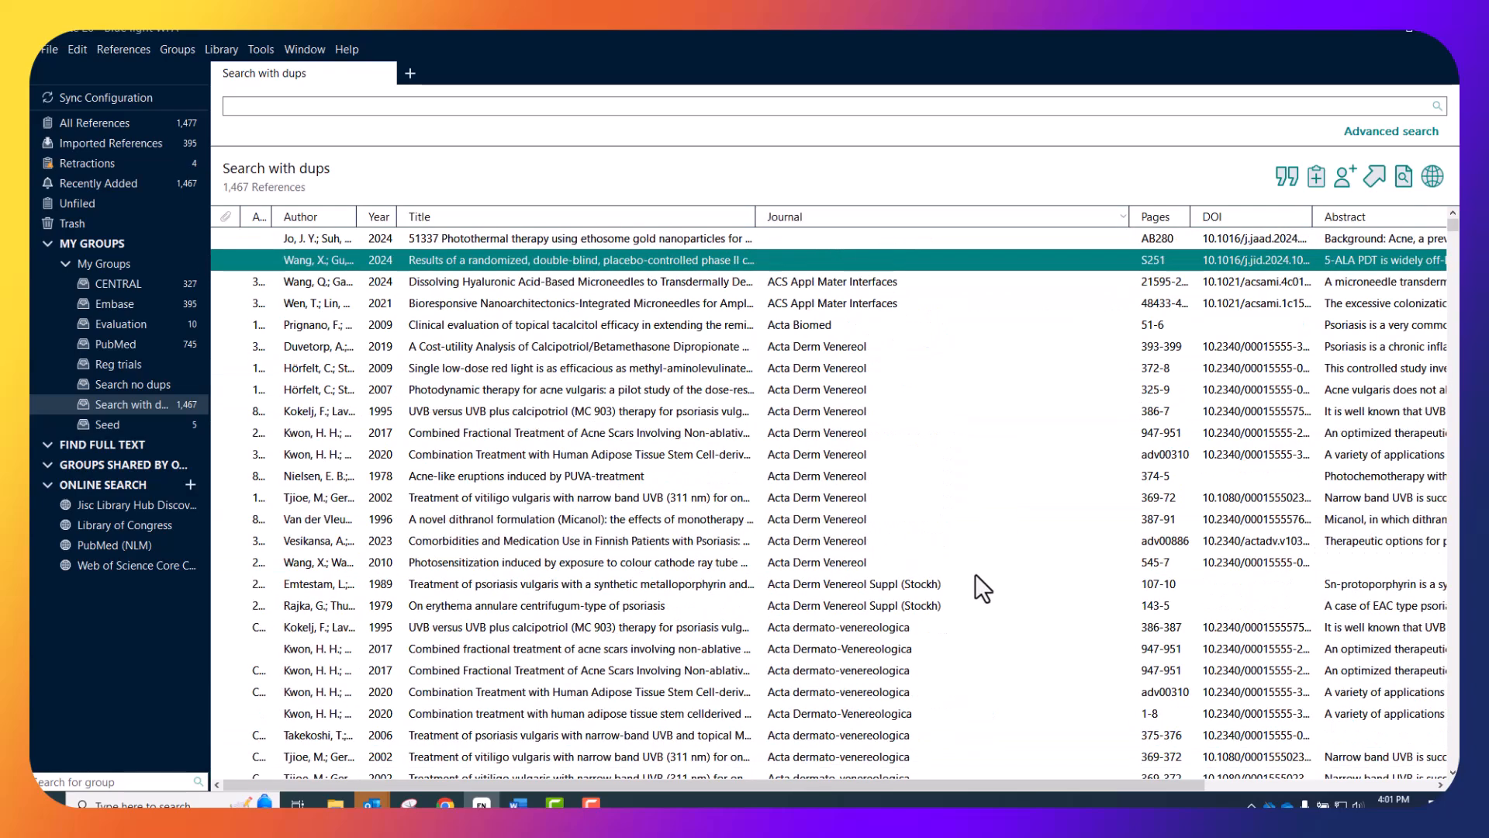
{"action": "scroll", "coordinate": [978, 565], "scroll_direction": "down", "scroll_amount": 3}
{"action": "scroll", "coordinate": [1349, 356], "scroll_direction": "down", "scroll_amount": 6}
{"action": "left_click_drag", "start_coordinate": [1453, 236], "coordinate": [1454, 410]}
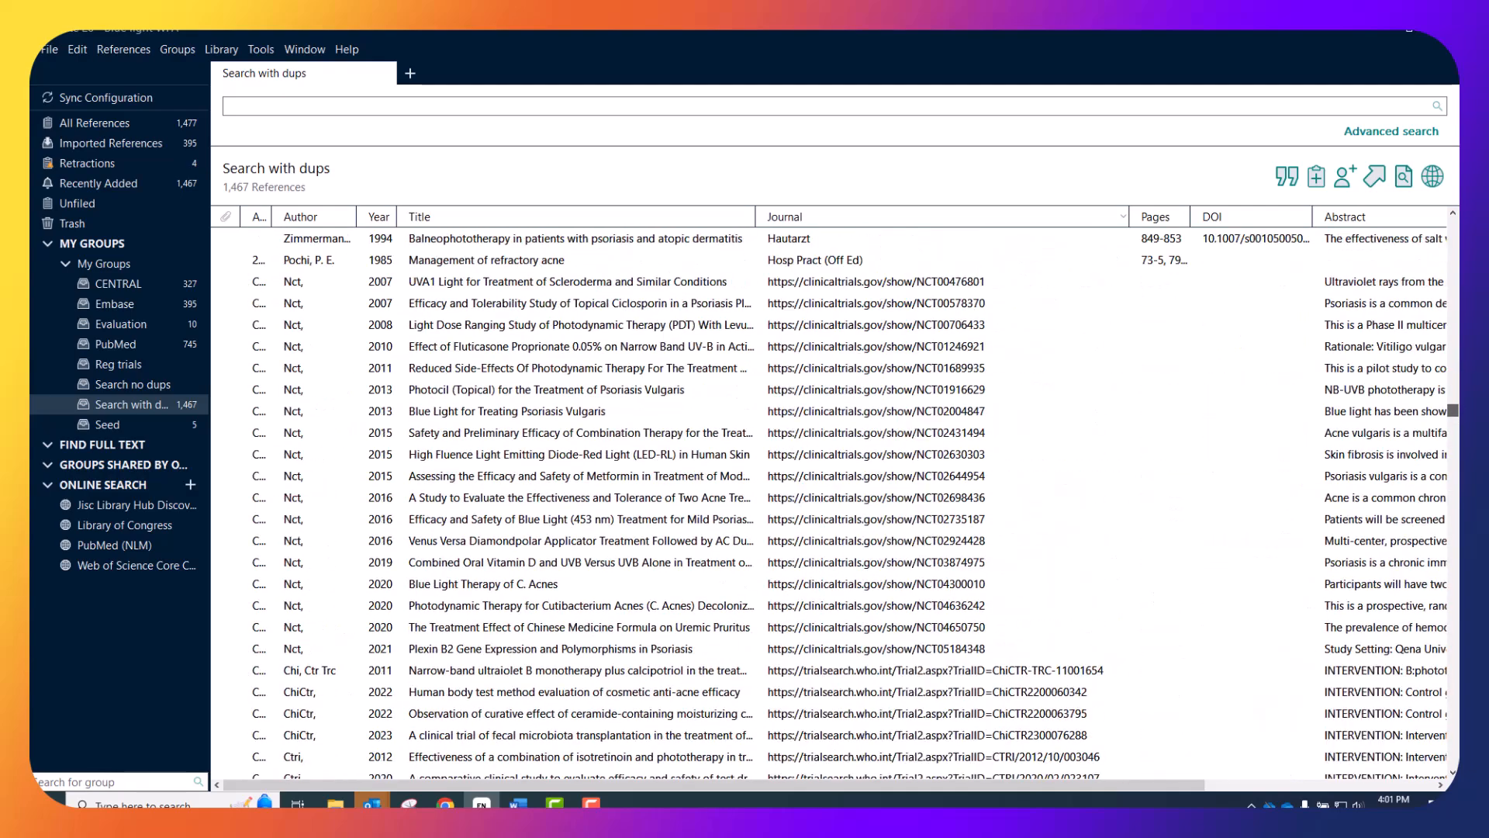
{"action": "left_click", "coordinate": [807, 288]}
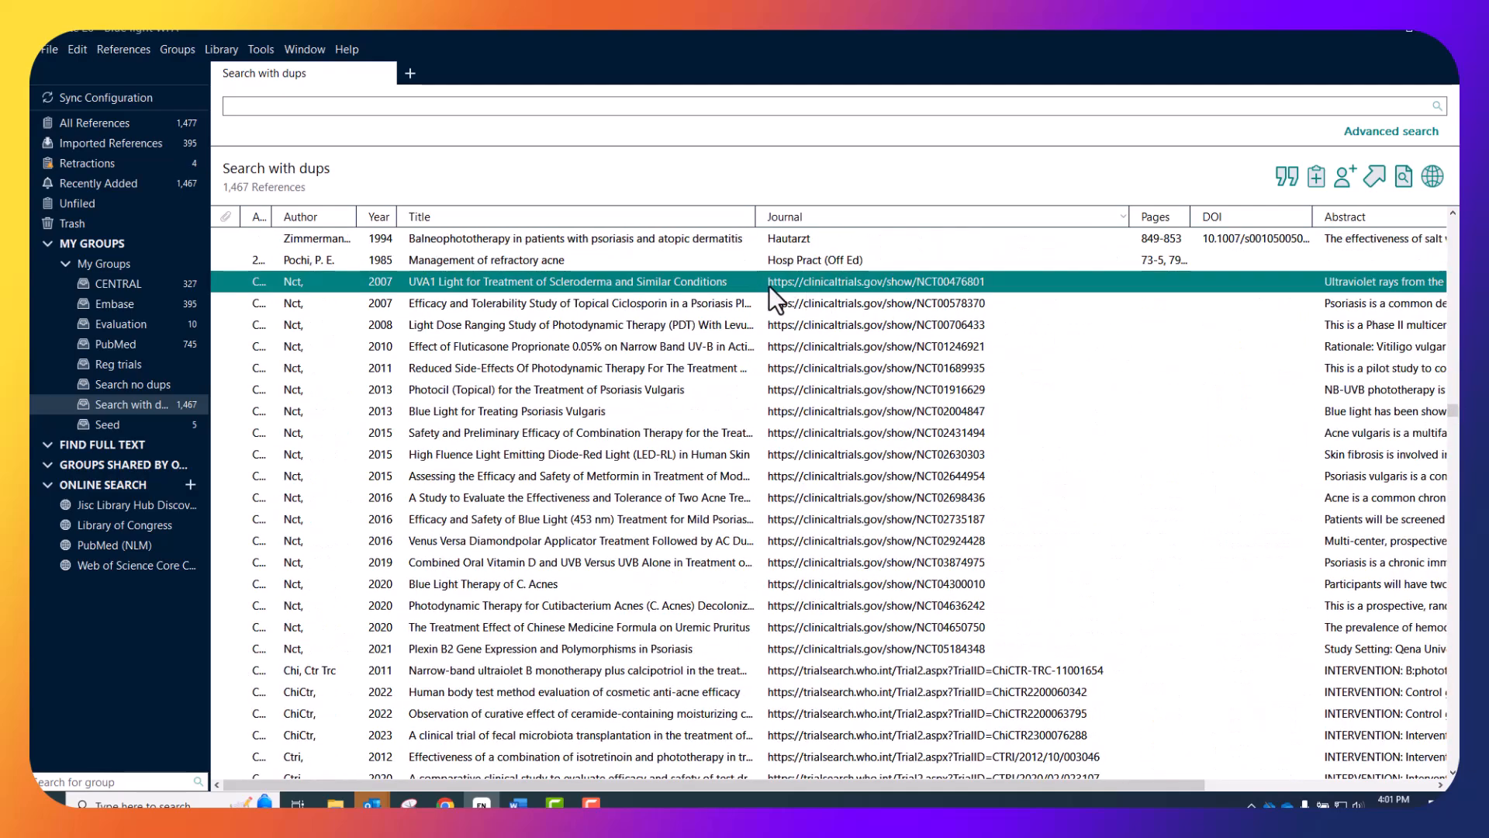
{"action": "scroll", "coordinate": [816, 404], "scroll_direction": "down", "scroll_amount": 15}
{"action": "scroll", "coordinate": [821, 398], "scroll_direction": "up", "scroll_amount": 4}
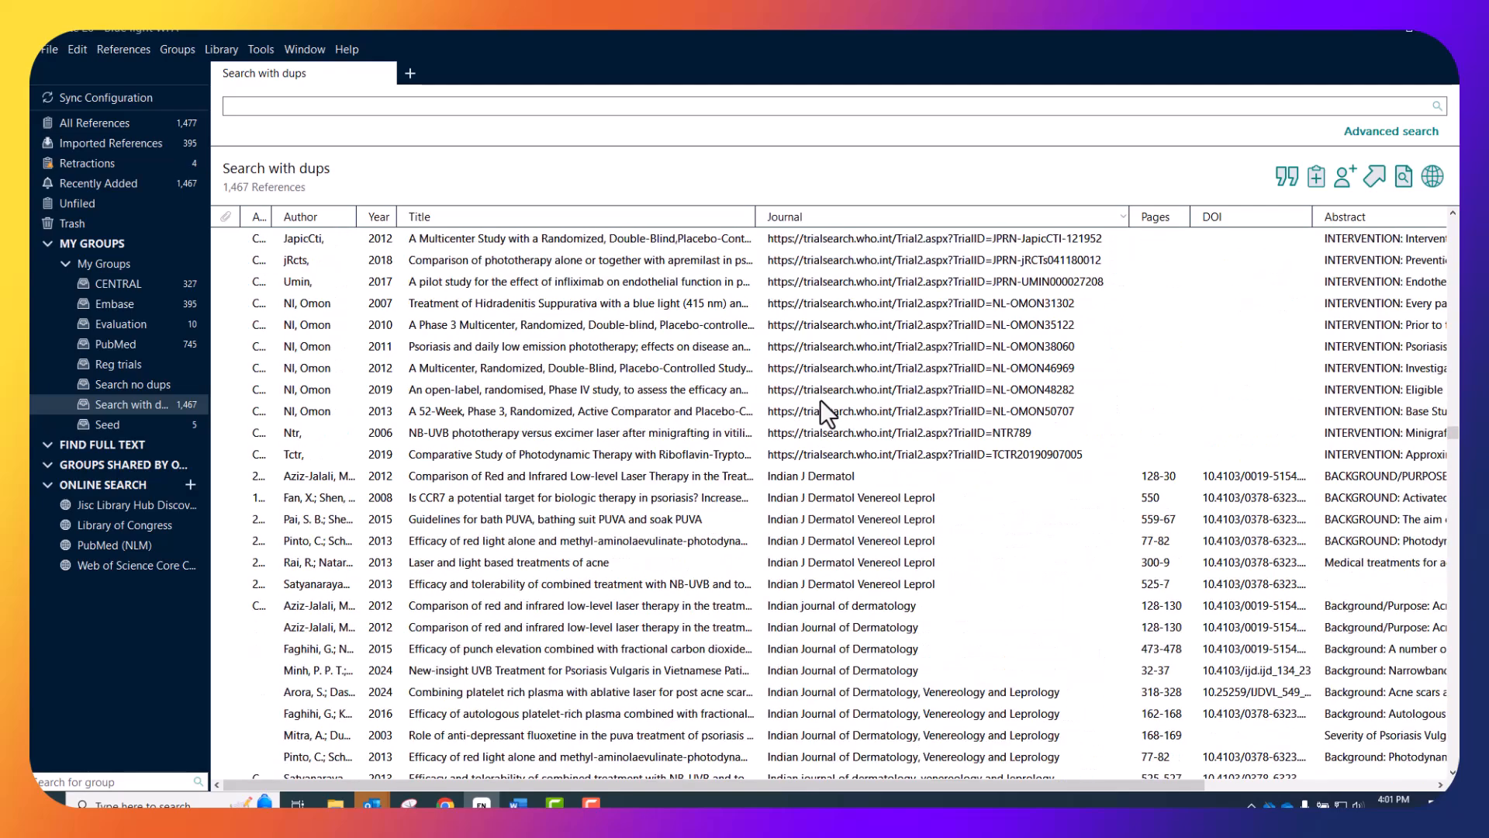
{"action": "left_click", "coordinate": [845, 453], "text": "shift"}
{"action": "left_click_drag", "start_coordinate": [855, 344], "coordinate": [135, 363]}
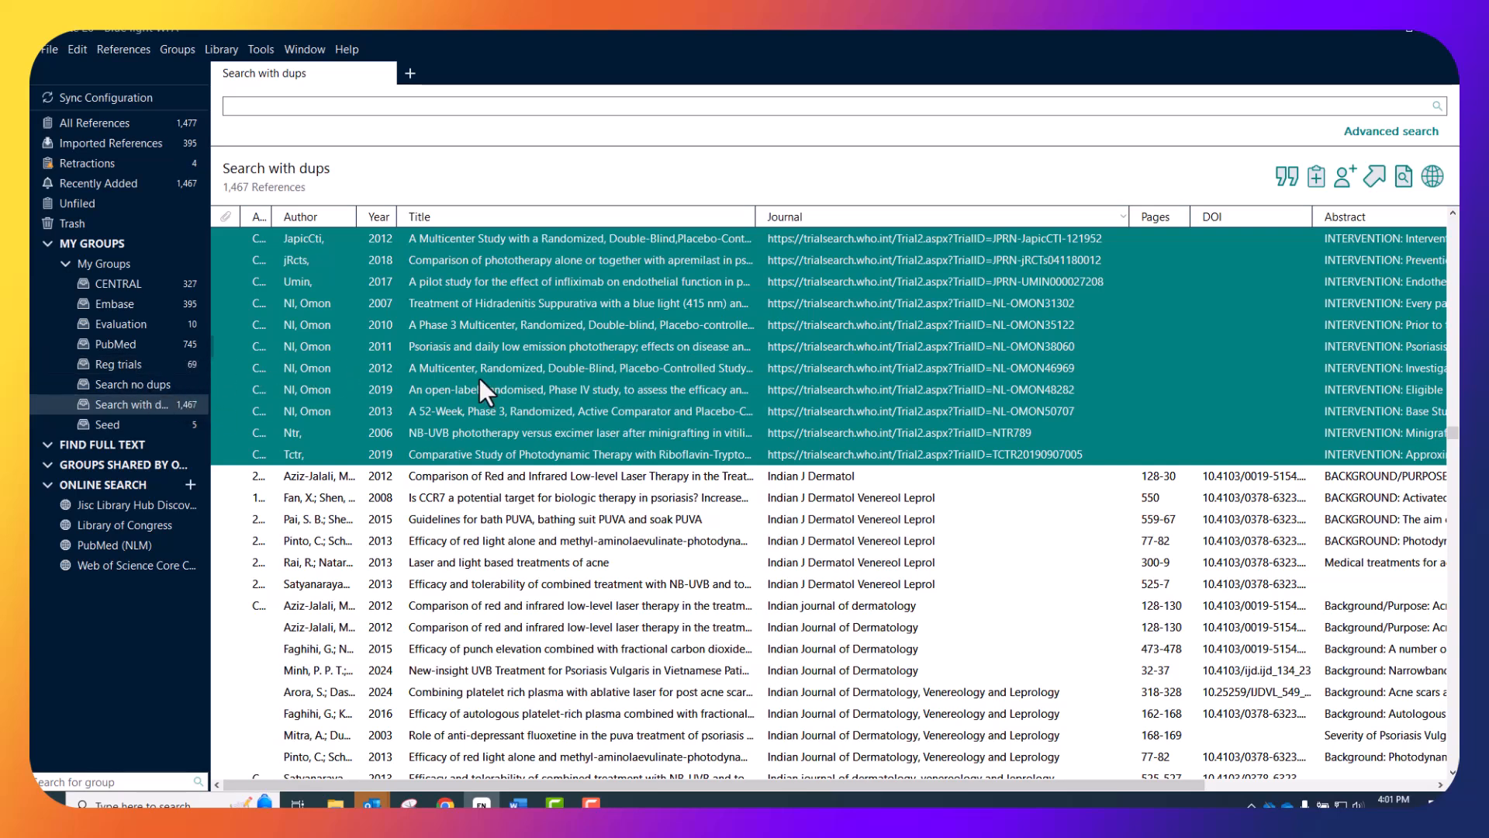
Remove the selected trial registry records from the Search with dups group and reopen that group.
{"action": "key", "text": "Delete"}
{"action": "left_click", "coordinate": [141, 404]}
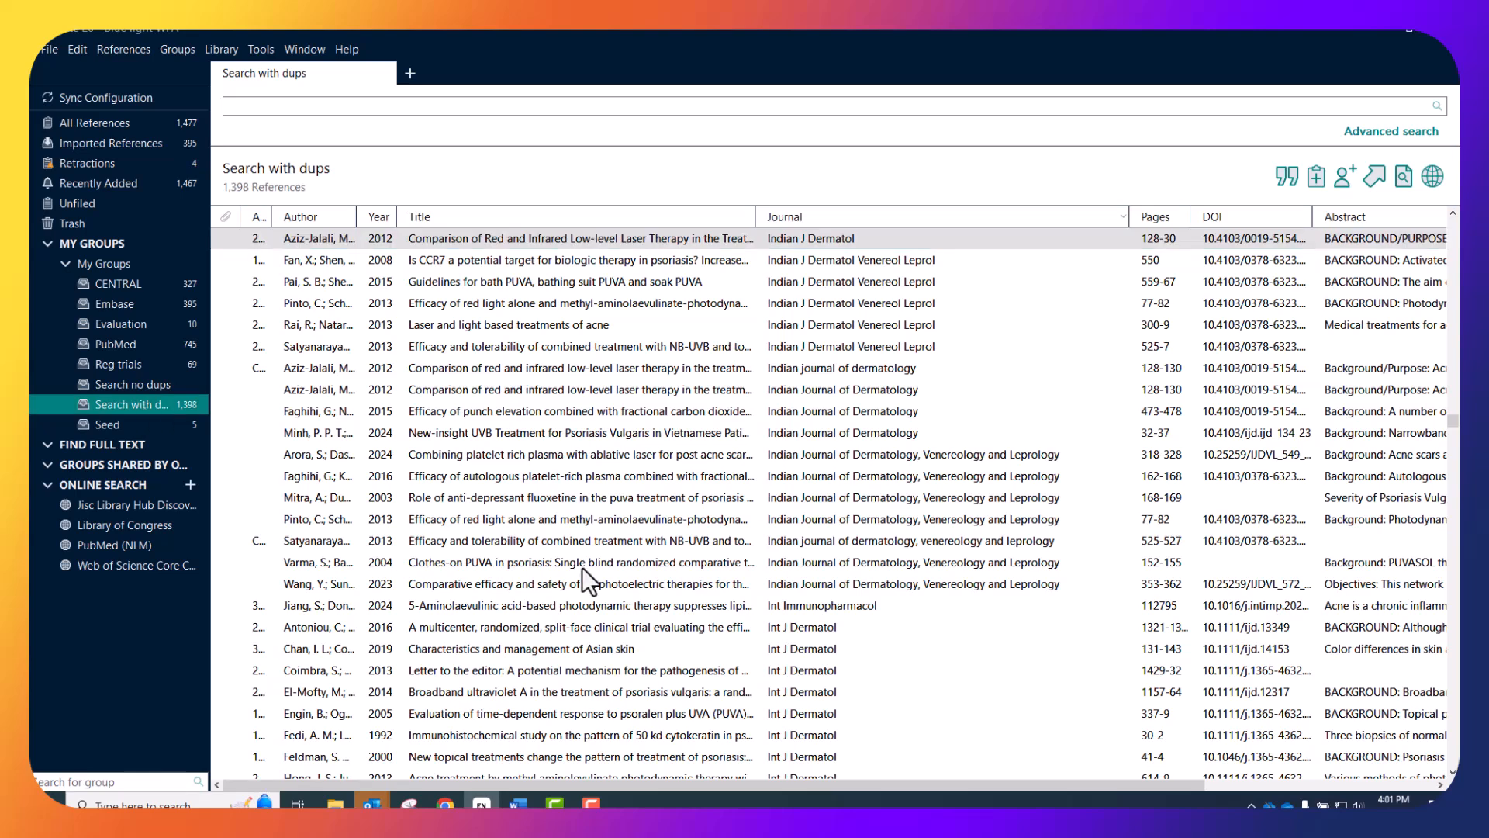
{"action": "left_click", "coordinate": [126, 282]}
{"action": "left_click", "coordinate": [128, 399]}
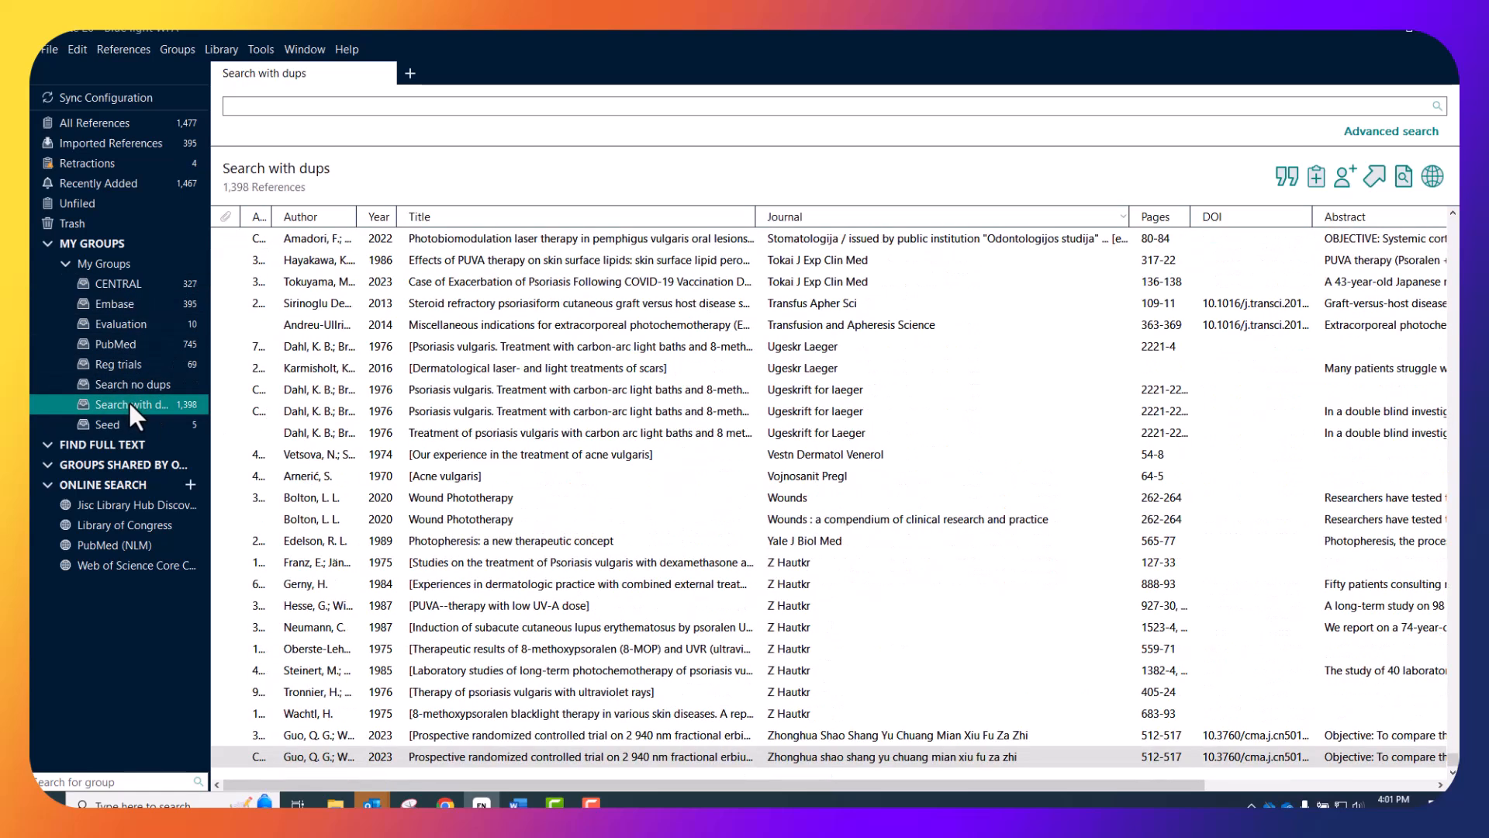
Export all references of the Search with dups group to Downloads as an XML file named Blue light with dups.
{"action": "left_click", "coordinate": [495, 346]}
{"action": "key", "text": "ctrl+a"}
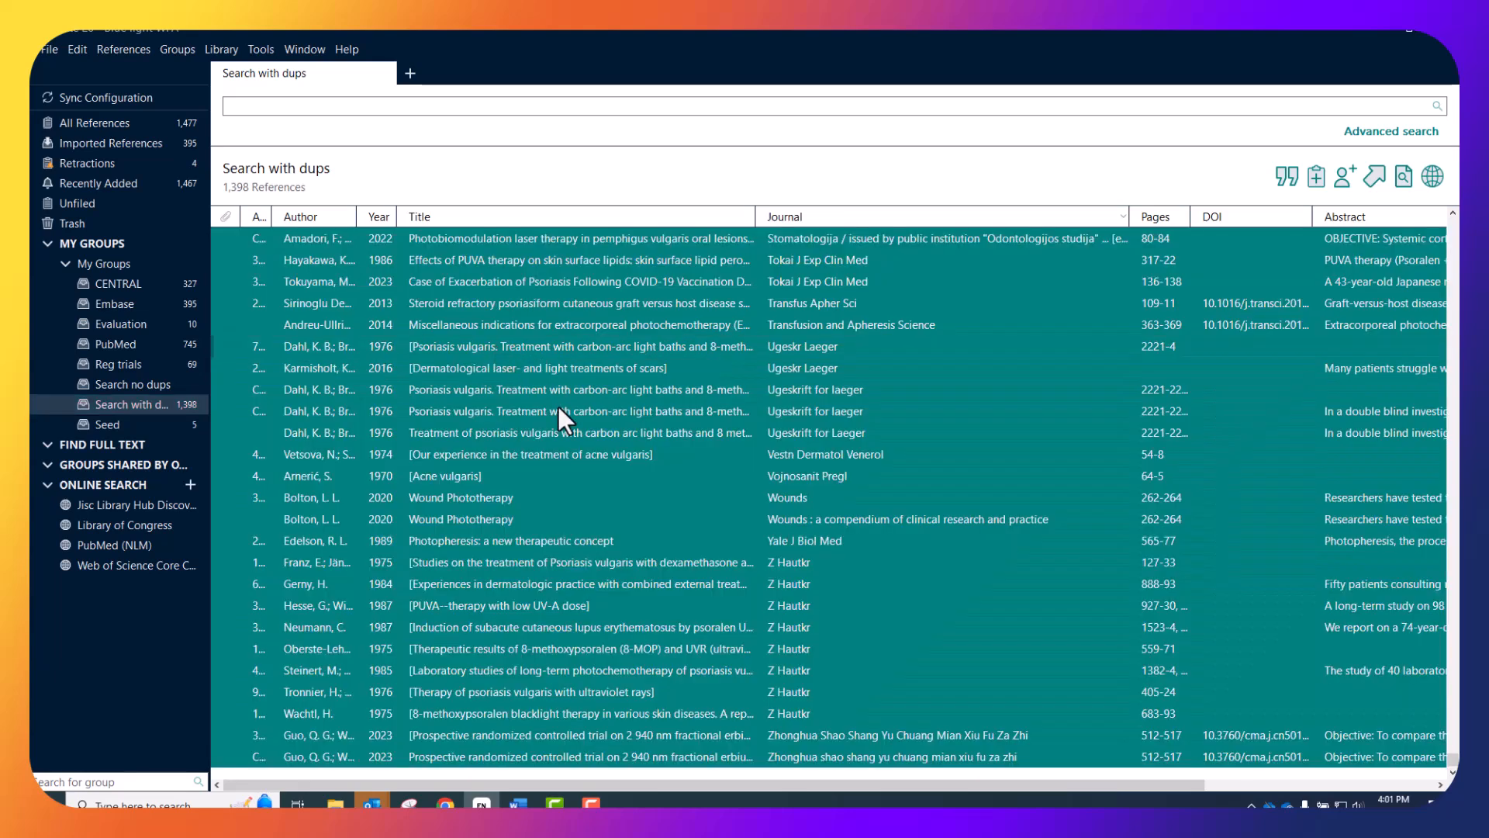
{"action": "left_click", "coordinate": [47, 50]}
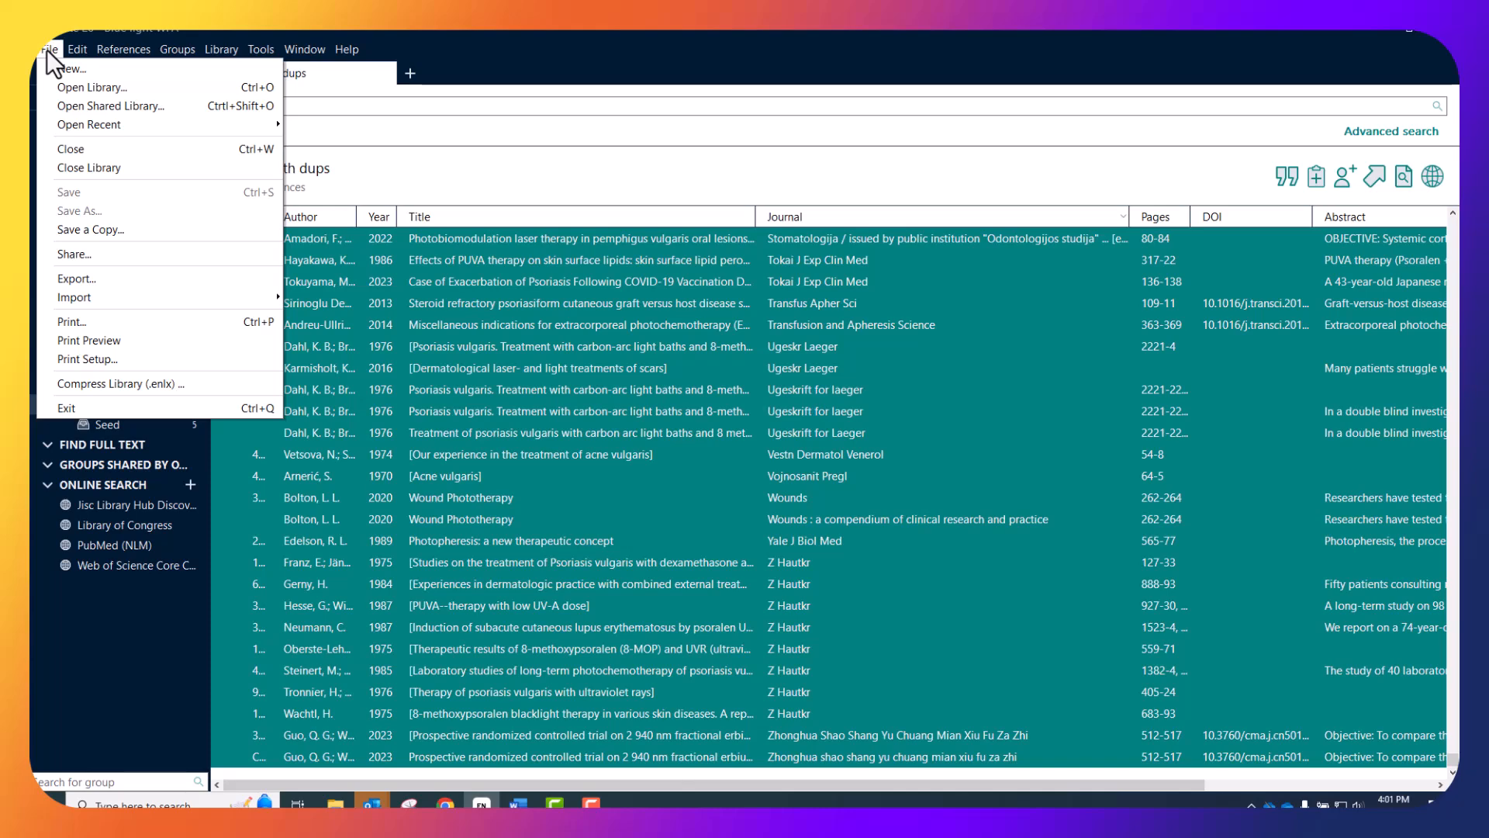
{"action": "left_click", "coordinate": [101, 278]}
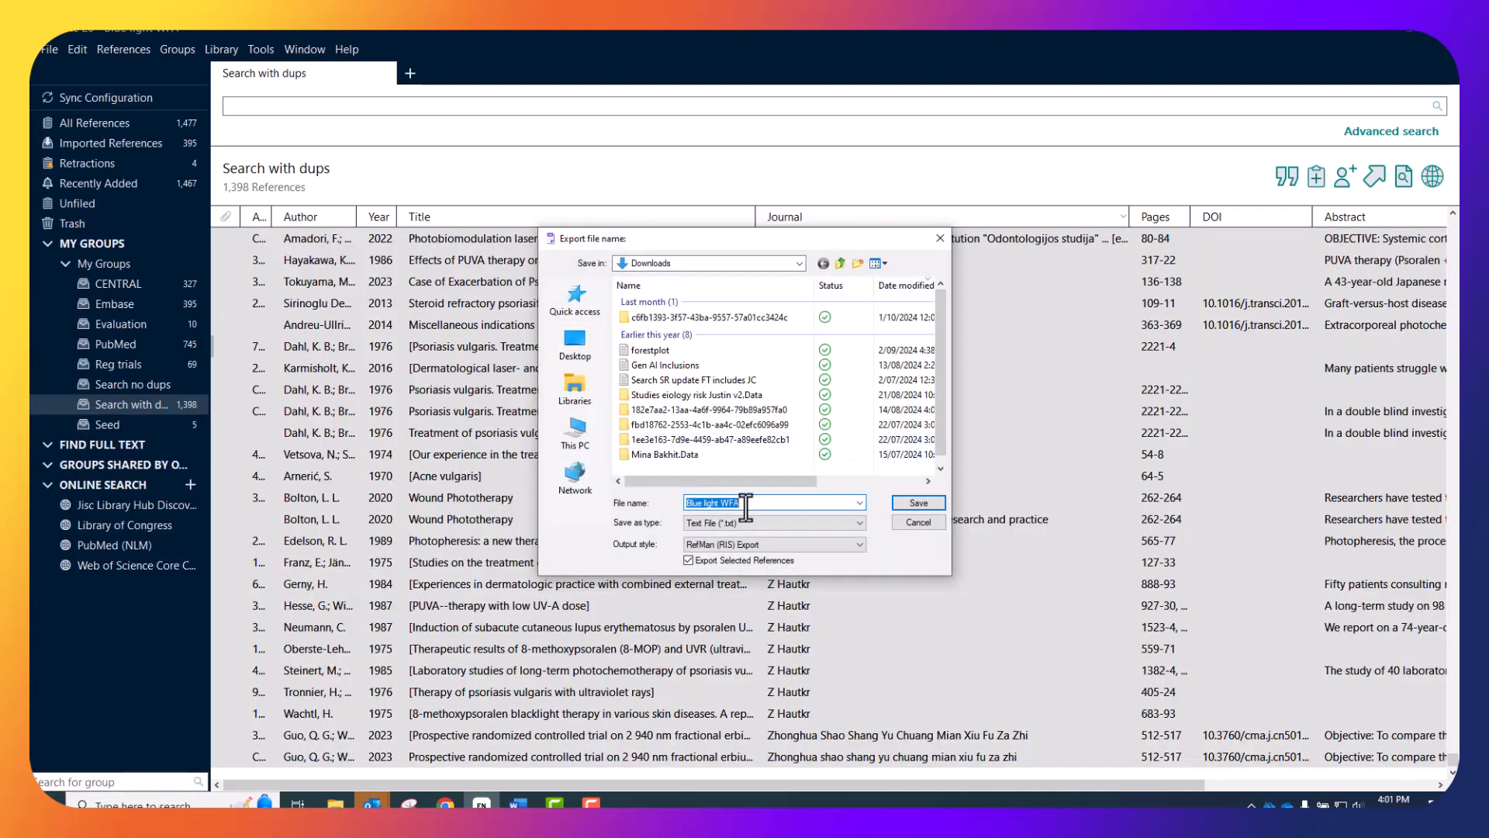
{"action": "left_click", "coordinate": [706, 523]}
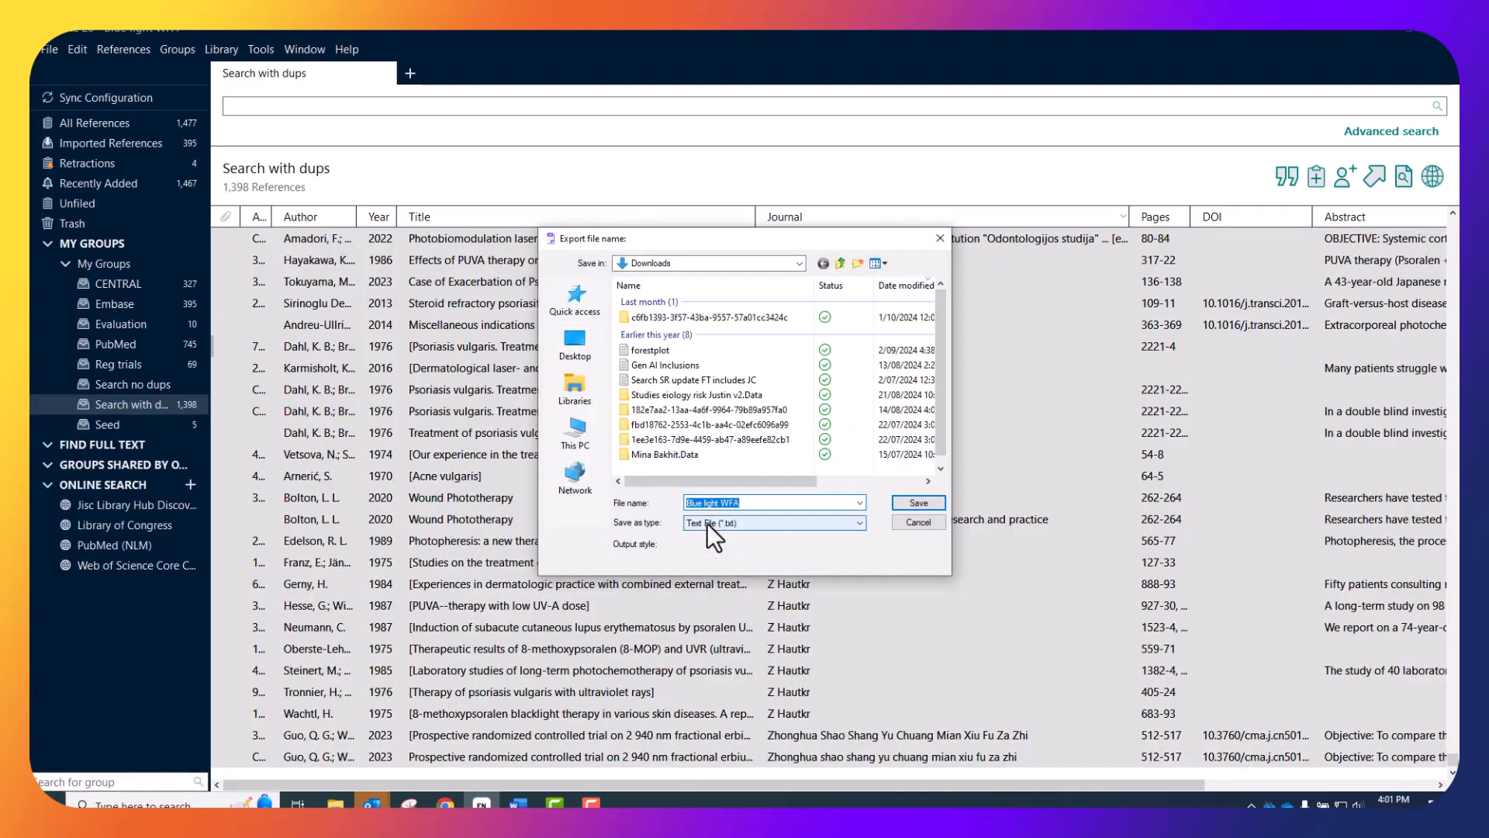
{"action": "left_click", "coordinate": [728, 566]}
{"action": "left_click", "coordinate": [767, 503]}
{"action": "key", "text": "BackSpace"}
{"action": "key", "text": "BackSpace"}
{"action": "key", "text": "BackSpace"}
{"action": "type", "text": "with dups"}
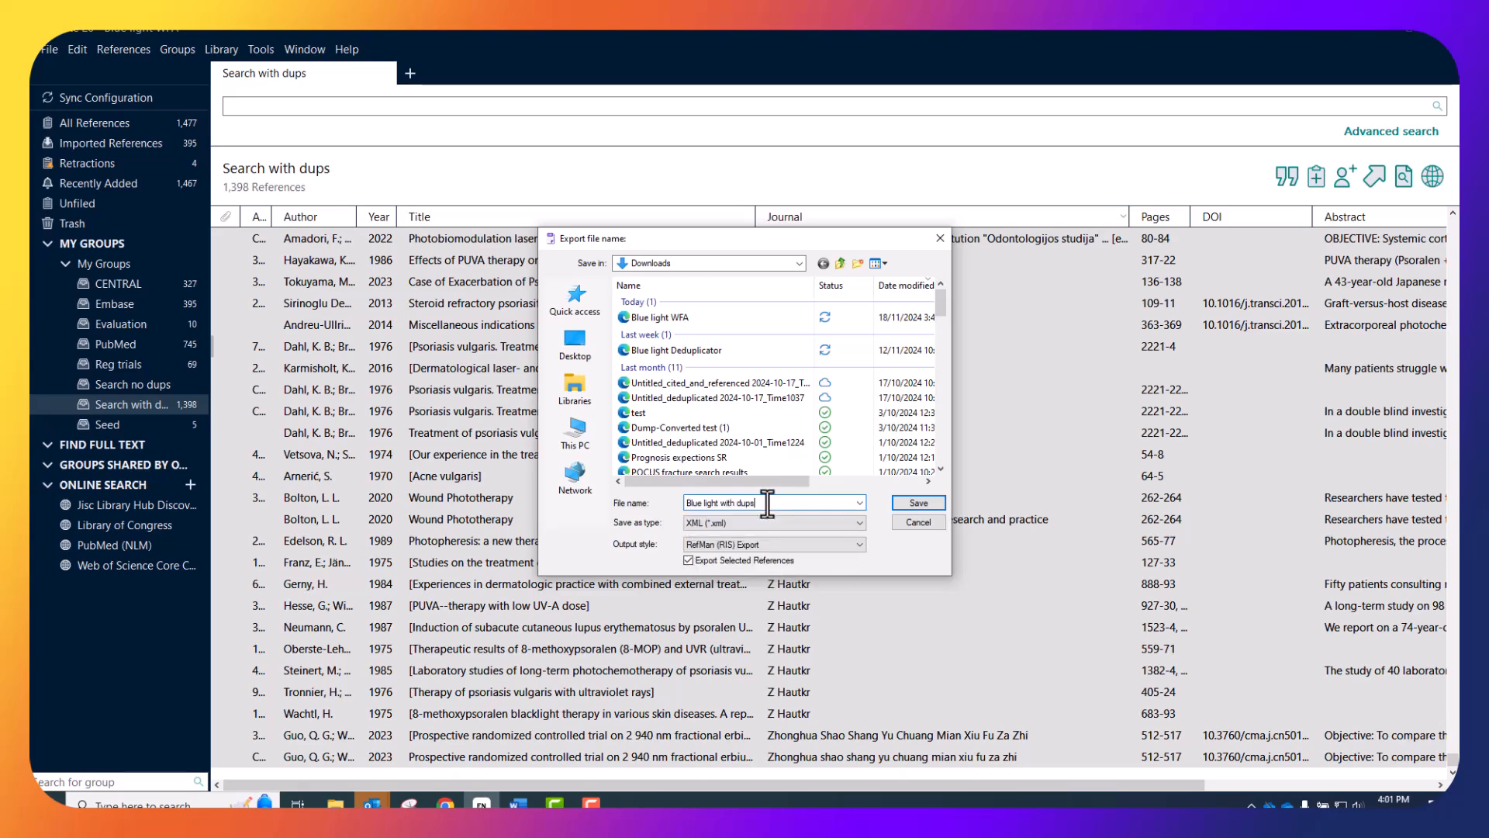
{"action": "key", "text": "Return"}
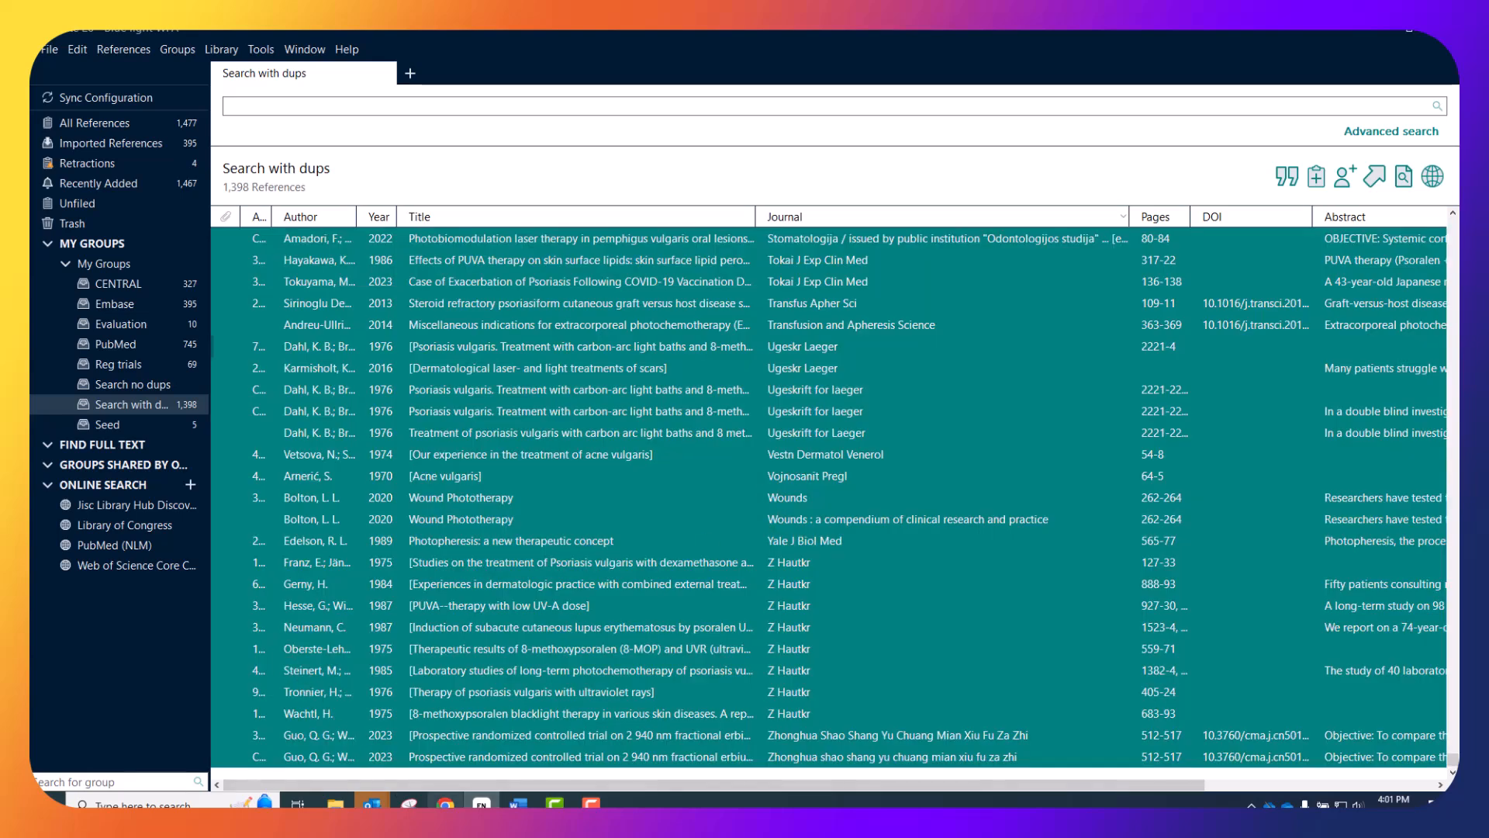
Switch to TERA in the browser, open the Deduplicator and leave the loaded library to choose another one.
{"action": "left_click", "coordinate": [445, 804]}
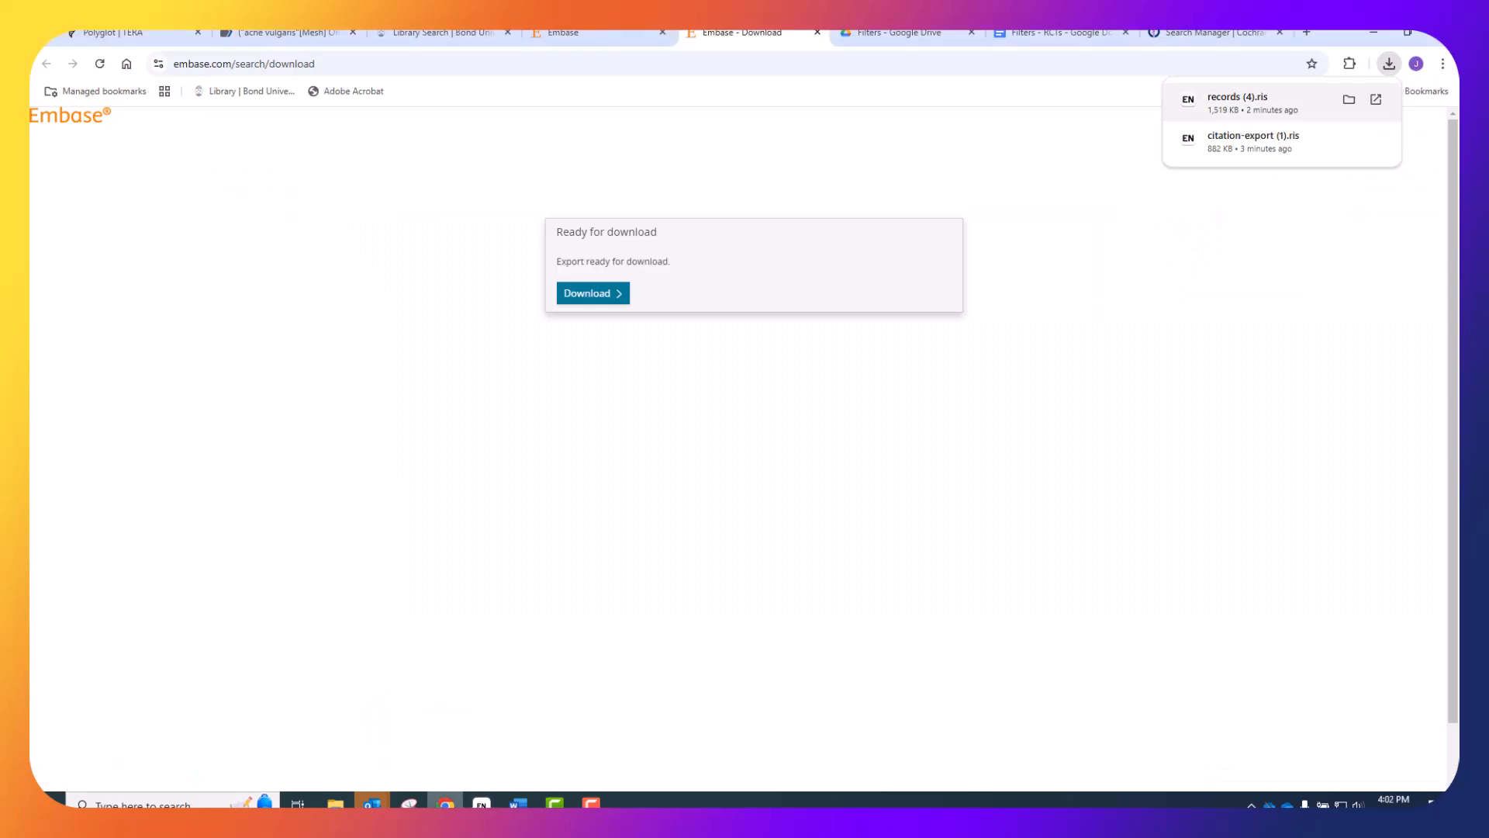
{"action": "left_click", "coordinate": [116, 33]}
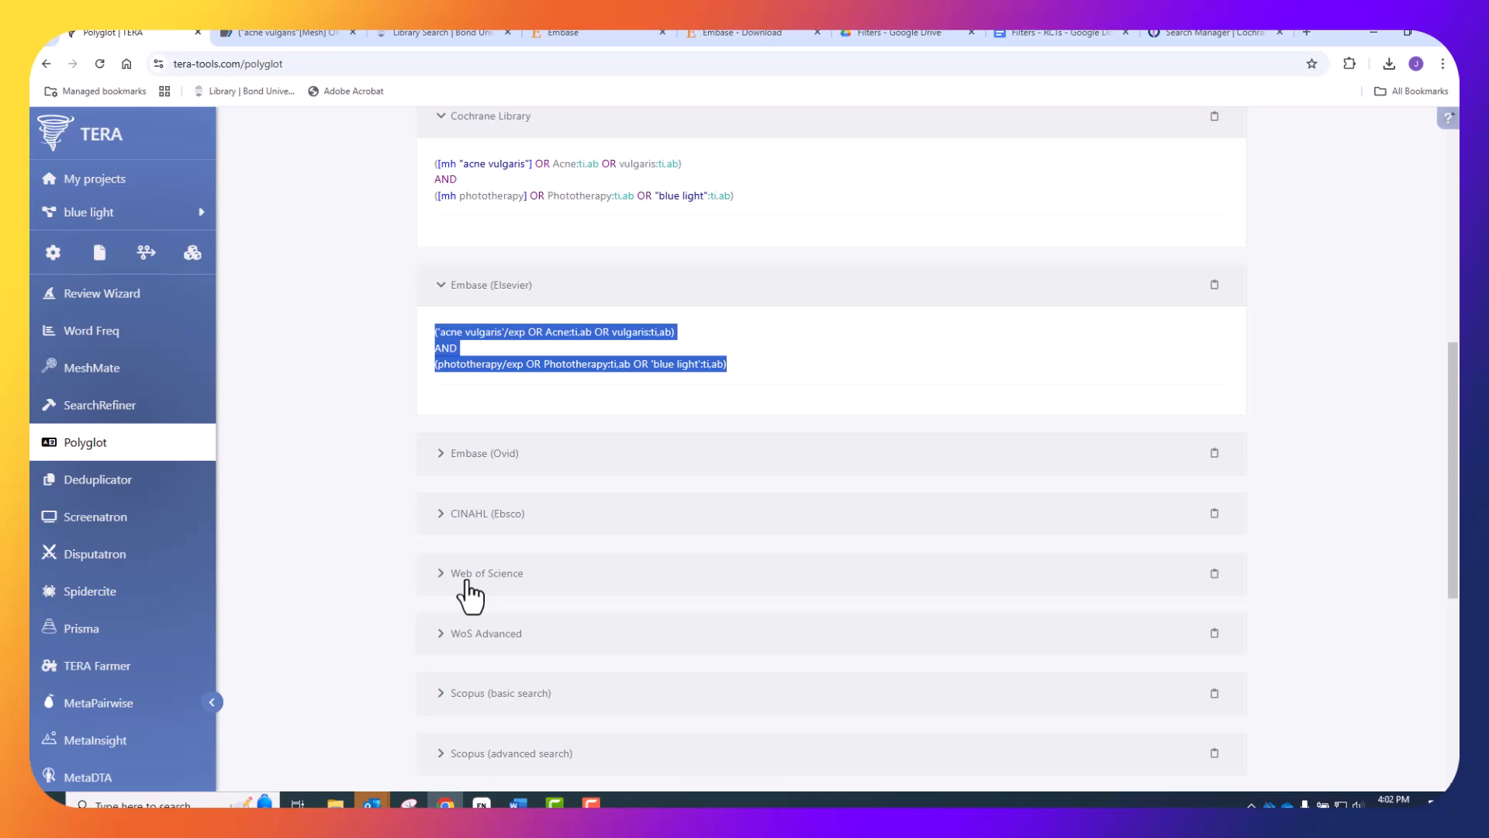
{"action": "left_click", "coordinate": [85, 487]}
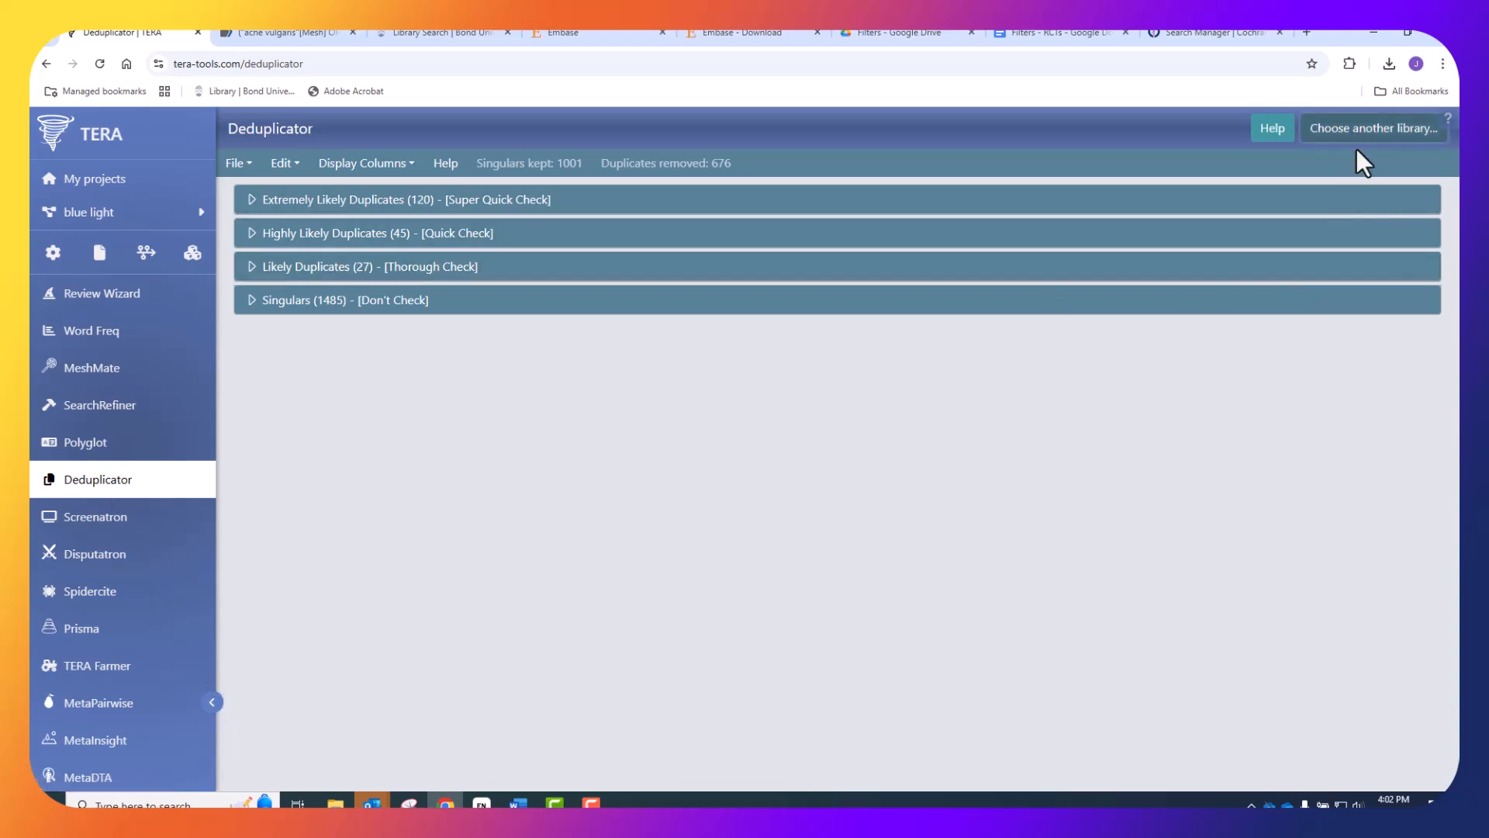
{"action": "left_click", "coordinate": [1362, 140]}
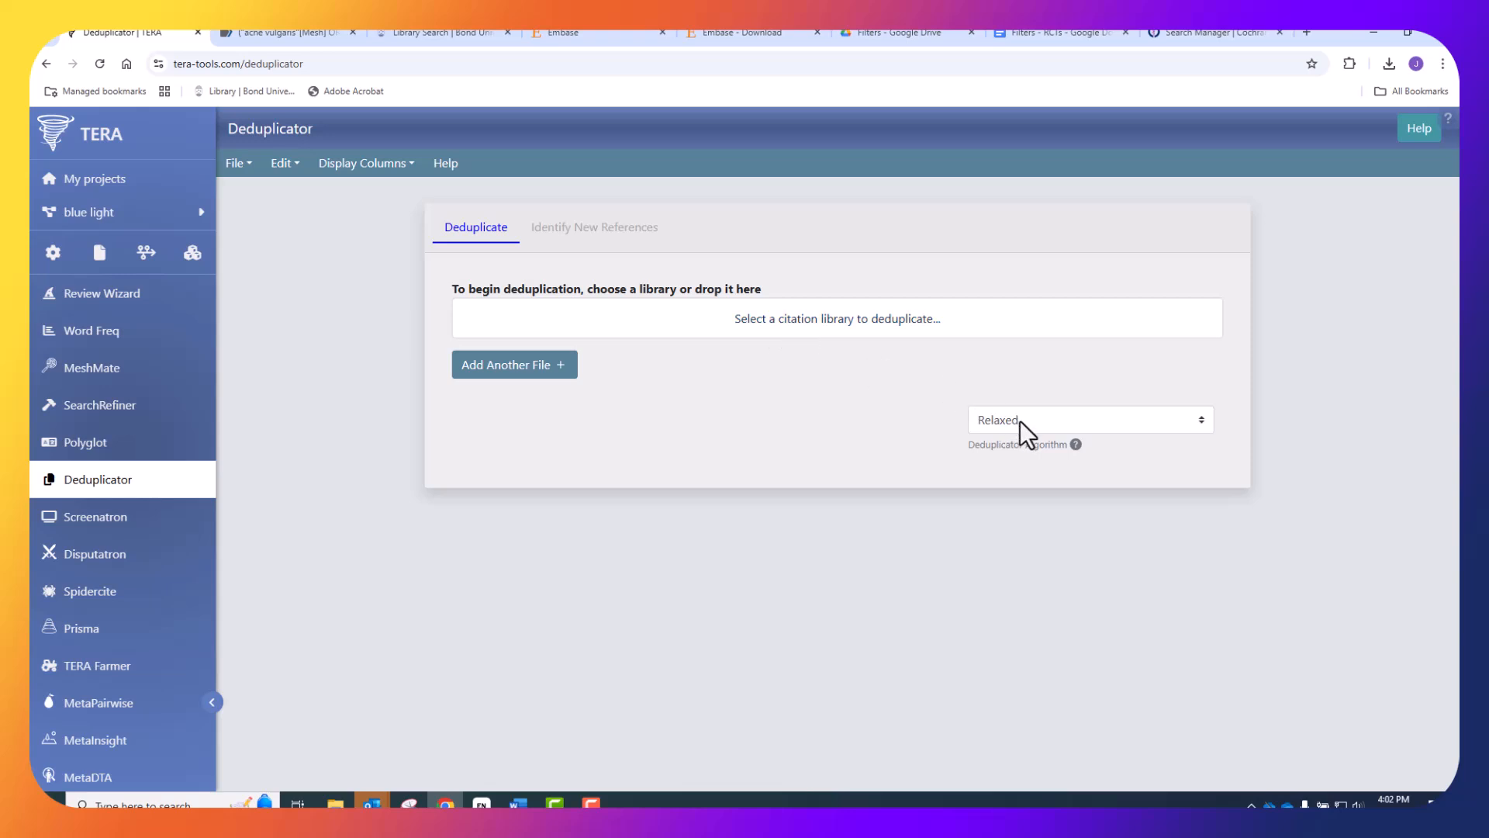
Upload Blue light with dups from Downloads, choose it as the citation library and run the deduplication.
{"action": "left_click", "coordinate": [790, 324]}
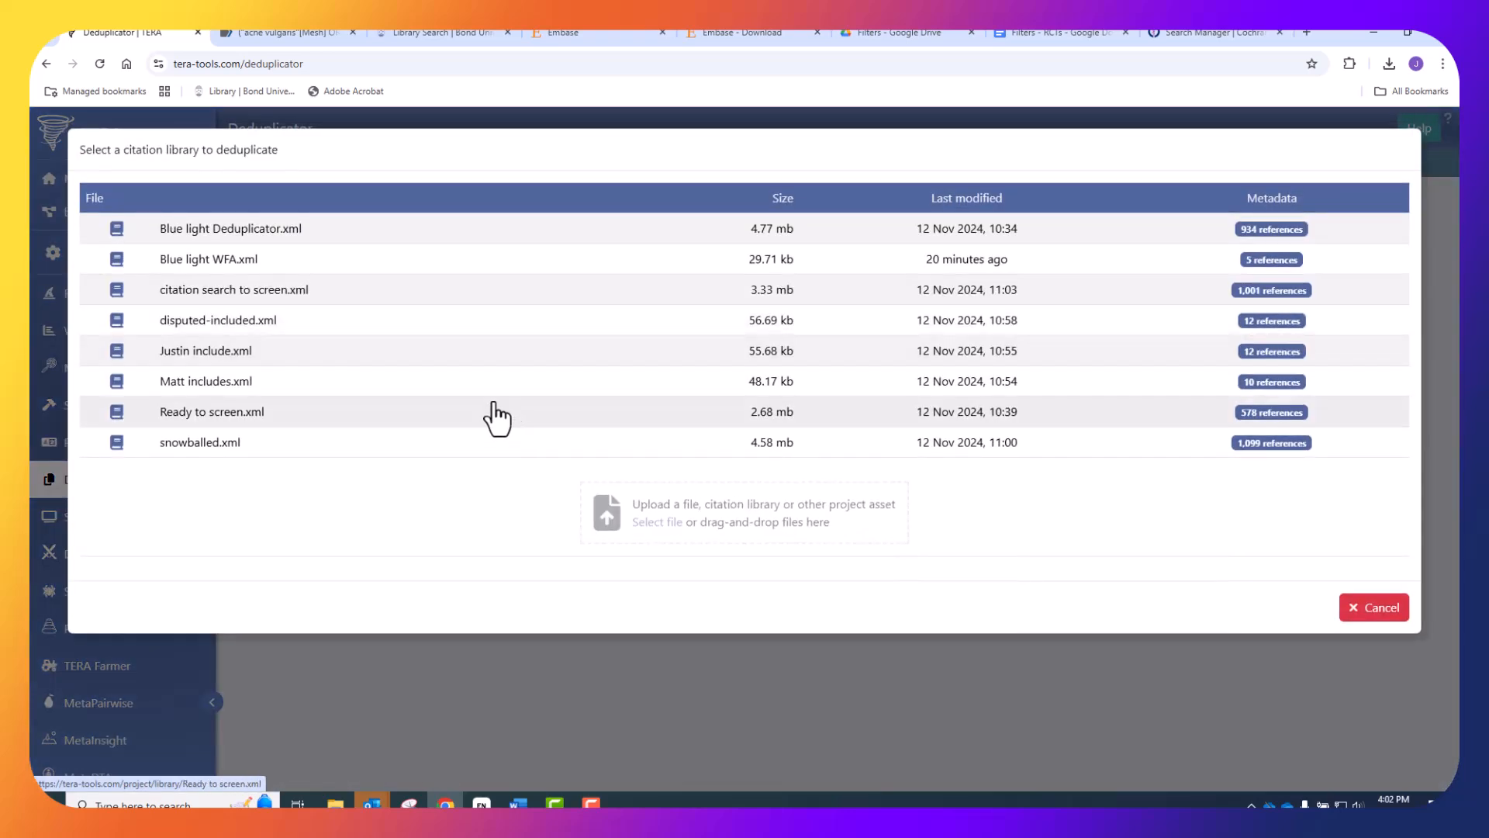
{"action": "left_click", "coordinate": [669, 521]}
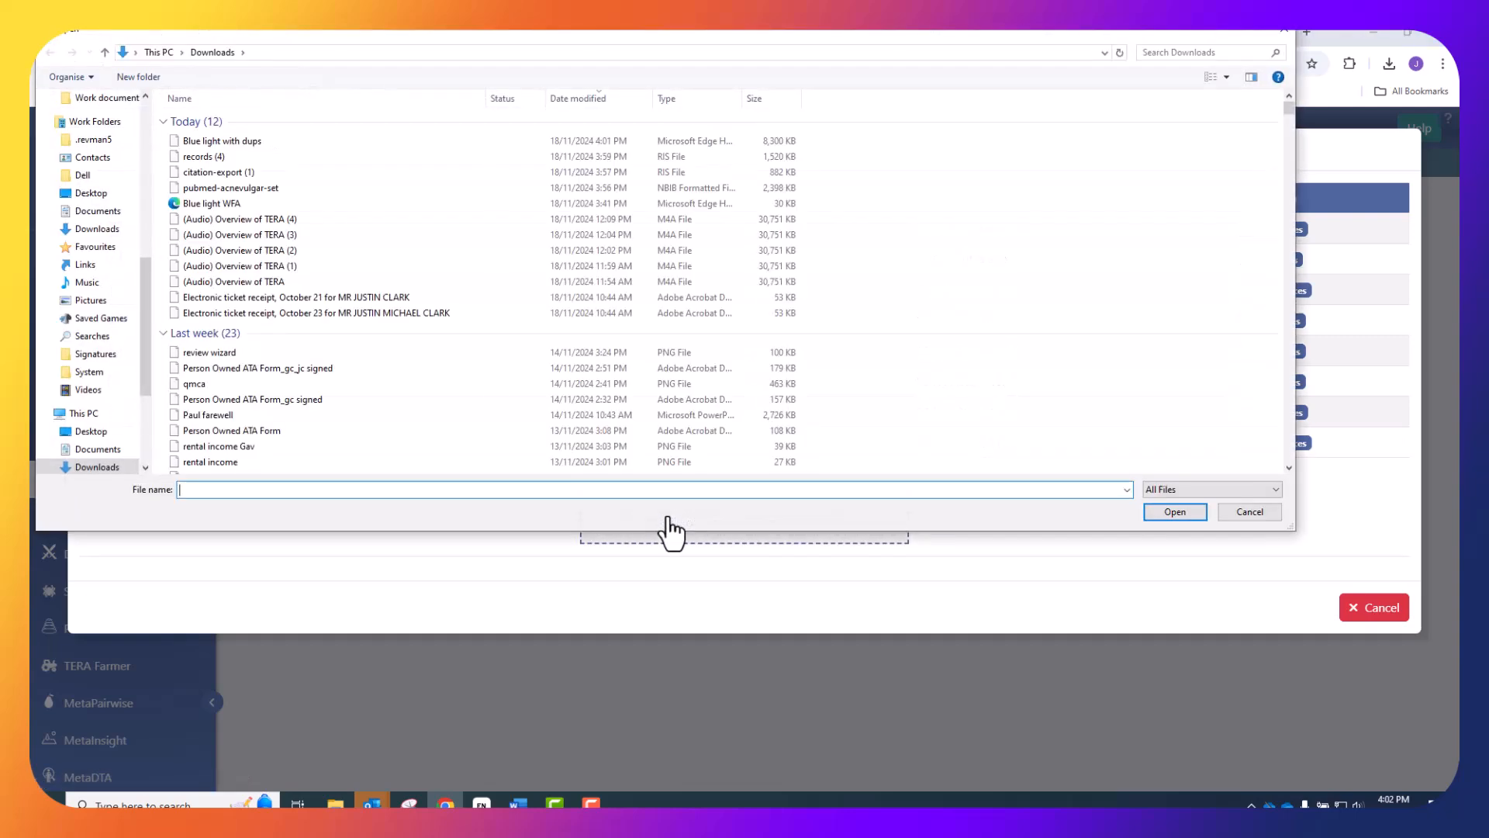
{"action": "left_click", "coordinate": [284, 144]}
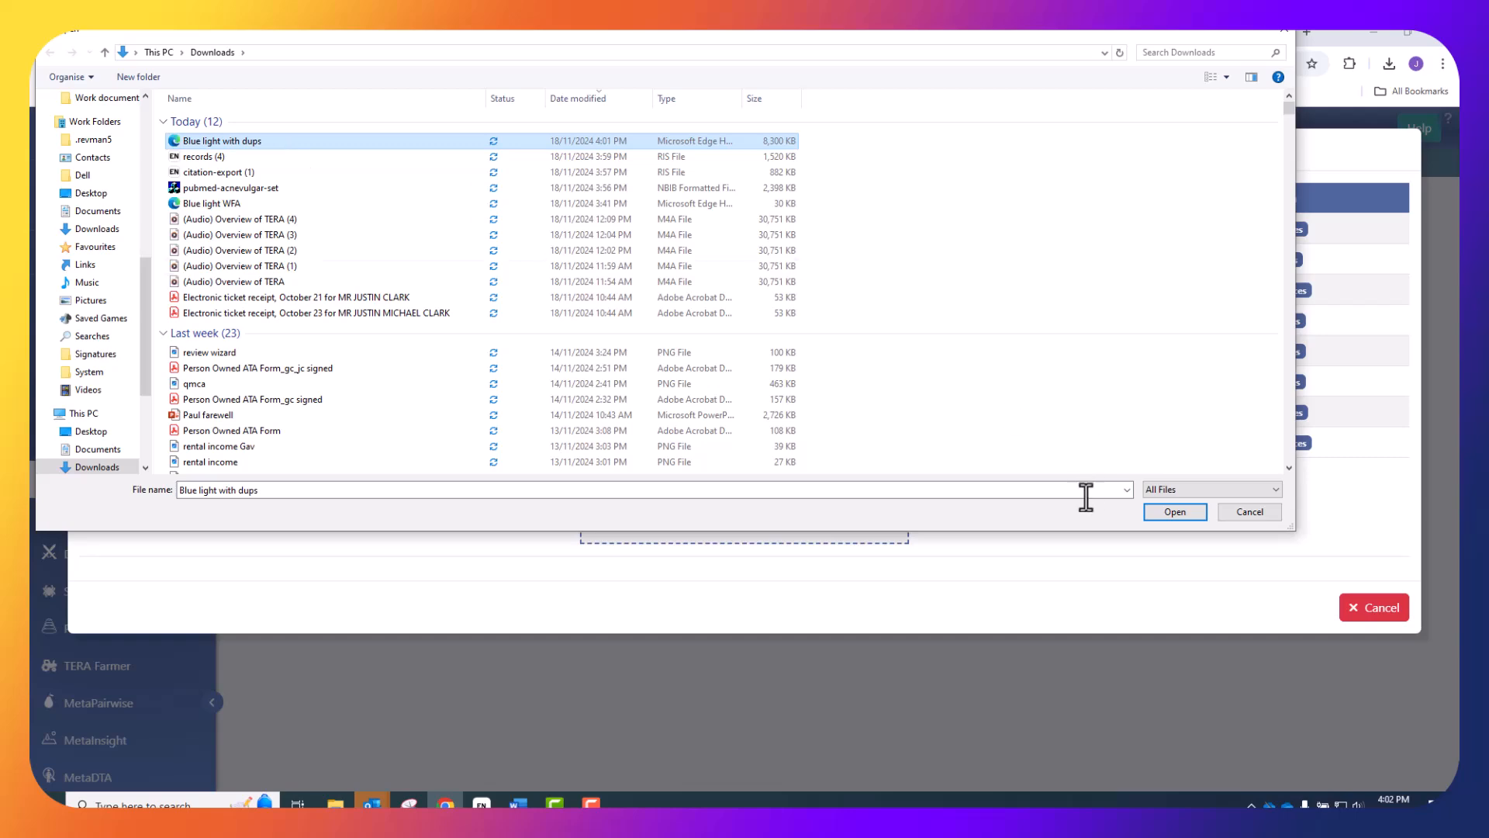
{"action": "left_click", "coordinate": [1175, 511]}
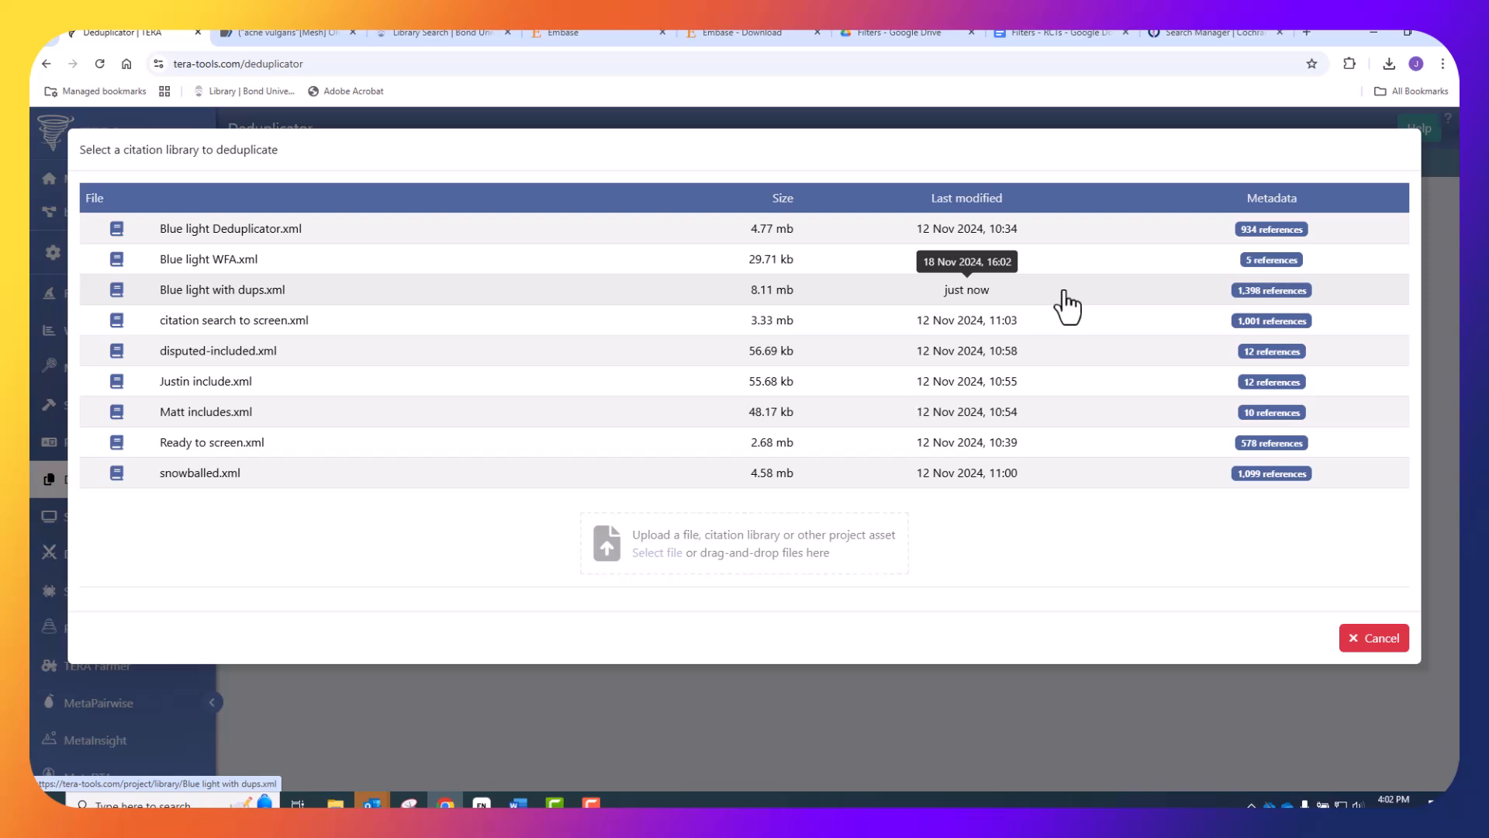
{"action": "left_click", "coordinate": [177, 294]}
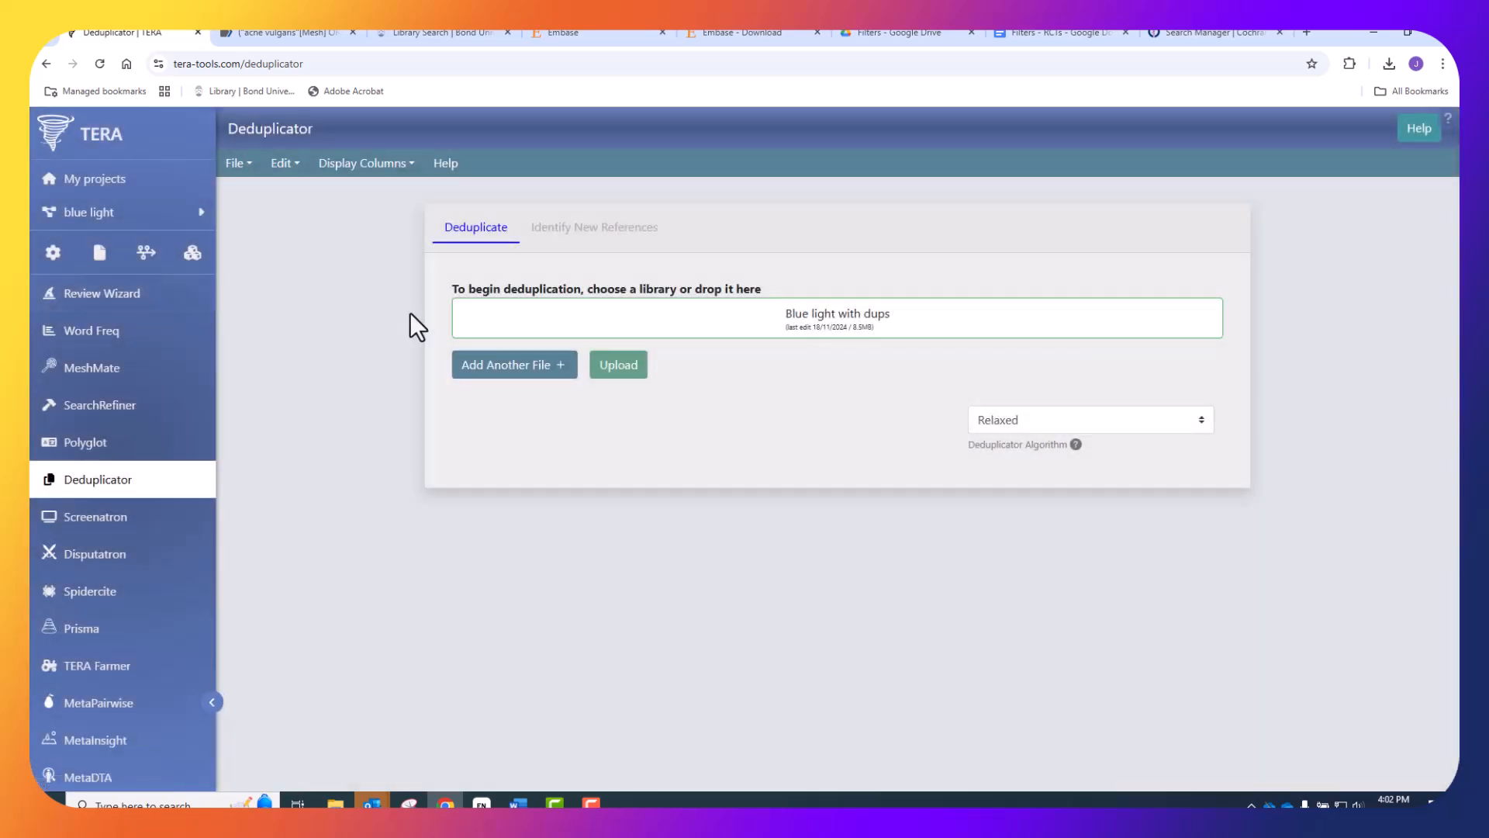
{"action": "left_click", "coordinate": [624, 370]}
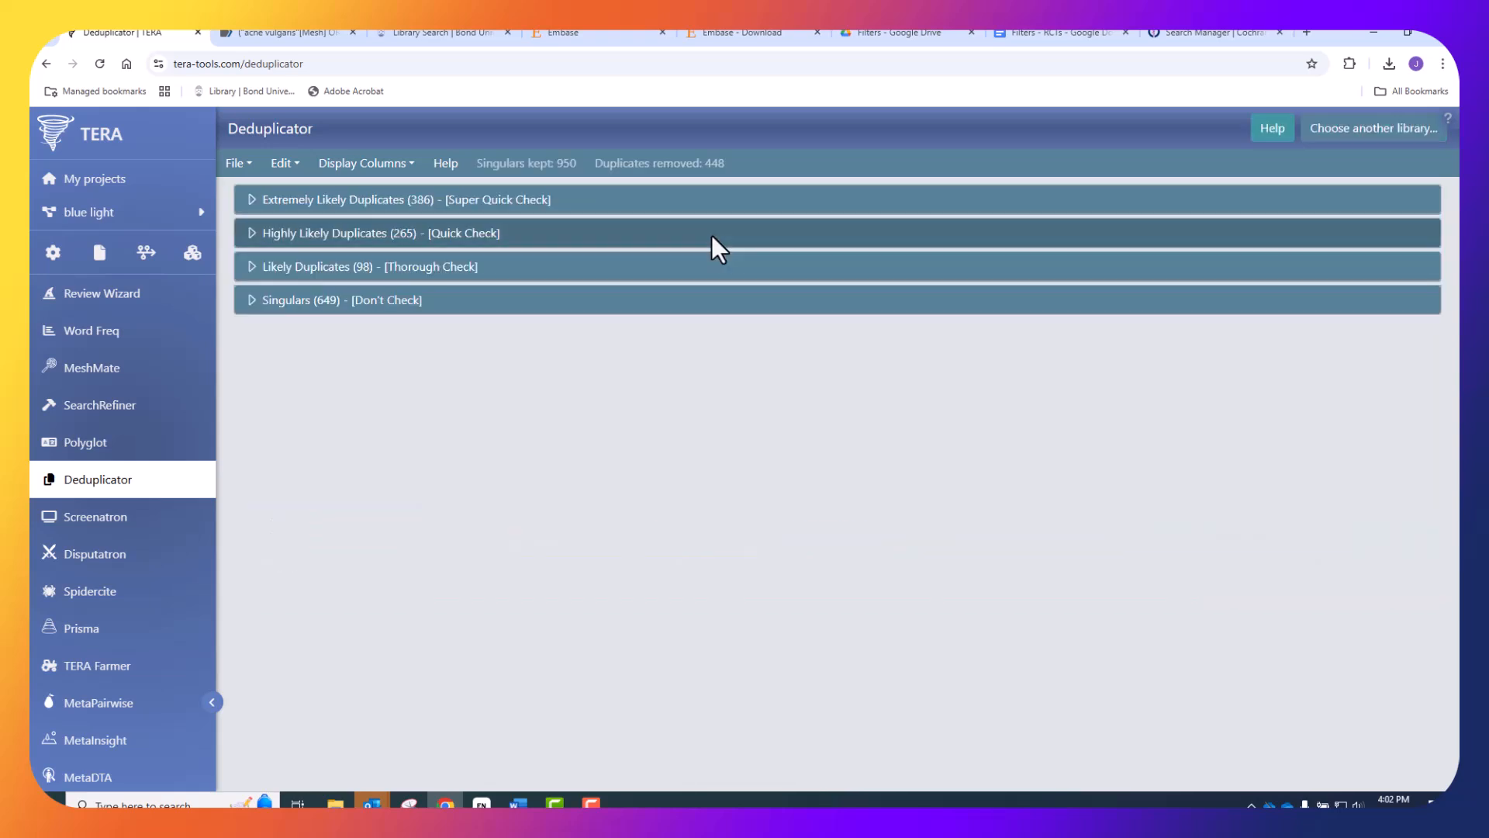
Start saving the full deduplicated reference set as a new project file named Blue light no dups.
{"action": "left_click", "coordinate": [239, 164]}
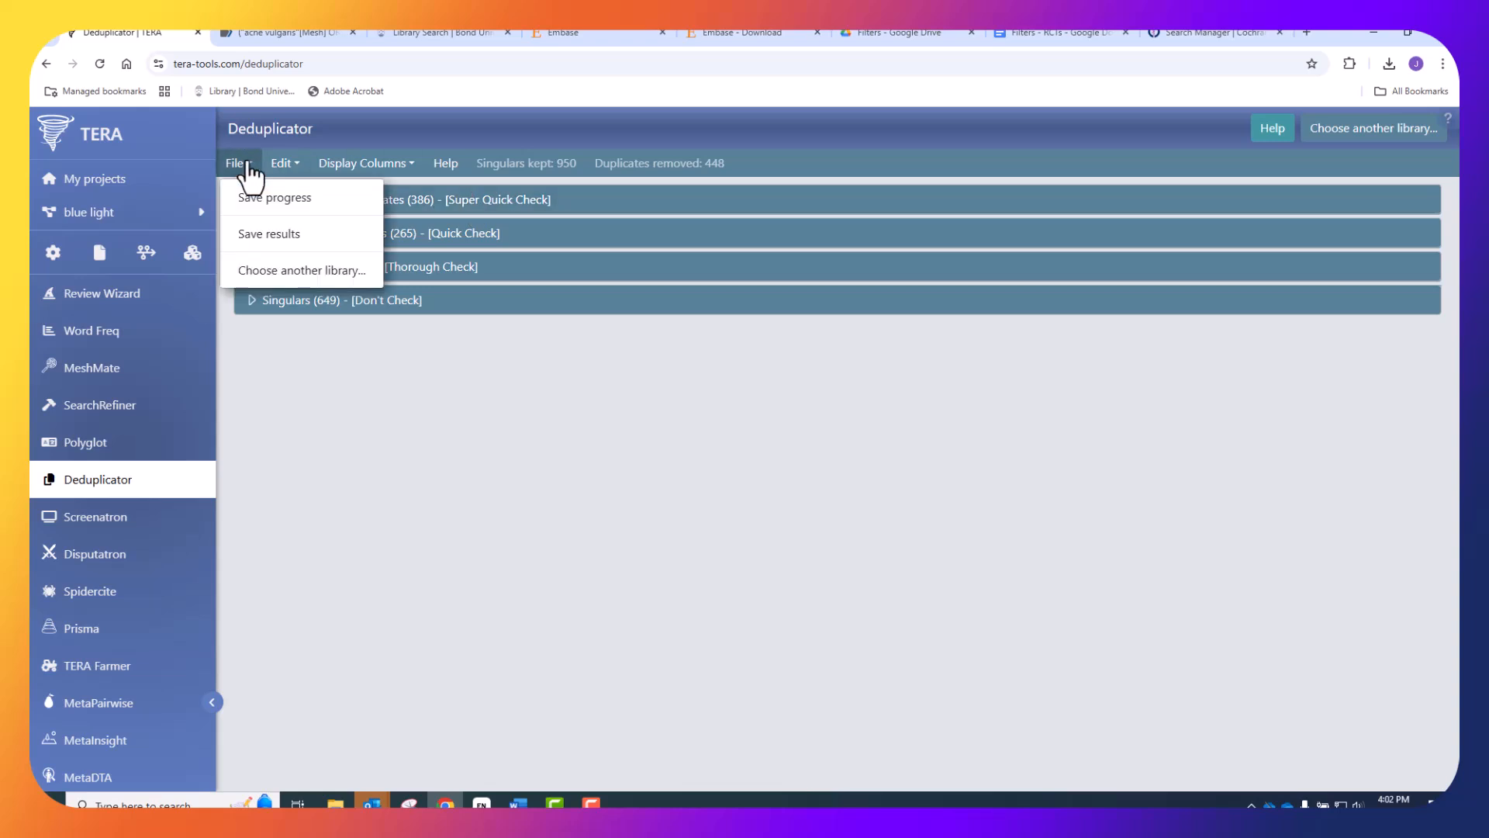
{"action": "left_click", "coordinate": [249, 235]}
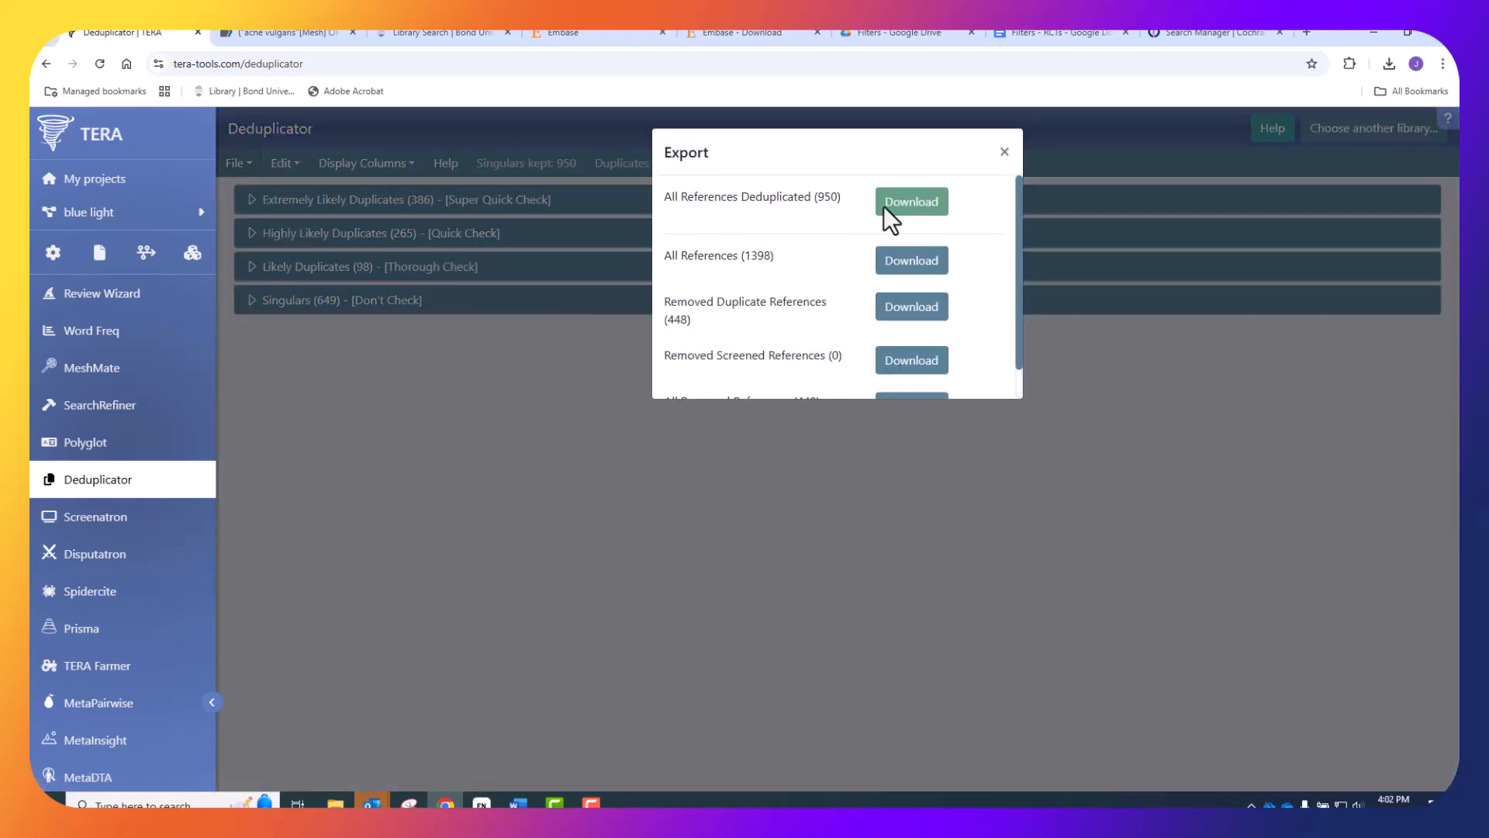
{"action": "left_click", "coordinate": [911, 202]}
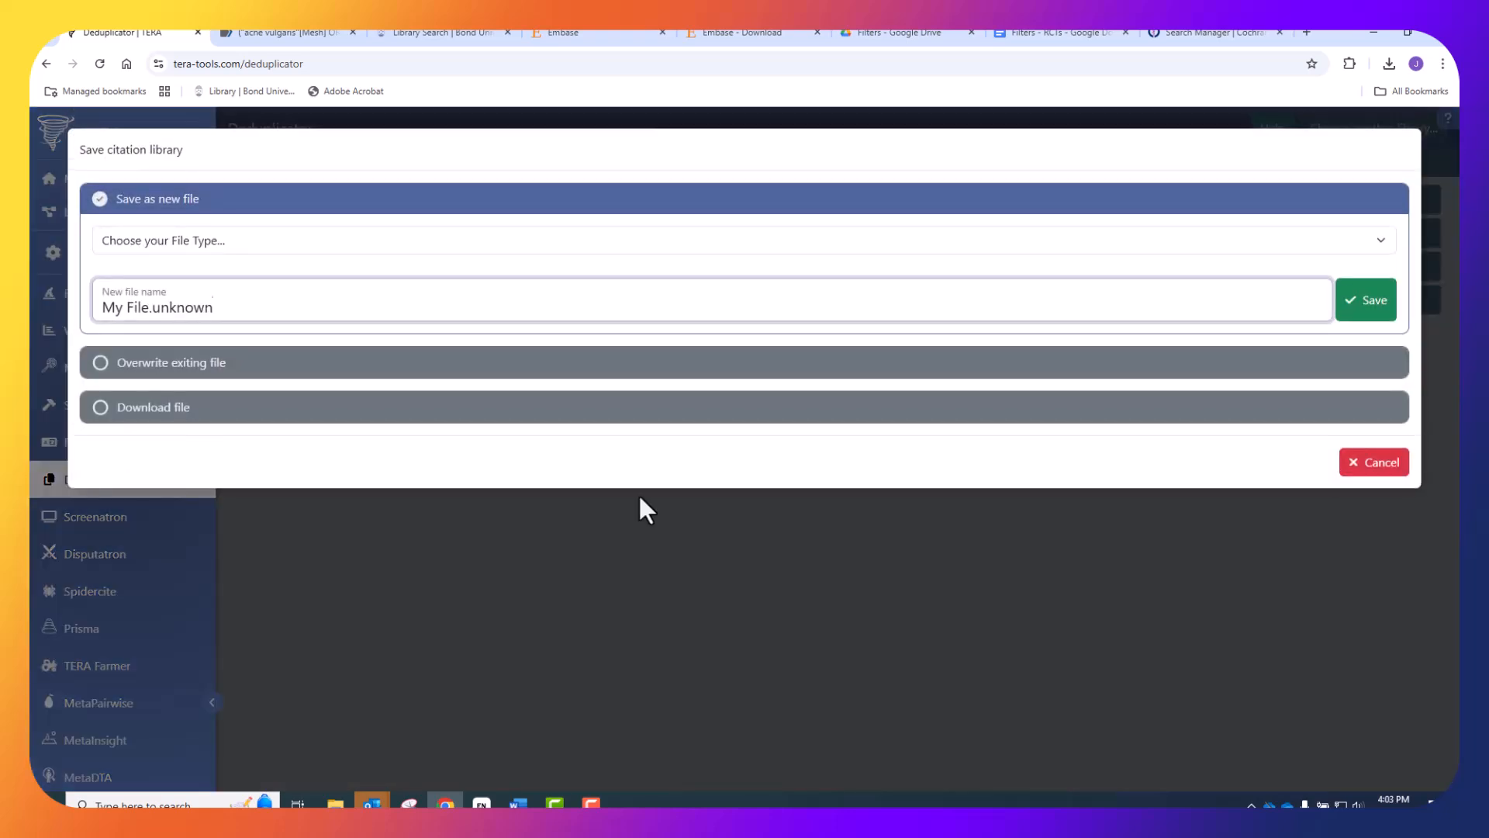
{"action": "left_click", "coordinate": [104, 309]}
{"action": "type", "text": "Blue ligh"}
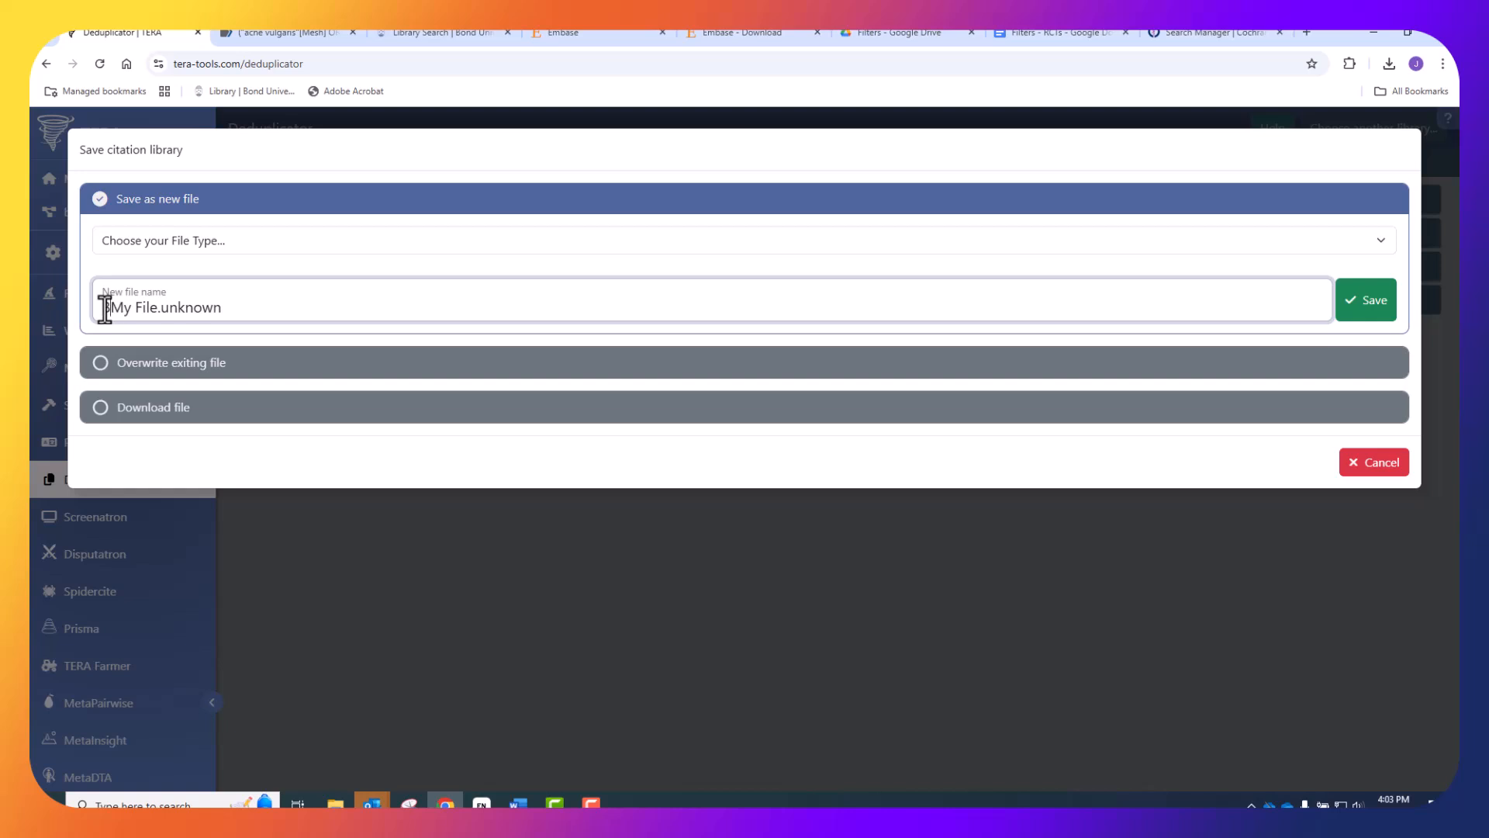
{"action": "type", "text": "t no du"}
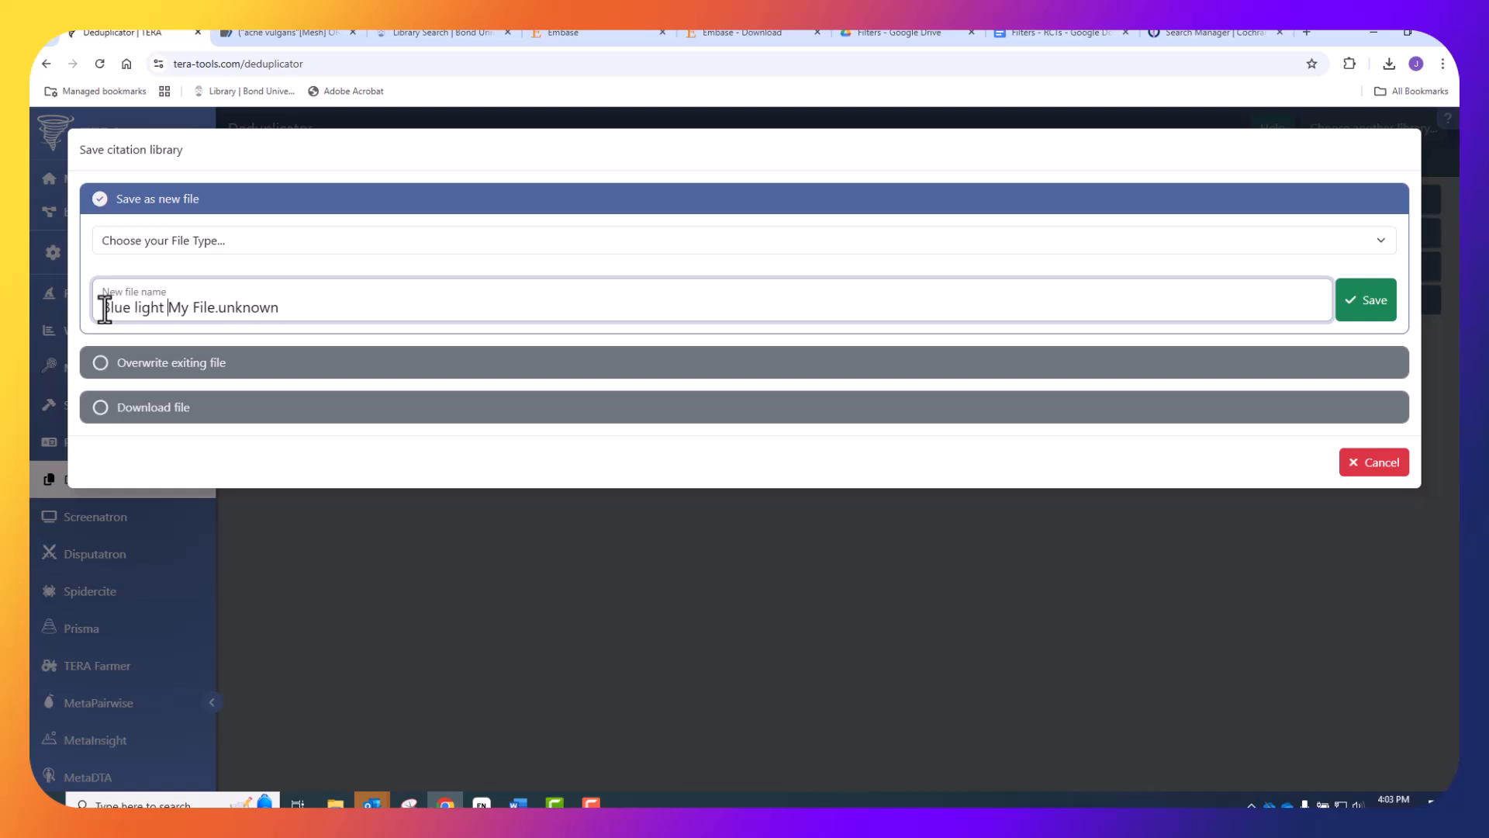
{"action": "type", "text": "ps"}
{"action": "key", "text": "Delete"}
{"action": "key", "text": "Delete"}
{"action": "key", "text": "Delete"}
{"action": "key", "text": "Delete"}
{"action": "key", "text": "Delete"}
{"action": "key", "text": "Delete"}
{"action": "key", "text": "Delete"}
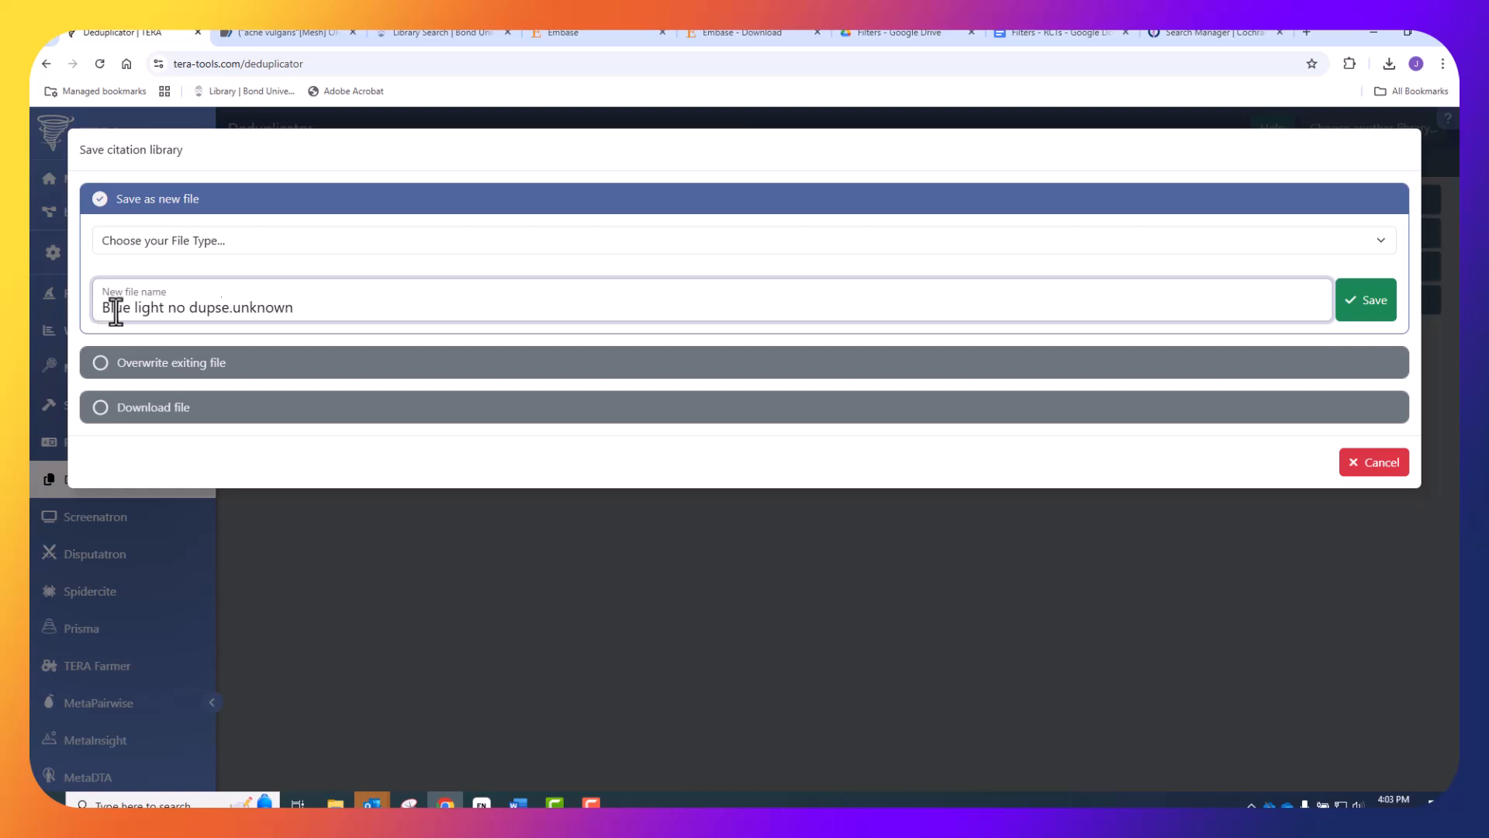
Set the file type to EndNote XML, save the deduplicated library and close the export dialog.
{"action": "left_click", "coordinate": [1386, 240]}
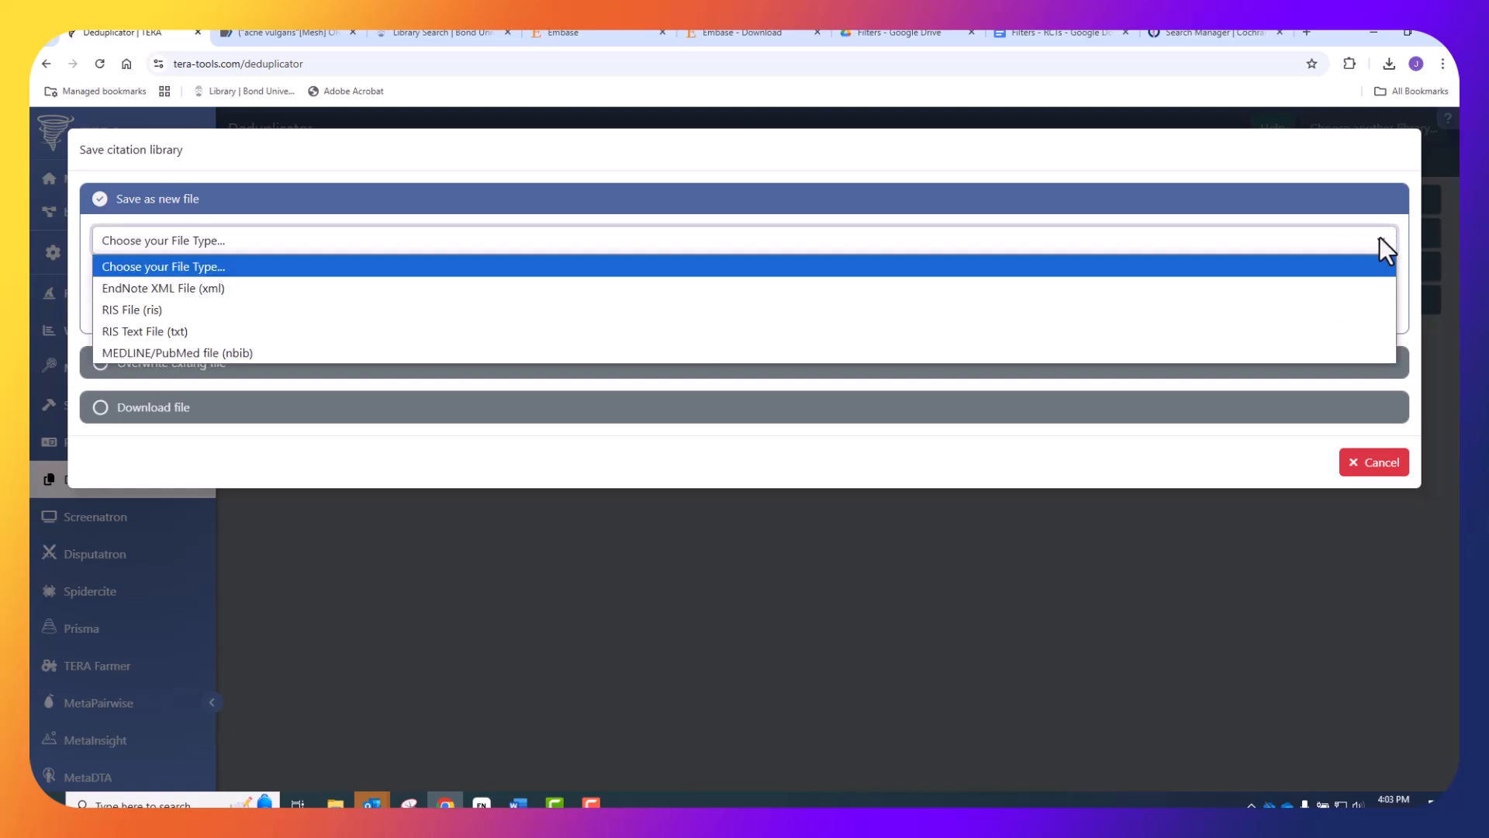
{"action": "left_click", "coordinate": [365, 287]}
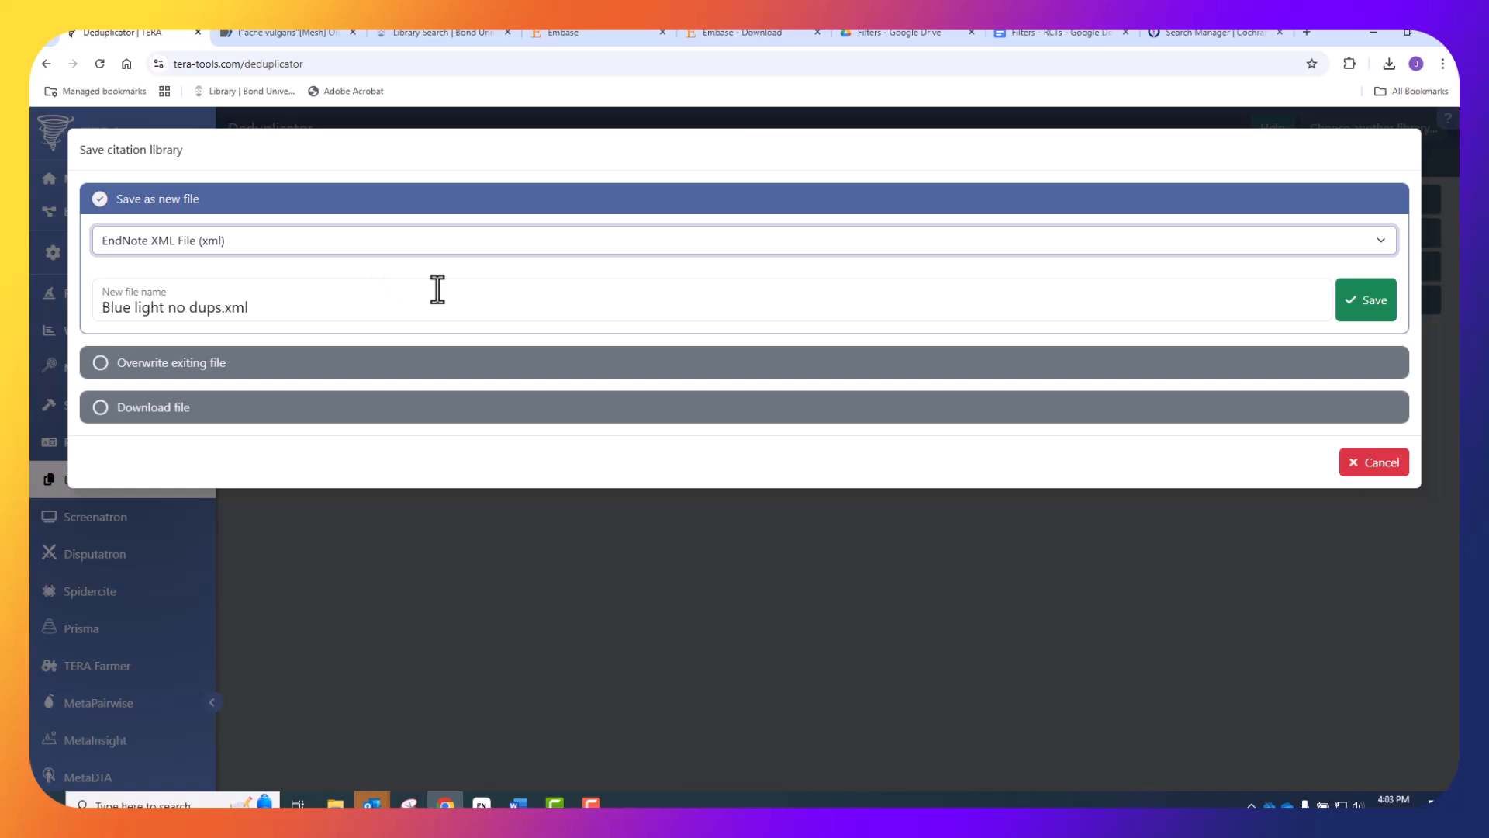
{"action": "left_click", "coordinate": [1389, 308]}
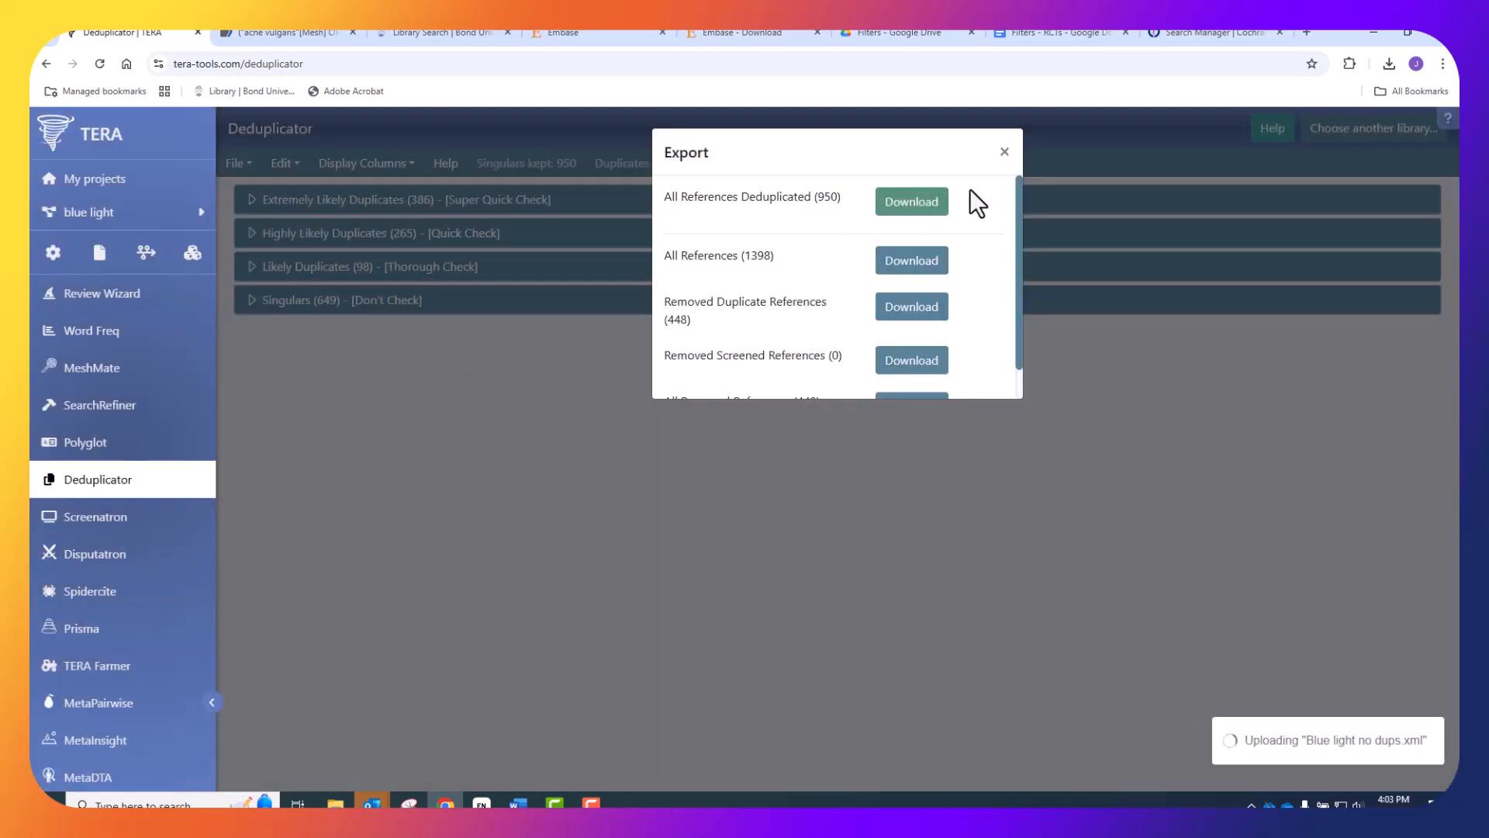
{"action": "left_click", "coordinate": [1004, 152]}
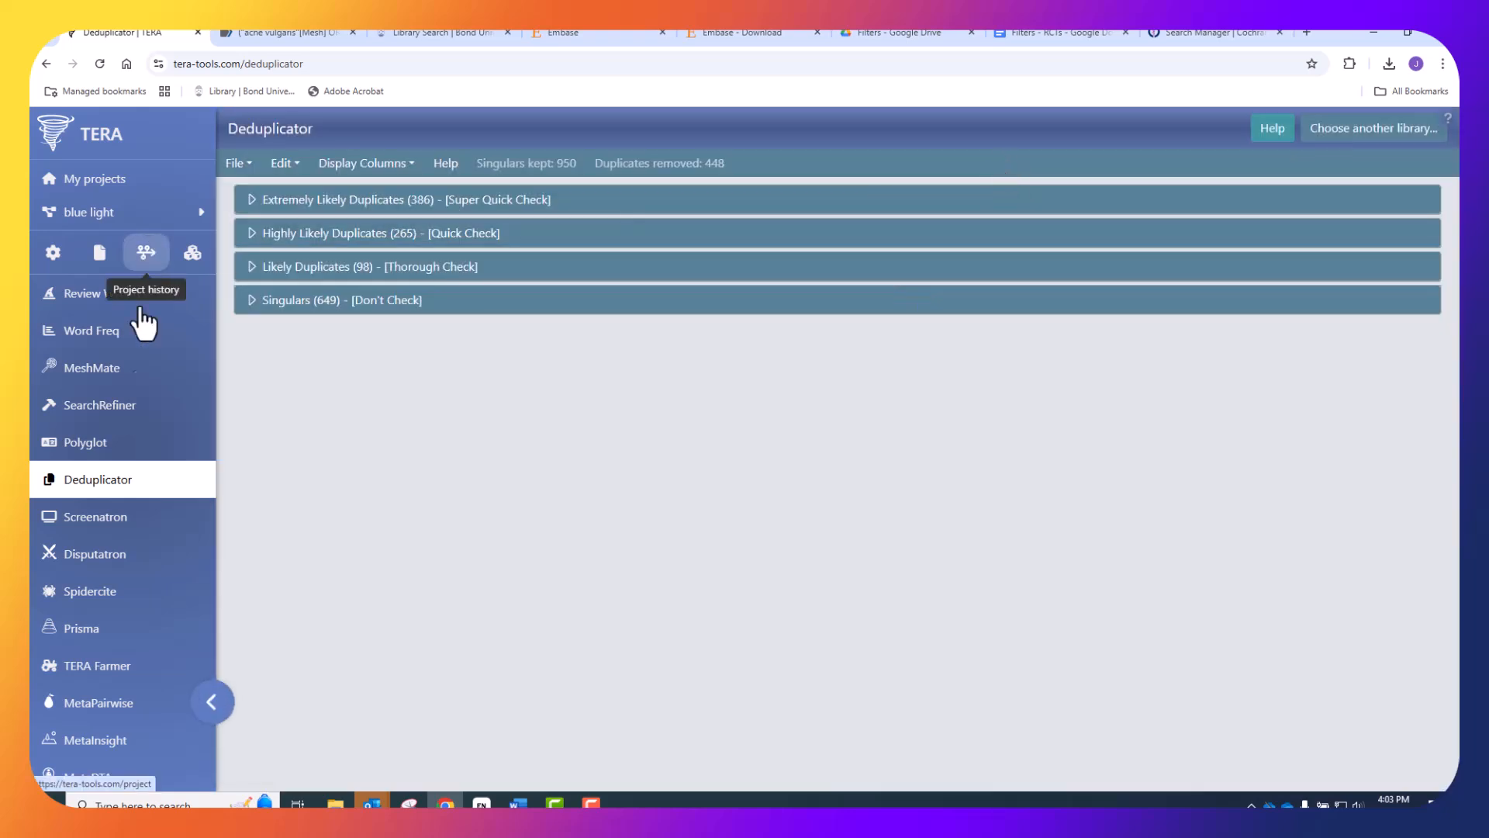
In Screenatron, close the open file without saving, load Blue light no dups.xml for screening and show all its references.
{"action": "left_click", "coordinate": [110, 527]}
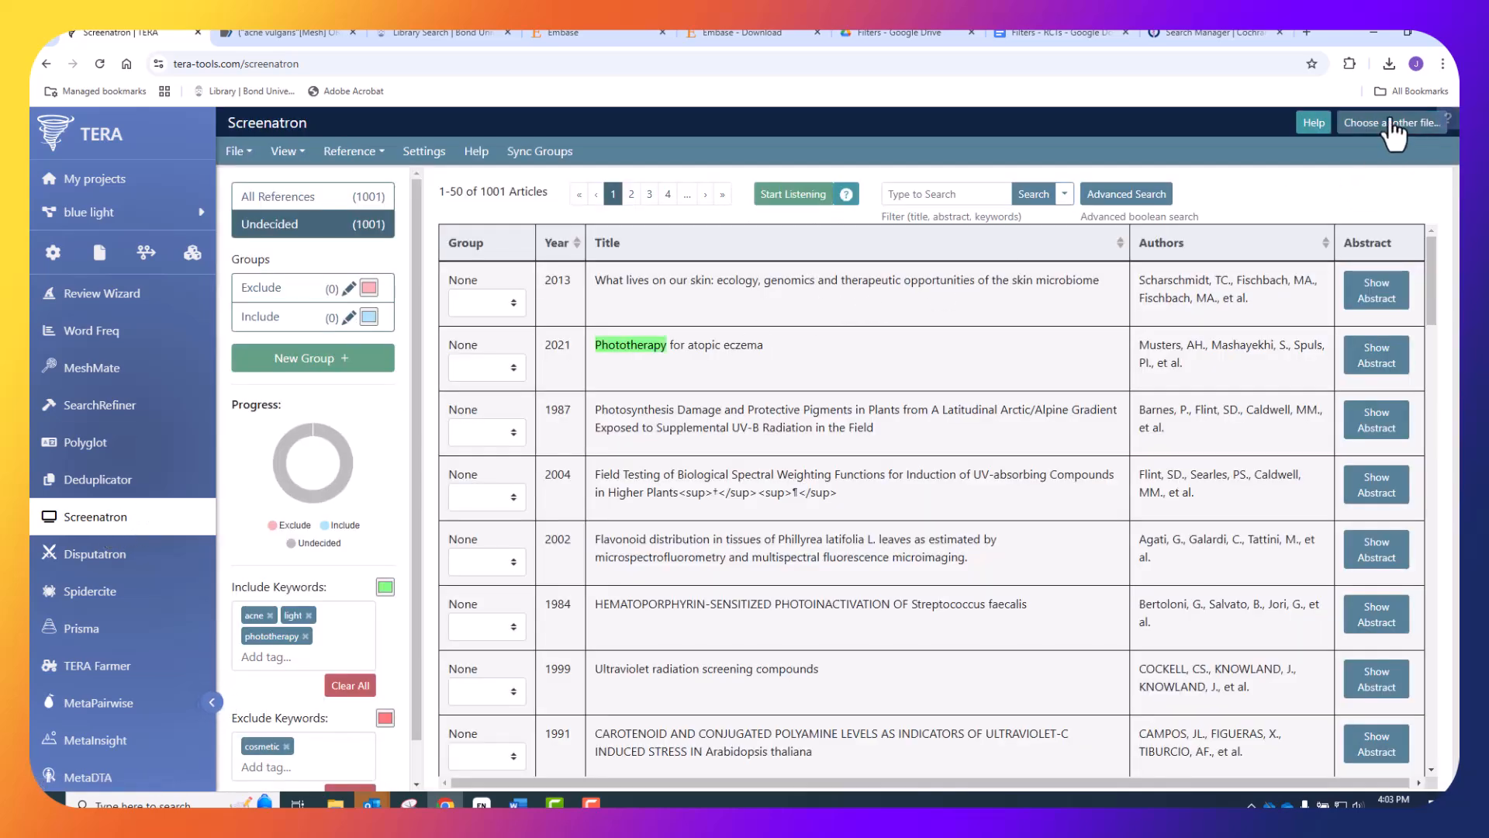
{"action": "left_click", "coordinate": [1385, 126]}
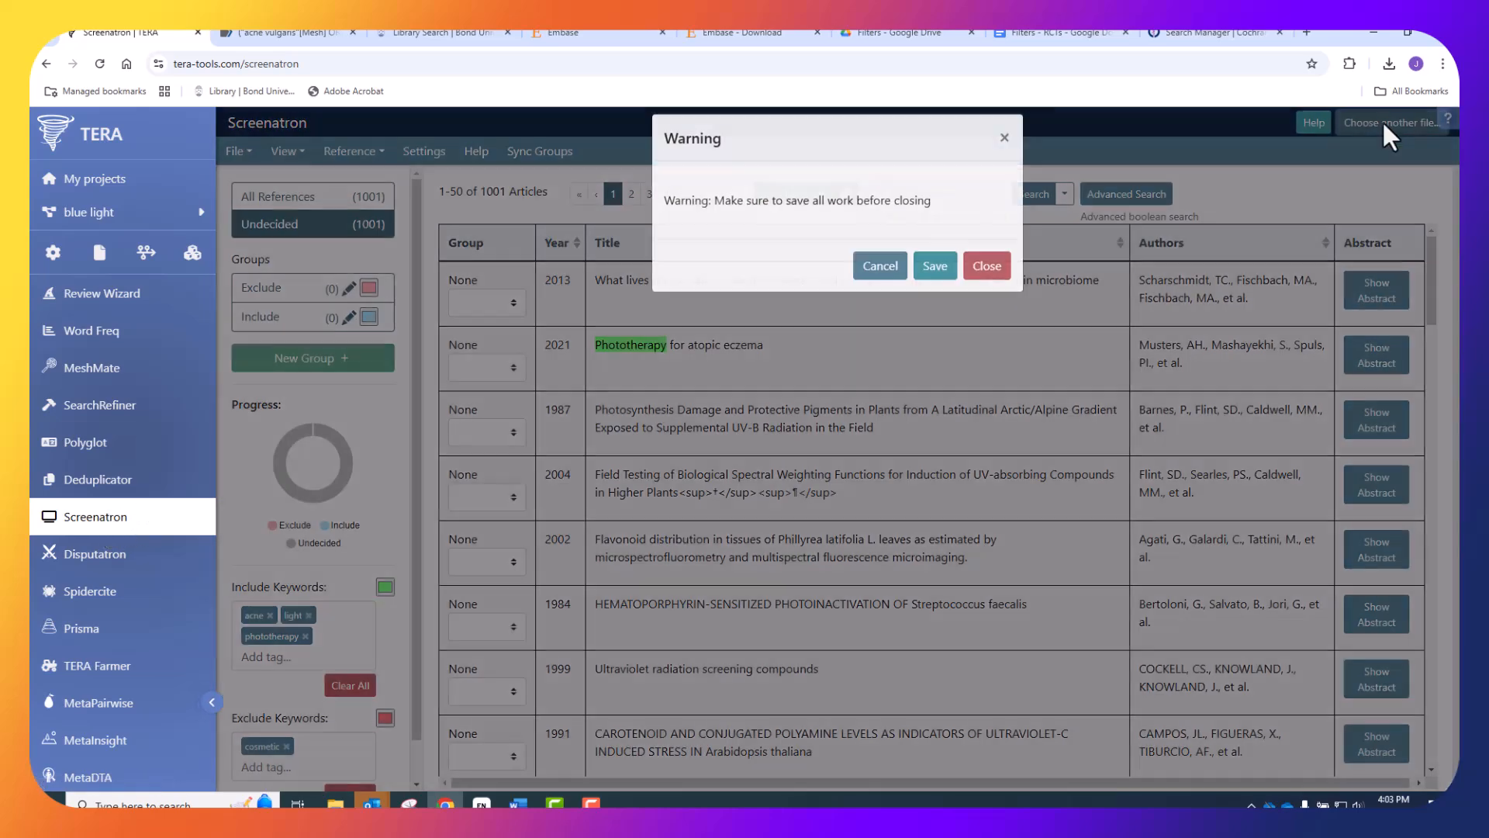
{"action": "left_click", "coordinate": [979, 265]}
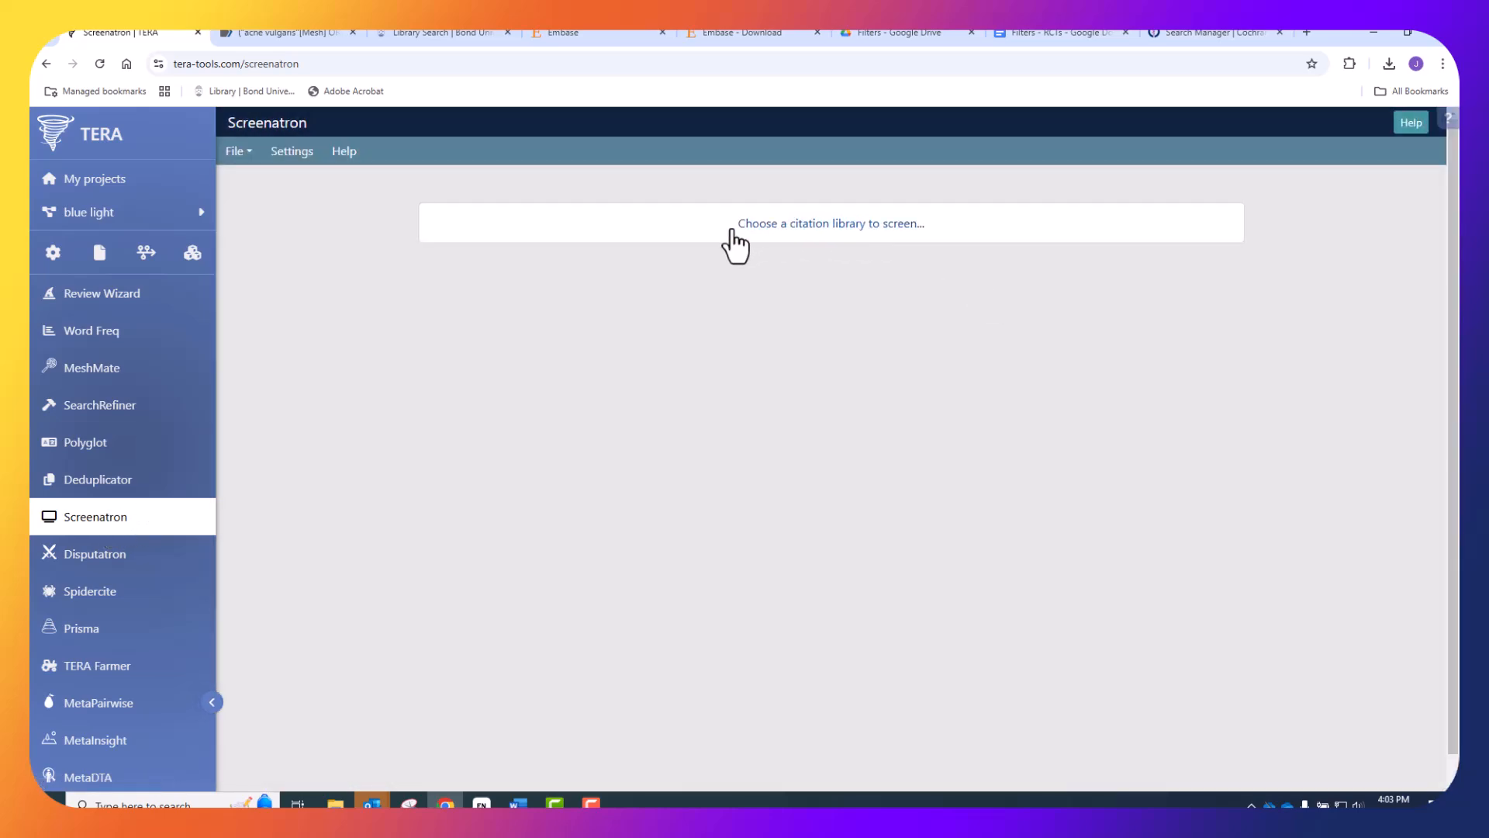
{"action": "left_click", "coordinate": [738, 230]}
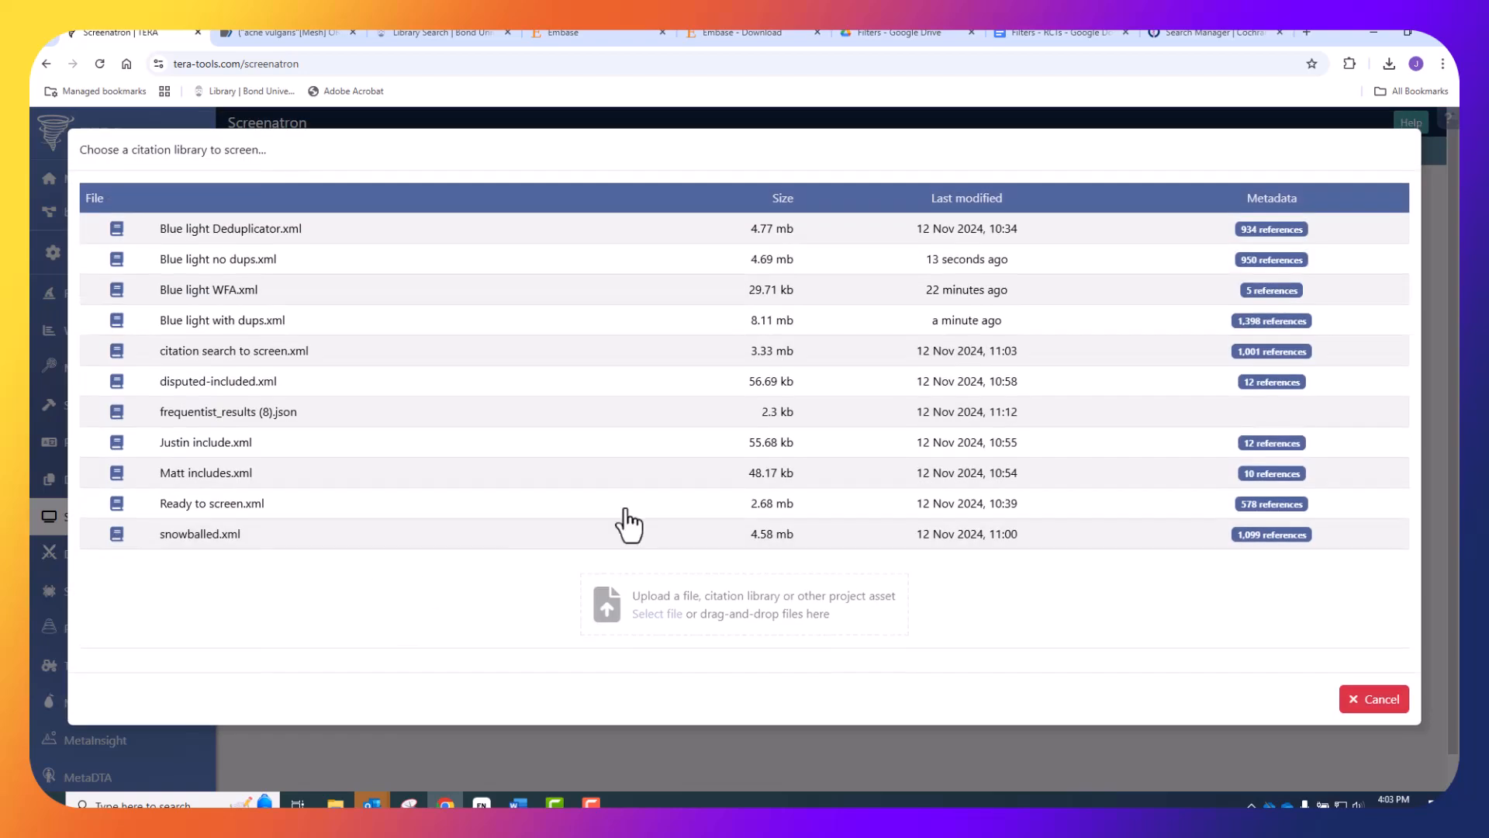
{"action": "left_click", "coordinate": [184, 264]}
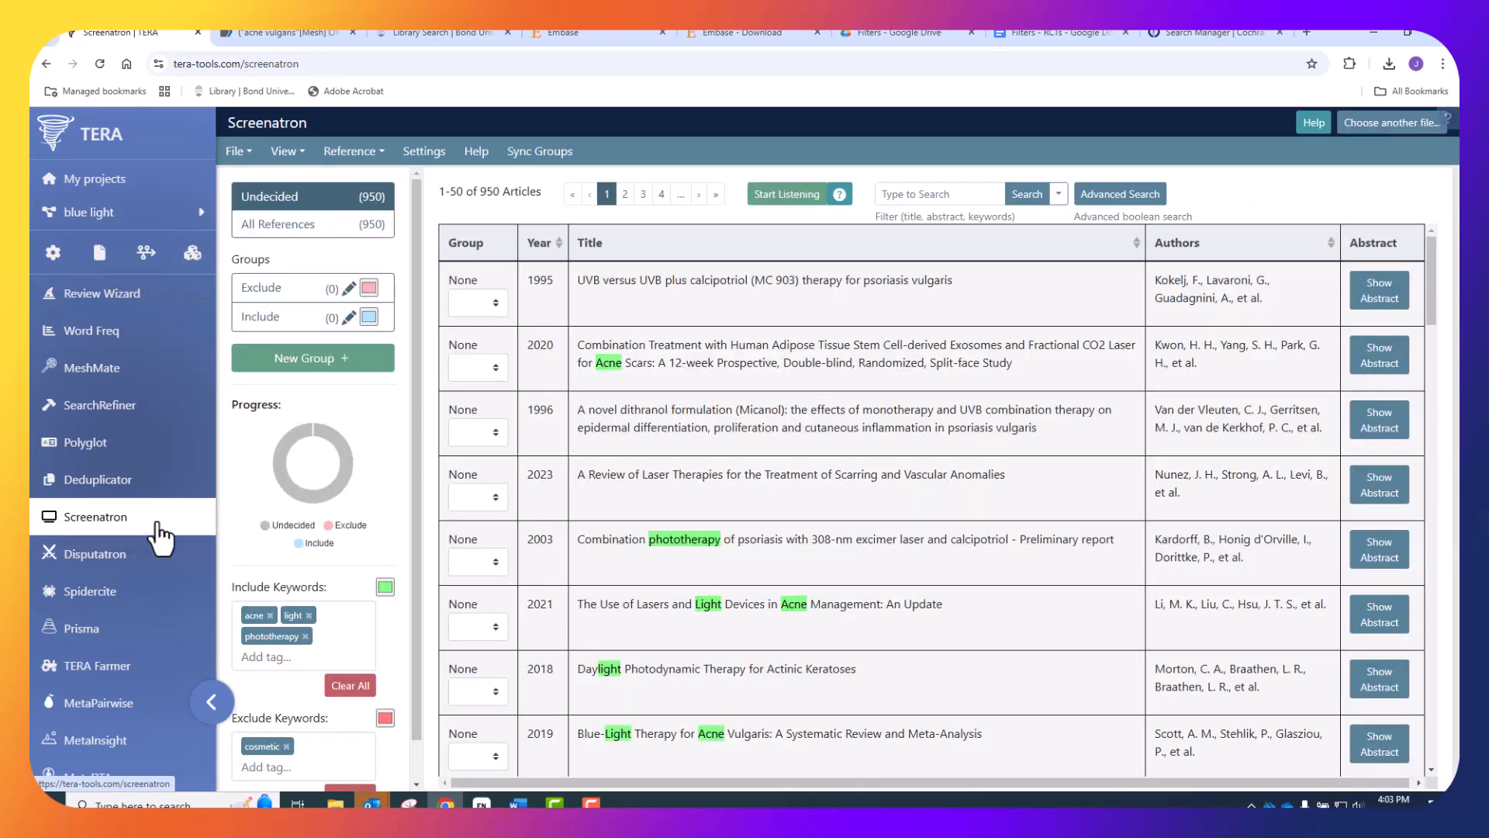
{"action": "left_click", "coordinate": [351, 229]}
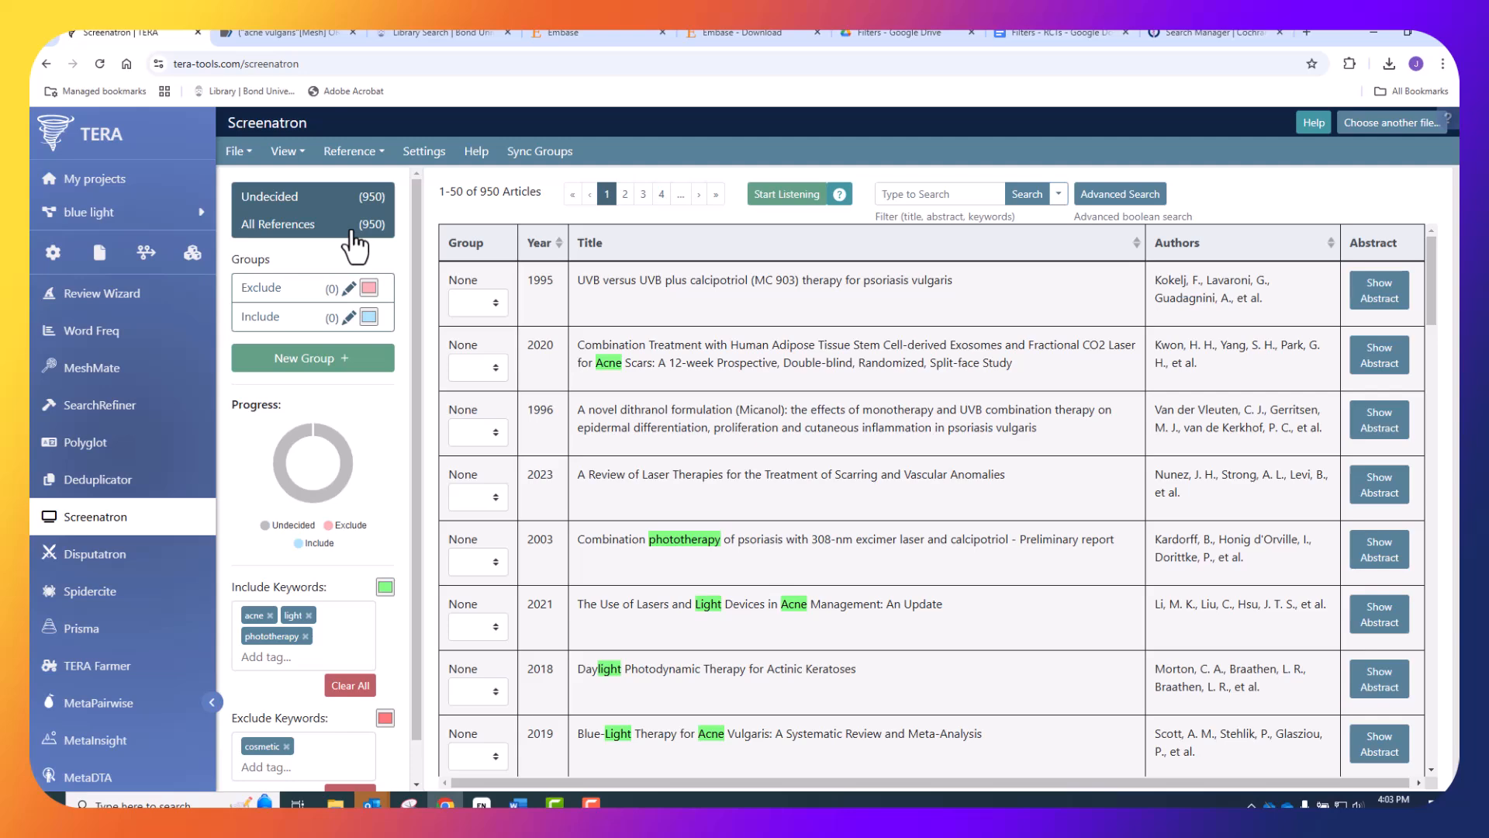
Download Blue light no dups.xml from the project's files.
{"action": "left_click", "coordinate": [100, 252]}
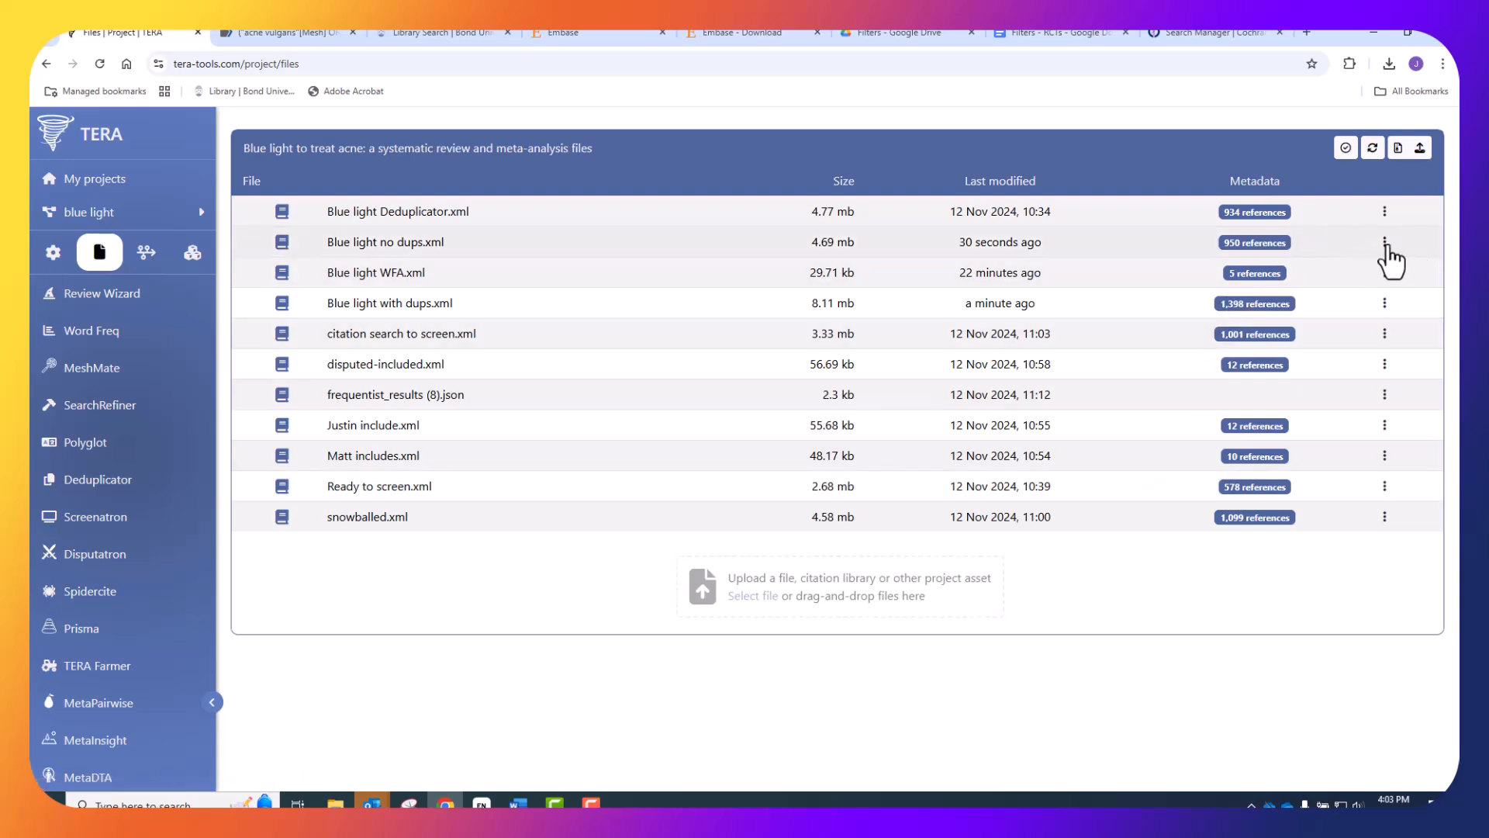
{"action": "left_click", "coordinate": [1385, 243]}
{"action": "left_click", "coordinate": [1305, 303]}
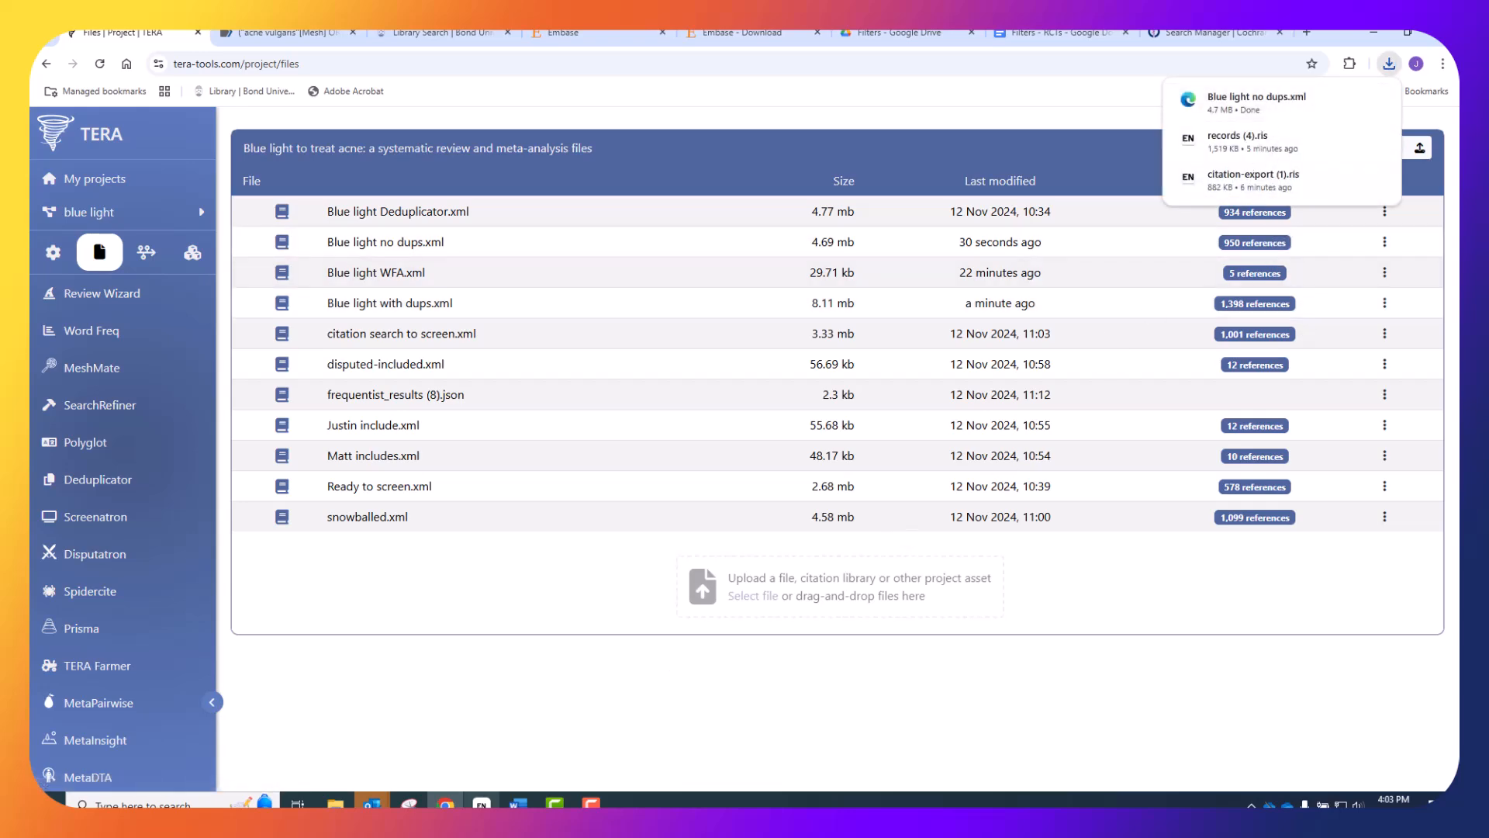
Switch to EndNote and show all references of the library instead of the Search with dups group.
{"action": "key", "text": "alt+Tab"}
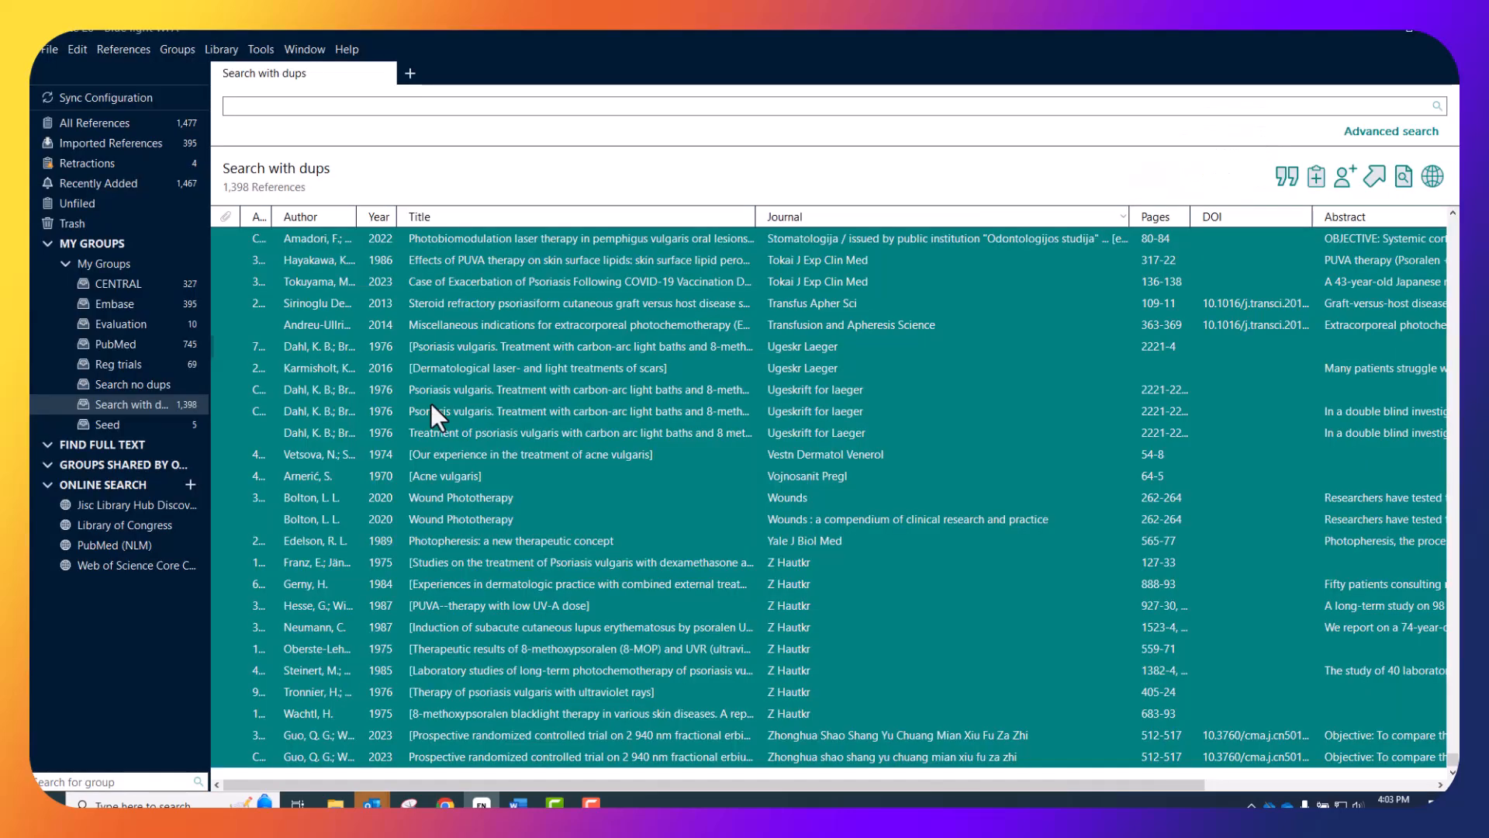
{"action": "left_click", "coordinate": [101, 124]}
{"action": "left_click", "coordinate": [534, 382]}
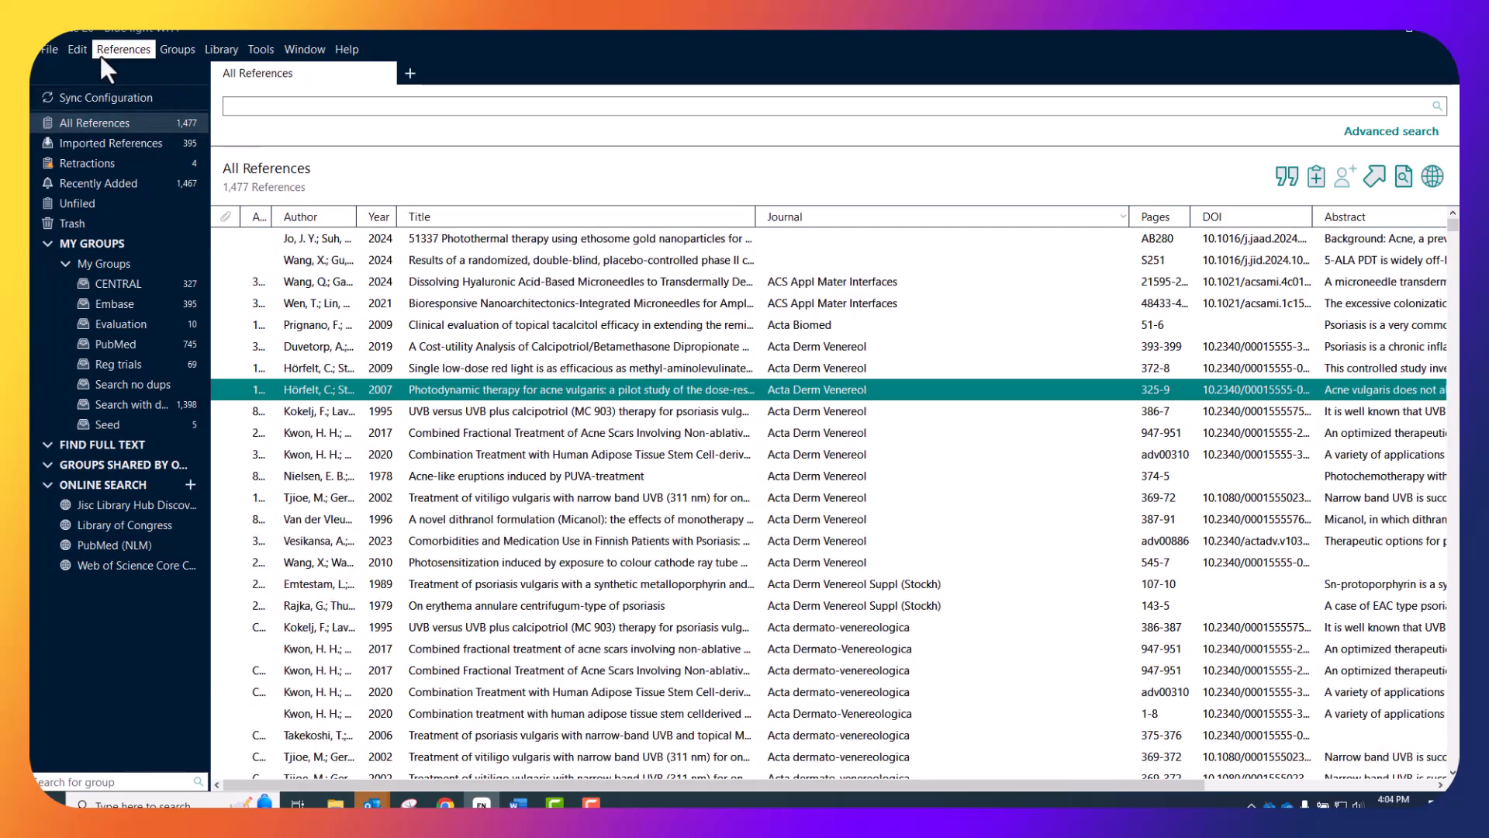
Start importing a file into the library and choose Blue light no dups from the Downloads folder.
{"action": "left_click", "coordinate": [50, 50]}
{"action": "mouse_move", "coordinate": [262, 300]}
{"action": "left_click", "coordinate": [344, 301]}
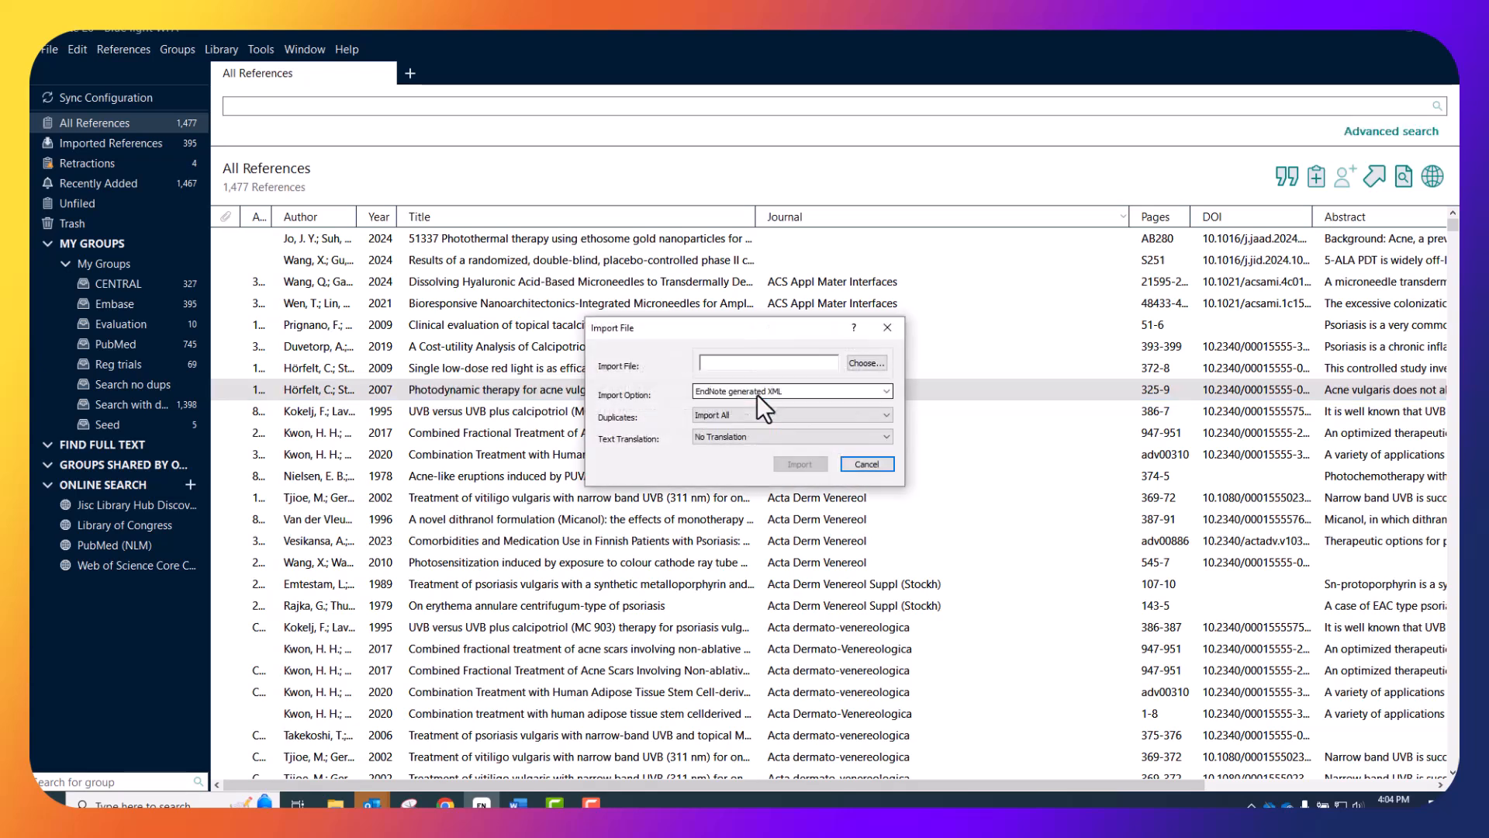
{"action": "left_click", "coordinate": [867, 365]}
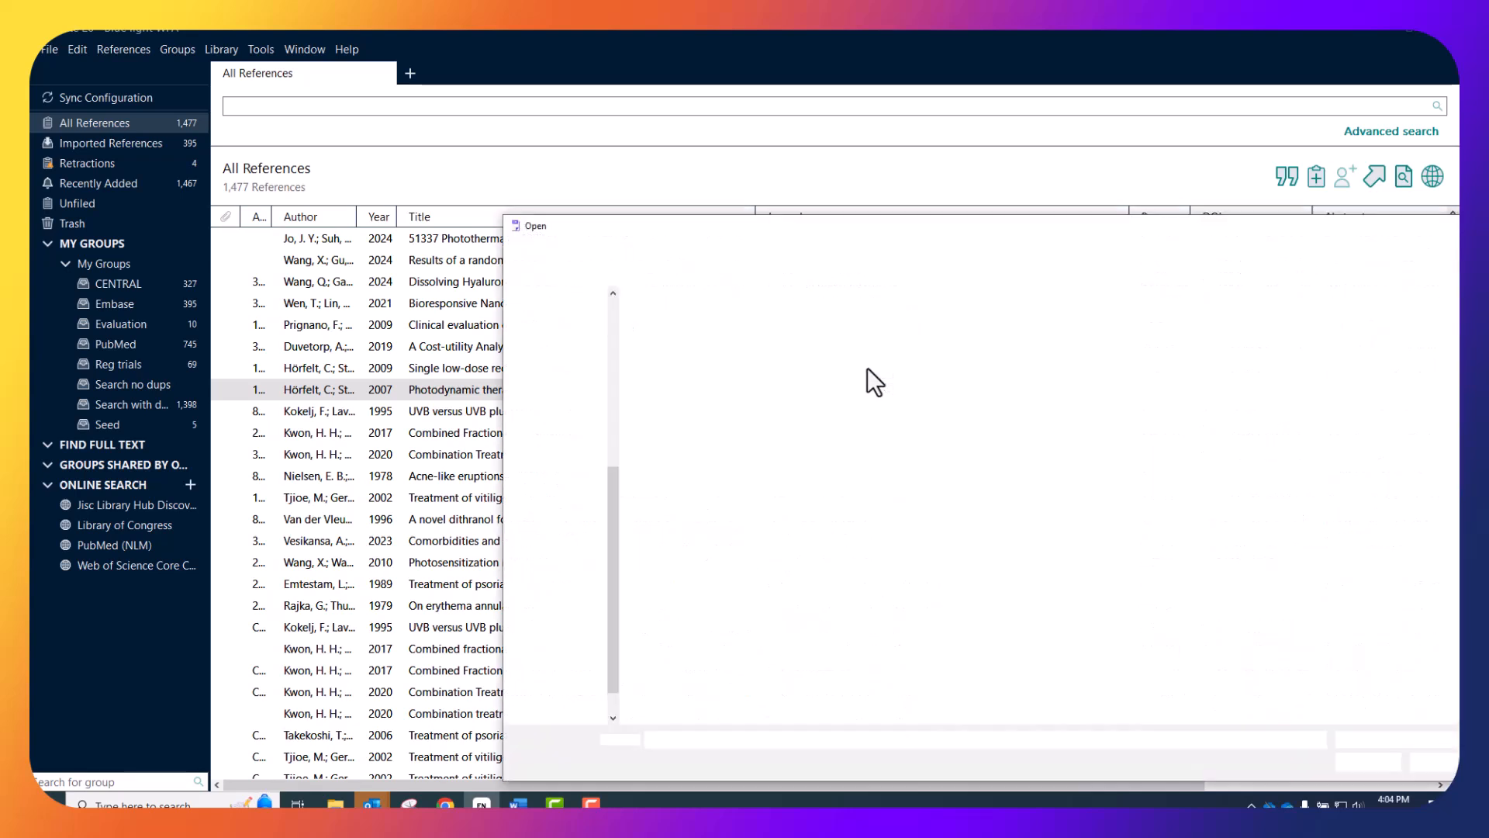
{"action": "scroll", "coordinate": [585, 380], "scroll_direction": "up", "scroll_amount": 10}
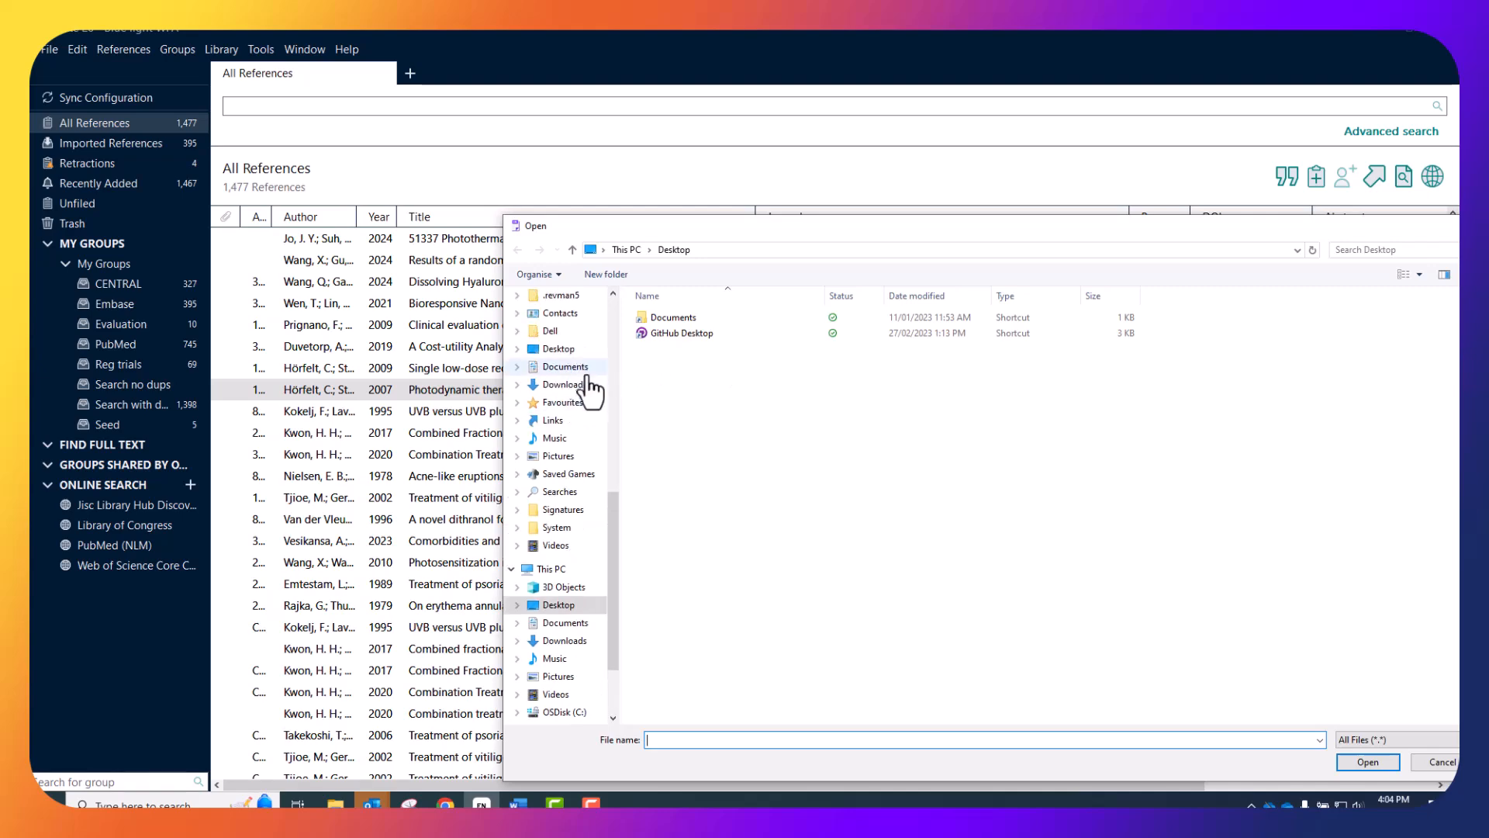
{"action": "scroll", "coordinate": [584, 394], "scroll_direction": "up", "scroll_amount": 3}
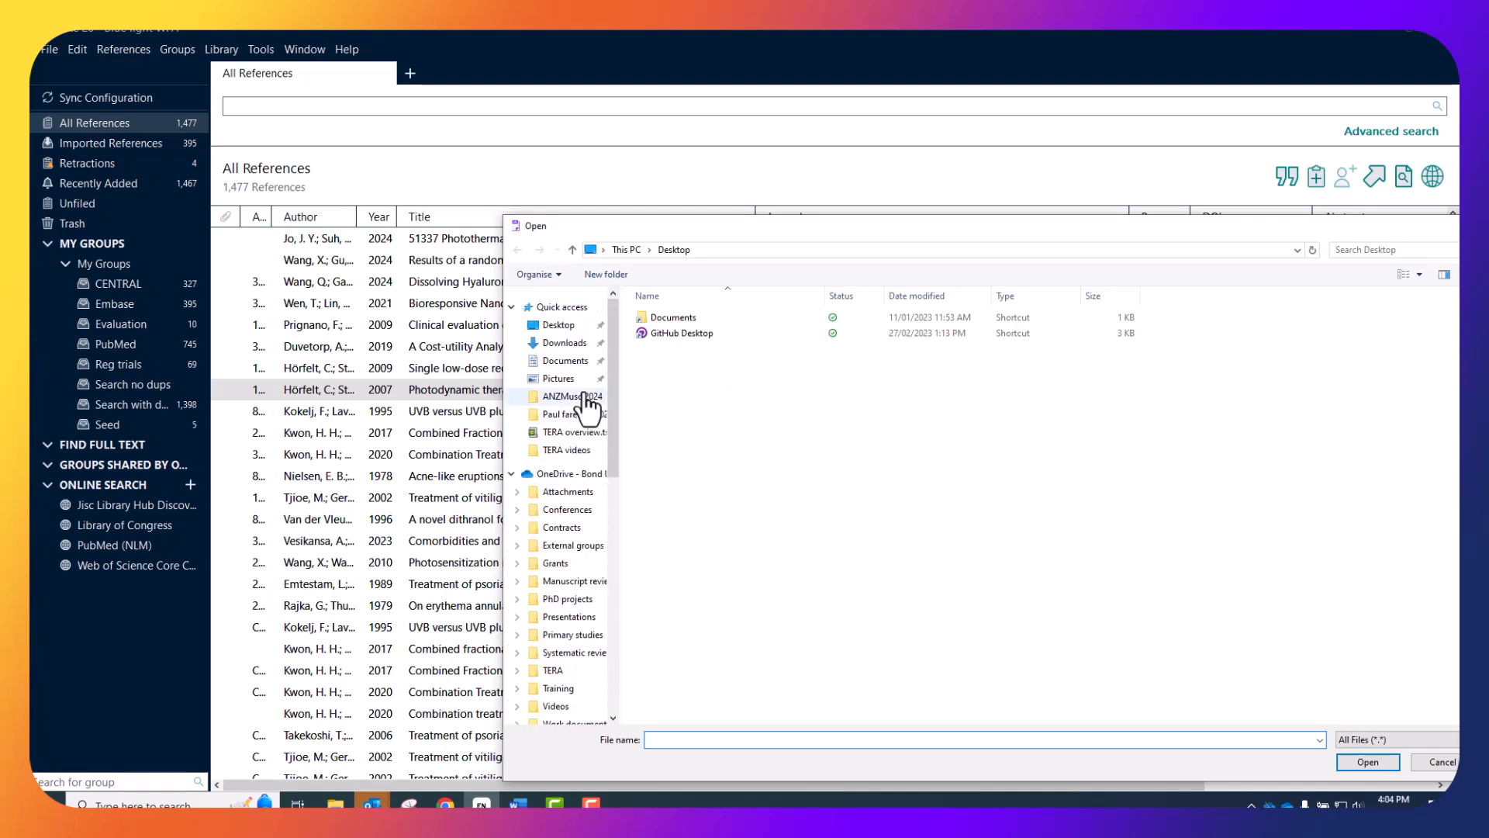
{"action": "left_click", "coordinate": [573, 345]}
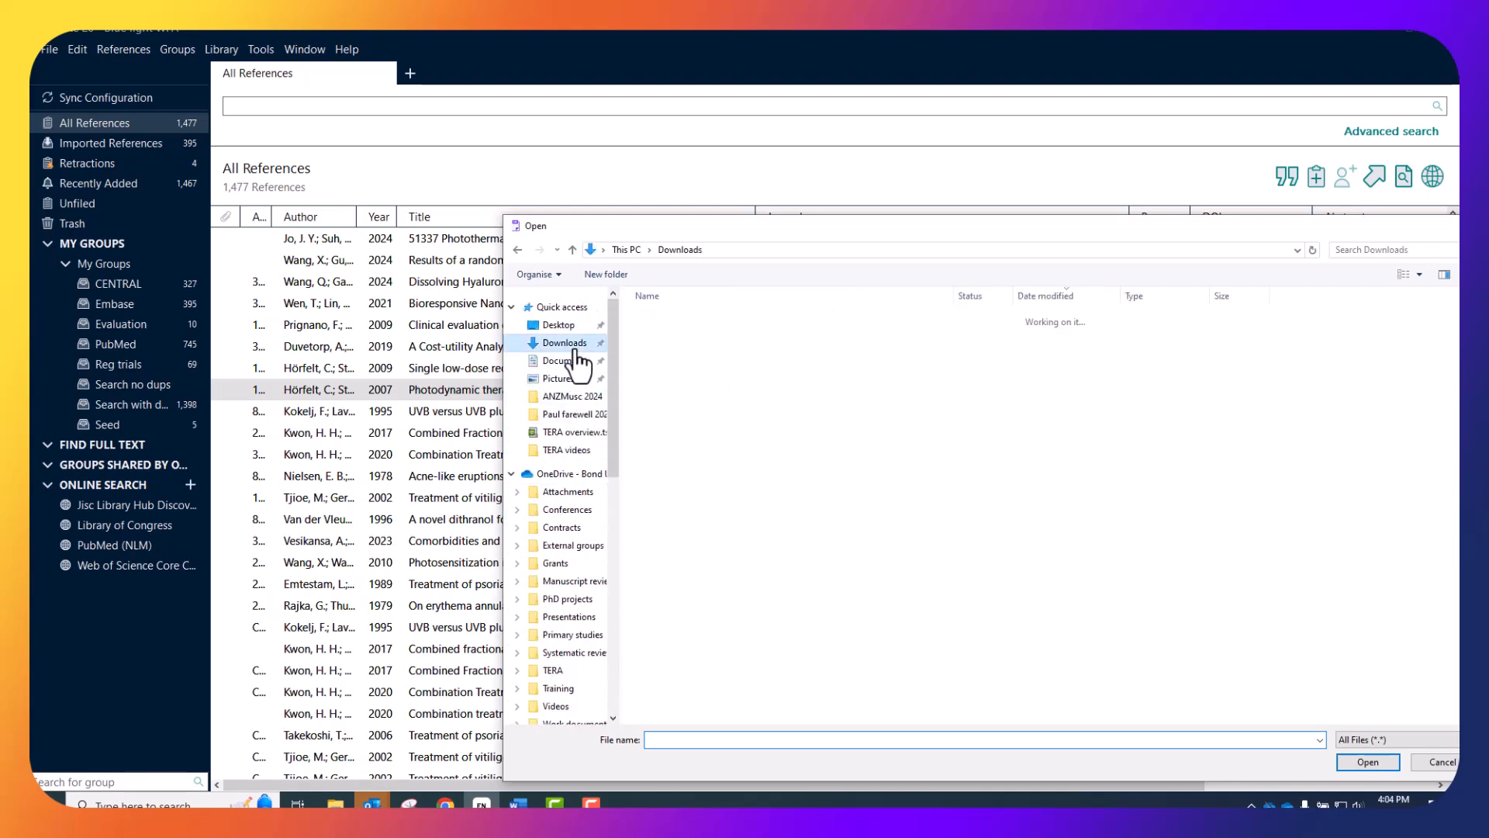
{"action": "left_click", "coordinate": [709, 342]}
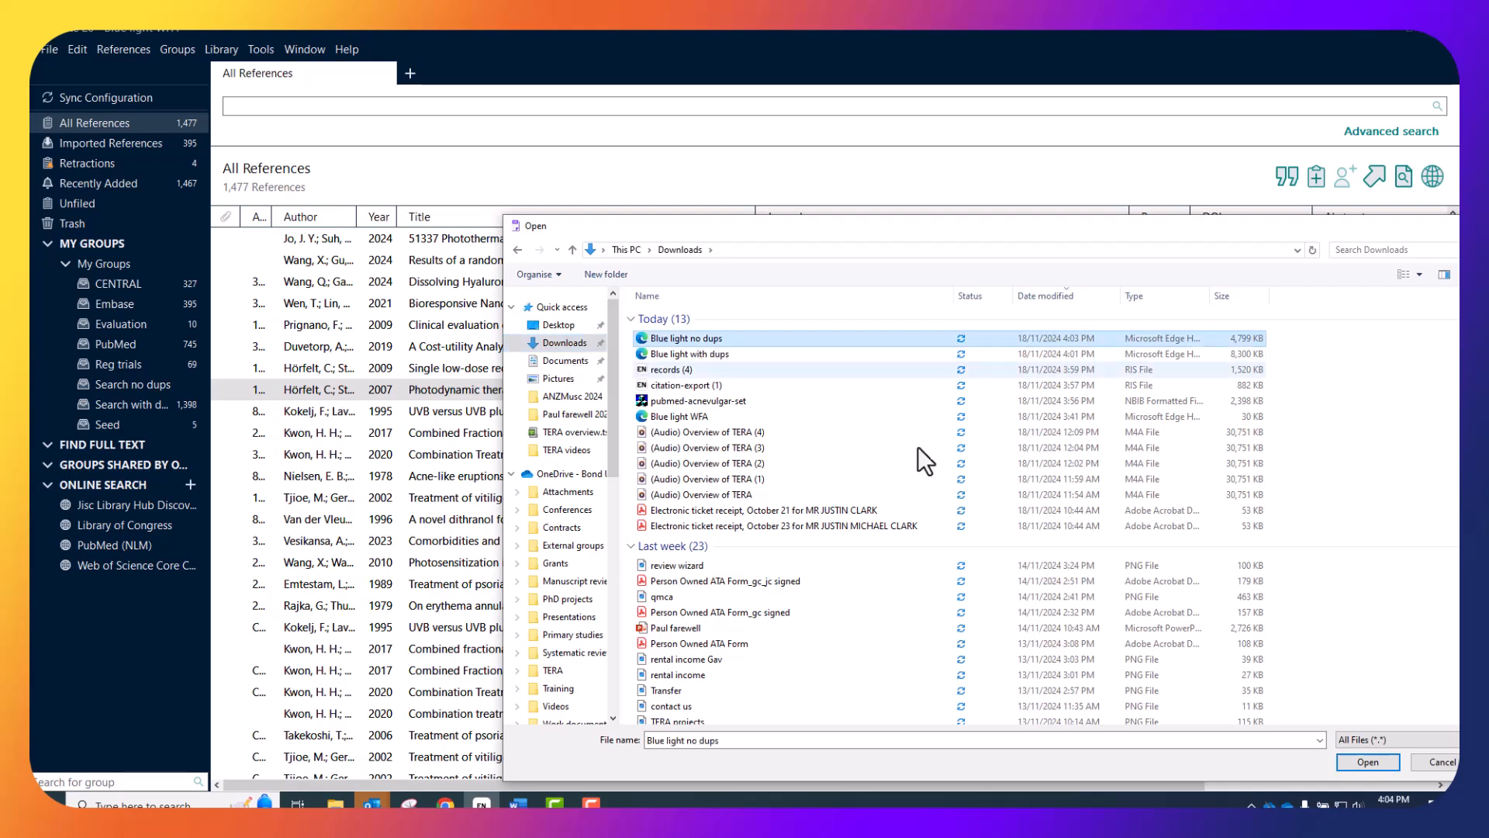
{"action": "left_click", "coordinate": [1358, 760]}
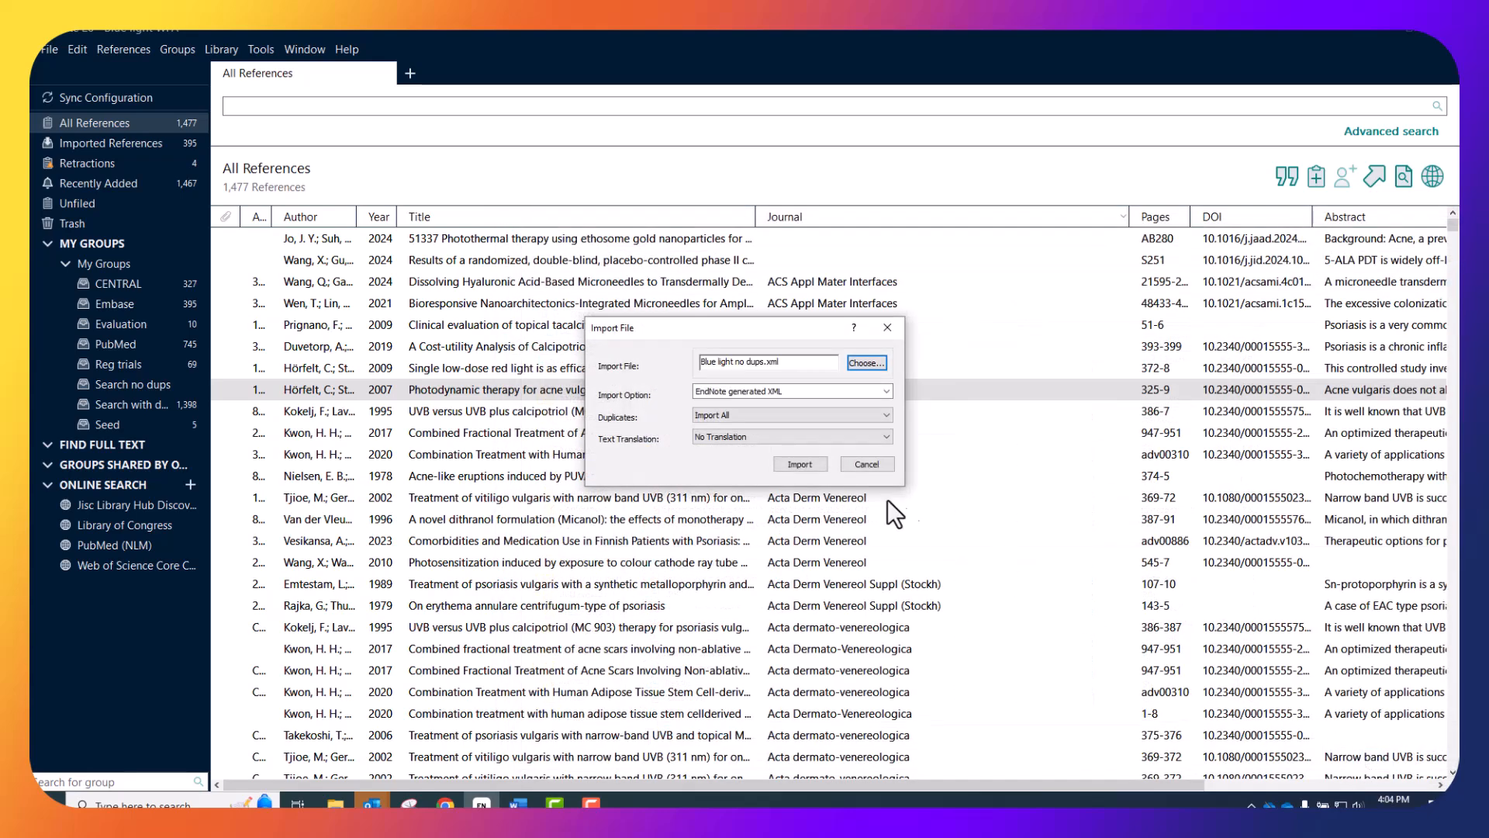
Keep the import option at EndNote generated XML and run the import with all duplicates included.
{"action": "left_click", "coordinate": [722, 392]}
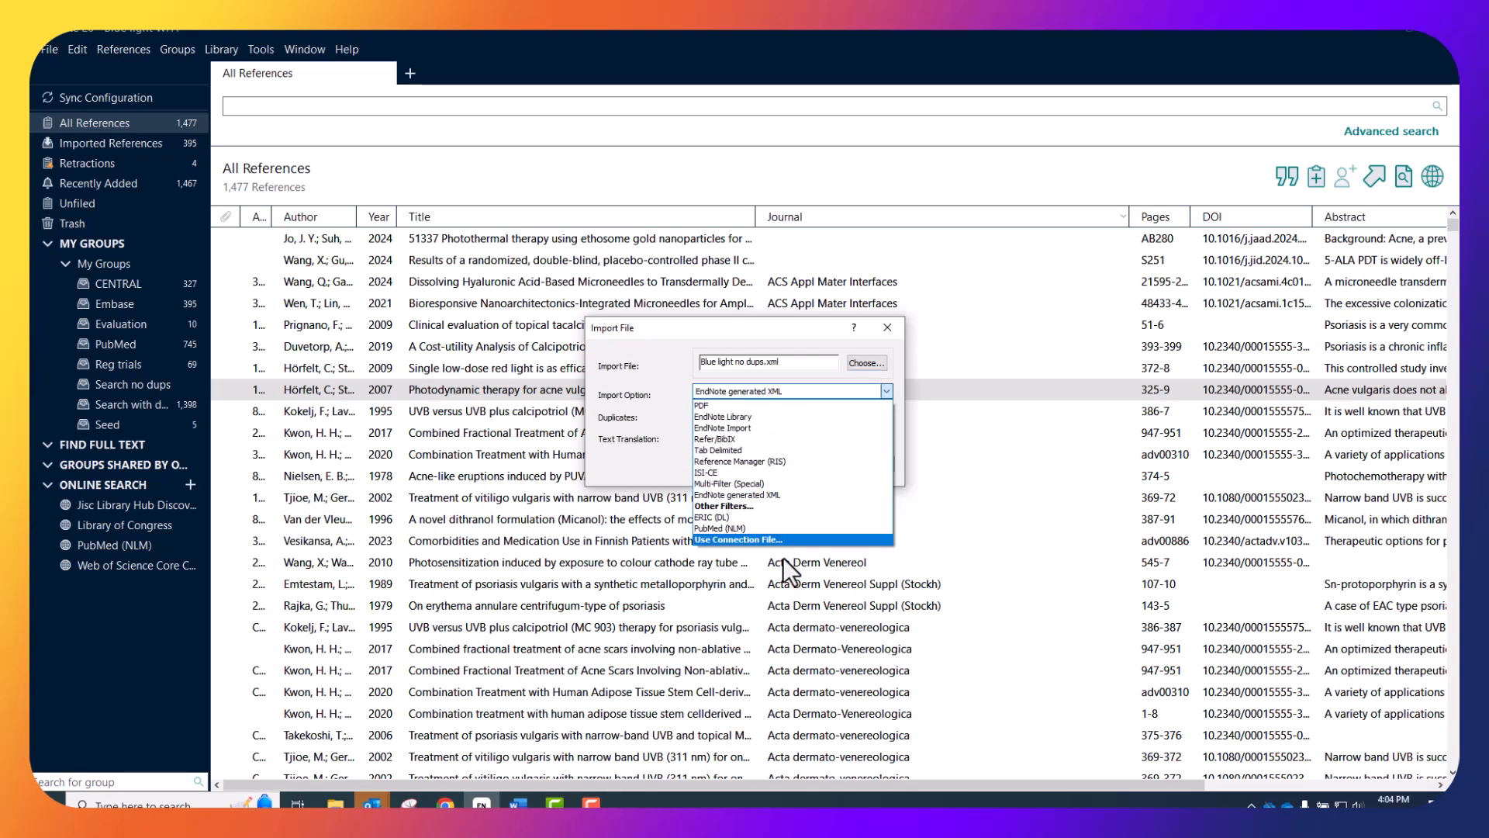
{"action": "left_click", "coordinate": [759, 491]}
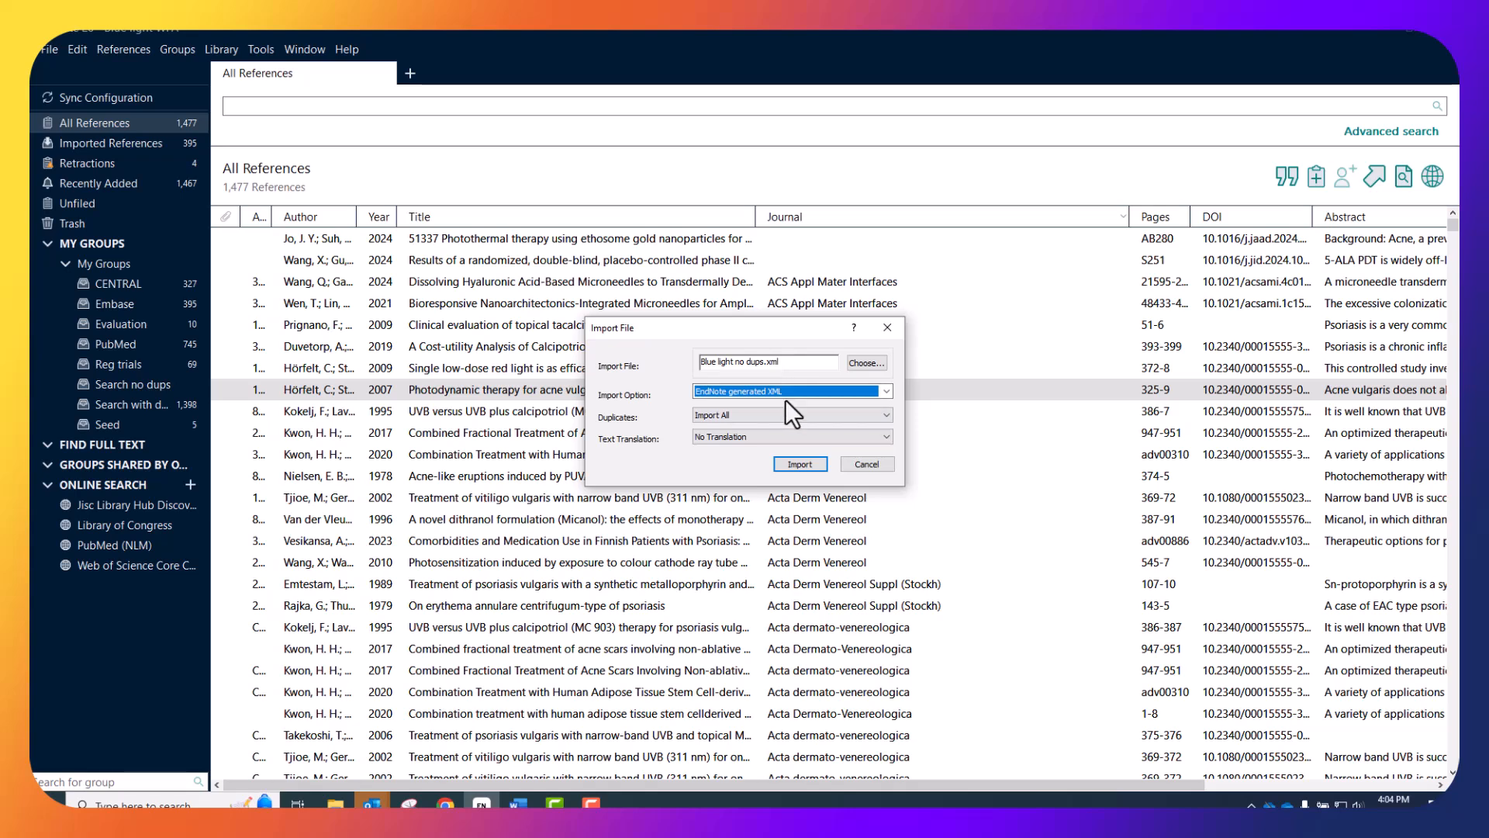
{"action": "left_click", "coordinate": [800, 464]}
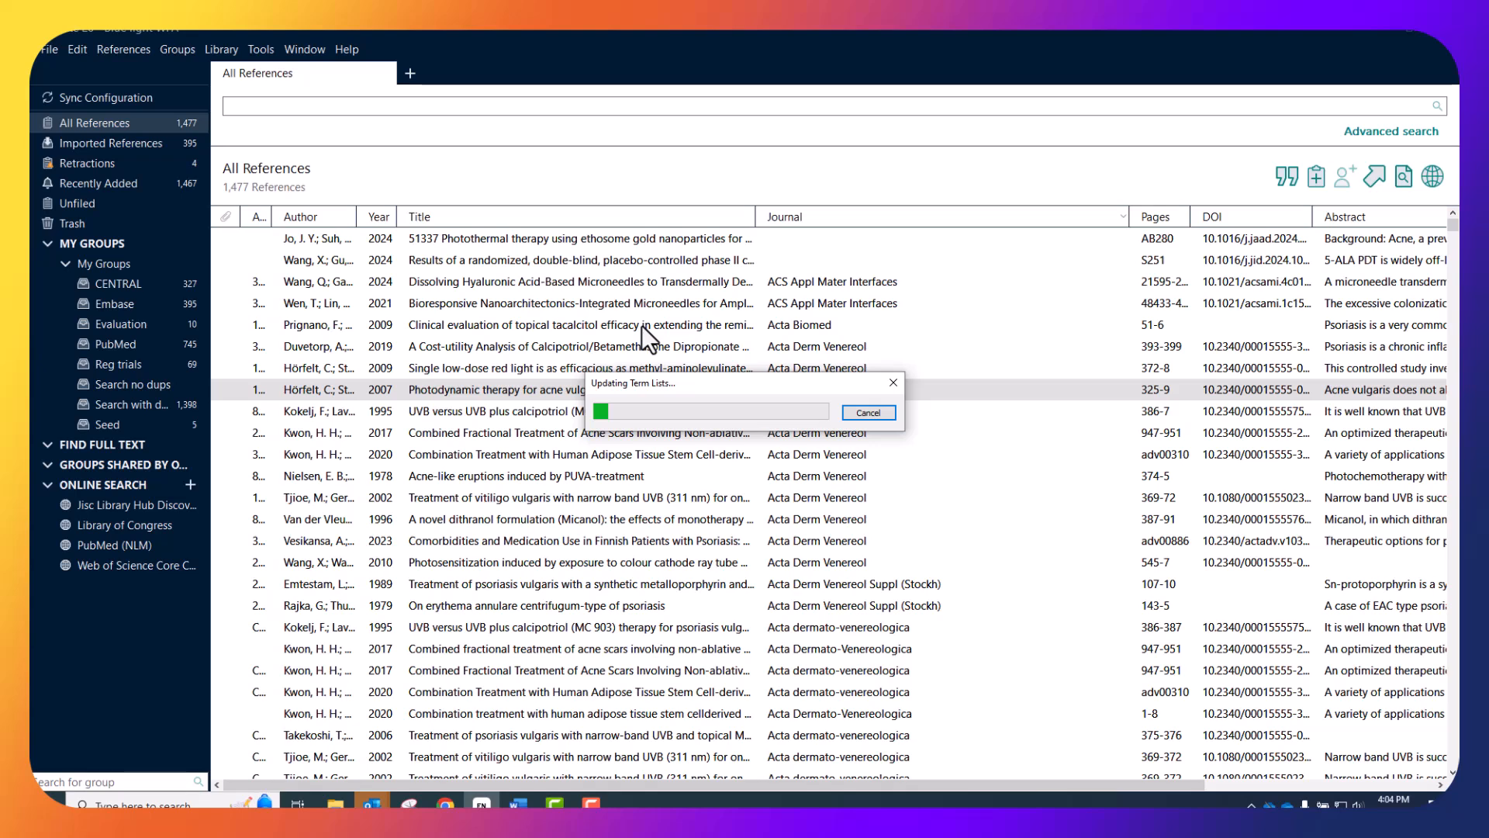
Add all the newly imported references to the Search no dups group.
{"action": "left_click", "coordinate": [109, 143]}
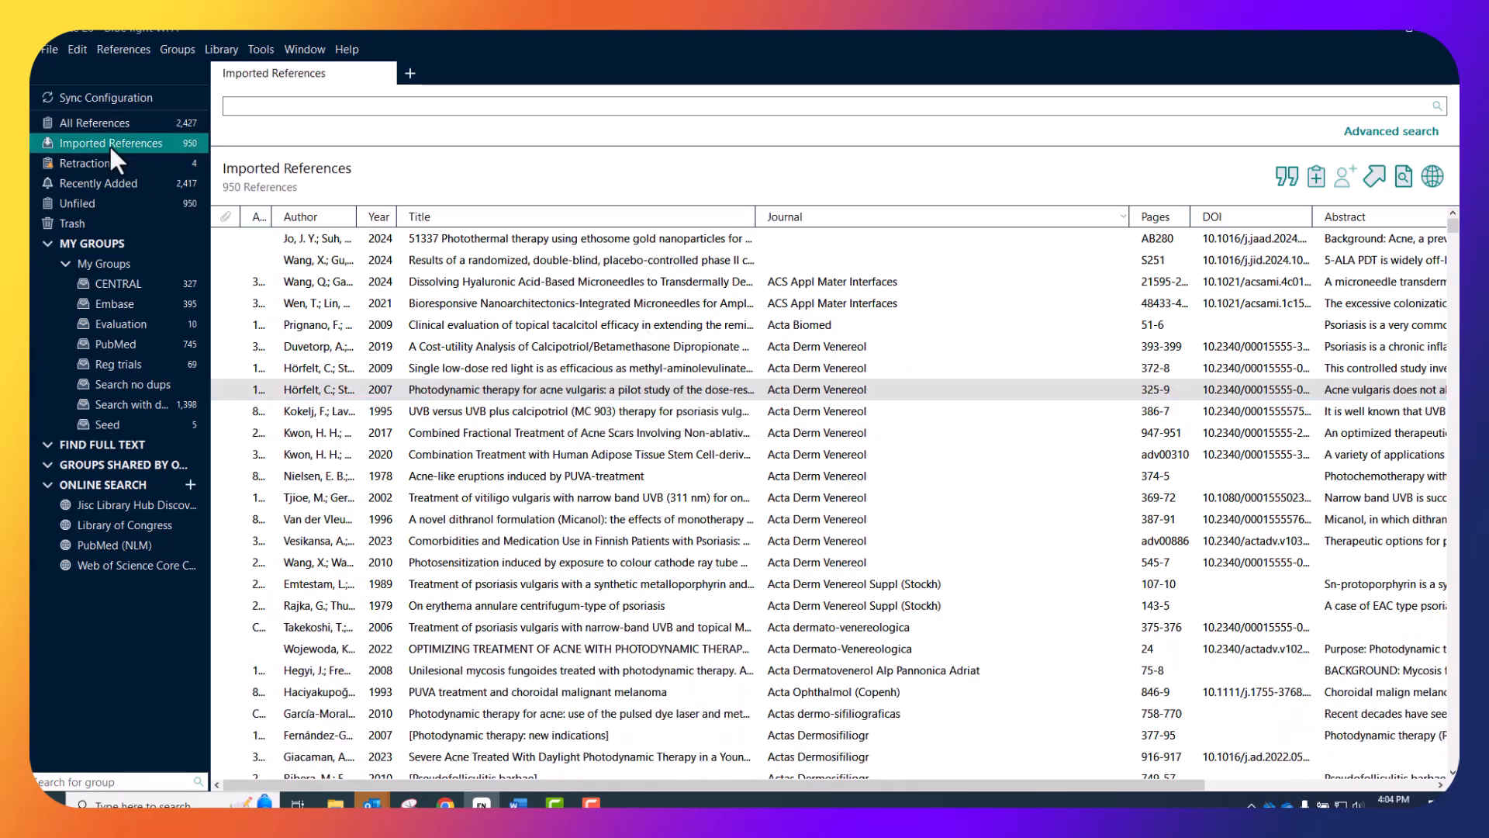
{"action": "left_click", "coordinate": [436, 341]}
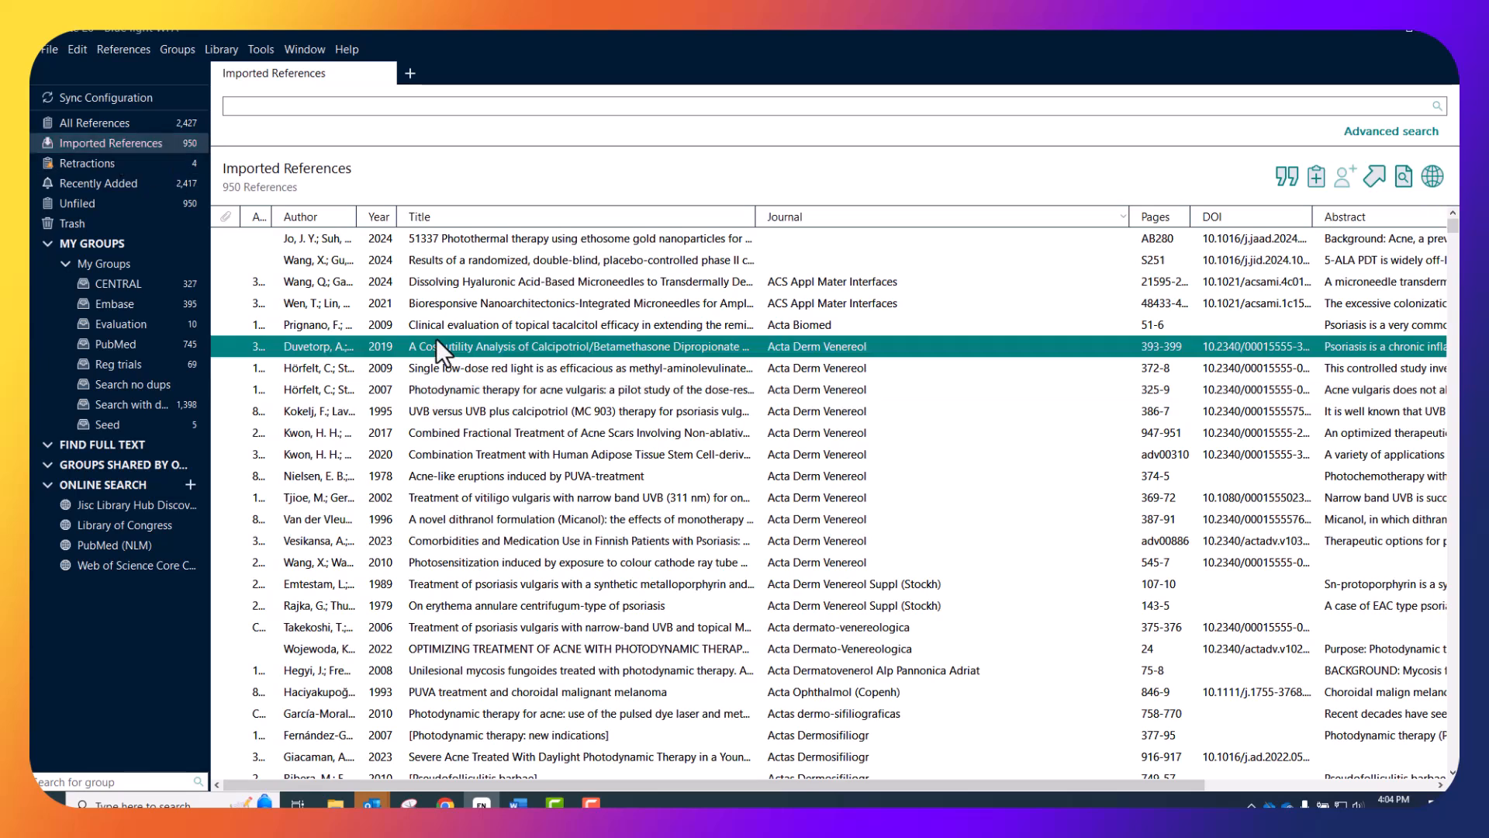
{"action": "key", "text": "ctrl+a"}
{"action": "left_click_drag", "start_coordinate": [435, 340], "coordinate": [133, 384]}
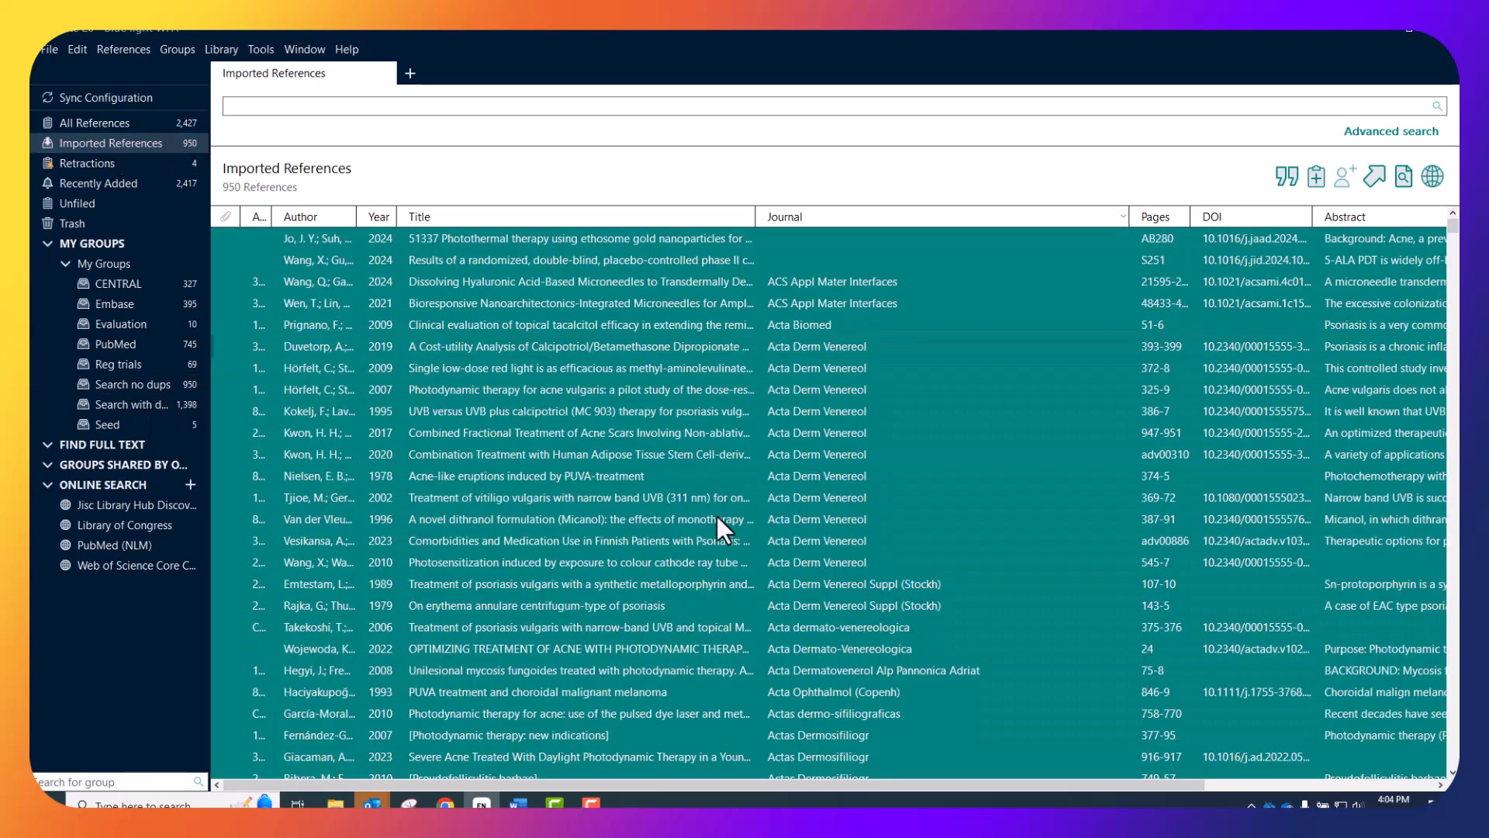
Compare the contents of the Search with dups, Search no dups and Reg trials groups.
{"action": "left_click", "coordinate": [152, 402]}
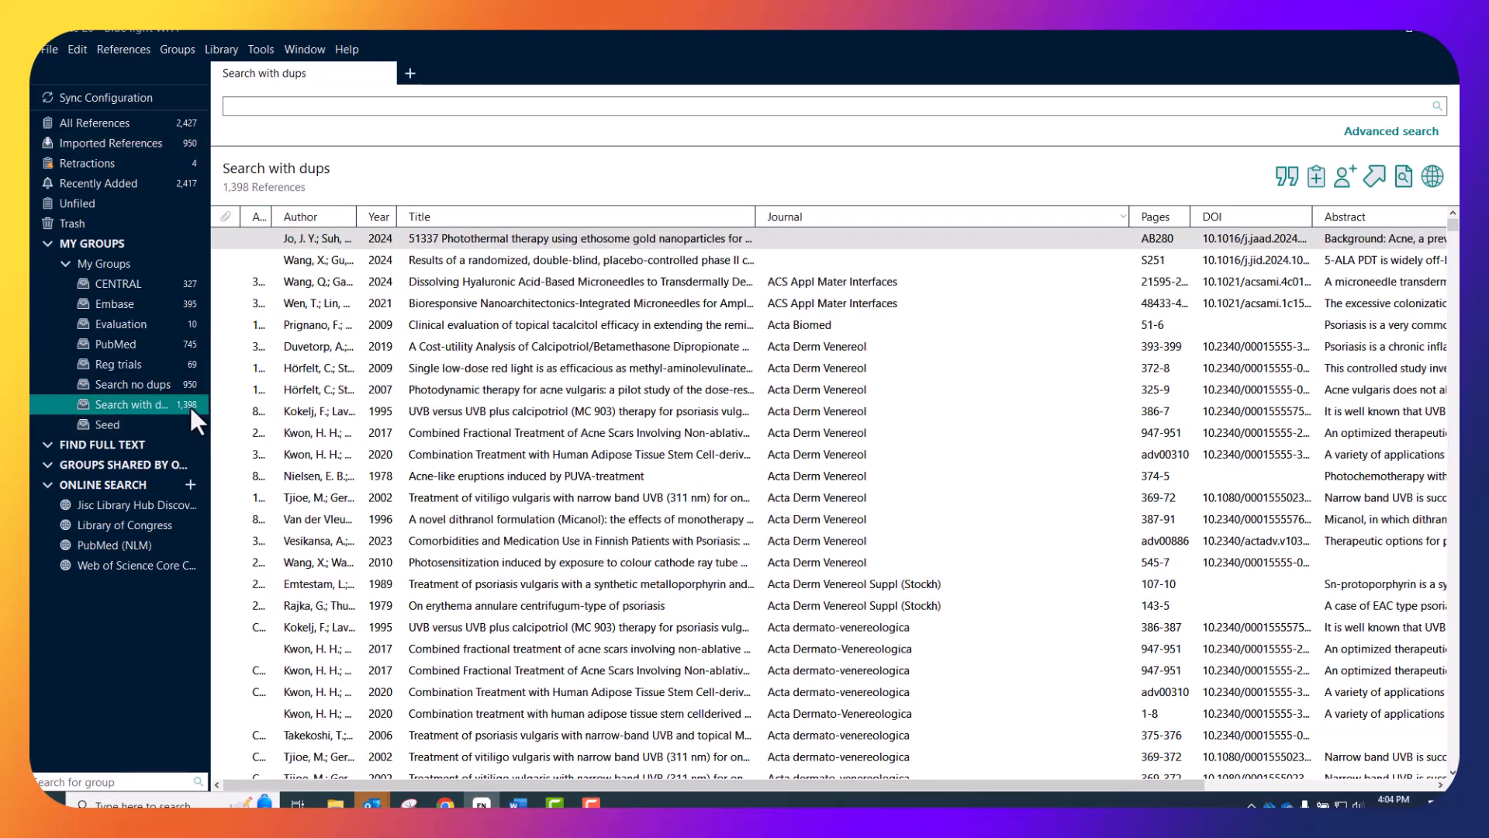
{"action": "left_click", "coordinate": [159, 386]}
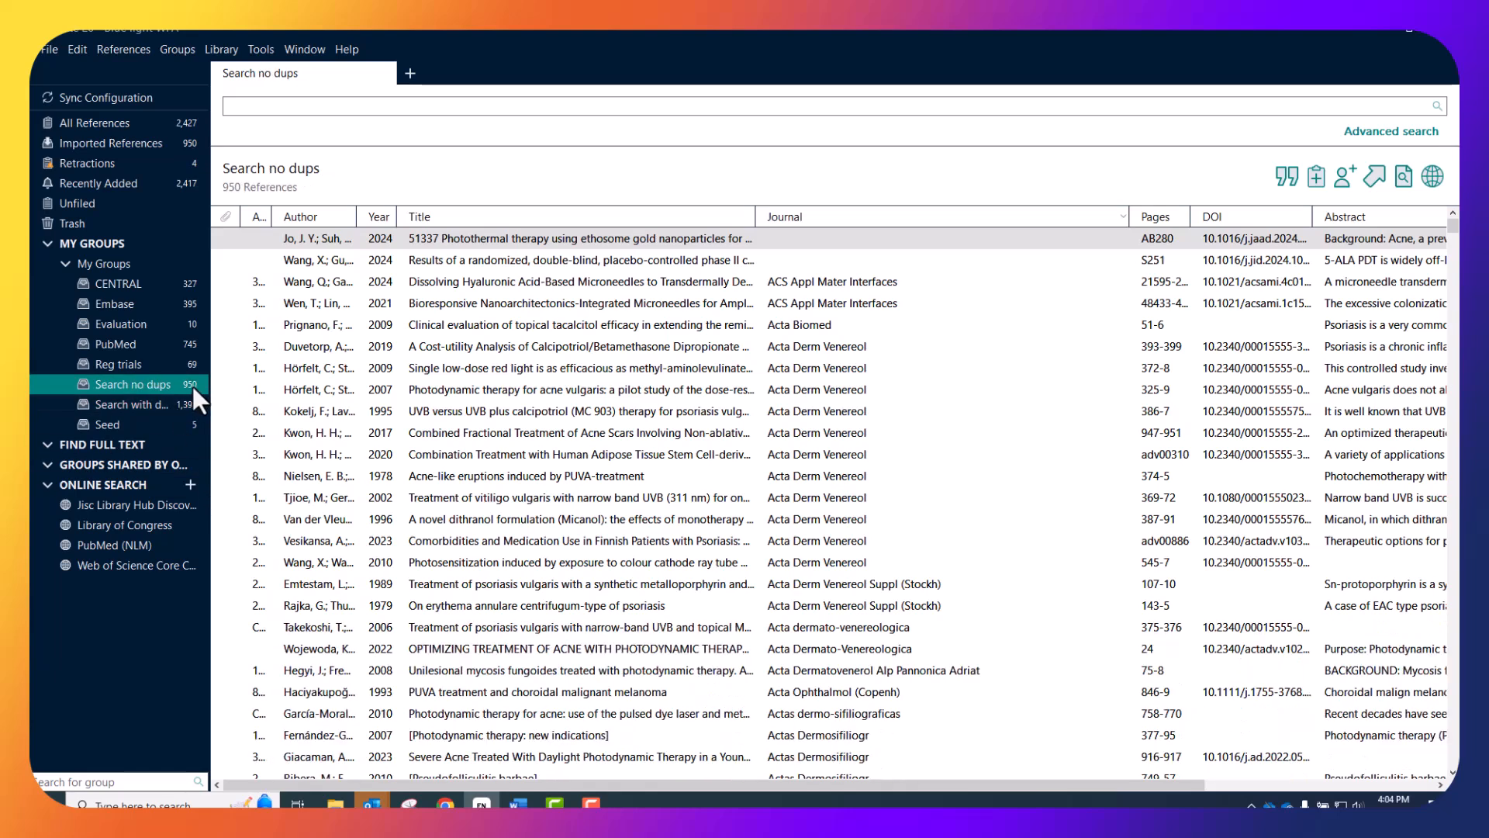
{"action": "left_click", "coordinate": [177, 364]}
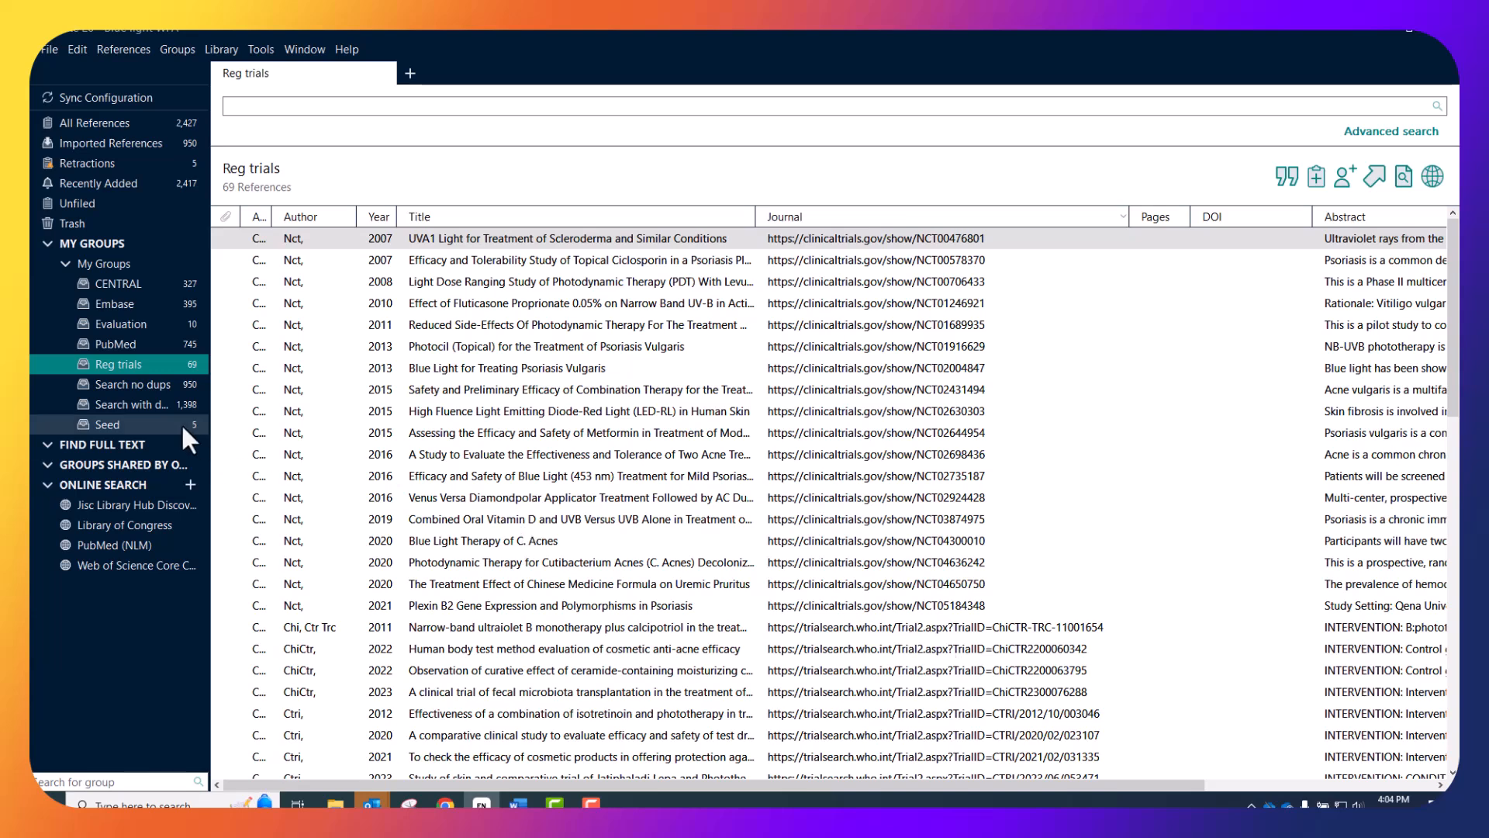
Open the Evaluation group, select all of its references and mark them as read.
{"action": "left_click", "coordinate": [129, 324]}
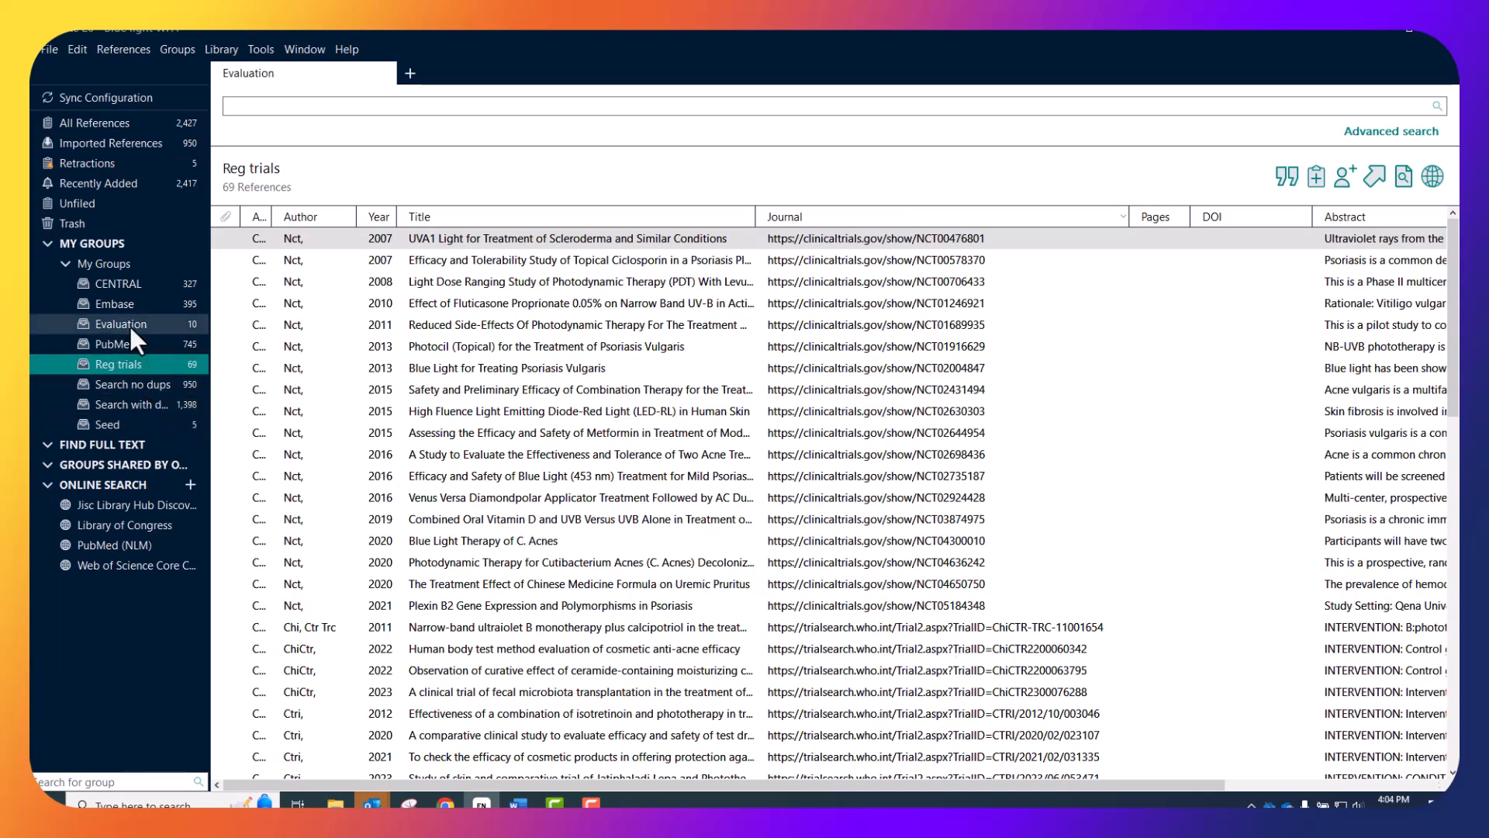
{"action": "left_click", "coordinate": [523, 304]}
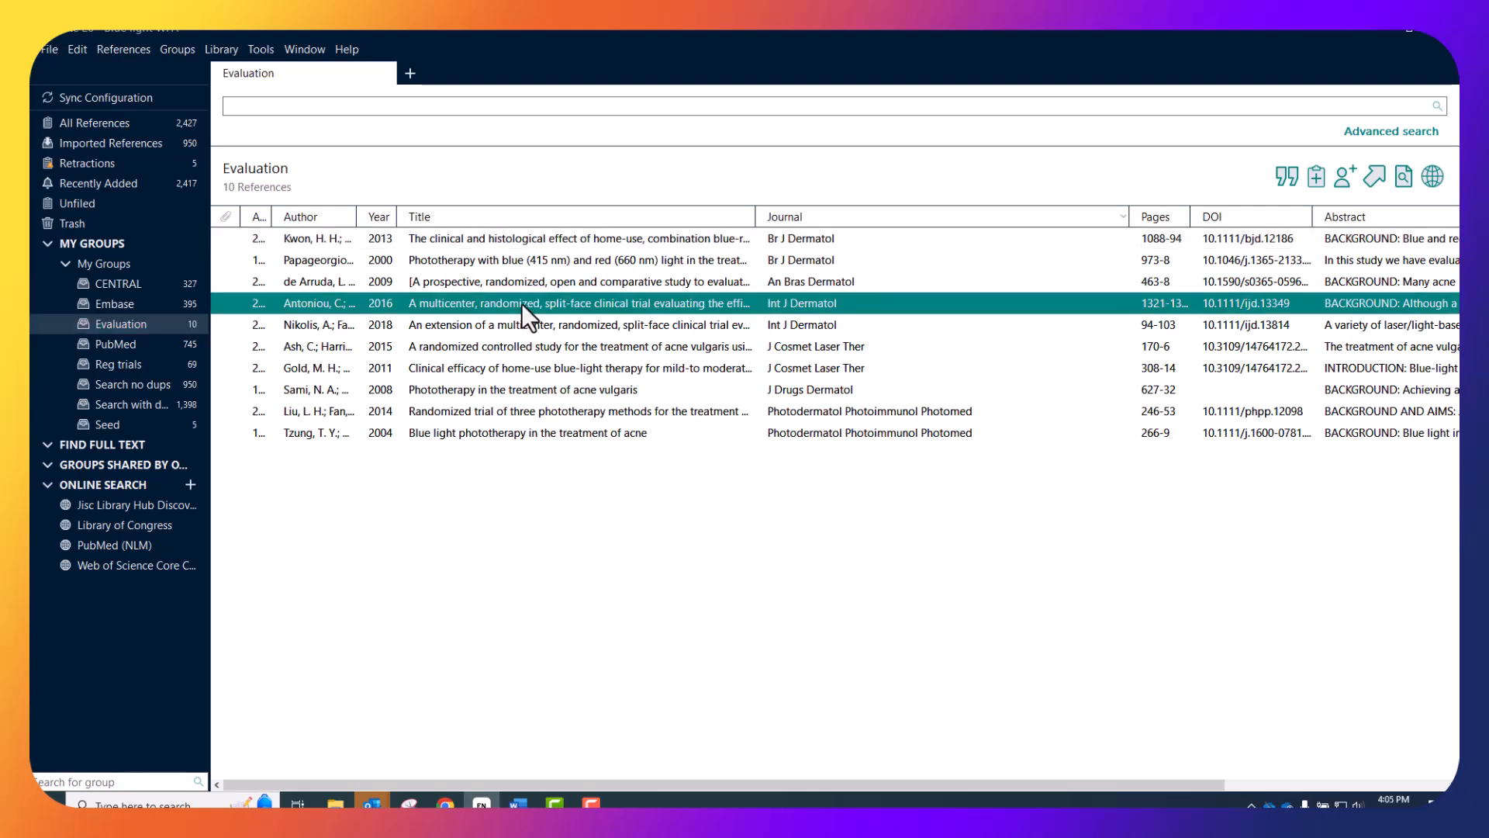
{"action": "key", "text": "ctrl+a"}
{"action": "right_click", "coordinate": [523, 304]}
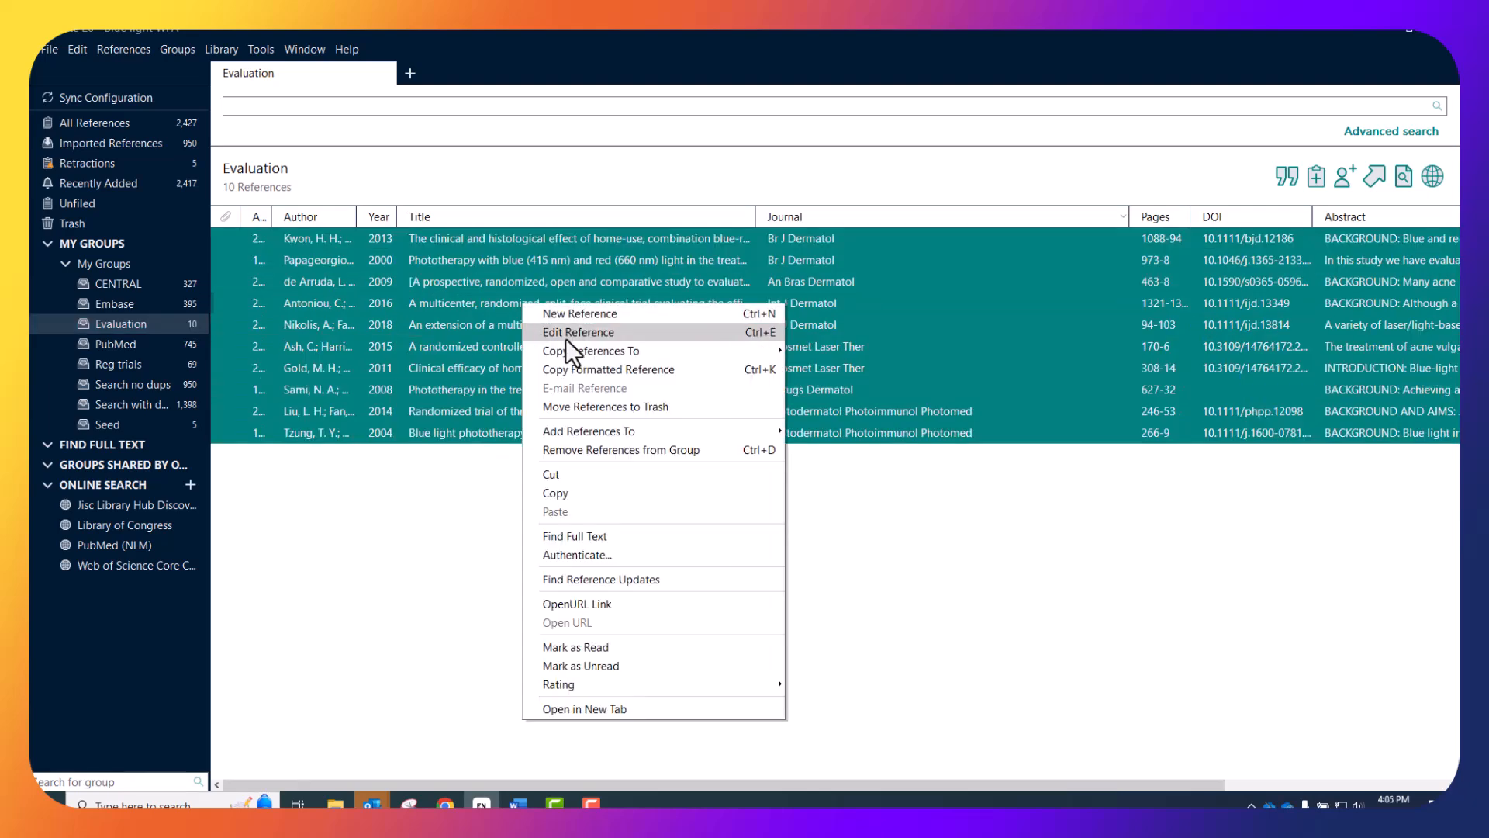
{"action": "left_click", "coordinate": [689, 646]}
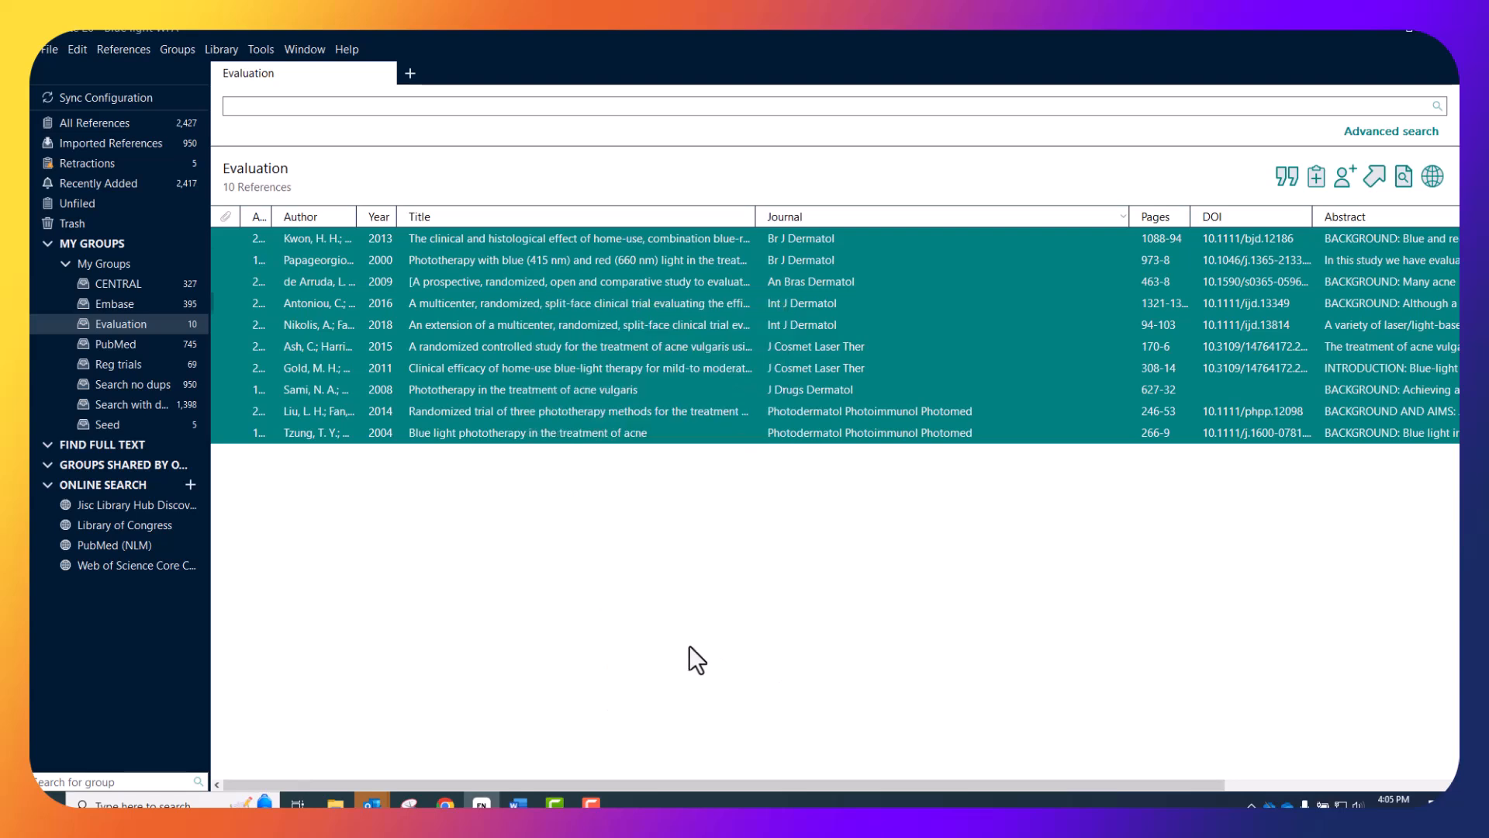
Mark all the selected references in the Evaluation group as unread and clear the multiple selection.
{"action": "right_click", "coordinate": [463, 329]}
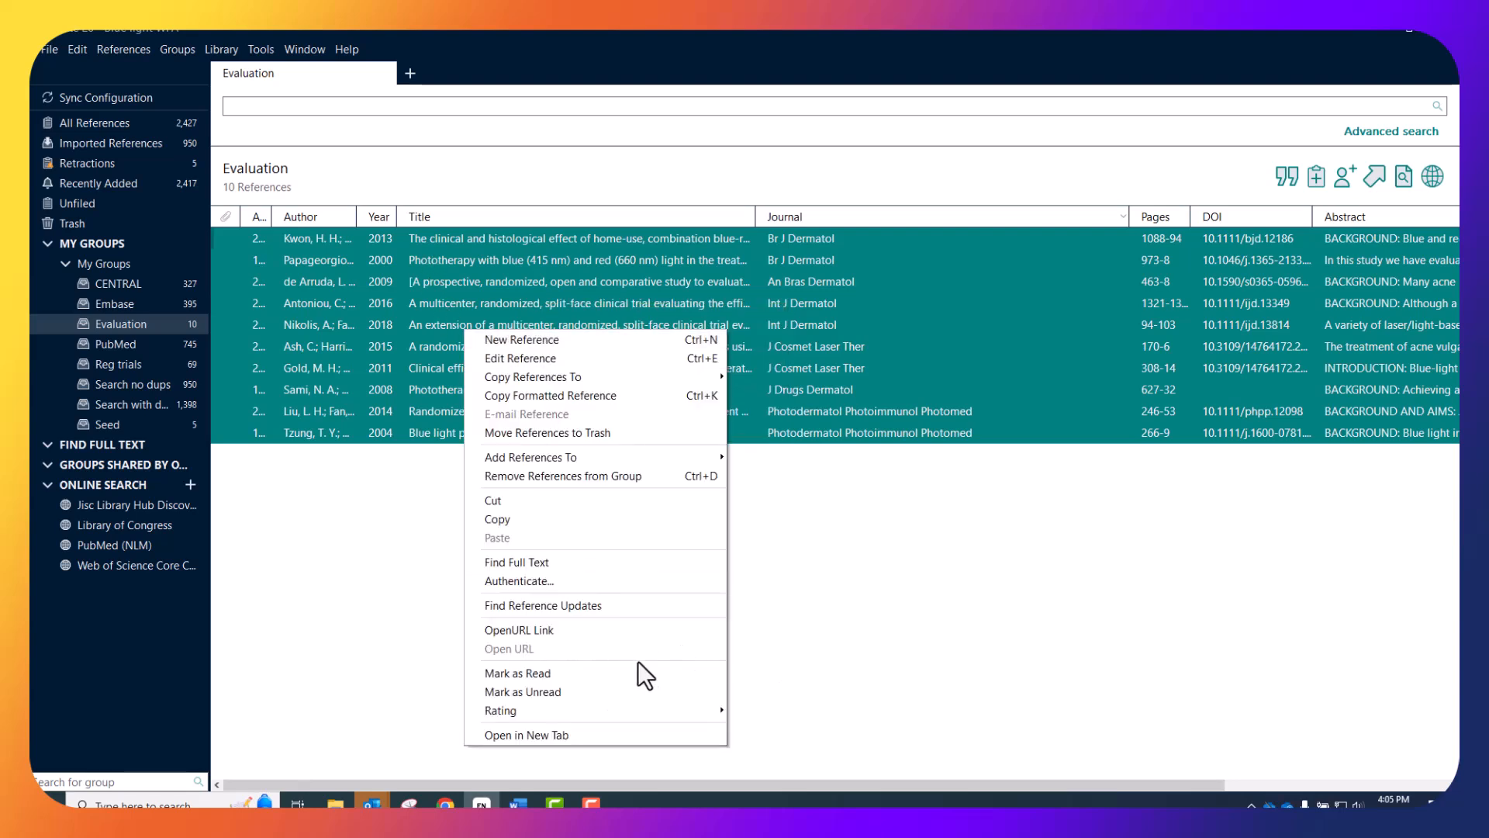
{"action": "left_click", "coordinate": [665, 698]}
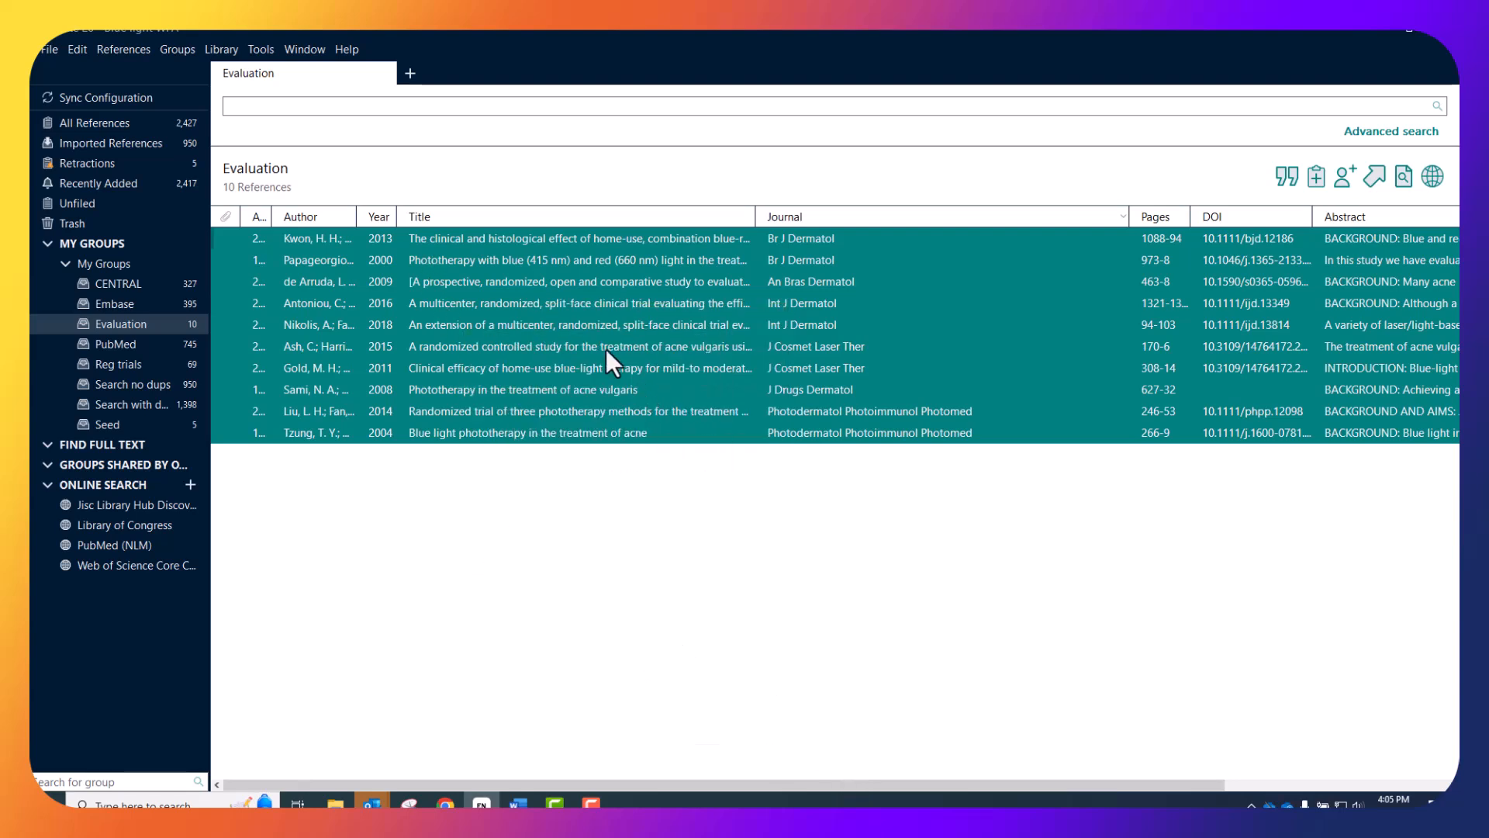
{"action": "left_click", "coordinate": [587, 305]}
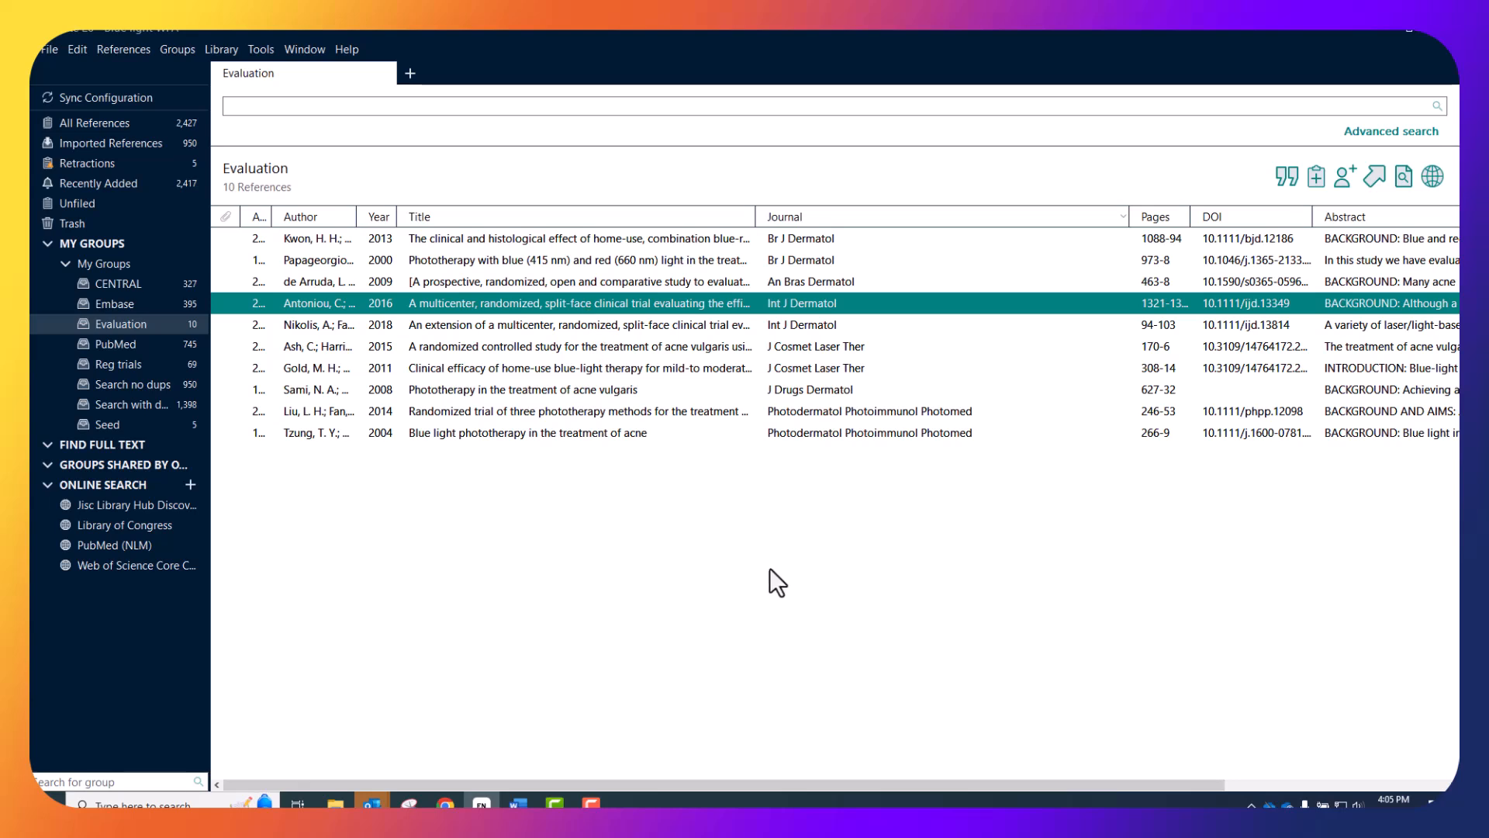
Narrow the Journal column of the Evaluation group's list and display the read status column.
{"action": "left_click_drag", "start_coordinate": [1129, 217], "coordinate": [996, 252]}
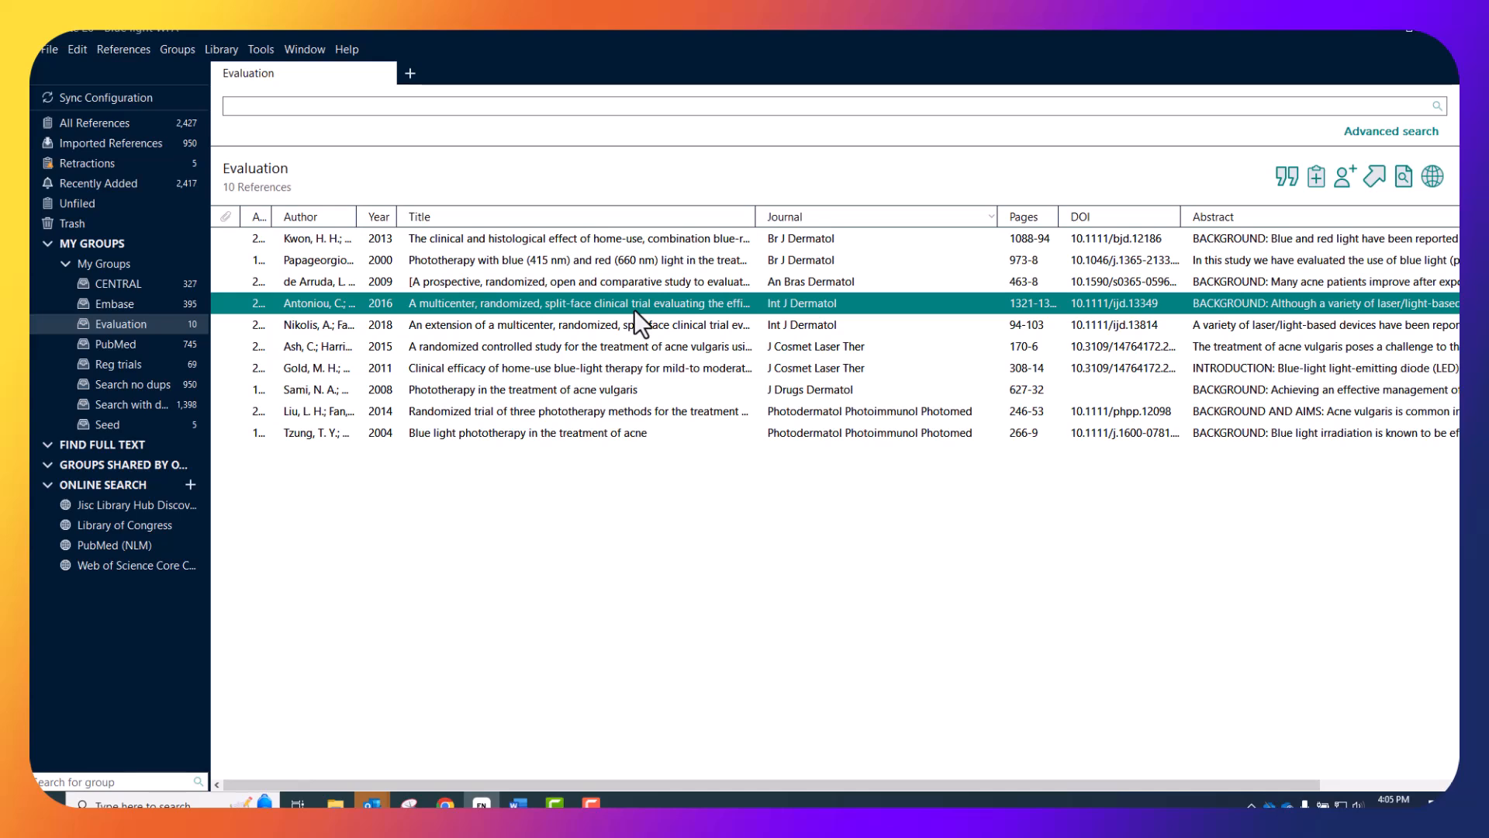
{"action": "key", "text": "ctrl+a"}
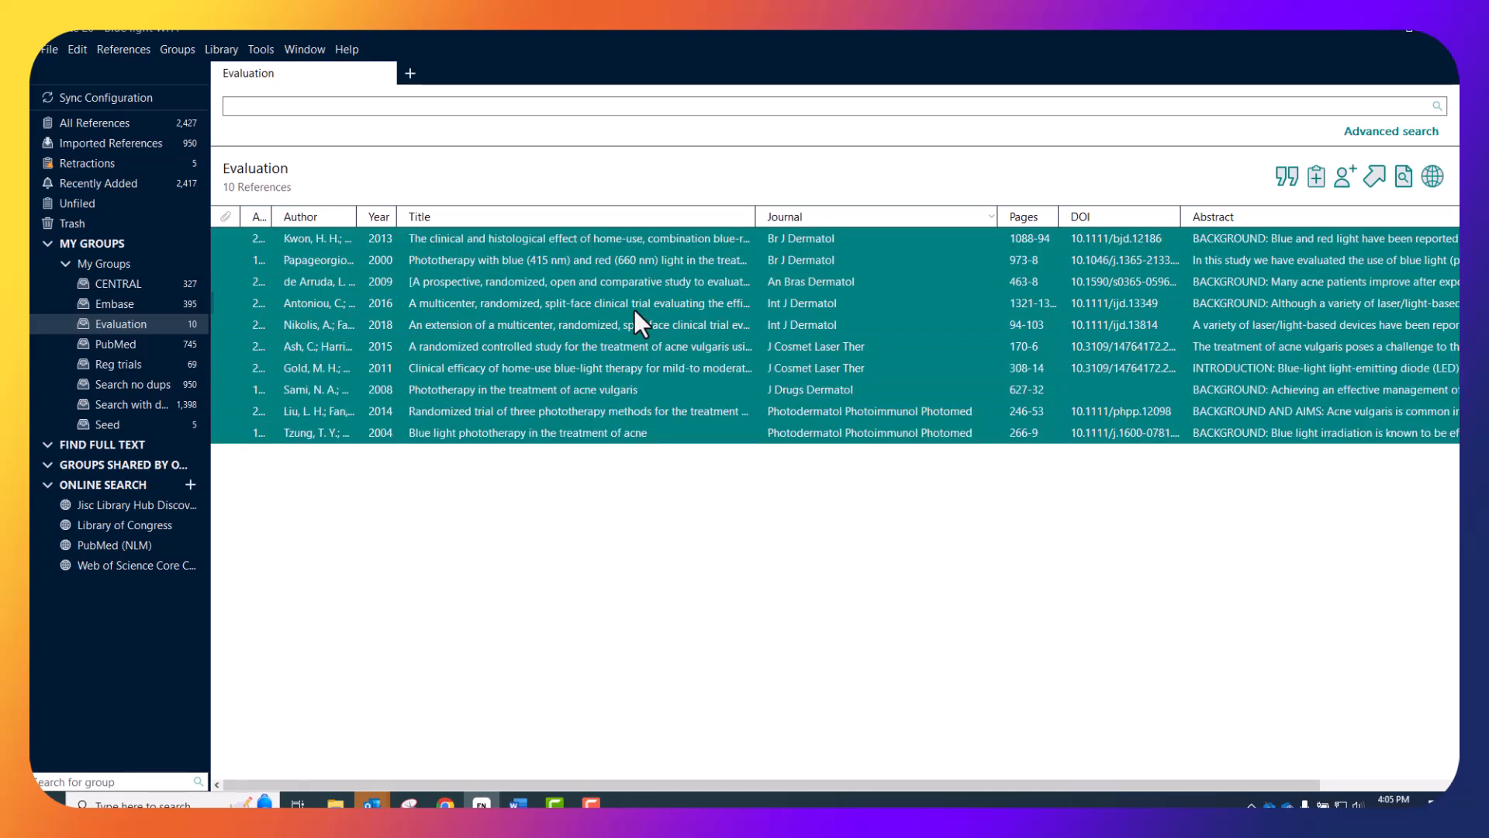
{"action": "right_click", "coordinate": [462, 295]}
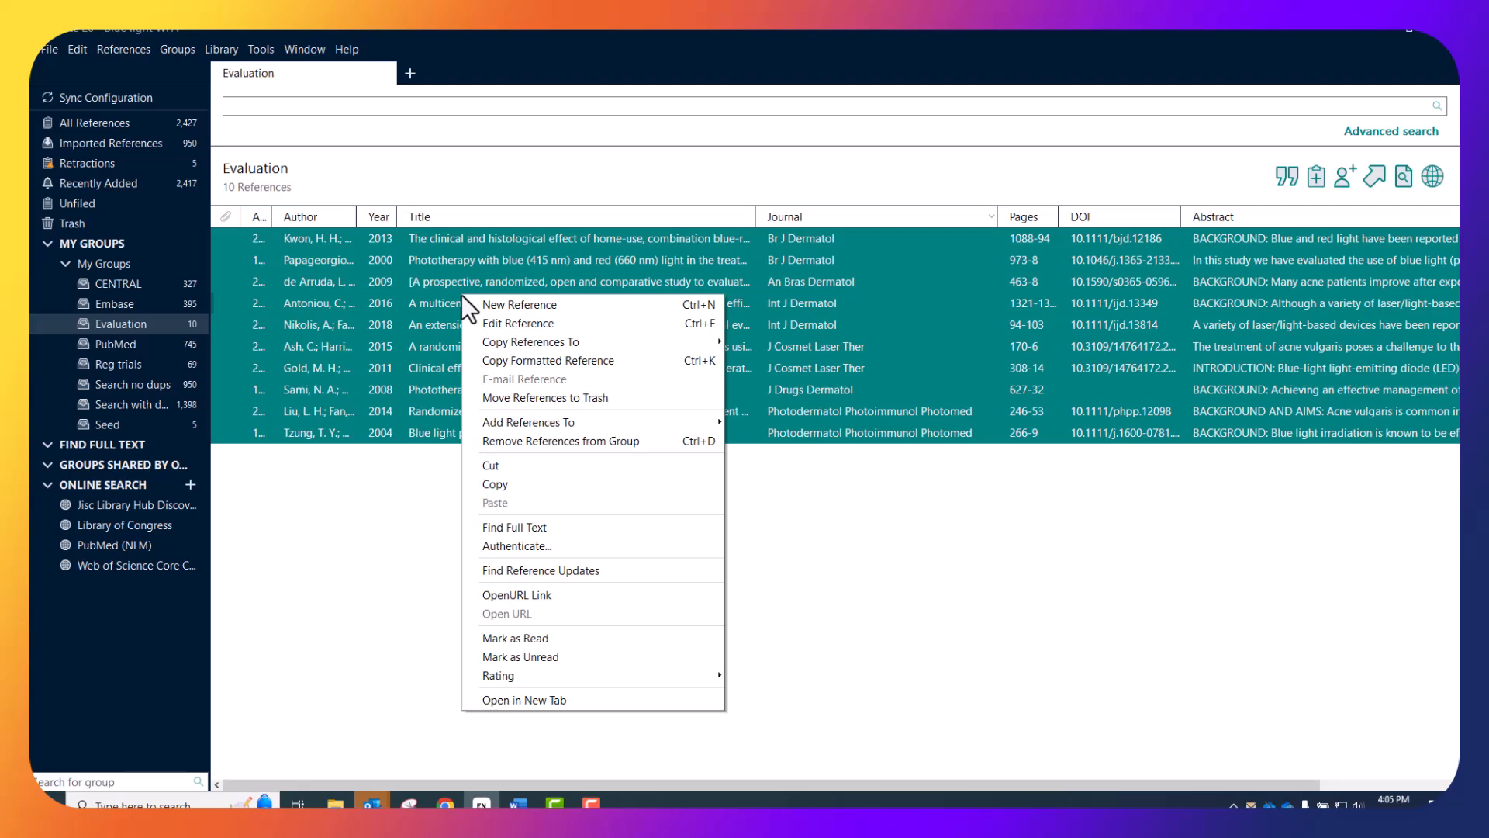
{"action": "left_click", "coordinate": [261, 48]}
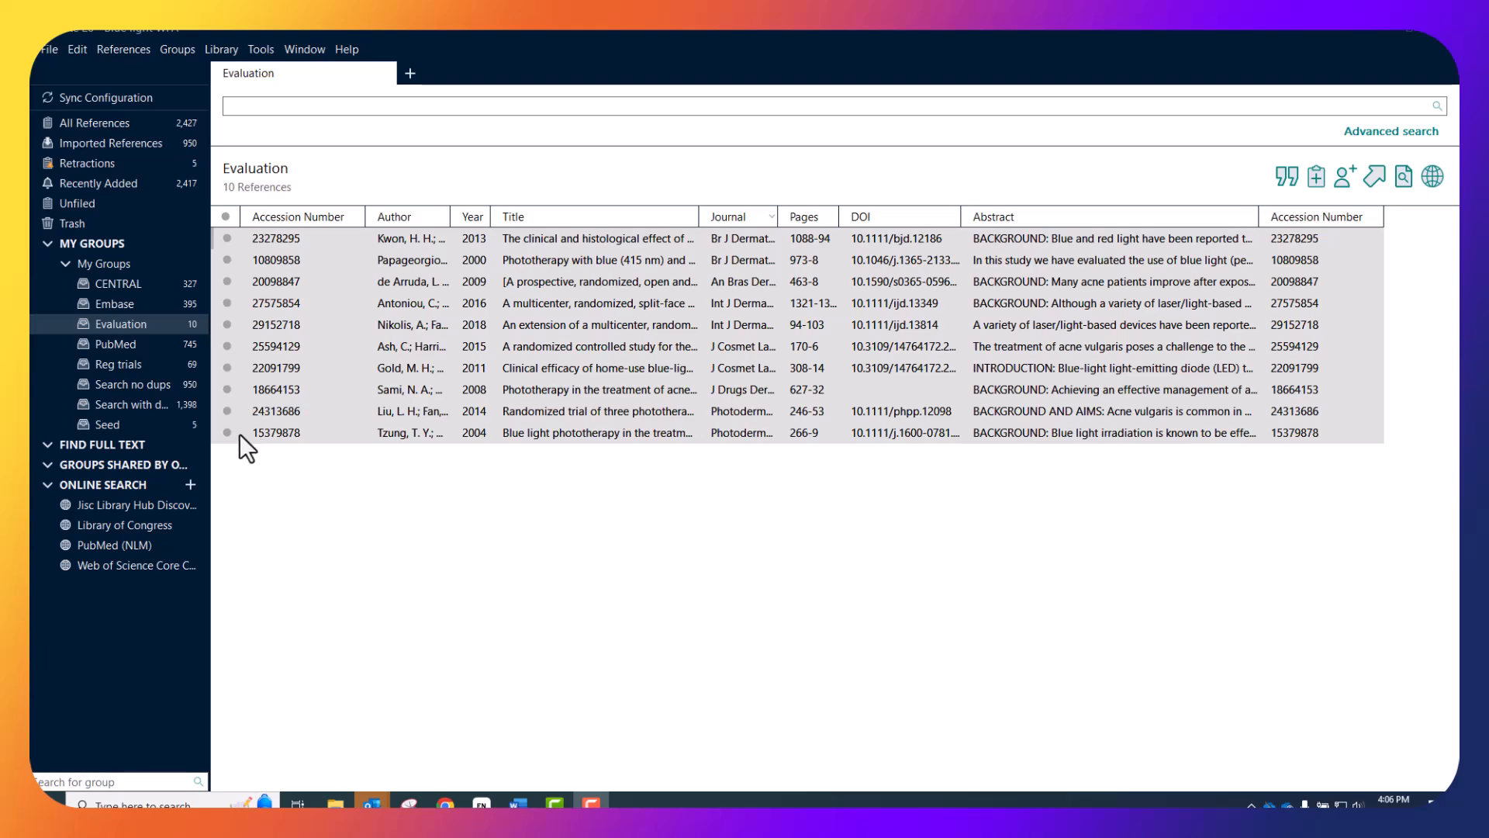
Show all references of the library and sort the list by title.
{"action": "left_click", "coordinate": [123, 121]}
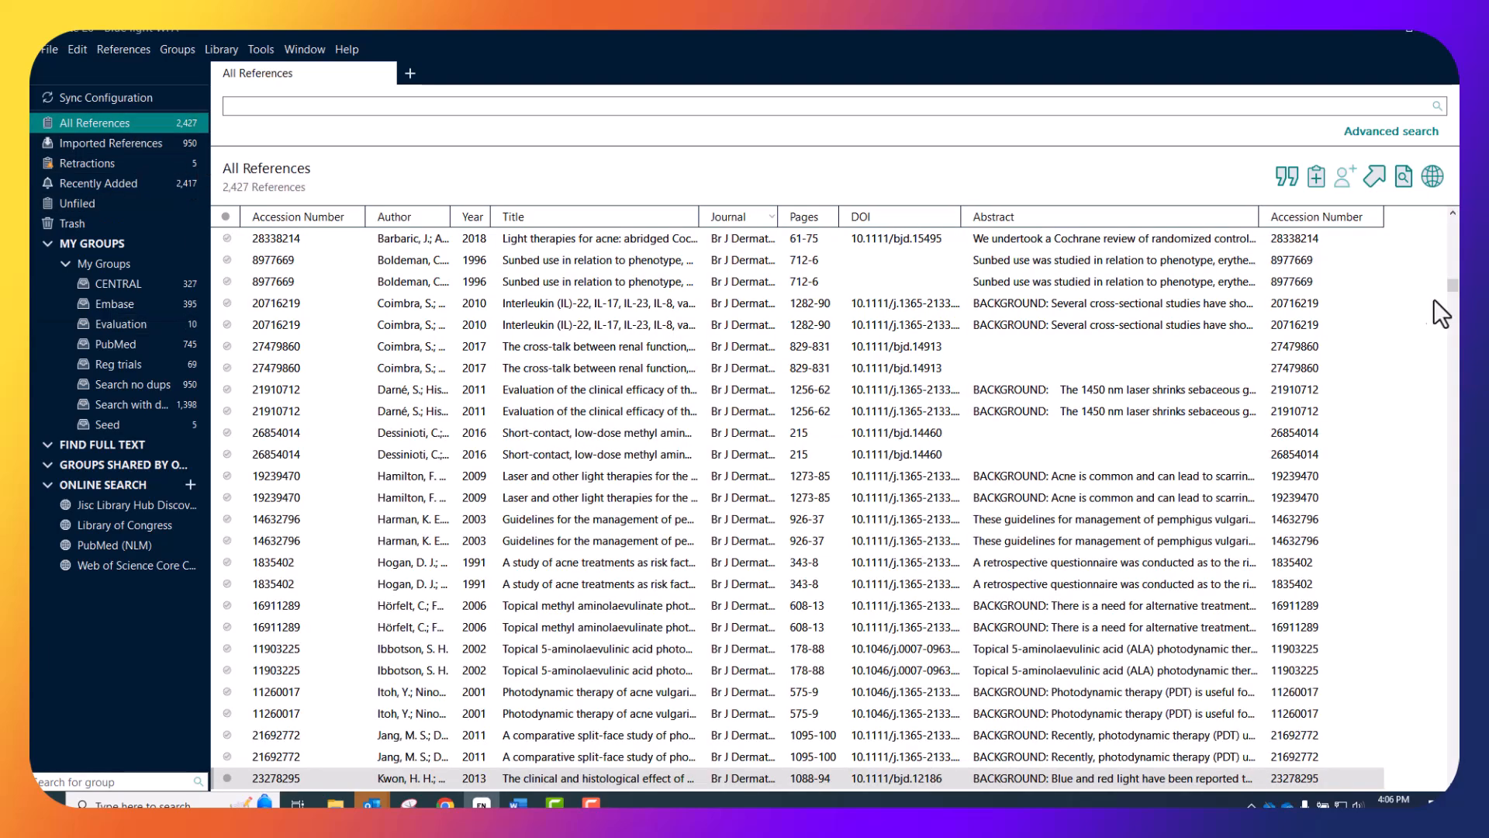
{"action": "left_click_drag", "start_coordinate": [1451, 286], "coordinate": [1450, 225]}
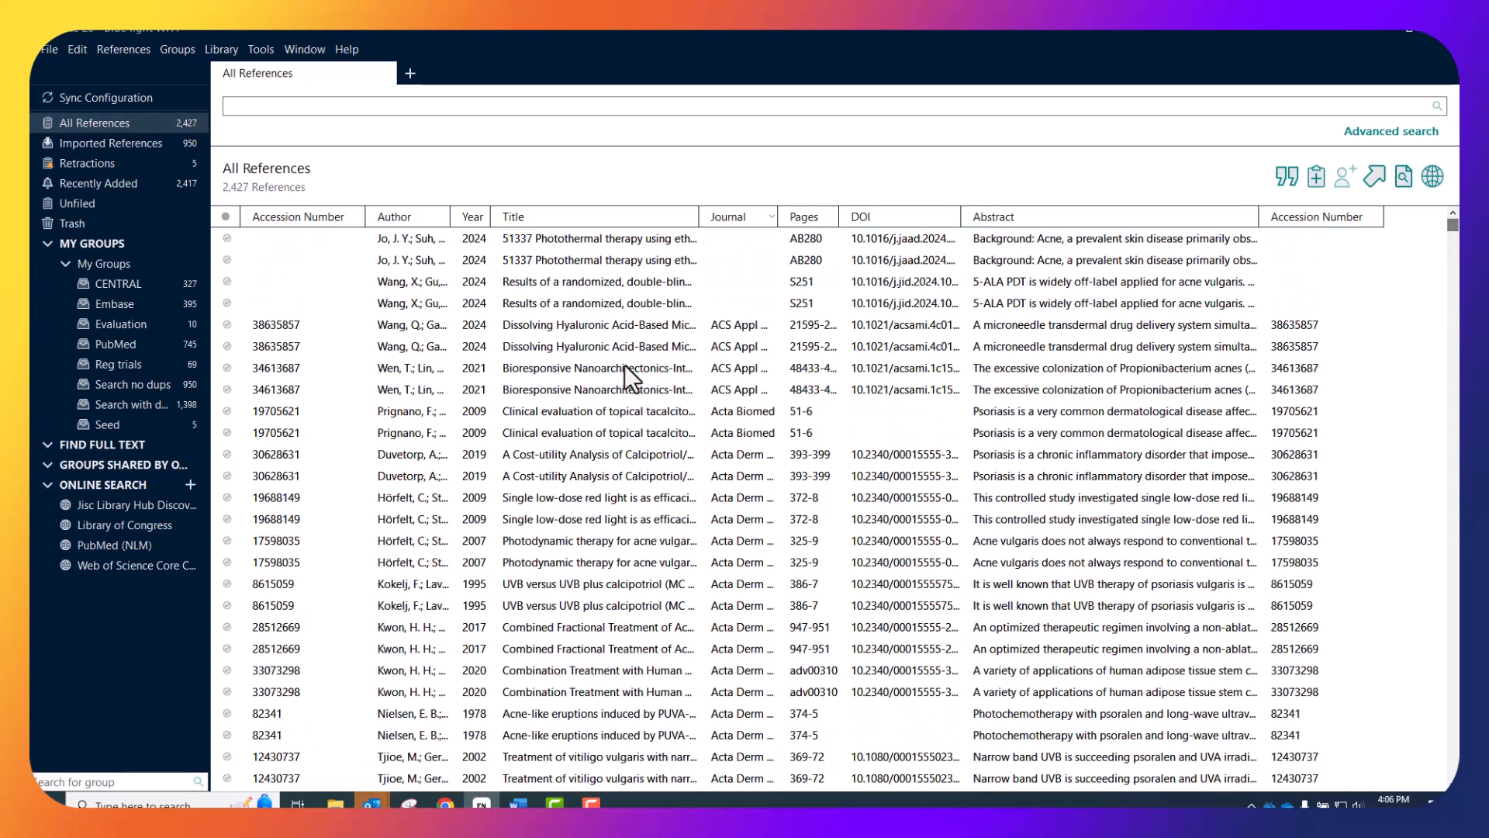
{"action": "left_click", "coordinate": [550, 220]}
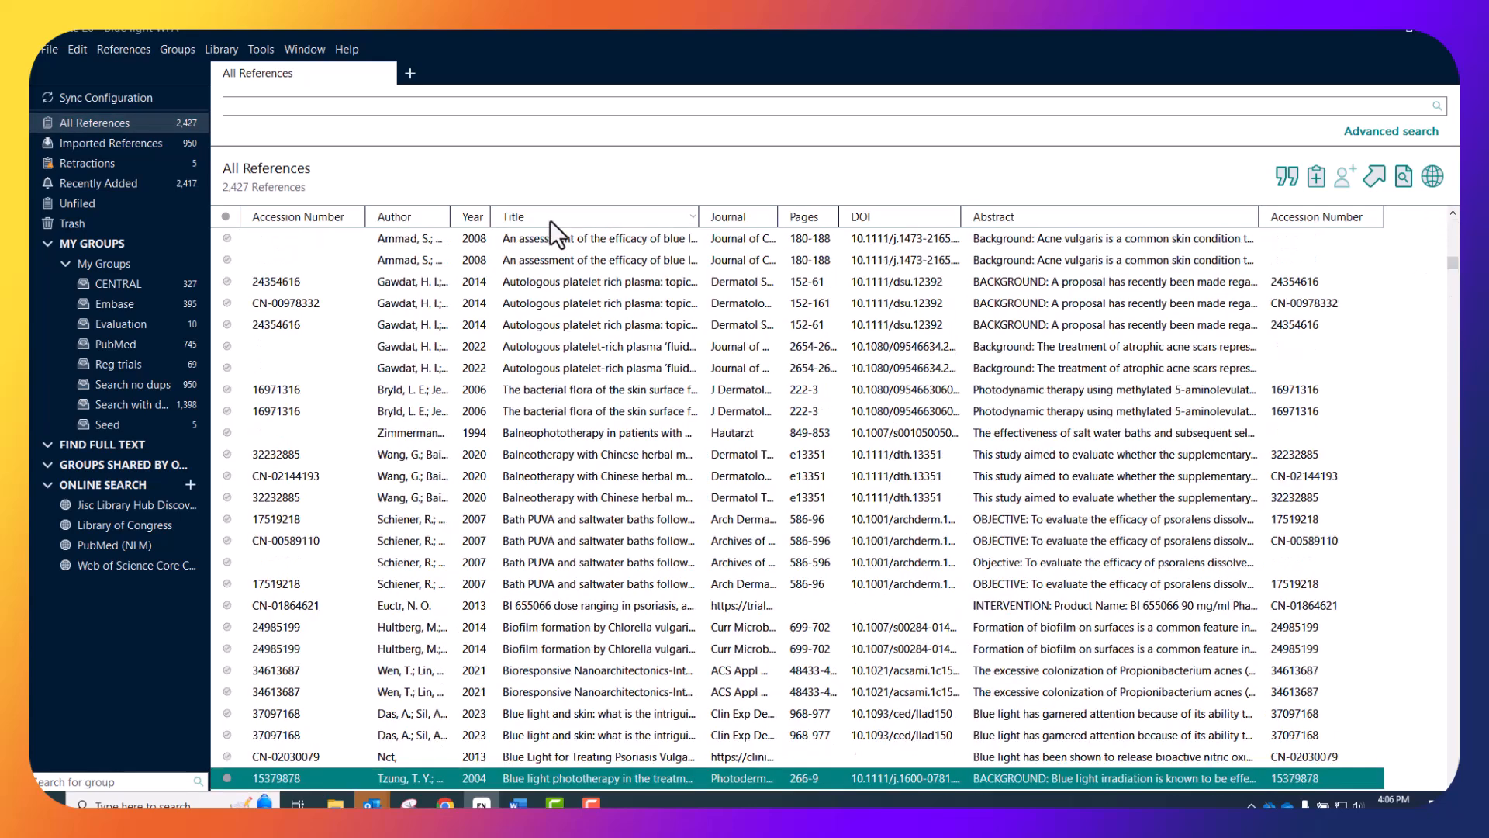
Examine the title-sorted list for the flagged evaluation references and the duplicate copies next to them.
{"action": "scroll", "coordinate": [601, 525], "scroll_direction": "down", "scroll_amount": 5}
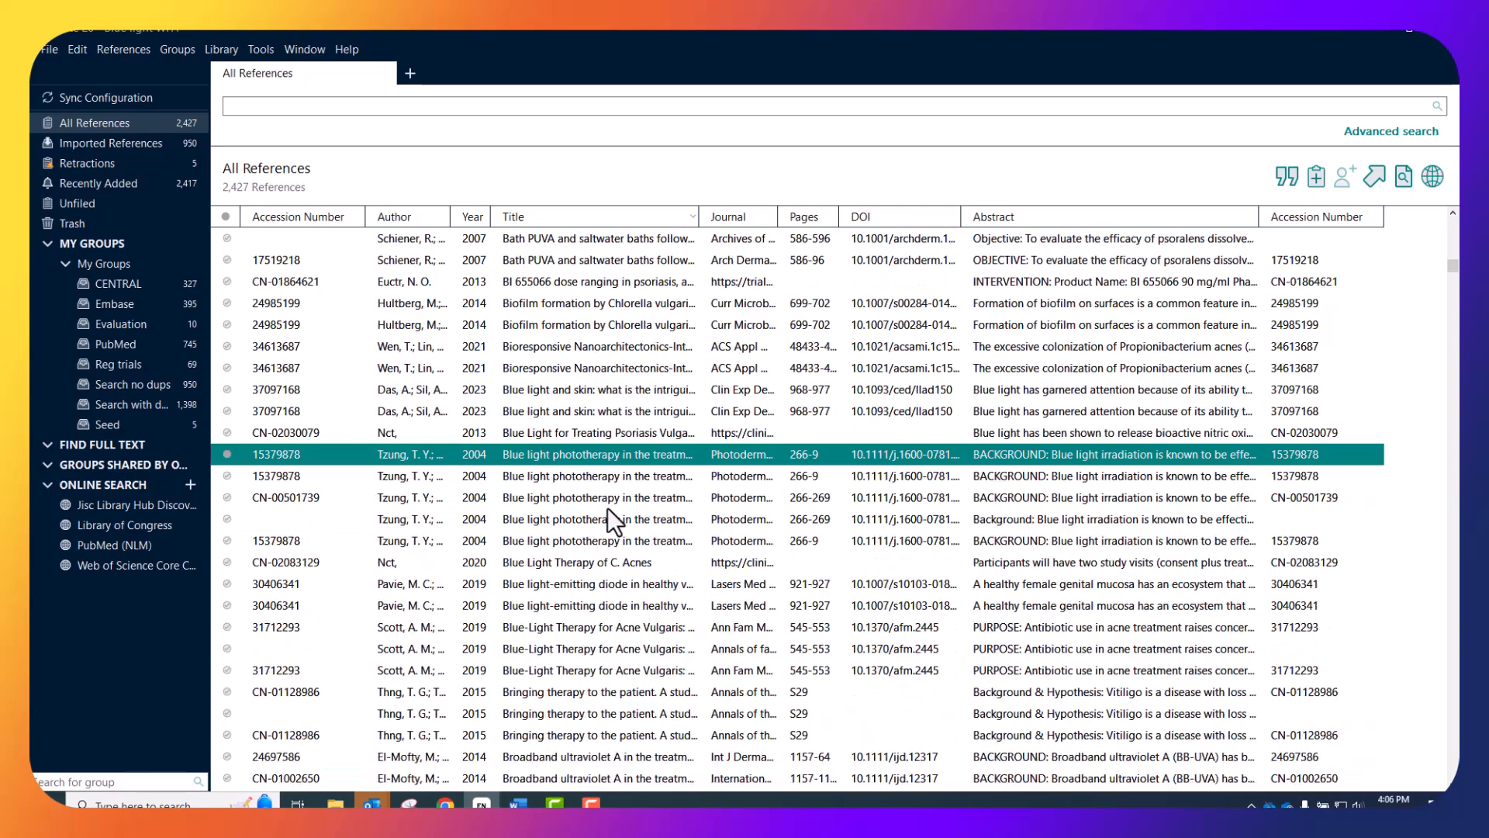
{"action": "scroll", "coordinate": [678, 463], "scroll_direction": "down", "scroll_amount": 11}
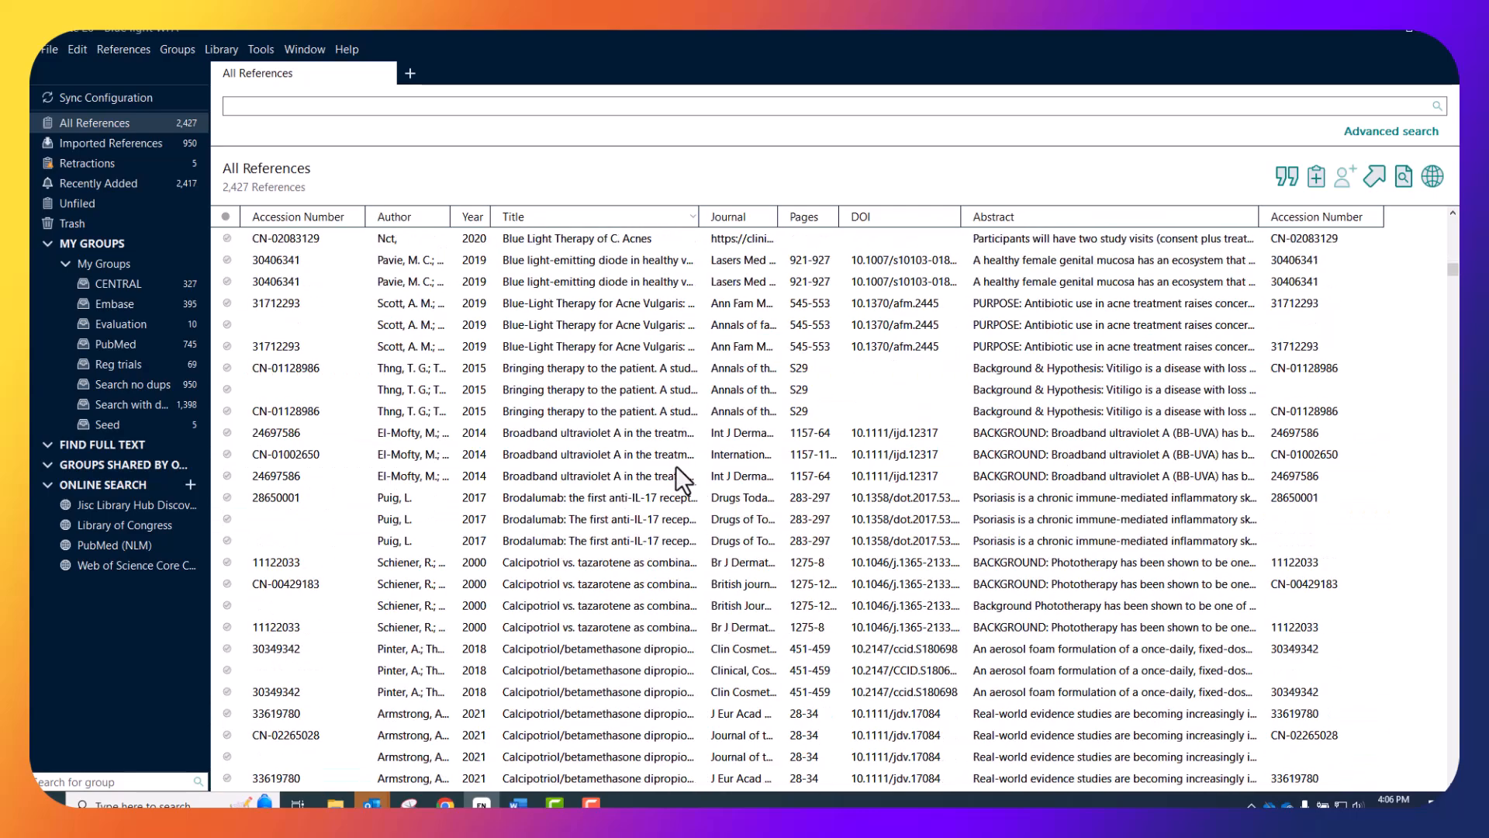
{"action": "scroll", "coordinate": [675, 467], "scroll_direction": "up", "scroll_amount": 6}
{"action": "scroll", "coordinate": [673, 467], "scroll_direction": "down", "scroll_amount": 20}
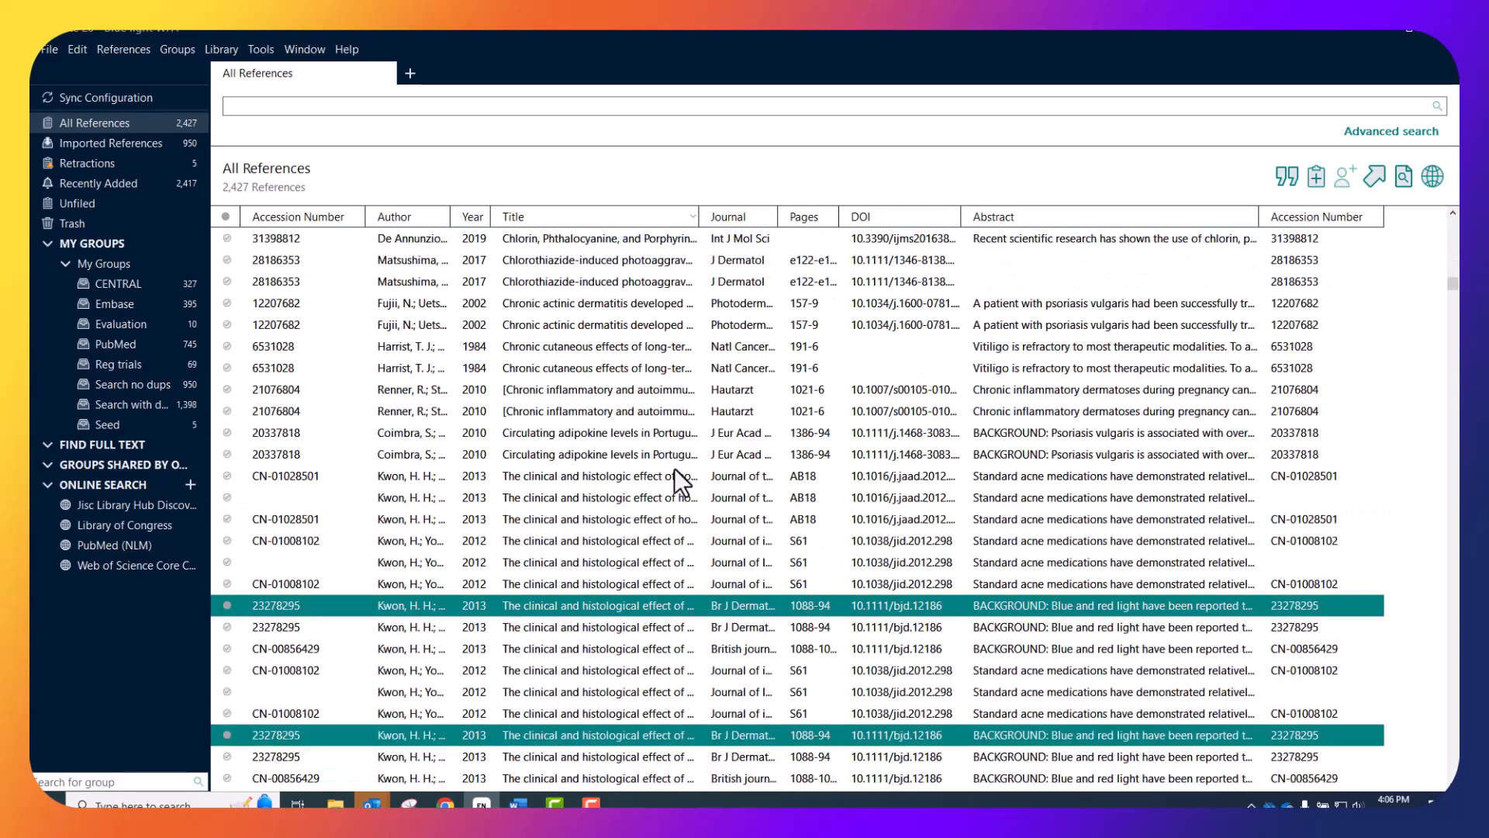
{"action": "scroll", "coordinate": [673, 468], "scroll_direction": "up", "scroll_amount": 5}
{"action": "left_click", "coordinate": [662, 476]}
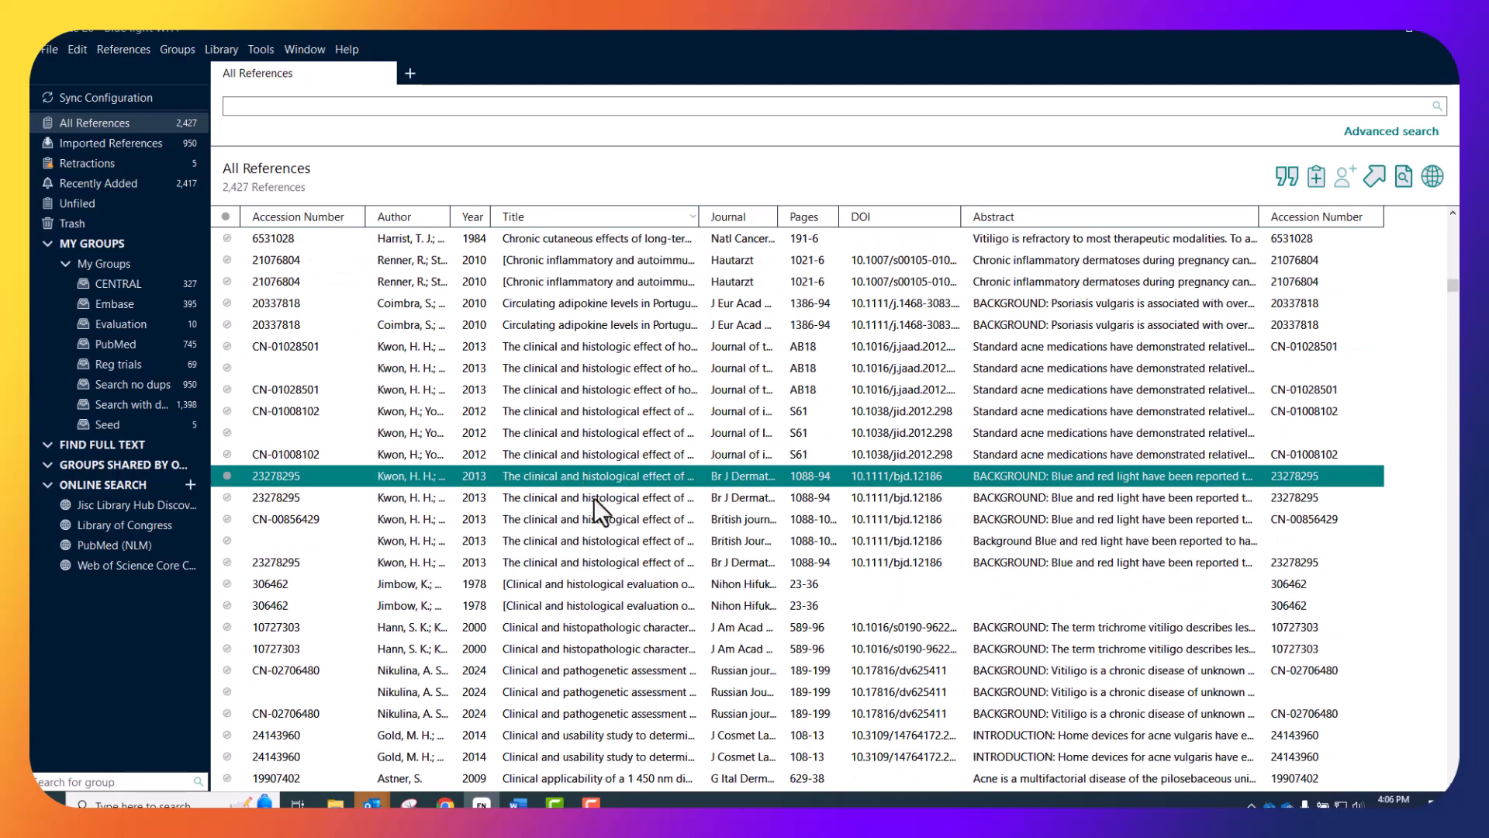
{"action": "scroll", "coordinate": [594, 496], "scroll_direction": "down", "scroll_amount": 10}
{"action": "scroll", "coordinate": [652, 349], "scroll_direction": "down", "scroll_amount": 6}
{"action": "scroll", "coordinate": [654, 373], "scroll_direction": "down", "scroll_amount": 20}
{"action": "scroll", "coordinate": [641, 377], "scroll_direction": "down", "scroll_amount": 20}
{"action": "scroll", "coordinate": [640, 381], "scroll_direction": "down", "scroll_amount": 20}
{"action": "scroll", "coordinate": [638, 395], "scroll_direction": "down", "scroll_amount": 20}
{"action": "scroll", "coordinate": [657, 429], "scroll_direction": "down", "scroll_amount": 15}
{"action": "scroll", "coordinate": [656, 429], "scroll_direction": "up", "scroll_amount": 14}
{"action": "scroll", "coordinate": [656, 429], "scroll_direction": "down", "scroll_amount": 4}
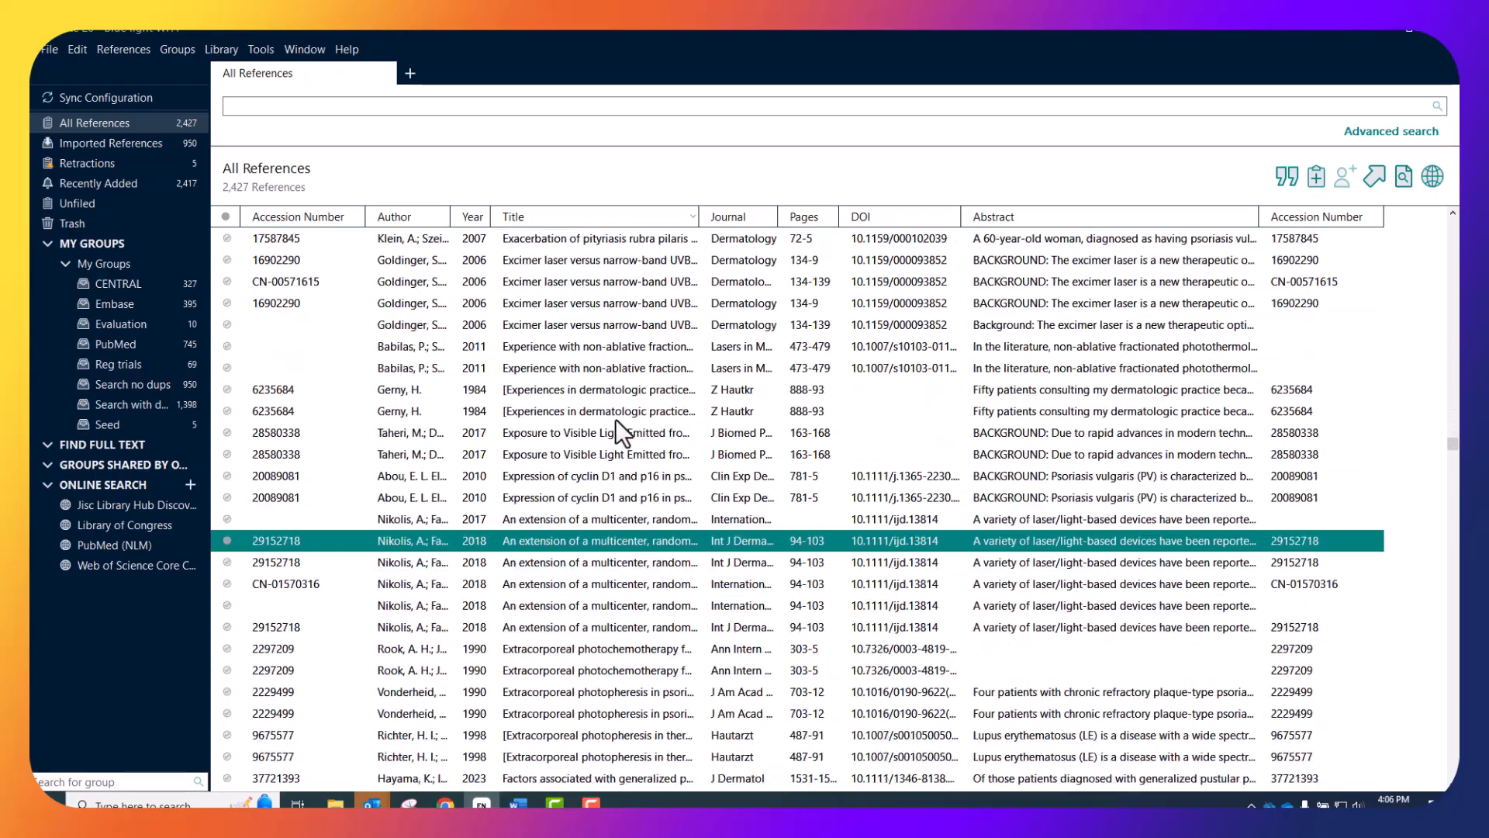
Widen the Title column of the library list and examine the remaining titles for the unread evaluation references and their duplicate copies.
{"action": "left_click_drag", "start_coordinate": [697, 210], "coordinate": [1173, 210]}
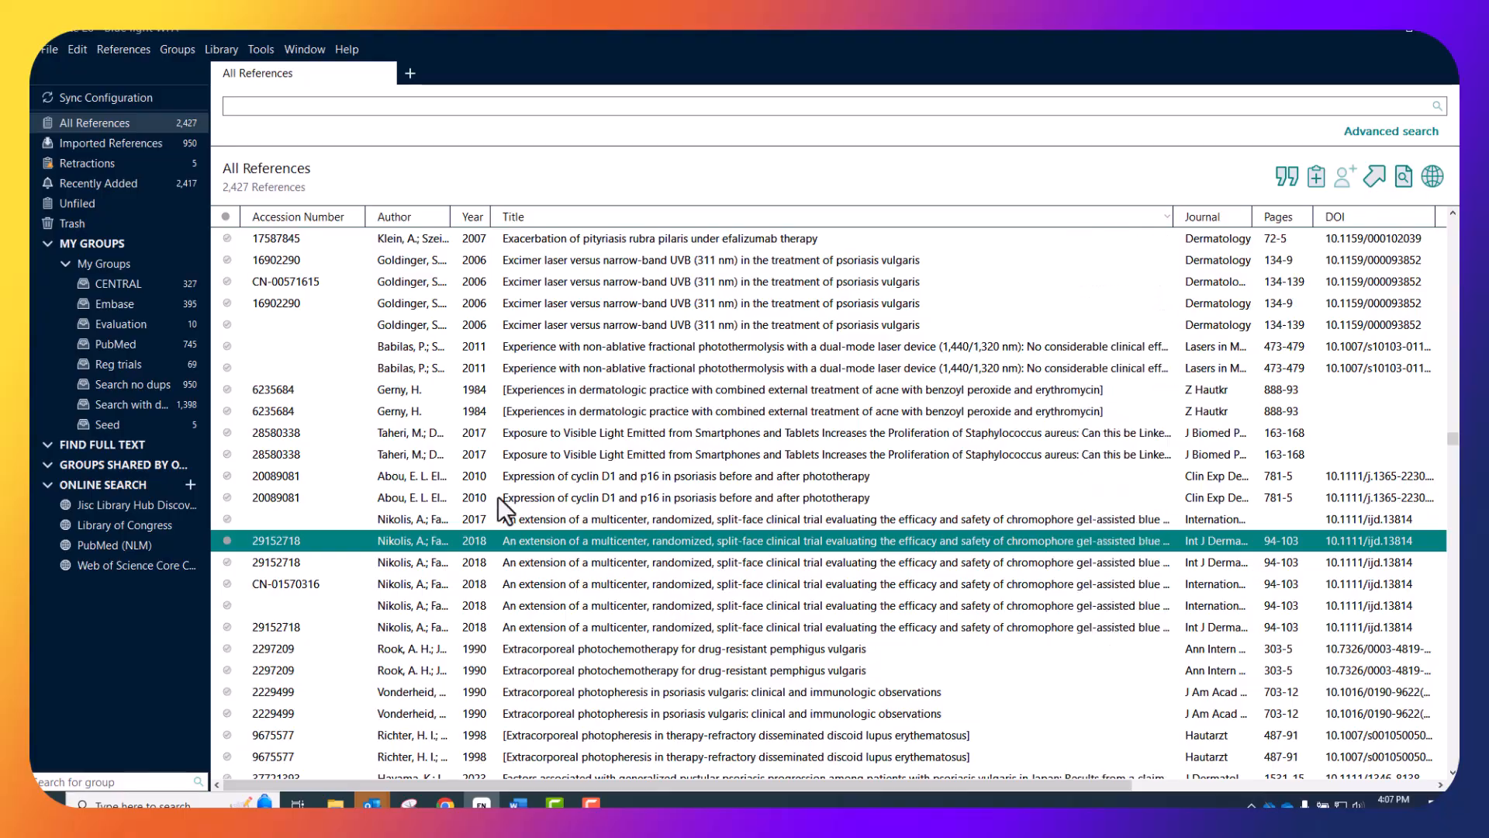
{"action": "scroll", "coordinate": [497, 496], "scroll_direction": "down", "scroll_amount": 8}
{"action": "scroll", "coordinate": [496, 496], "scroll_direction": "down", "scroll_amount": 20}
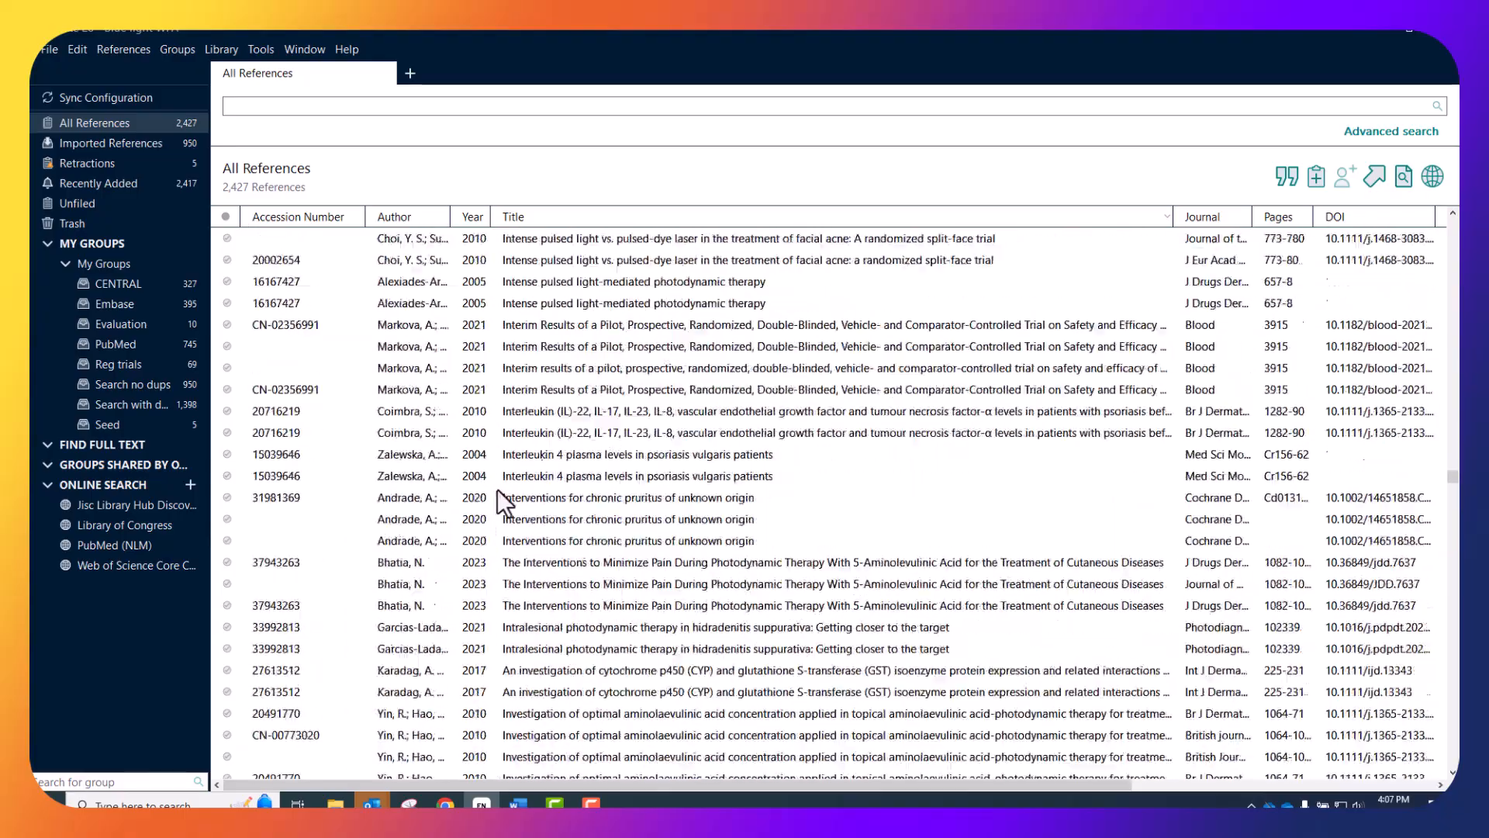
{"action": "scroll", "coordinate": [492, 489], "scroll_direction": "down", "scroll_amount": 20}
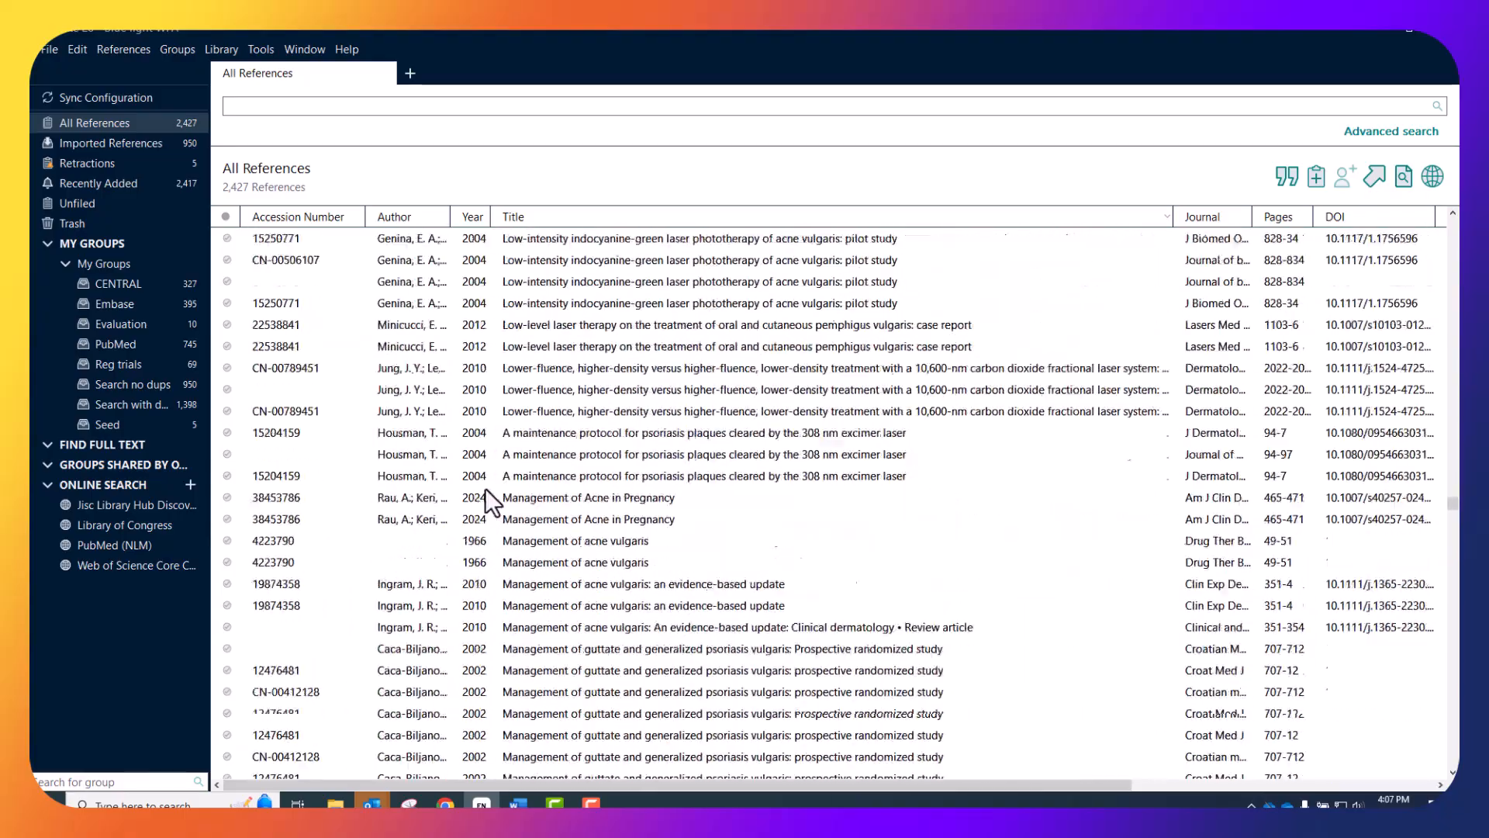
{"action": "scroll", "coordinate": [481, 496], "scroll_direction": "down", "scroll_amount": 7}
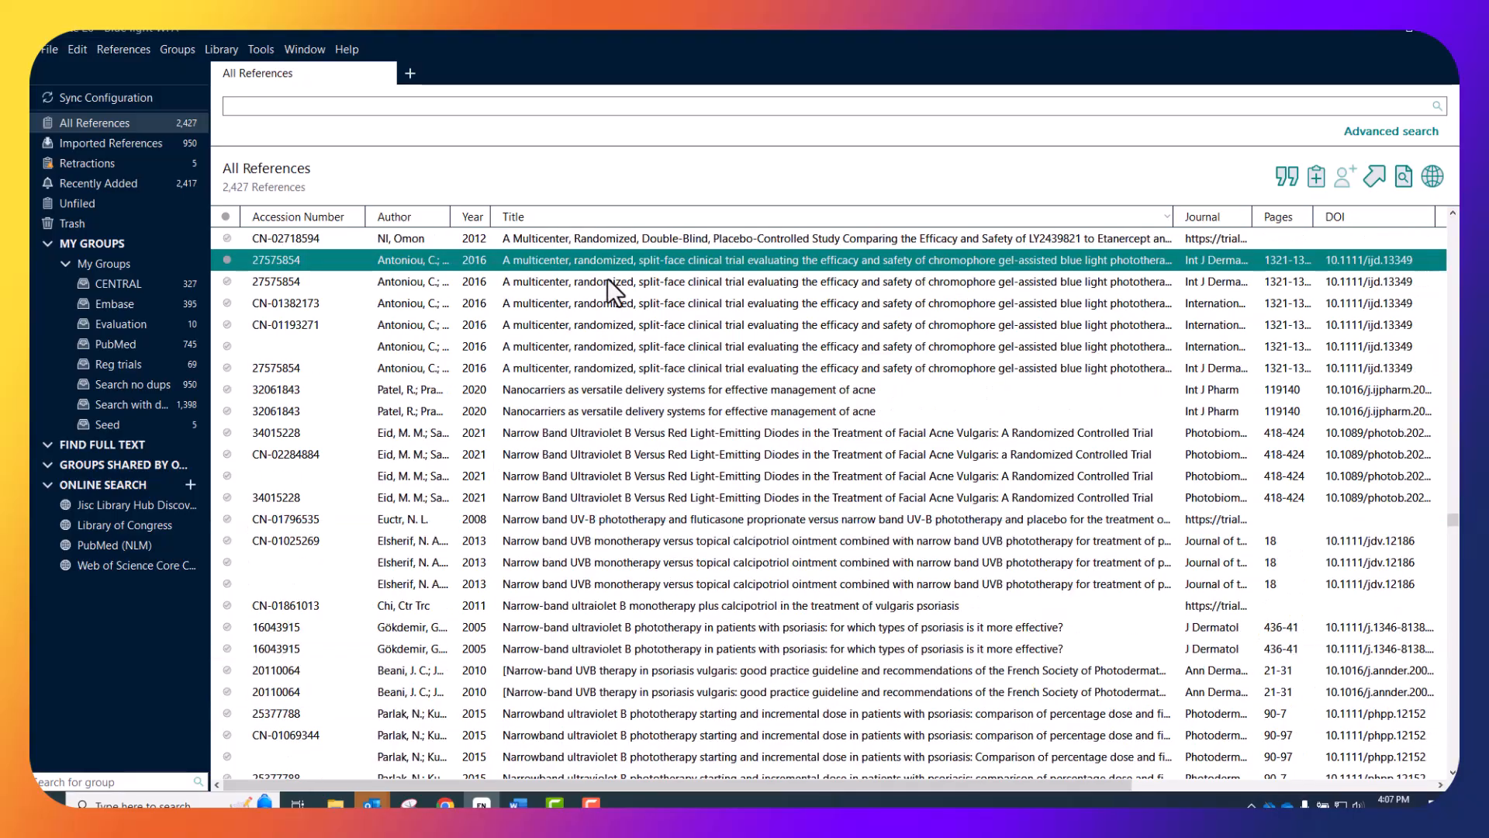
{"action": "scroll", "coordinate": [608, 305], "scroll_direction": "down", "scroll_amount": 20}
{"action": "scroll", "coordinate": [607, 304], "scroll_direction": "down", "scroll_amount": 20}
{"action": "scroll", "coordinate": [608, 315], "scroll_direction": "down", "scroll_amount": 20}
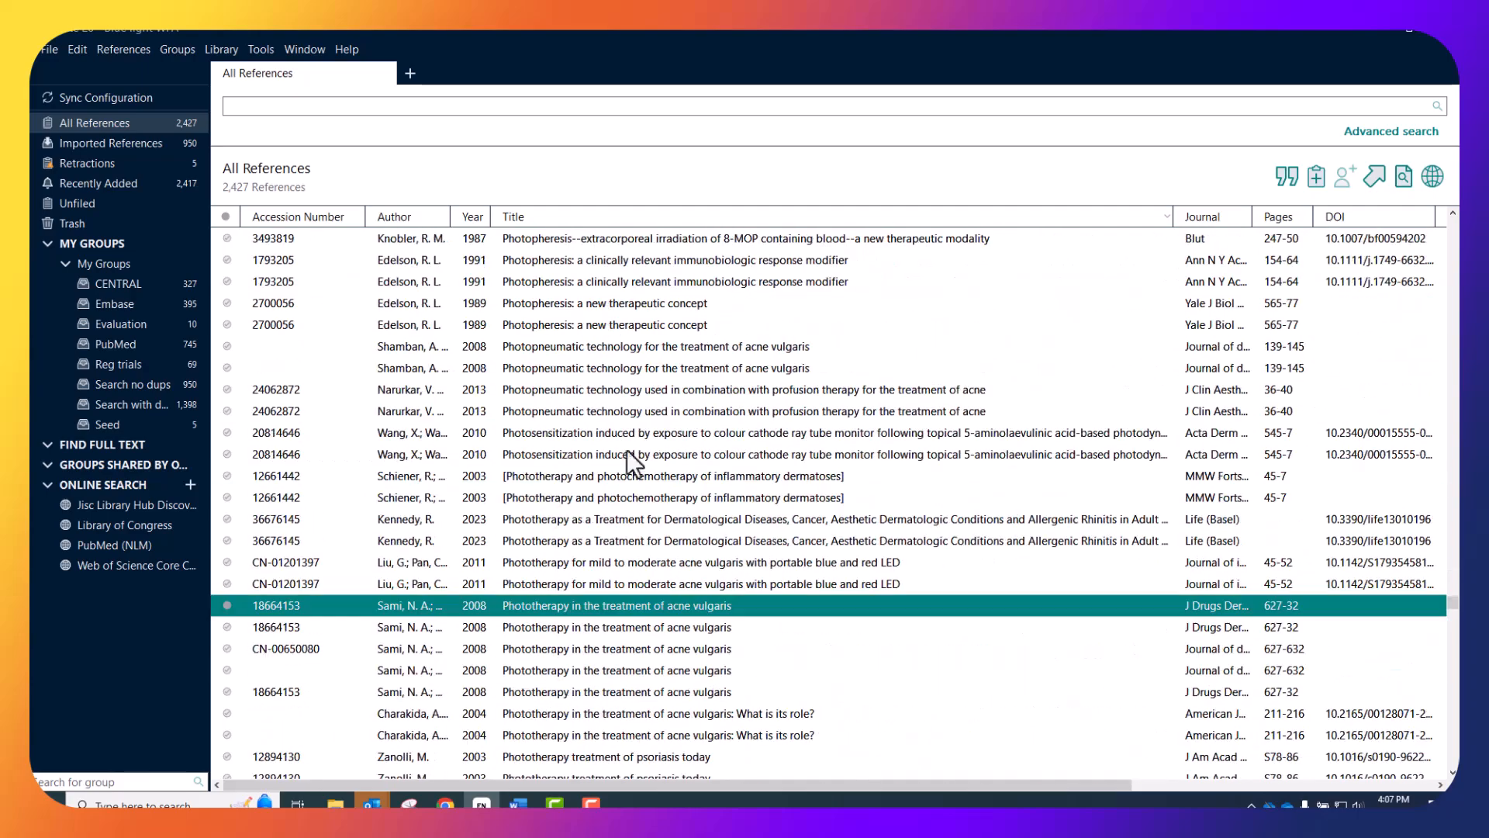
{"action": "scroll", "coordinate": [650, 597], "scroll_direction": "down", "scroll_amount": 20}
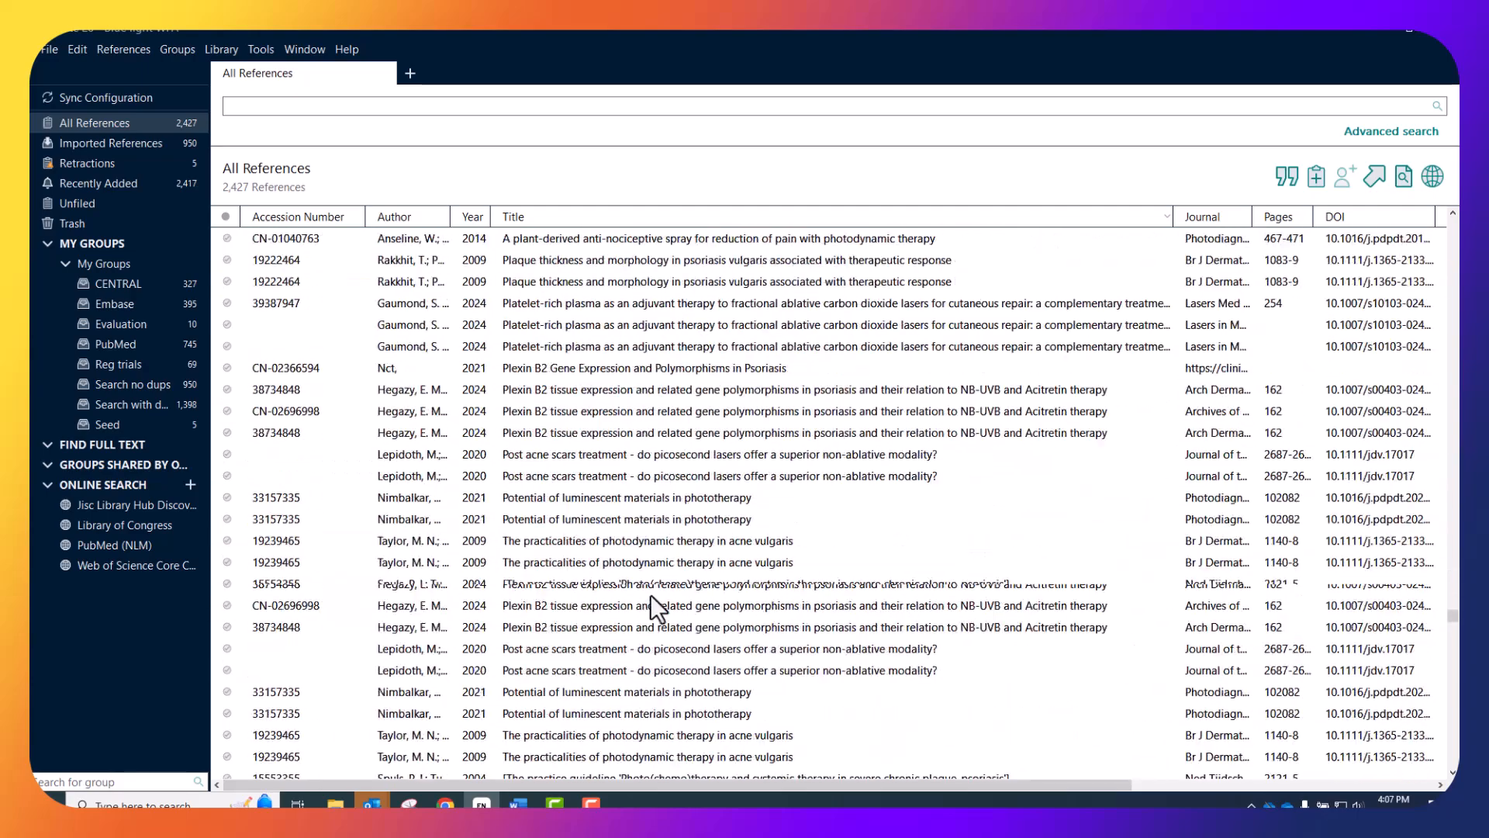
{"action": "scroll", "coordinate": [639, 583], "scroll_direction": "down", "scroll_amount": 1}
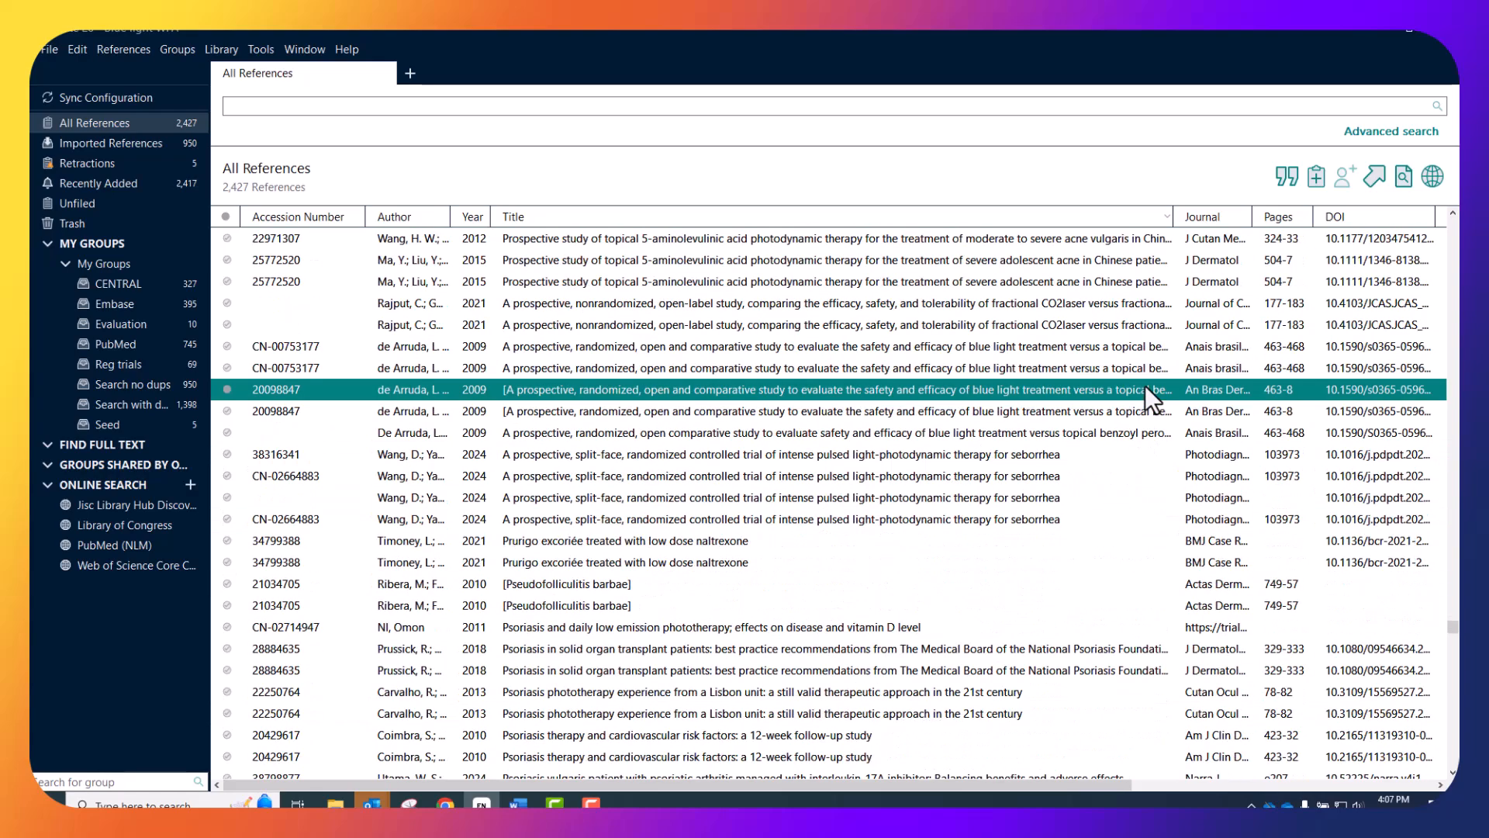
{"action": "scroll", "coordinate": [1143, 384], "scroll_direction": "down", "scroll_amount": 20}
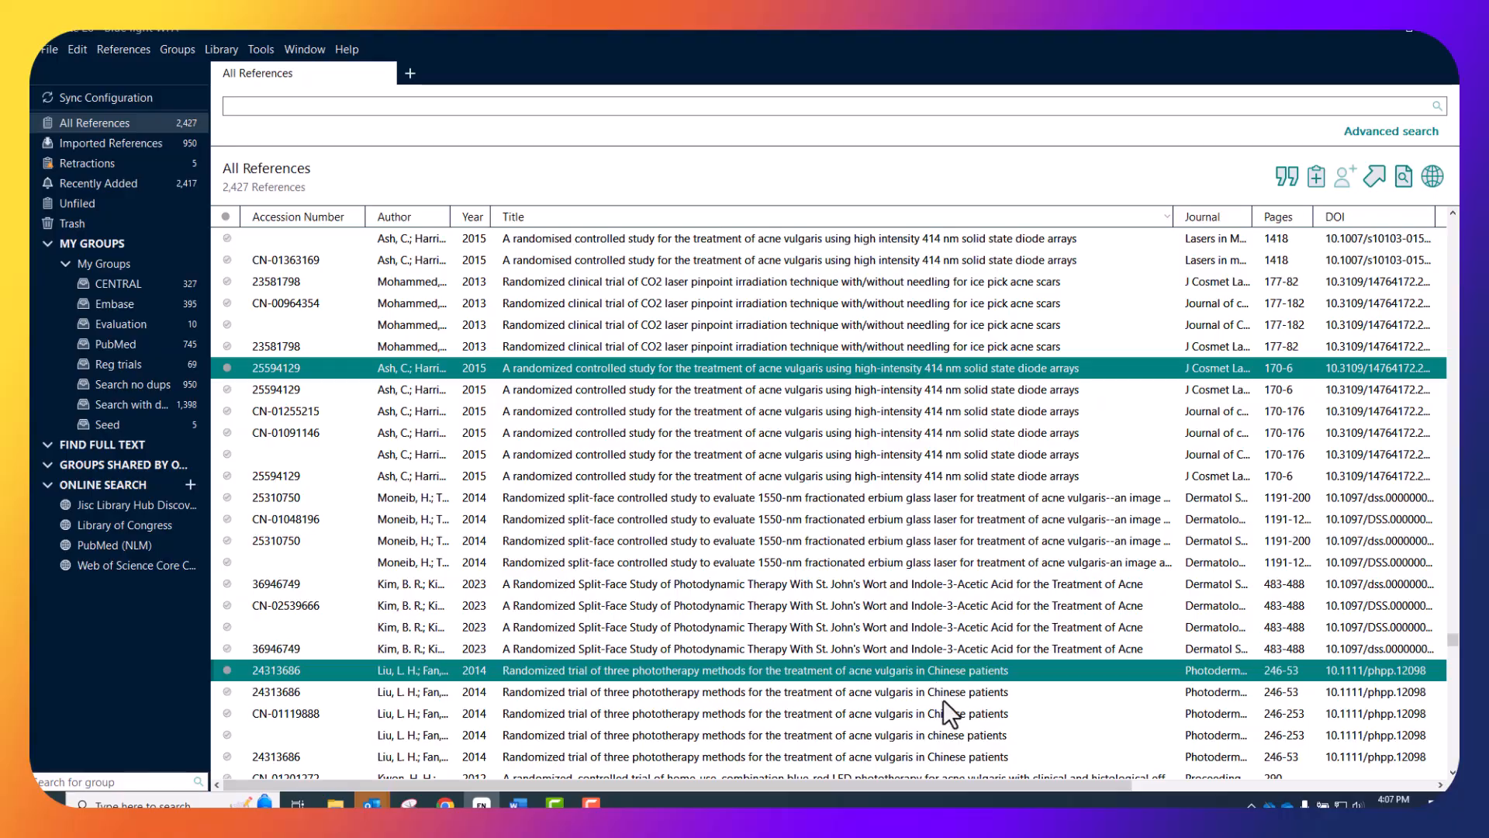
{"action": "scroll", "coordinate": [944, 700], "scroll_direction": "down", "scroll_amount": 20}
{"action": "scroll", "coordinate": [945, 699], "scroll_direction": "down", "scroll_amount": 20}
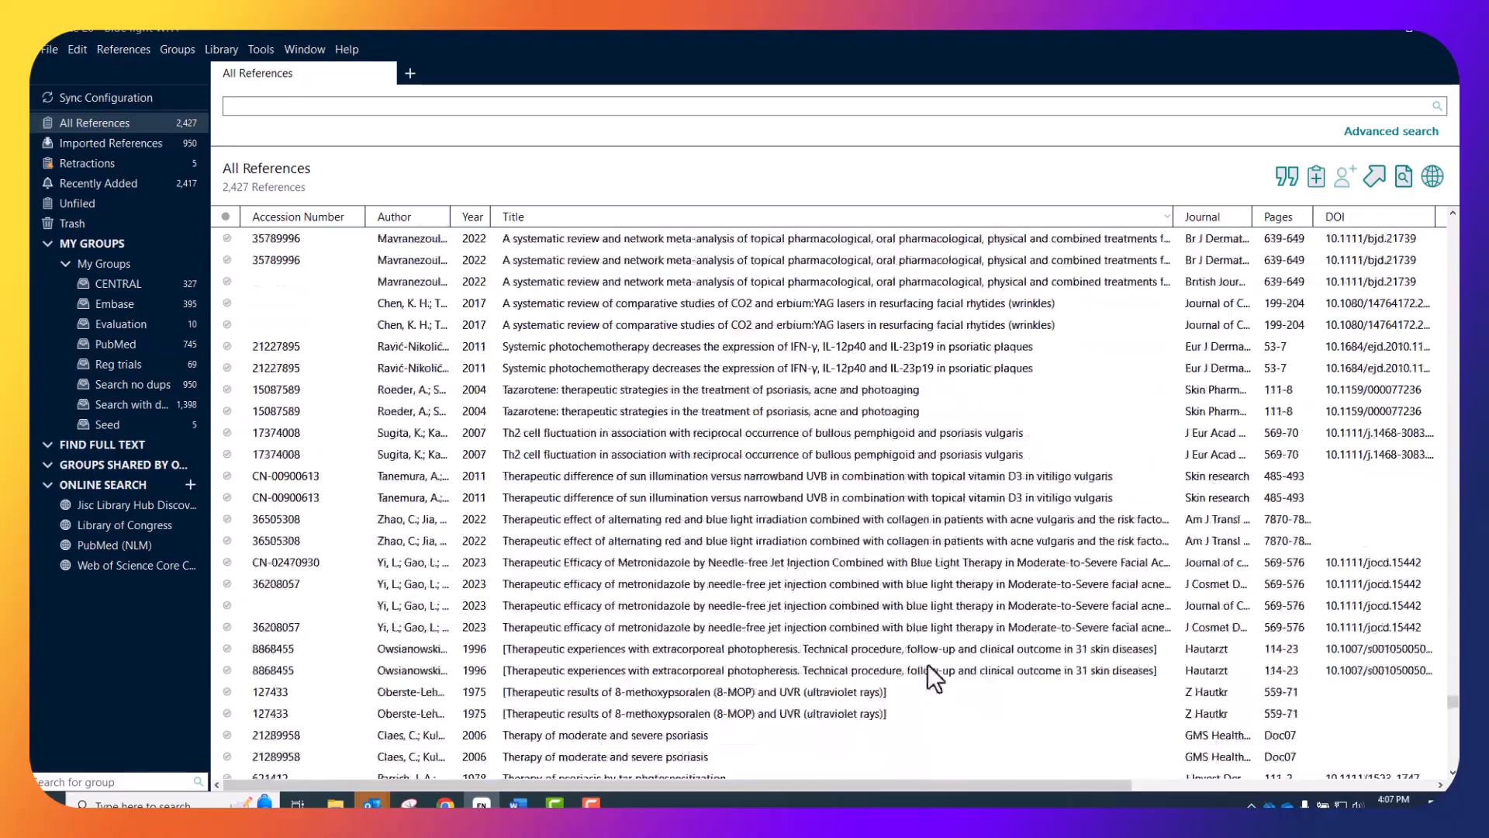
{"action": "scroll", "coordinate": [928, 667], "scroll_direction": "down", "scroll_amount": 20}
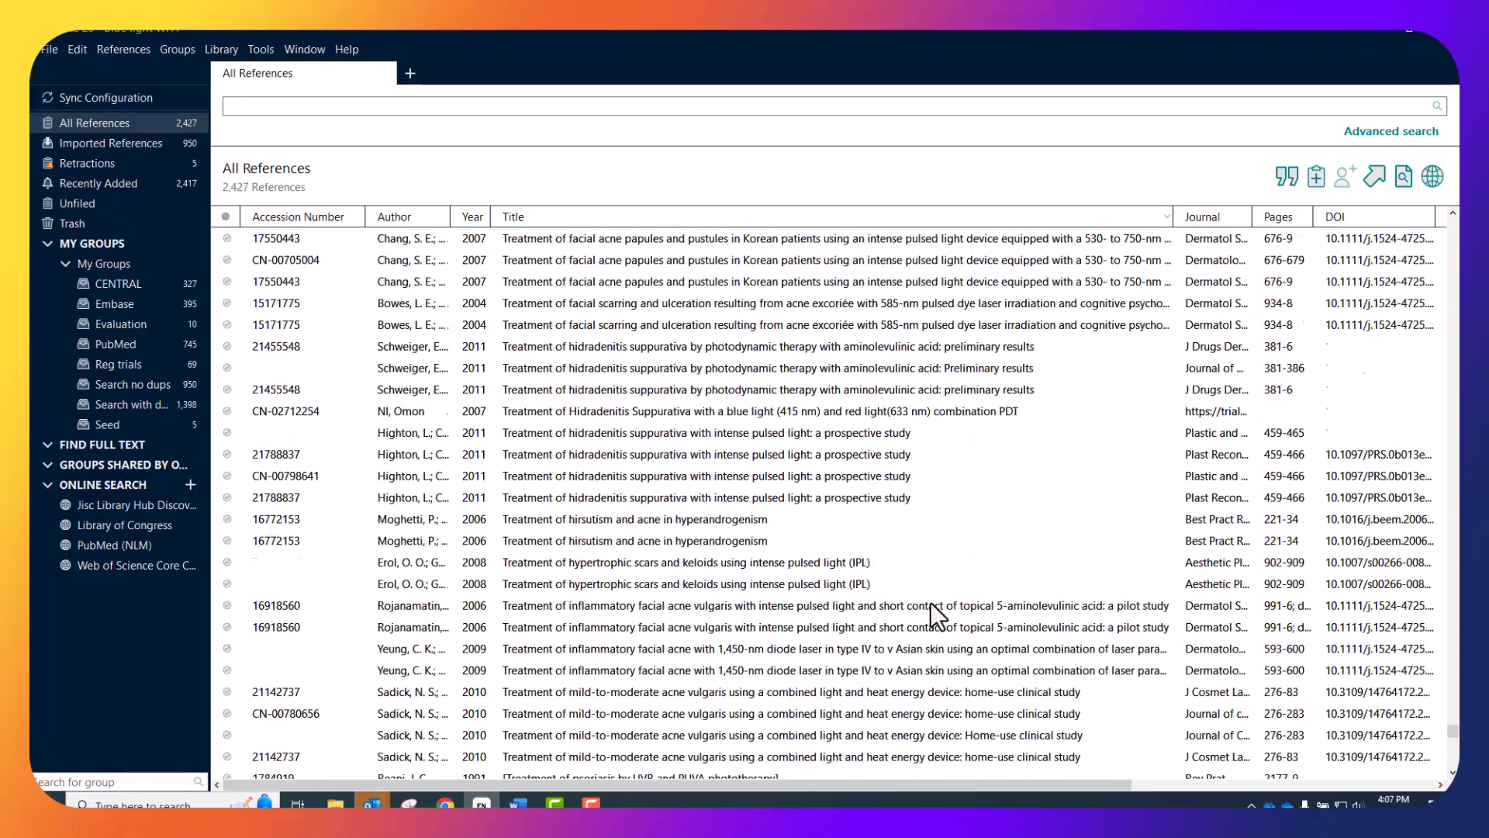
{"action": "scroll", "coordinate": [929, 611], "scroll_direction": "down", "scroll_amount": 20}
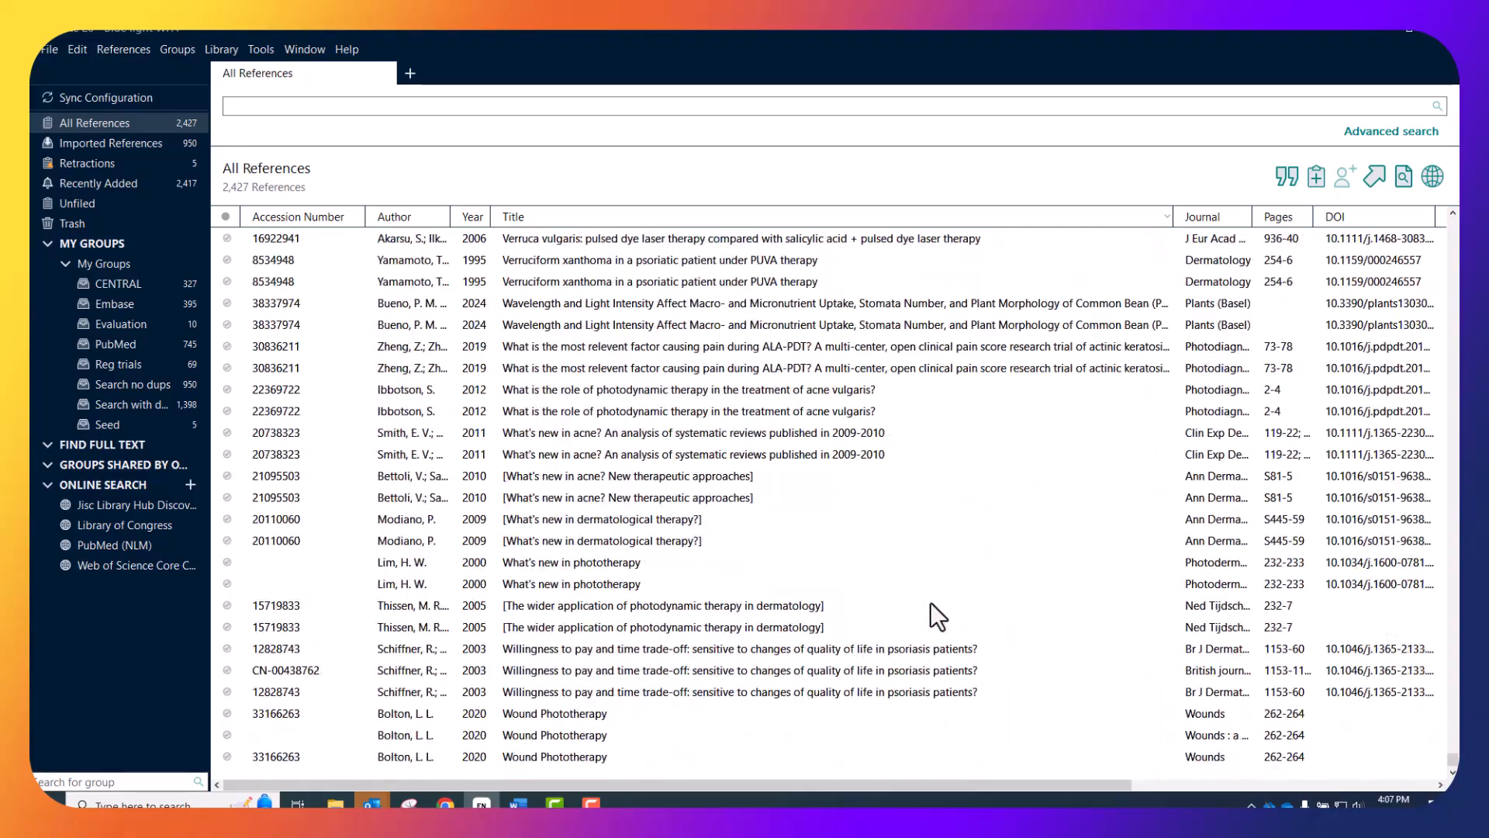
Show the references of the Evaluation group, followed by those of the Search no dups group.
{"action": "left_click", "coordinate": [124, 322]}
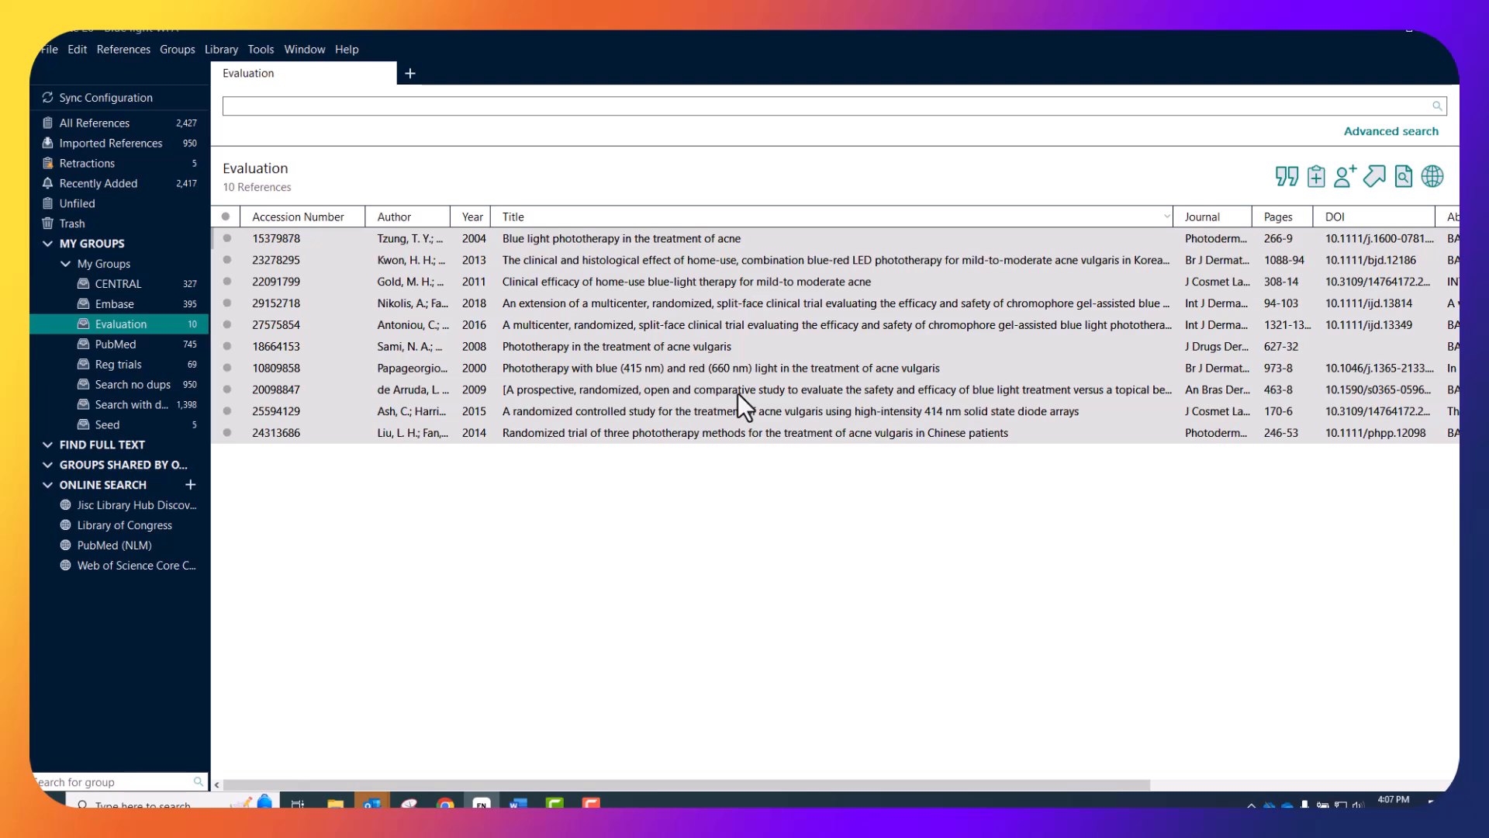
{"action": "left_click", "coordinate": [128, 388]}
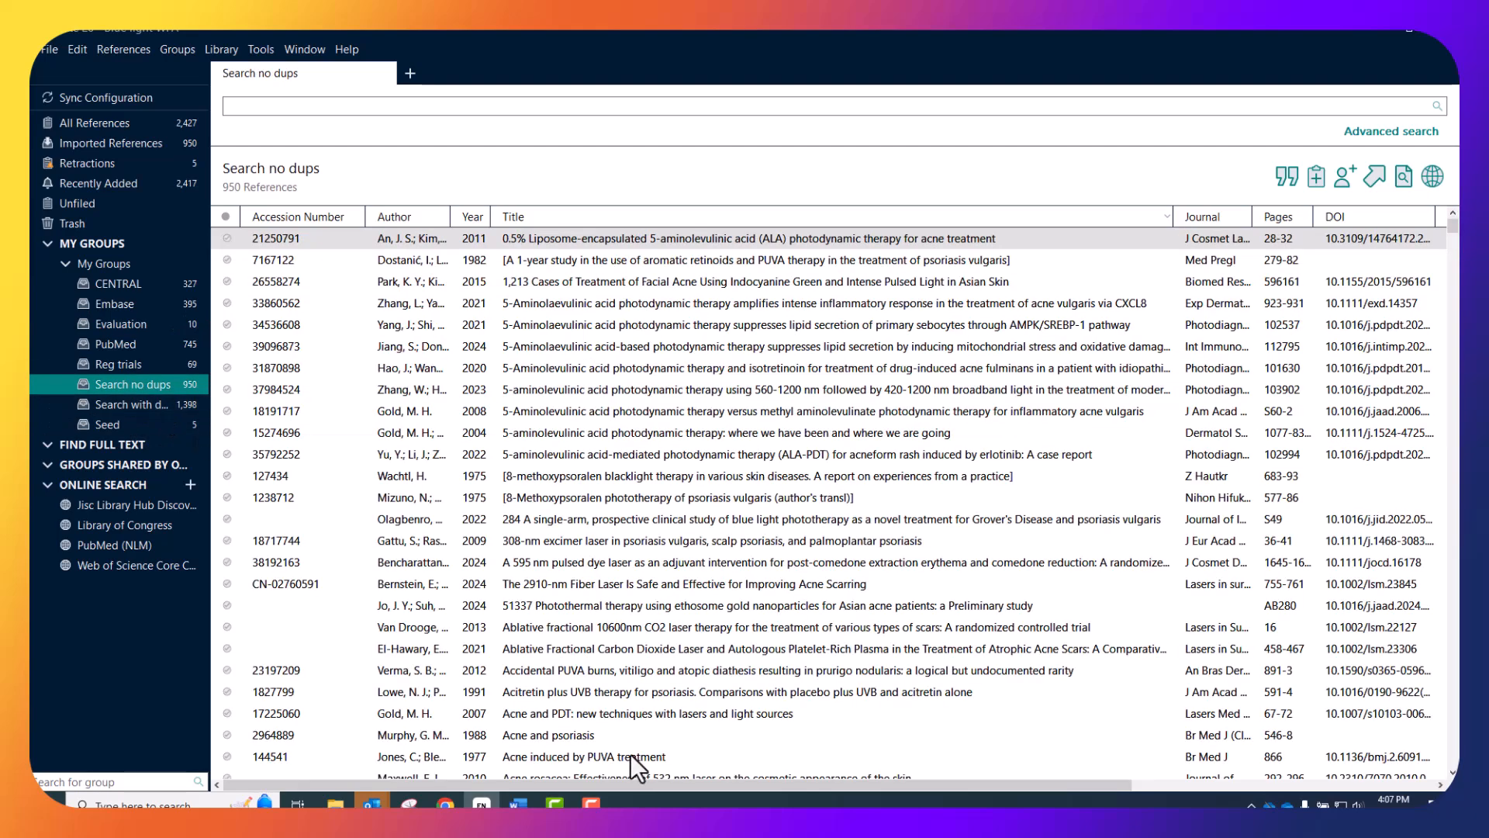